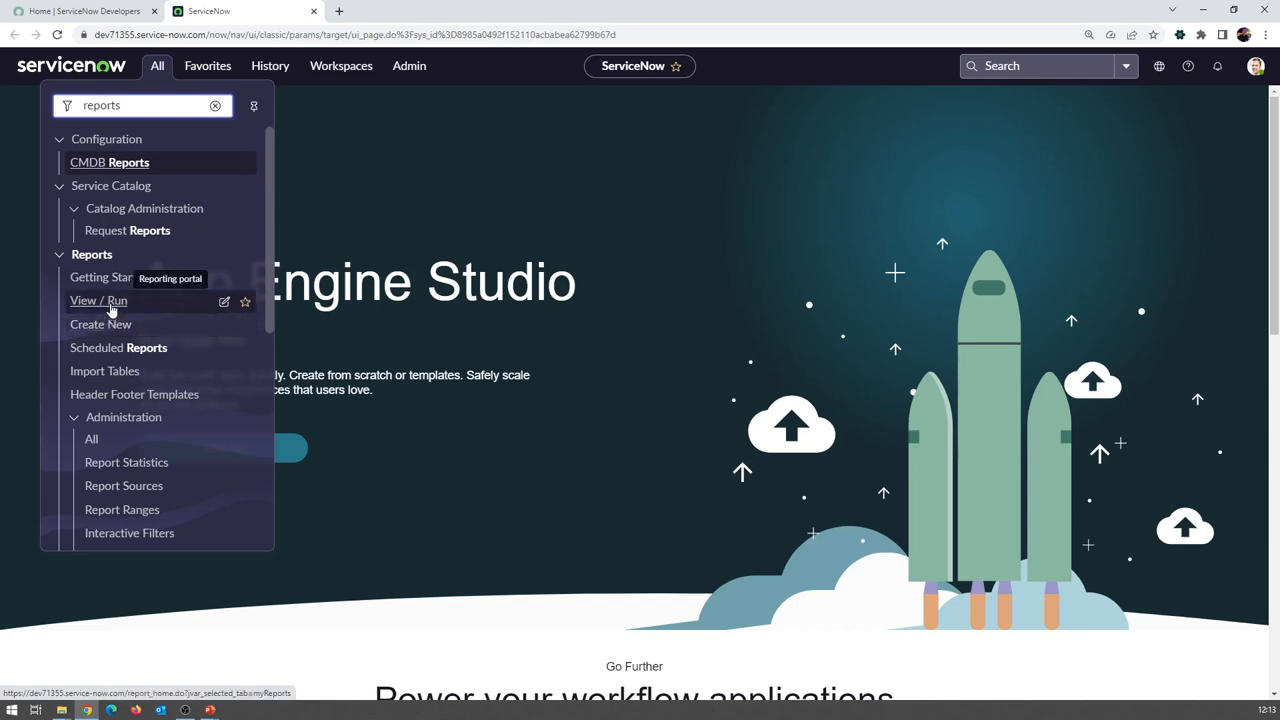
Open Reports > View / Run and browse the Group, Global and All report tabs
click(111, 305)
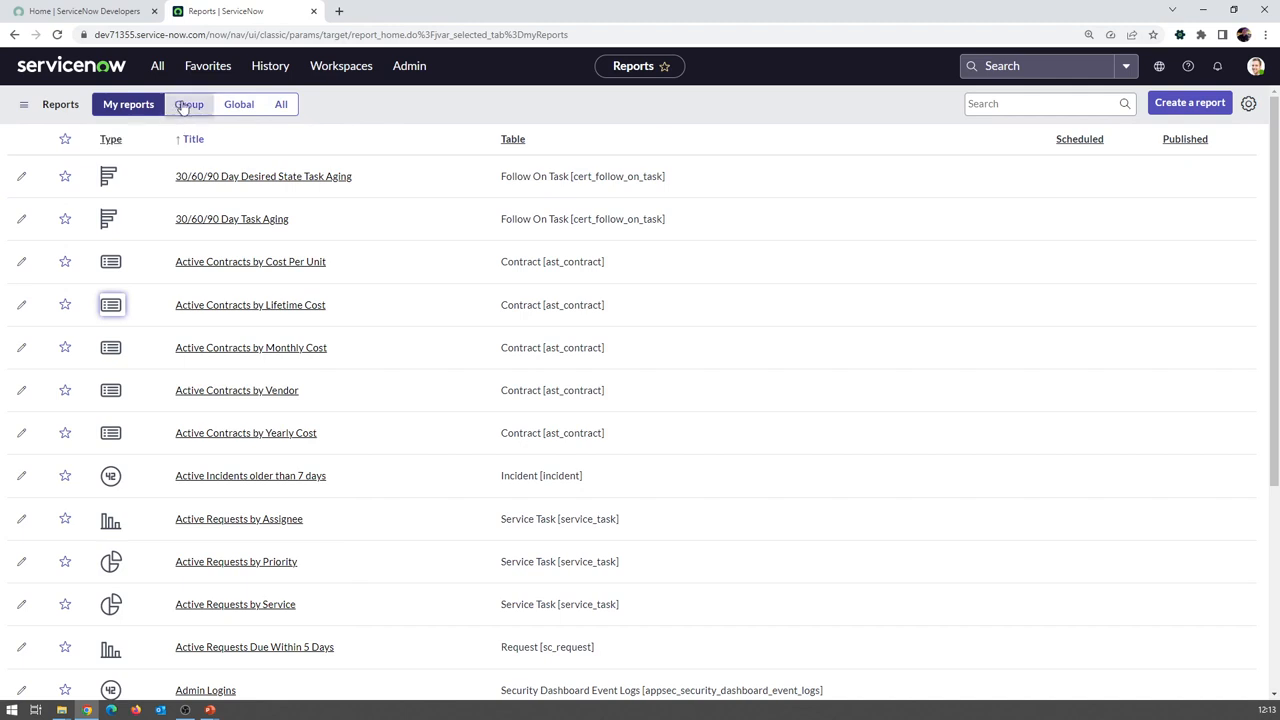
click(189, 106)
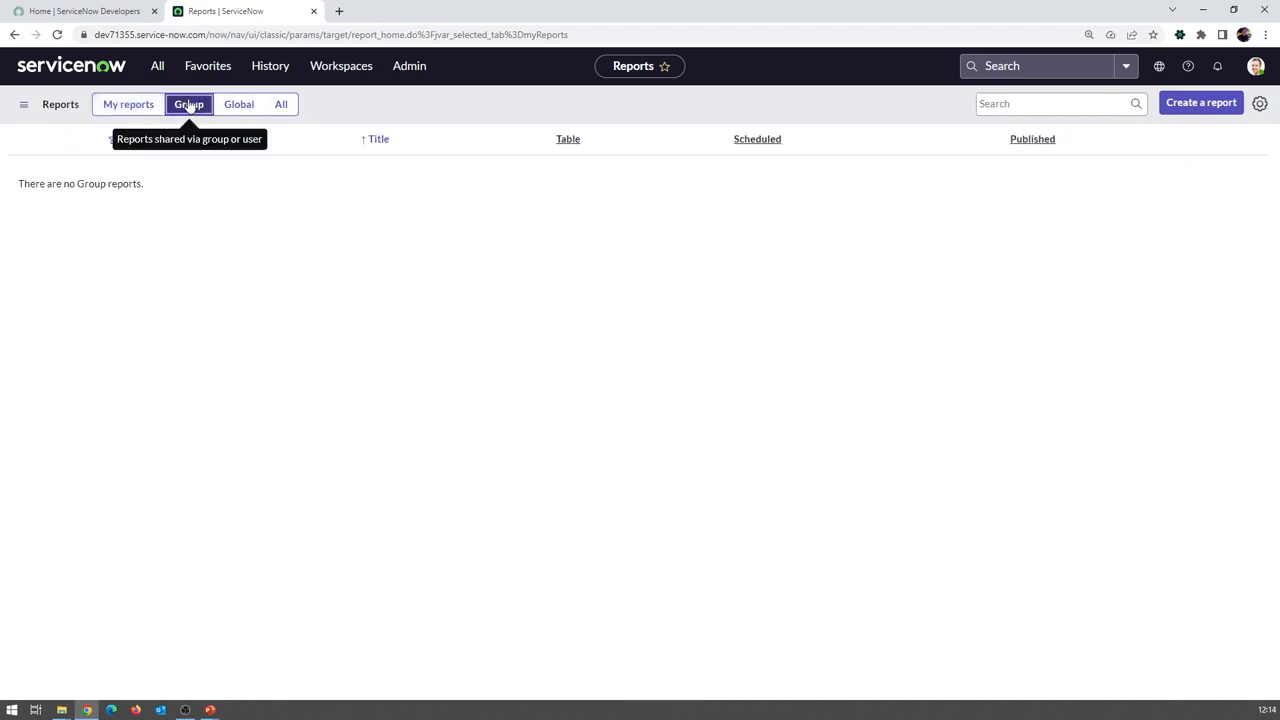
click(239, 106)
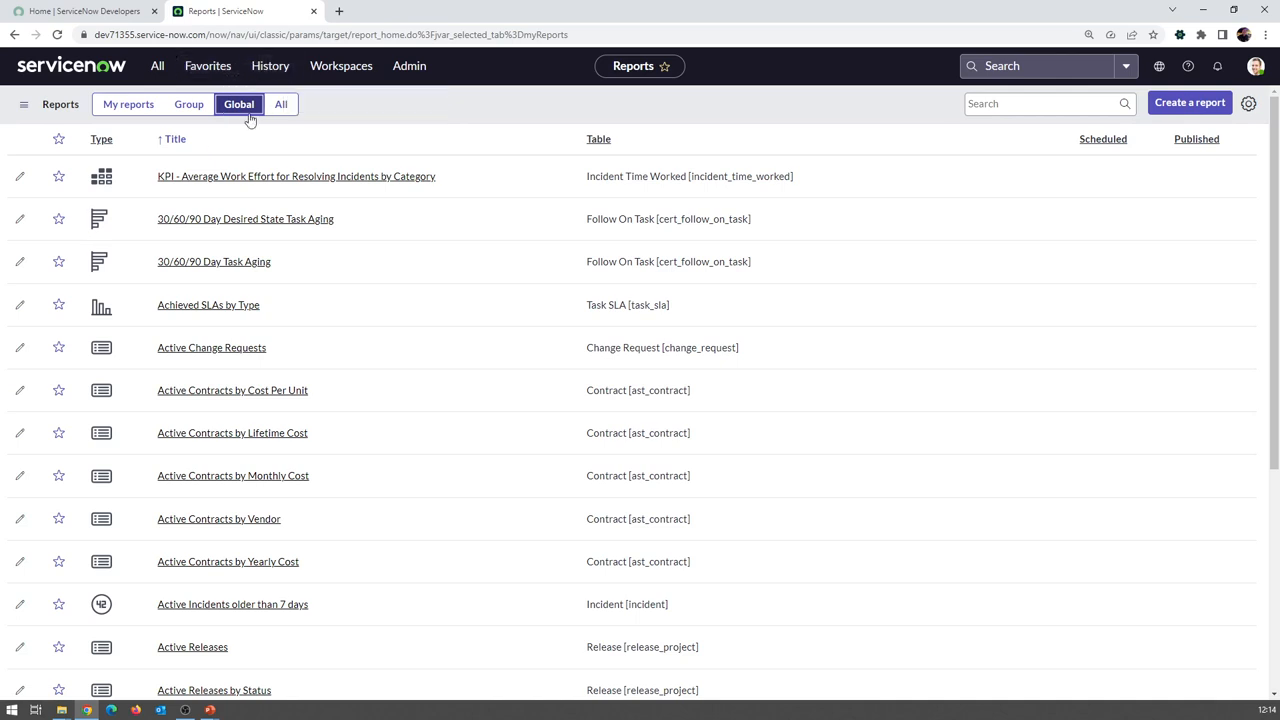
click(282, 105)
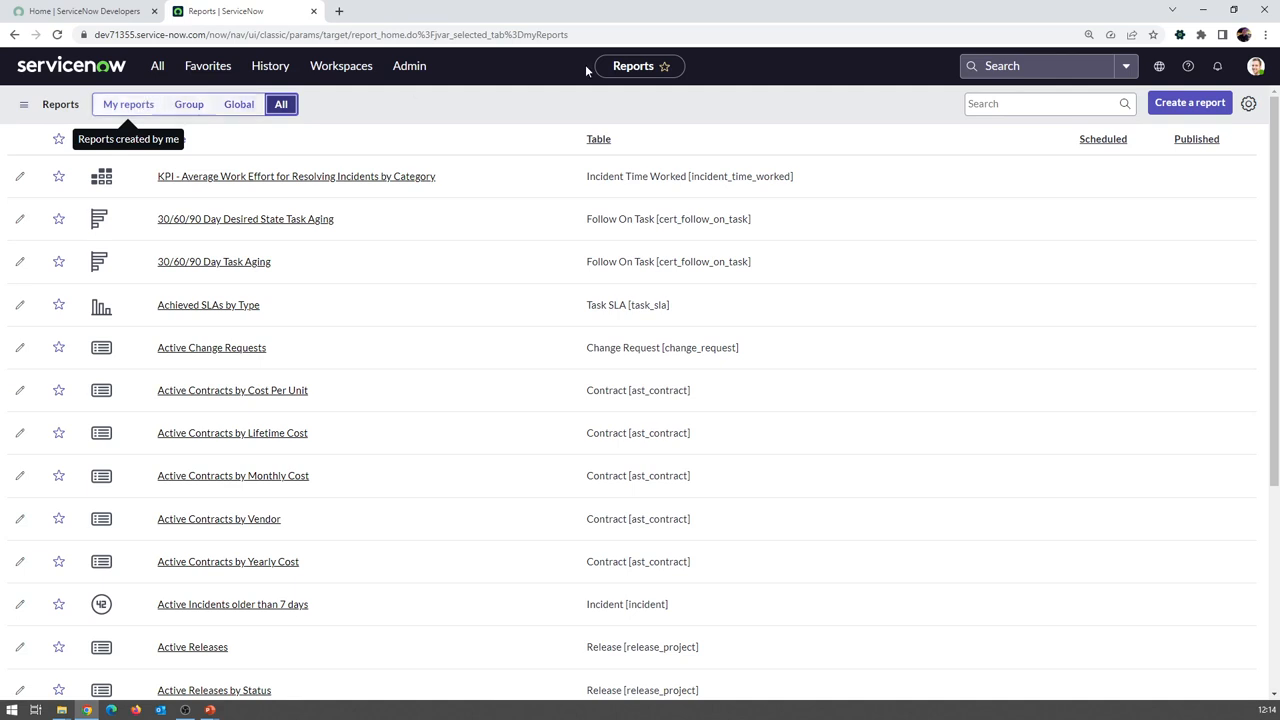
Filter the reports list by the title 'SLAs', then clear the filter
click(1022, 106)
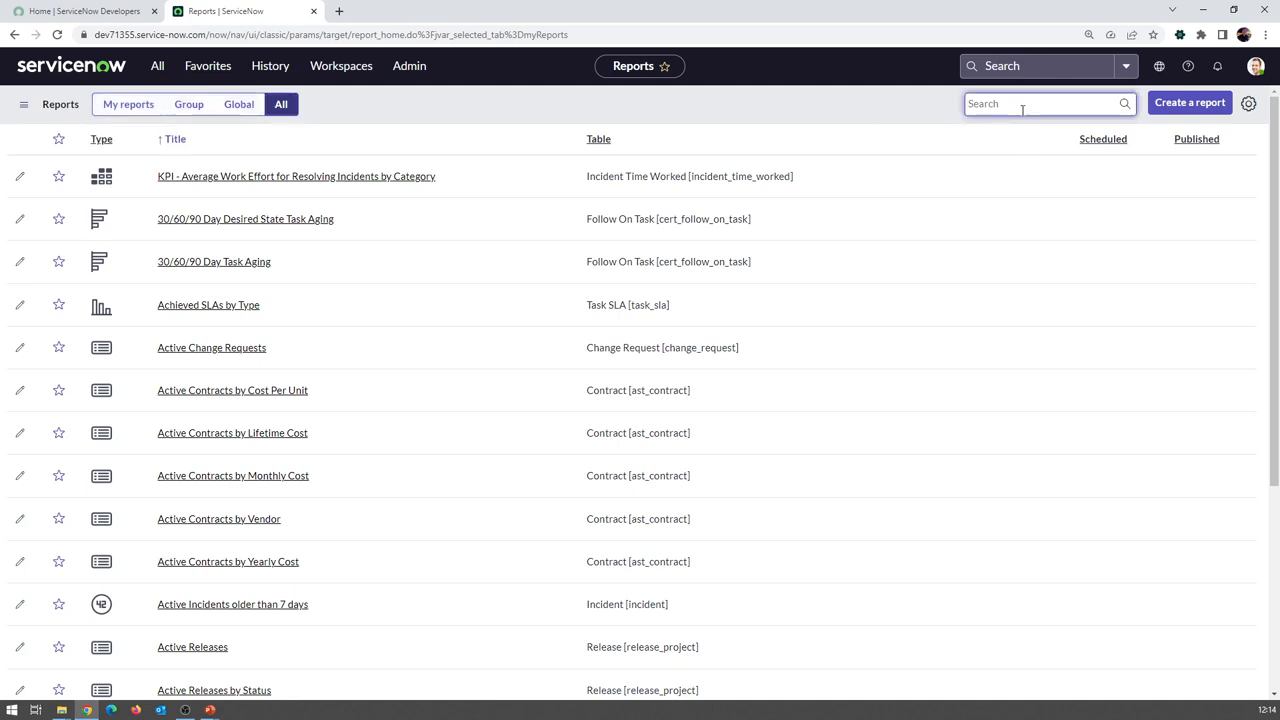
text(SLAs)
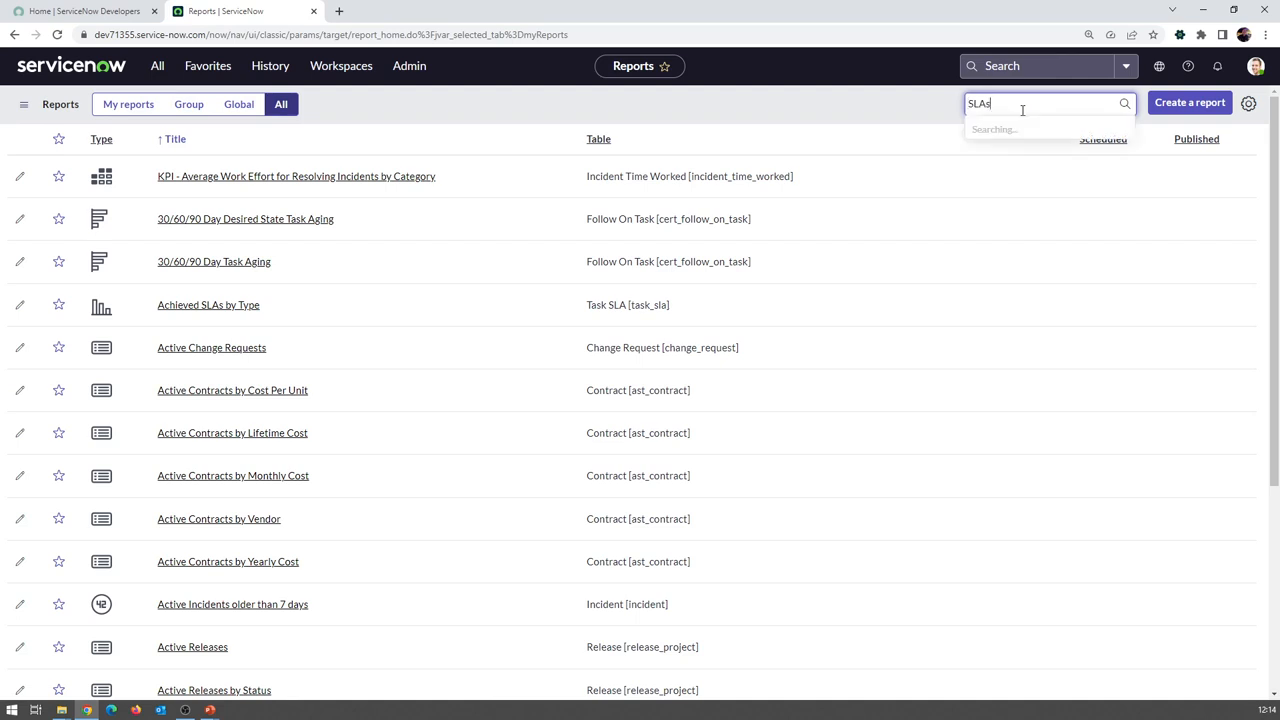
key(Return)
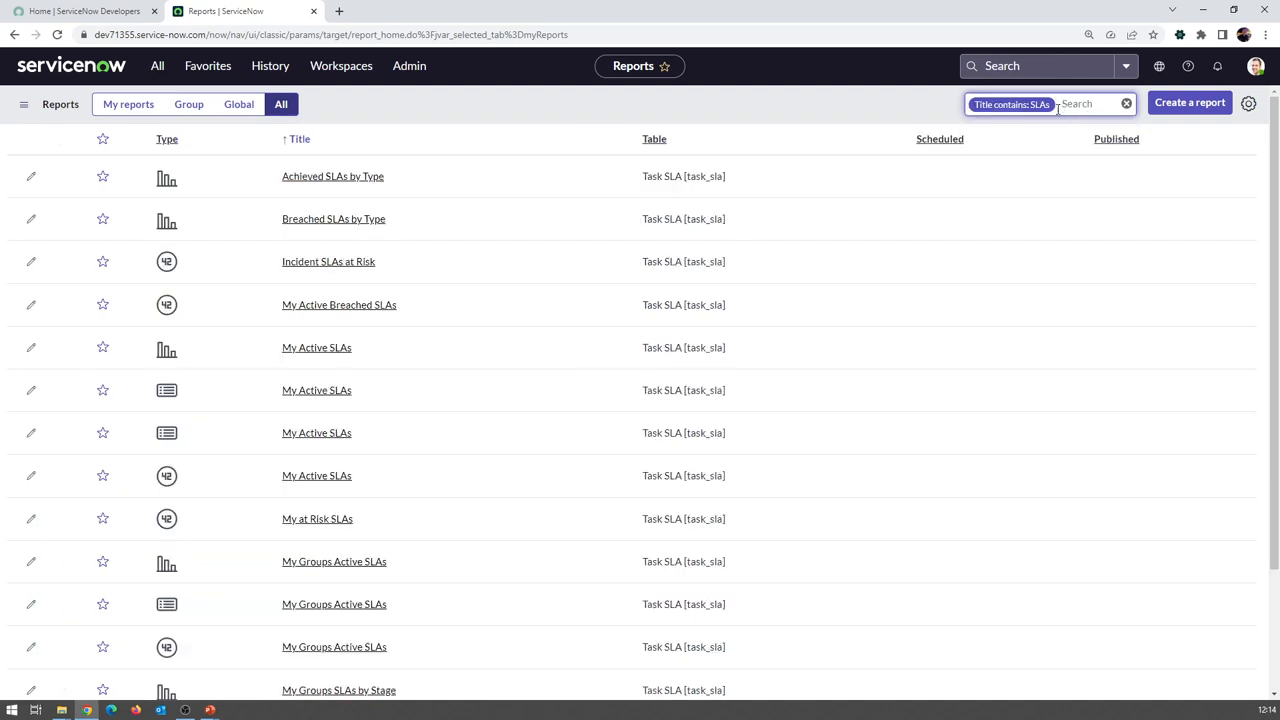
click(1127, 104)
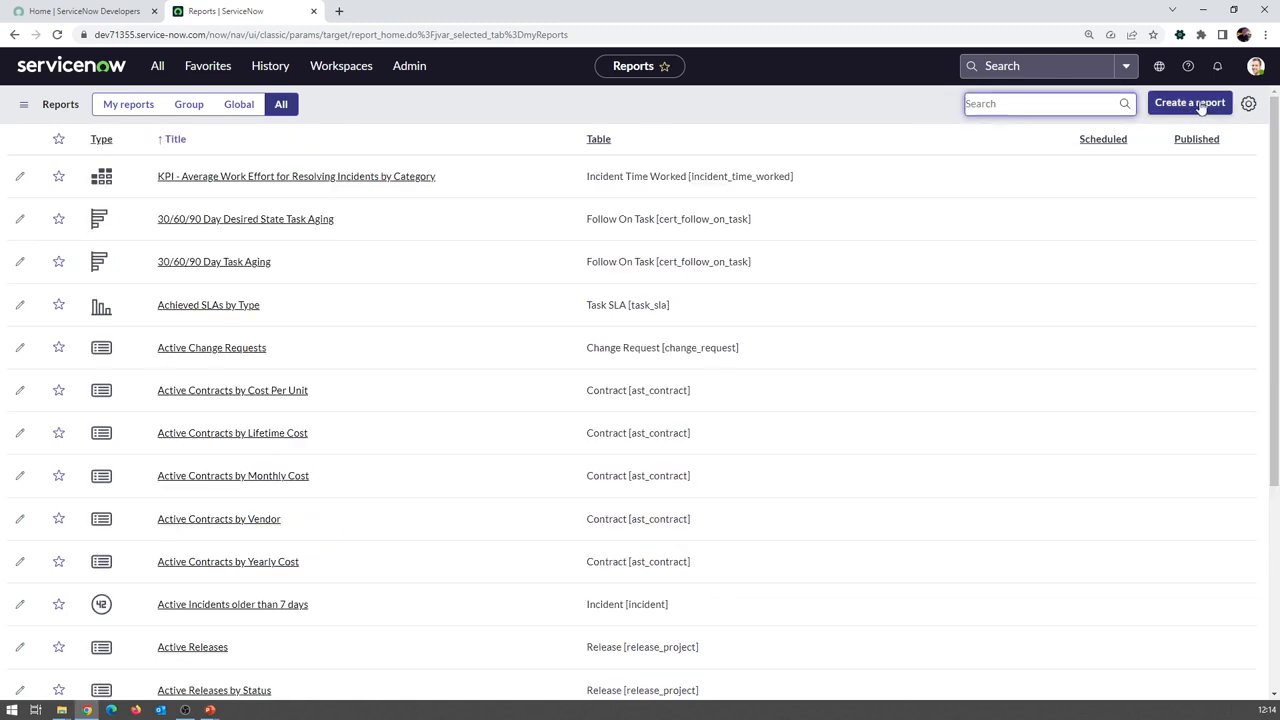
Show the Created by and Last modified columns and list only My reports
click(1250, 106)
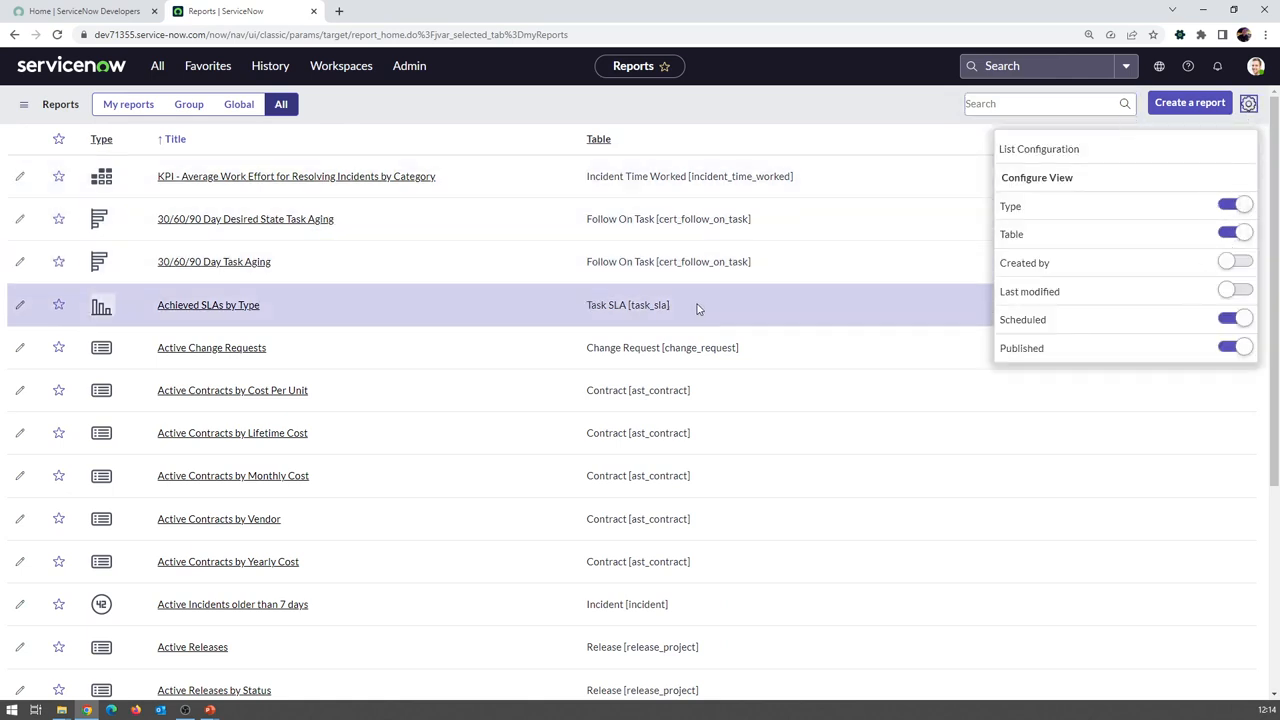
scroll(1220, 245, down, 3)
scroll(1215, 229, up, 3)
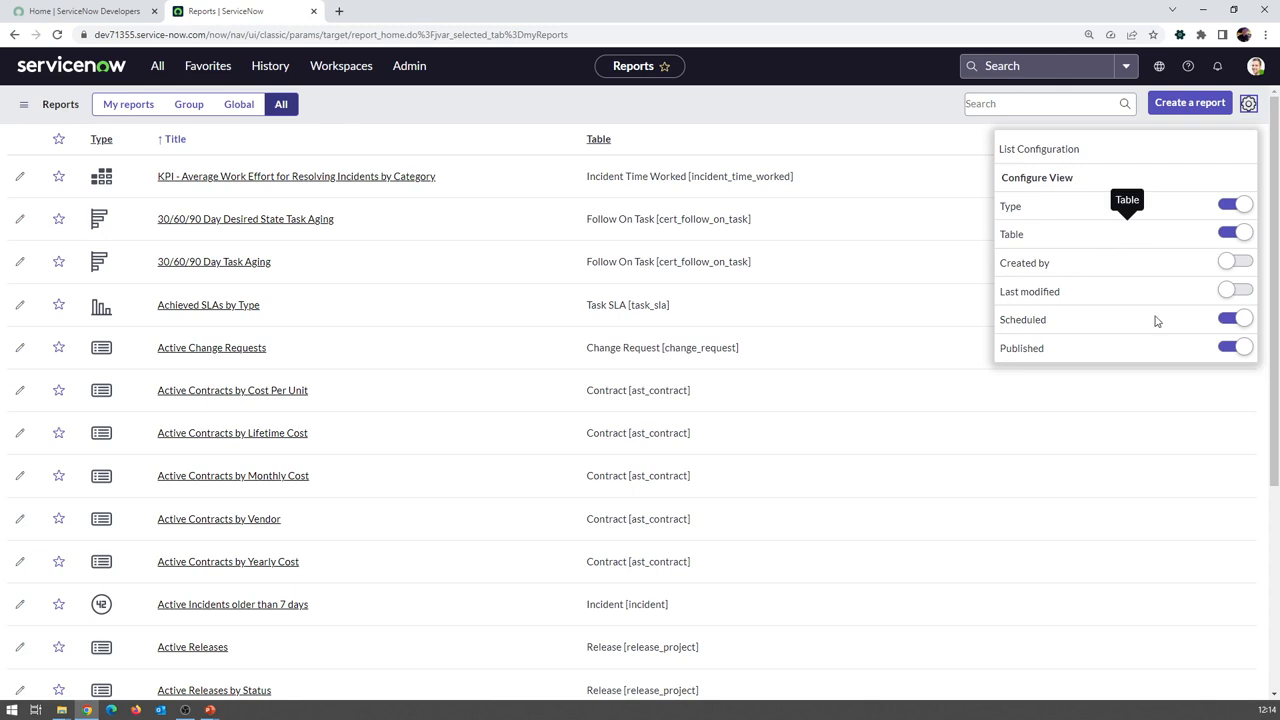
click(1236, 262)
click(1238, 290)
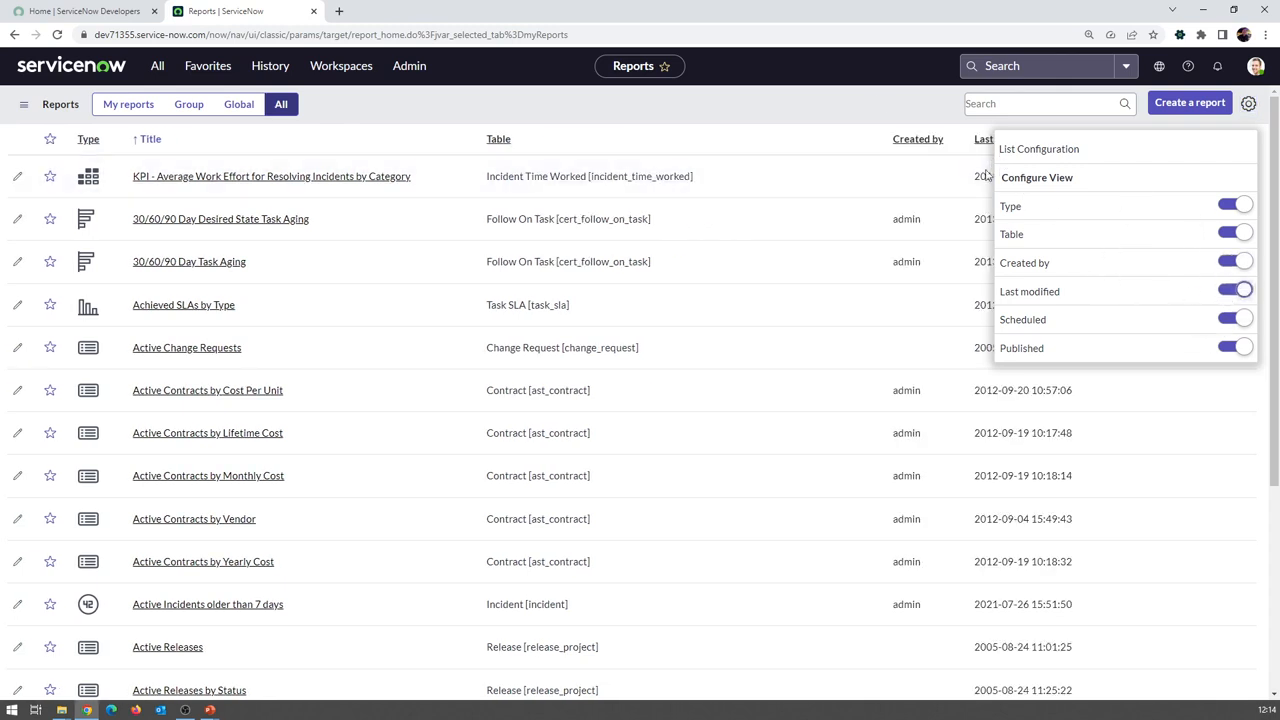
click(875, 104)
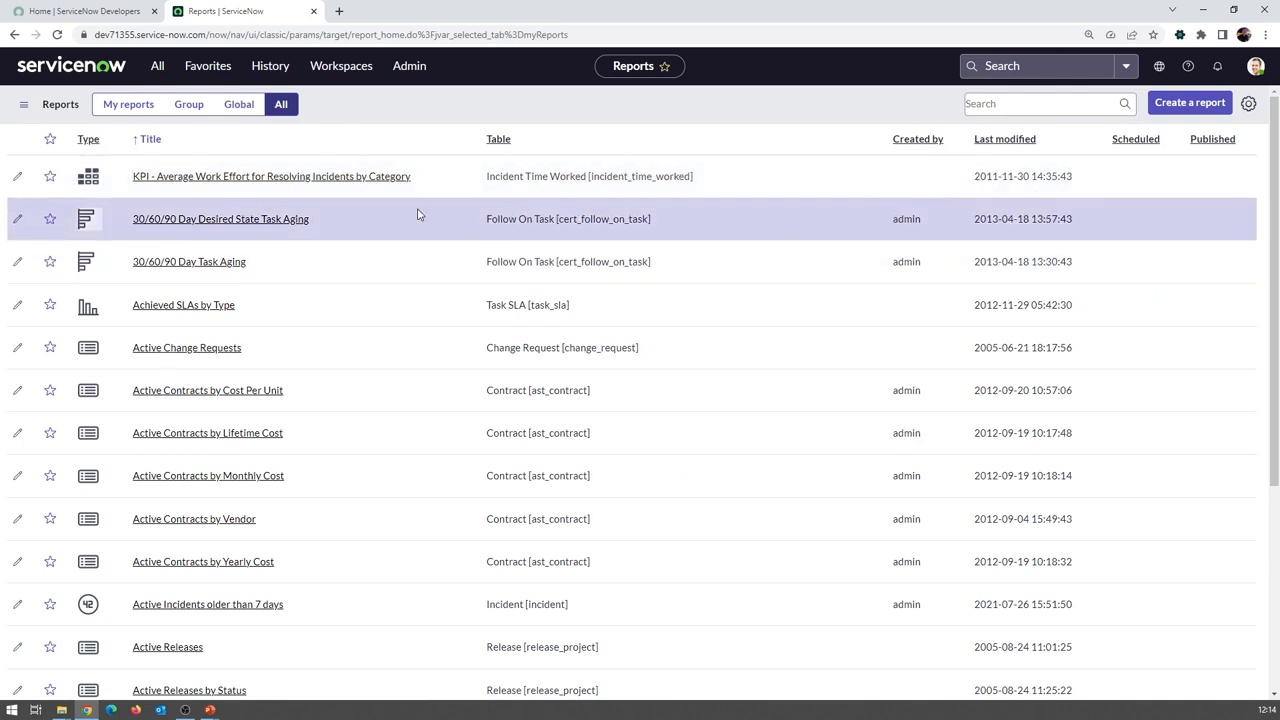
click(124, 106)
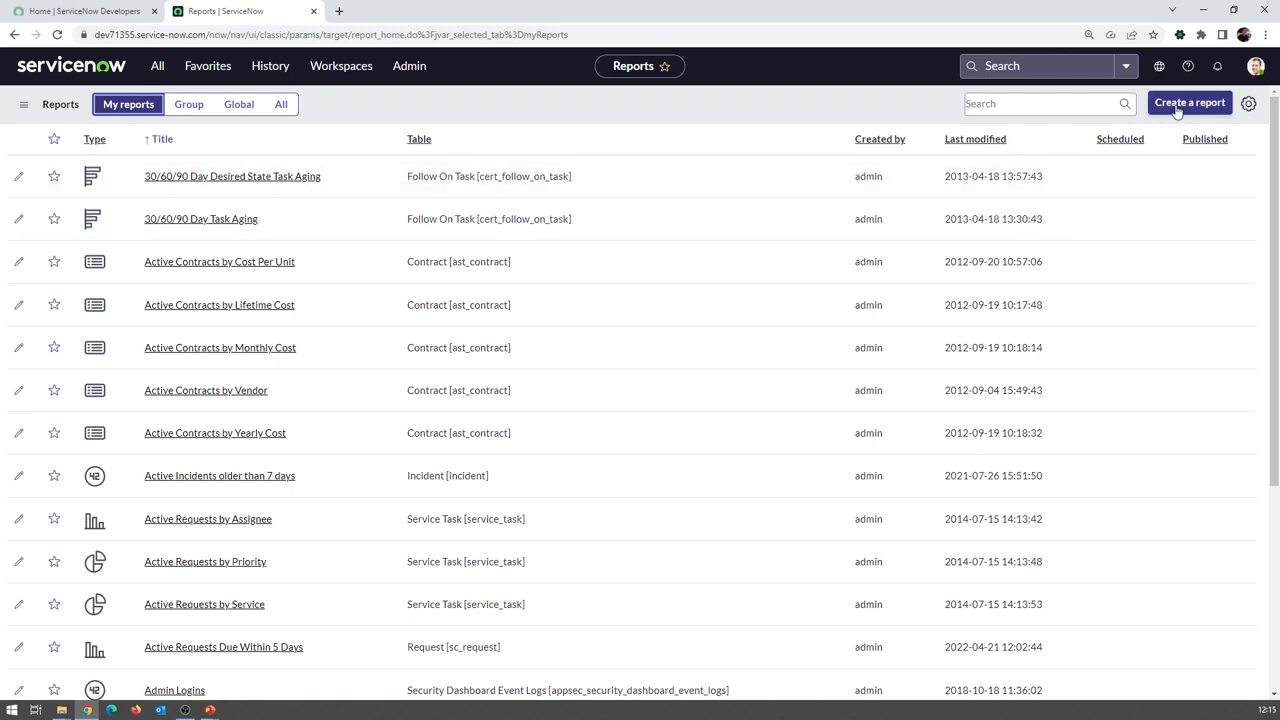
Start a new report from Reports > Create New in the All menu
click(120, 68)
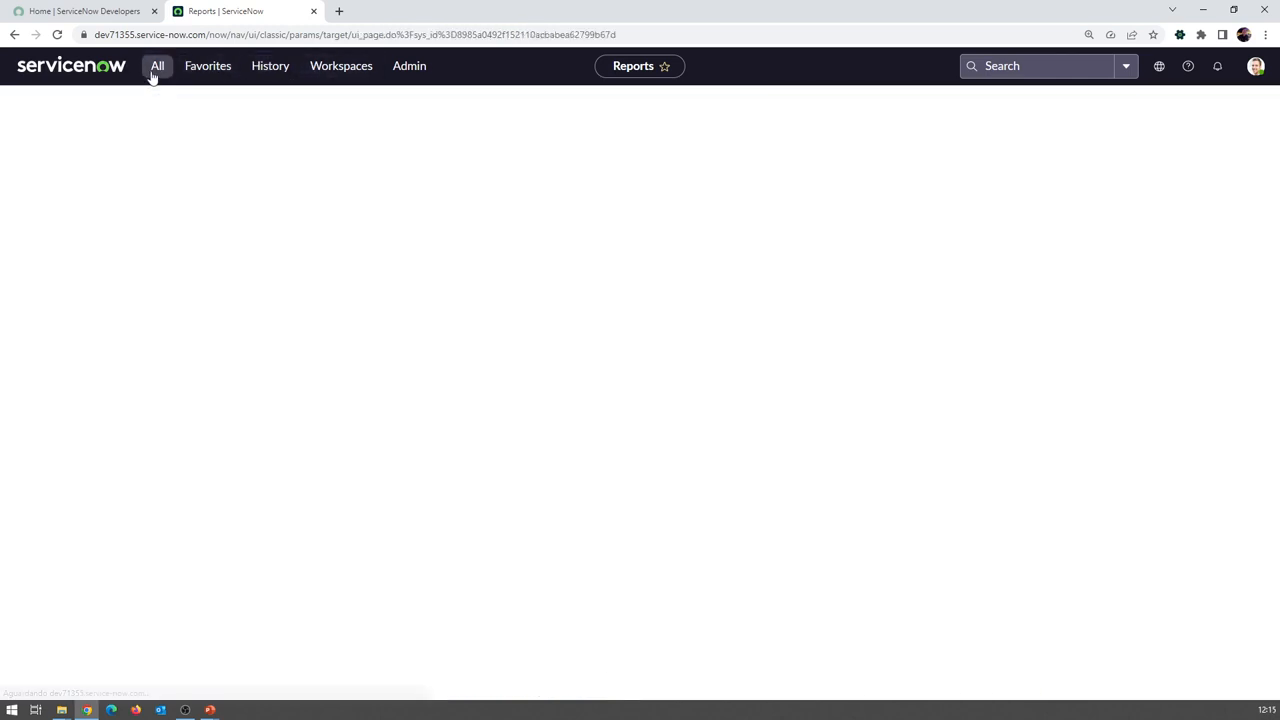
click(154, 74)
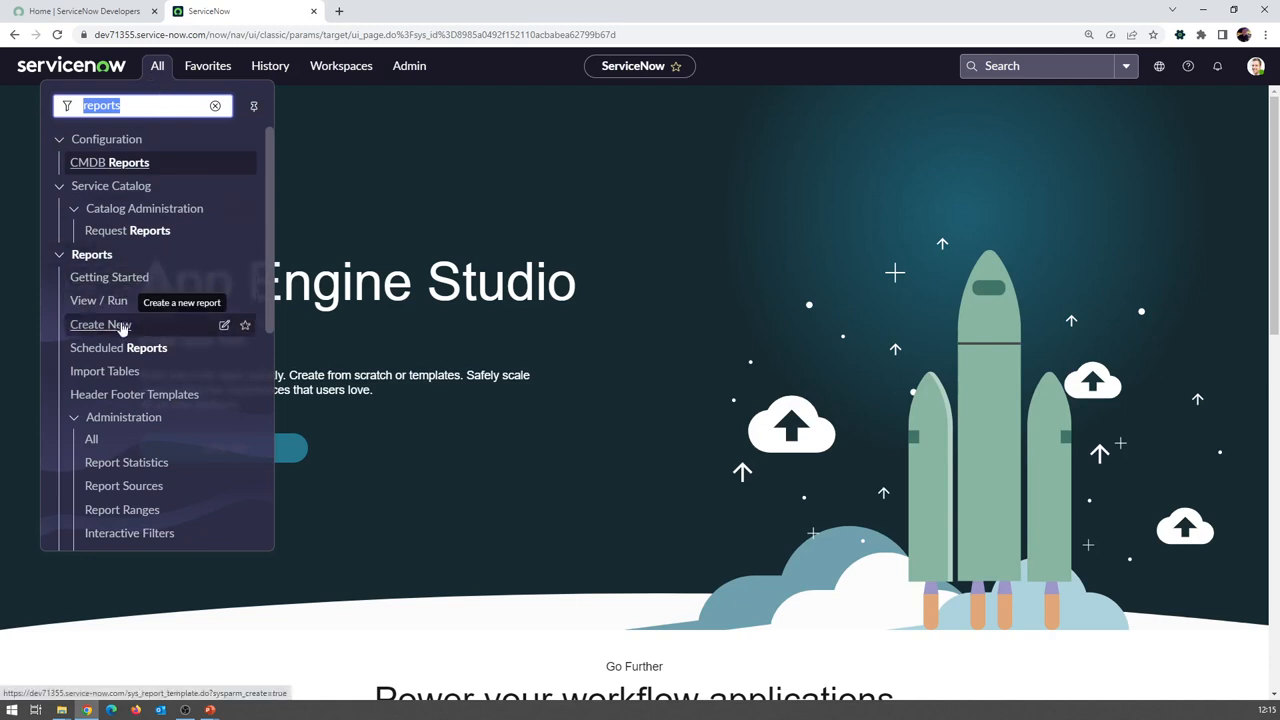
click(100, 325)
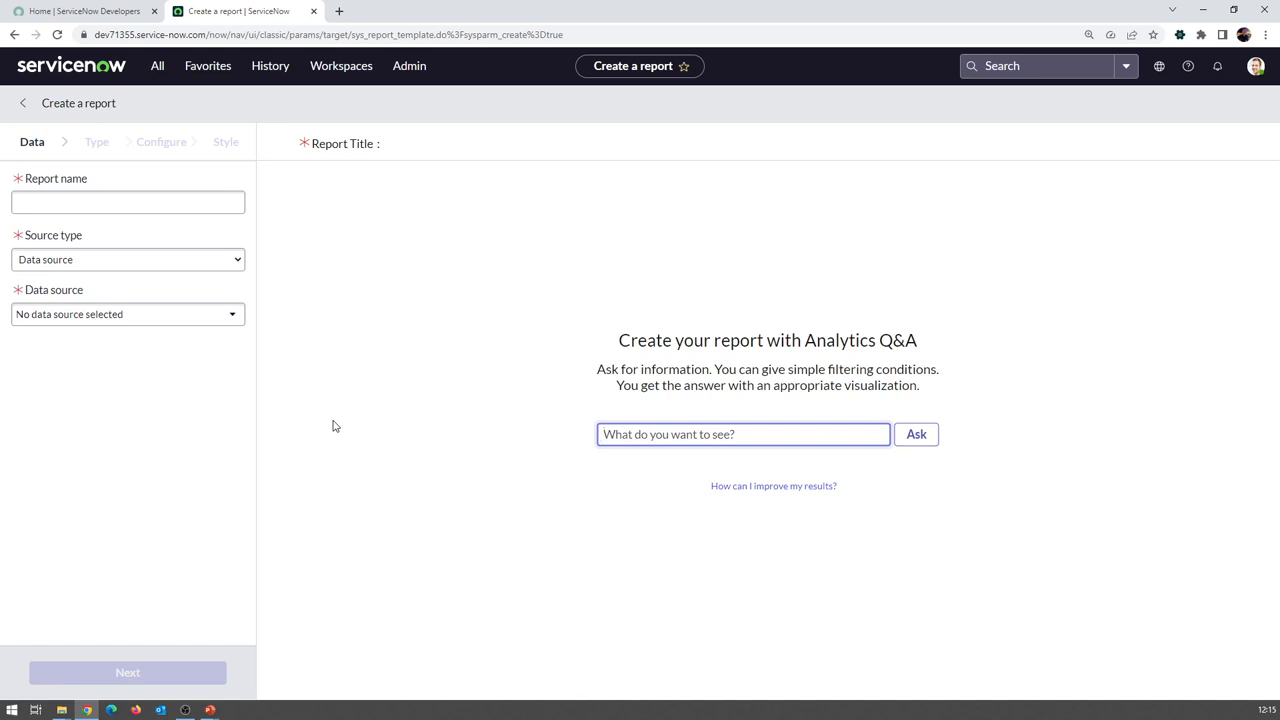
click(440, 425)
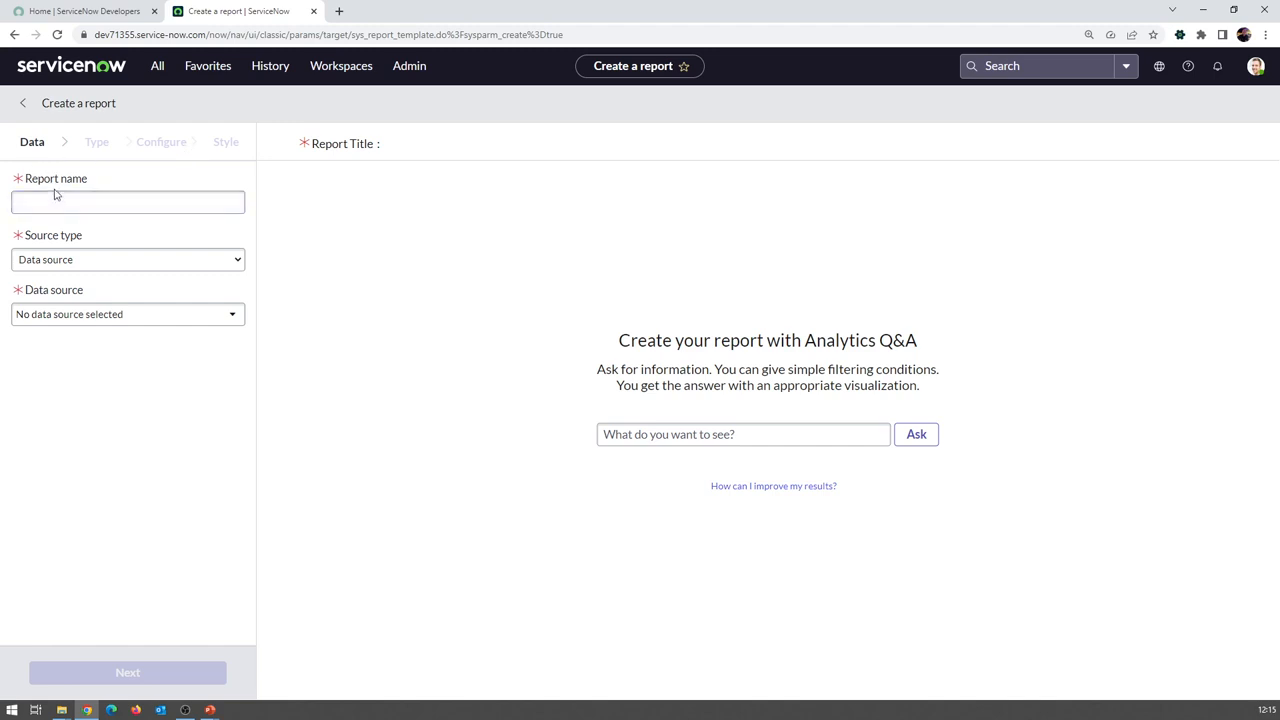
Enter 'Incidentes dos ultimos 3 meses por grupo' as the report name, fixing typos
click(83, 206)
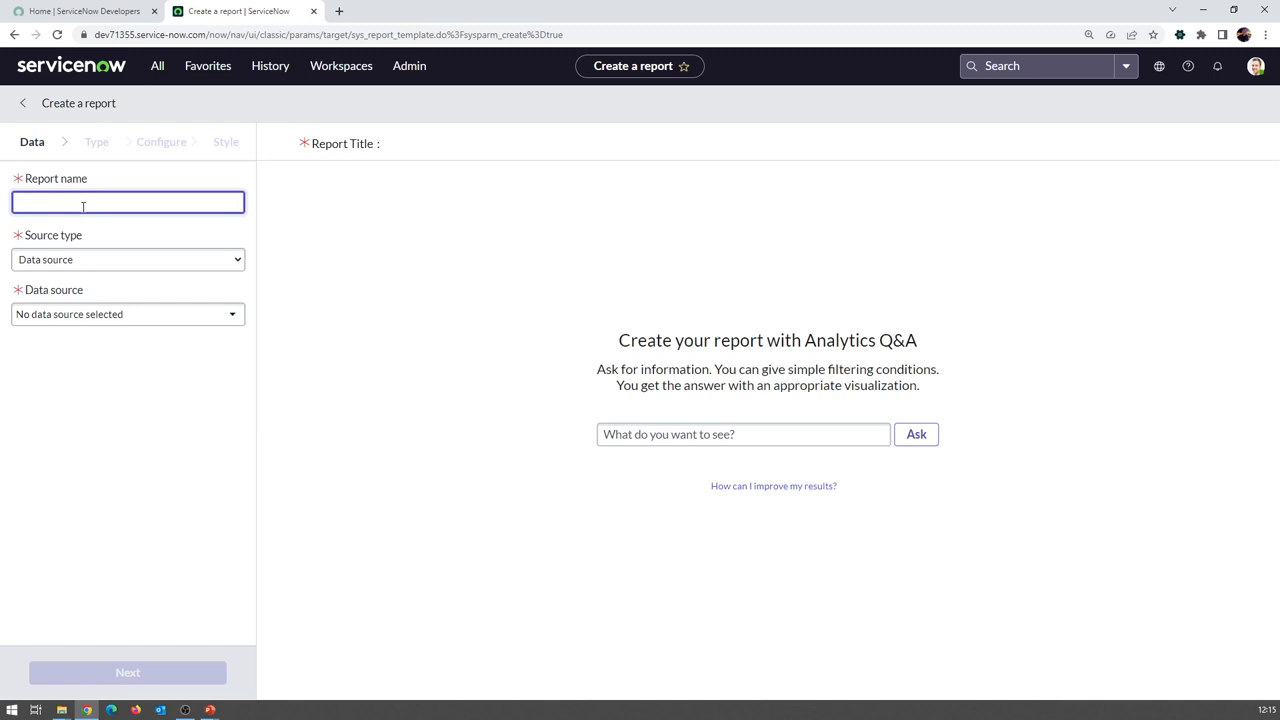
text(Ini)
text(cidentes dous)
key(BackSpace)
key(BackSpace)
text(s ultimso)
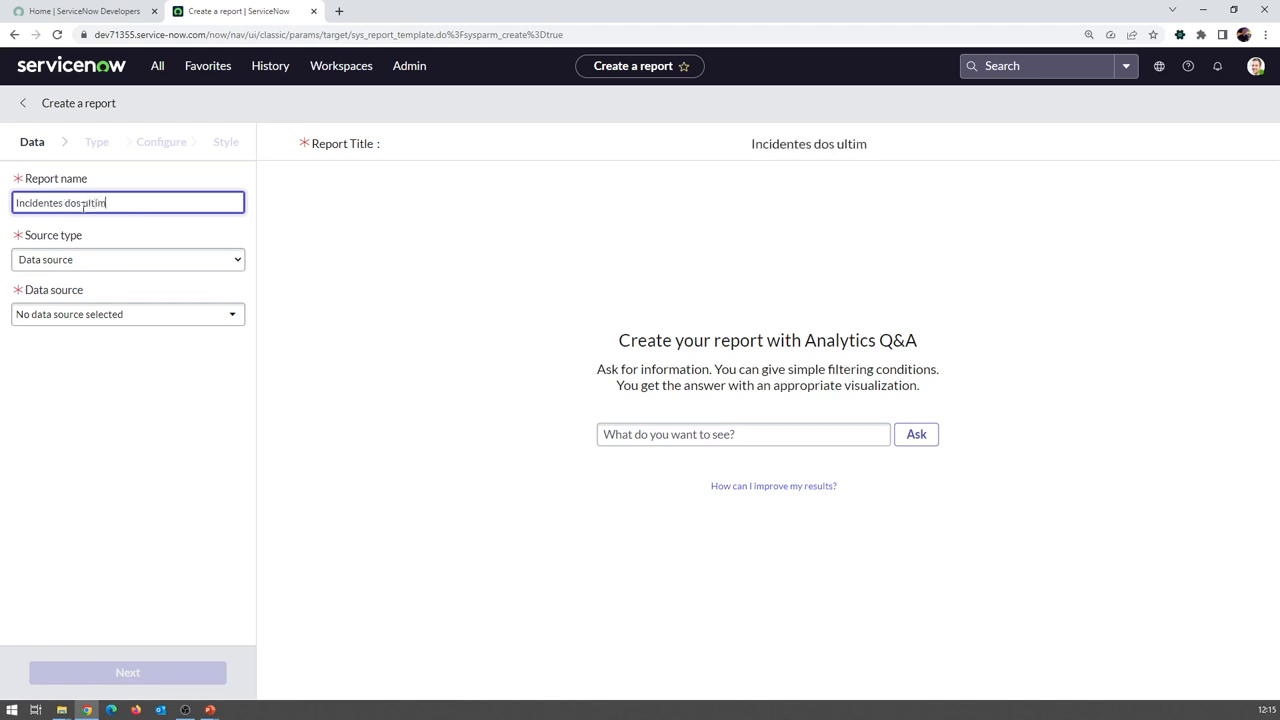
key(BackSpace)
key(BackSpace)
text(os 3 mses)
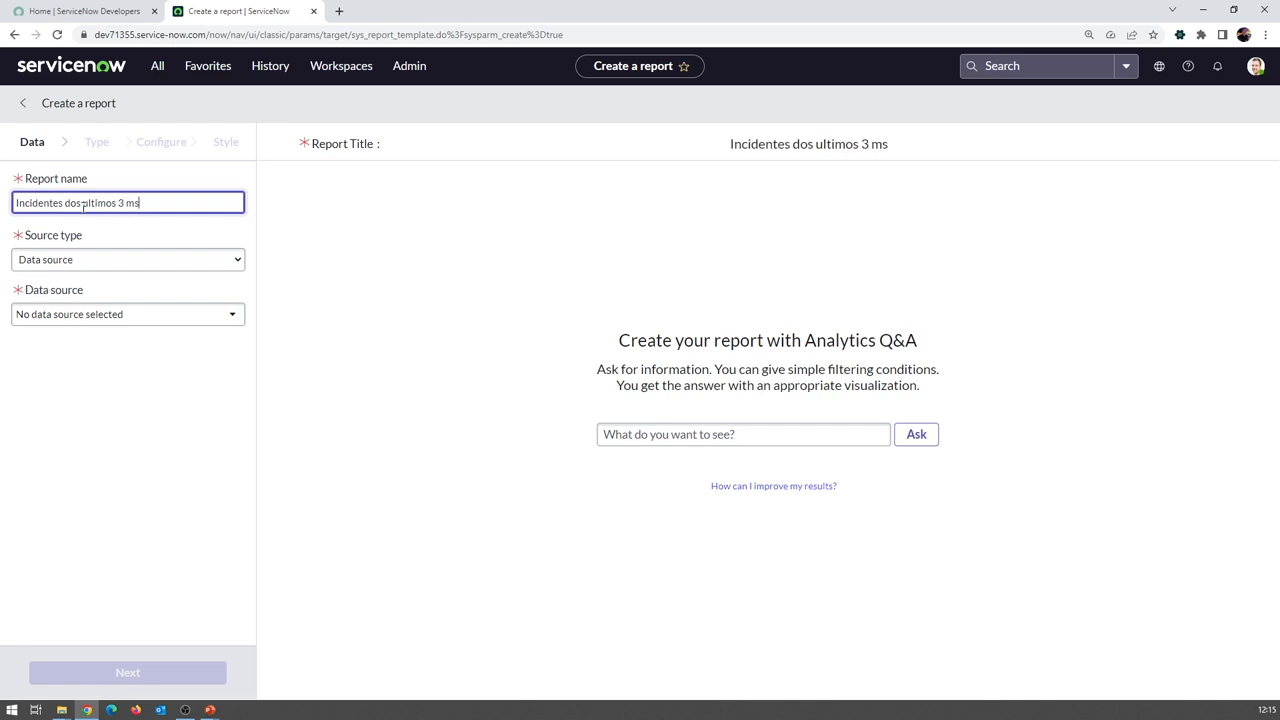
key(BackSpace)
key(BackSpace)
key(BackSpace)
text(eses por )
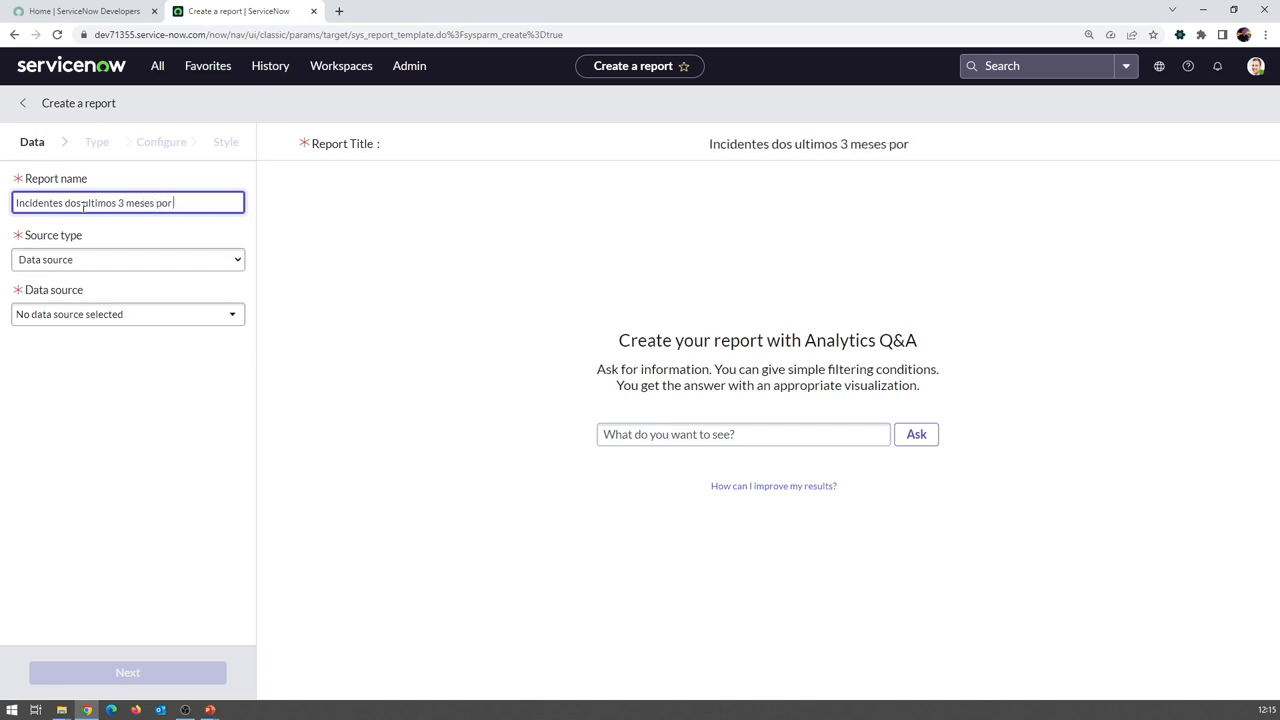
text(grupo)
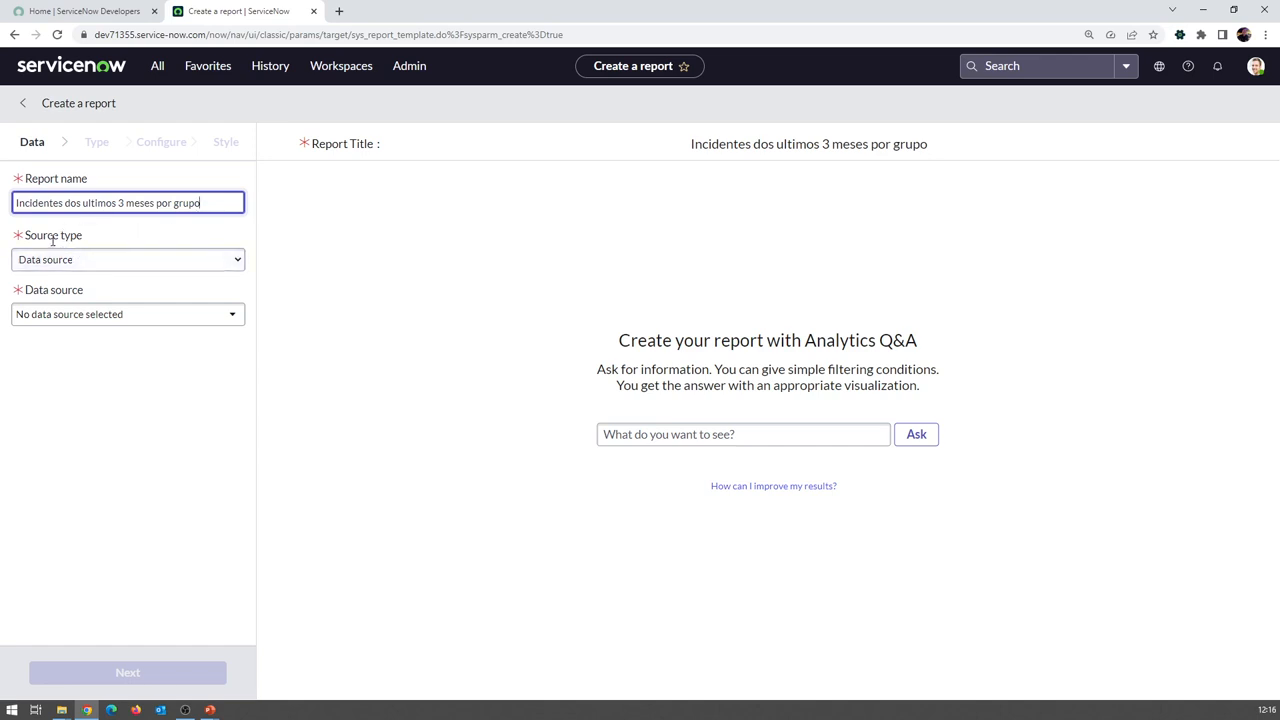
click(86, 259)
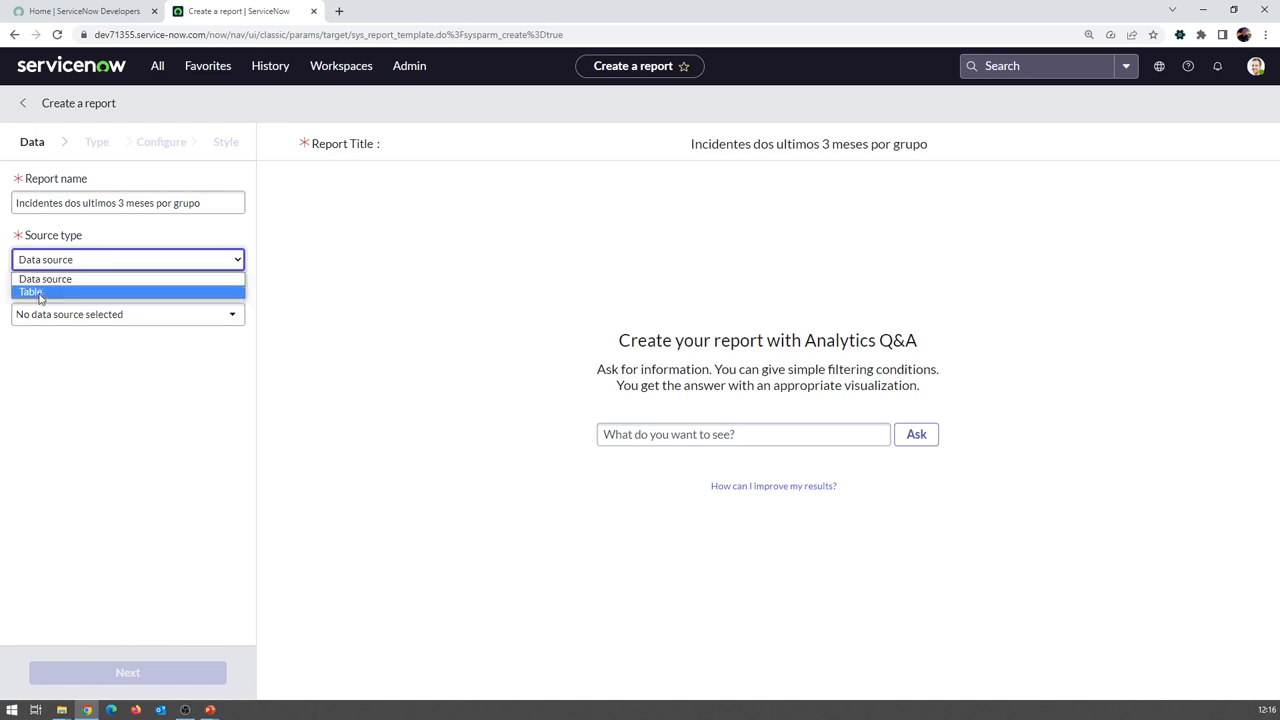
Set the source type to Table and choose the Incident [incident] table
click(40, 292)
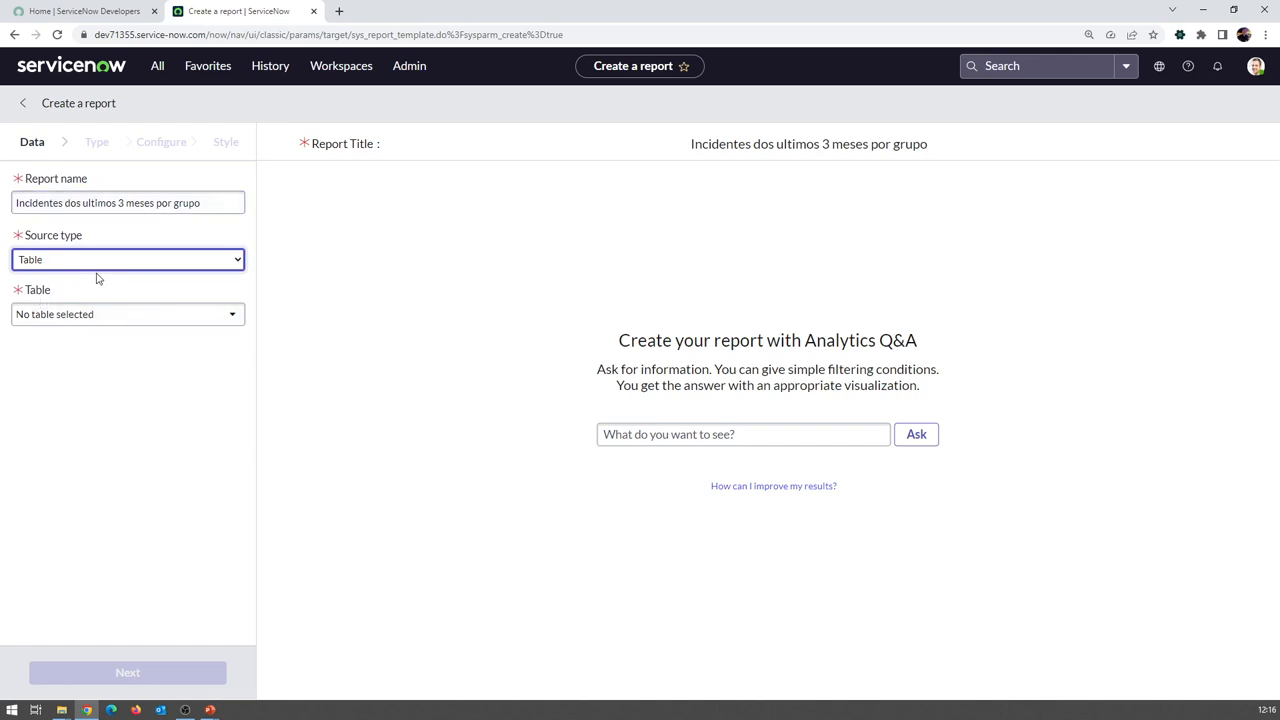
click(118, 320)
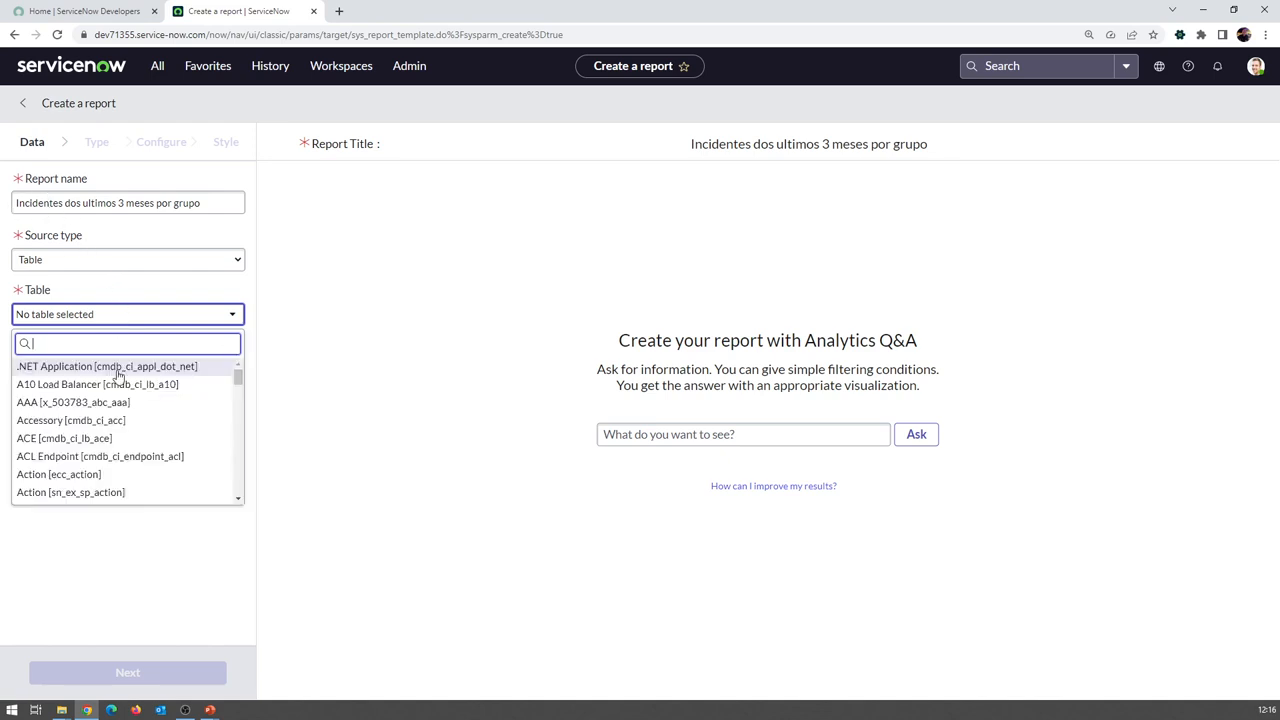
text(incident)
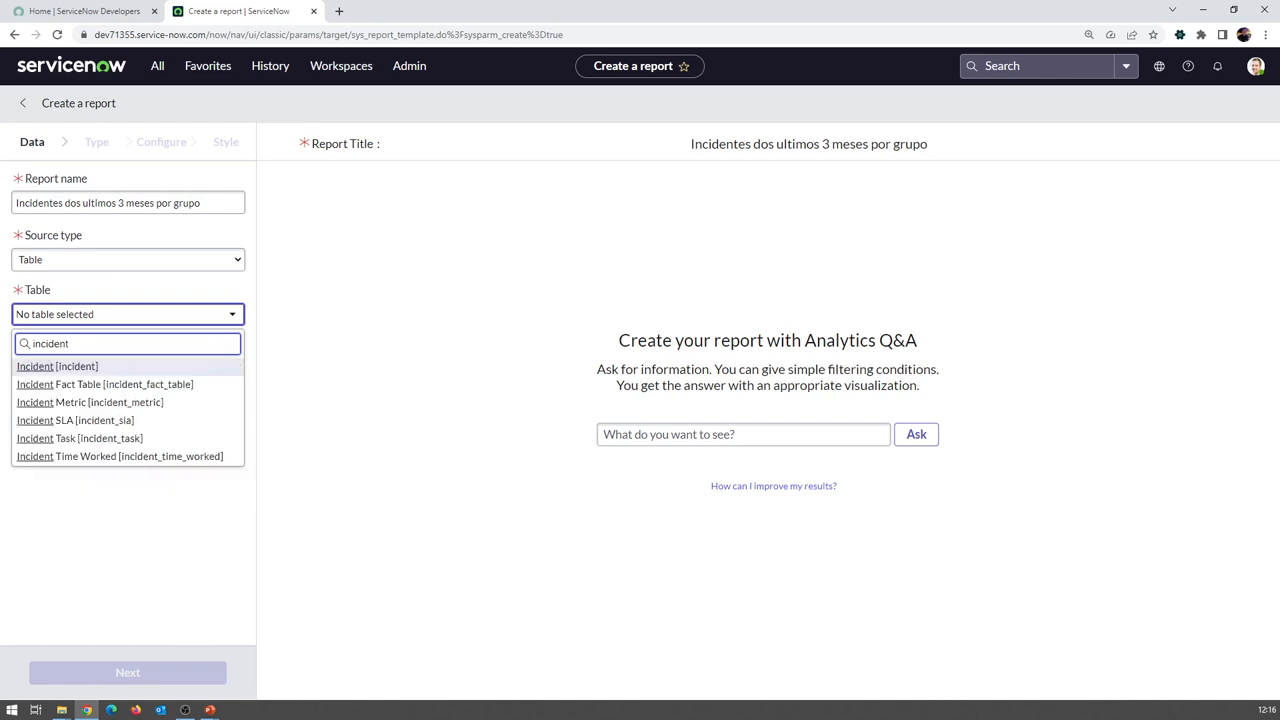
click(78, 371)
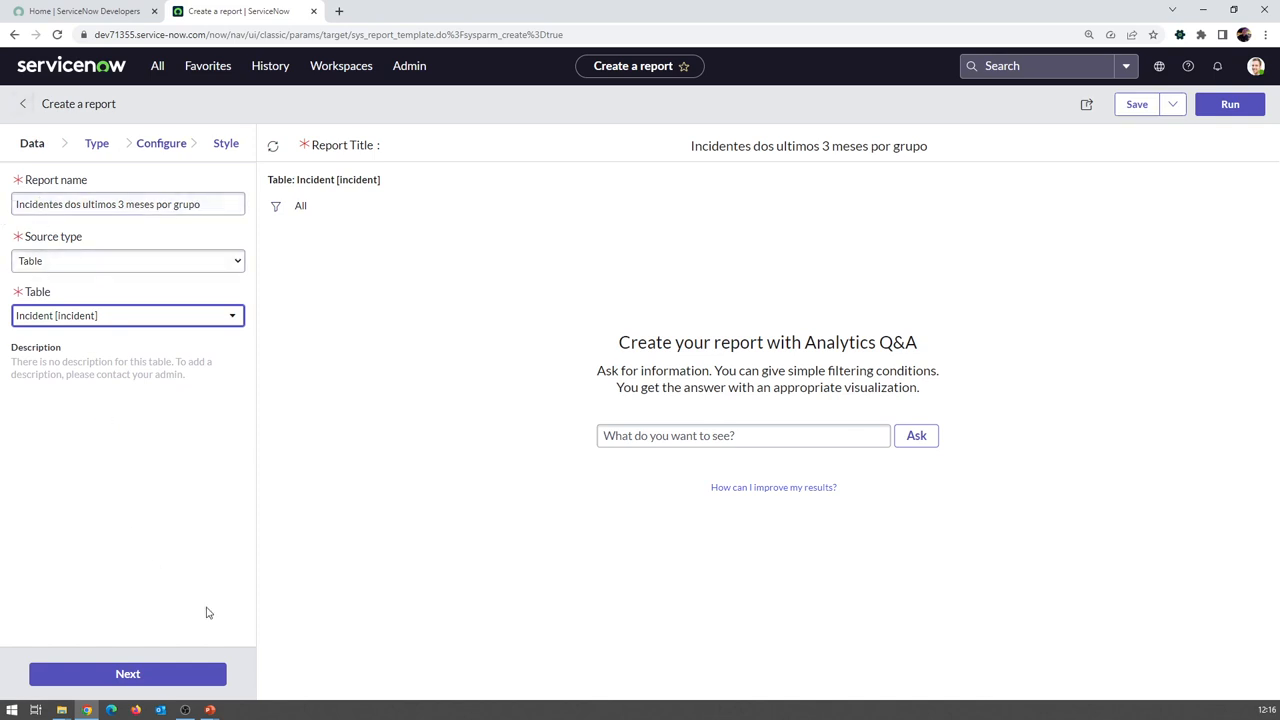
At the Type step, scroll to the Other group and keep List as the visualization
click(96, 145)
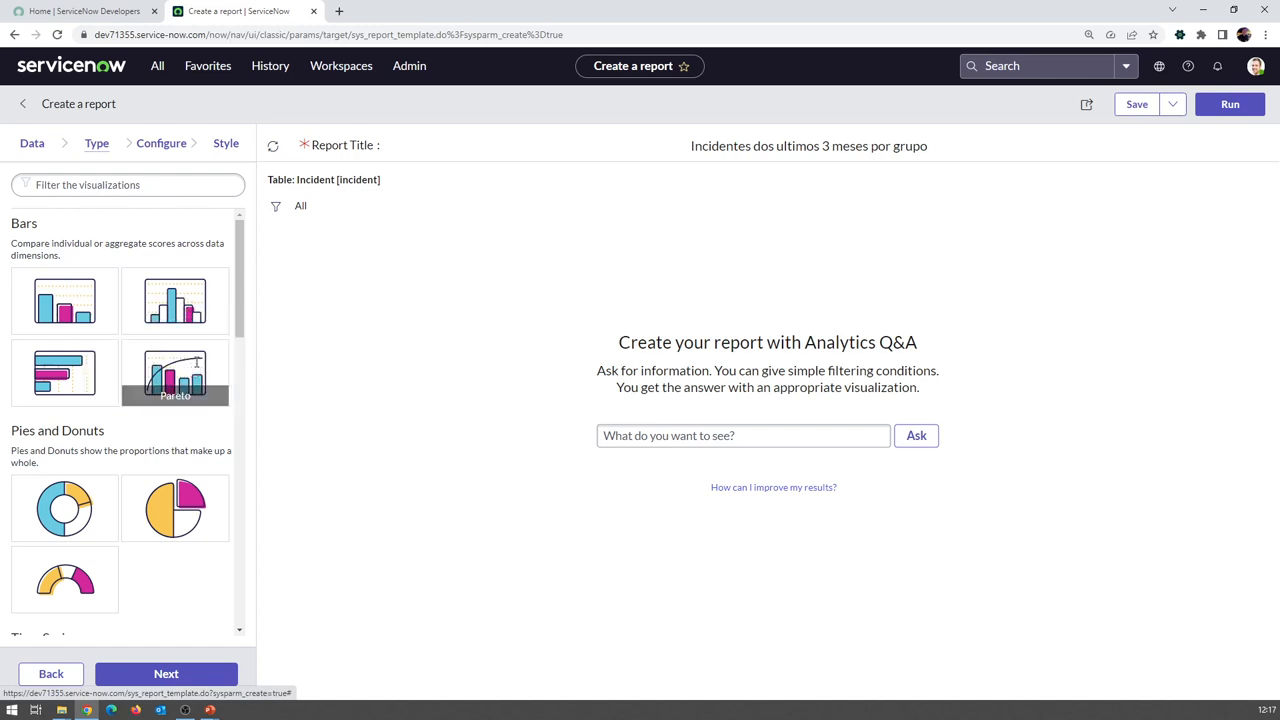
scroll(222, 424, down, 1)
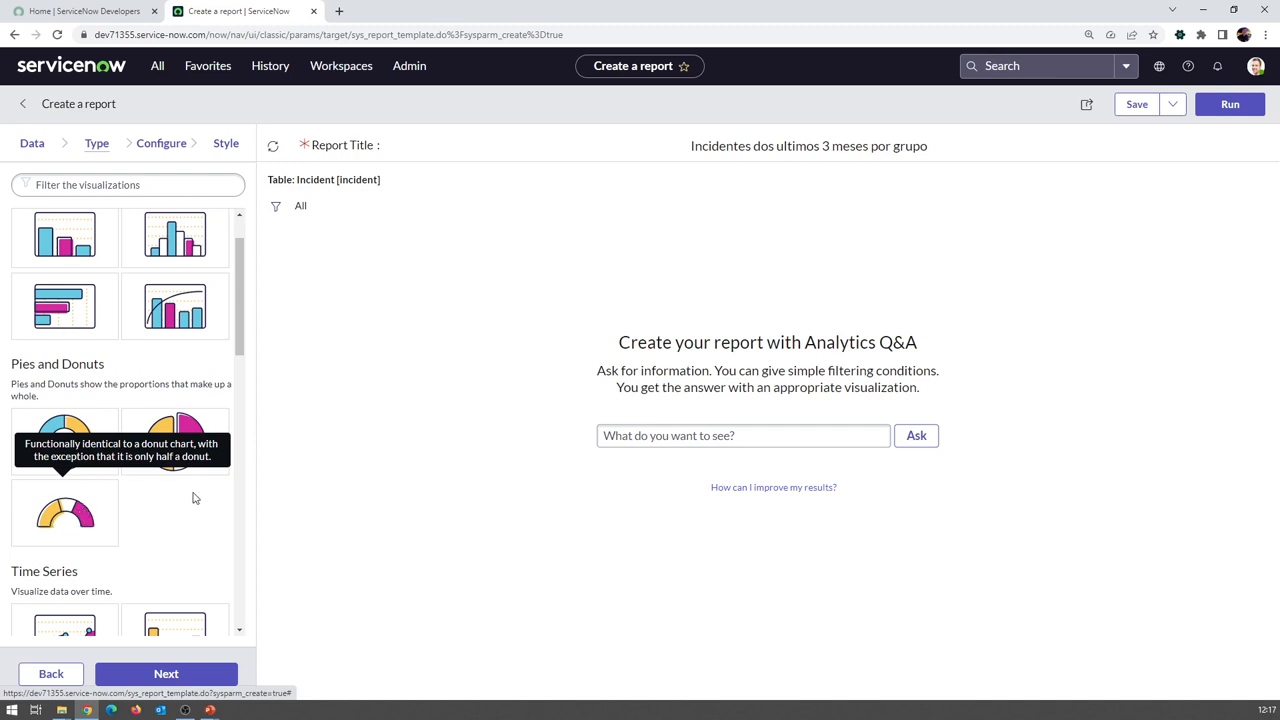
scroll(171, 514, down, 3)
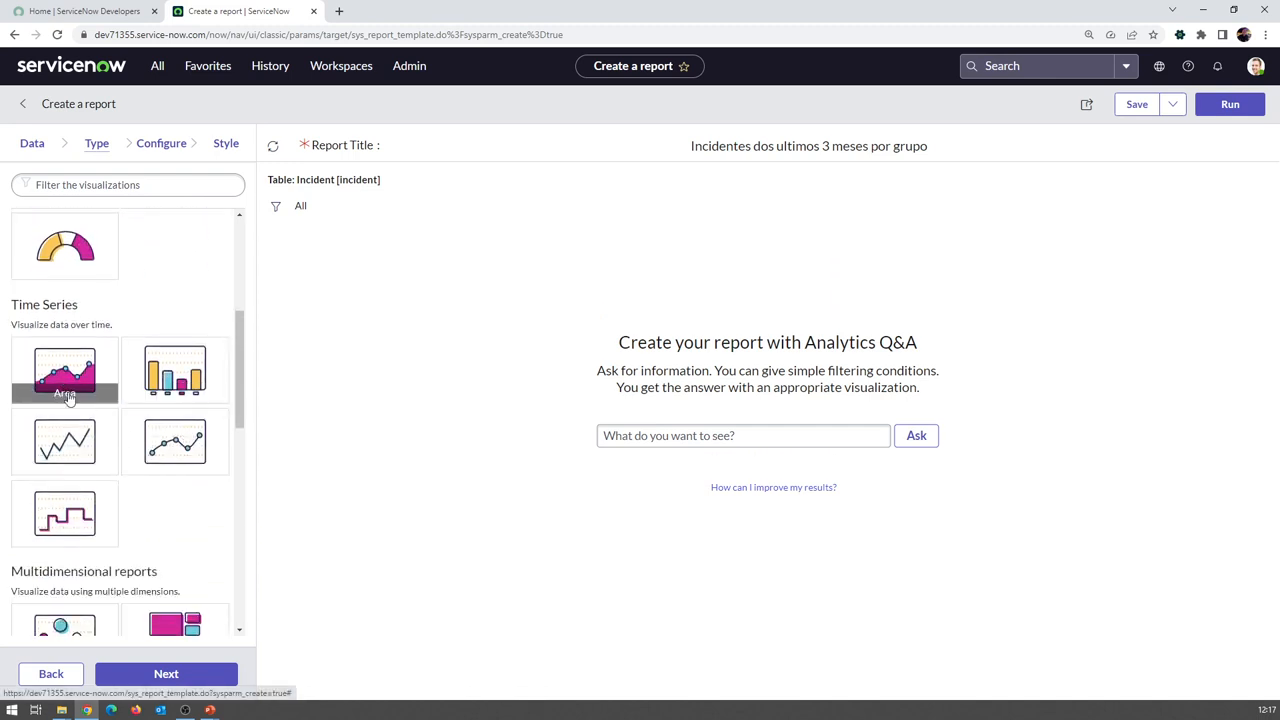
scroll(37, 428, down, 2)
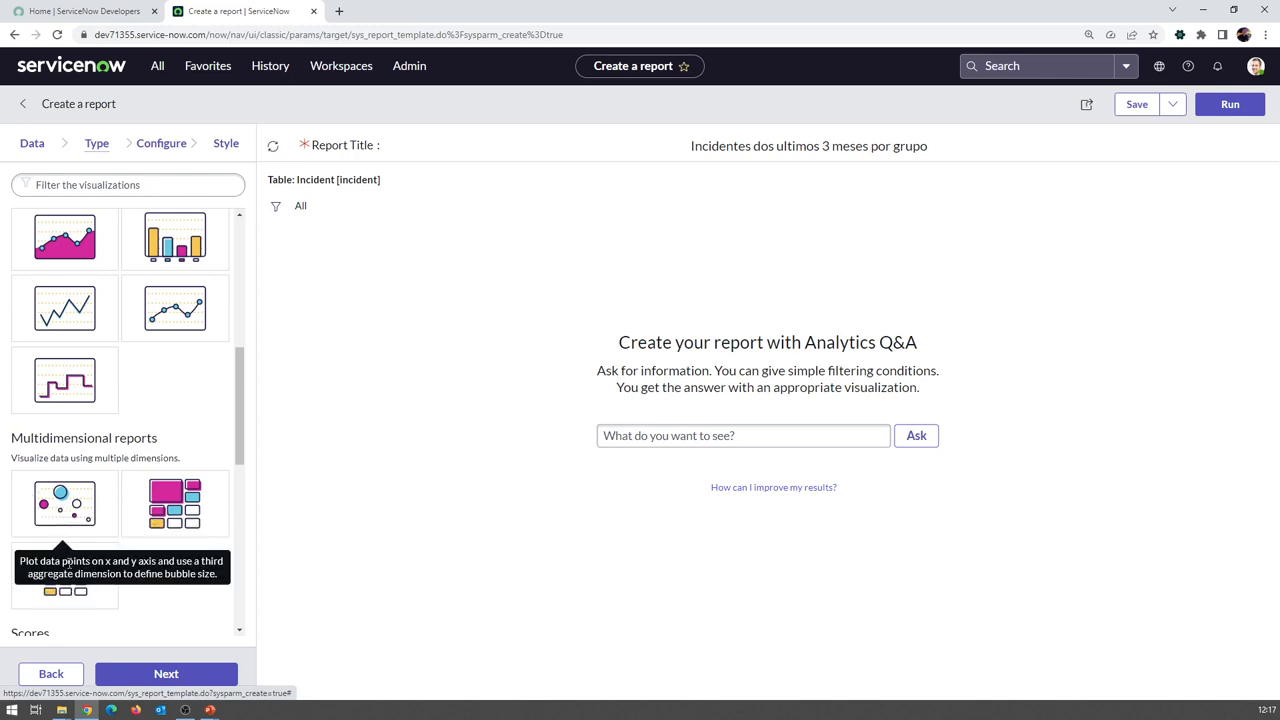
scroll(150, 520, down, 3)
scroll(168, 531, down, 1)
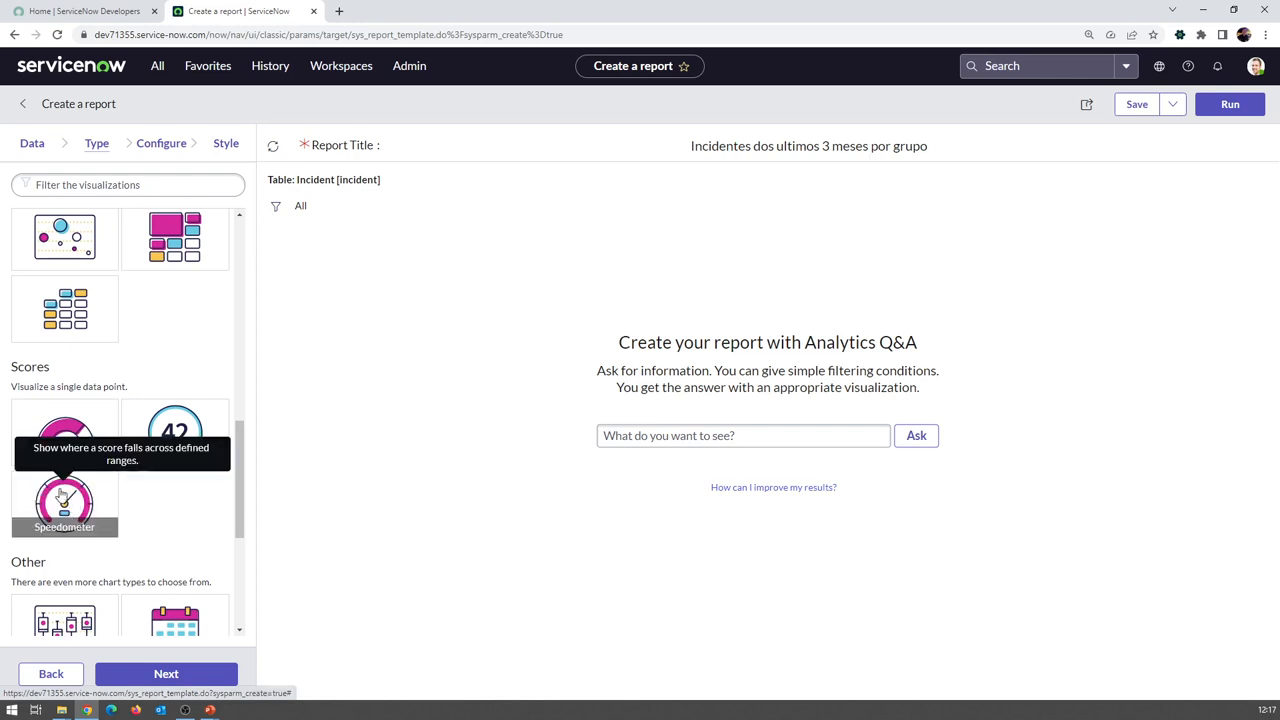
scroll(141, 481, down, 4)
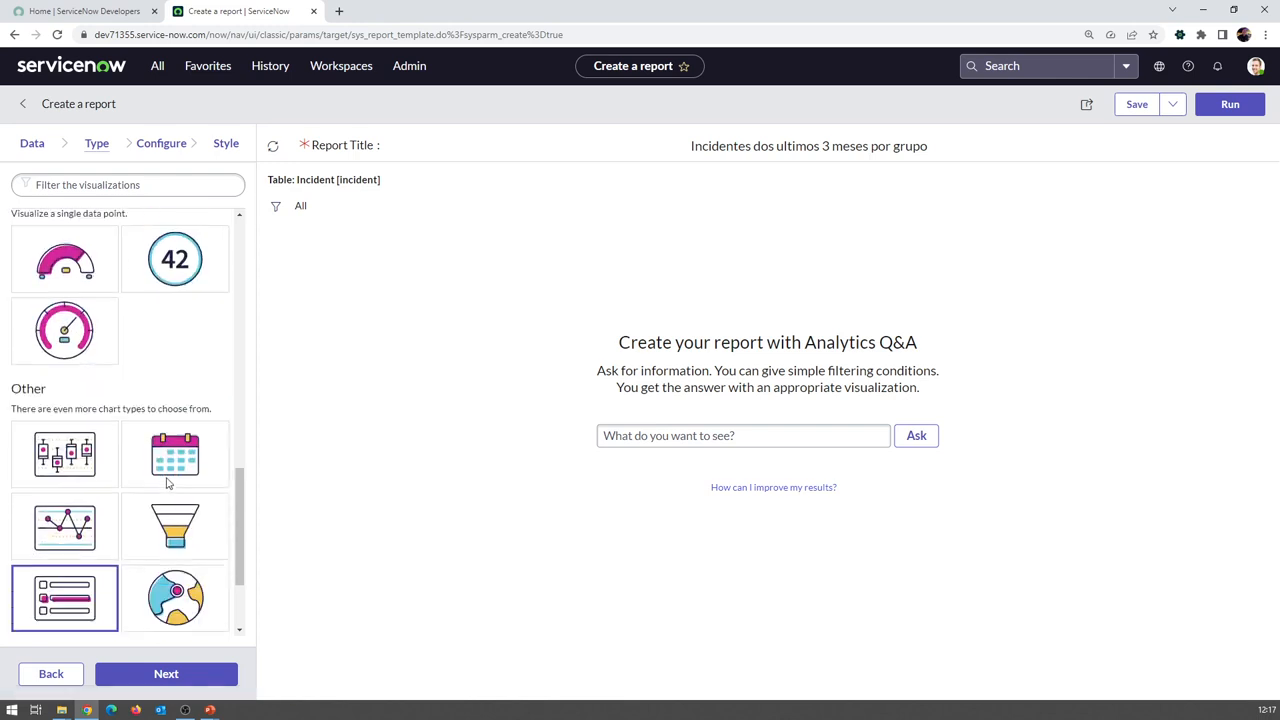
scroll(188, 545, down, 1)
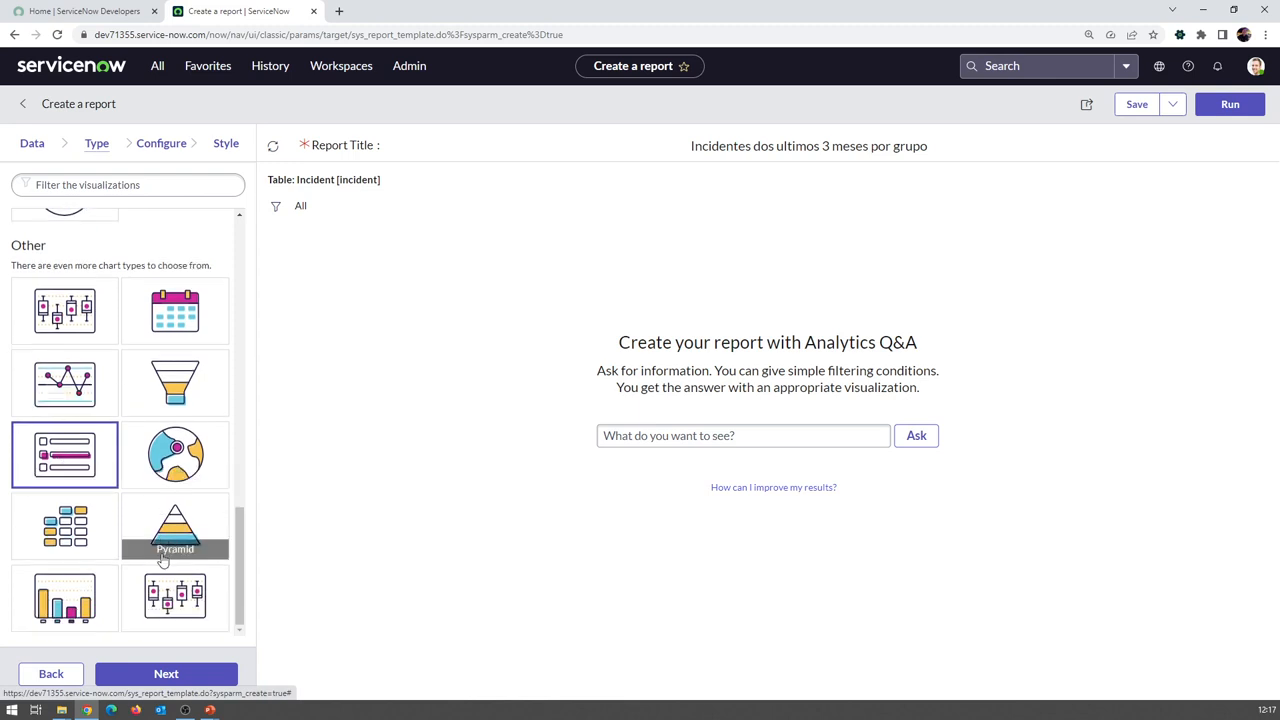
scroll(150, 514, up, 4)
scroll(147, 515, down, 3)
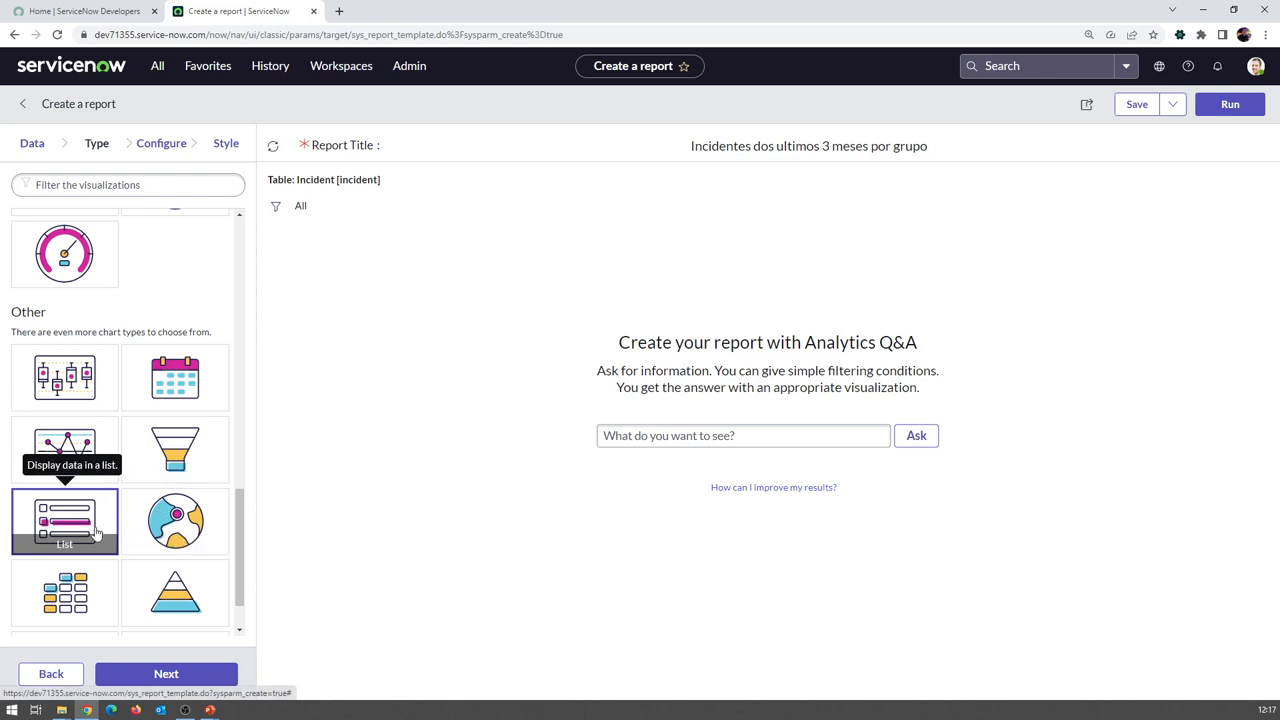
Advance to the Configure step and review the 73-record incident list preview
click(166, 676)
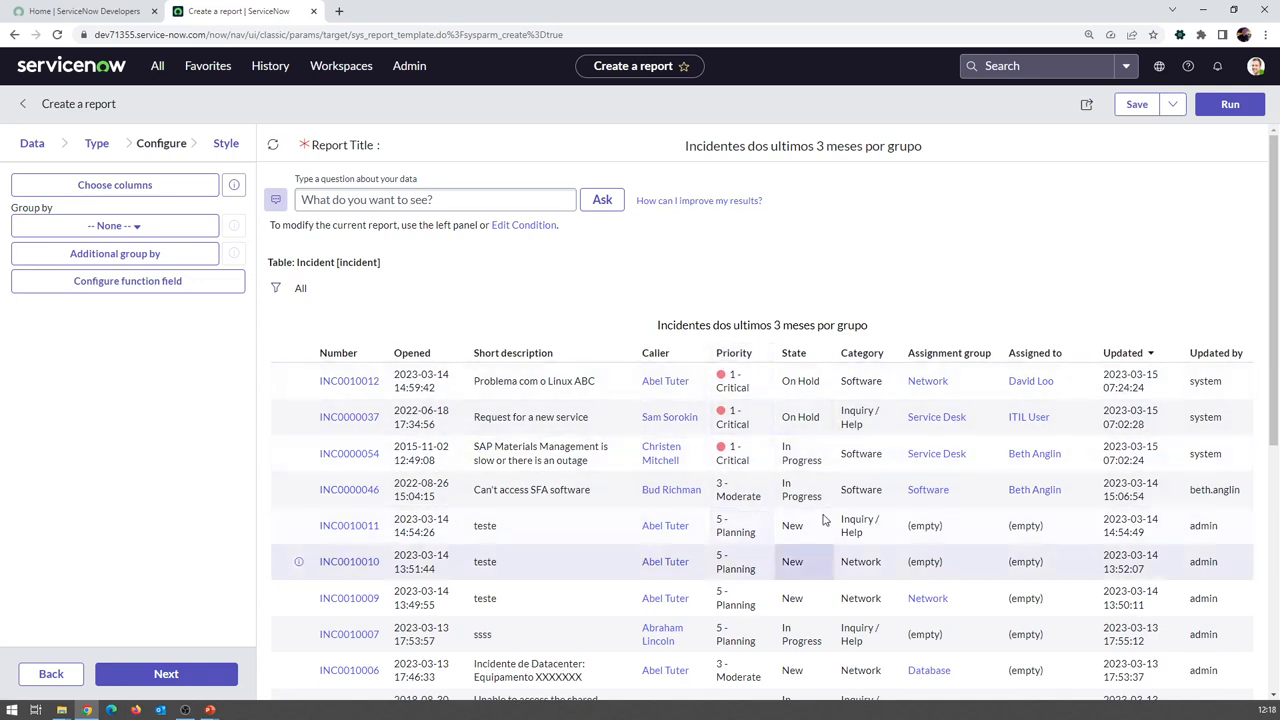
scroll(740, 420, down, 5)
scroll(738, 400, up, 5)
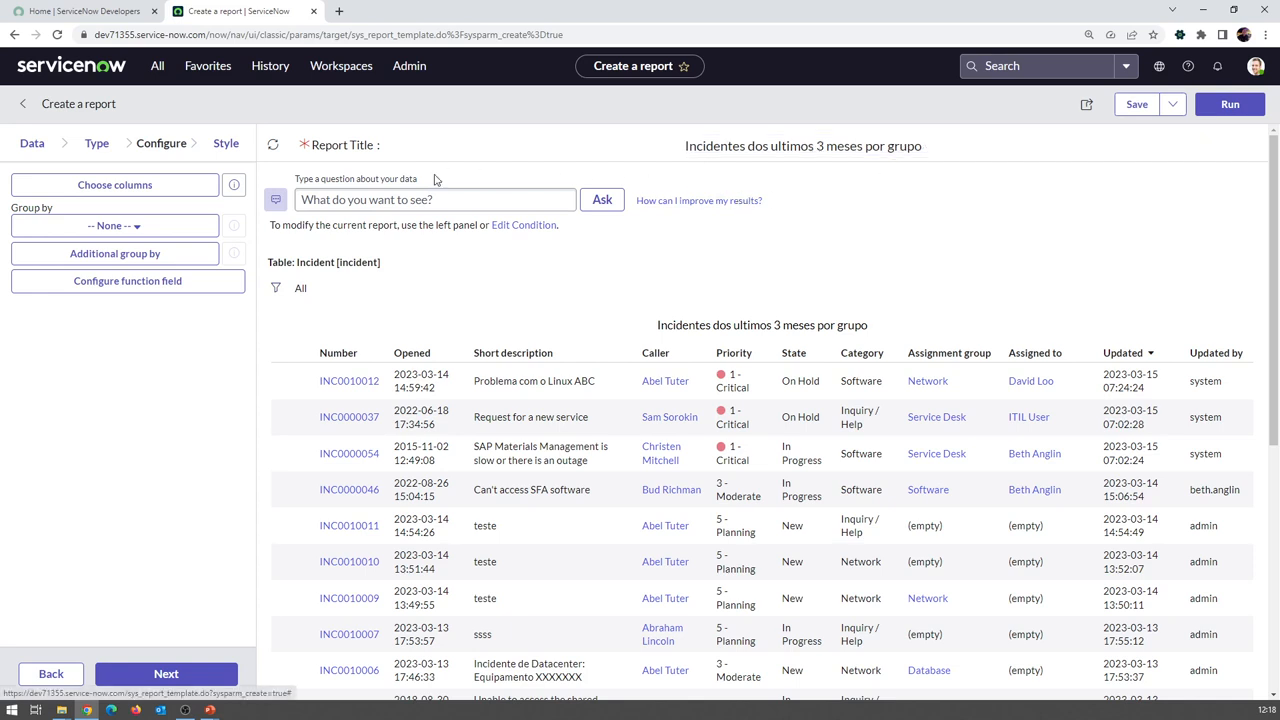
Add a report filter condition on the Created field
click(275, 290)
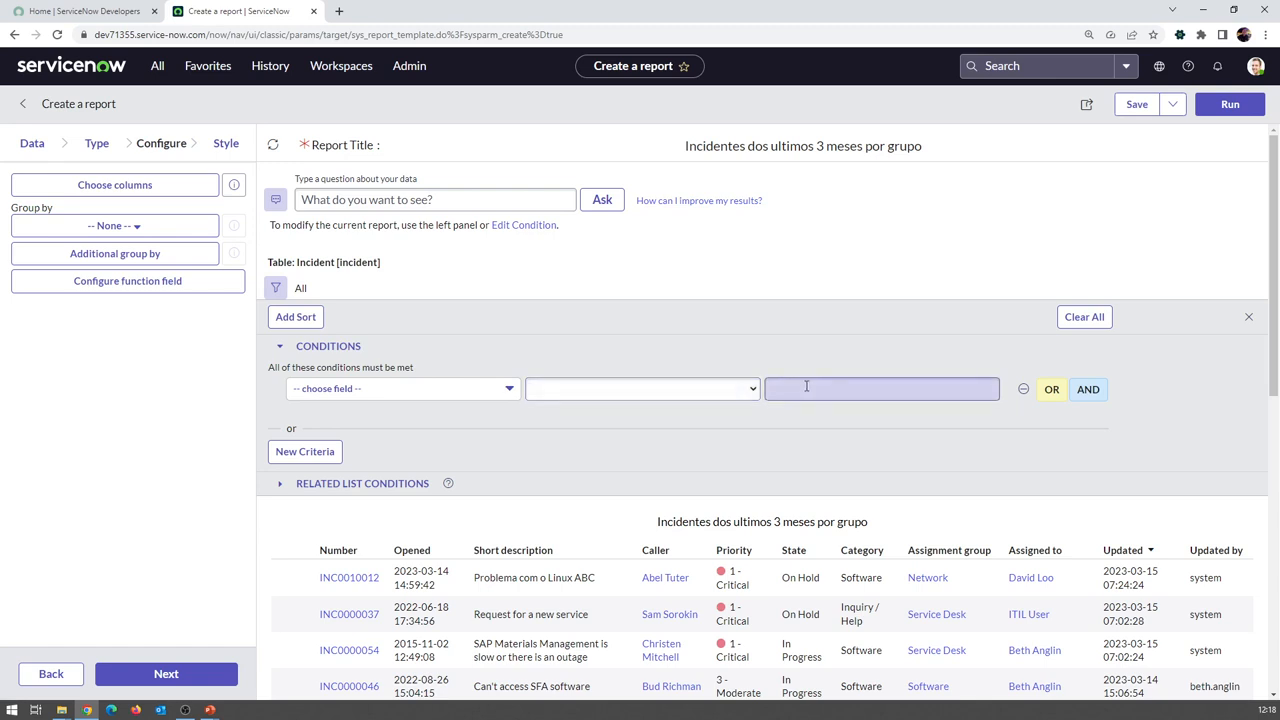
scroll(585, 346, down, 1)
scroll(557, 337, up, 1)
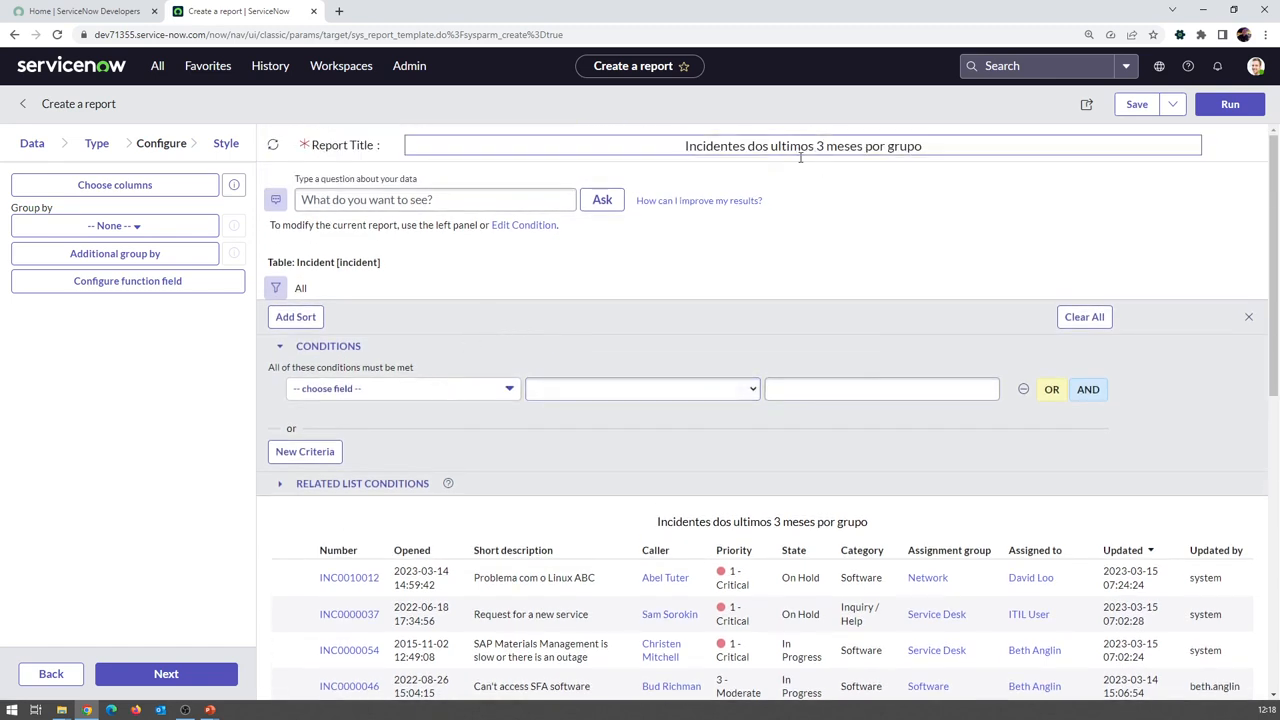
click(443, 397)
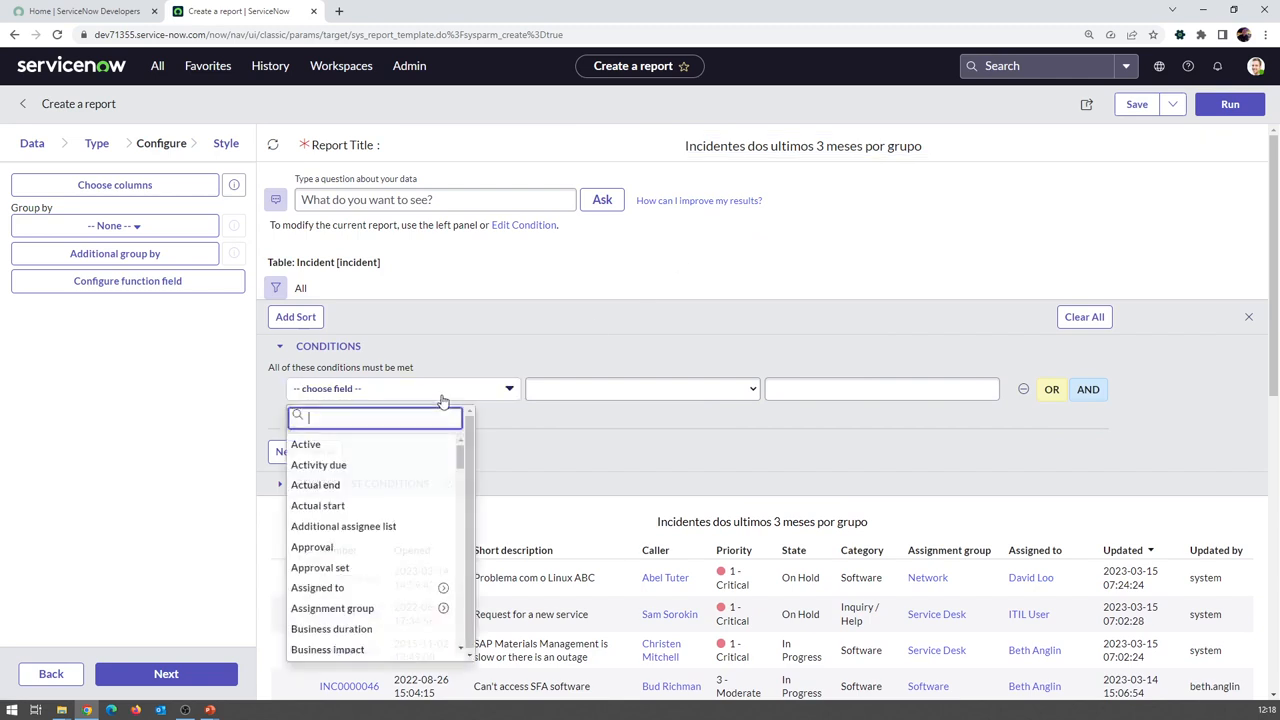
text(crea)
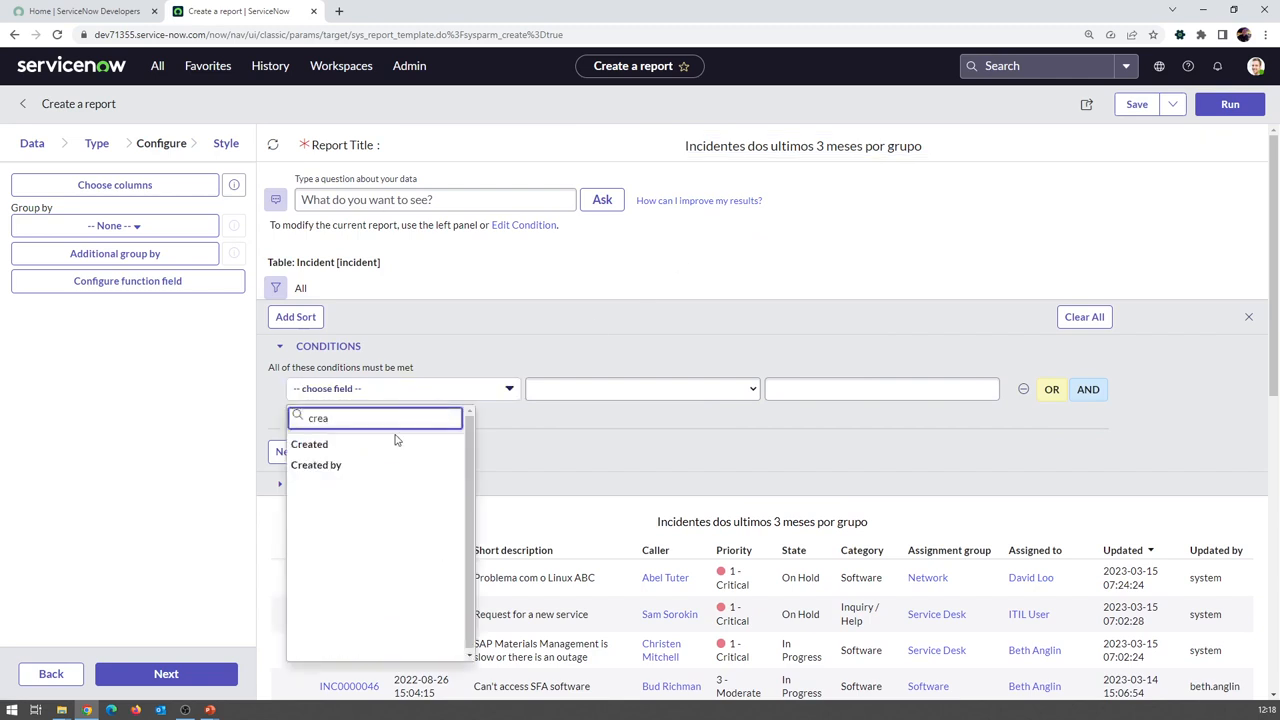
click(381, 453)
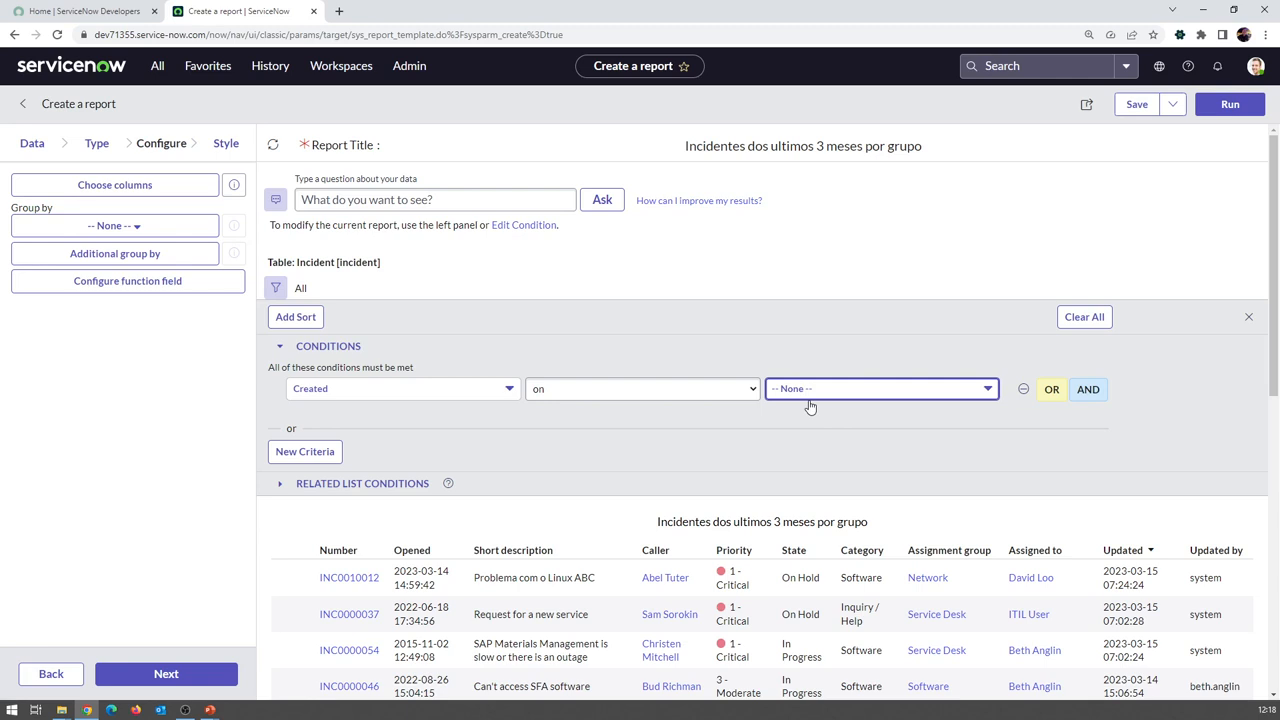
Try the not on, at or before and on comparisons for the Created condition
click(745, 389)
click(651, 406)
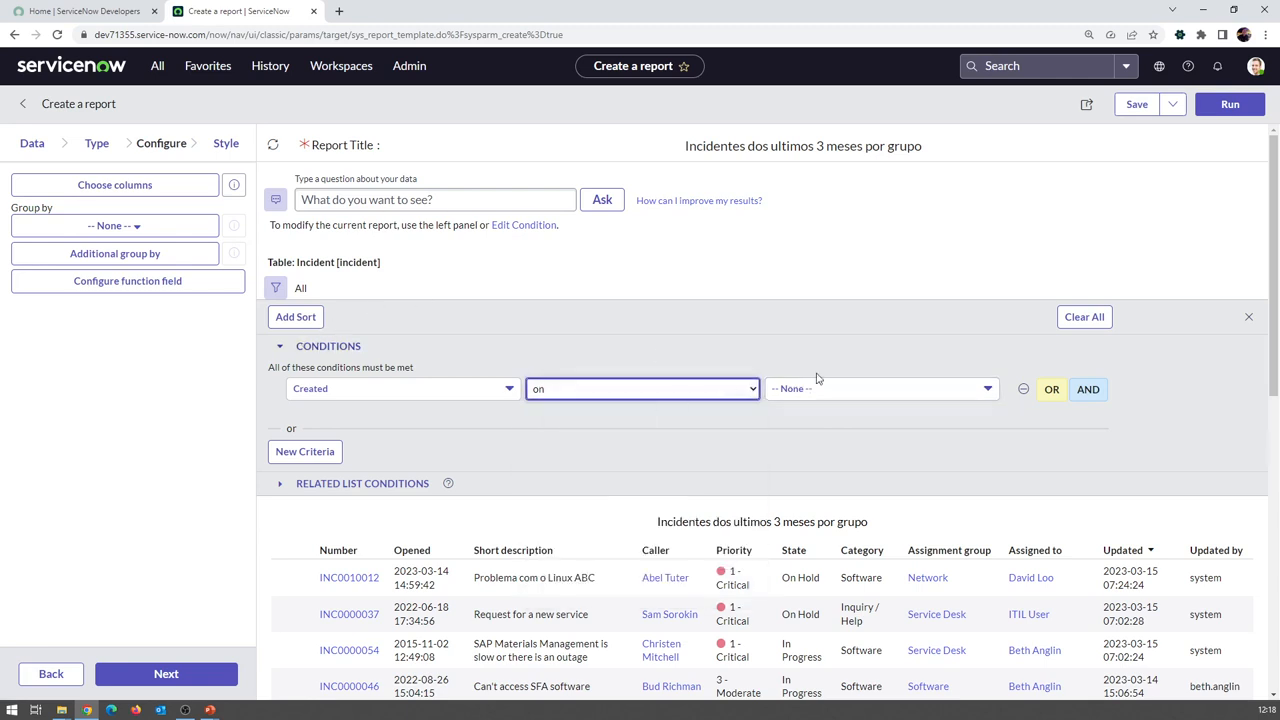
click(655, 390)
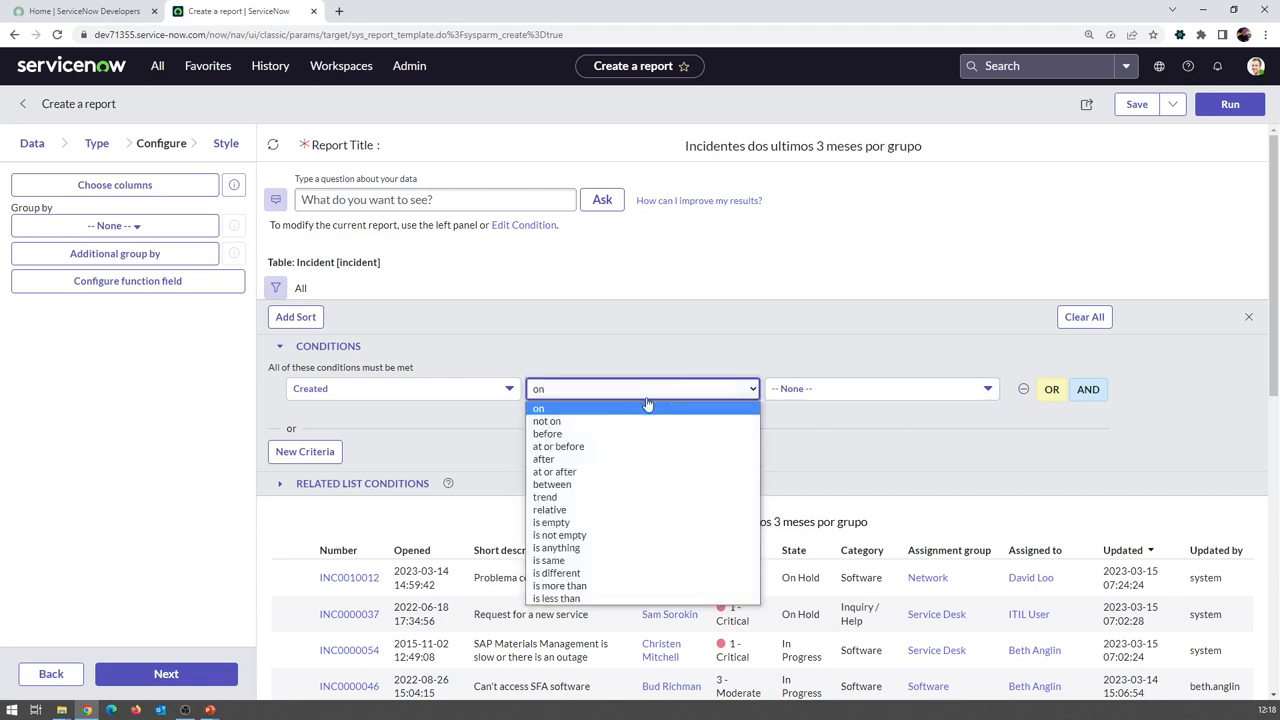
click(602, 421)
click(723, 398)
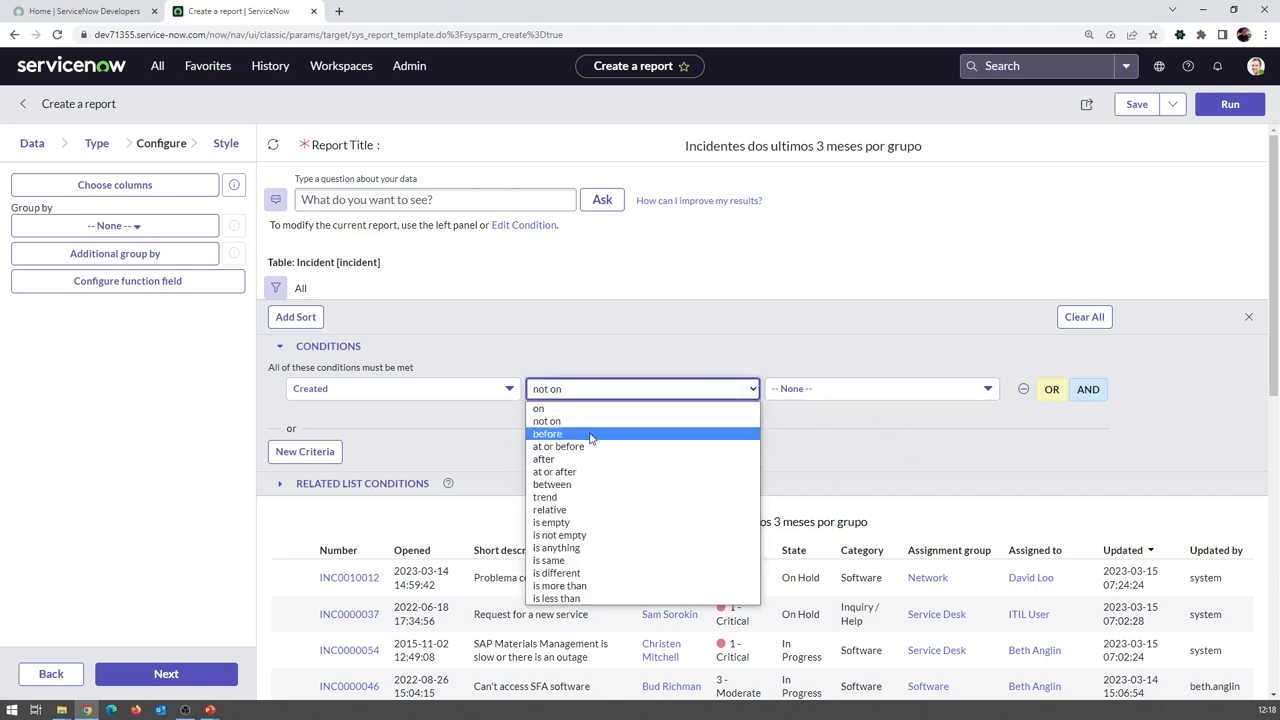
click(587, 446)
click(746, 390)
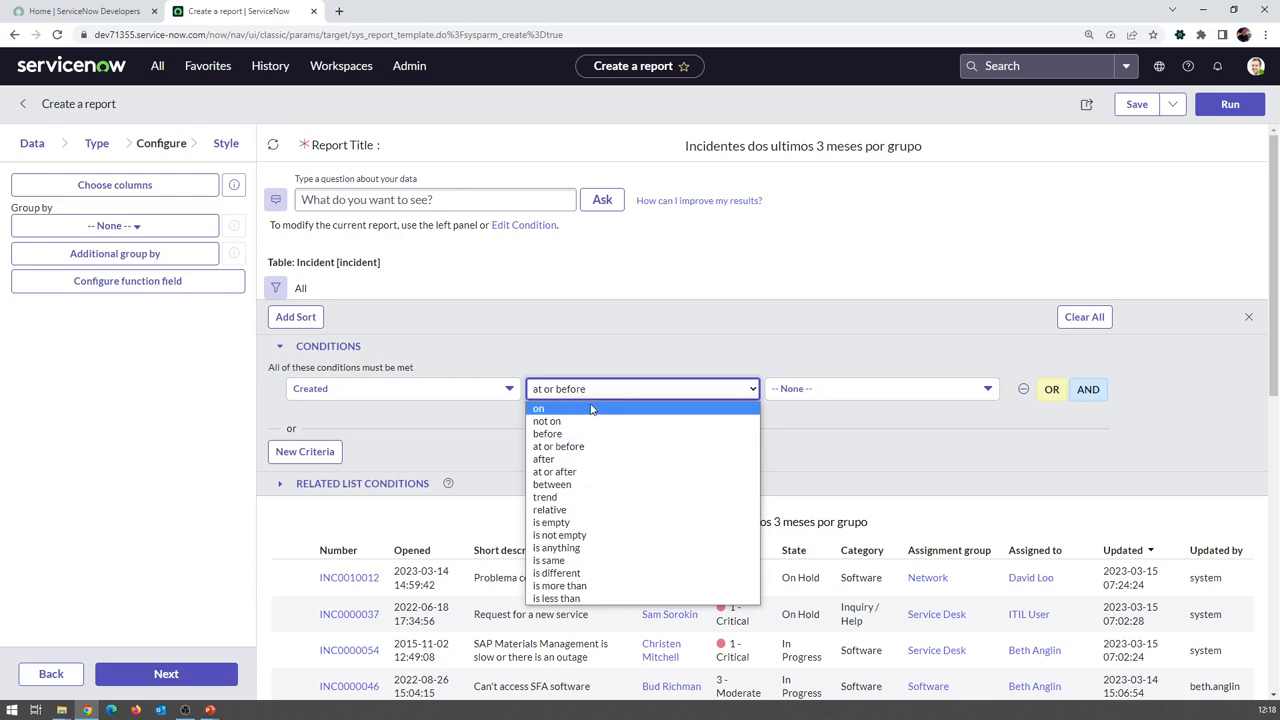
click(586, 410)
click(990, 394)
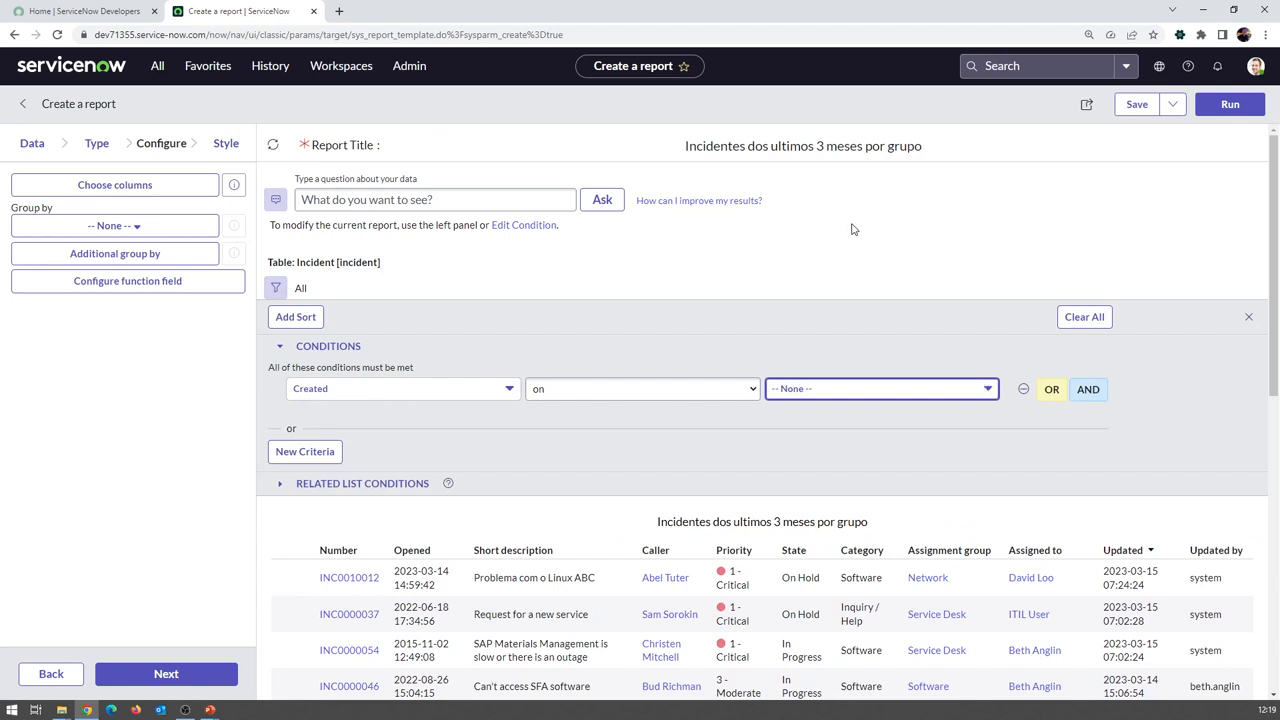
Run the report preview, then change the Created comparison to before
click(1228, 105)
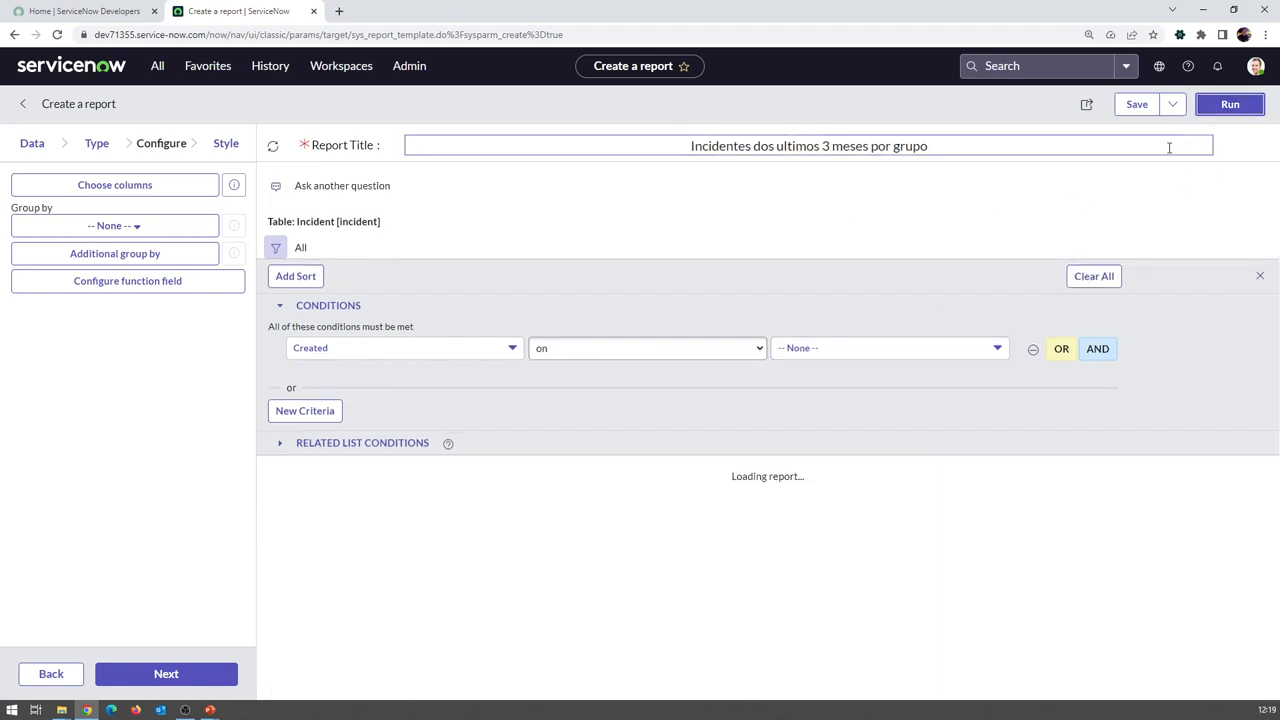
click(977, 350)
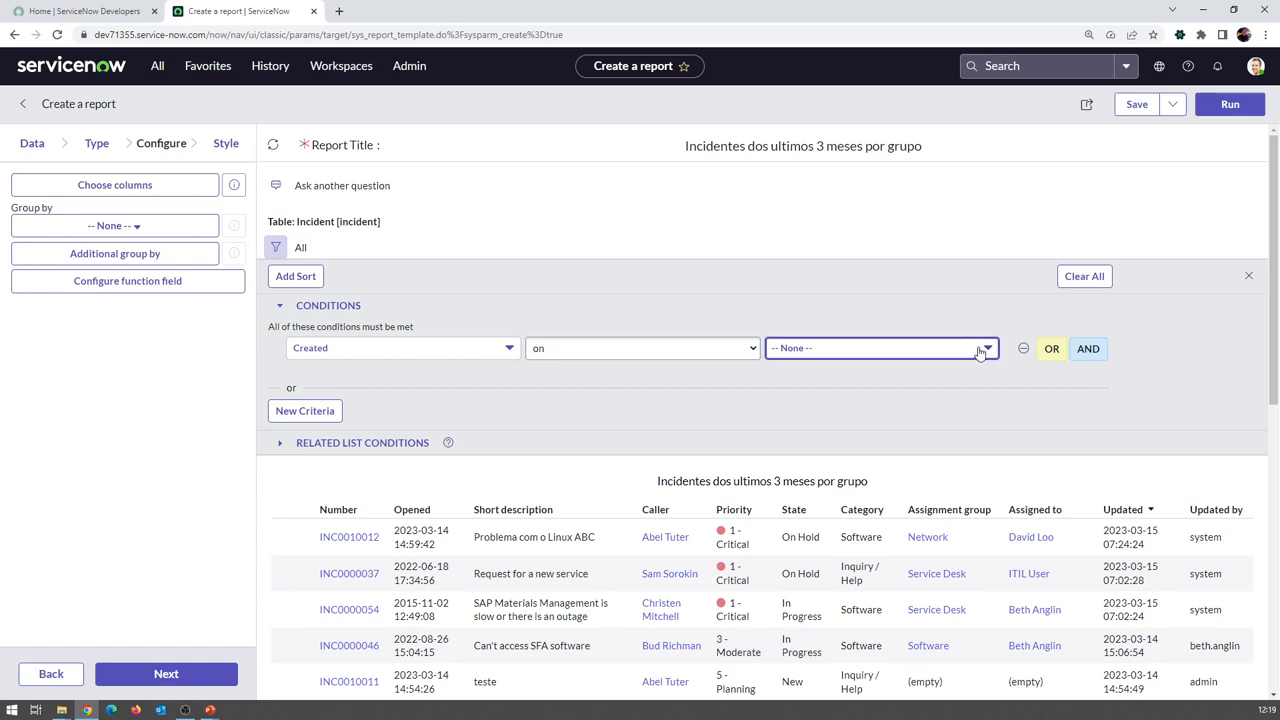
click(590, 348)
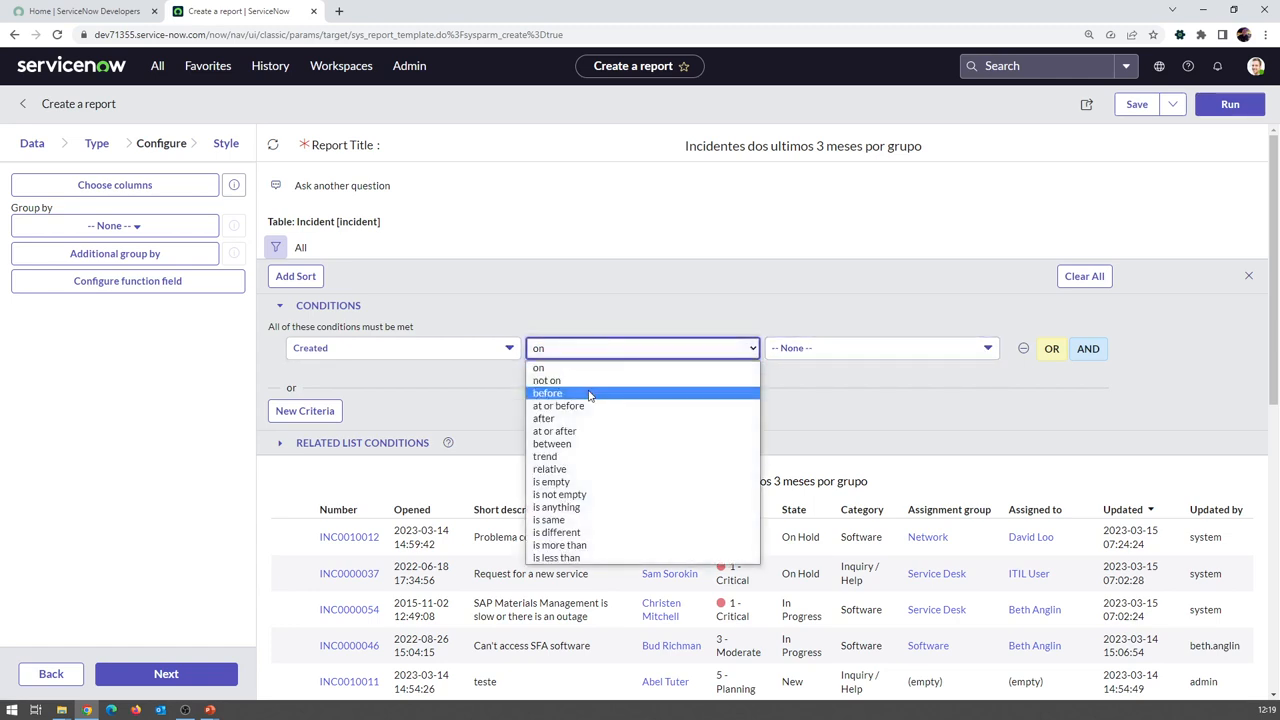
click(589, 394)
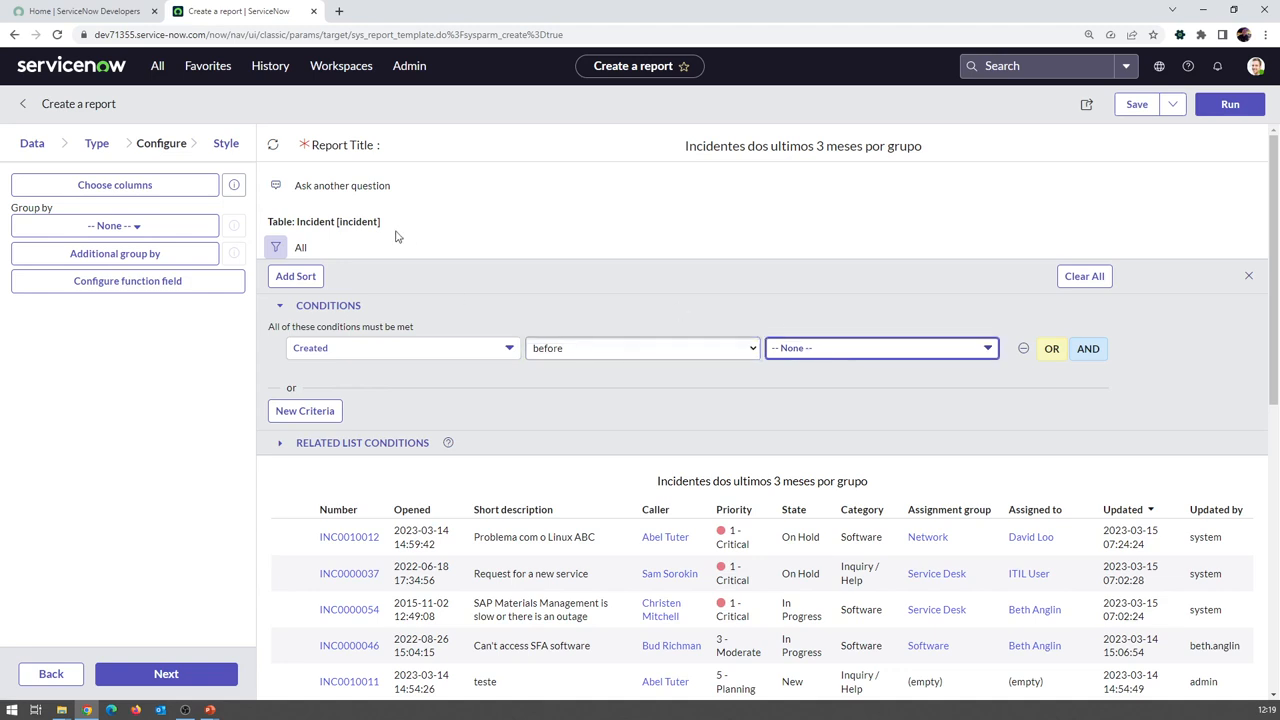
Save the report, dismiss the Report Created banner, and reload the page
click(1131, 113)
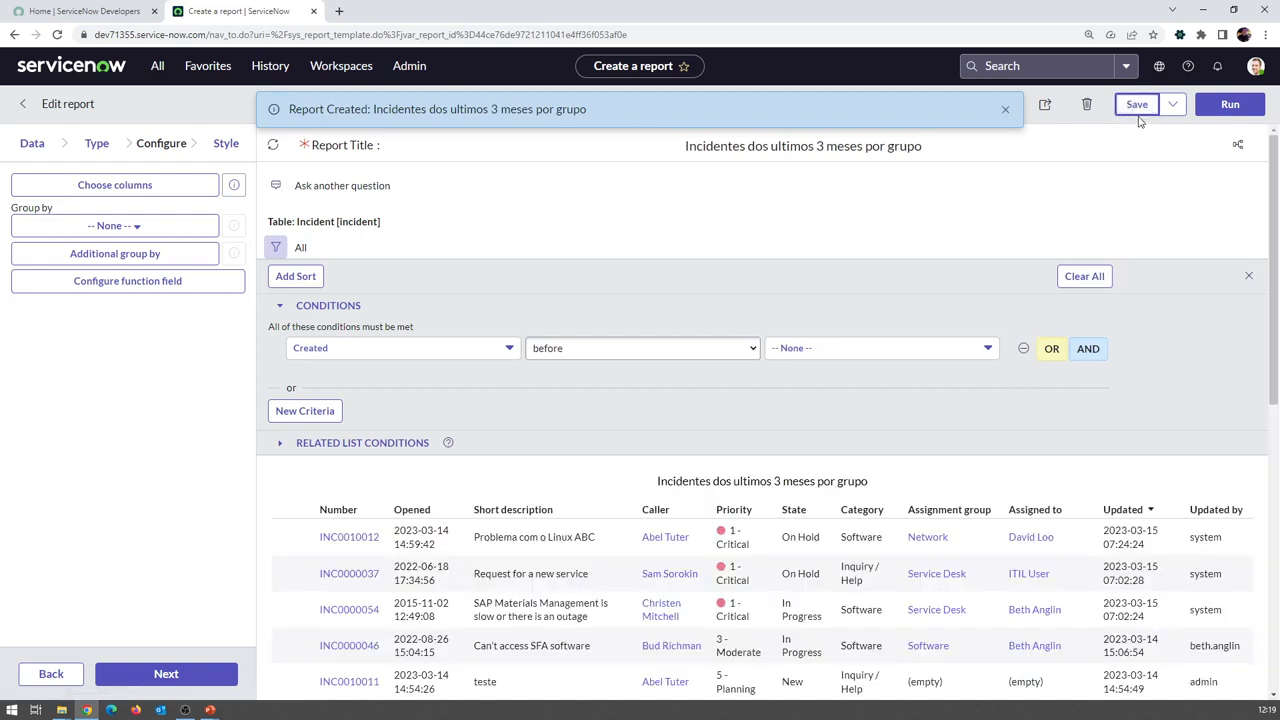
click(1005, 109)
click(57, 35)
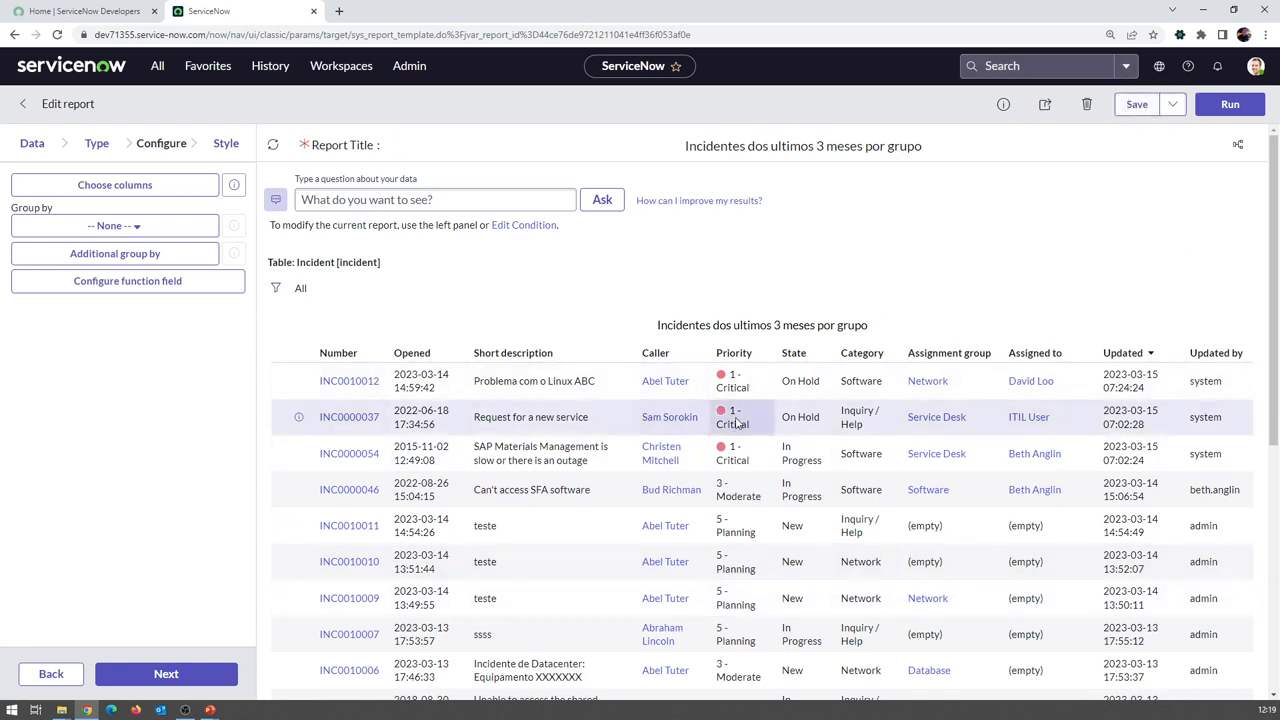
Add a new filter condition on the Created field
click(279, 290)
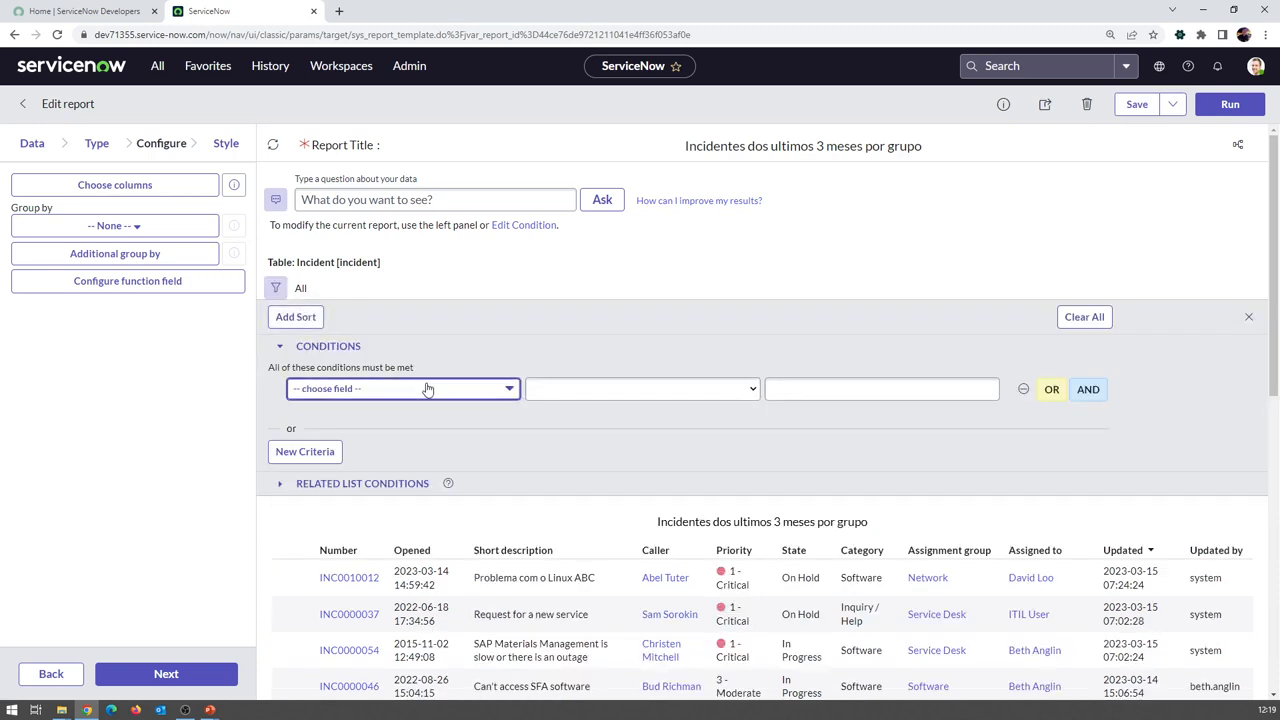
click(427, 389)
text(tr)
key(BackSpace)
key(BackSpace)
text(cc)
key(BackSpace)
text(rea)
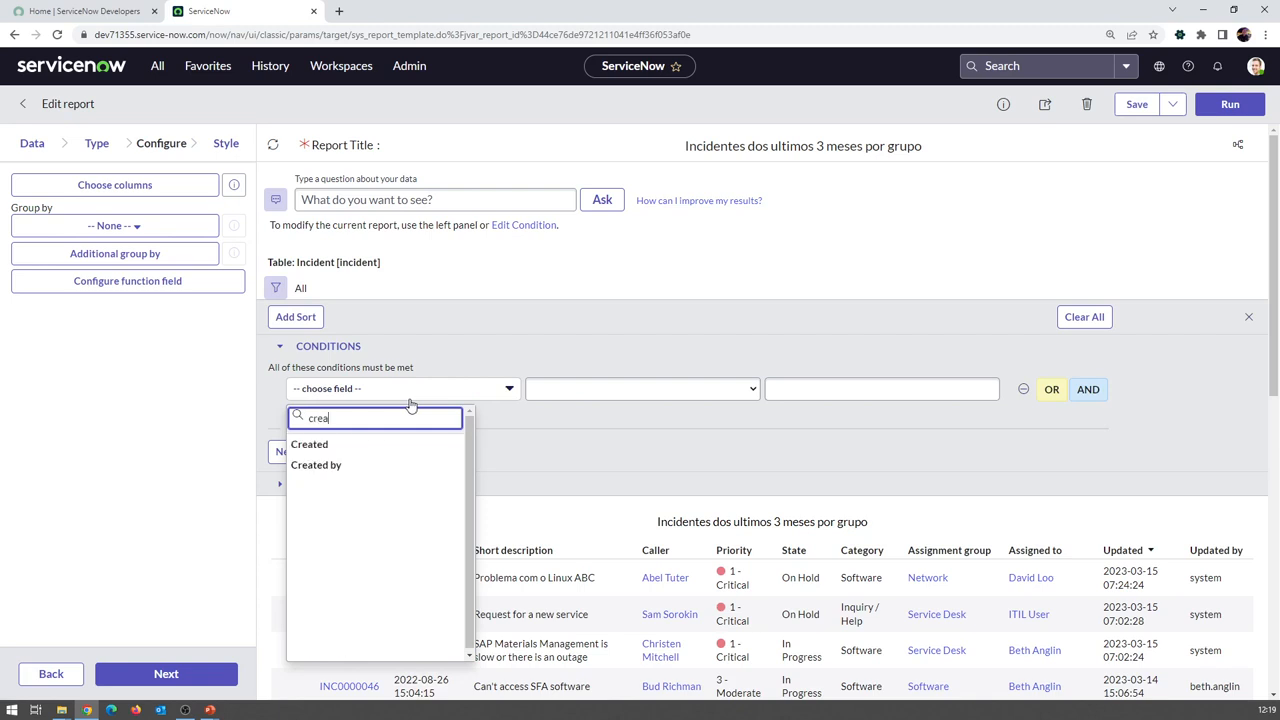
click(399, 442)
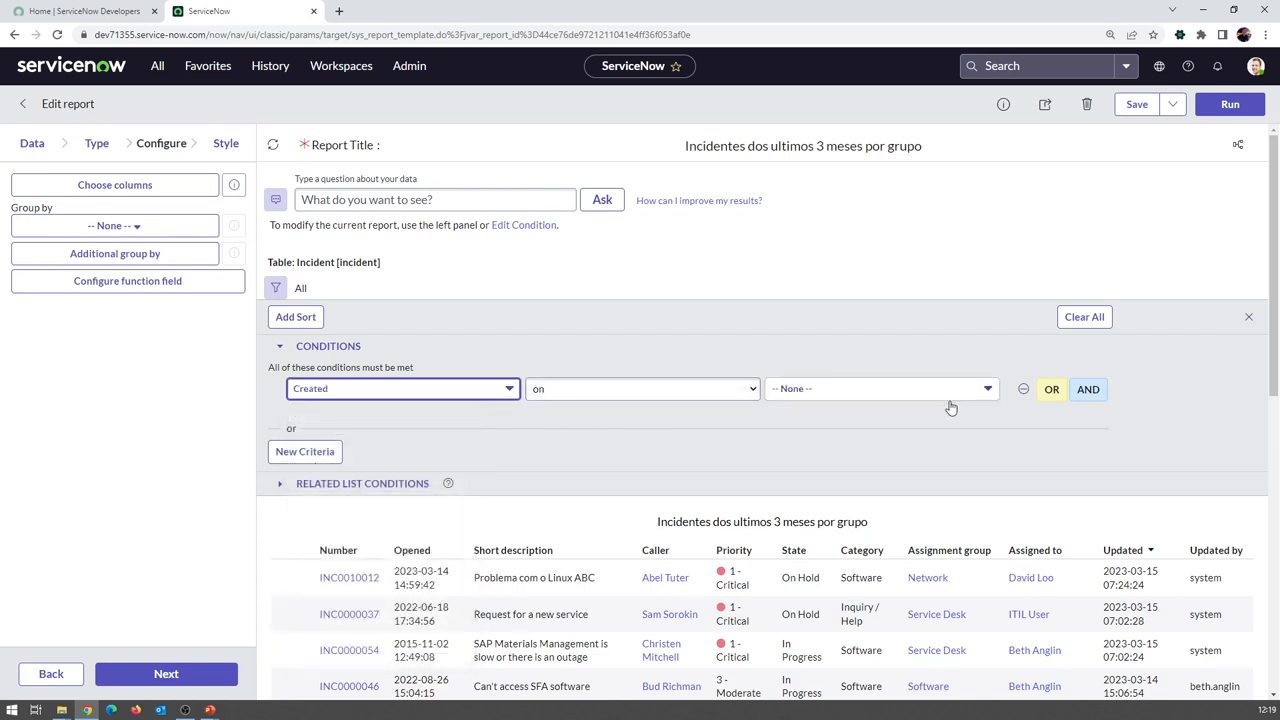
Set the condition to Created on Last 3 months and run the report
click(995, 388)
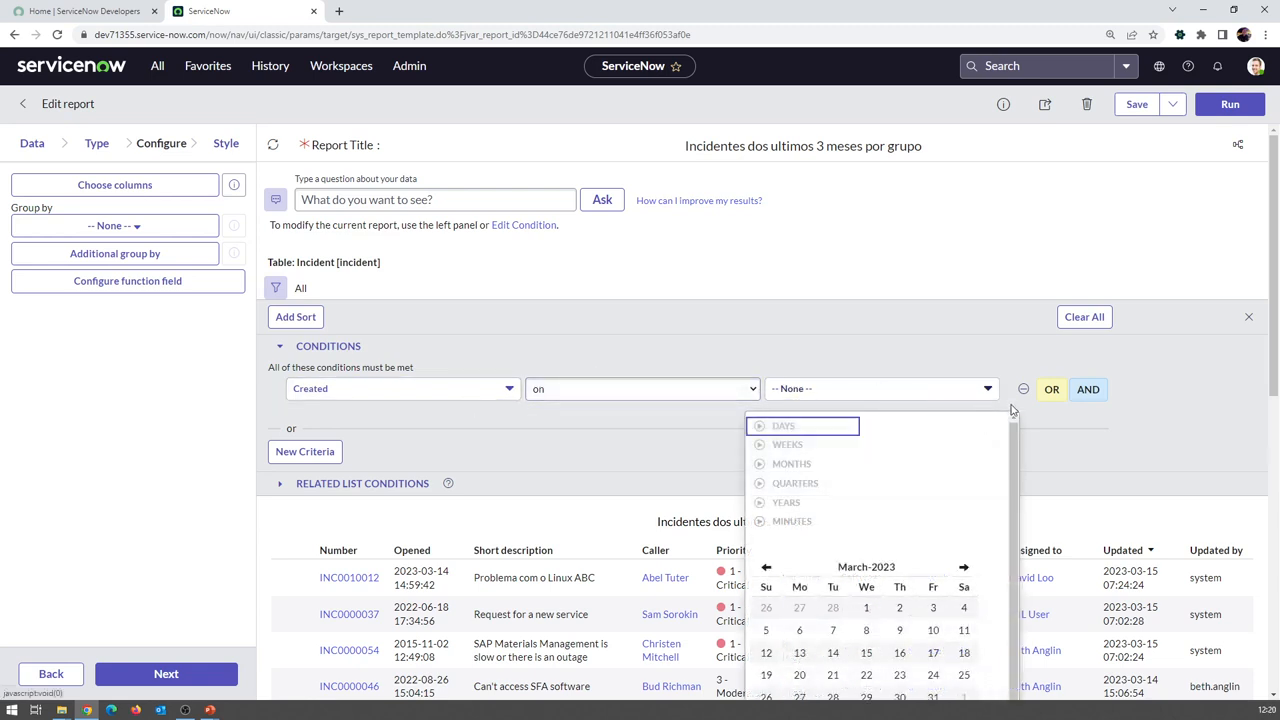
click(714, 404)
click(674, 391)
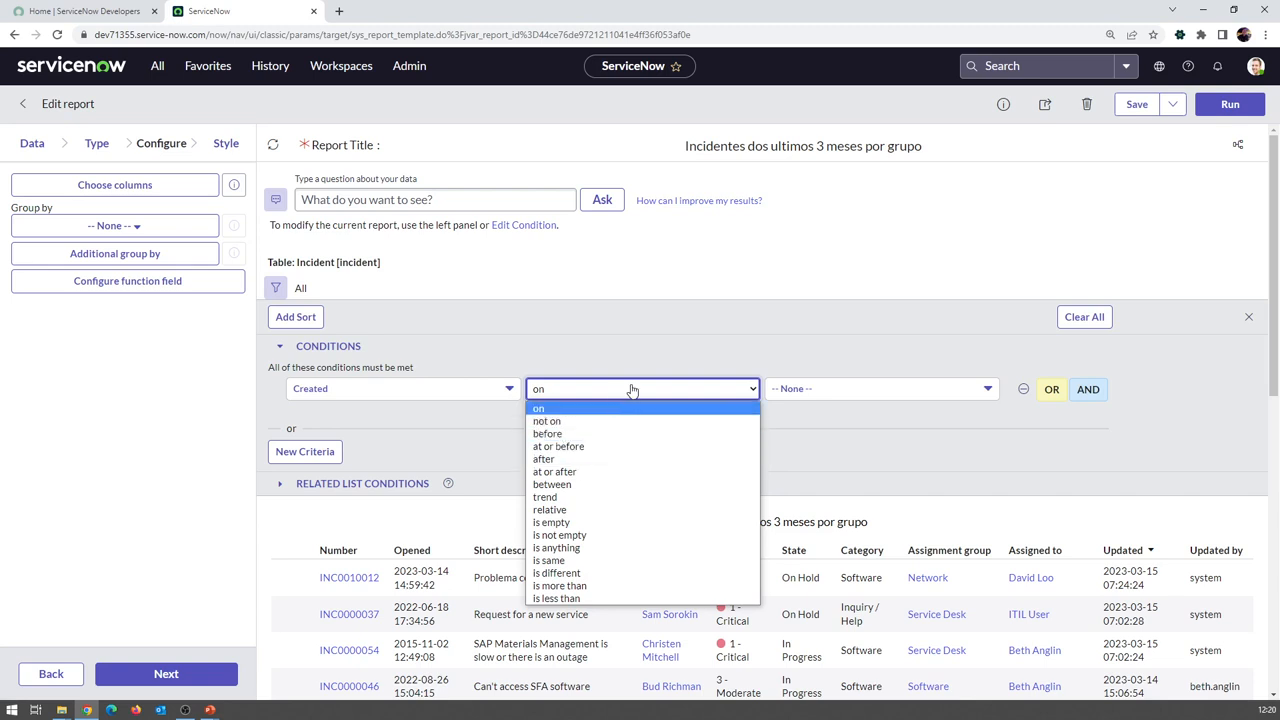
click(737, 393)
click(800, 400)
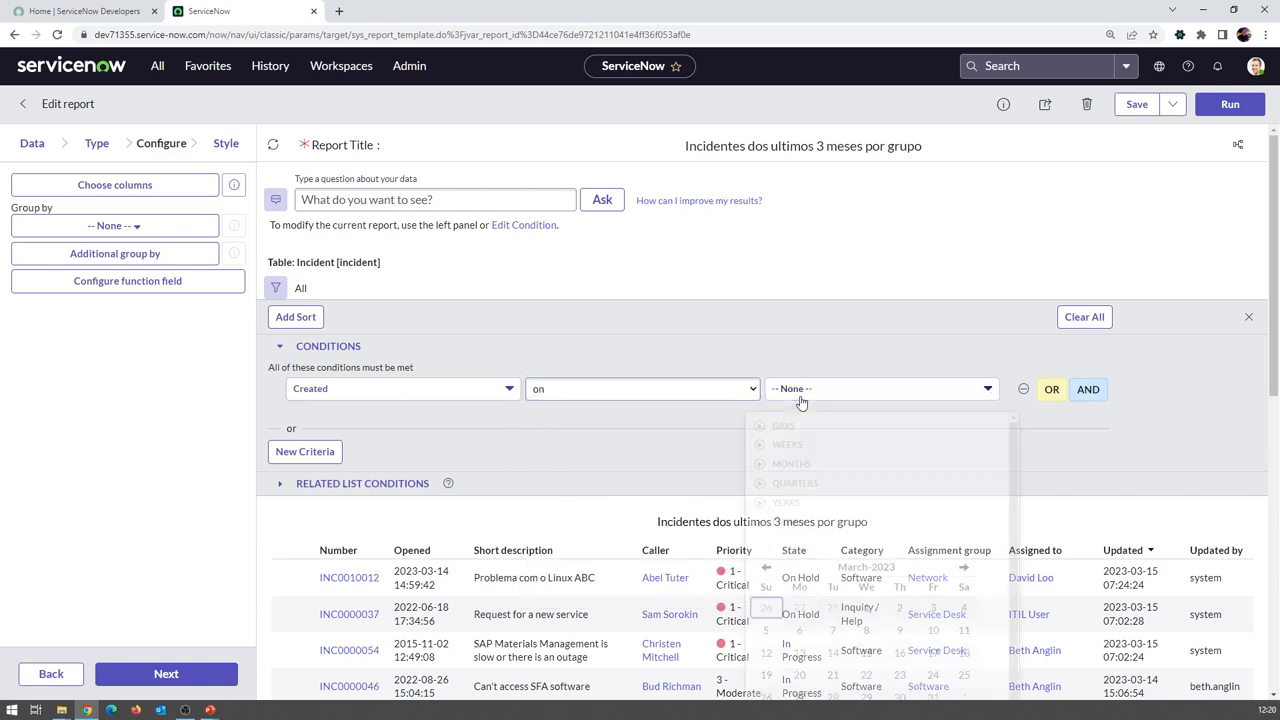
click(762, 466)
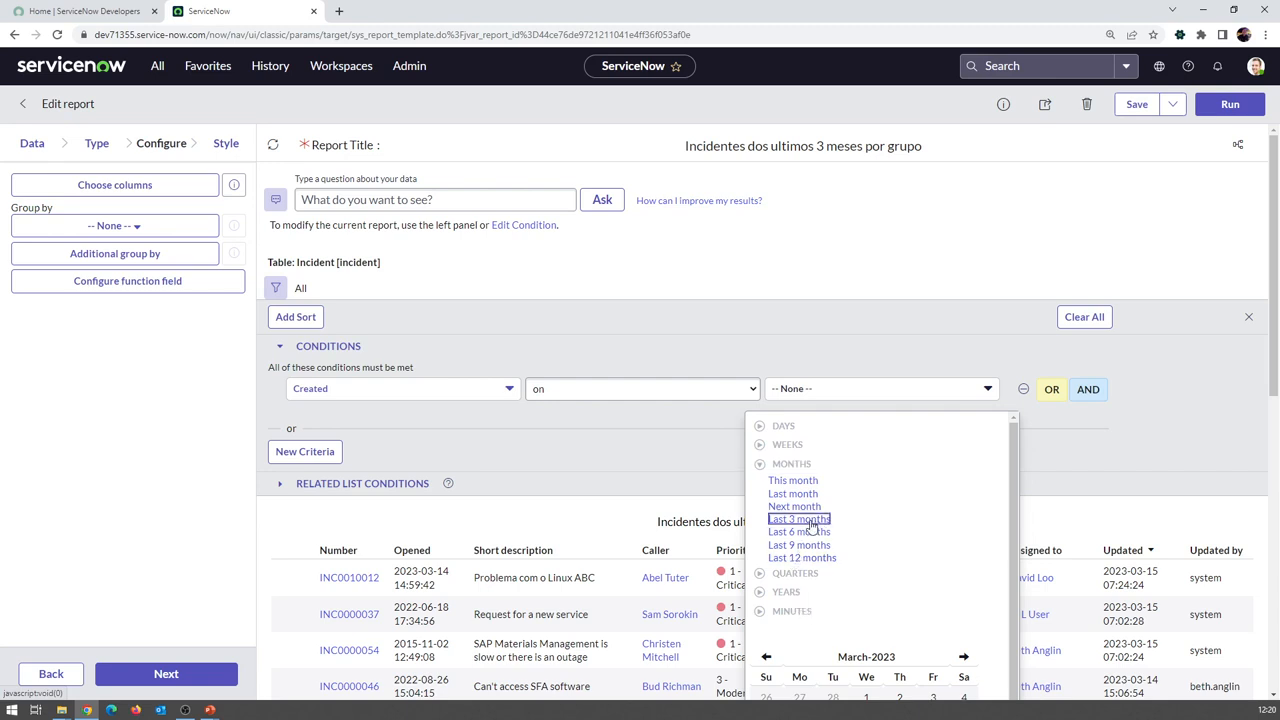
click(810, 520)
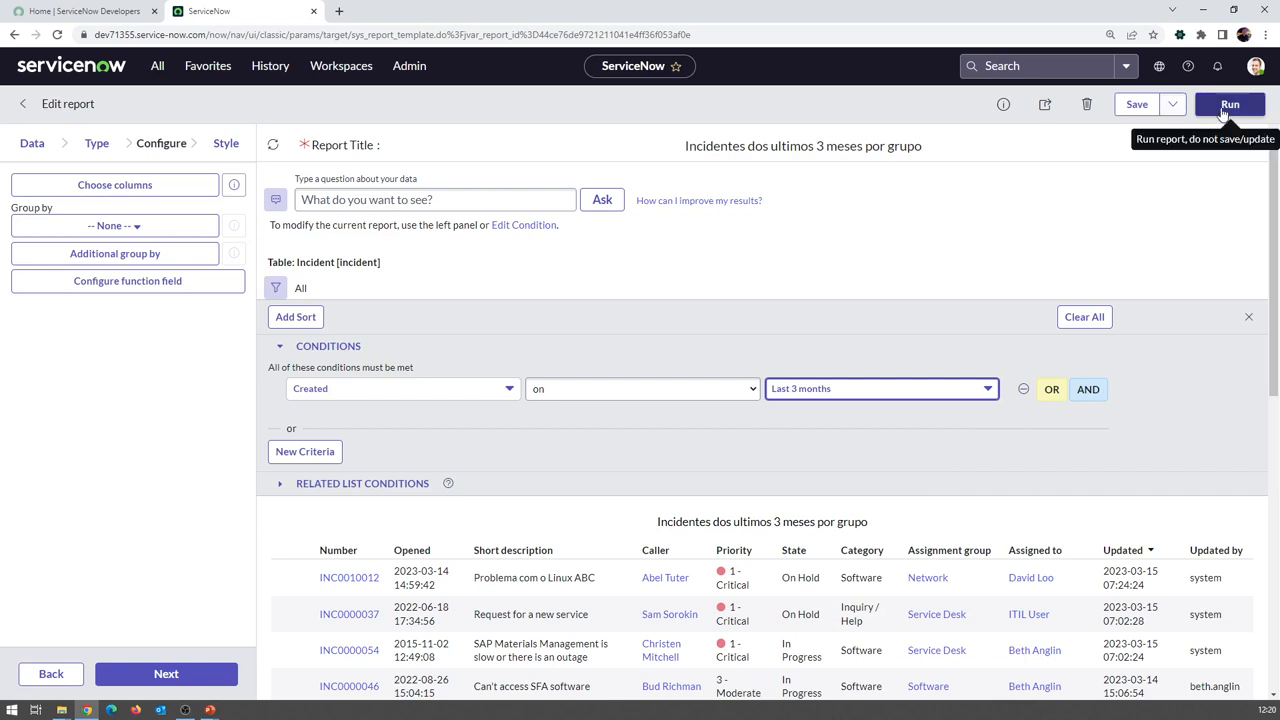
click(1234, 106)
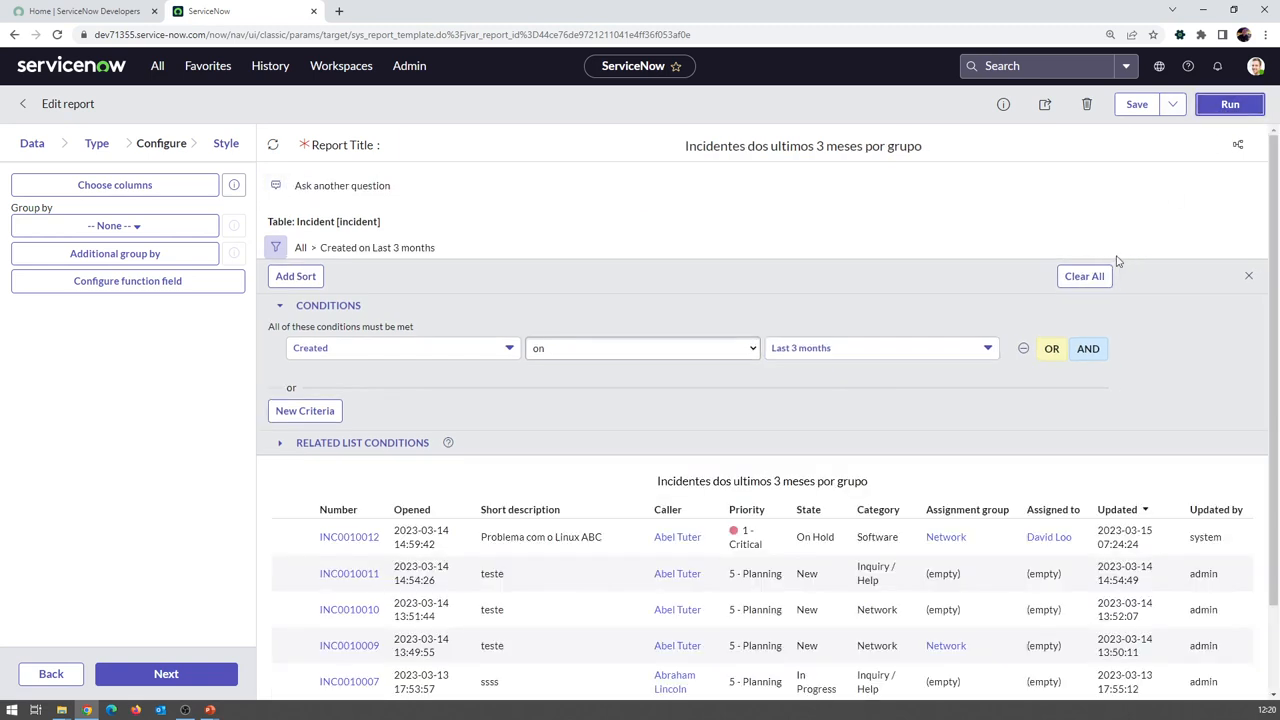
scroll(1150, 268, down, 1)
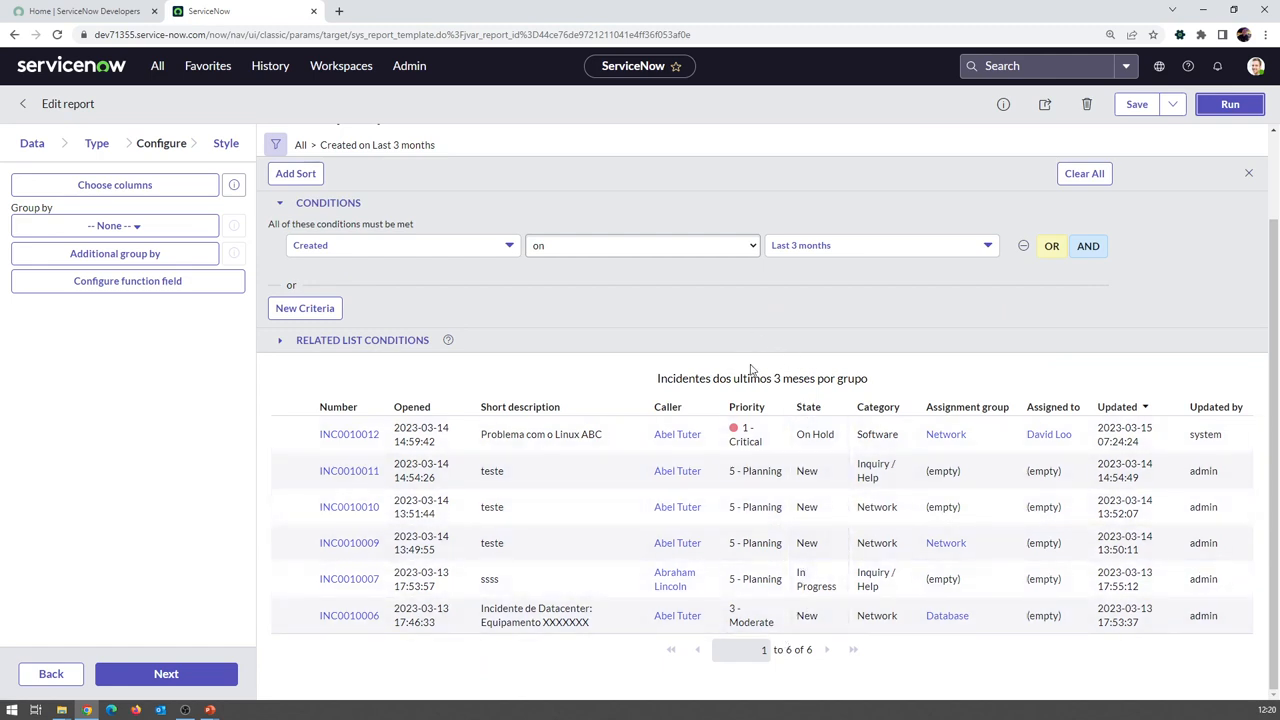
scroll(772, 370, up, 1)
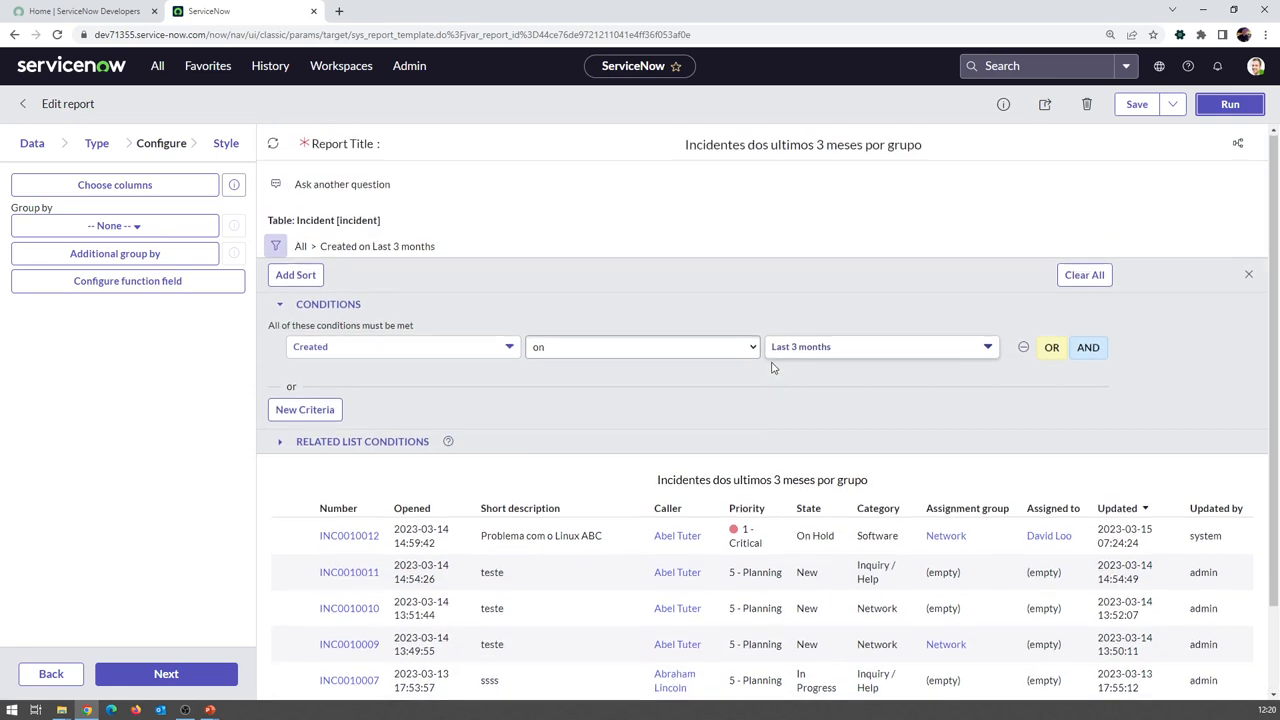
scroll(772, 368, down, 1)
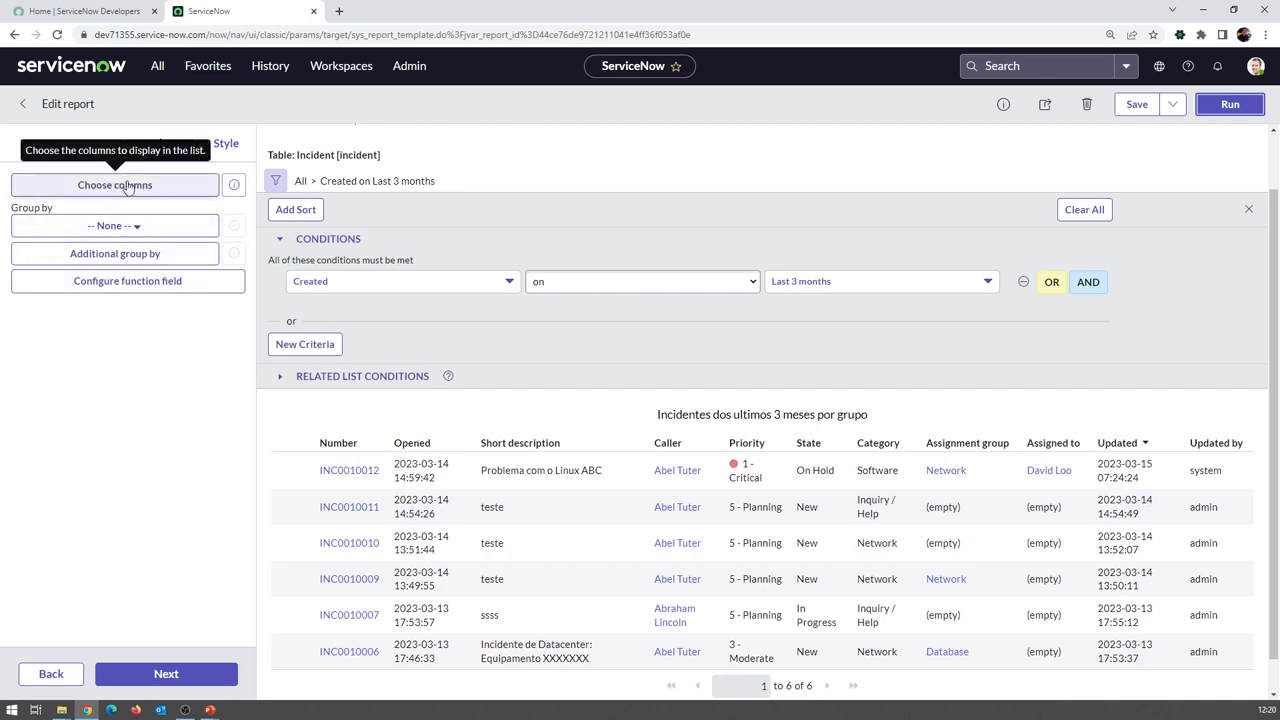
click(137, 186)
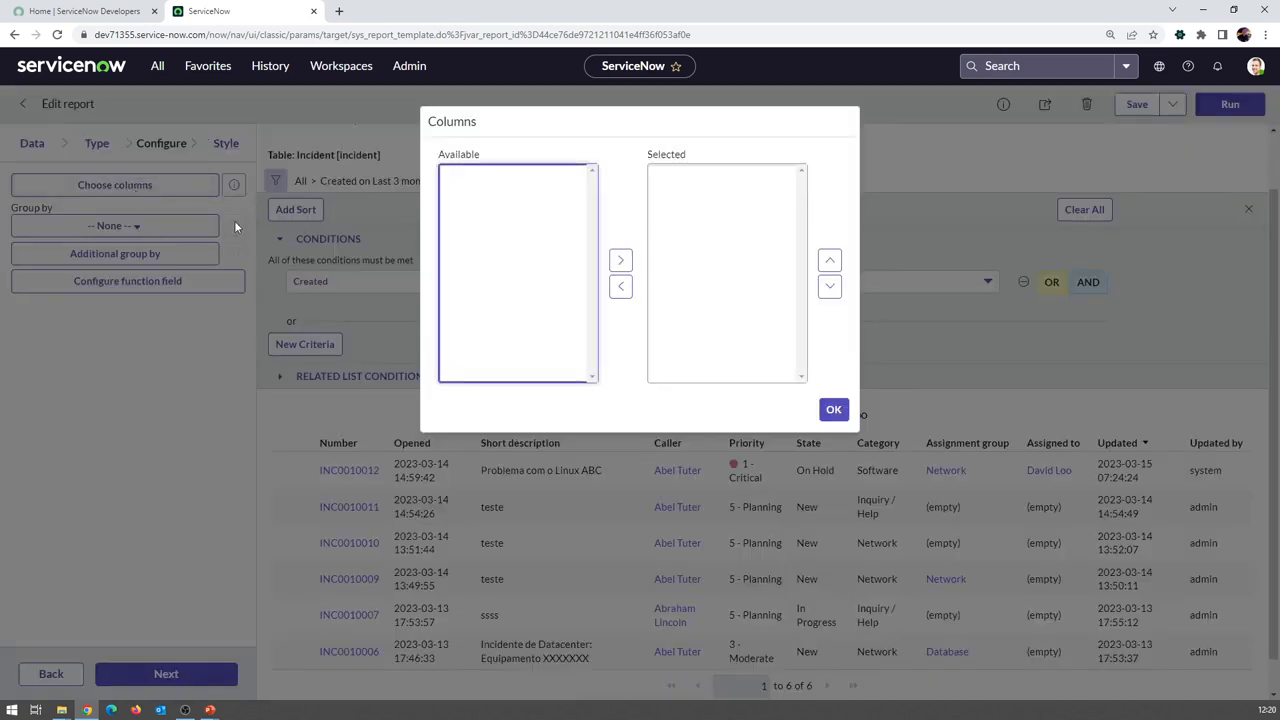
drag(591, 205, 615, 358)
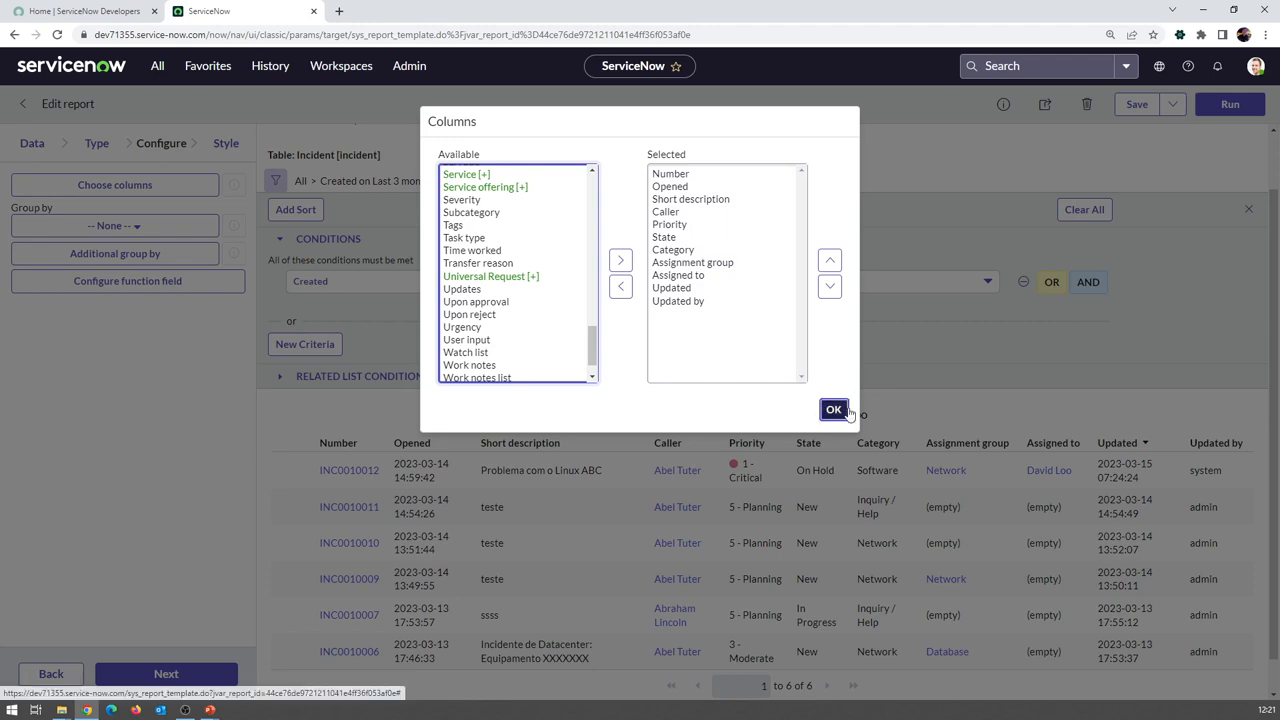
click(836, 410)
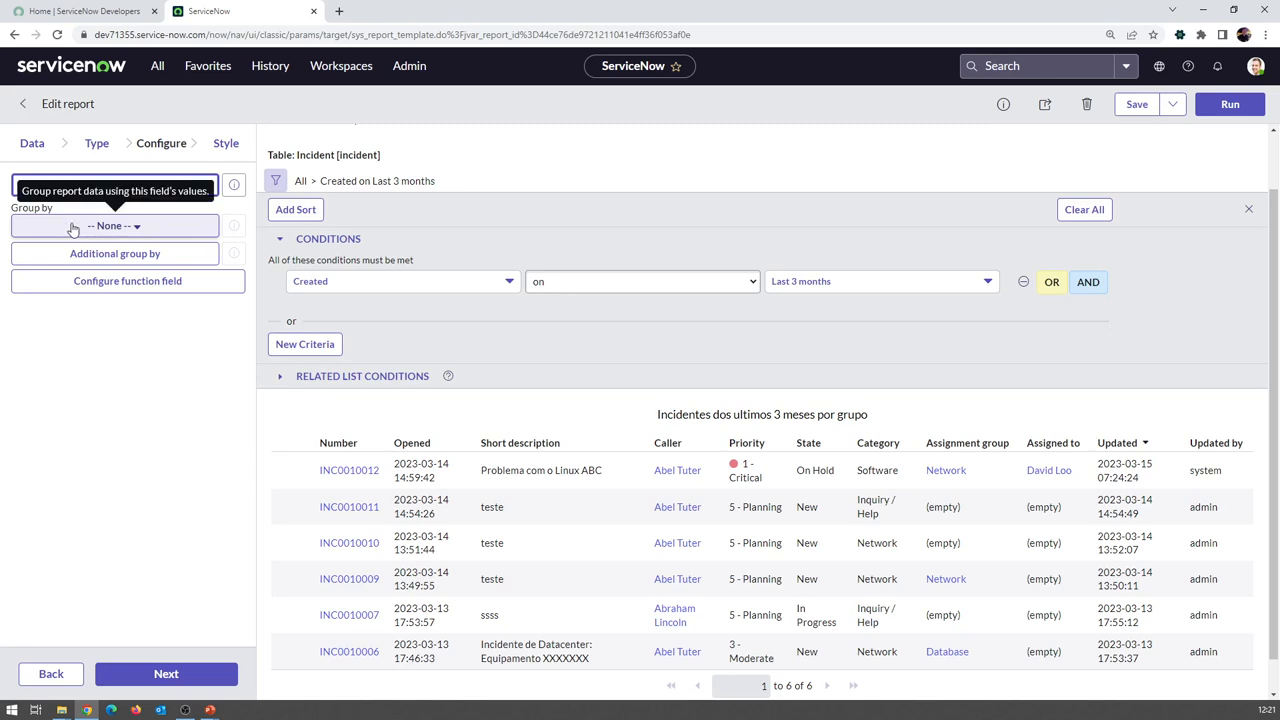
Group the report by Assignment group, rerun it, and briefly expand the (empty) group
click(107, 230)
click(107, 230)
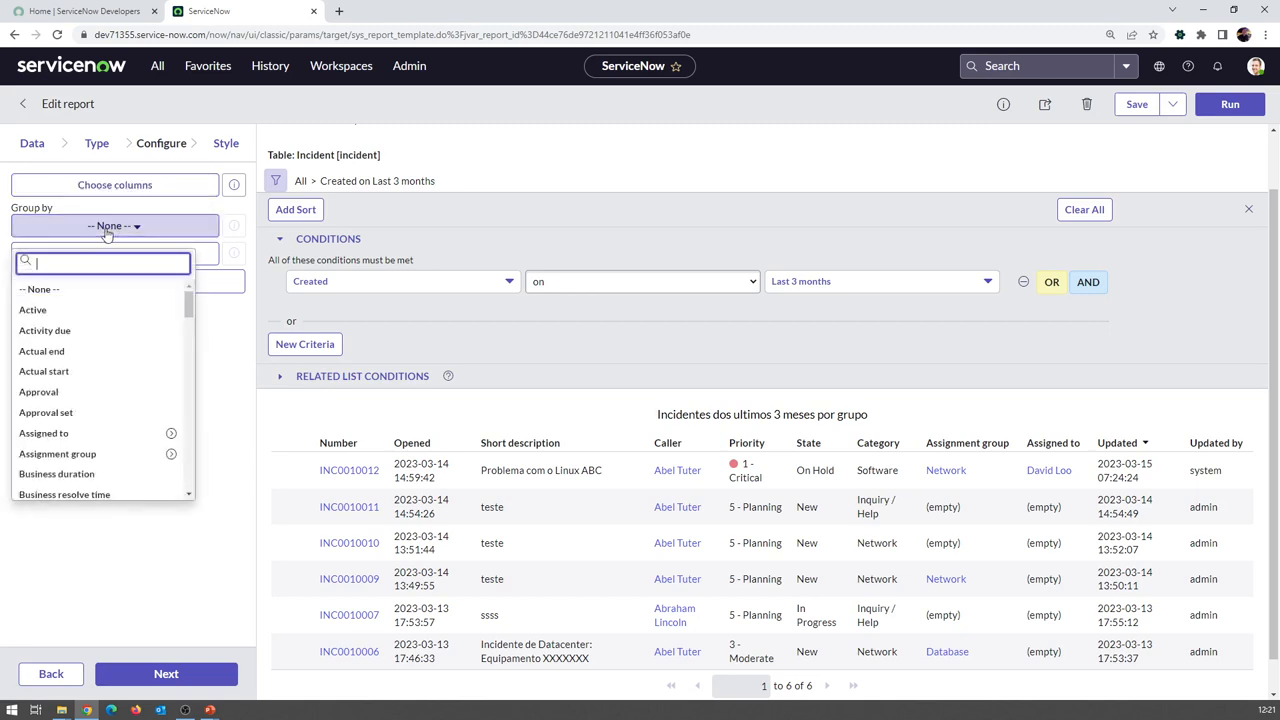
text(assi)
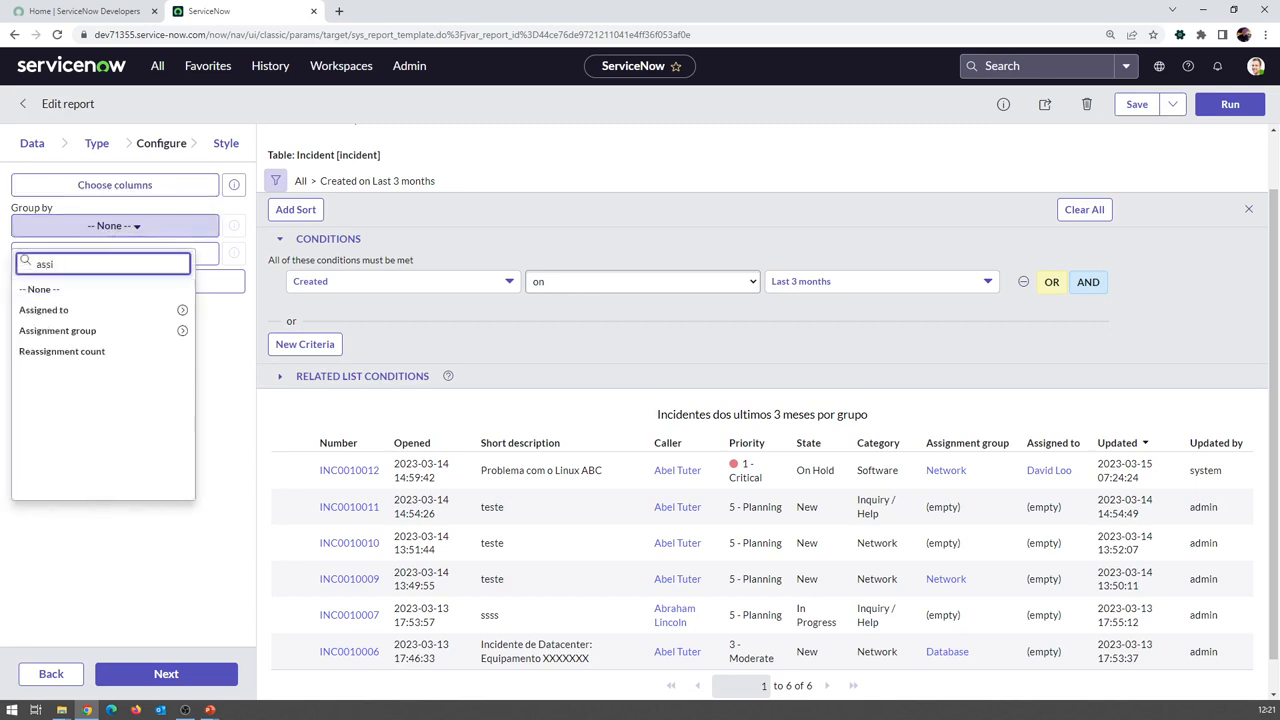
click(80, 330)
scroll(958, 246, up, 1)
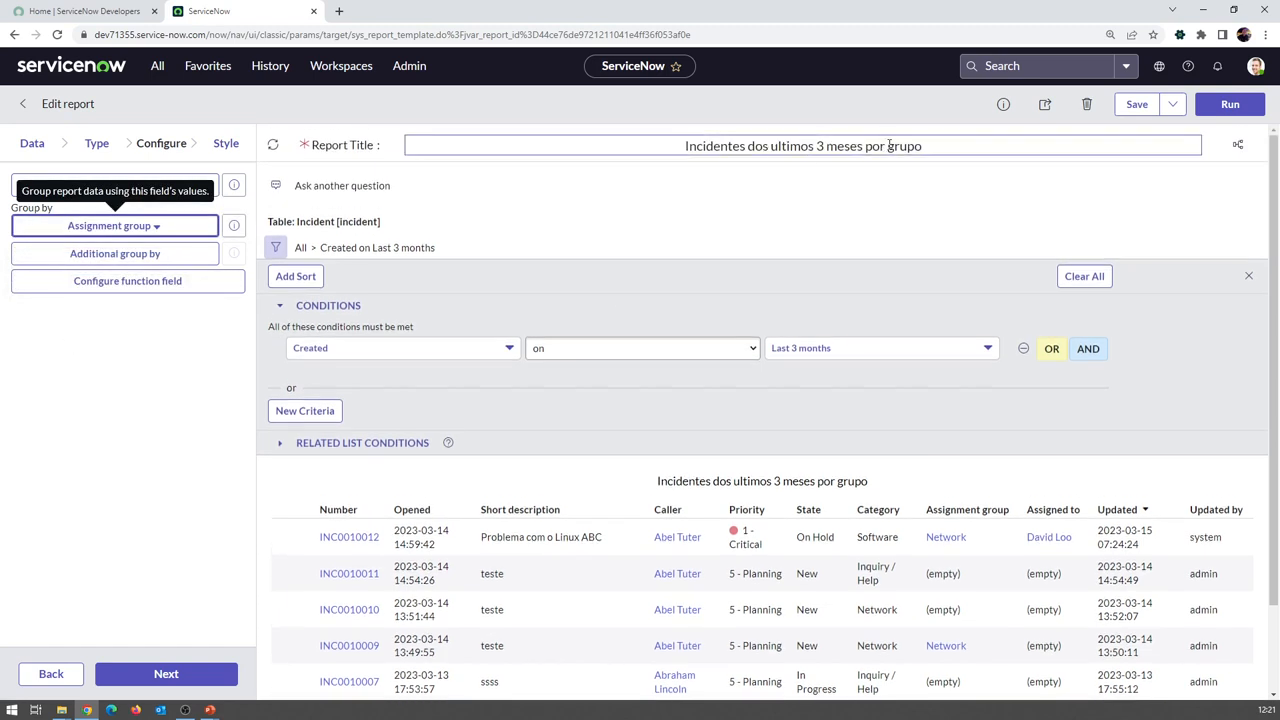
click(1230, 104)
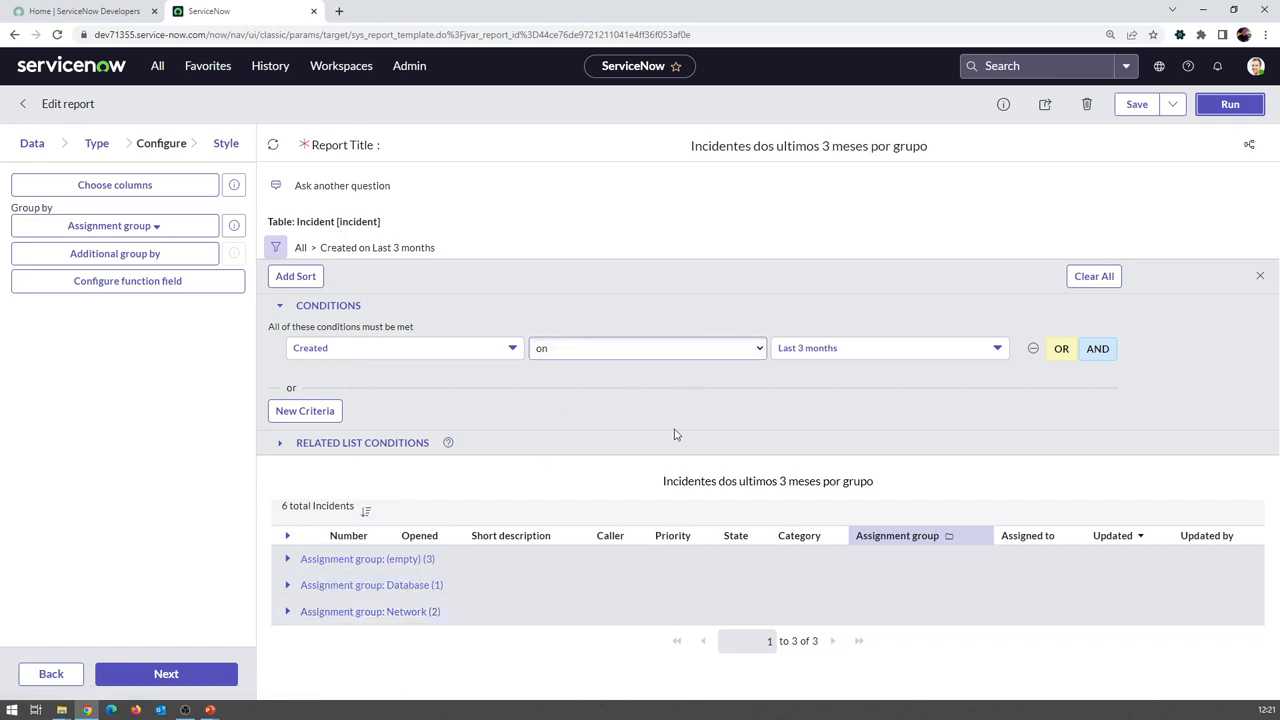
click(287, 559)
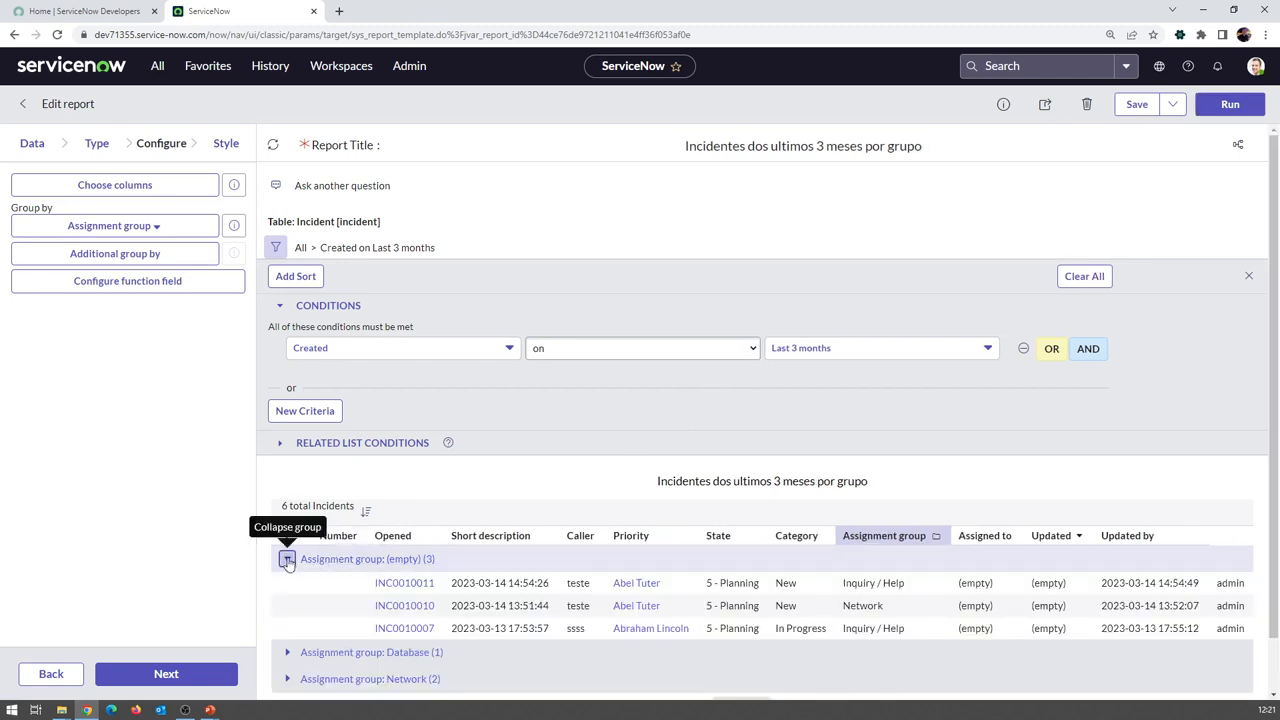
click(287, 559)
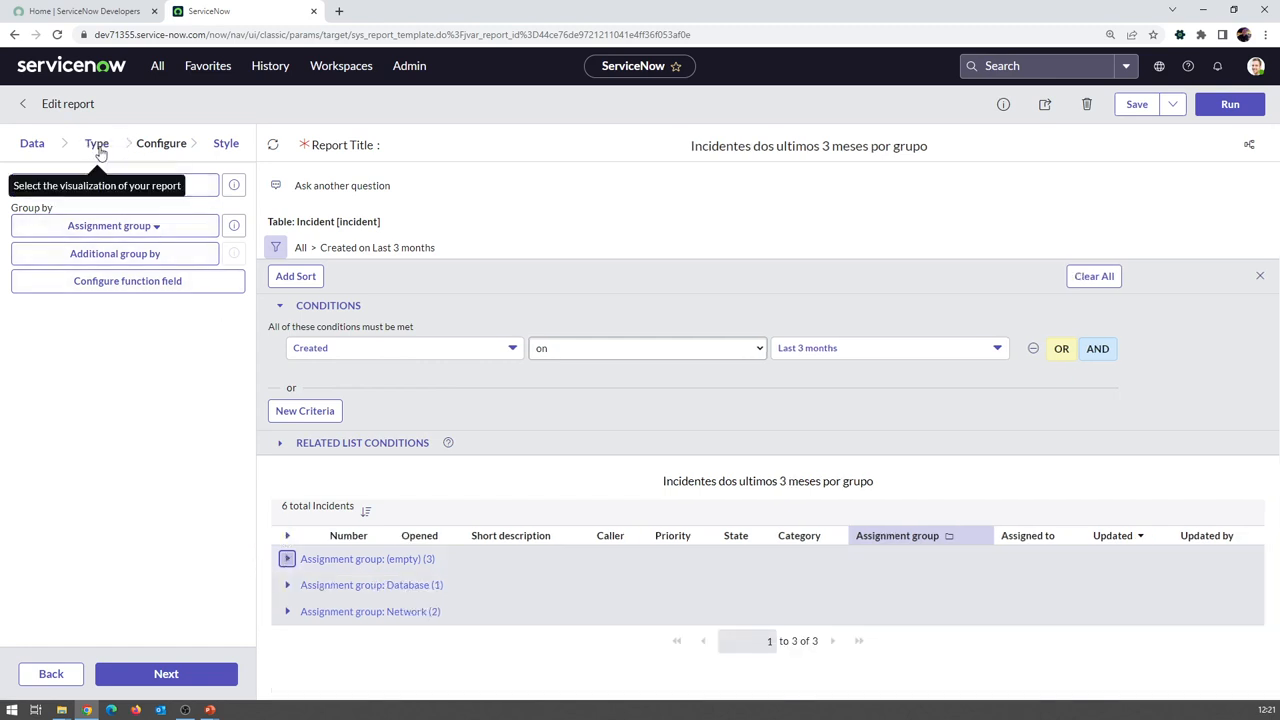
Change the report type to a vertical bar chart
click(97, 146)
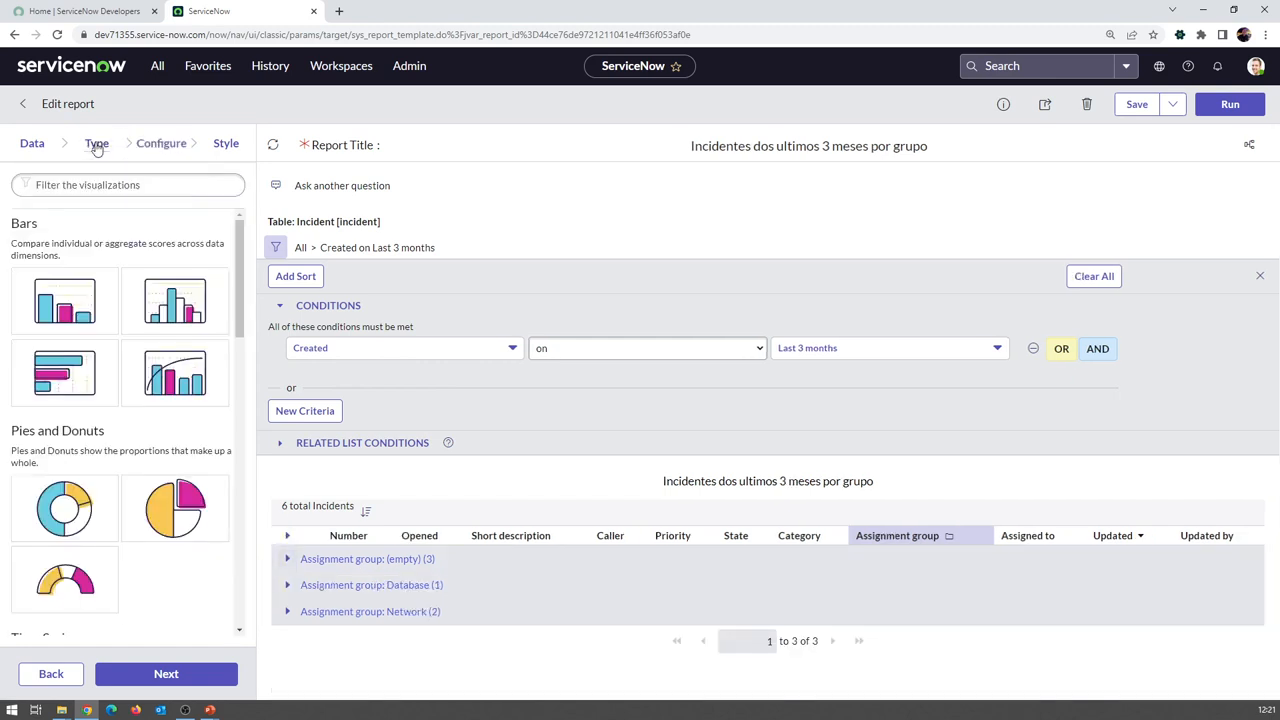
click(67, 299)
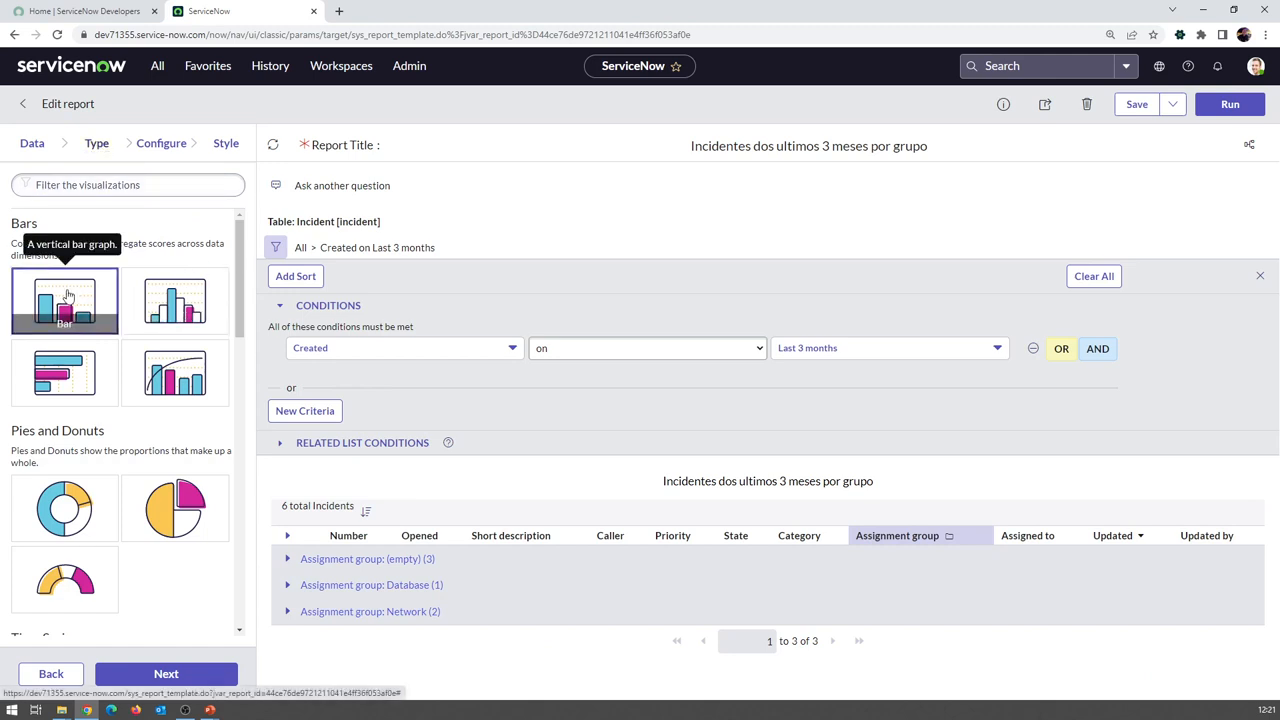
click(172, 674)
Search the Group by field list for 'cal'
scroll(551, 470, down, 3)
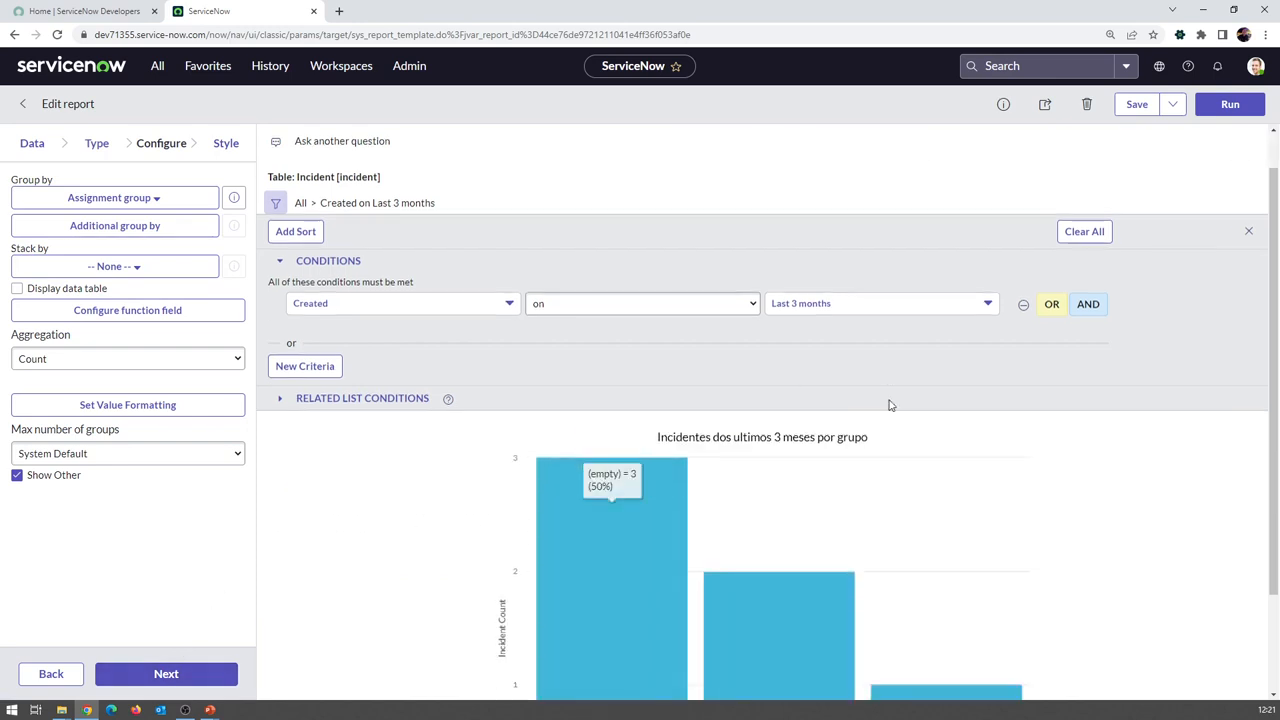
mouse_move(756, 521)
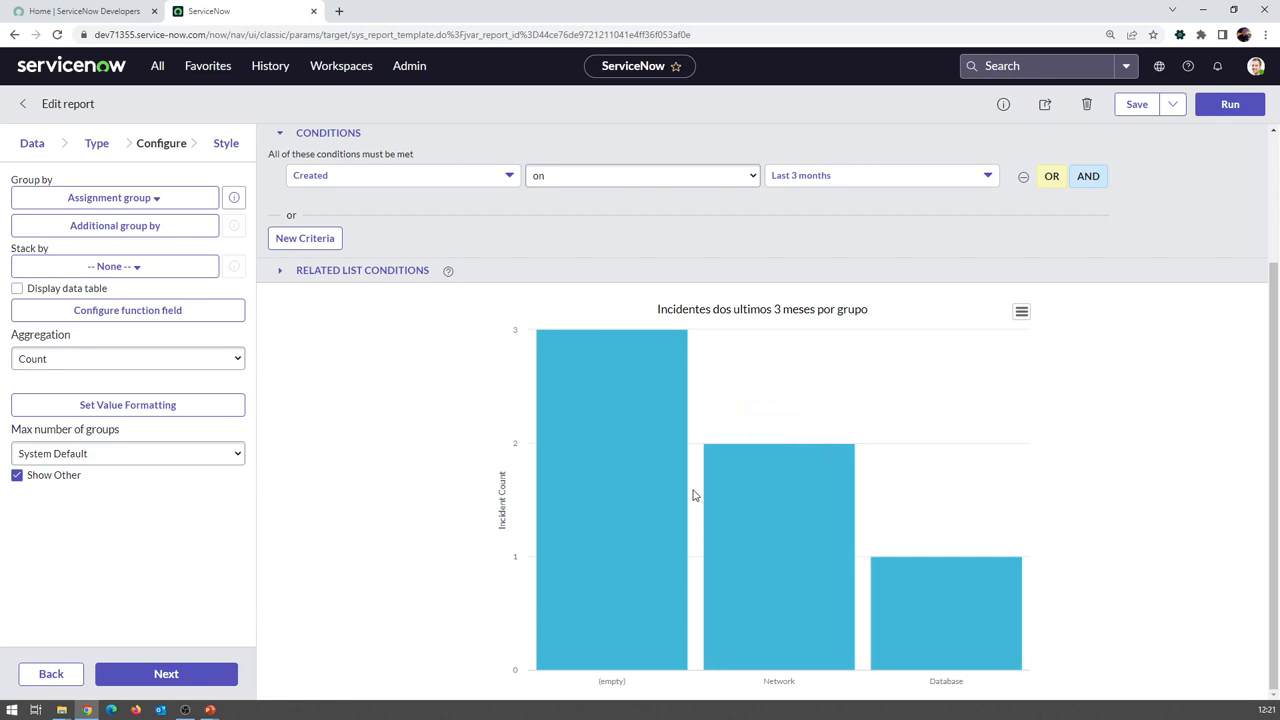
mouse_move(680, 508)
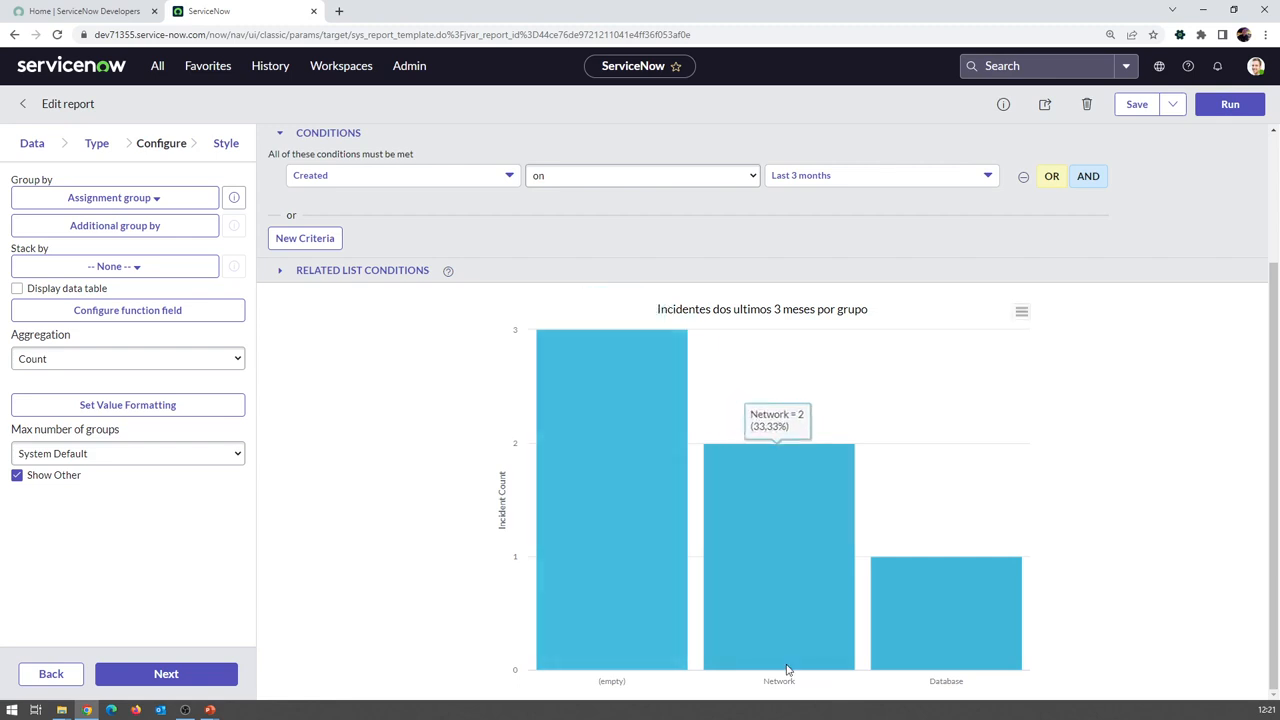
mouse_move(921, 656)
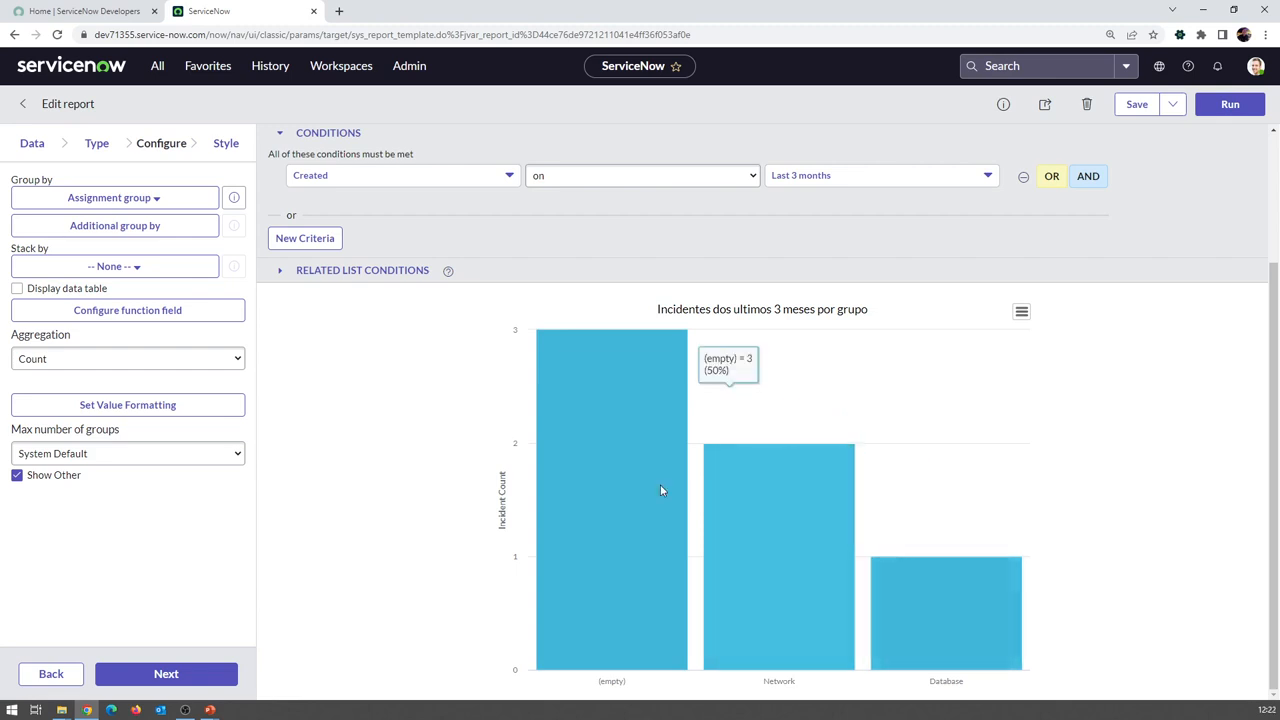
click(133, 200)
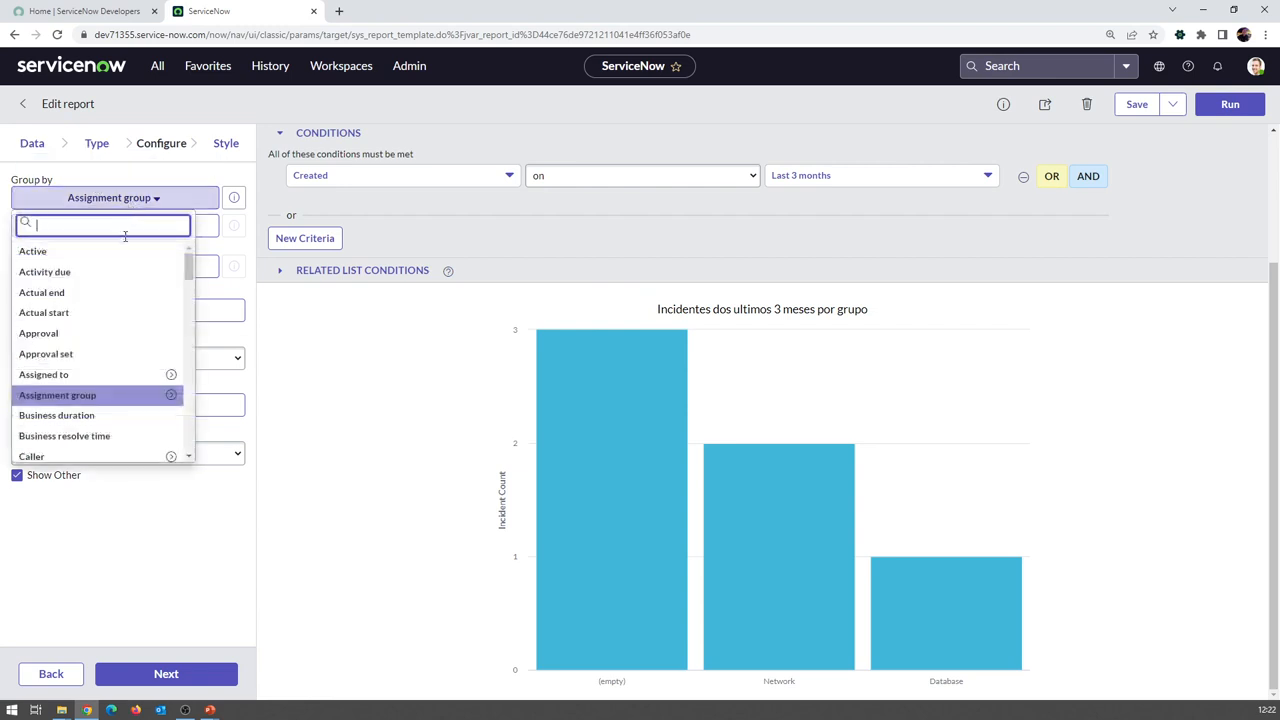
text(cal)
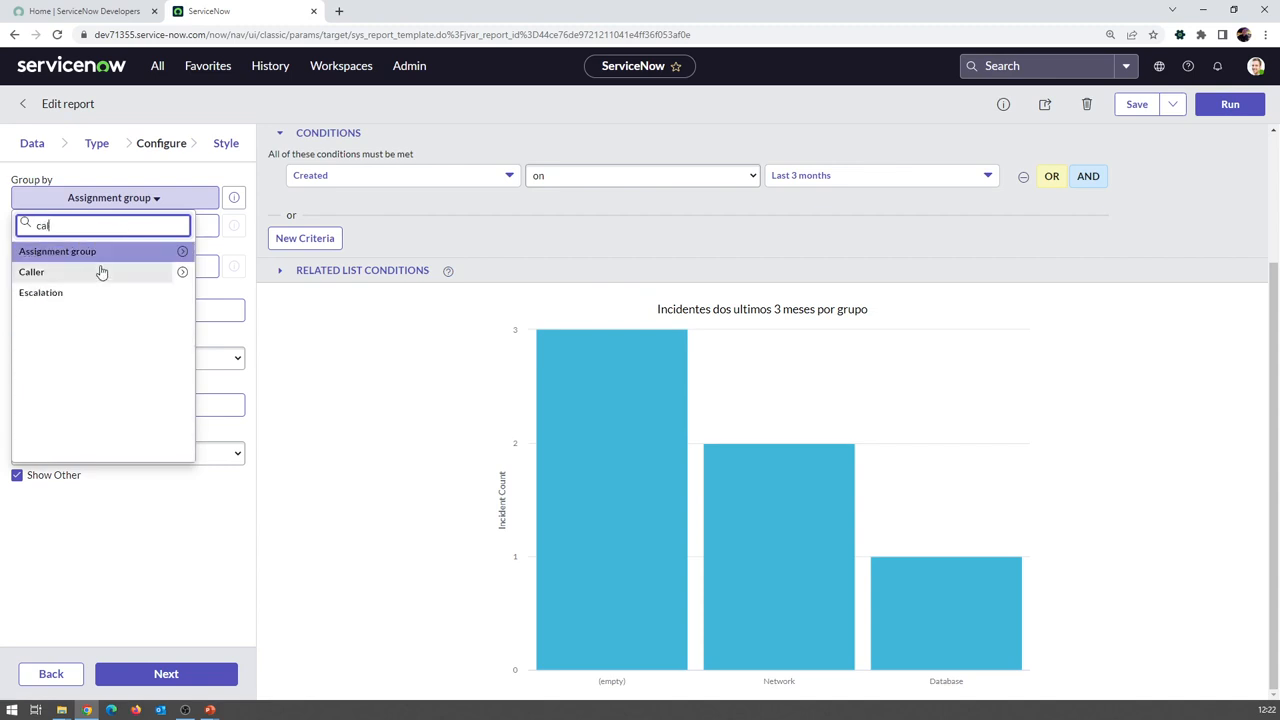
click(100, 271)
click(1220, 104)
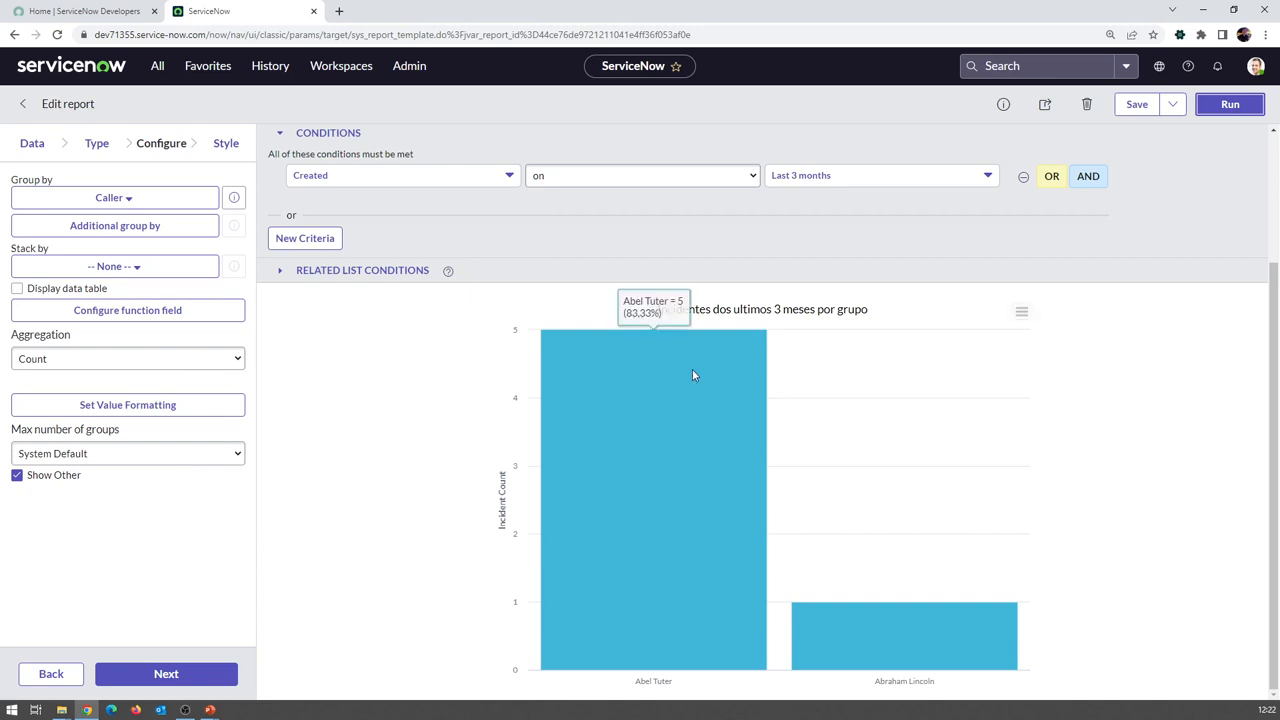
mouse_move(665, 379)
mouse_move(951, 608)
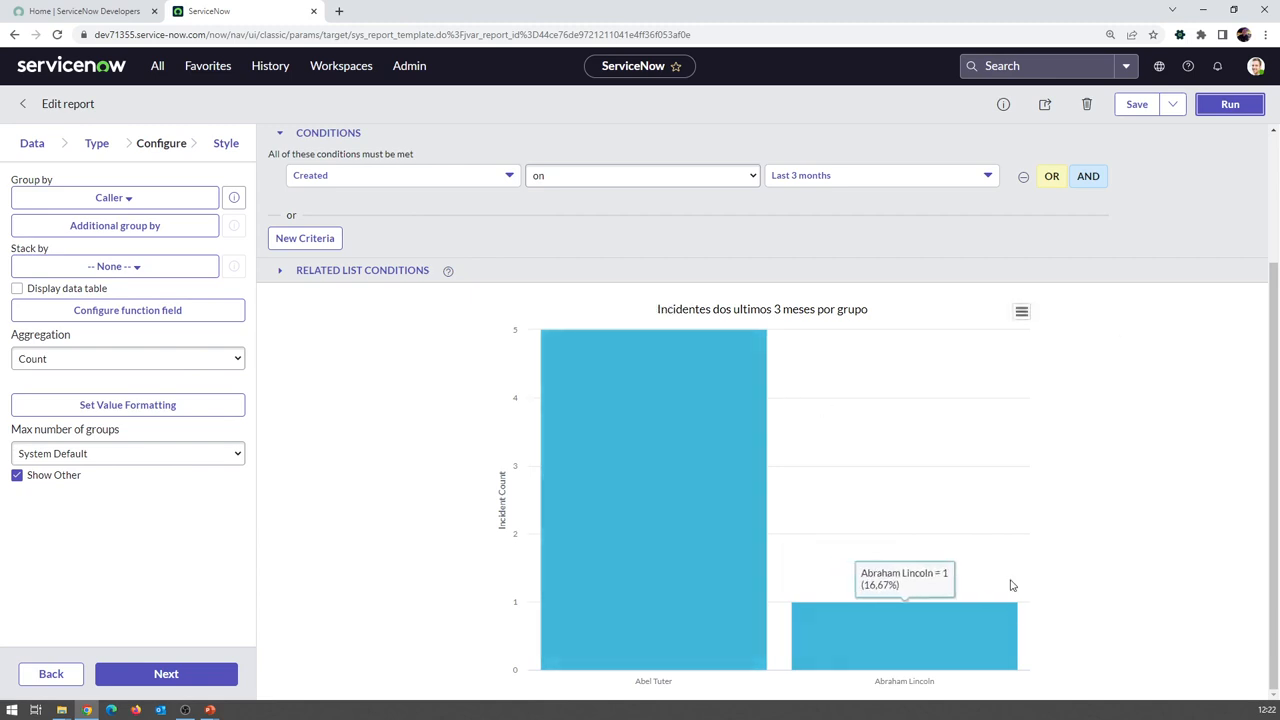
mouse_move(699, 396)
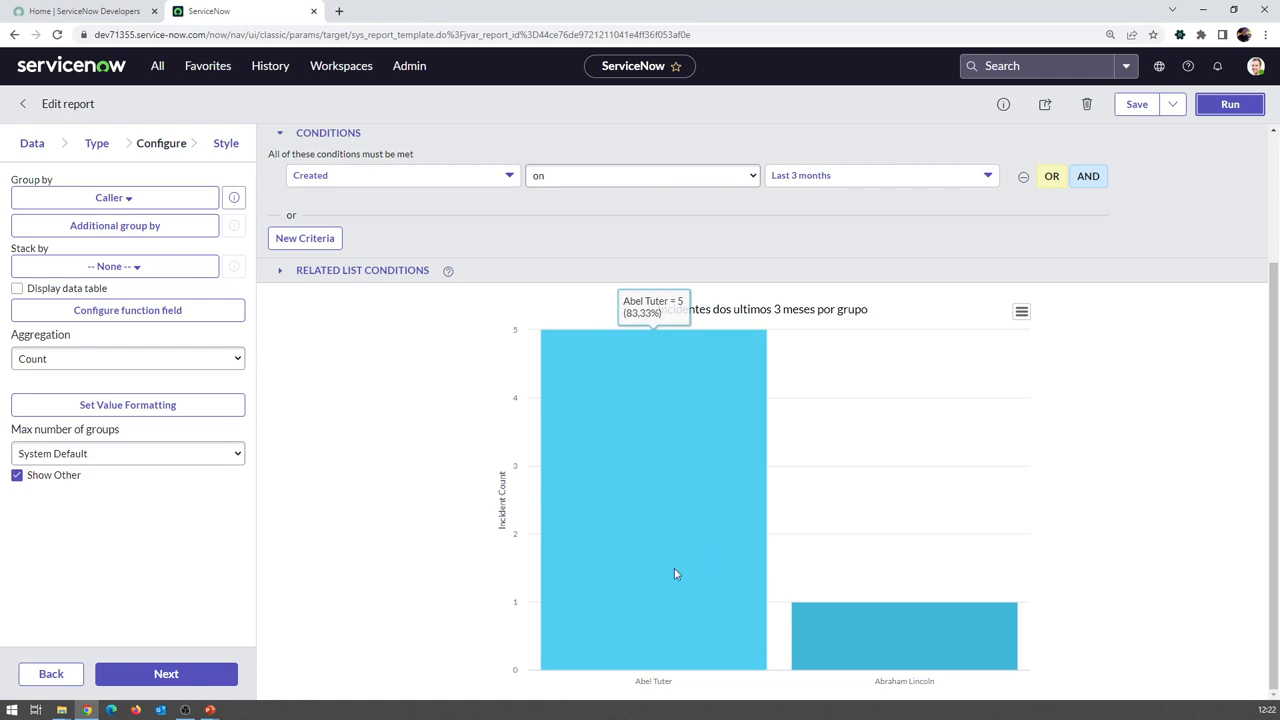
mouse_move(912, 633)
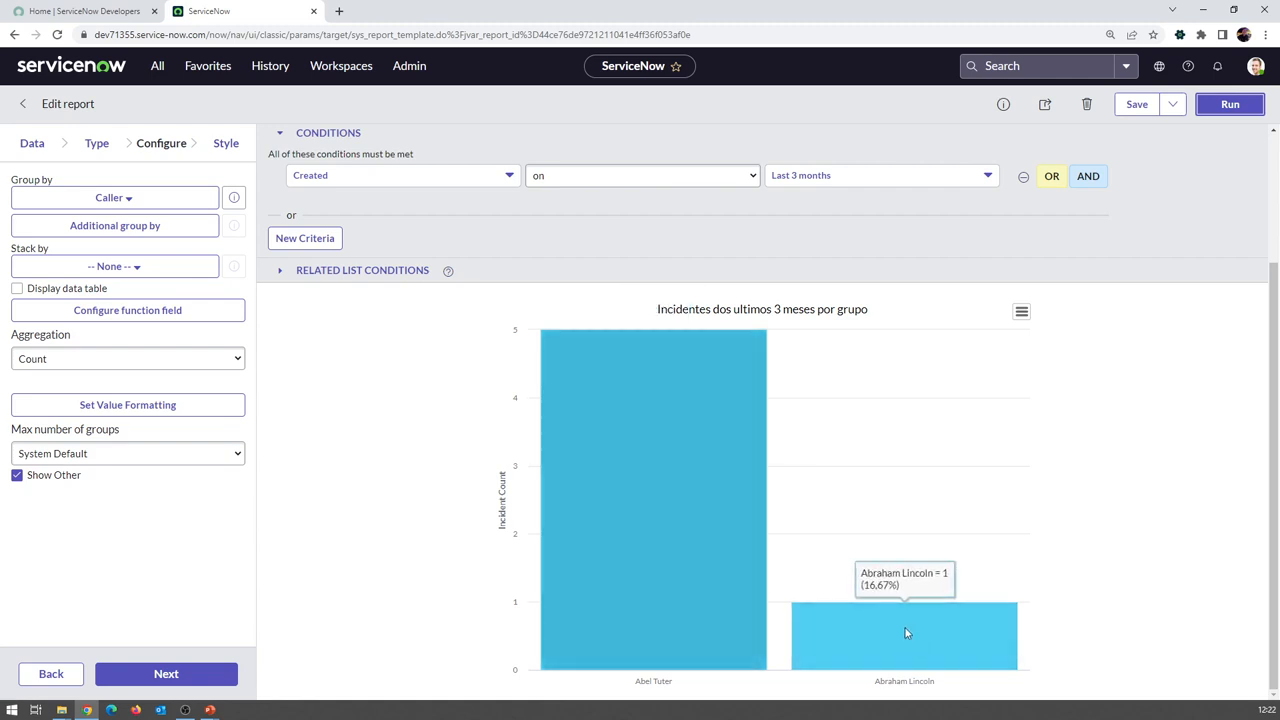
click(117, 198)
text(assi)
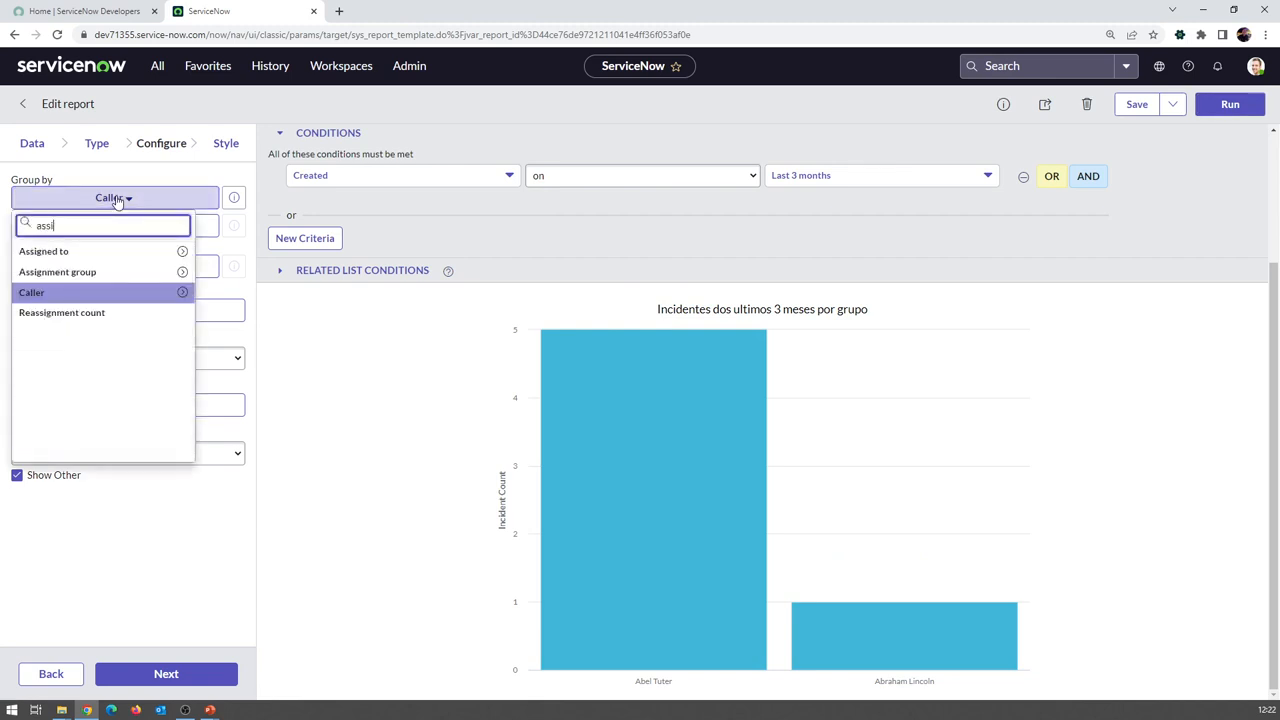
click(146, 273)
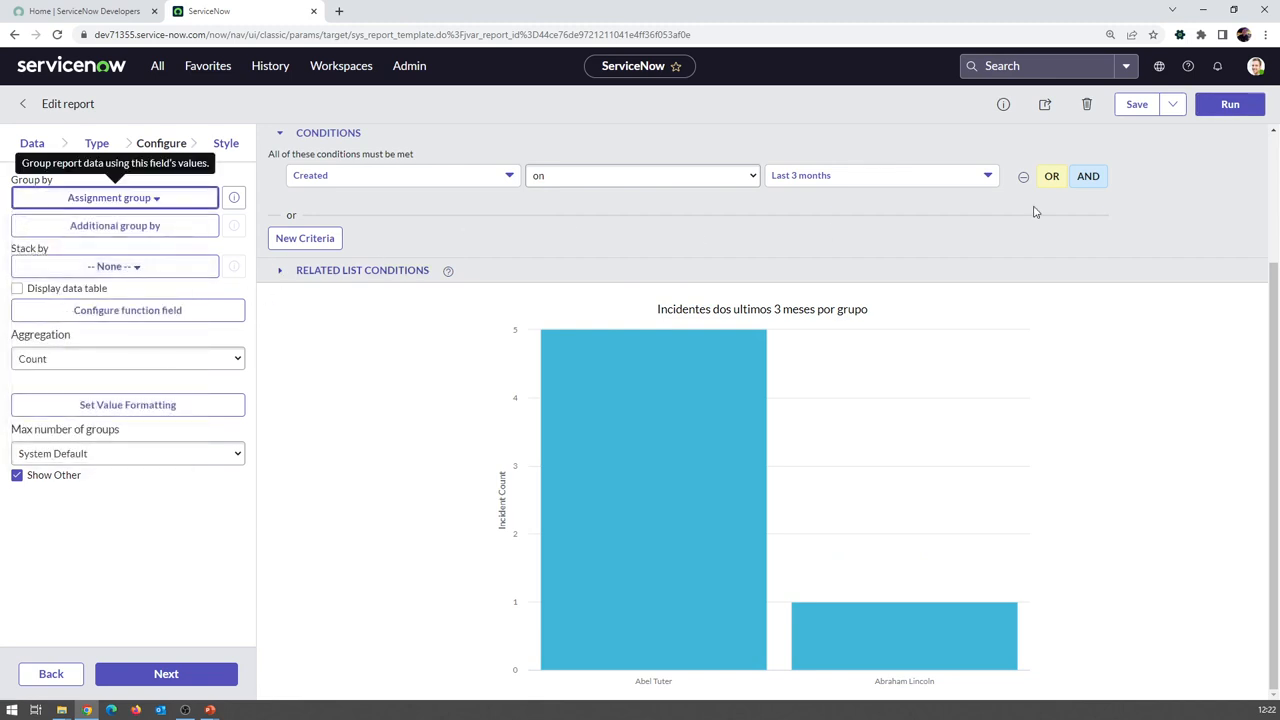
click(1222, 106)
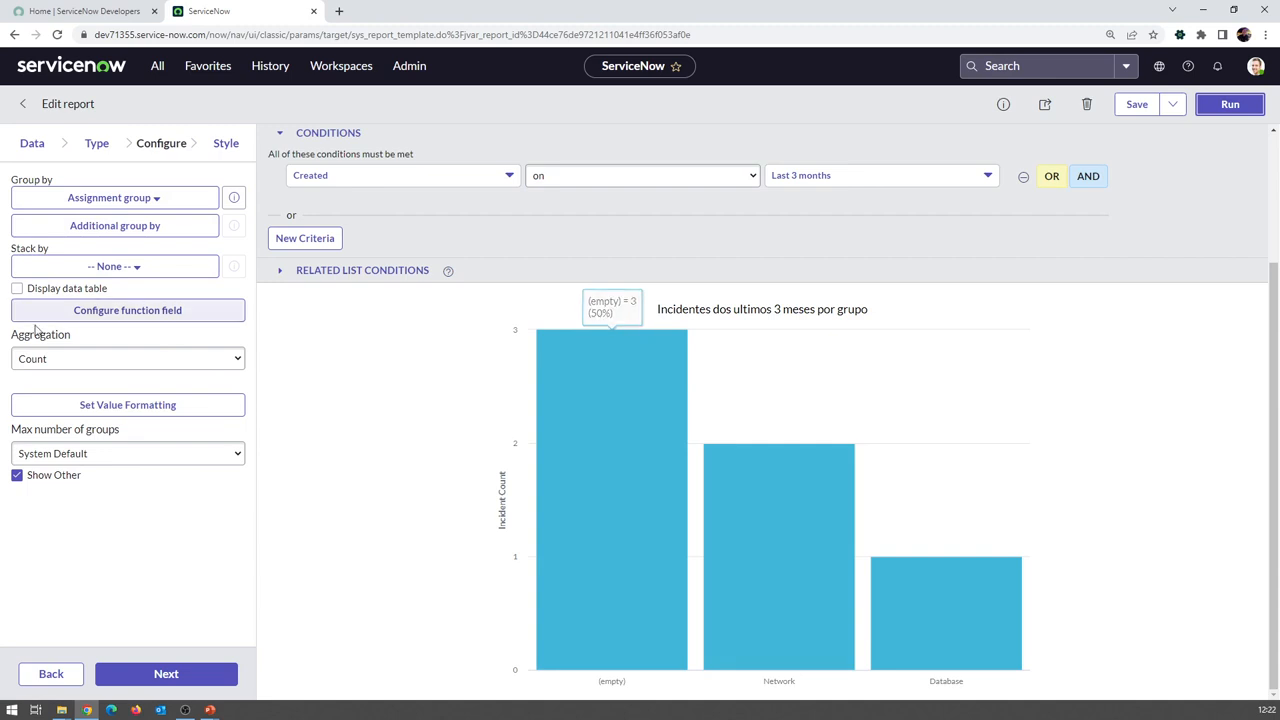
Stack each assignment-group bar by Caller and rerun the chart
click(71, 268)
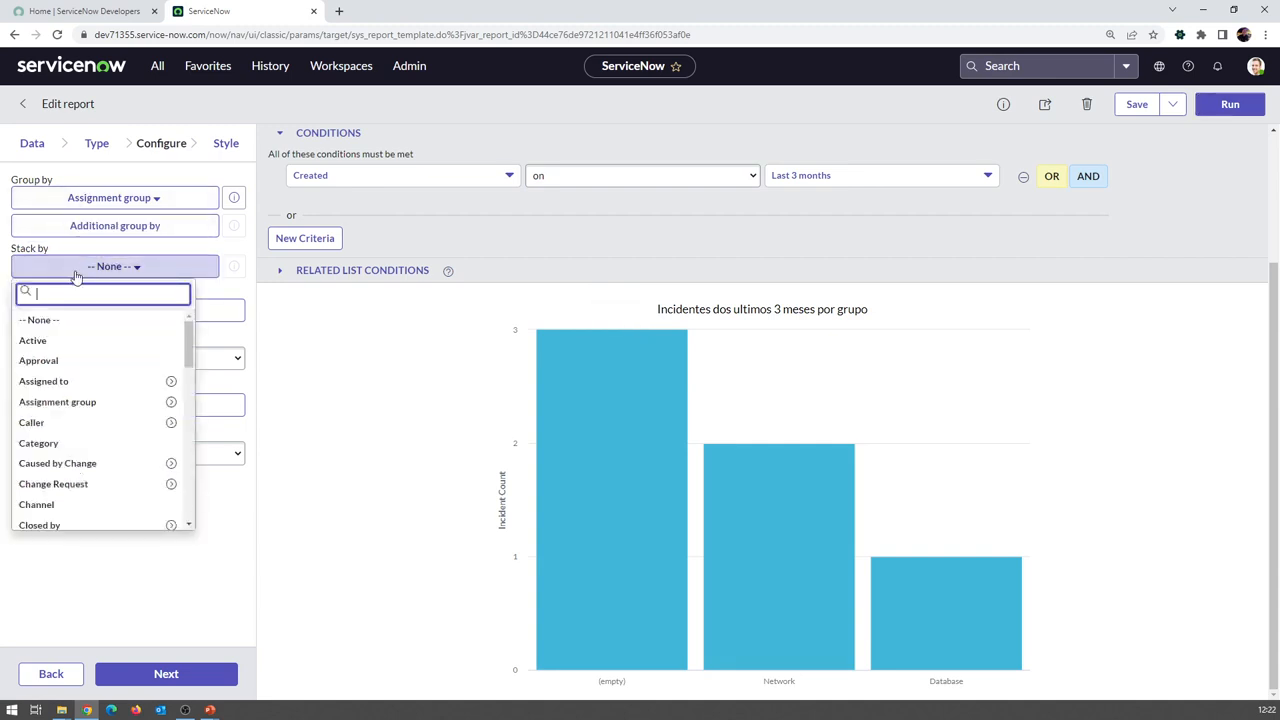
click(69, 422)
click(1235, 104)
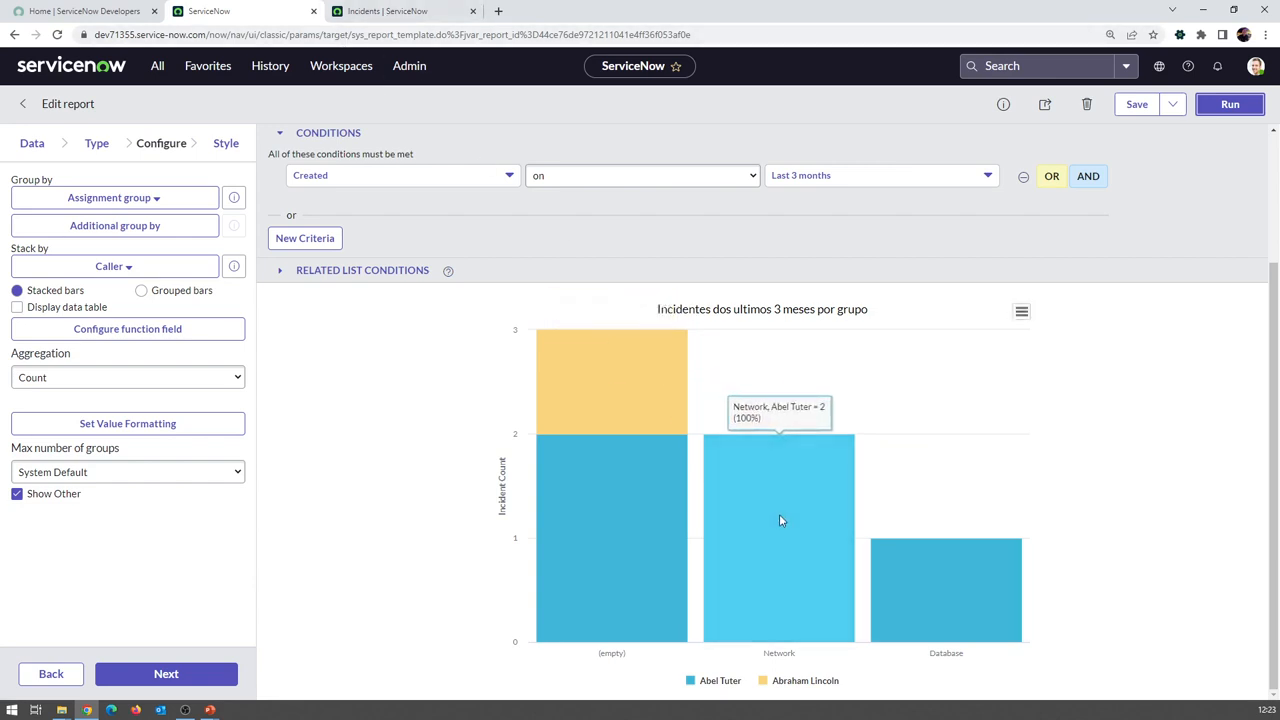
In the drilled-down incident list, start editing INC0010009's Caller inline, typing 'b'
click(427, 18)
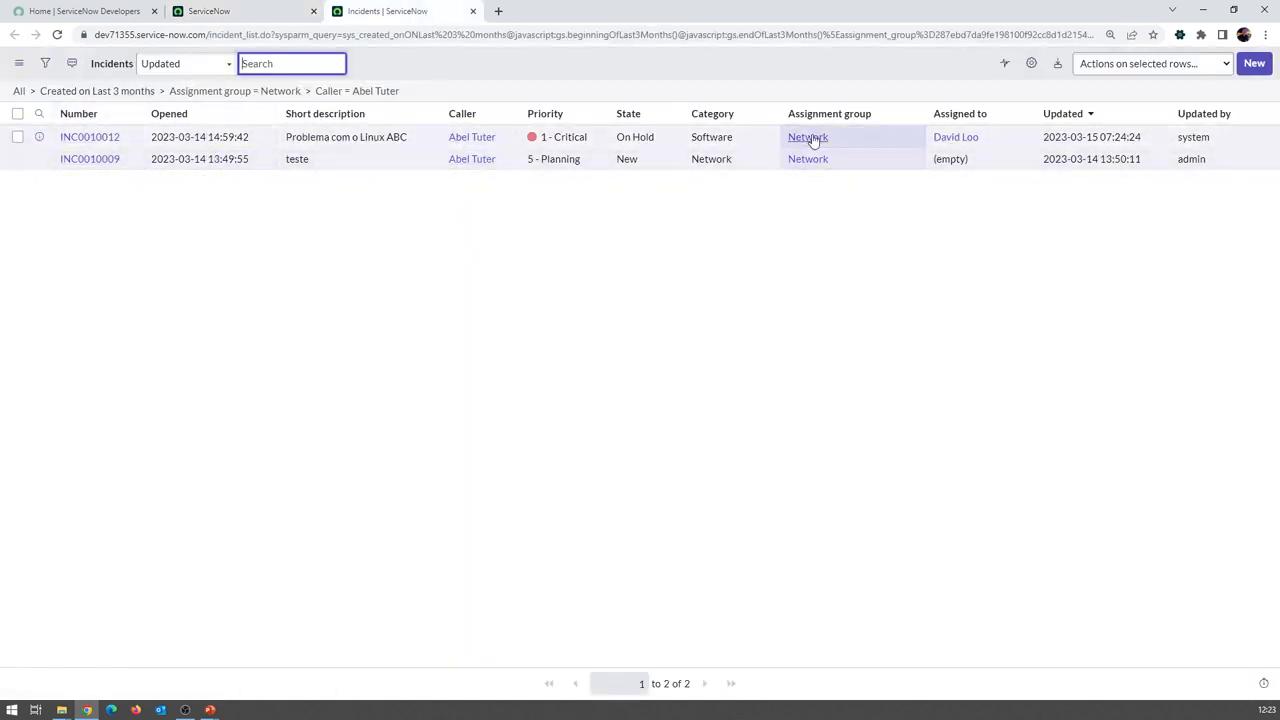
click(507, 168)
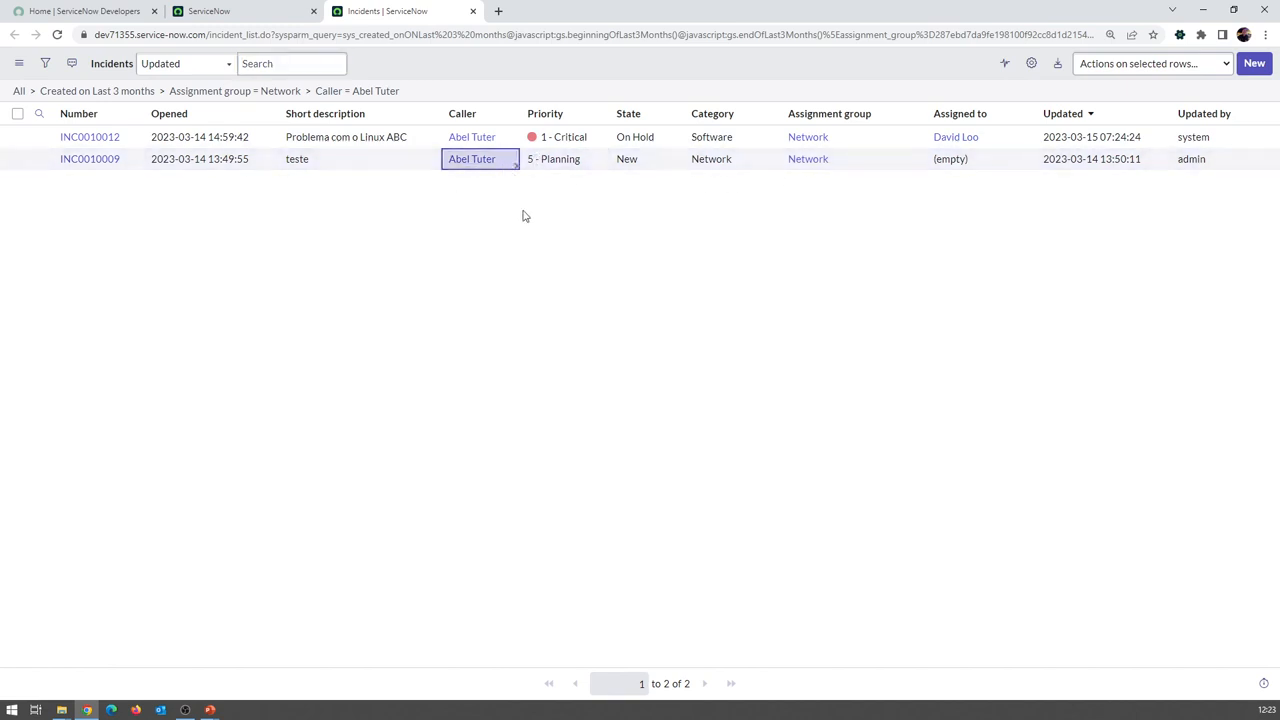
double_click(497, 163)
click(519, 168)
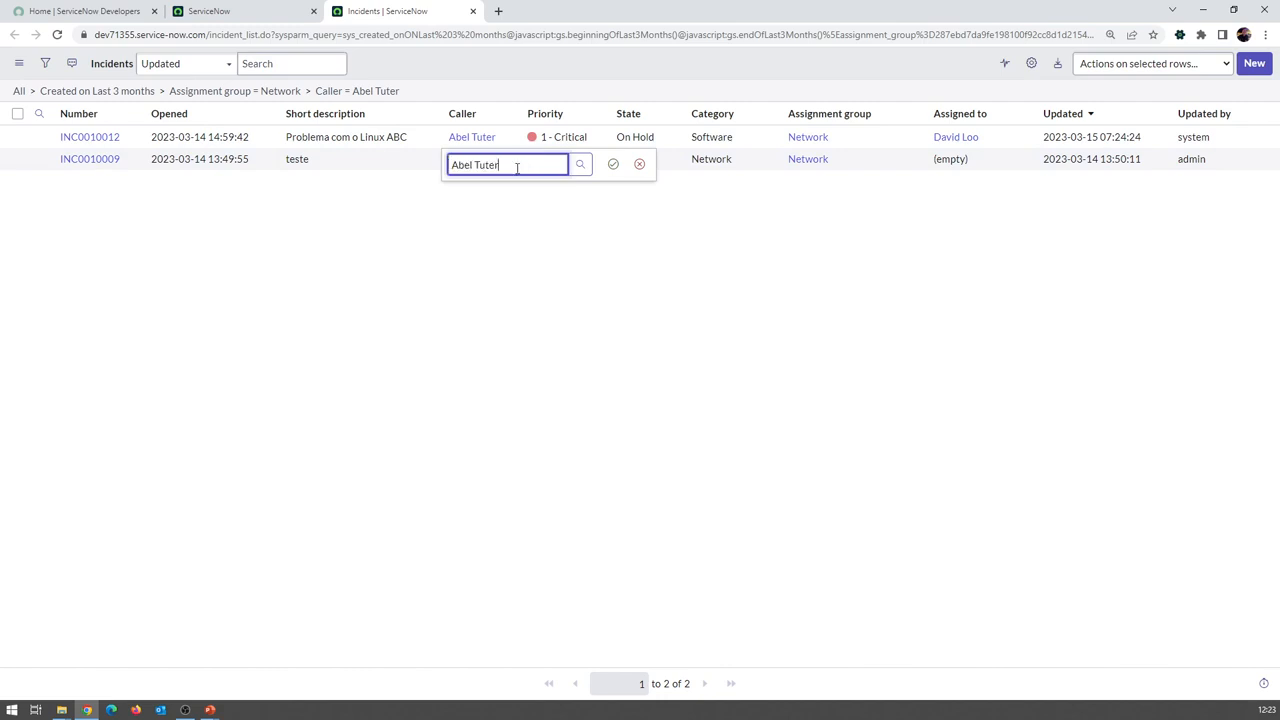
drag(497, 167, 440, 160)
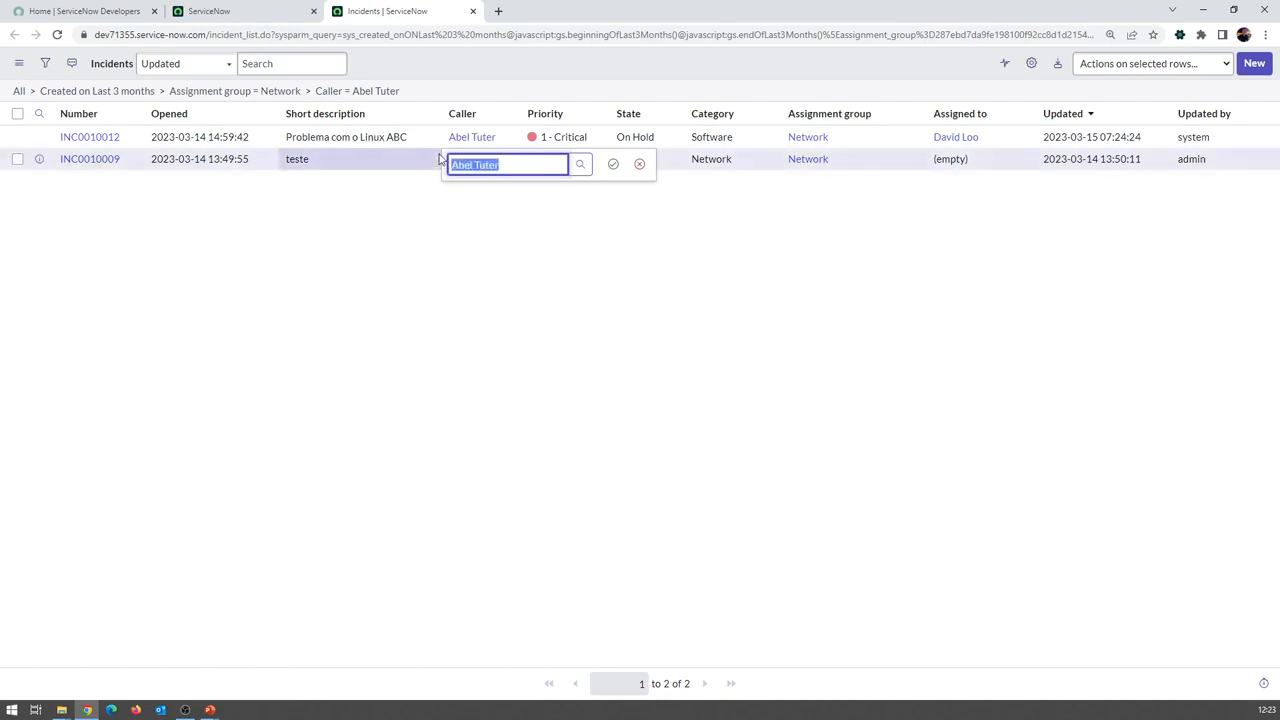
text(braham)
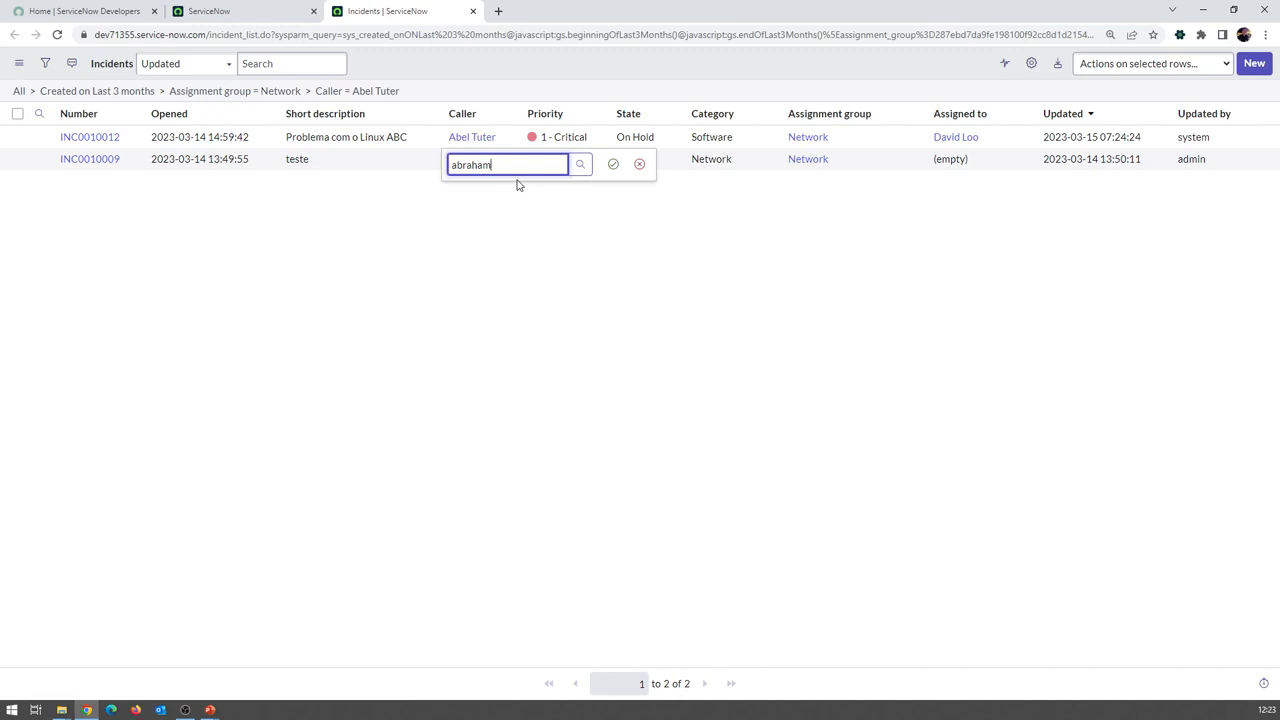
Cancel the inline Caller edit and open INC0010009 in its own tab
key(ctrl+a)
key(BackSpace)
key(Escape)
middle_click(89, 159)
click(573, 12)
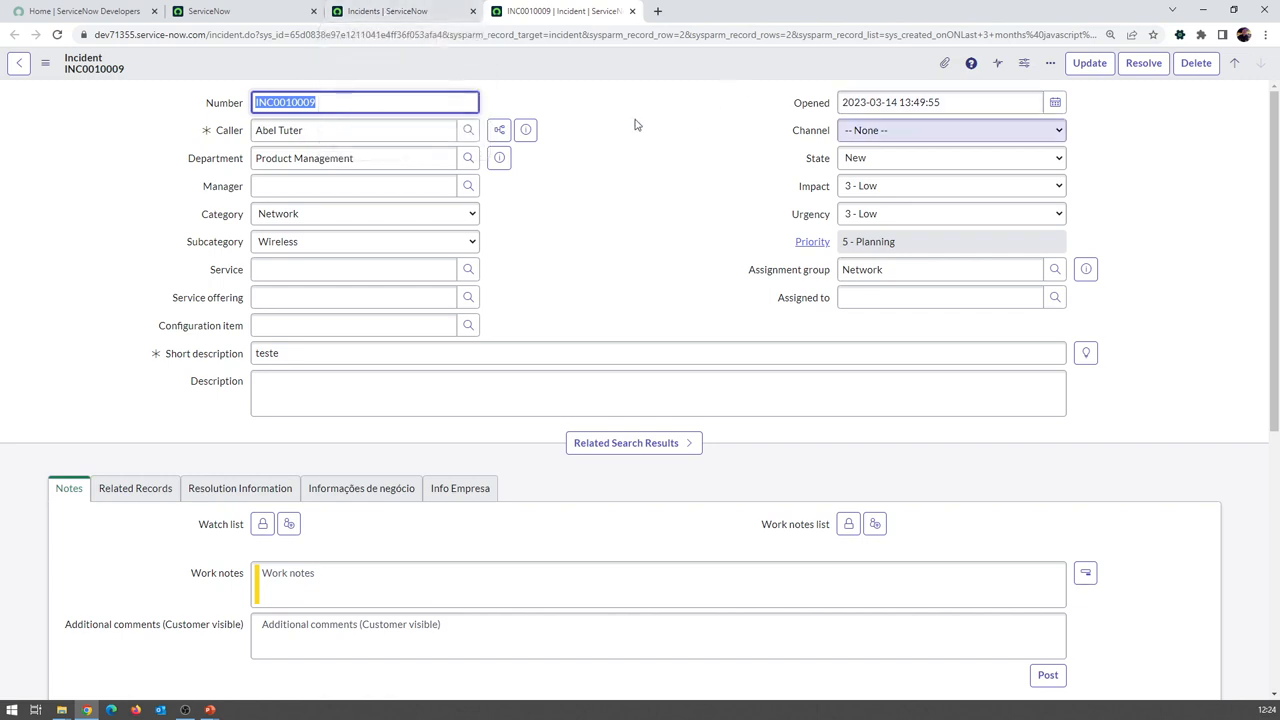
Replace INC0010009's Caller with a different user from the lookup list
click(418, 127)
key(BackSpace)
click(468, 130)
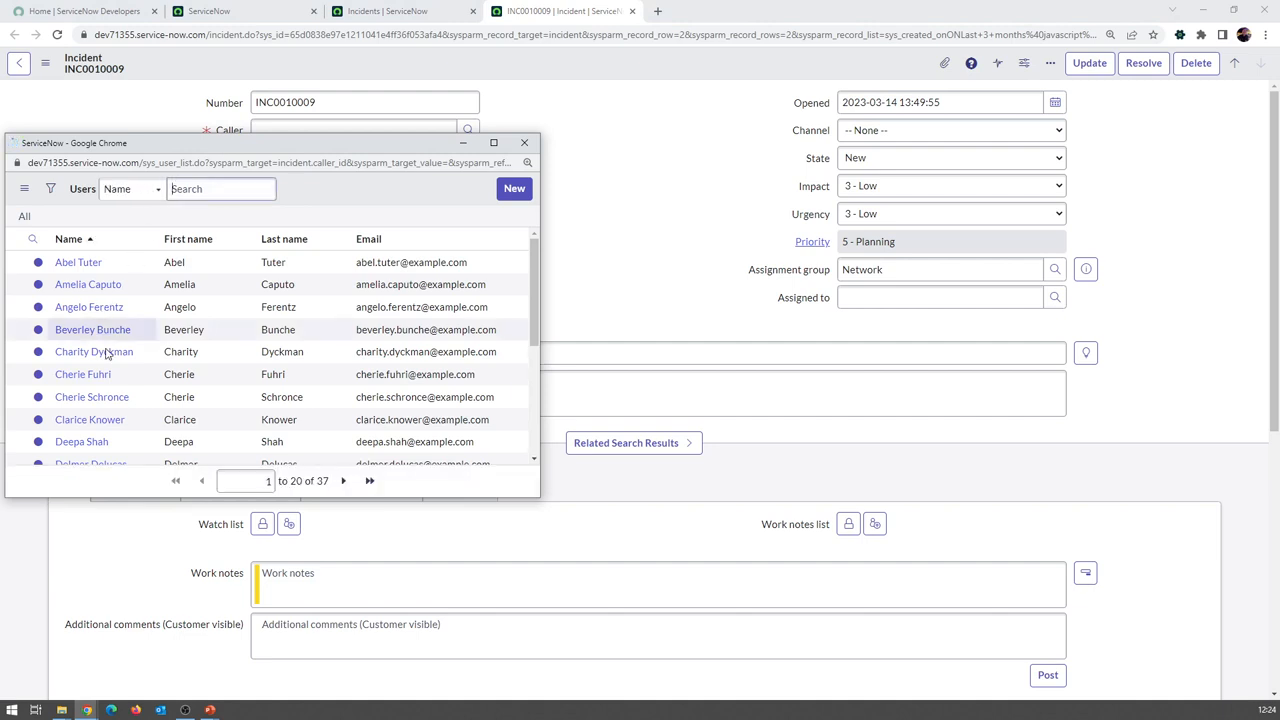
scroll(118, 402, down, 1)
scroll(108, 362, up, 1)
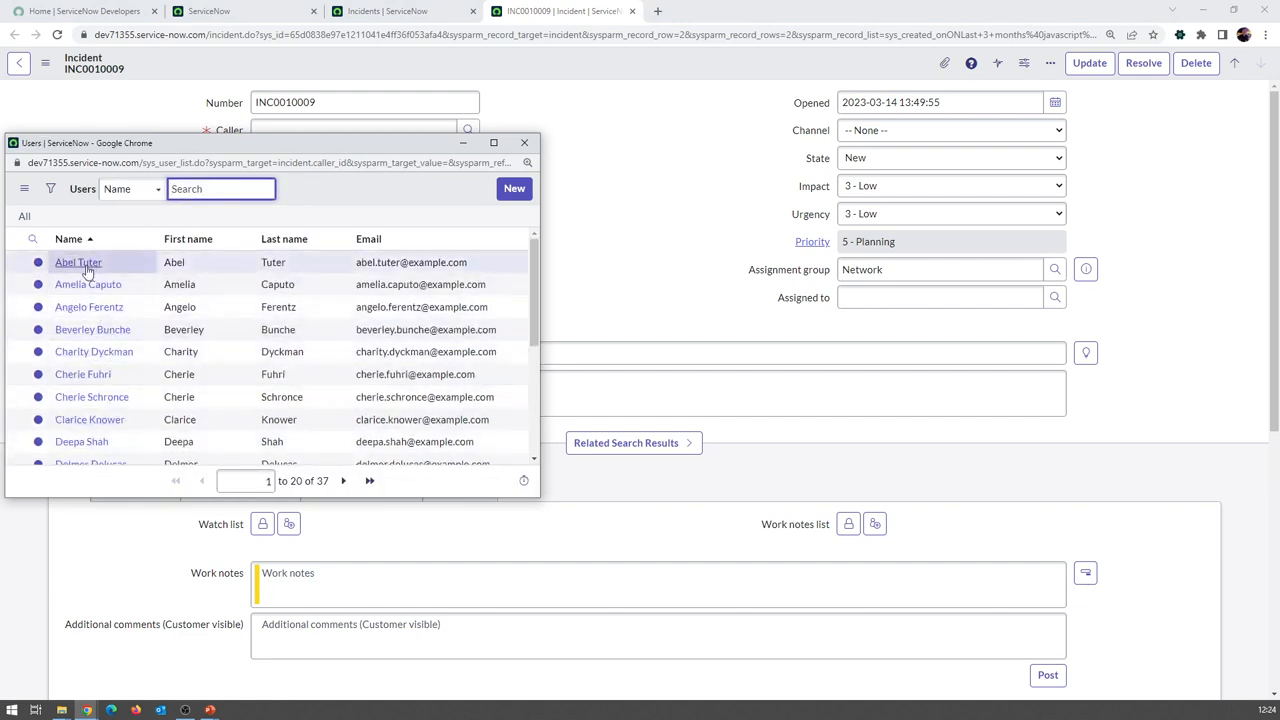
scroll(100, 292, down, 3)
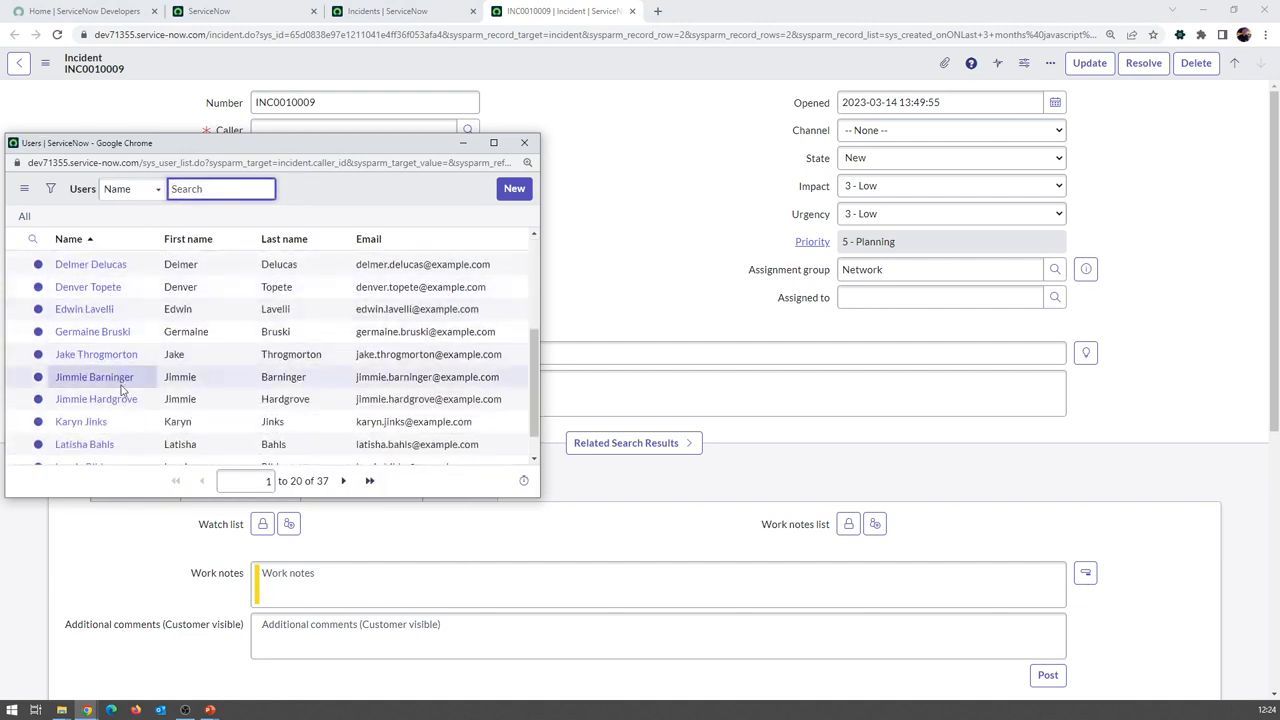
click(100, 377)
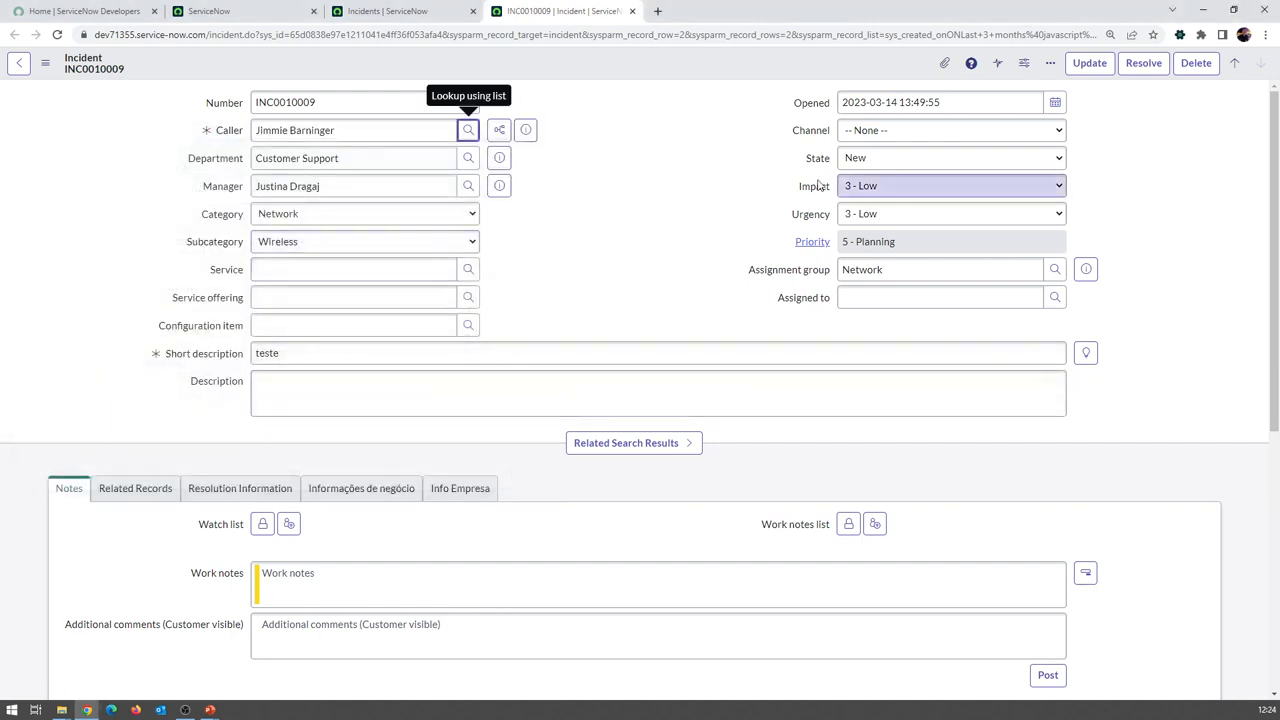
Save the incident, then close the incident and incident list tabs
right_click(659, 62)
click(683, 71)
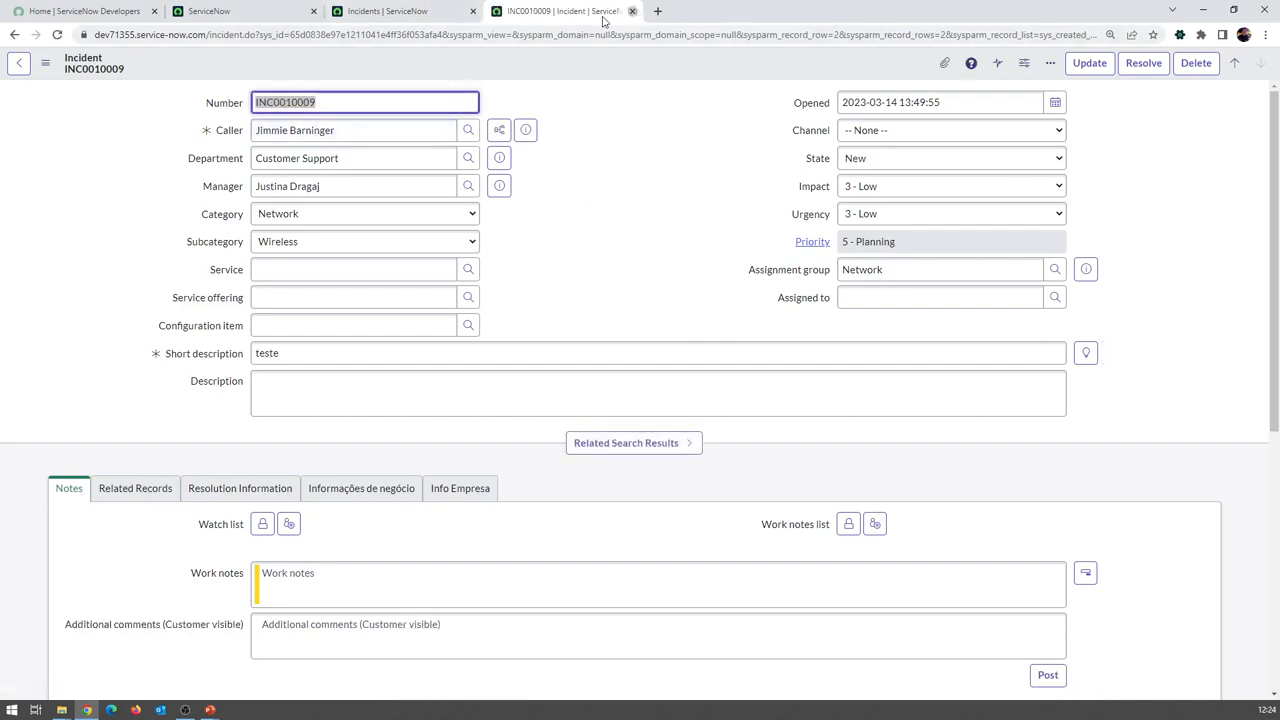
click(632, 11)
click(472, 11)
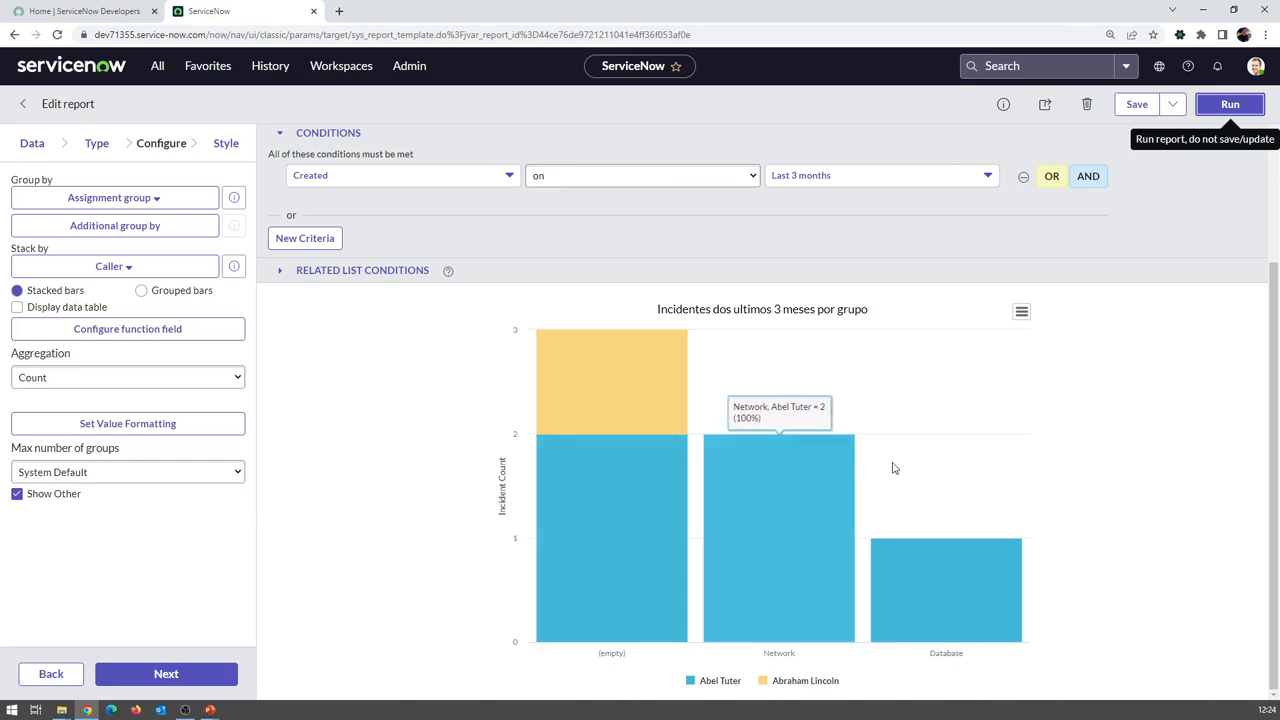
Rerun the report, then set Stack by to -- None --
click(1233, 108)
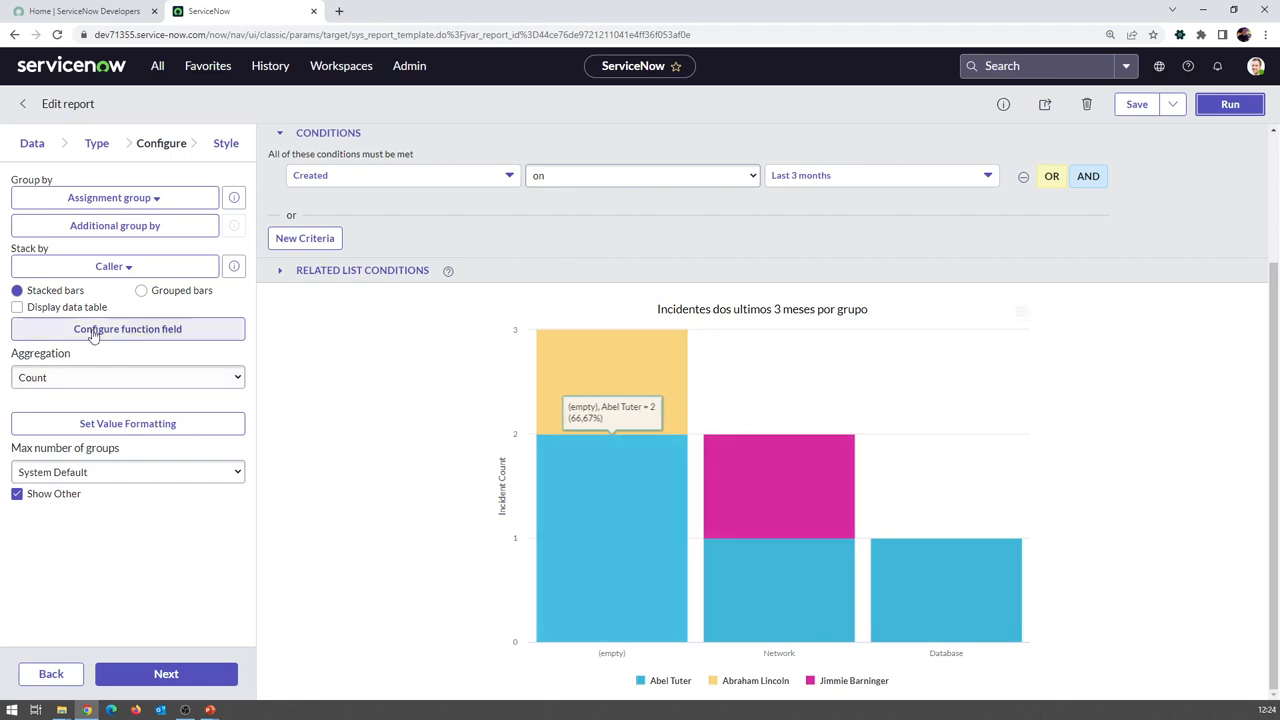
click(172, 274)
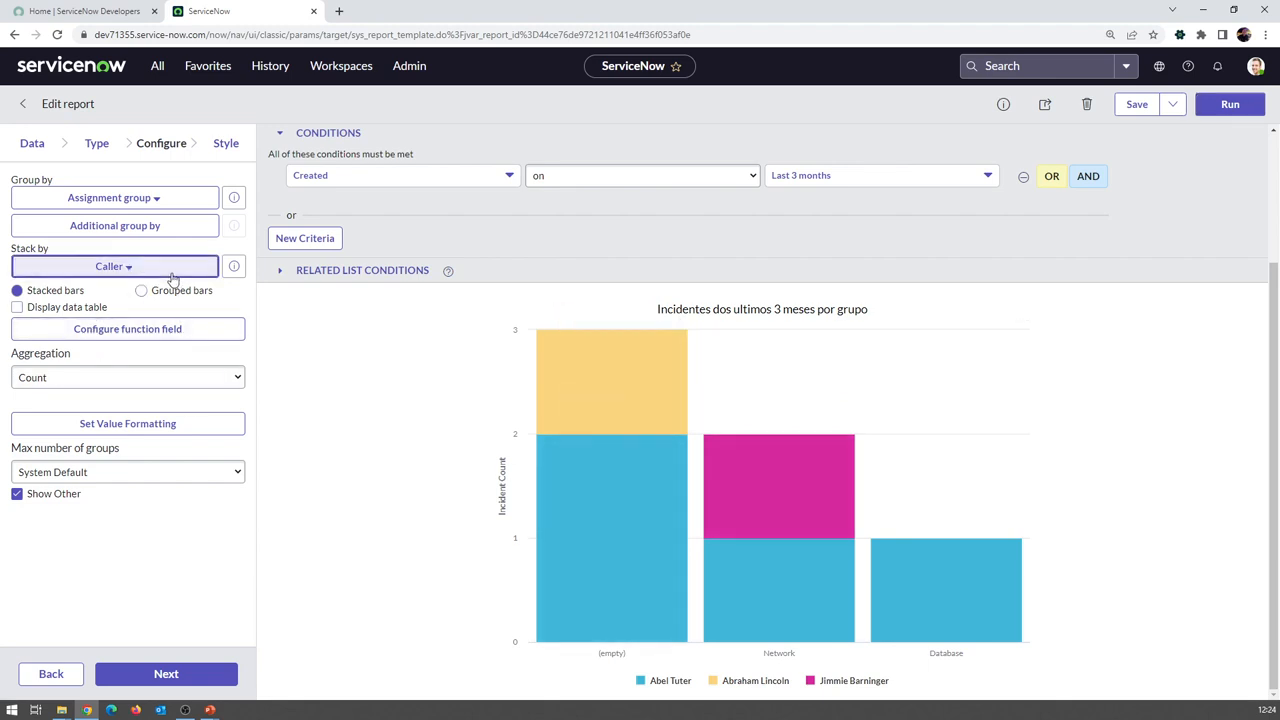
click(118, 321)
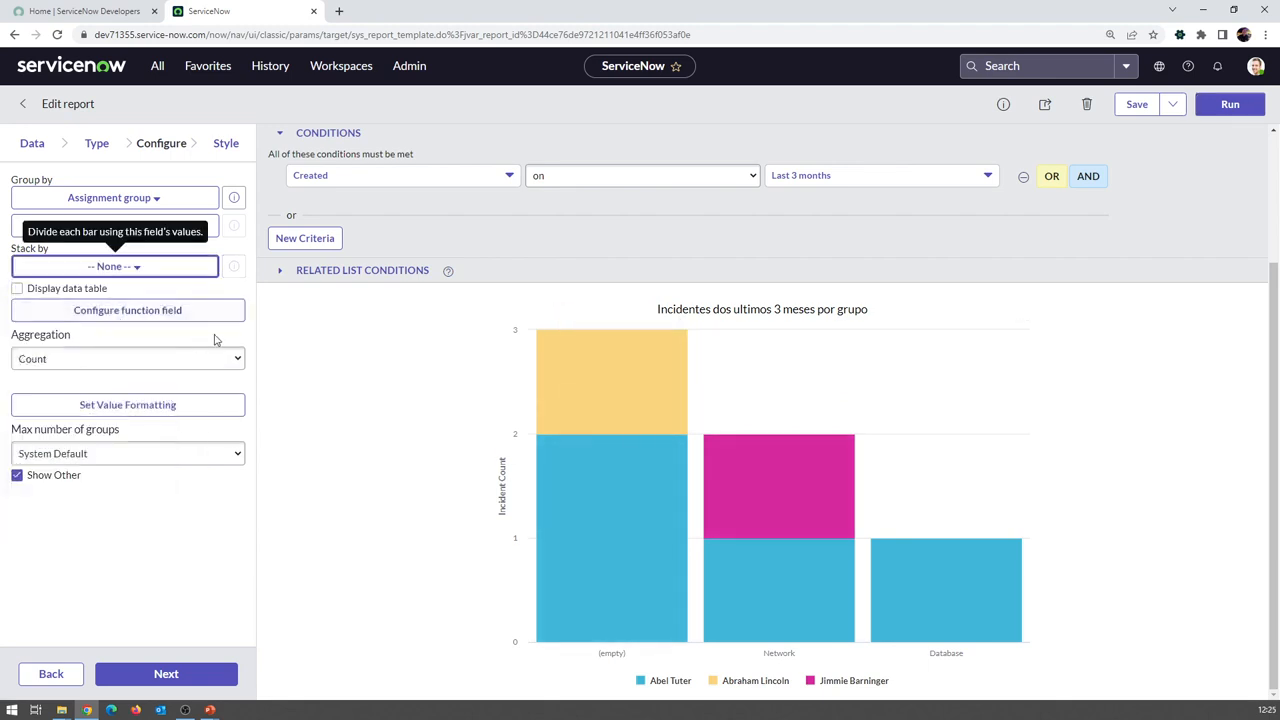
Rerun the chart unstacked, enable Display data table and rerun, then try Configure function field
click(1225, 106)
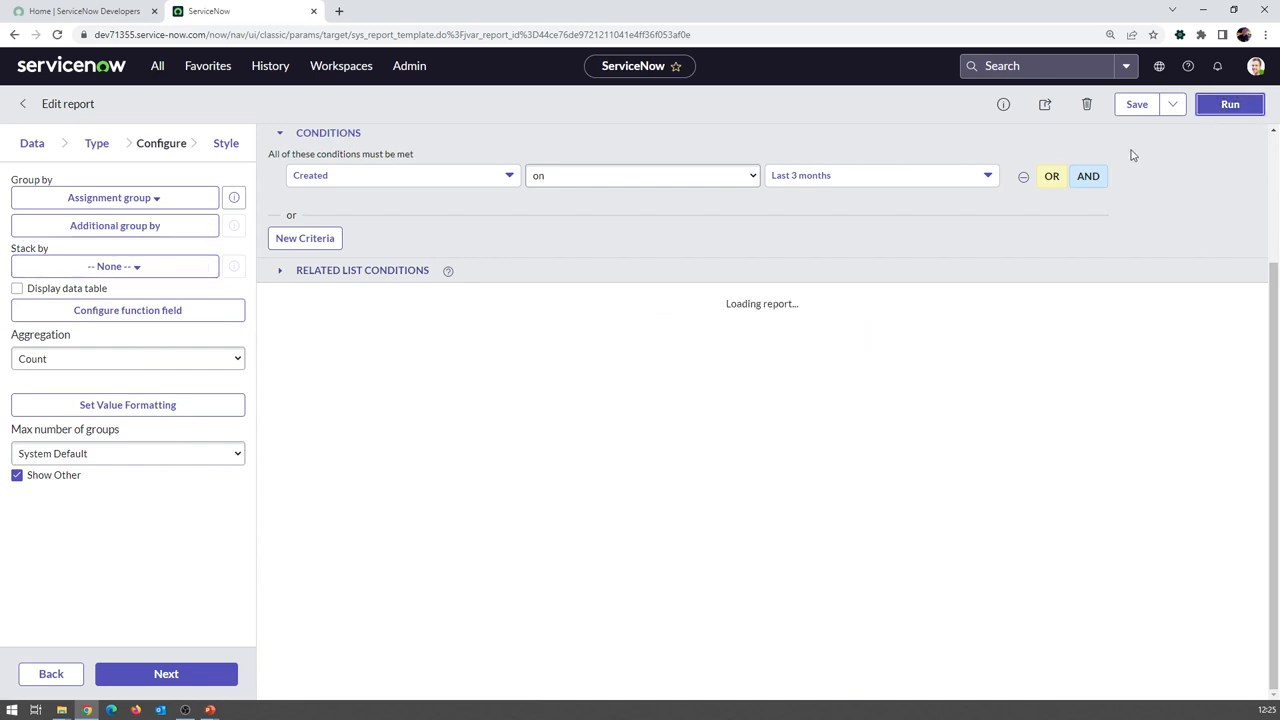
click(16, 289)
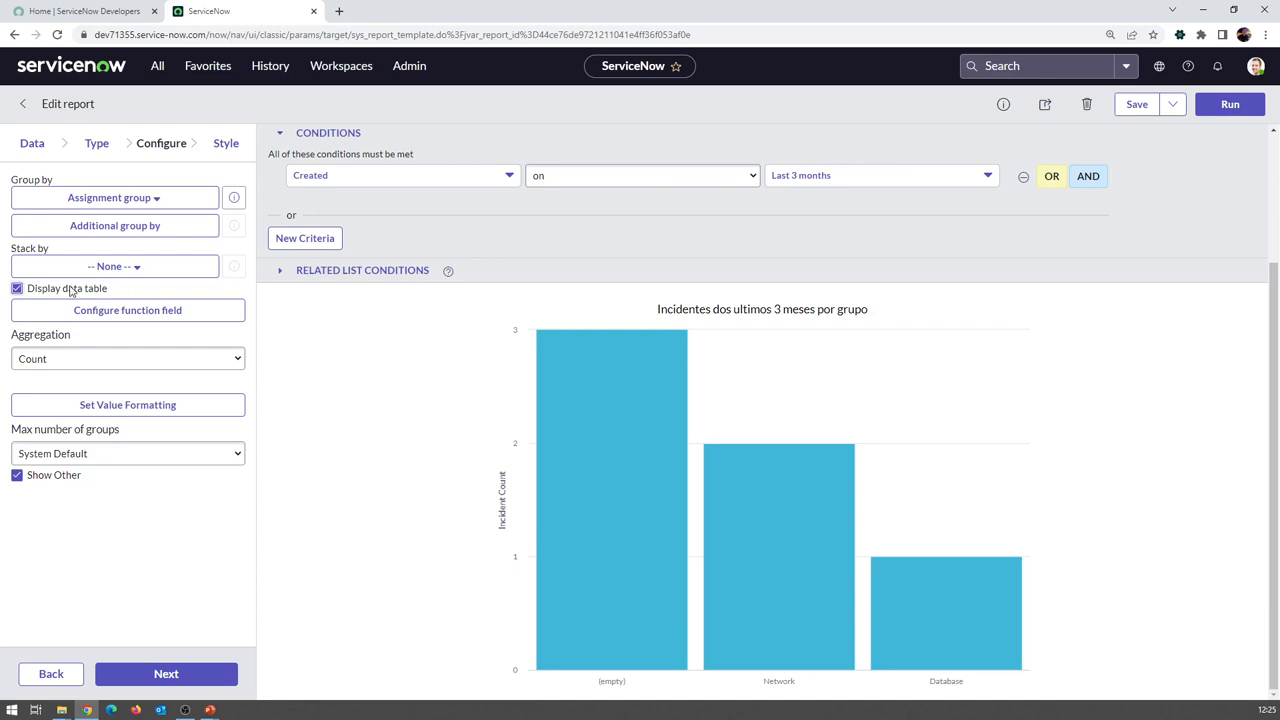
click(1229, 106)
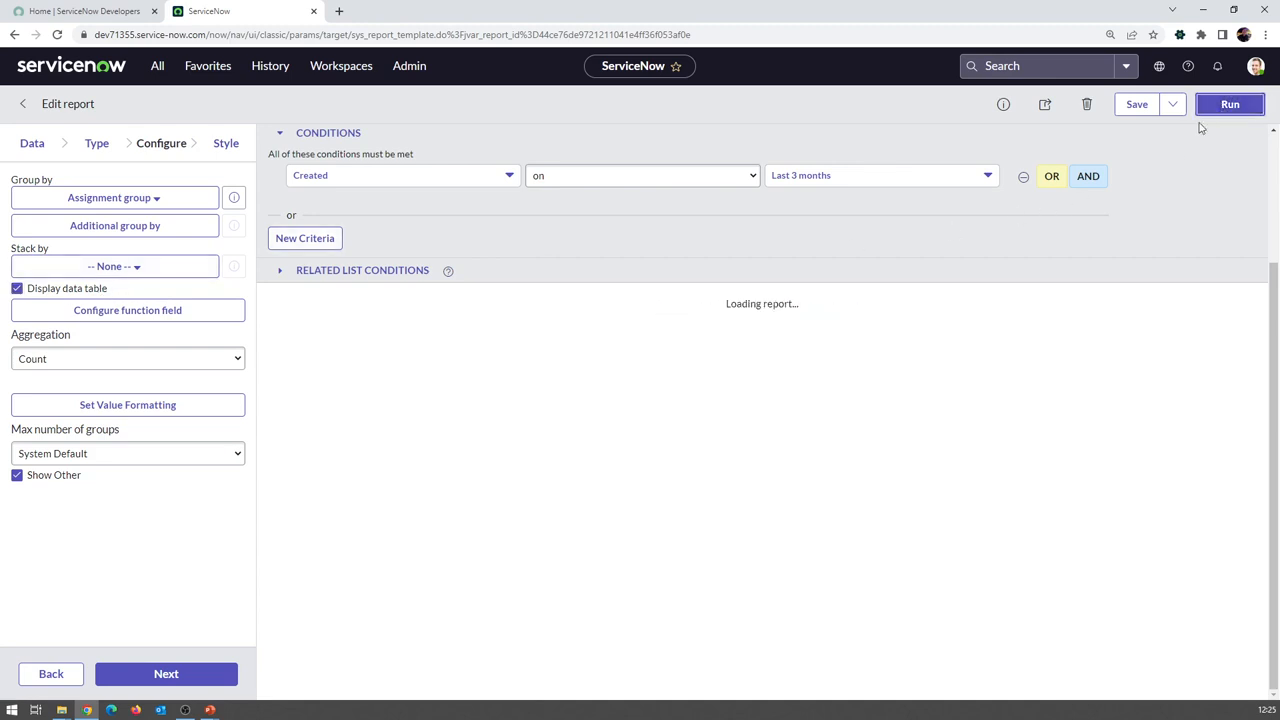
scroll(1211, 360, down, 2)
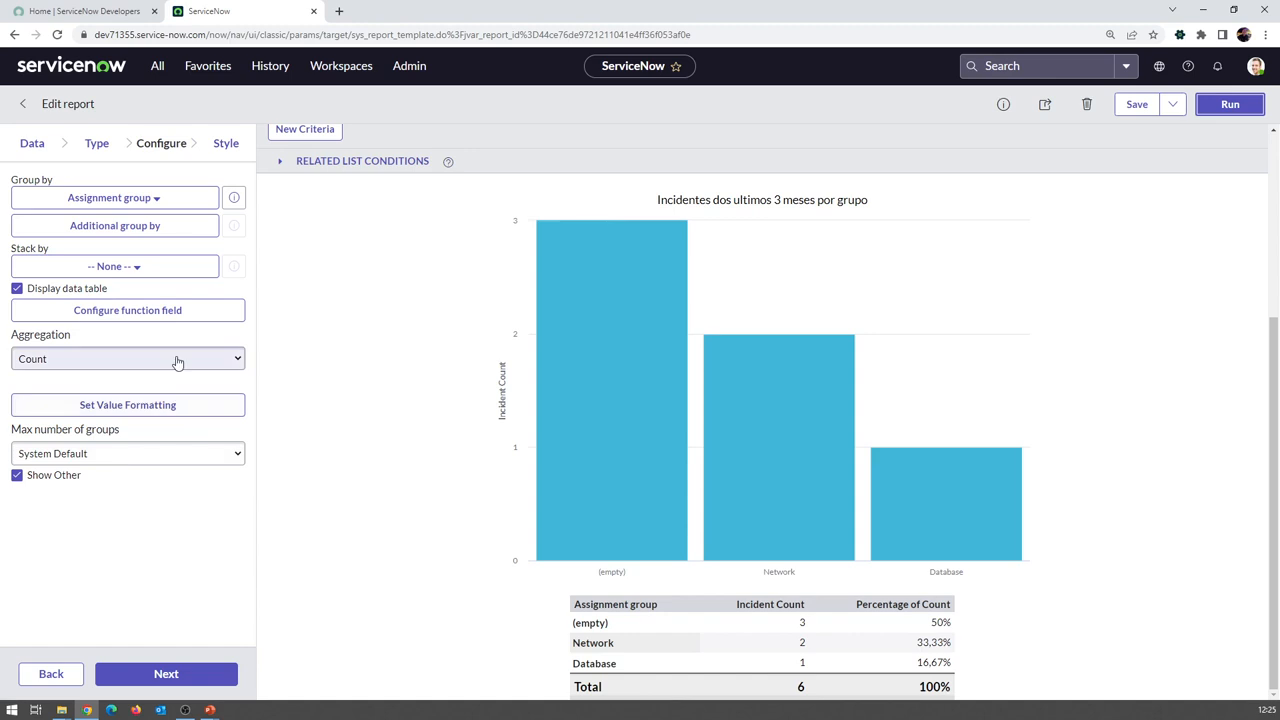
click(175, 314)
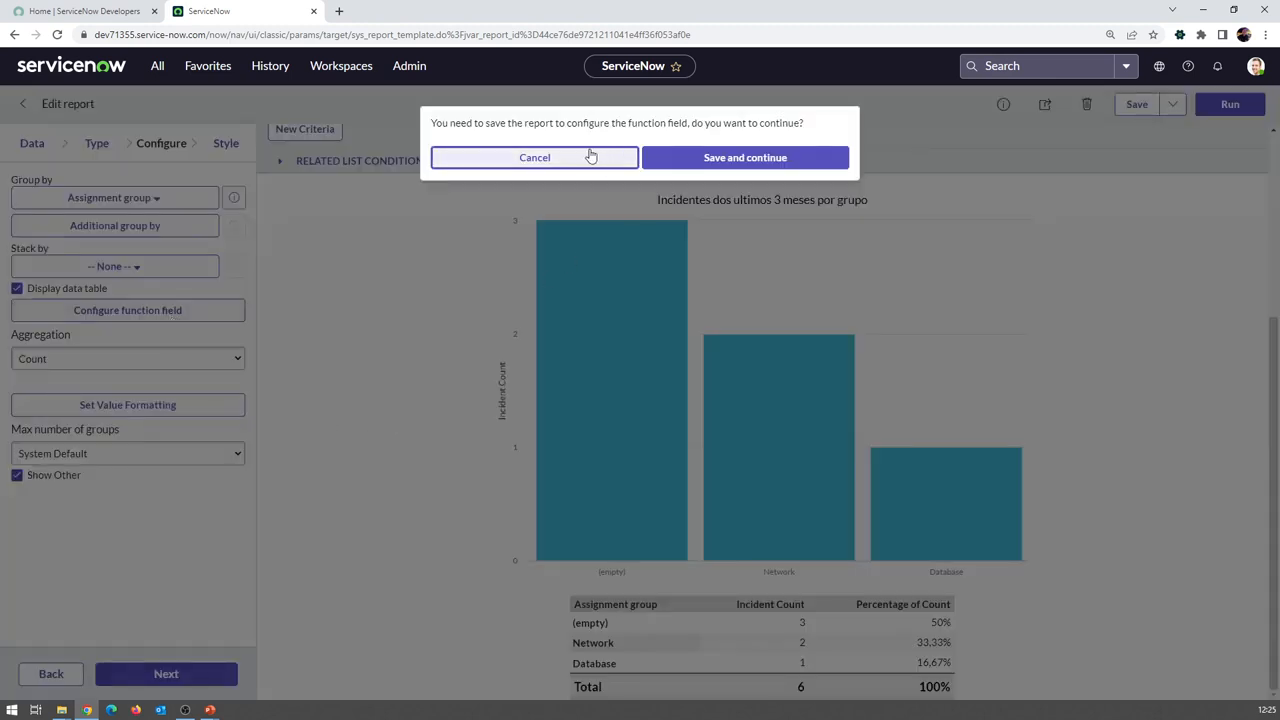
Dismiss the prompt, save the report, then open and cancel the function field dialog
click(586, 157)
click(1139, 108)
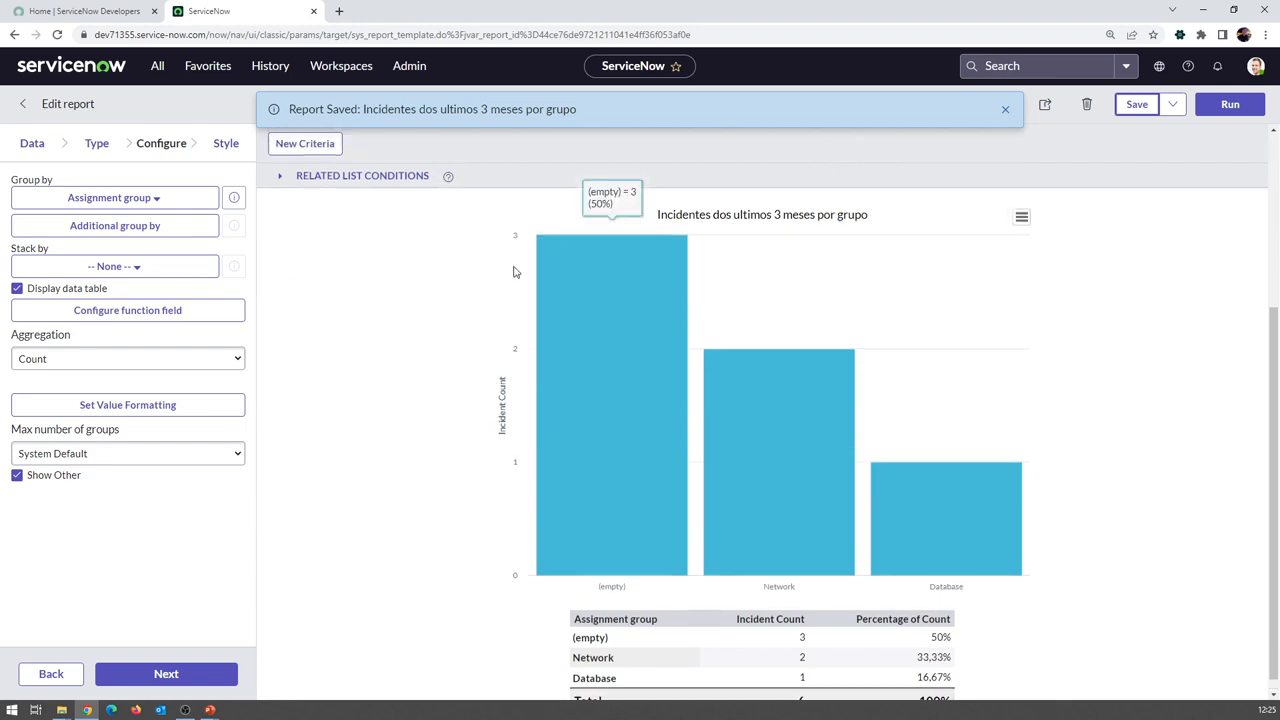
scroll(514, 272, up, 4)
scroll(511, 283, down, 1)
scroll(351, 403, down, 2)
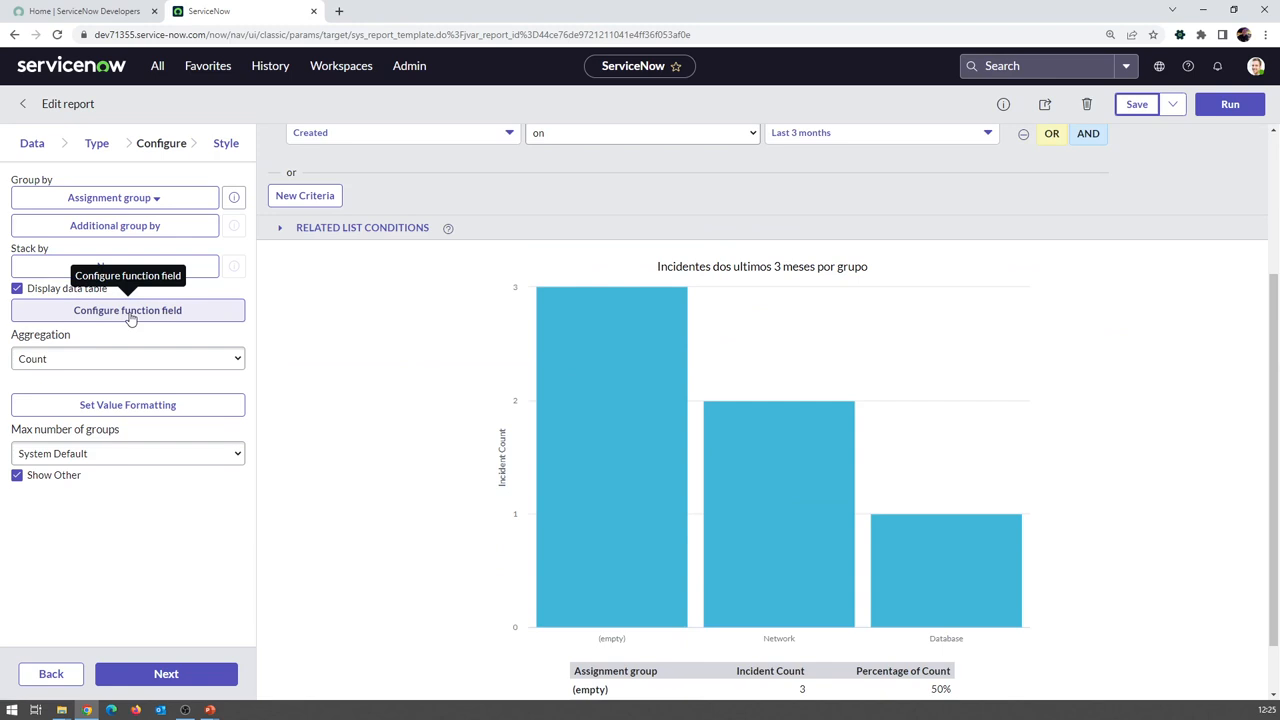
click(130, 312)
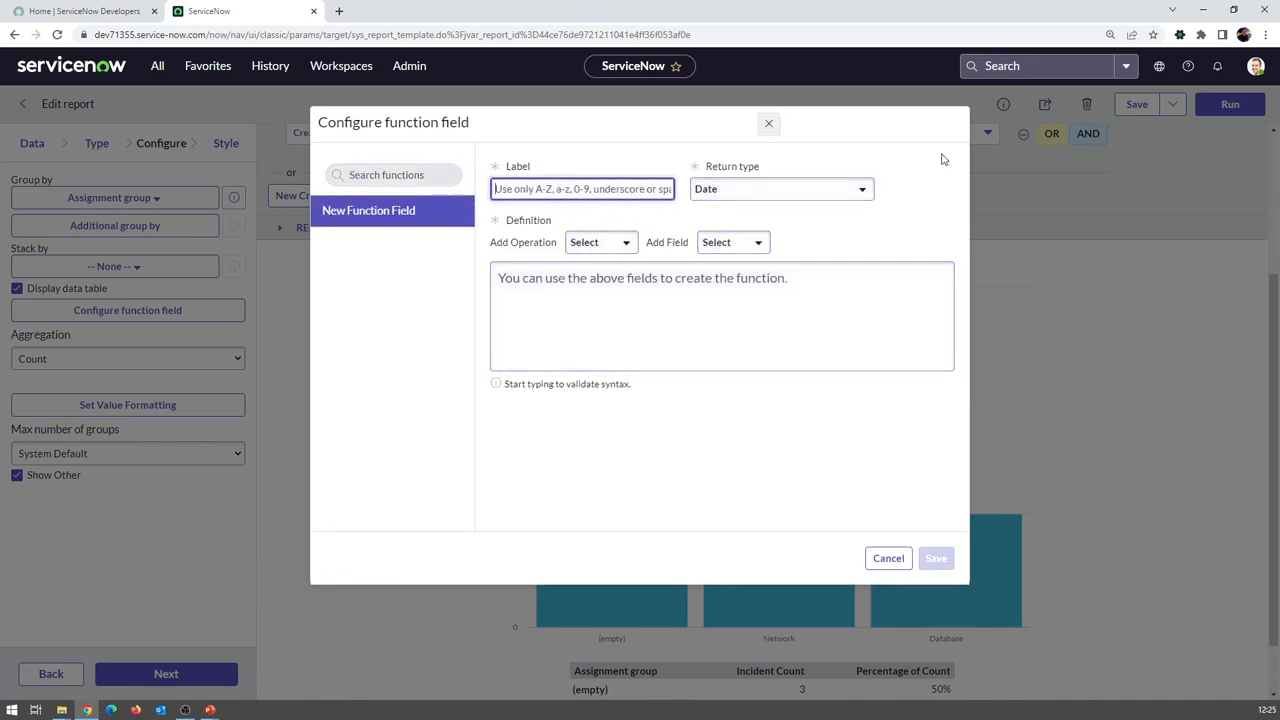
click(767, 125)
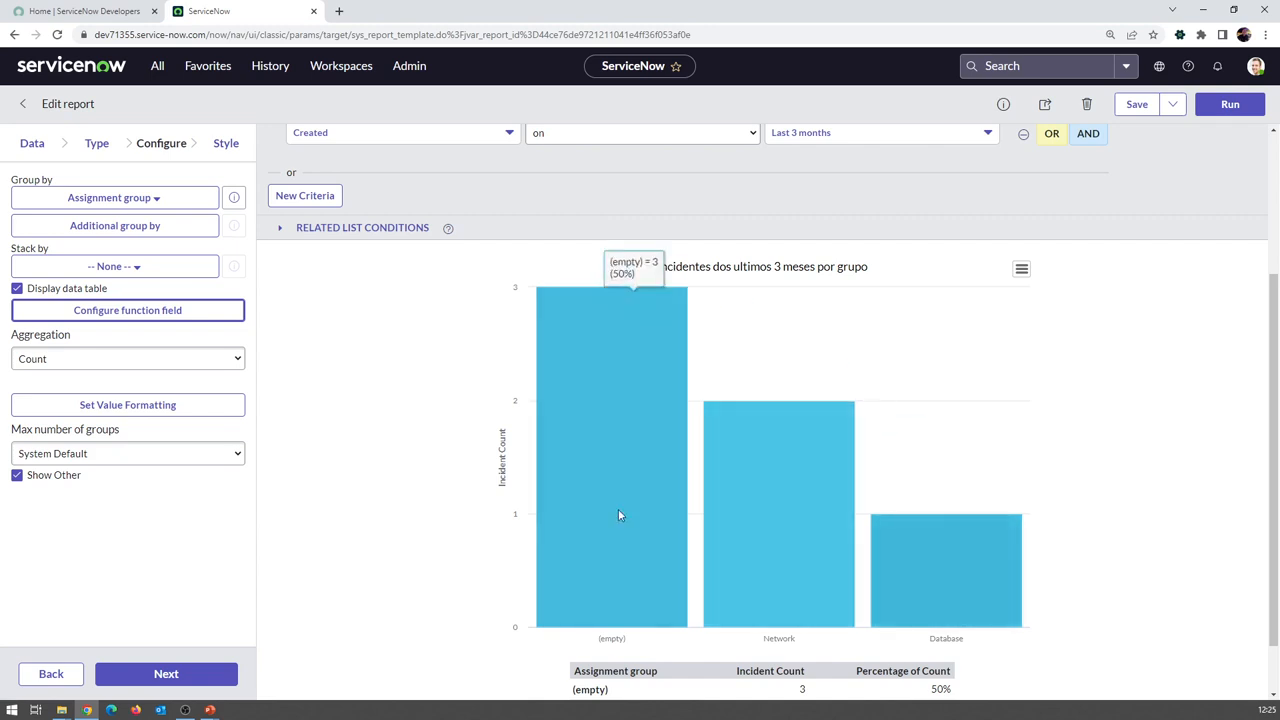
click(134, 360)
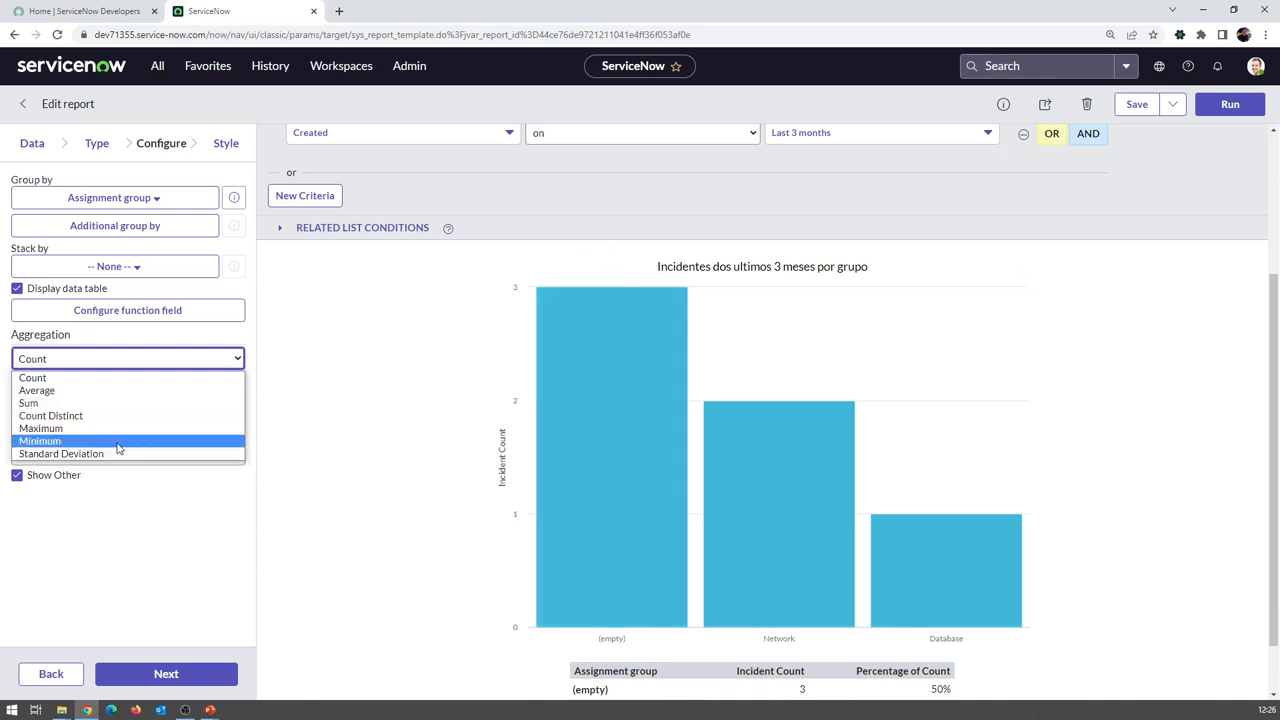
click(309, 432)
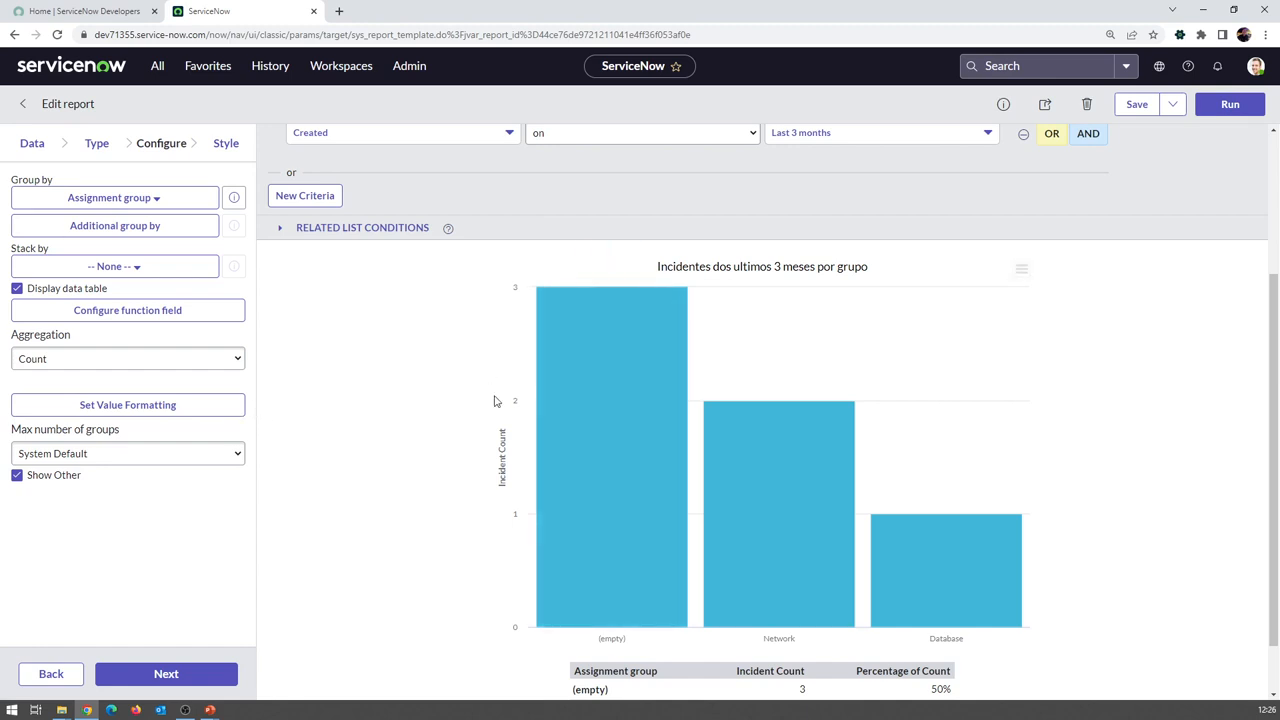
click(118, 410)
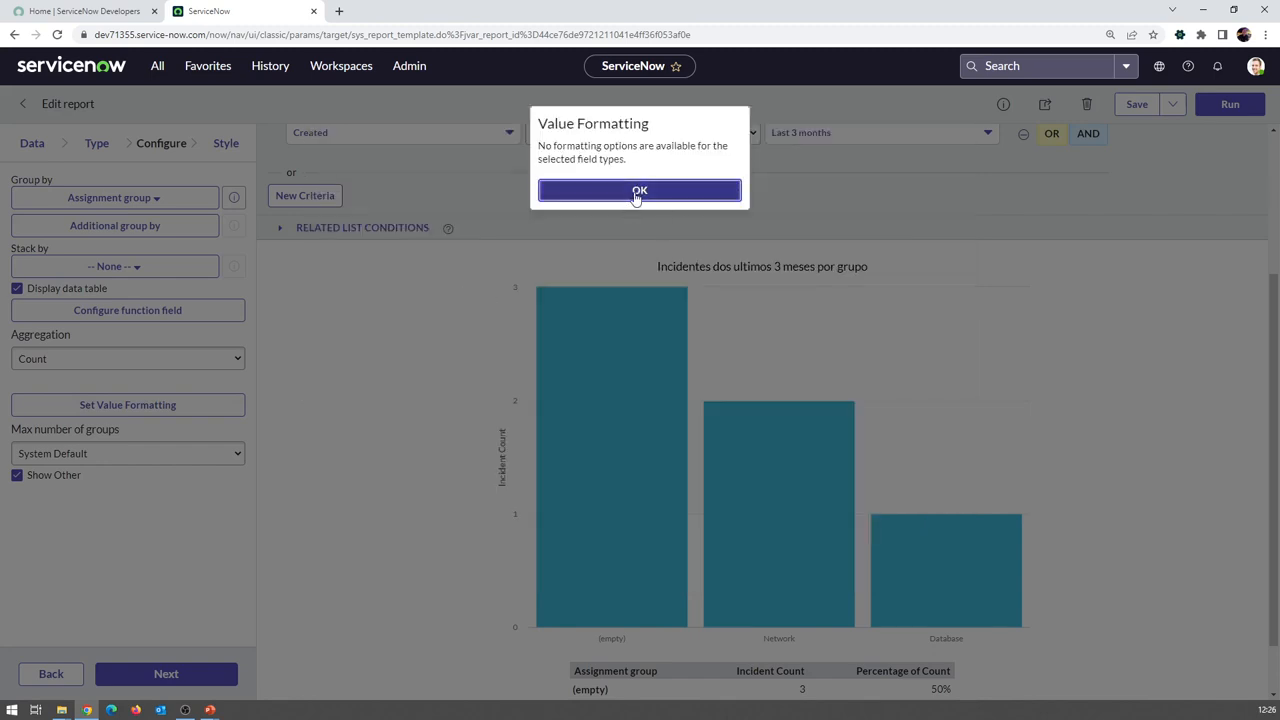
click(639, 191)
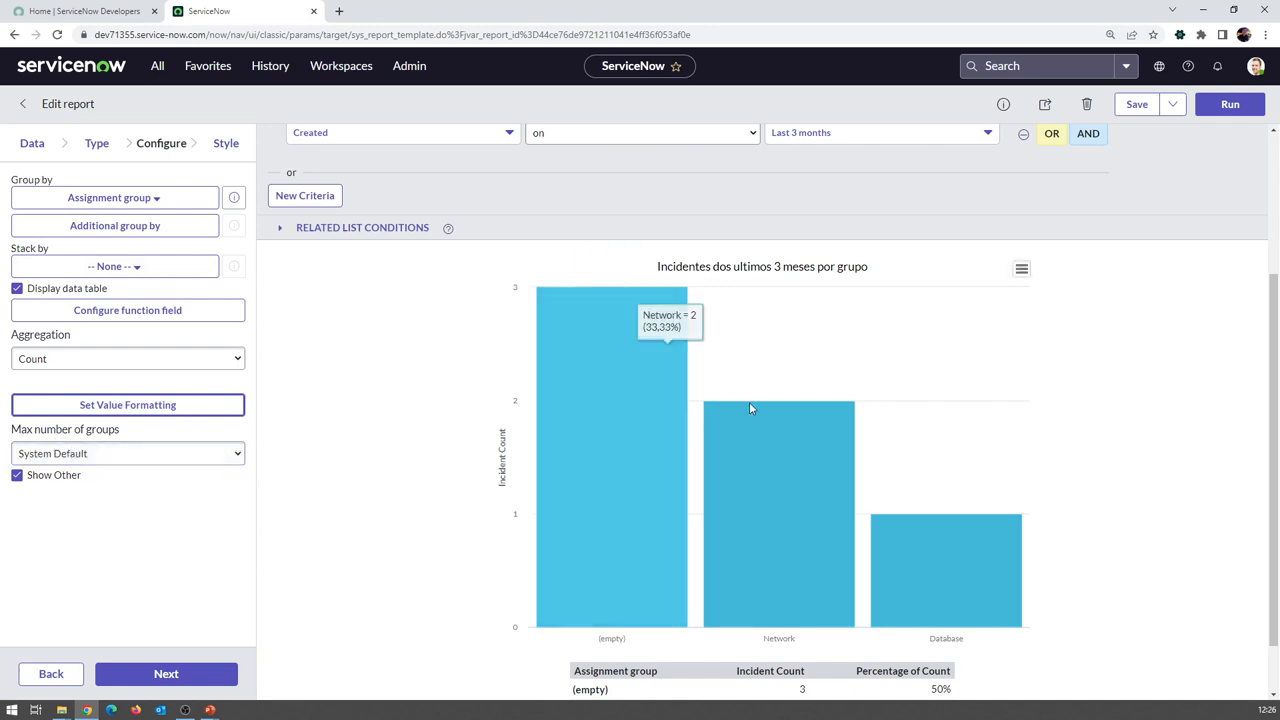
Review Max number of groups options, keeping System Default with Show Other on
click(96, 455)
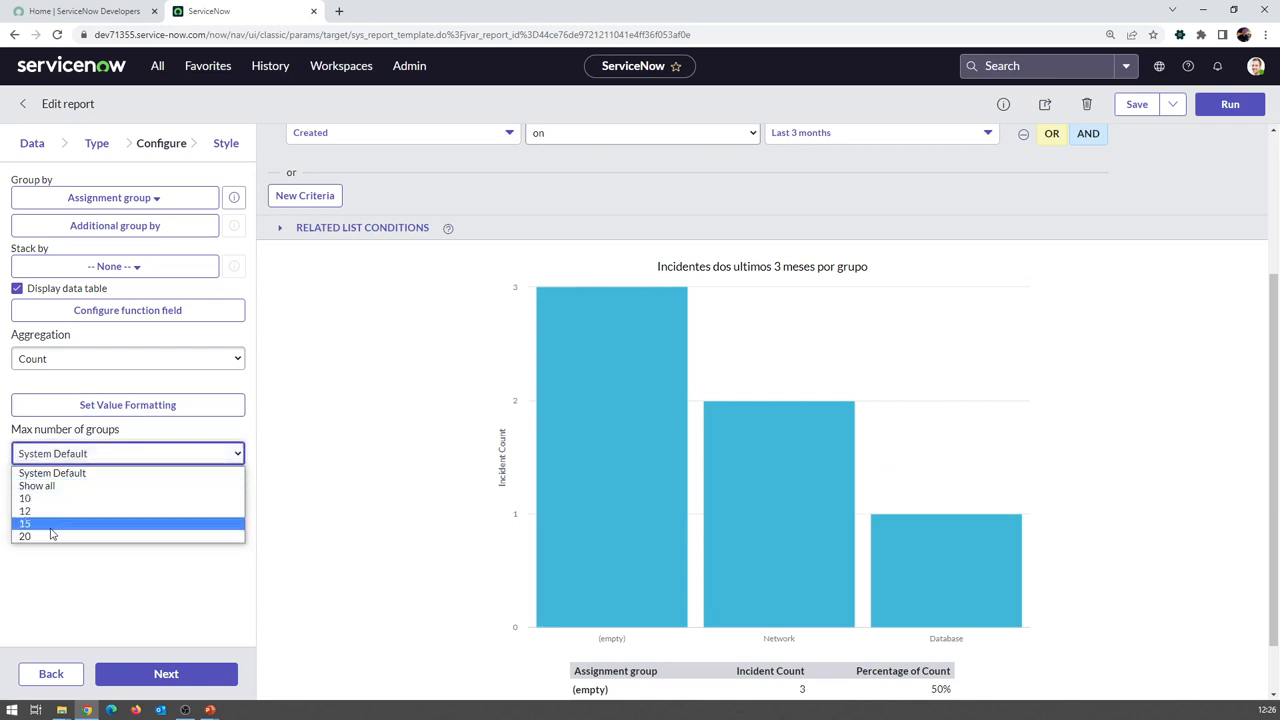
click(297, 447)
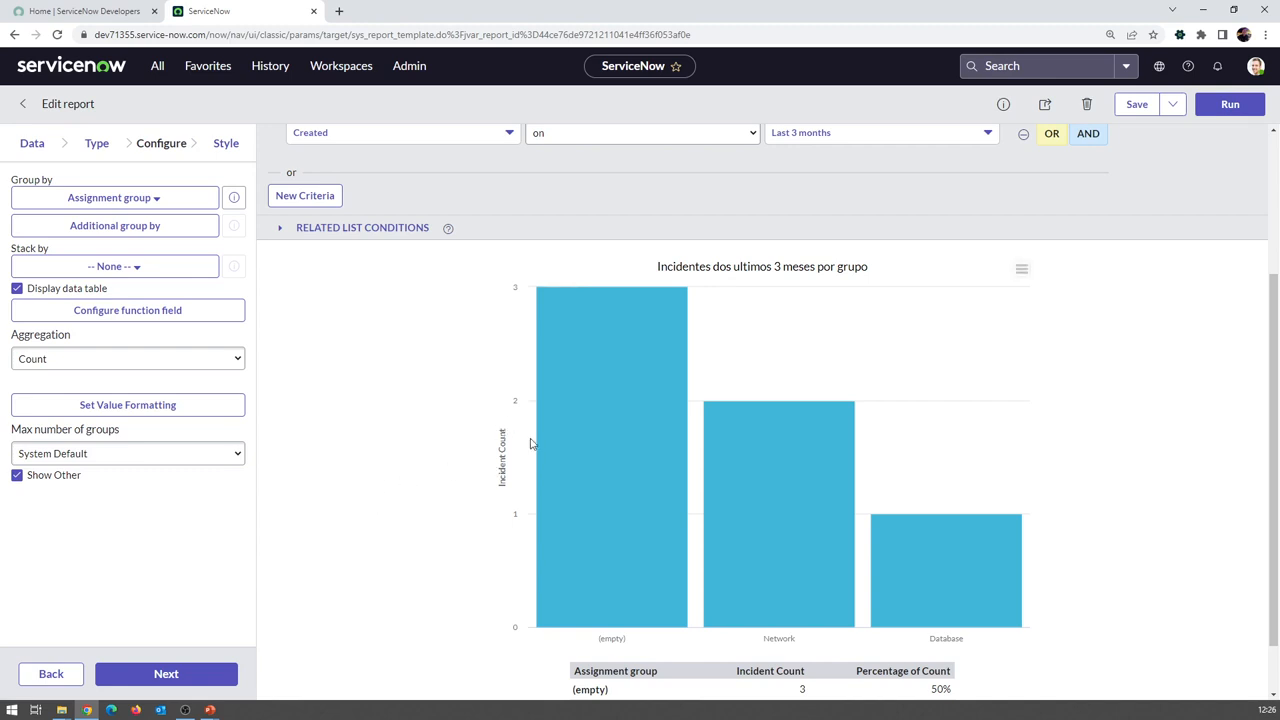
mouse_move(569, 403)
click(60, 455)
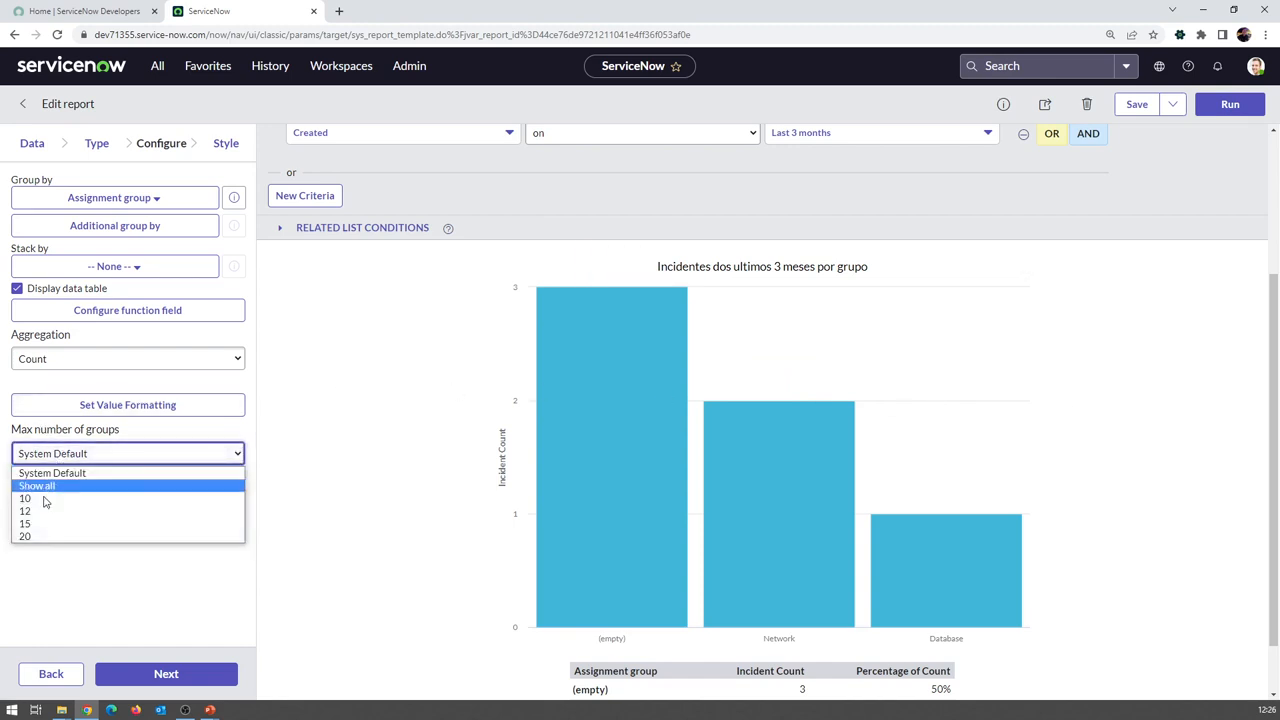
click(312, 544)
click(165, 455)
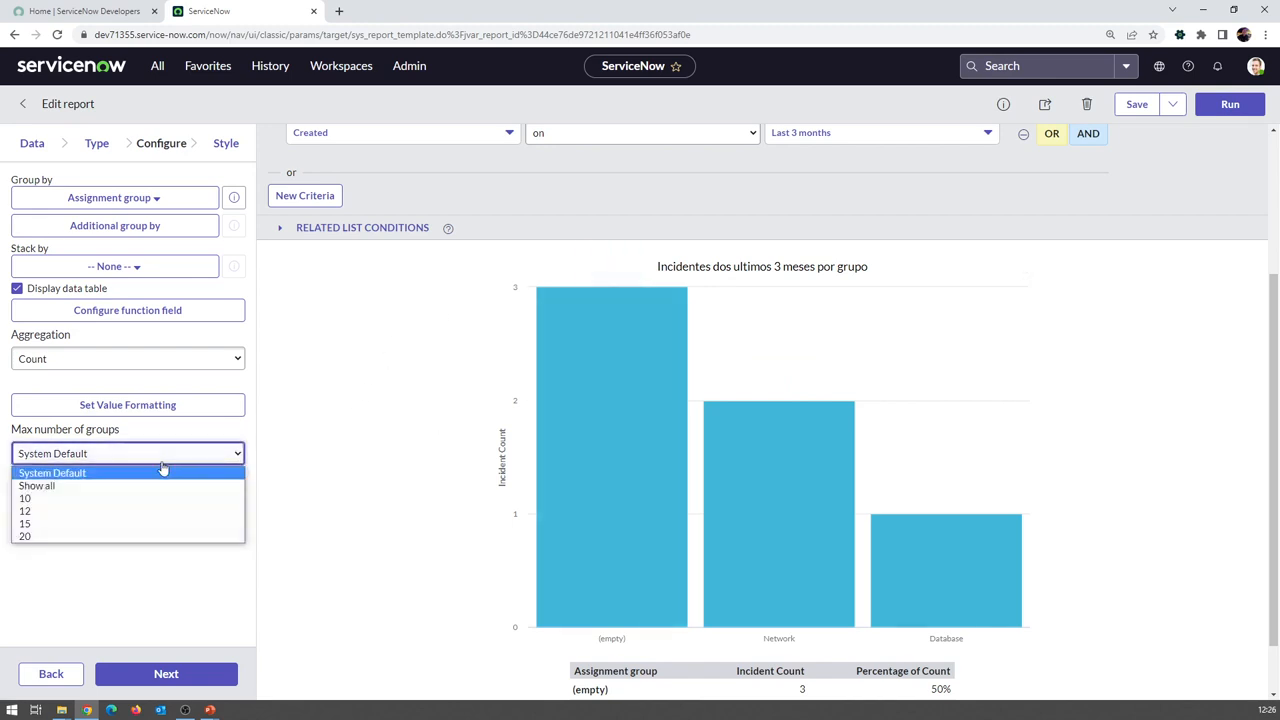
click(348, 494)
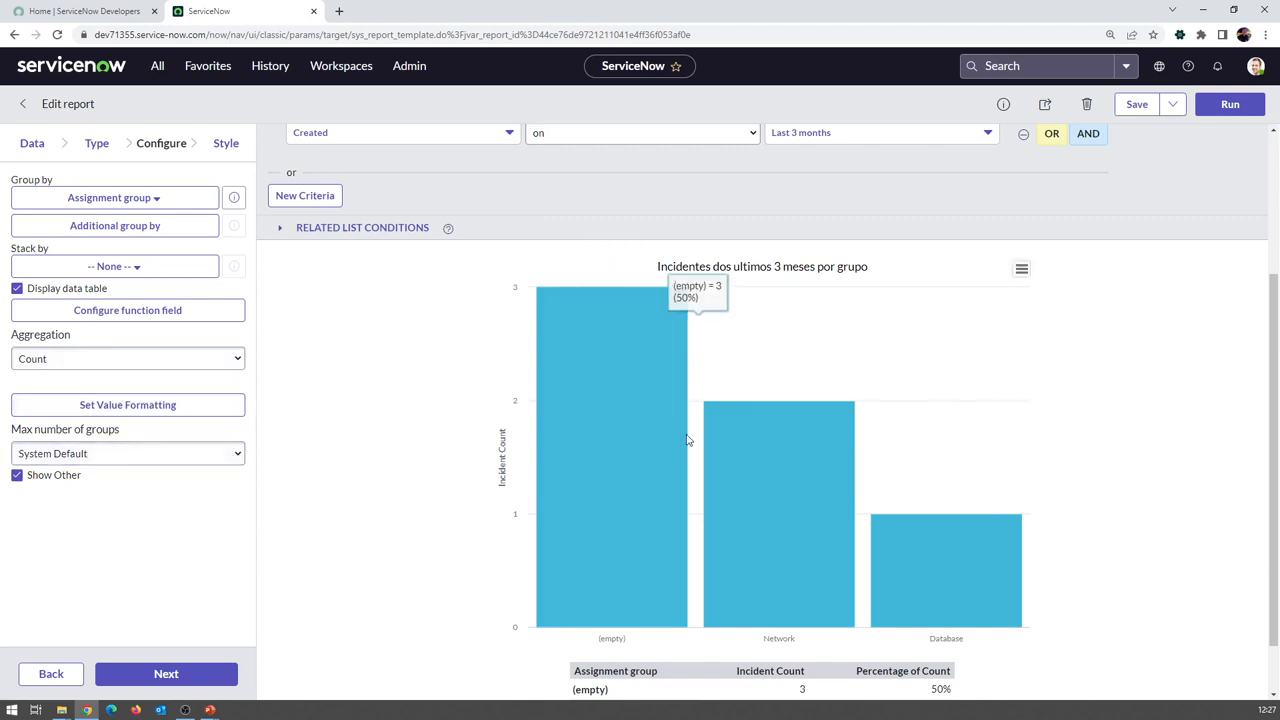
On the Style step, preview the chart with the Greens dark to light palette
click(226, 145)
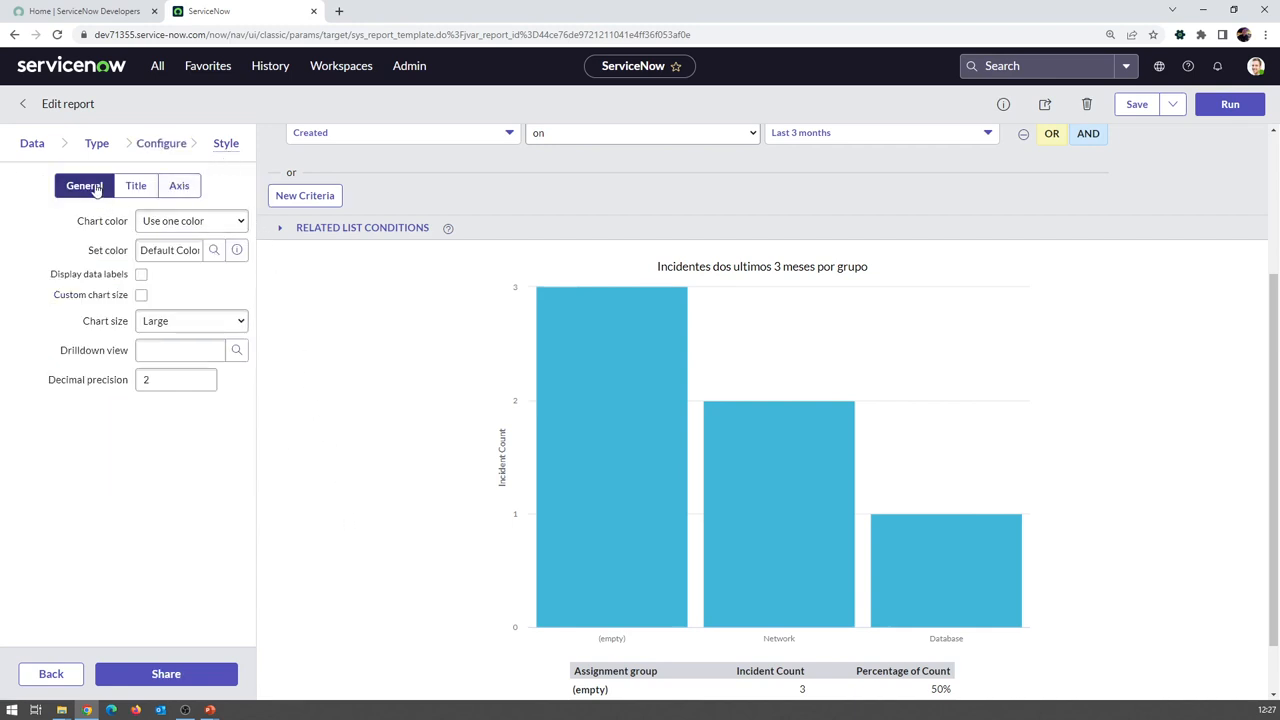
click(160, 228)
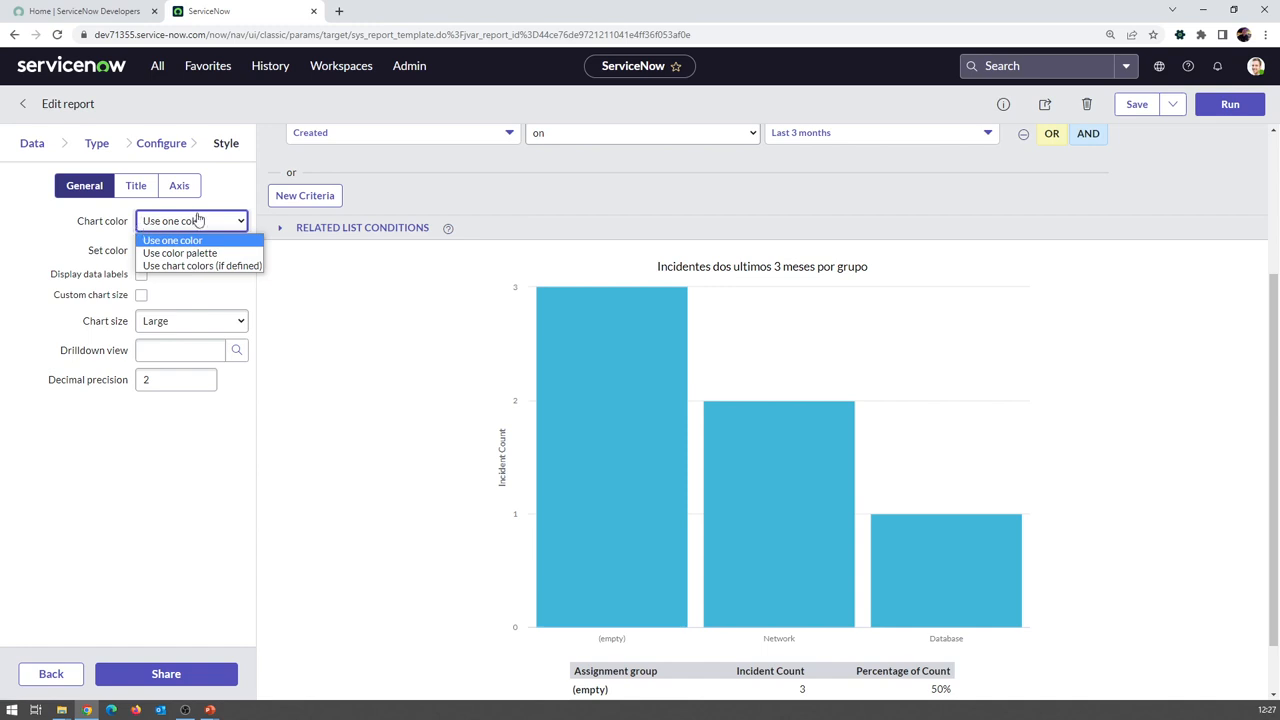
click(196, 256)
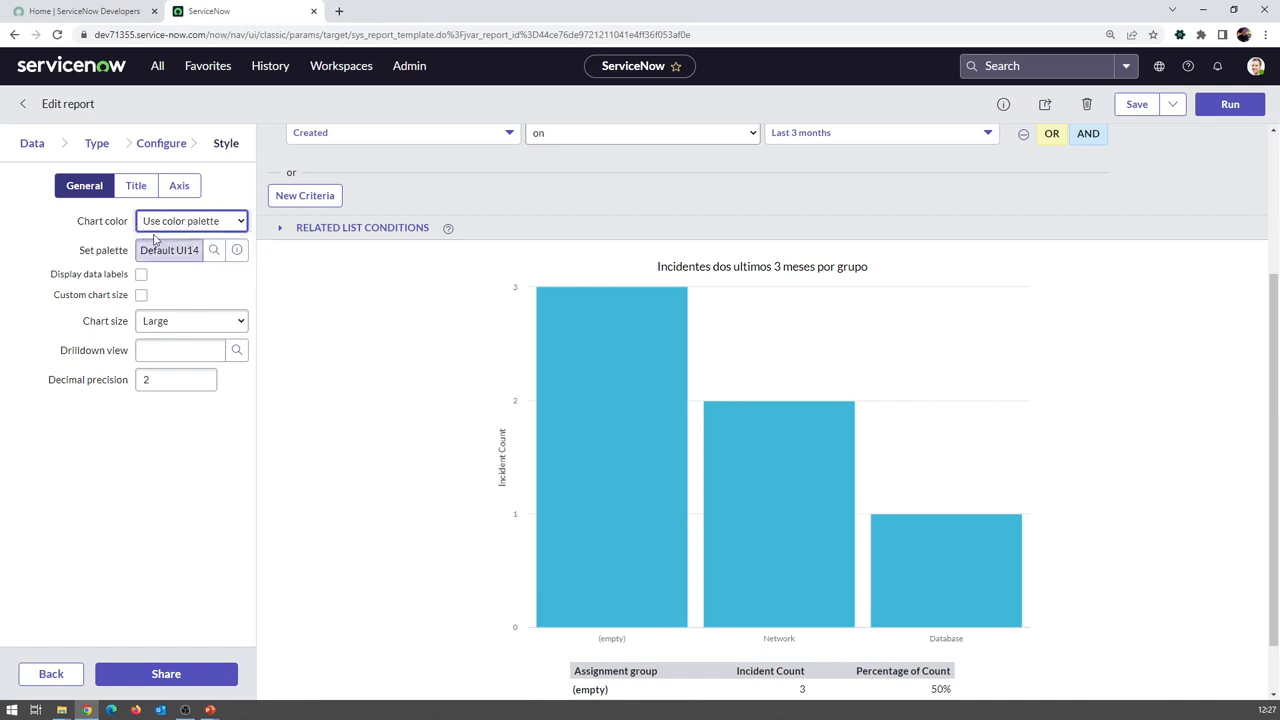
click(214, 250)
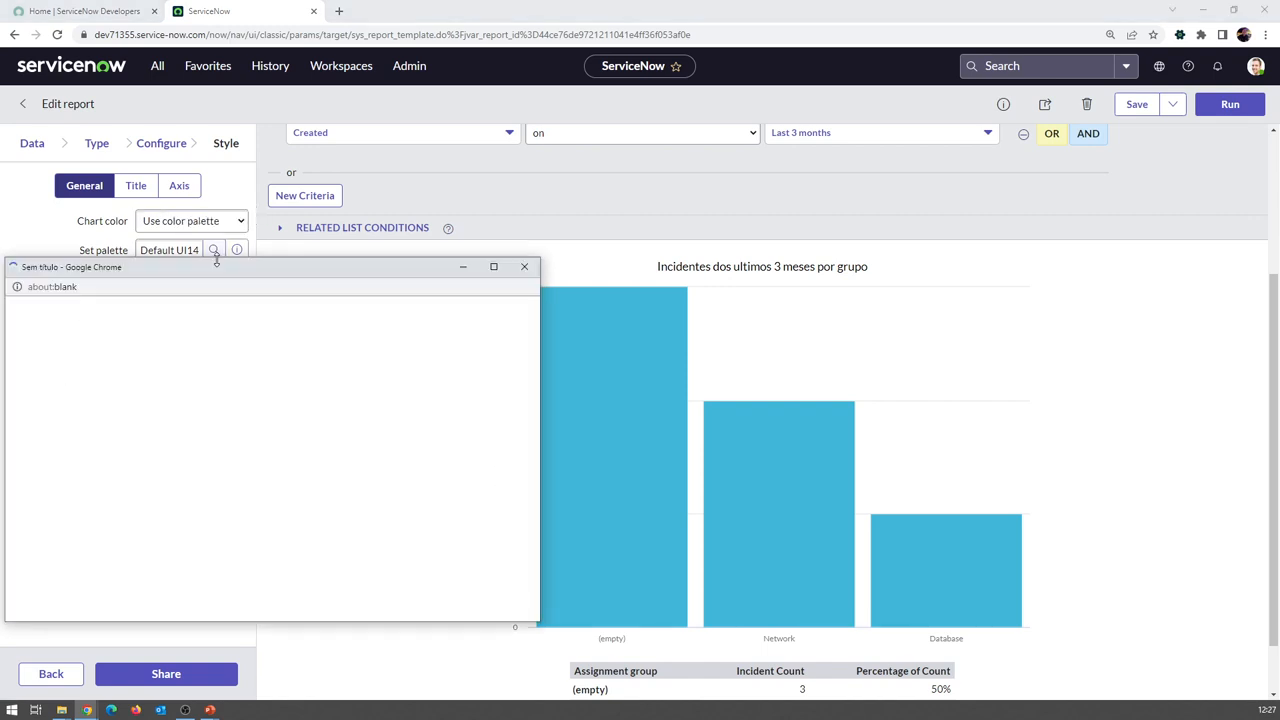
scroll(129, 414, down, 3)
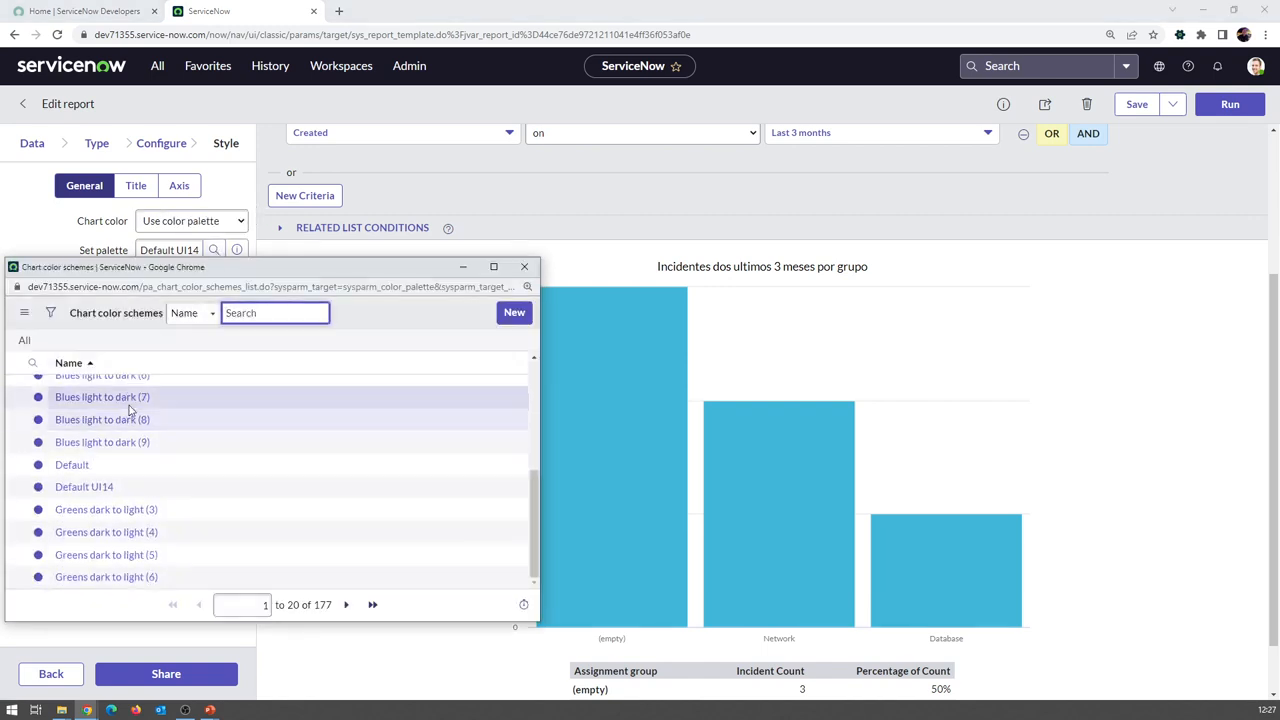
click(96, 510)
click(1230, 104)
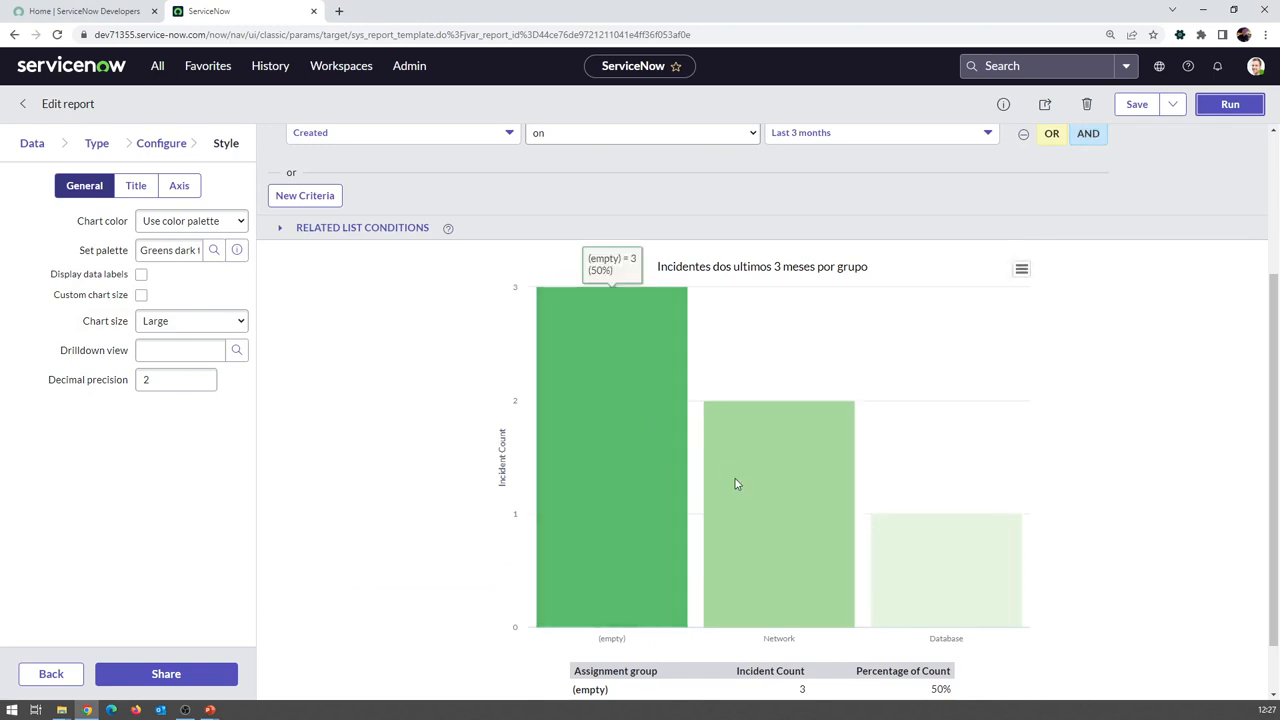
Set Chart color back to Use one color and rerun, briefly trying chart colors
click(222, 221)
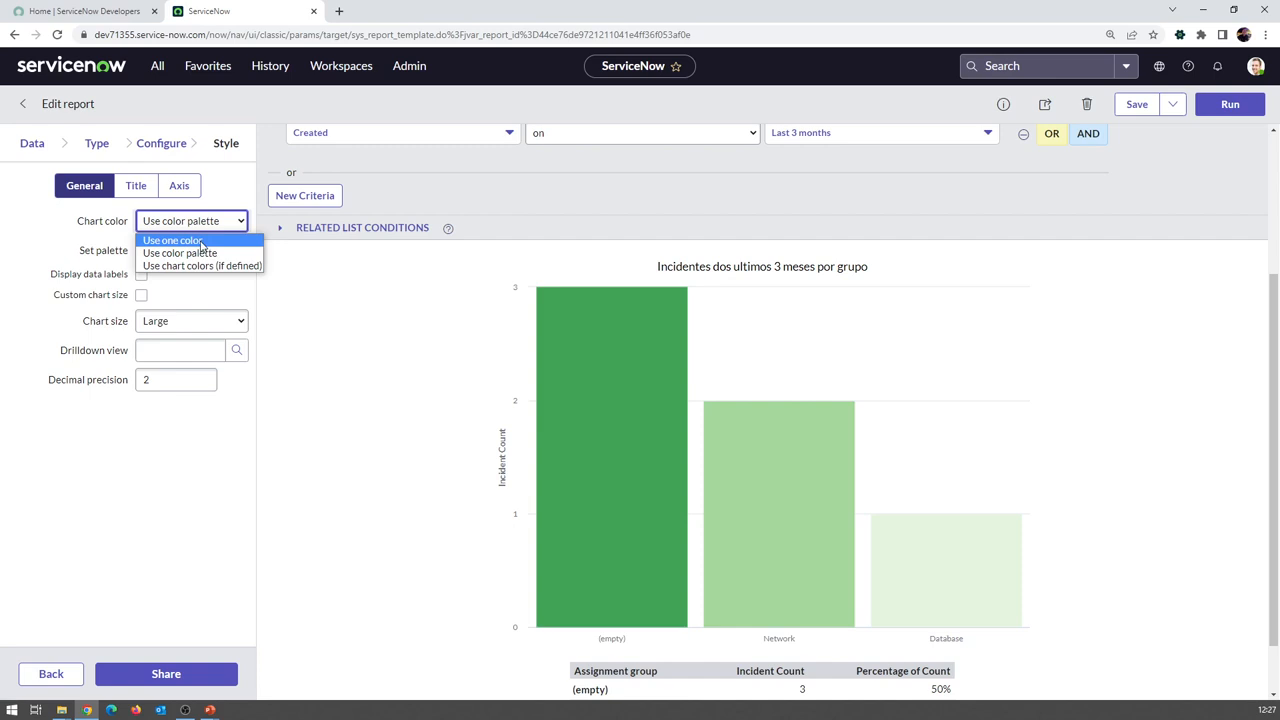
click(201, 241)
click(1229, 105)
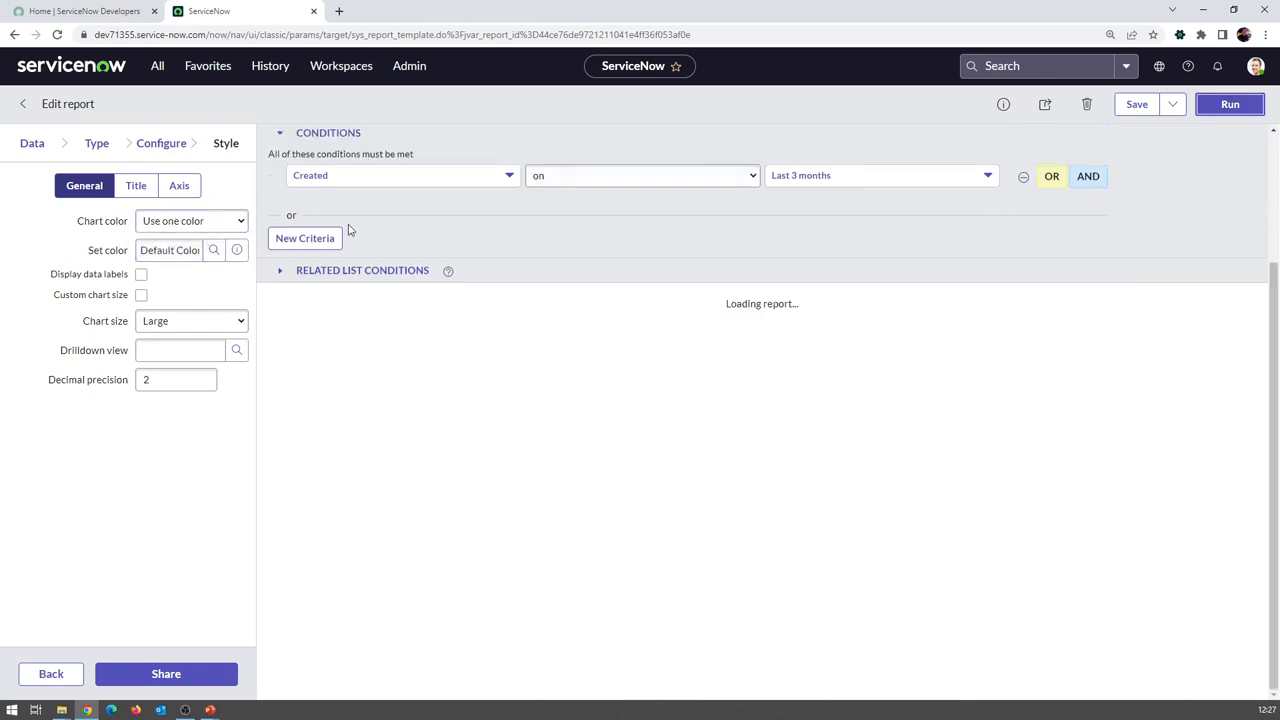
click(240, 222)
click(201, 266)
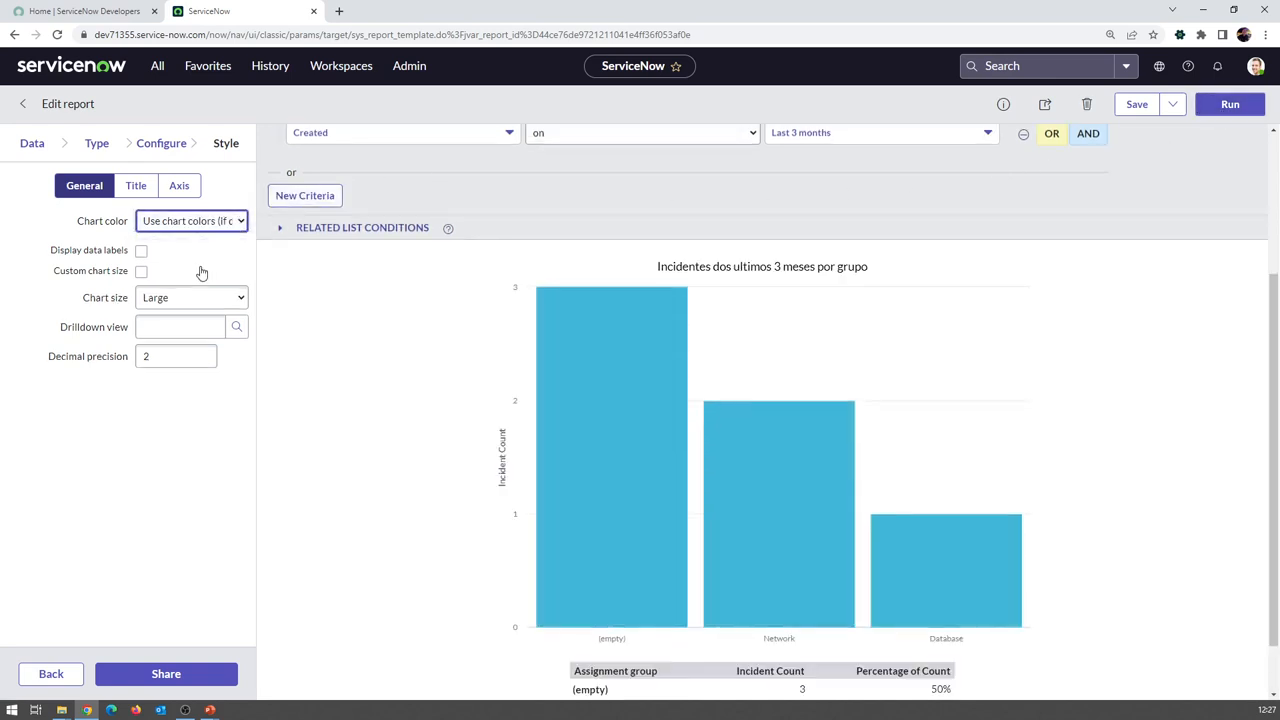
click(189, 224)
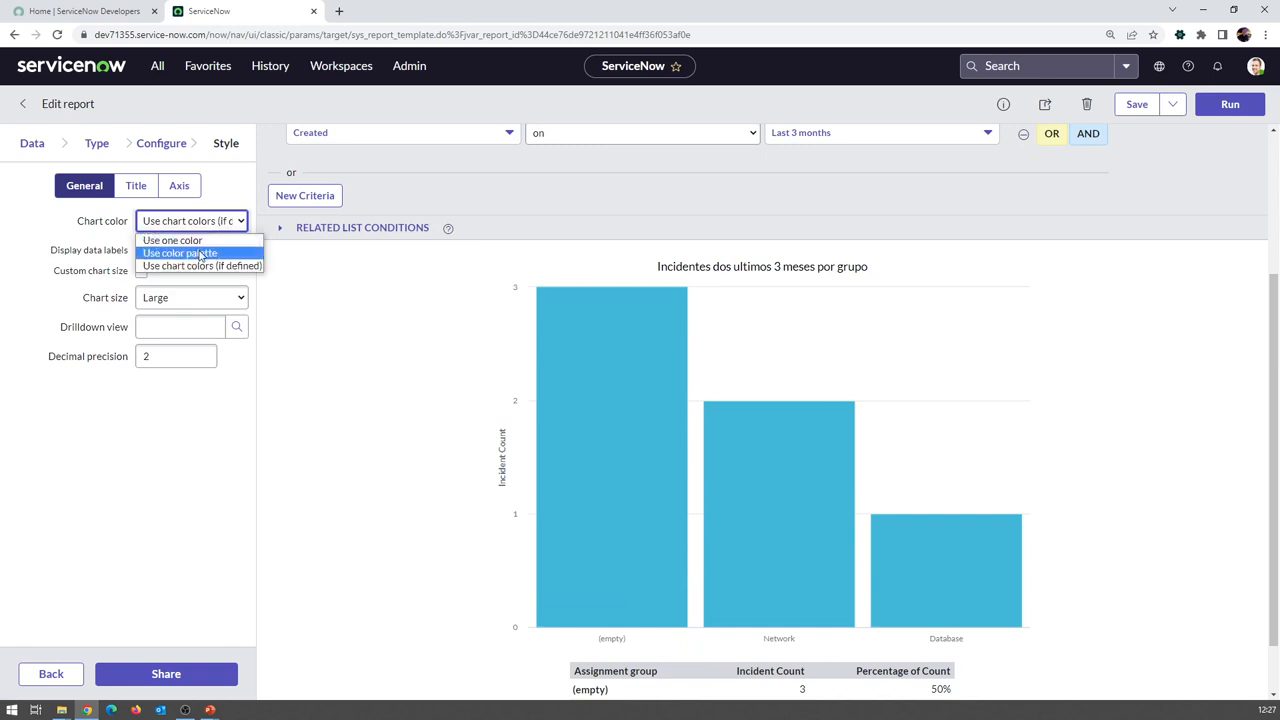
click(206, 242)
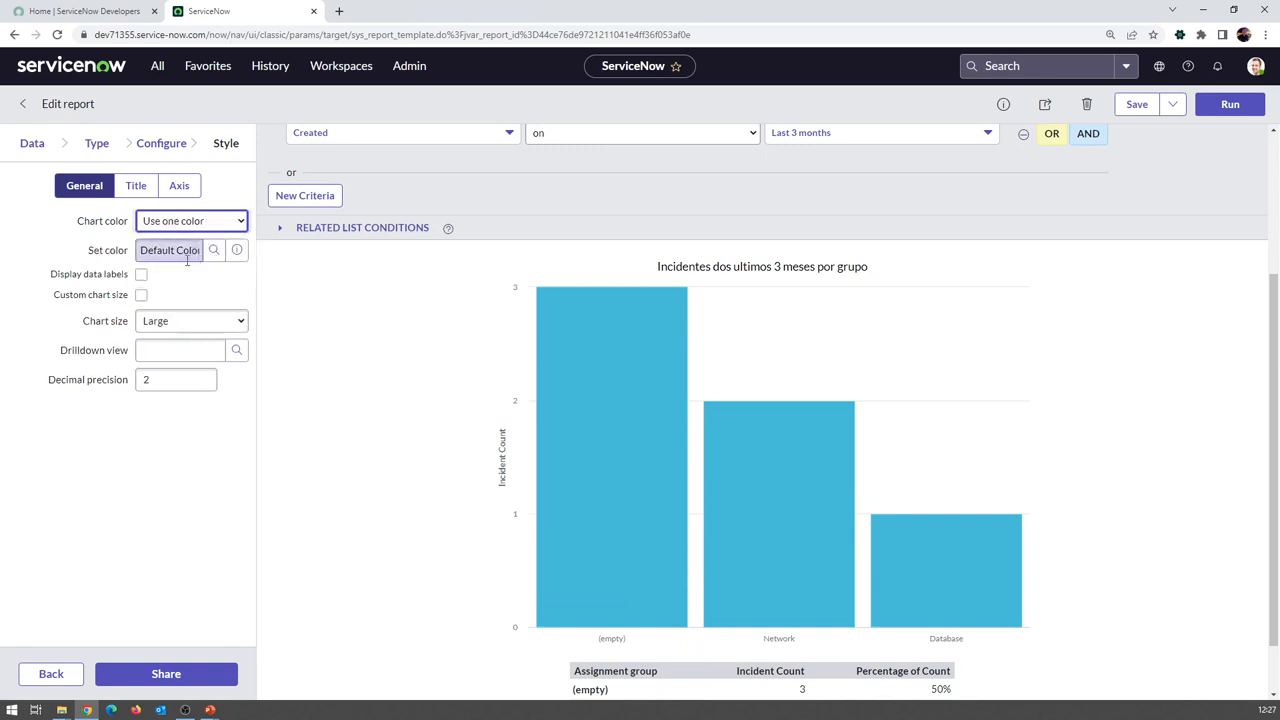
Cycle through the Chart color options, leaving it on Use one color, Default Color
click(184, 222)
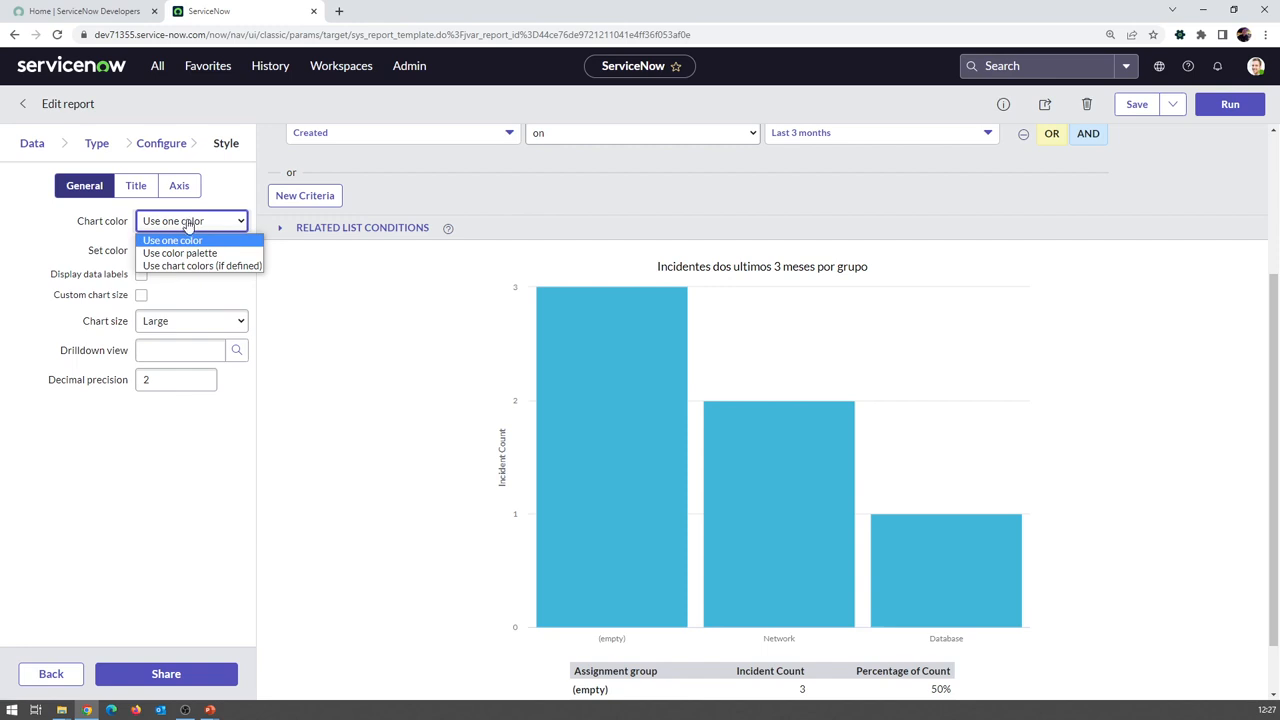
click(186, 290)
click(184, 224)
click(181, 253)
click(180, 224)
click(152, 260)
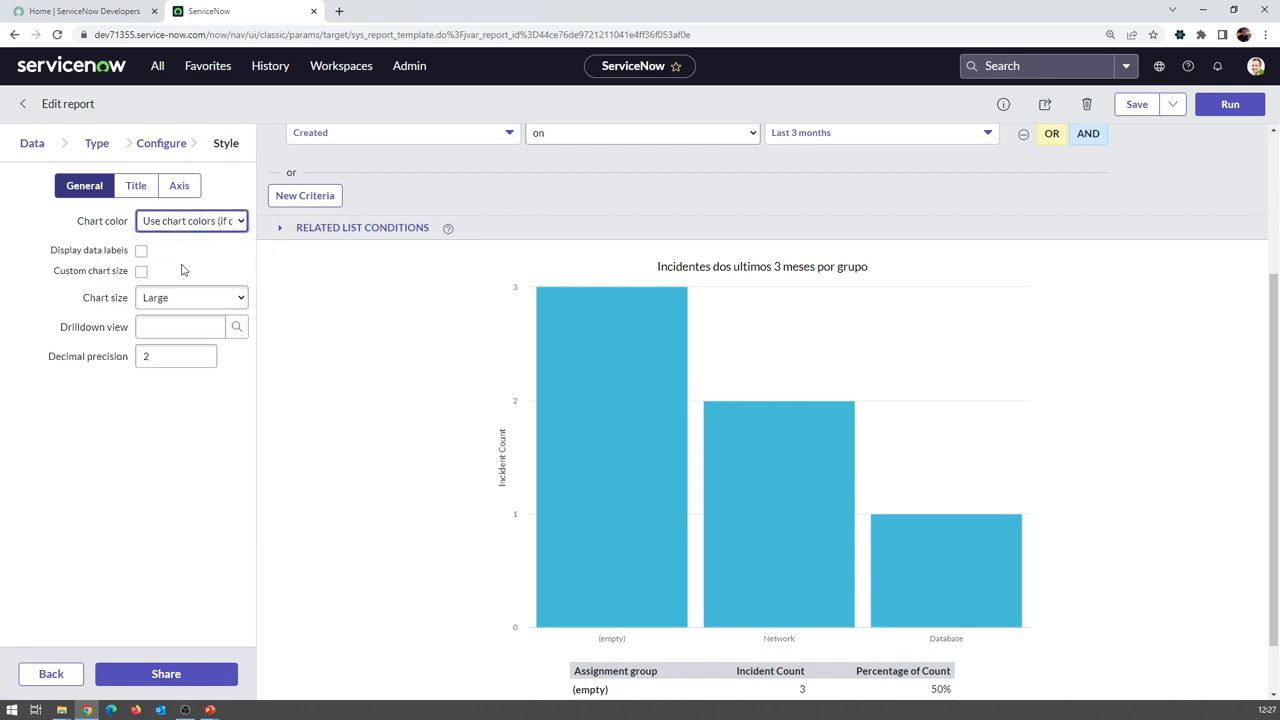
click(188, 226)
Return to a single chart colour, add data labels centred in each bar (3, 2, 1), and save
click(182, 240)
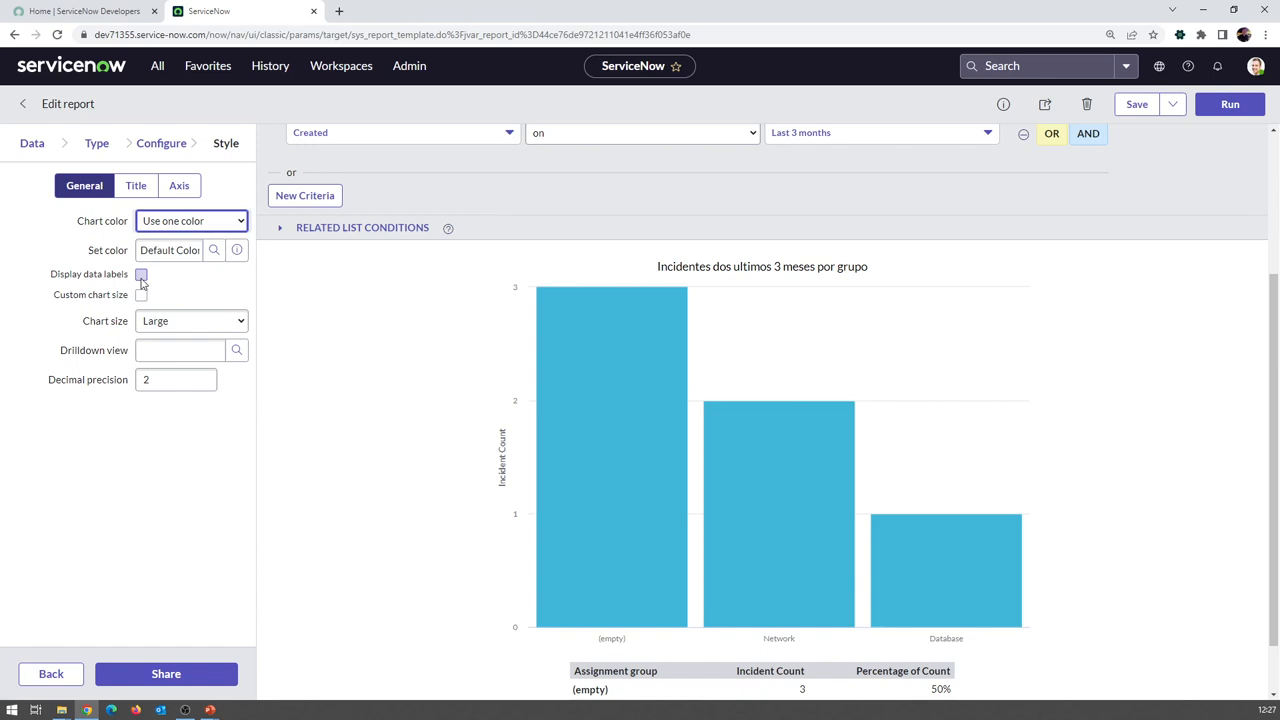
mouse_move(638, 345)
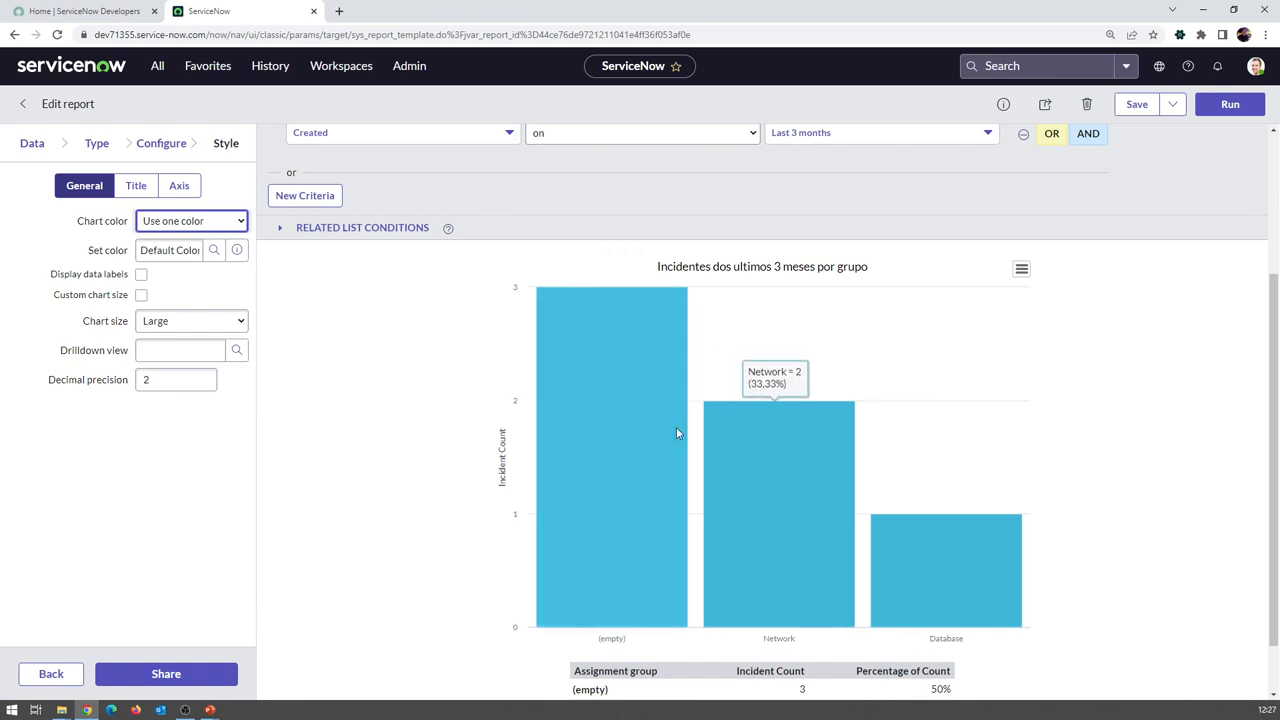
click(143, 275)
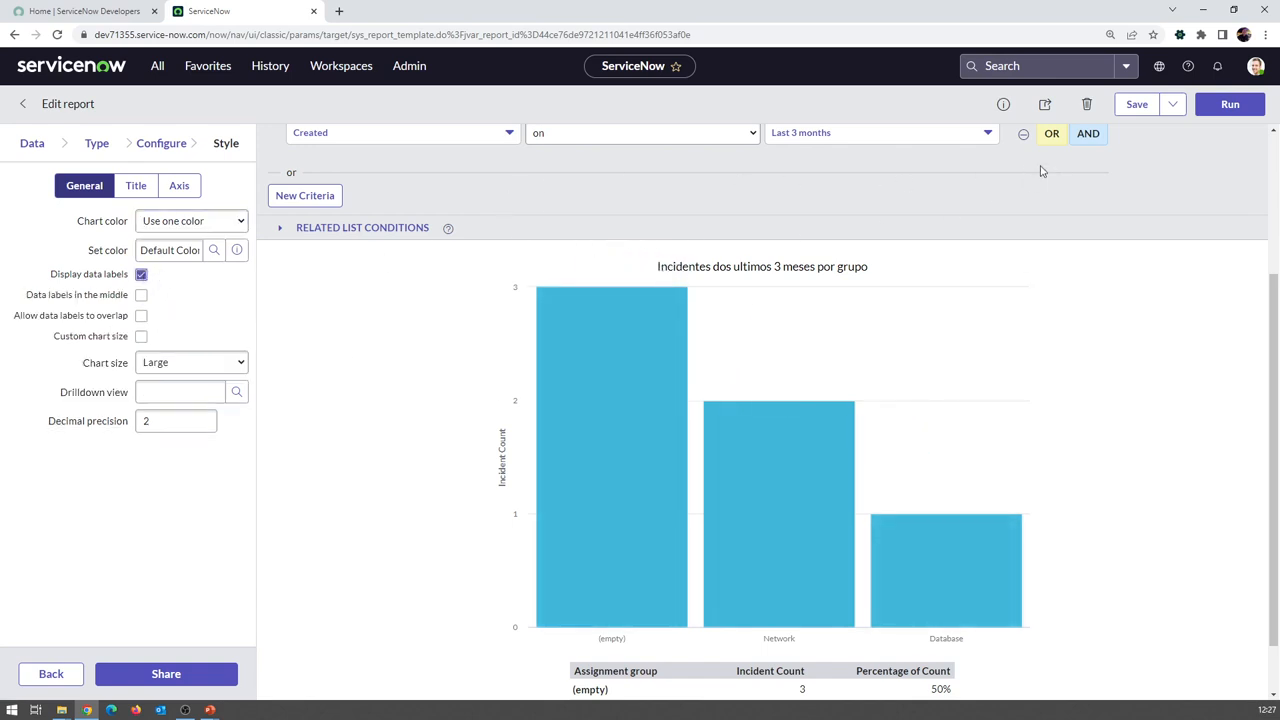
click(1228, 106)
click(1140, 105)
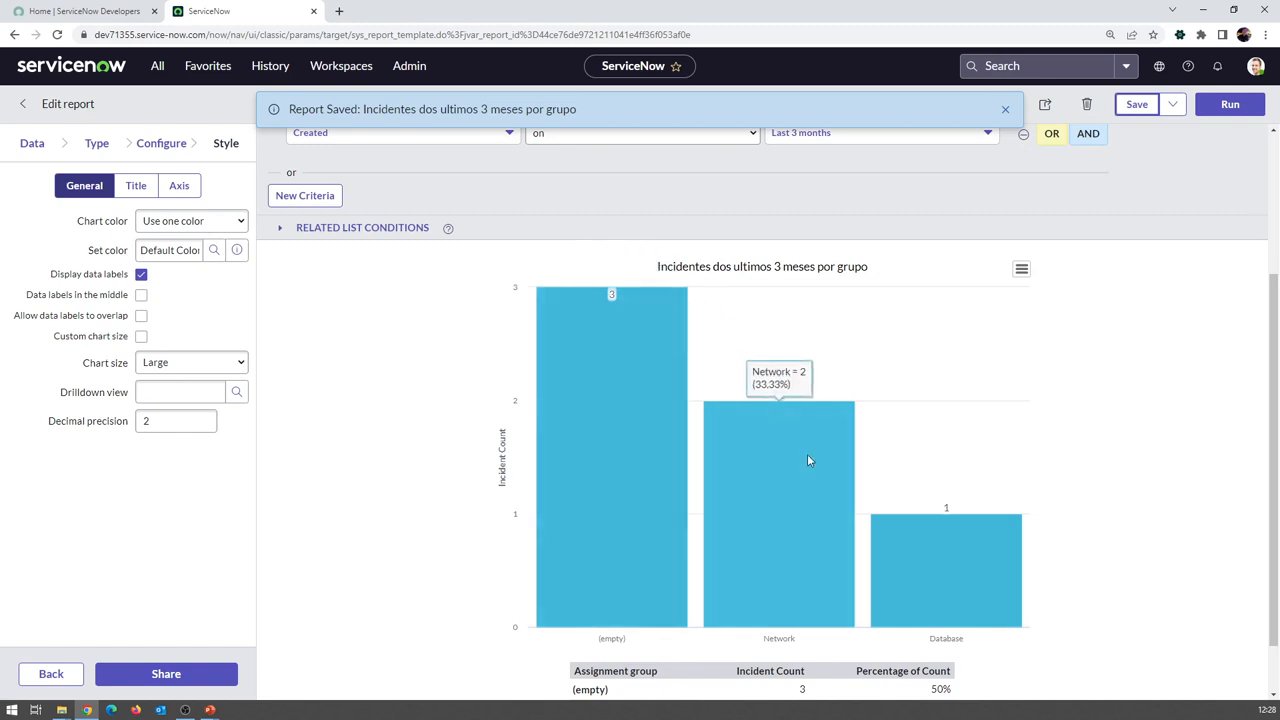
click(142, 297)
click(1135, 112)
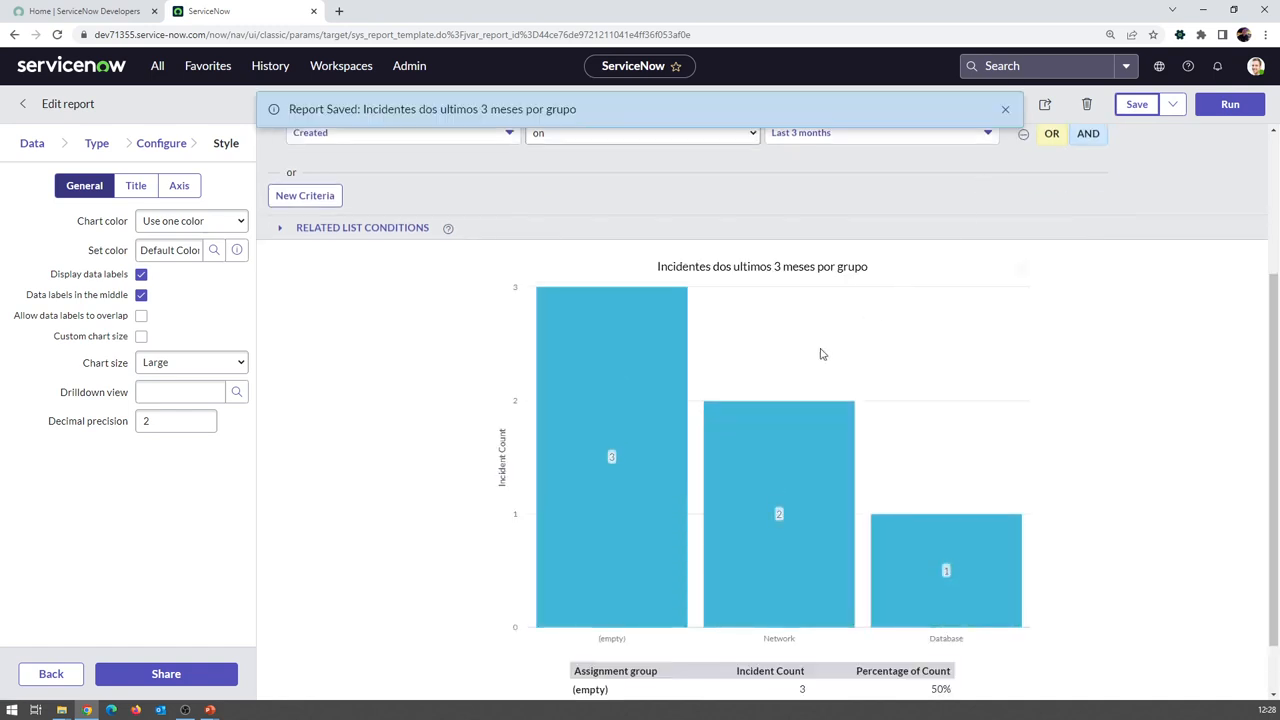
mouse_move(925, 564)
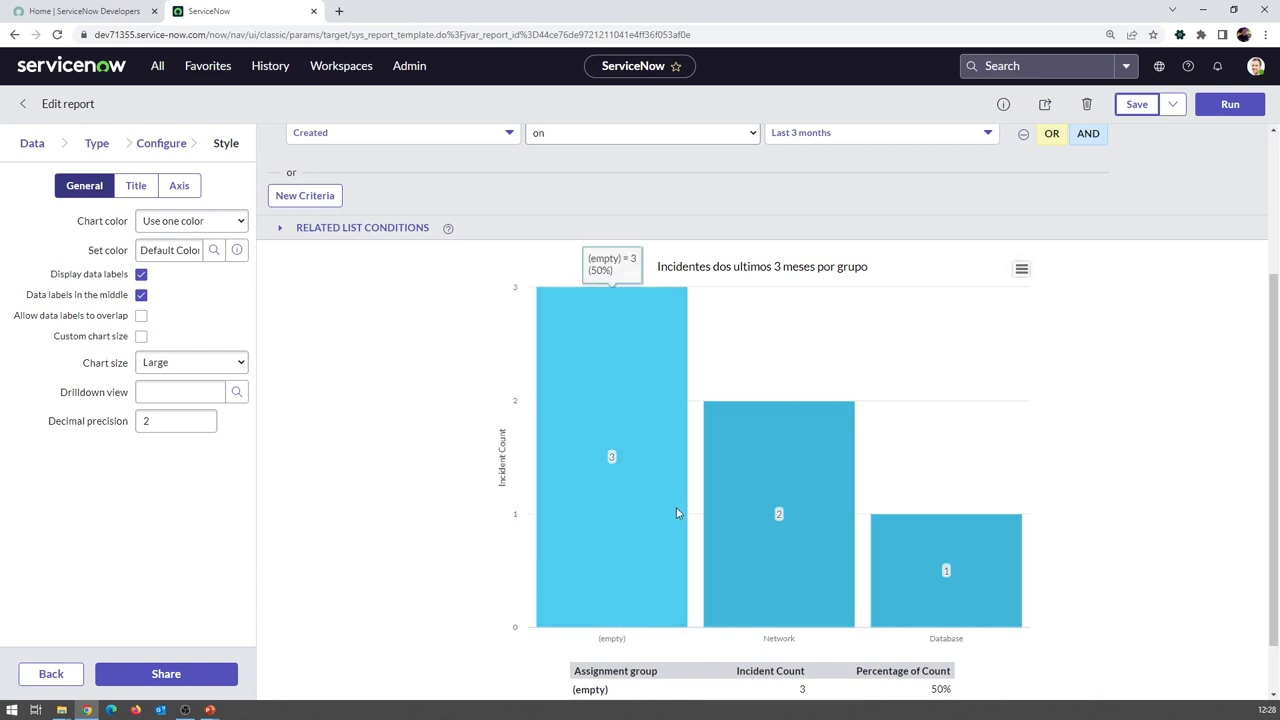
Toggle custom chart size off again and keep the preset chart size Large
click(142, 337)
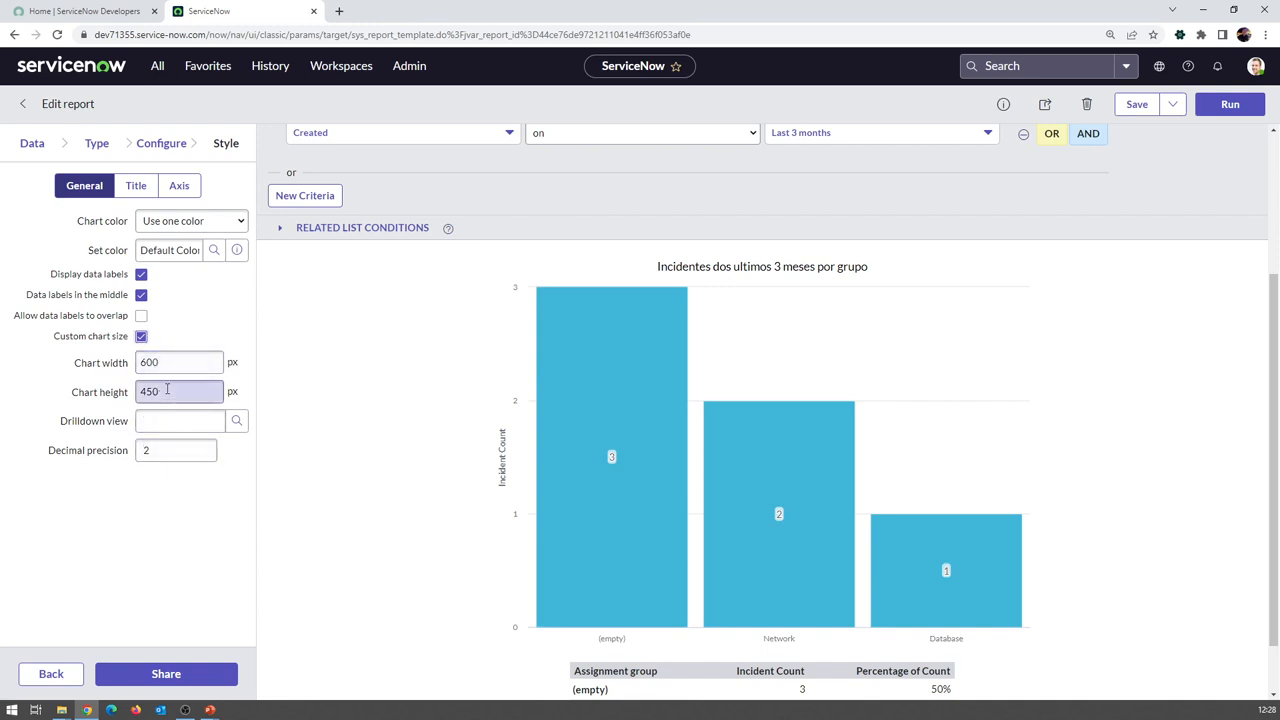
click(142, 337)
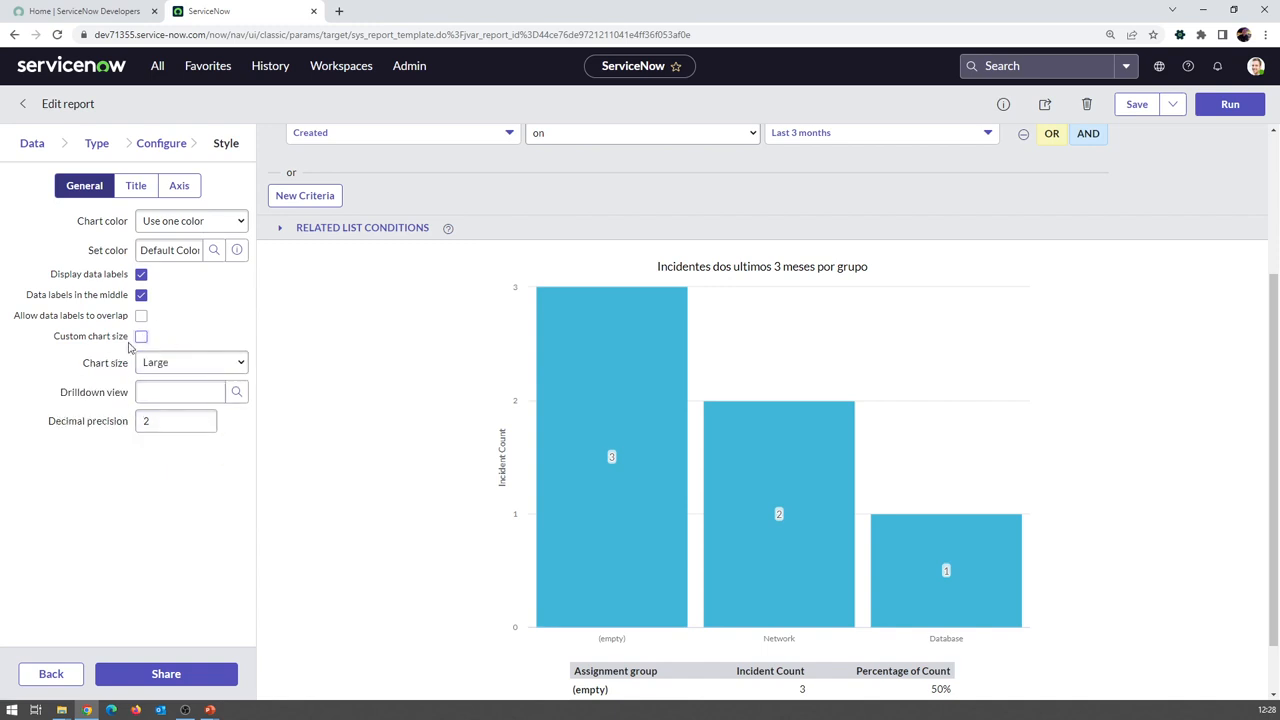
click(160, 365)
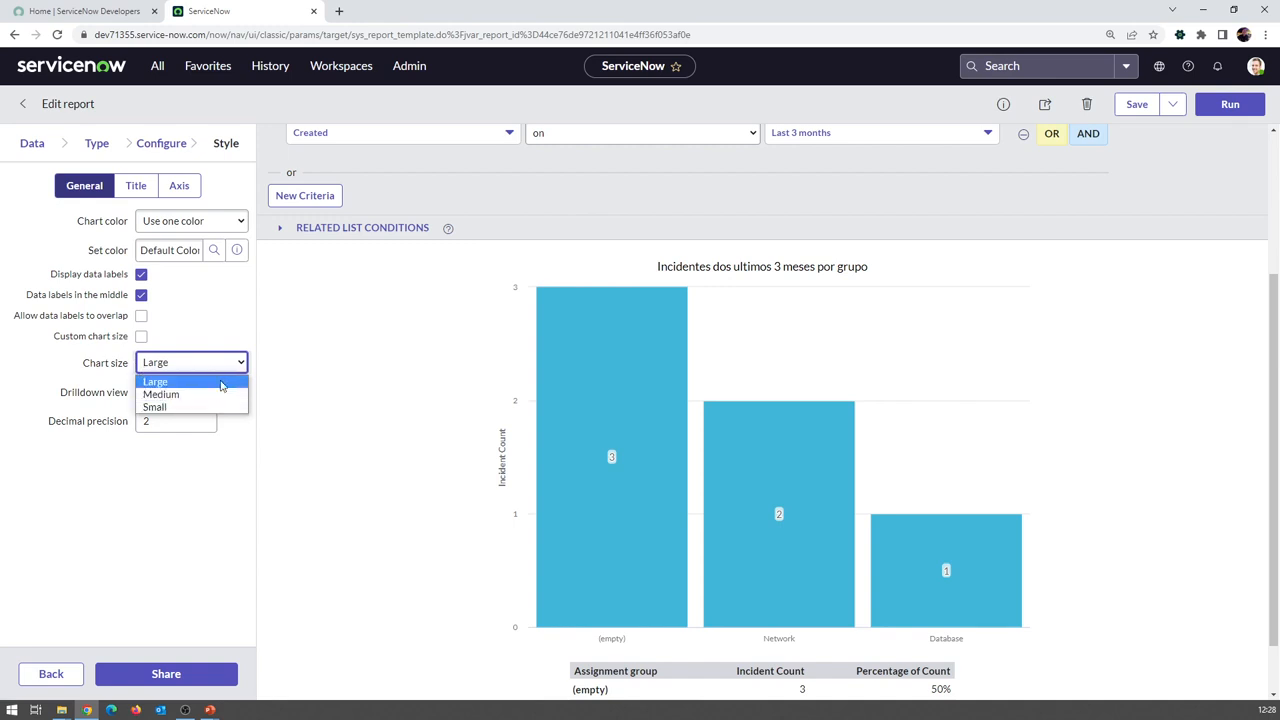
click(45, 374)
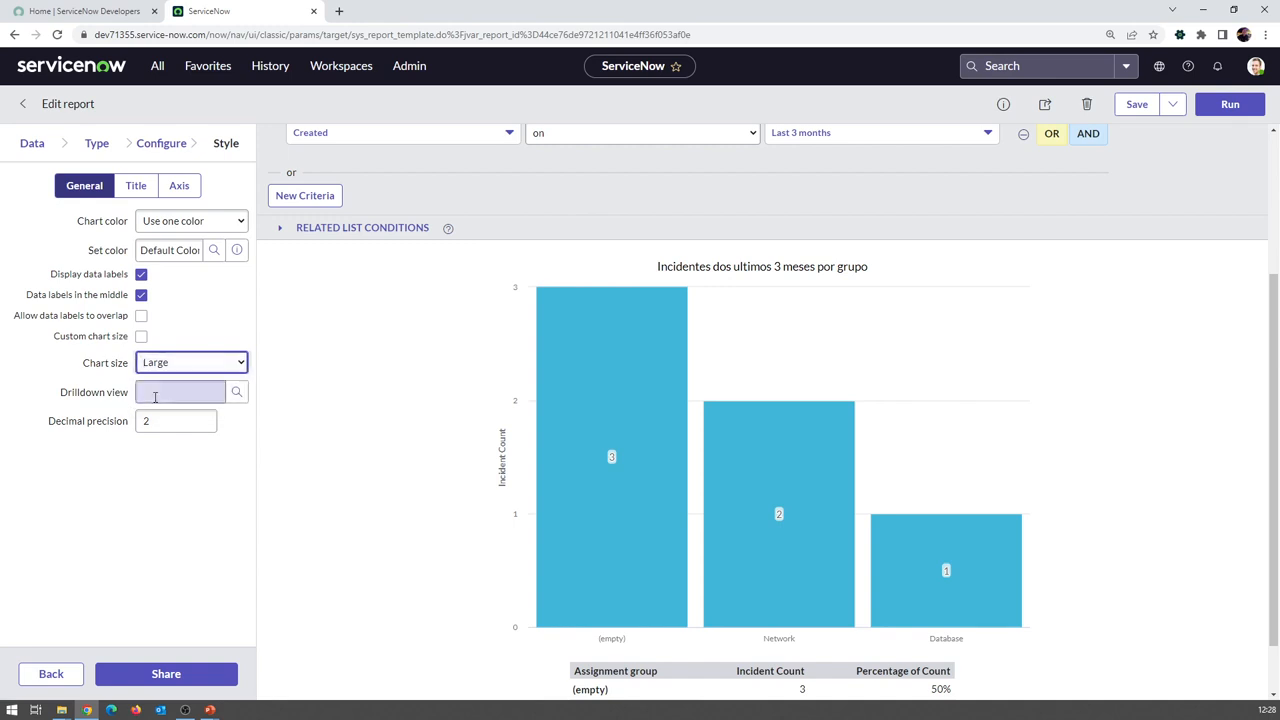
Save with Activity as the drilldown view, then clear the drilldown view and save again
click(233, 394)
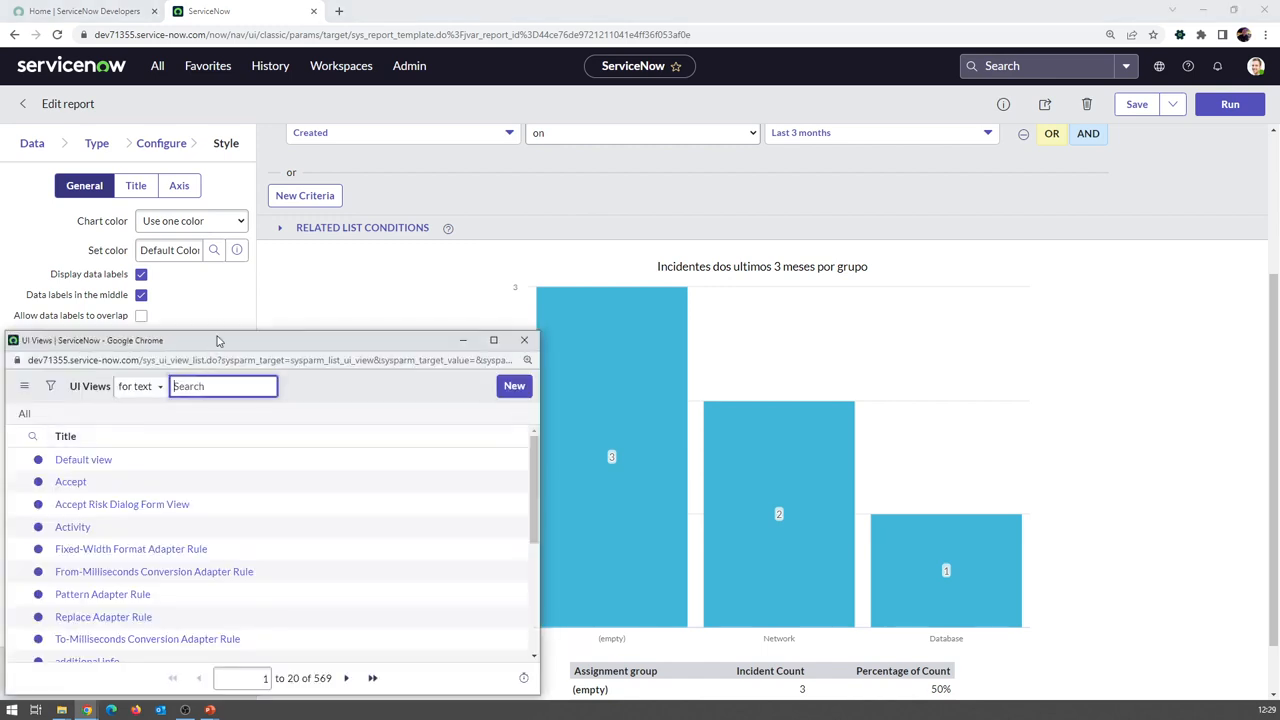
drag(213, 350, 308, 287)
click(157, 471)
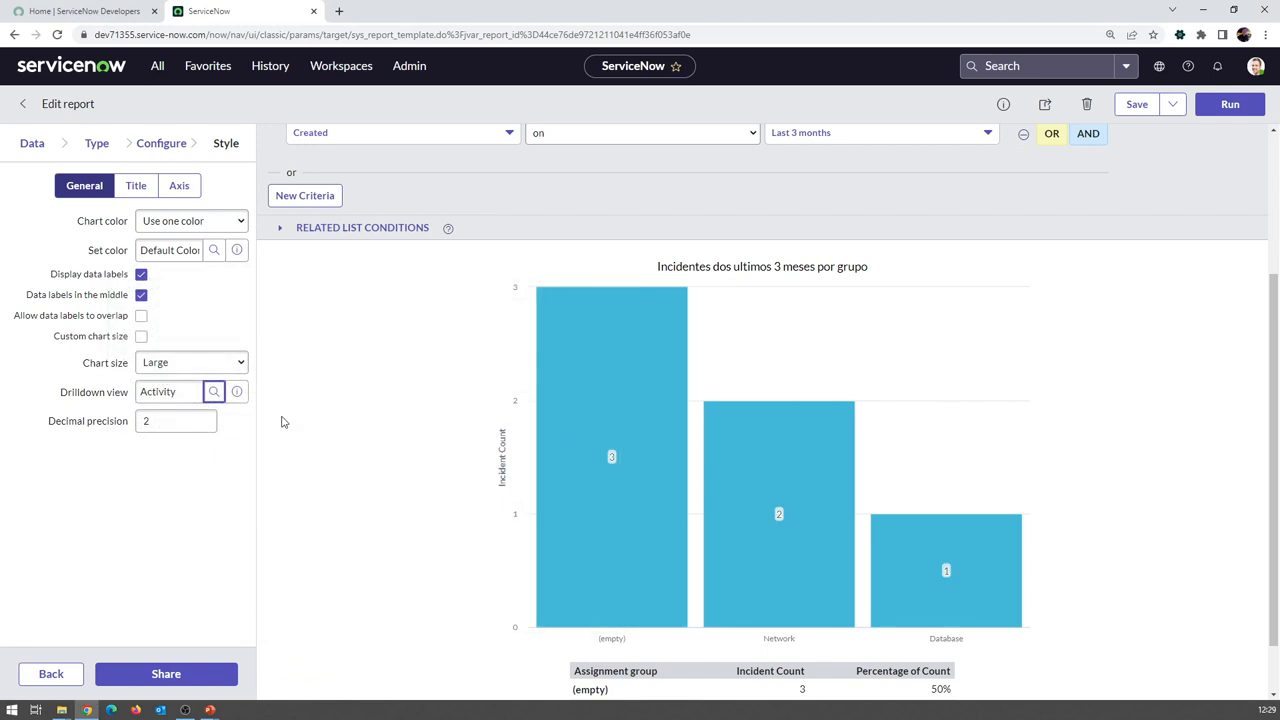
click(1137, 104)
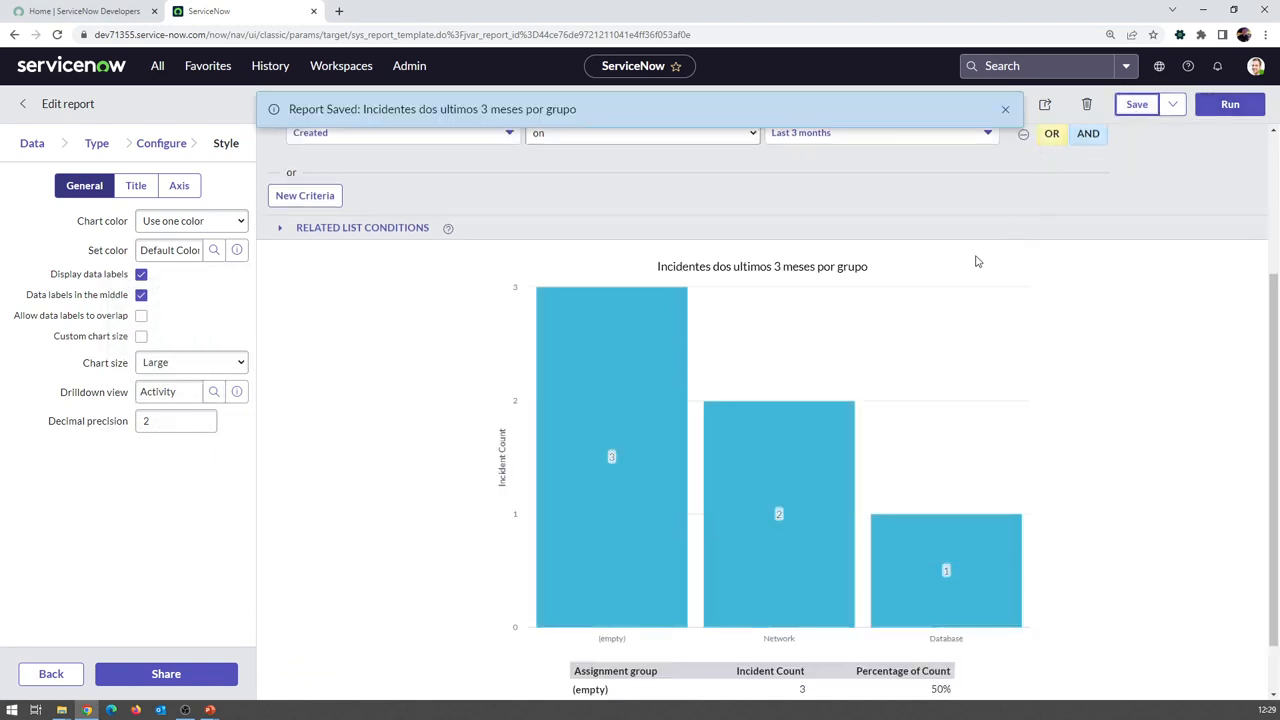
scroll(600, 290, down, 1)
scroll(480, 314, up, 2)
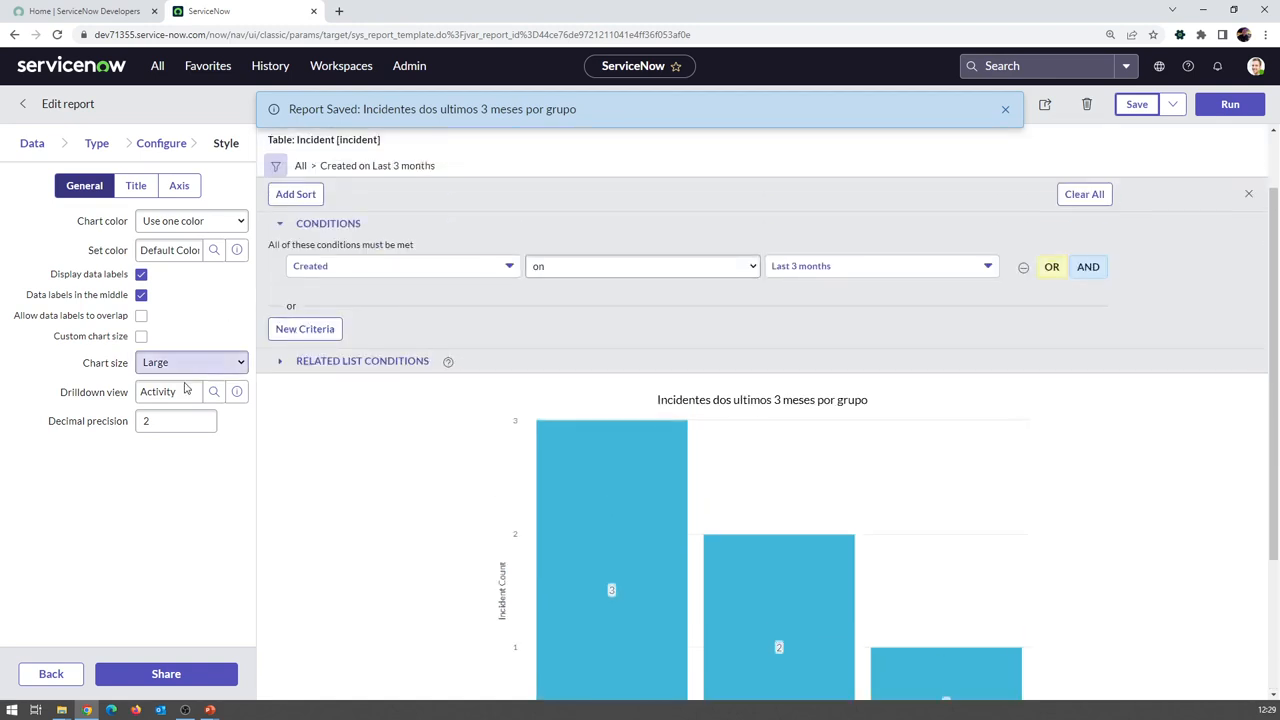
click(108, 371)
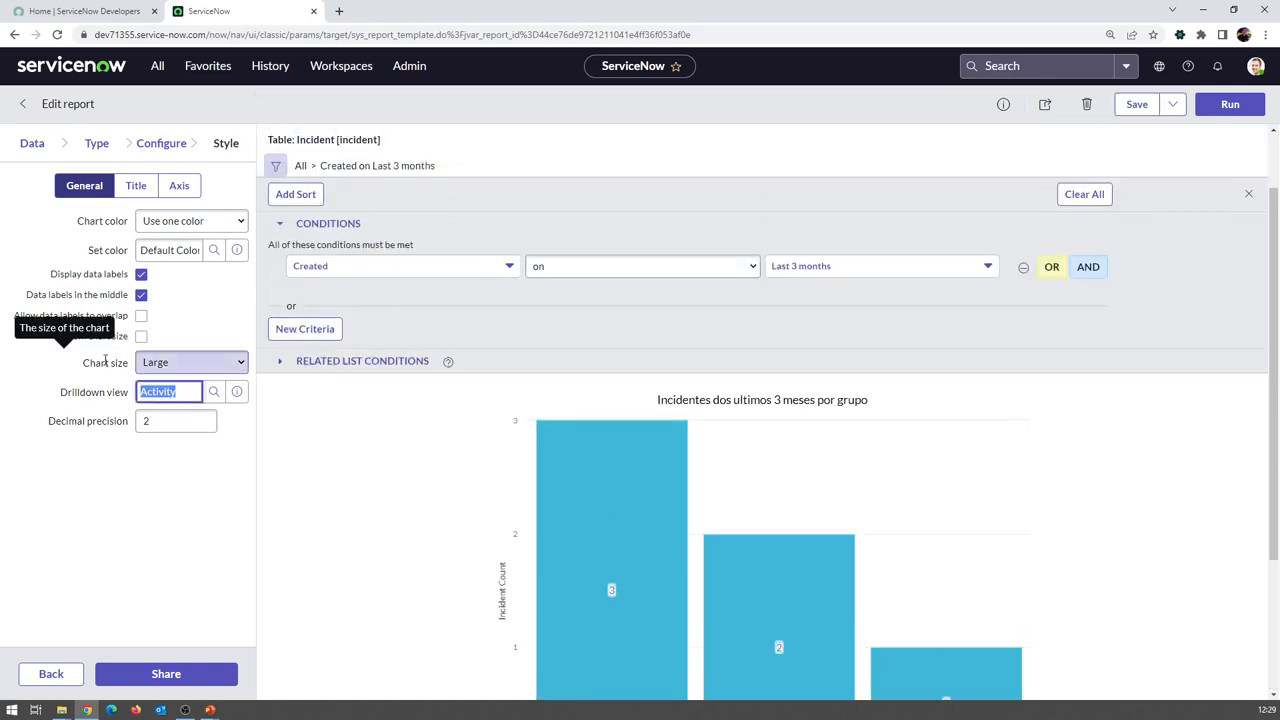
key(BackSpace)
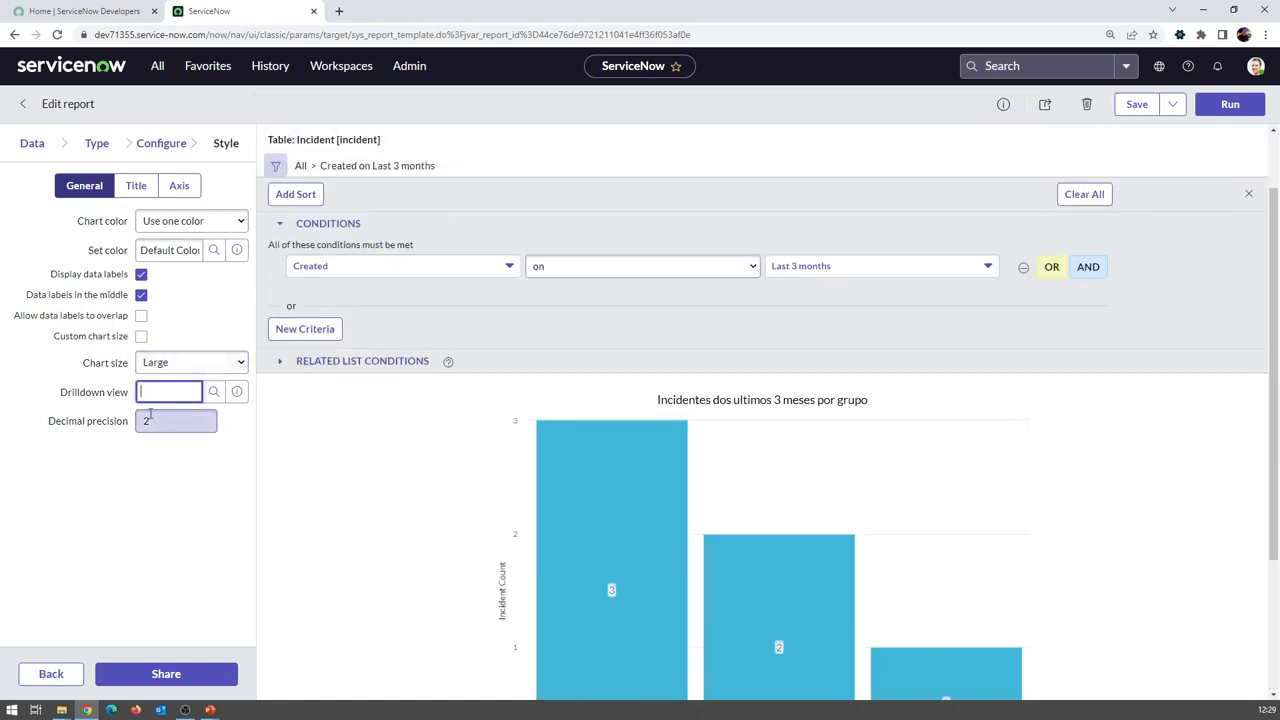
click(1135, 105)
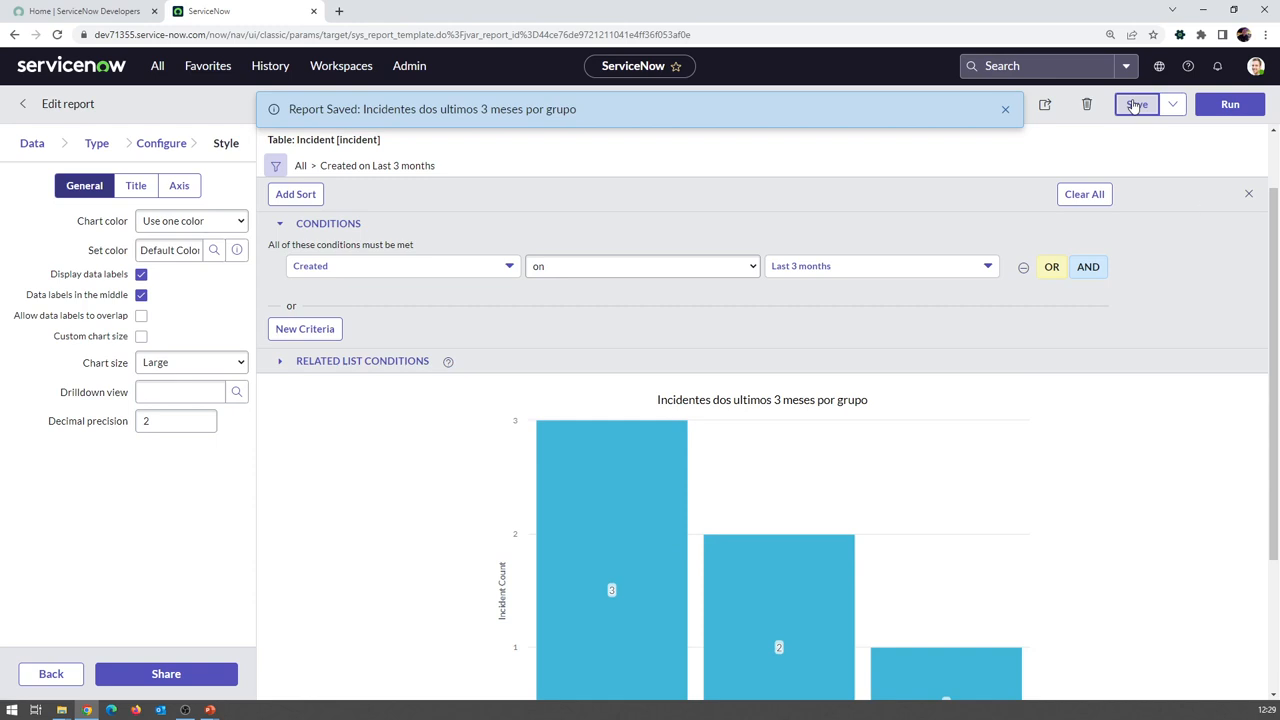
Check the X axis style (title size 12, bold title, label size 11) and save the report
click(137, 190)
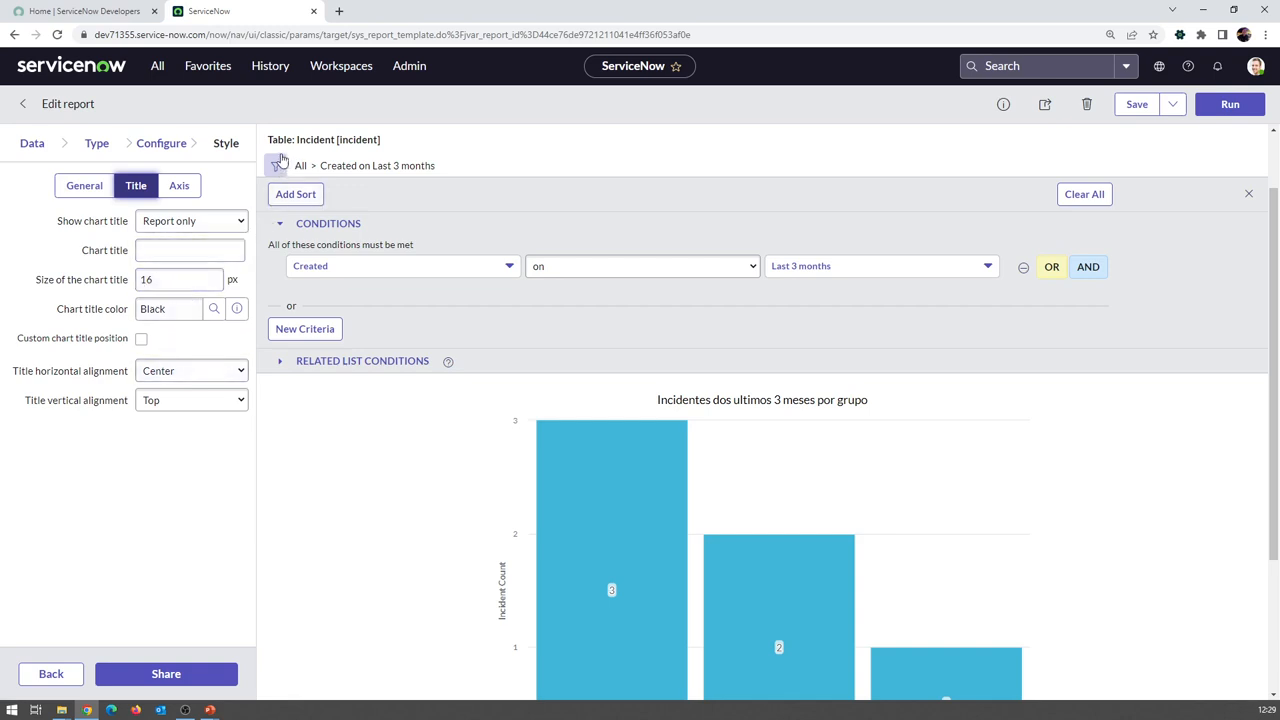
click(181, 190)
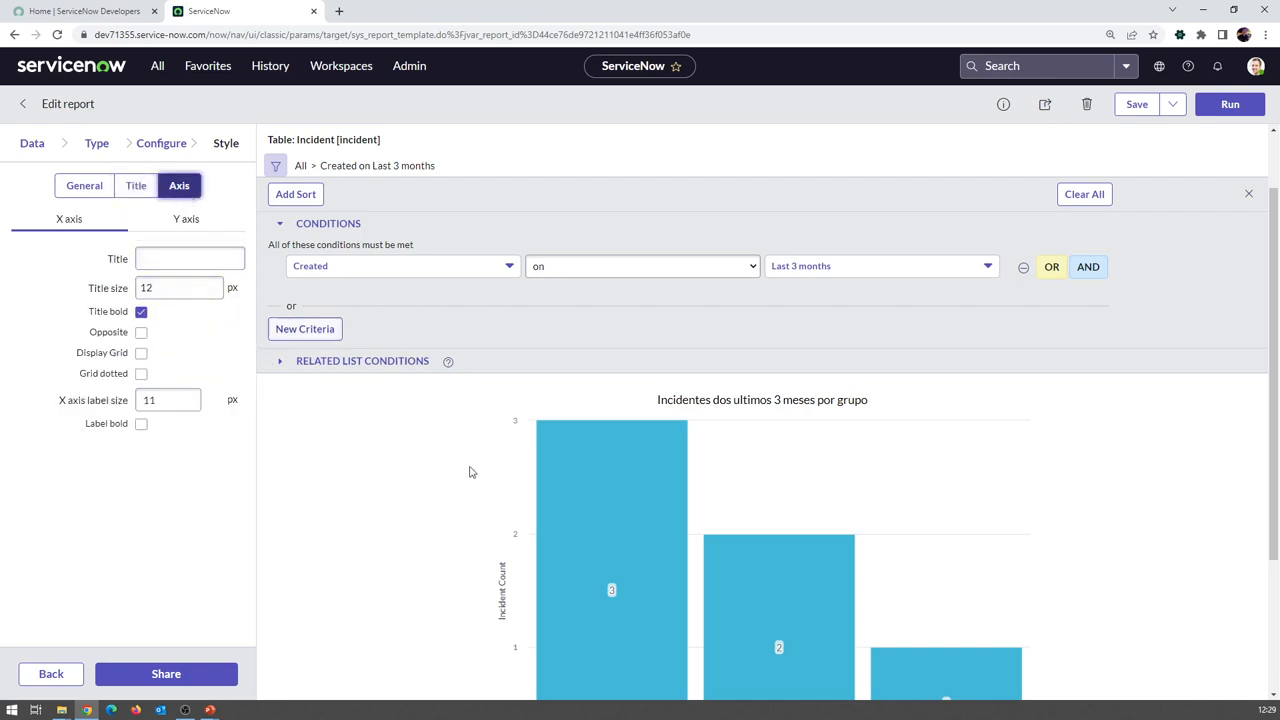
scroll(490, 460, down, 2)
scroll(480, 445, down, 1)
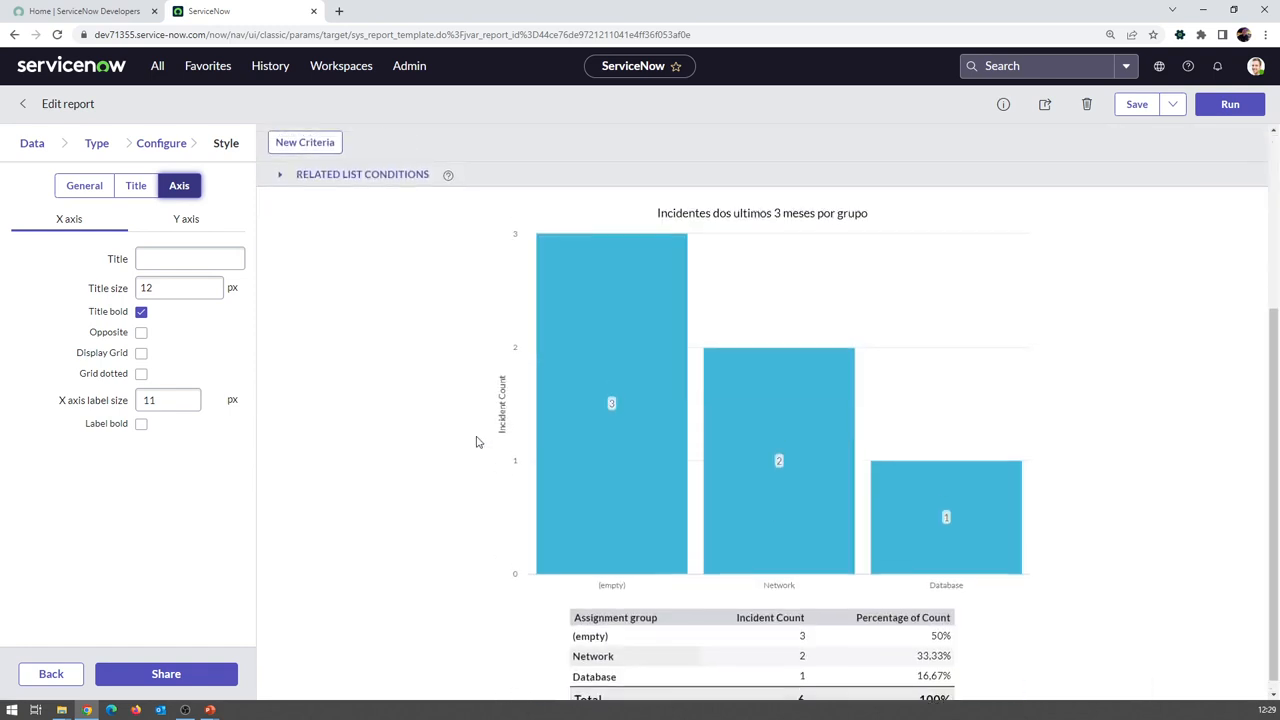
scroll(430, 437, up, 4)
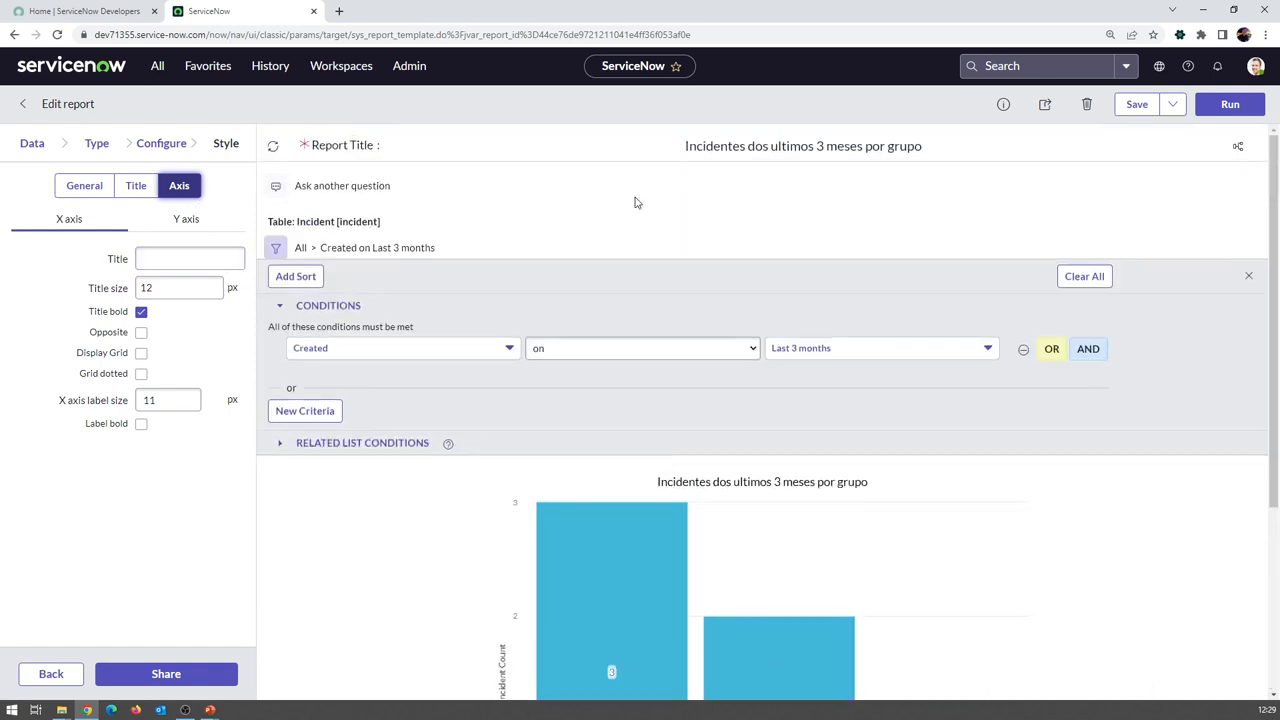
click(1137, 106)
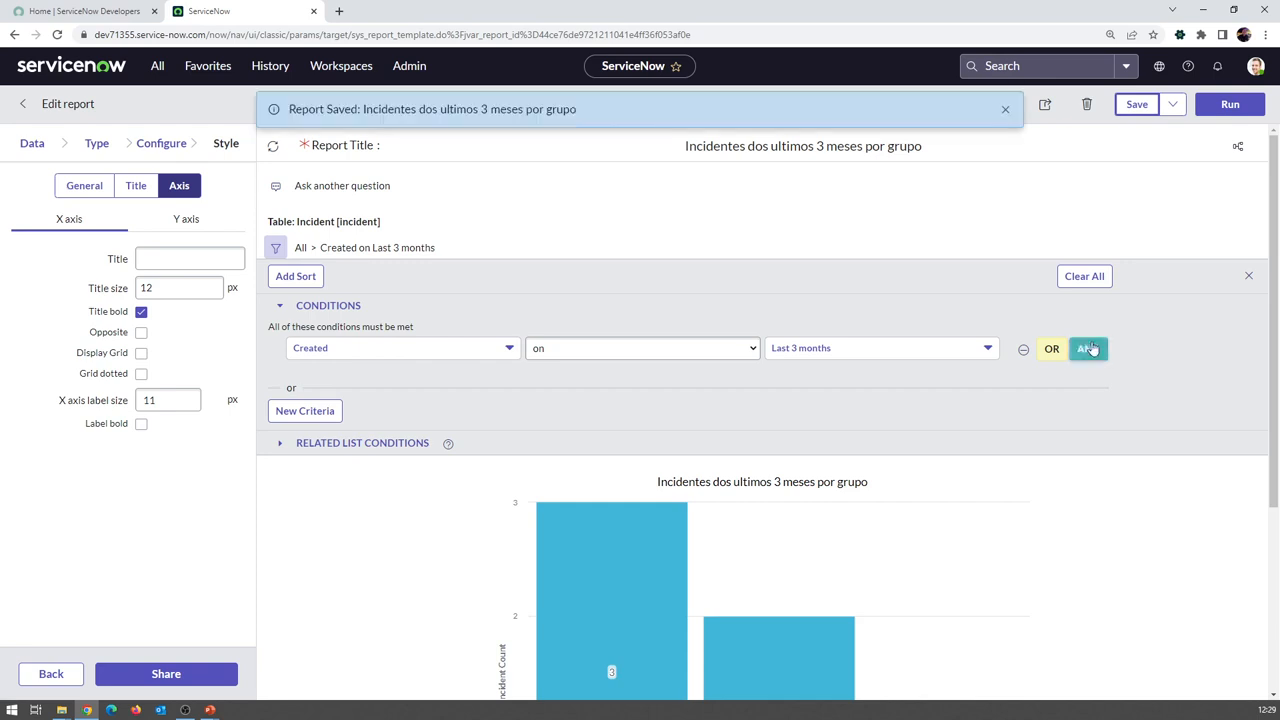
click(1000, 109)
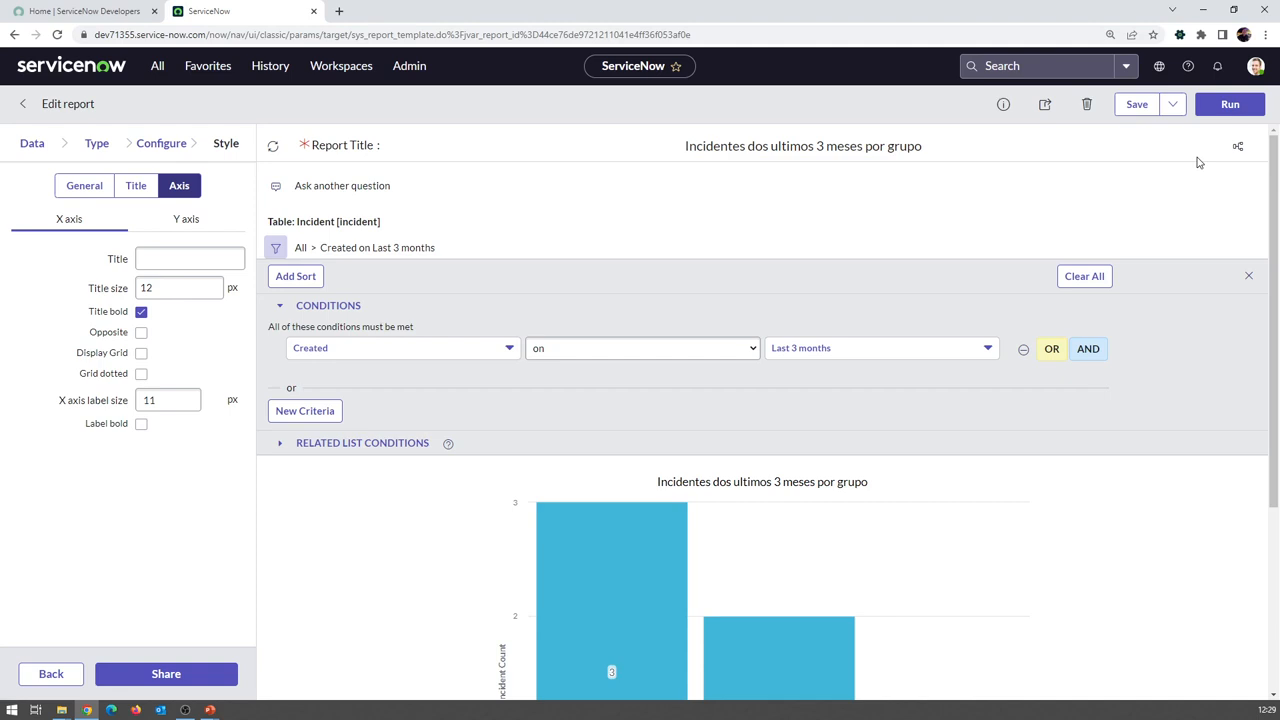
click(1000, 114)
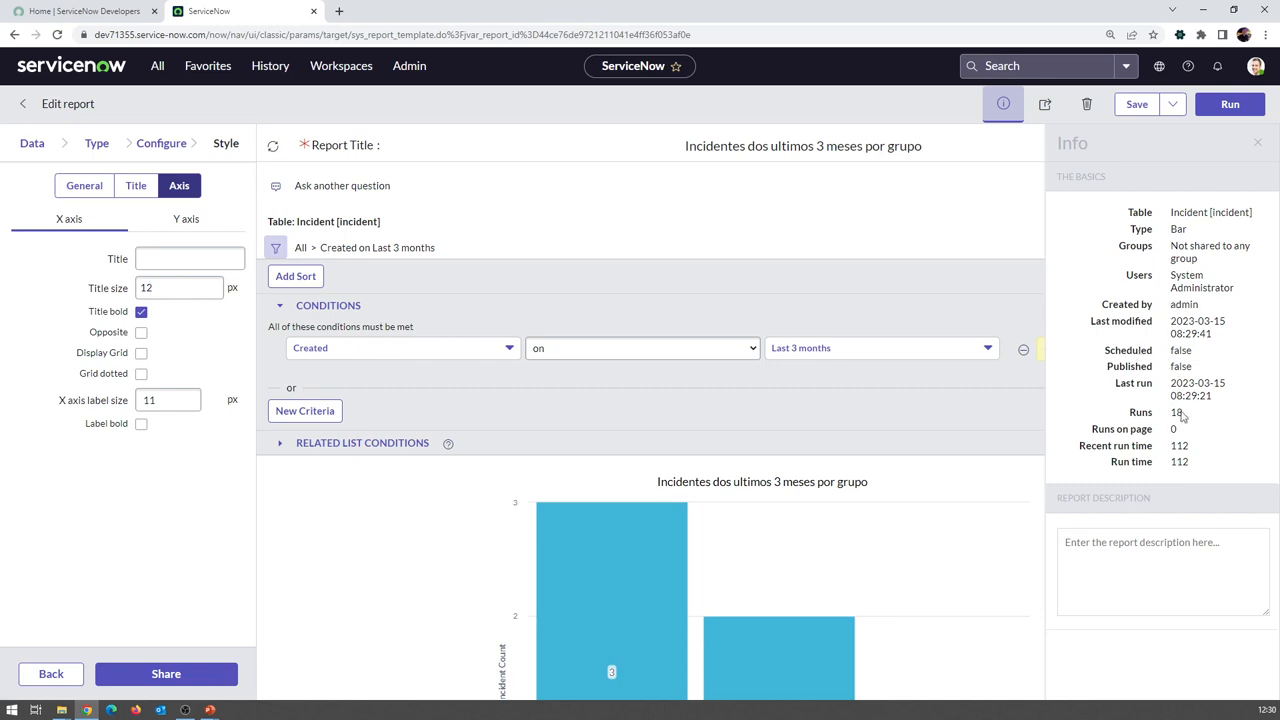
click(1132, 569)
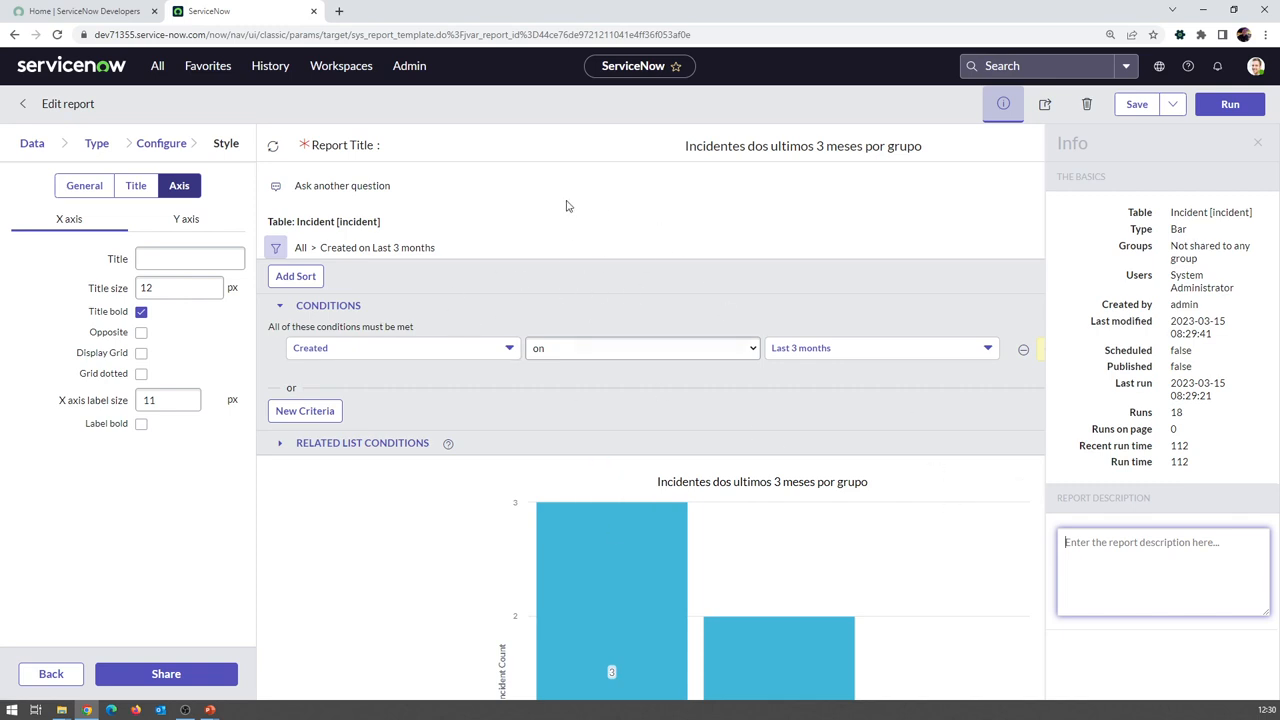
click(800, 232)
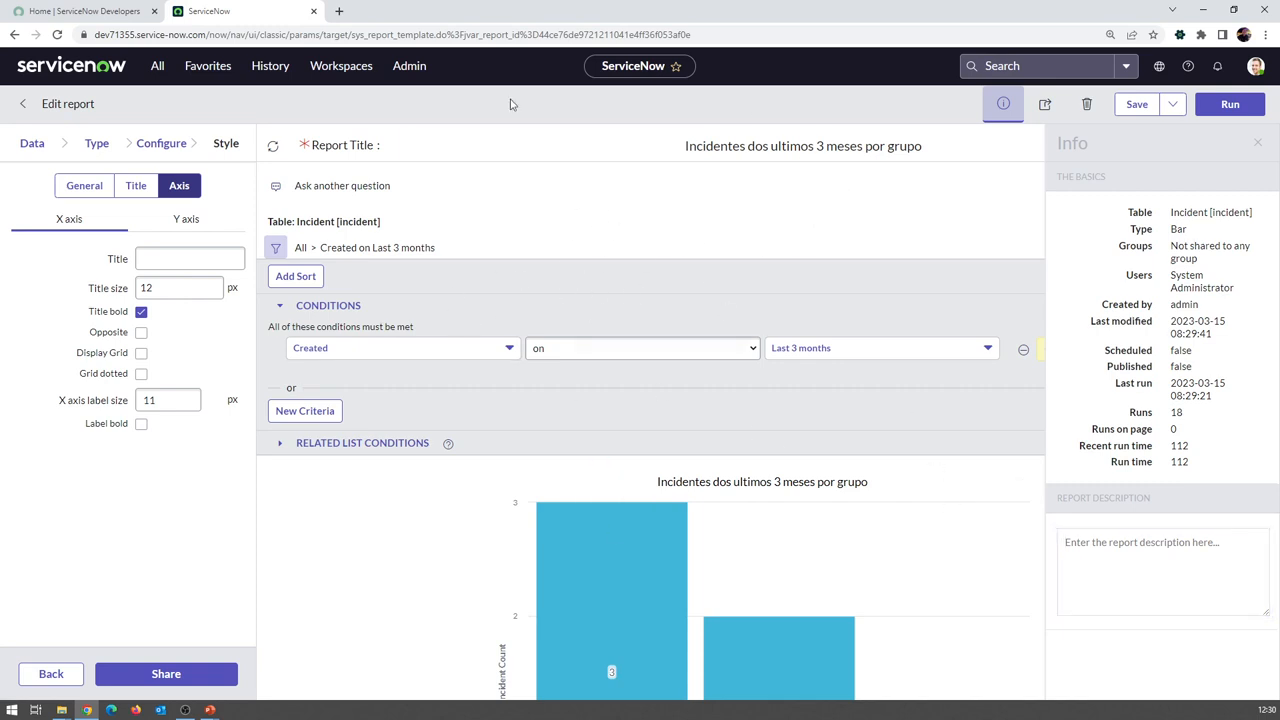
Open the report's Share settings, choose Everyone, and browse the required role list without picking one
click(1259, 144)
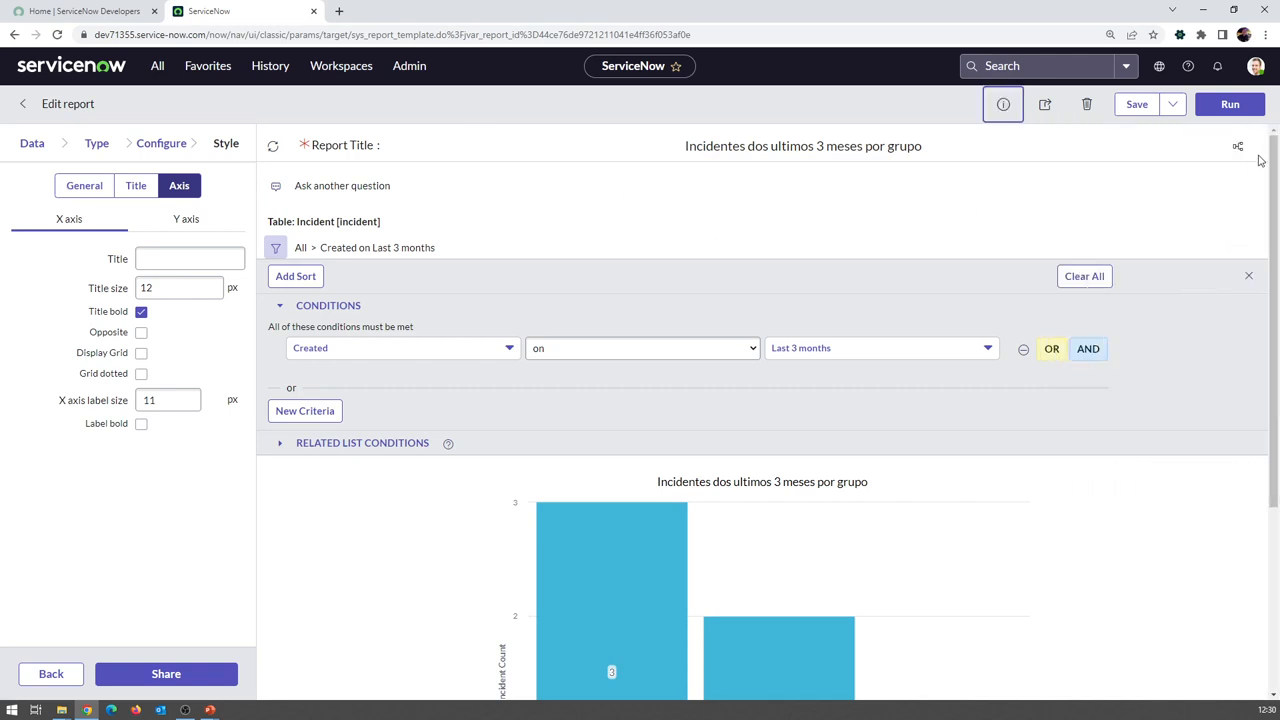
click(1047, 112)
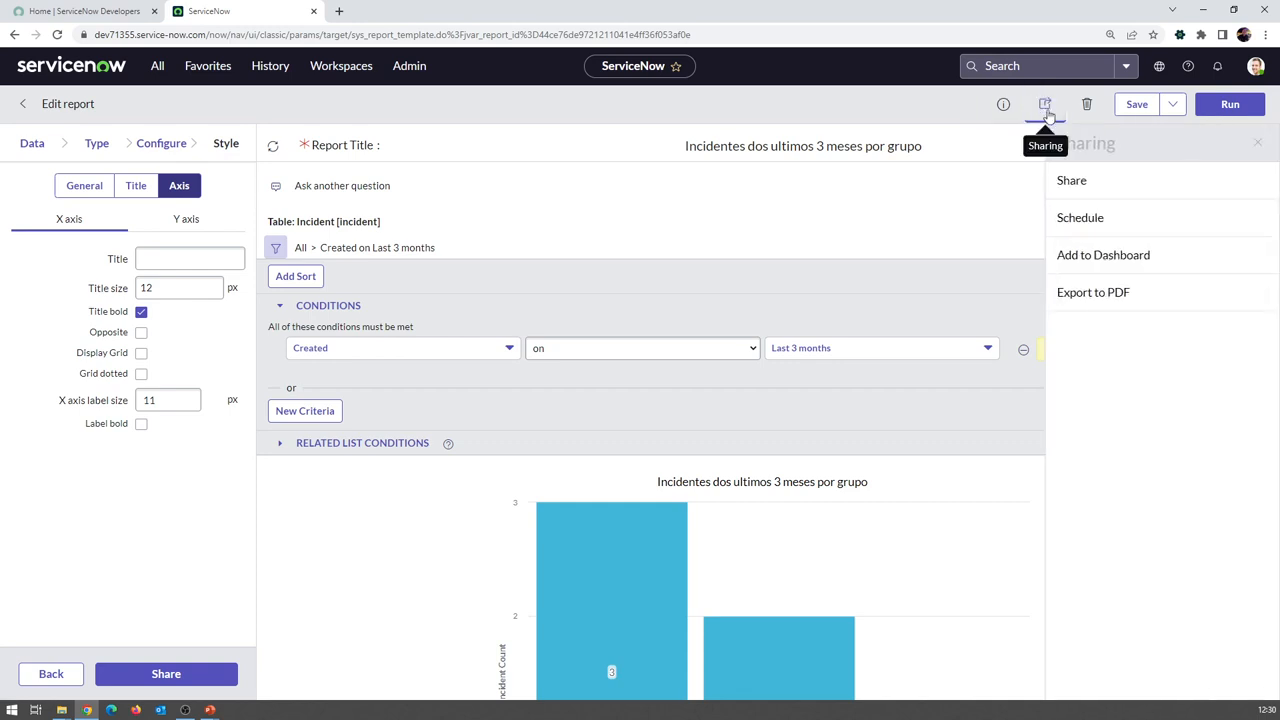
click(1072, 181)
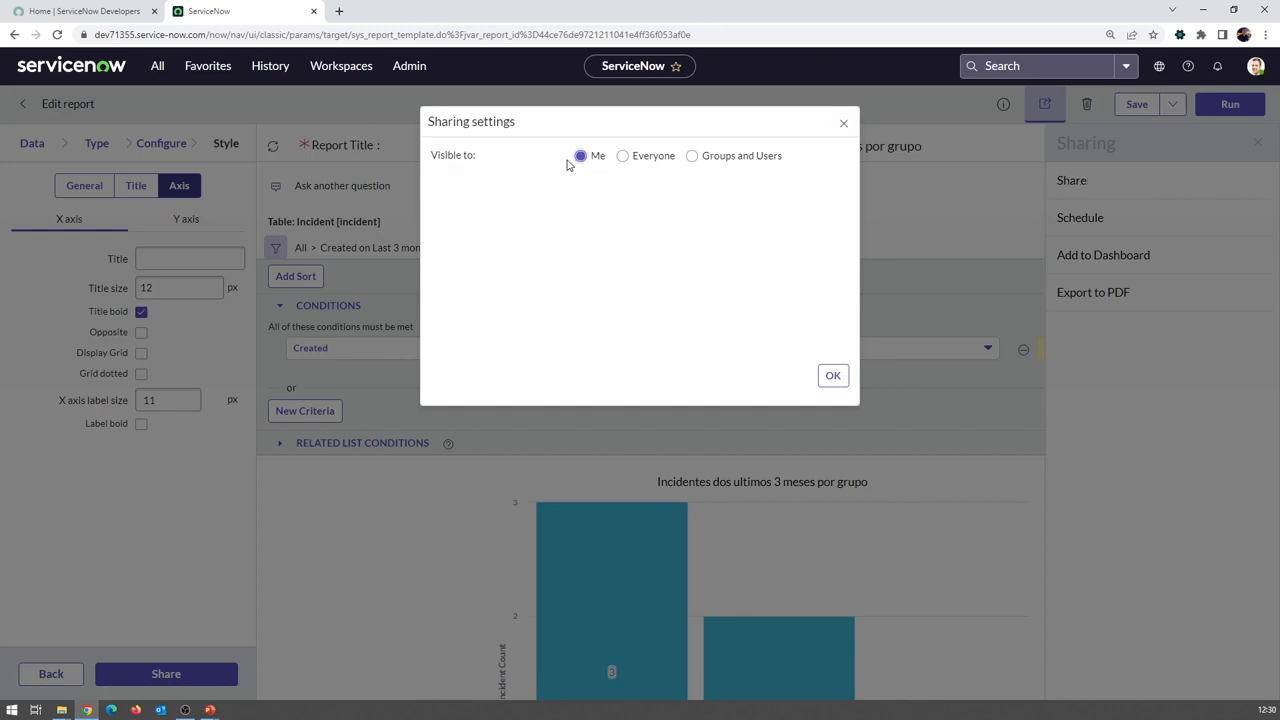
click(634, 160)
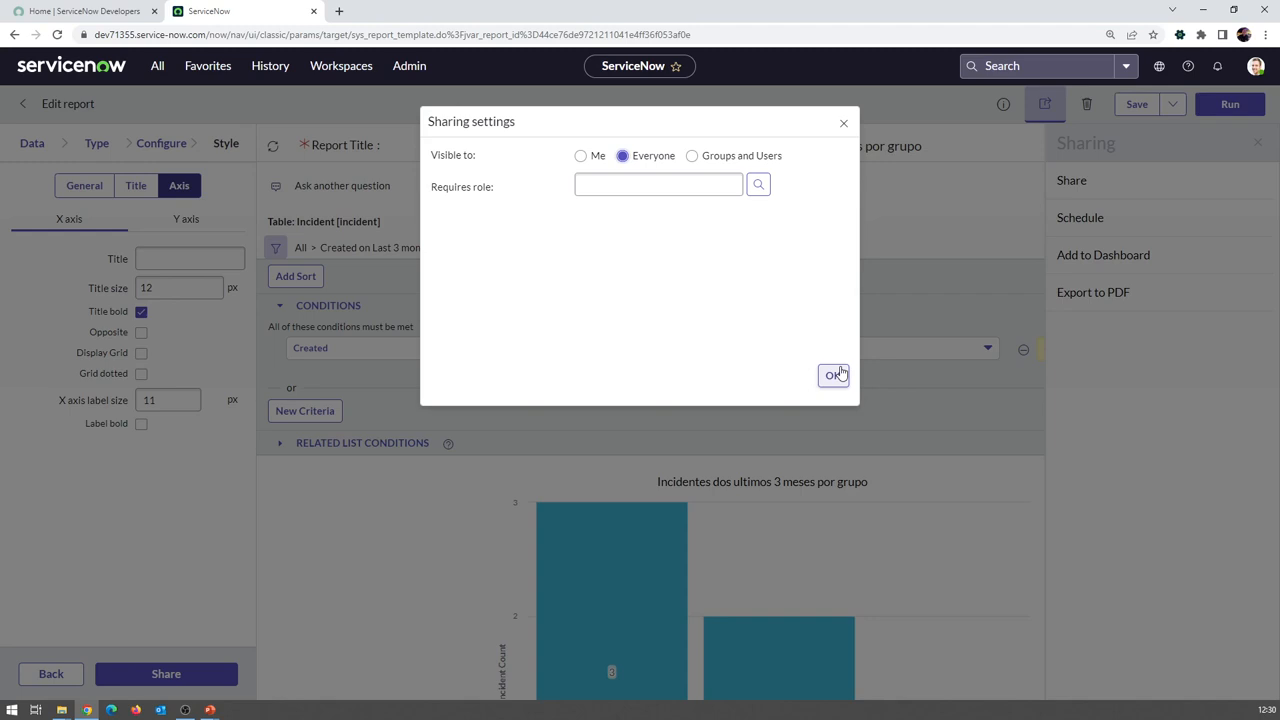
click(717, 190)
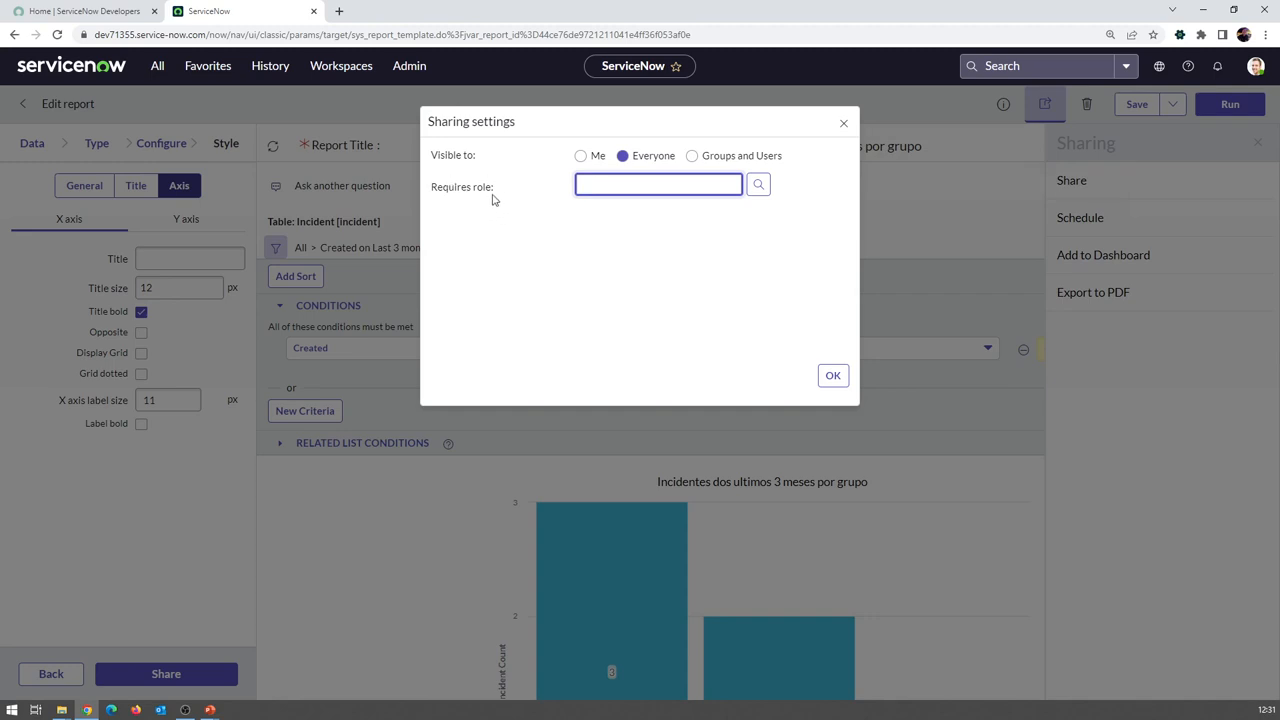
click(758, 184)
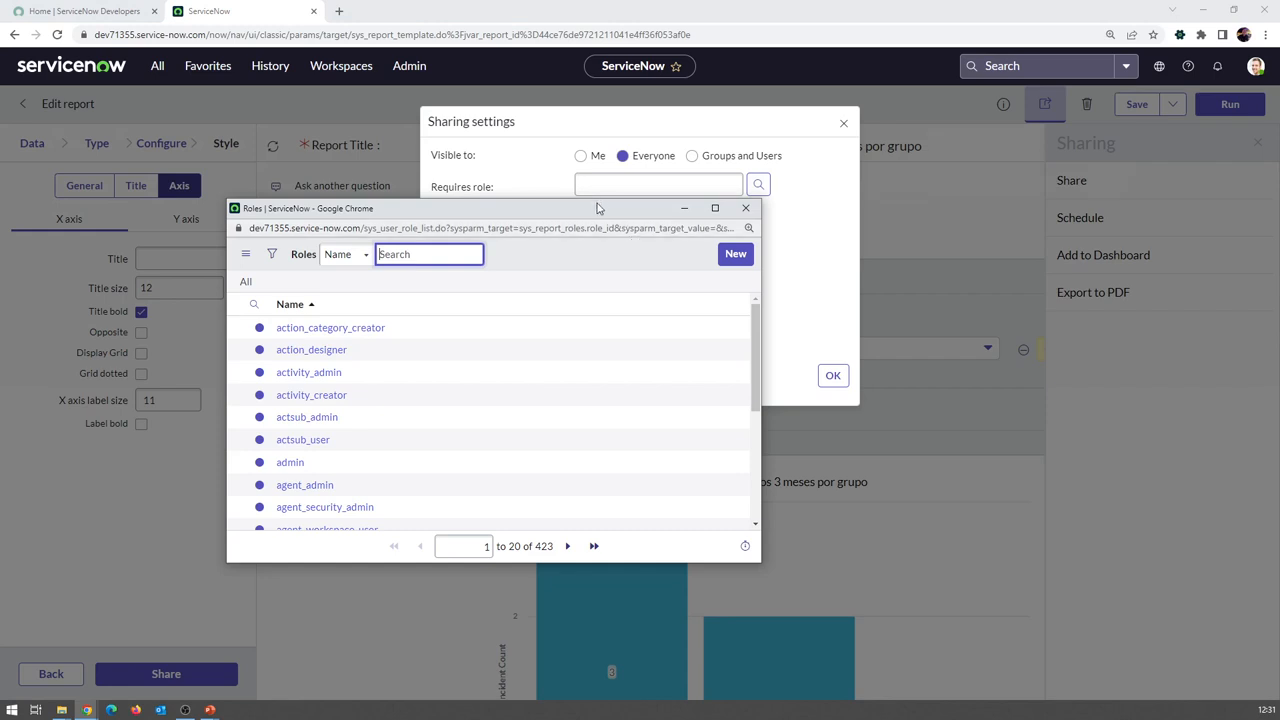
scroll(451, 414, down, 5)
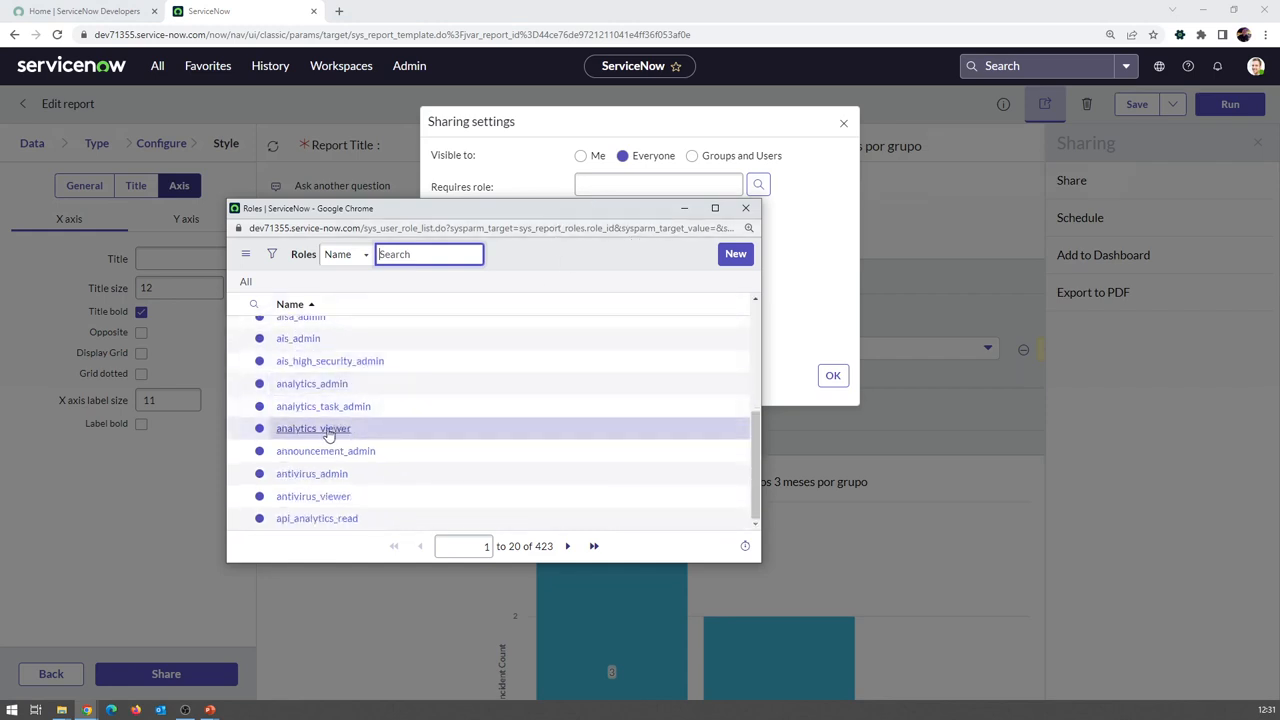
scroll(330, 434, up, 5)
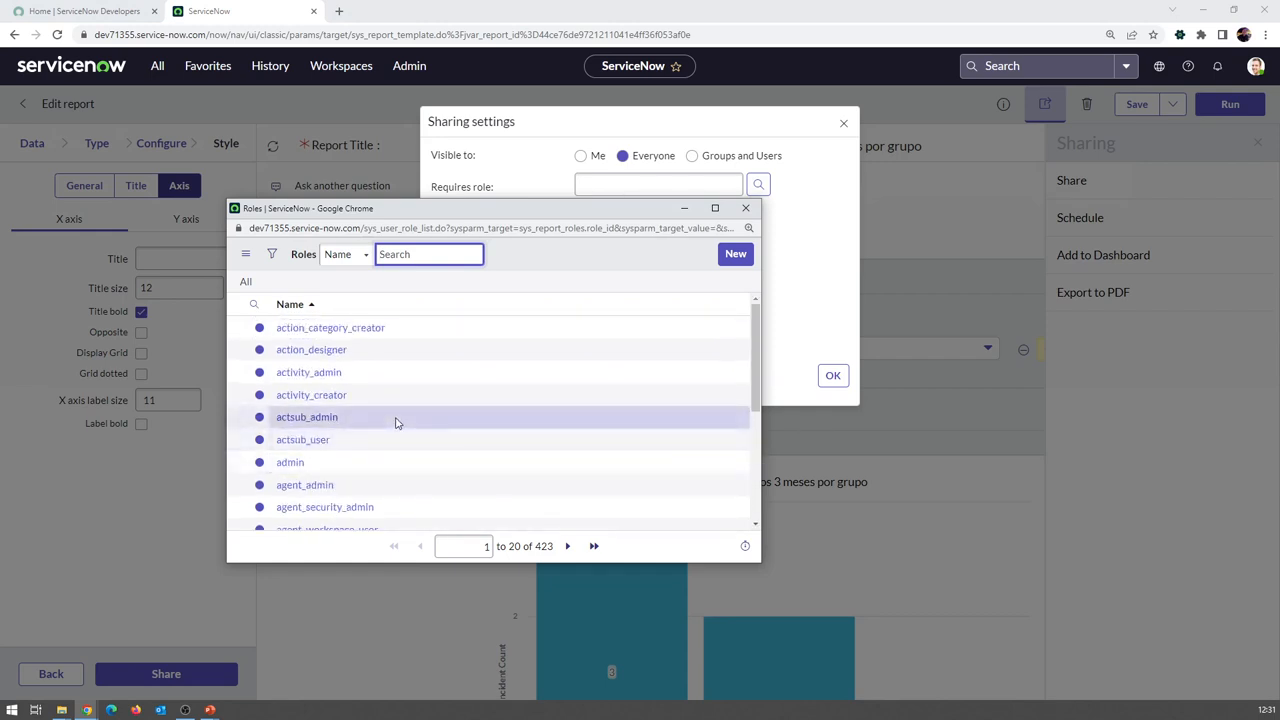
click(745, 208)
Try sharing with the Field Services group and a user, then revert to Everyone and confirm
click(724, 157)
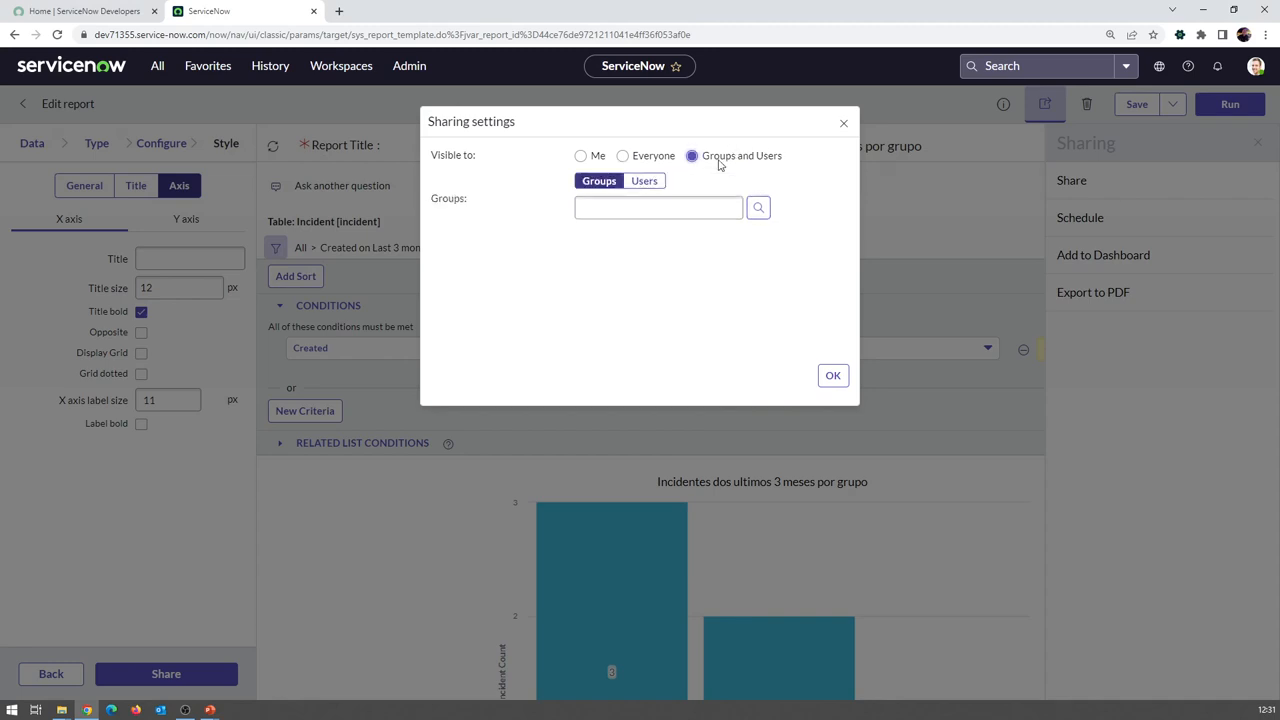
click(764, 212)
scroll(345, 437, down, 3)
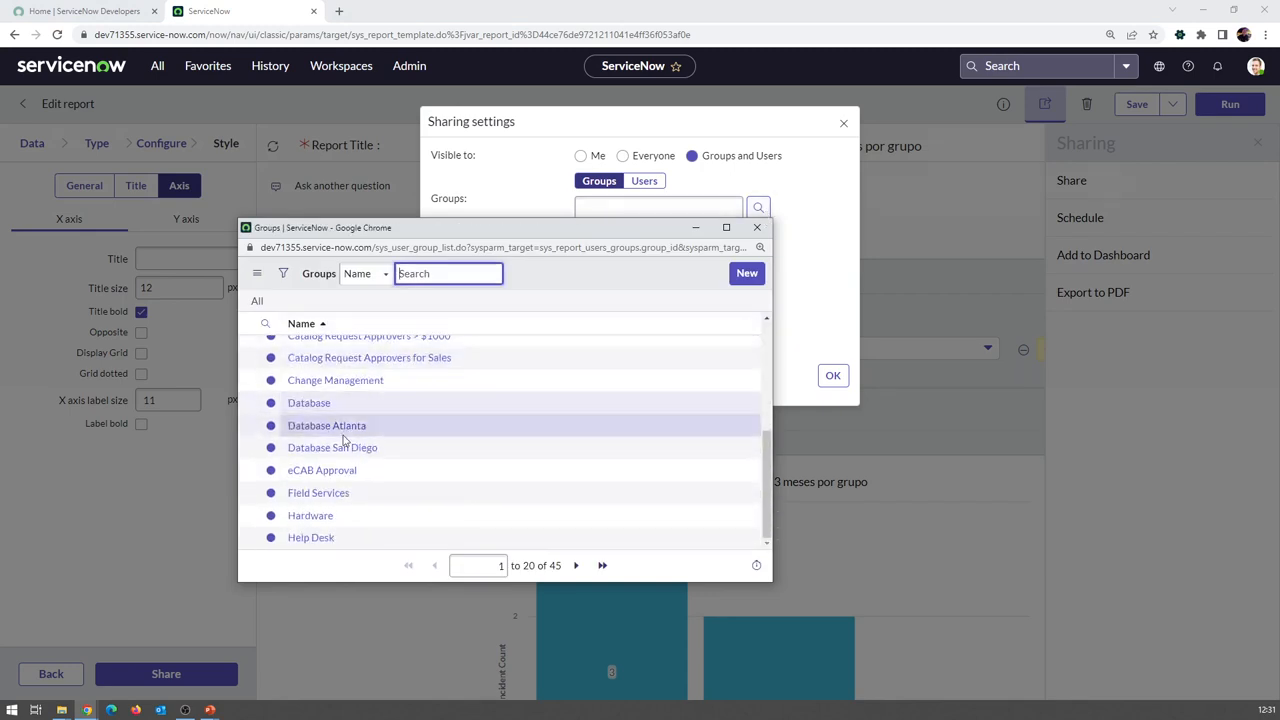
click(320, 492)
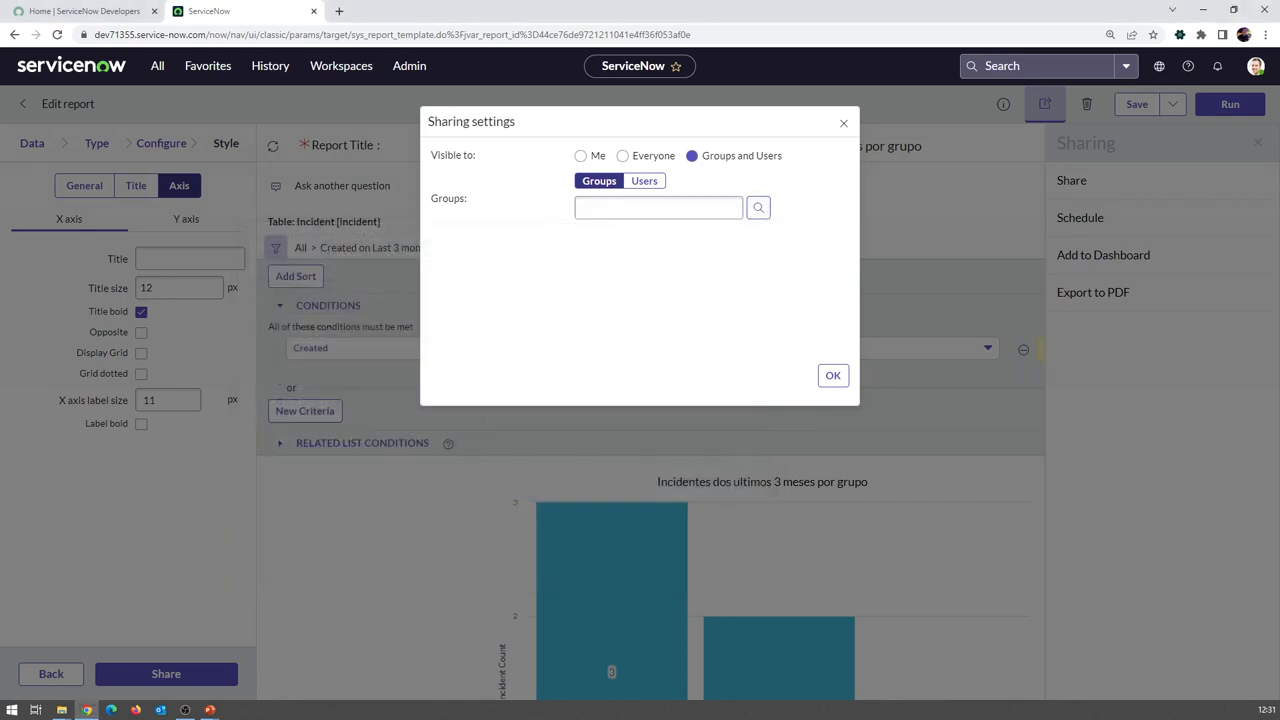
click(648, 183)
click(759, 318)
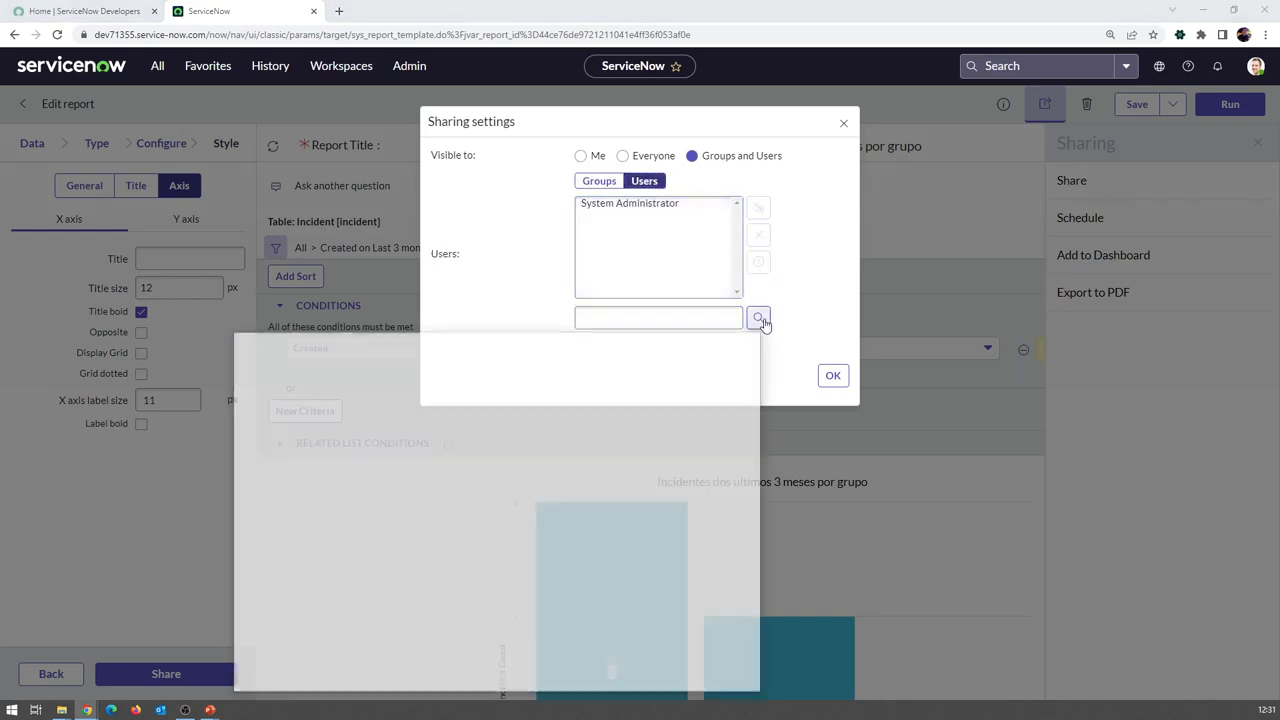
scroll(415, 420, down, 1)
click(320, 366)
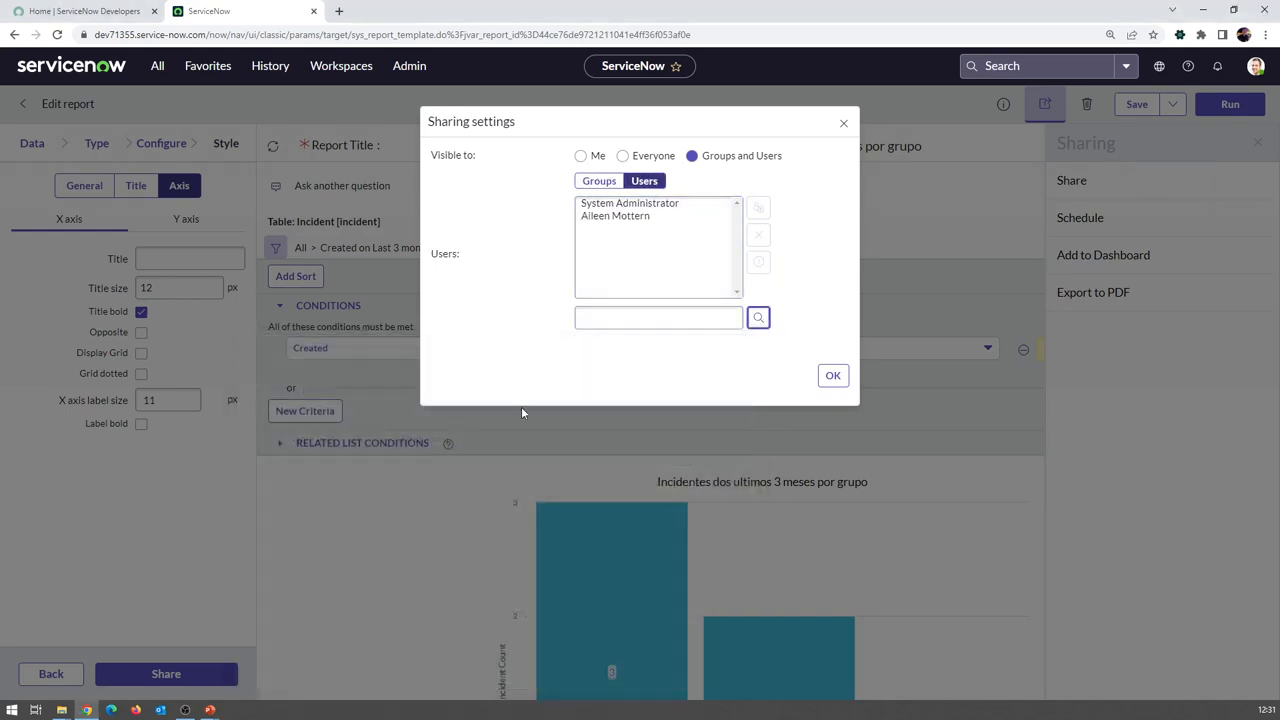
click(603, 181)
click(636, 180)
click(622, 156)
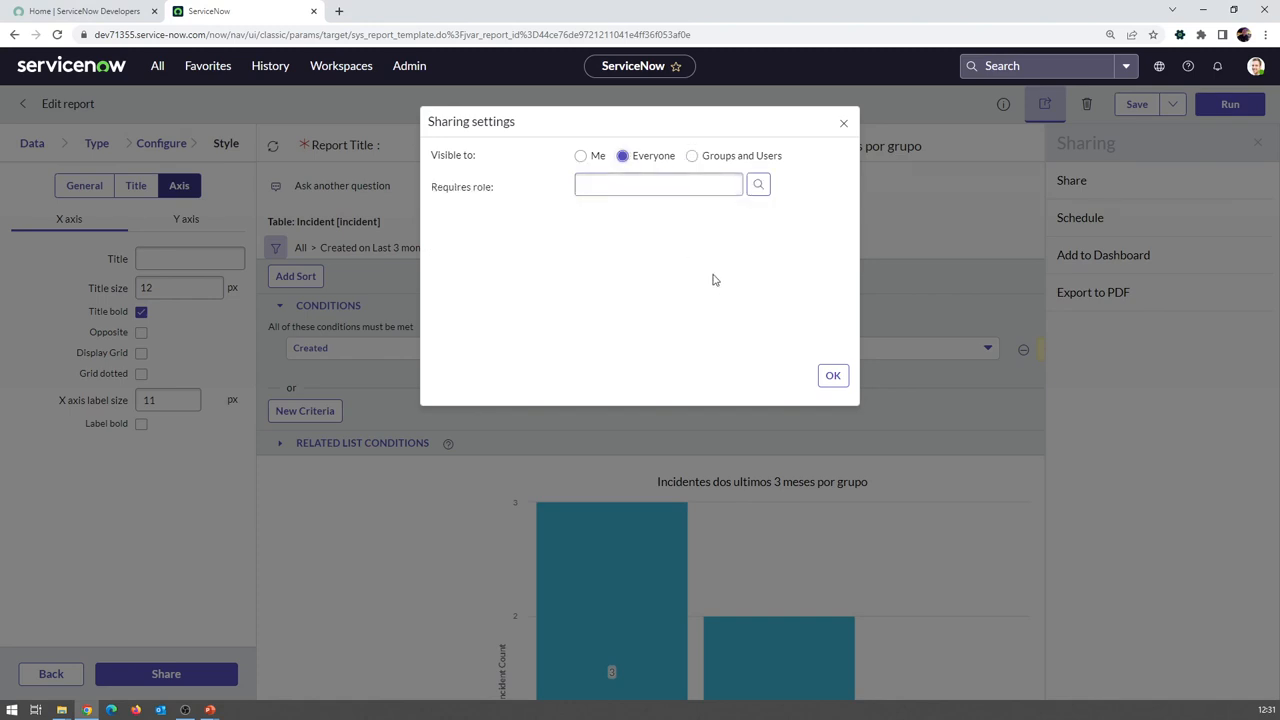
click(833, 375)
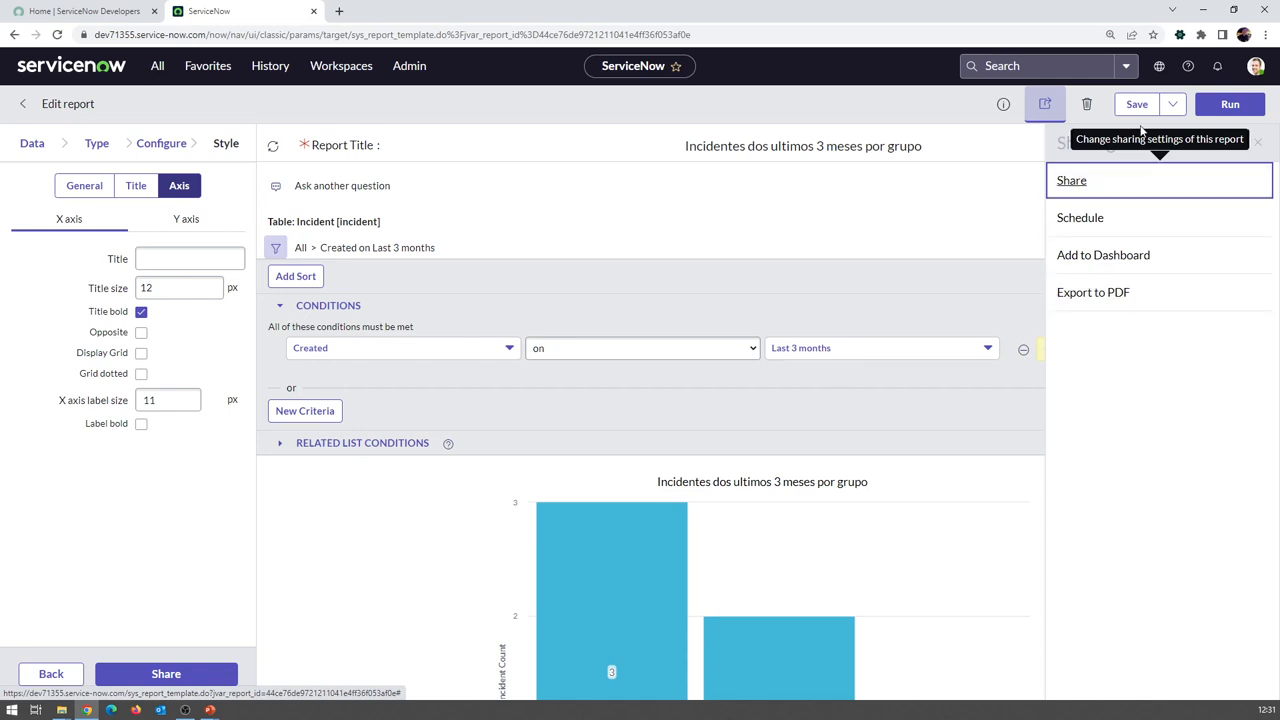
Save the report with Everyone visibility and dismiss the Report Saved notice
click(1137, 106)
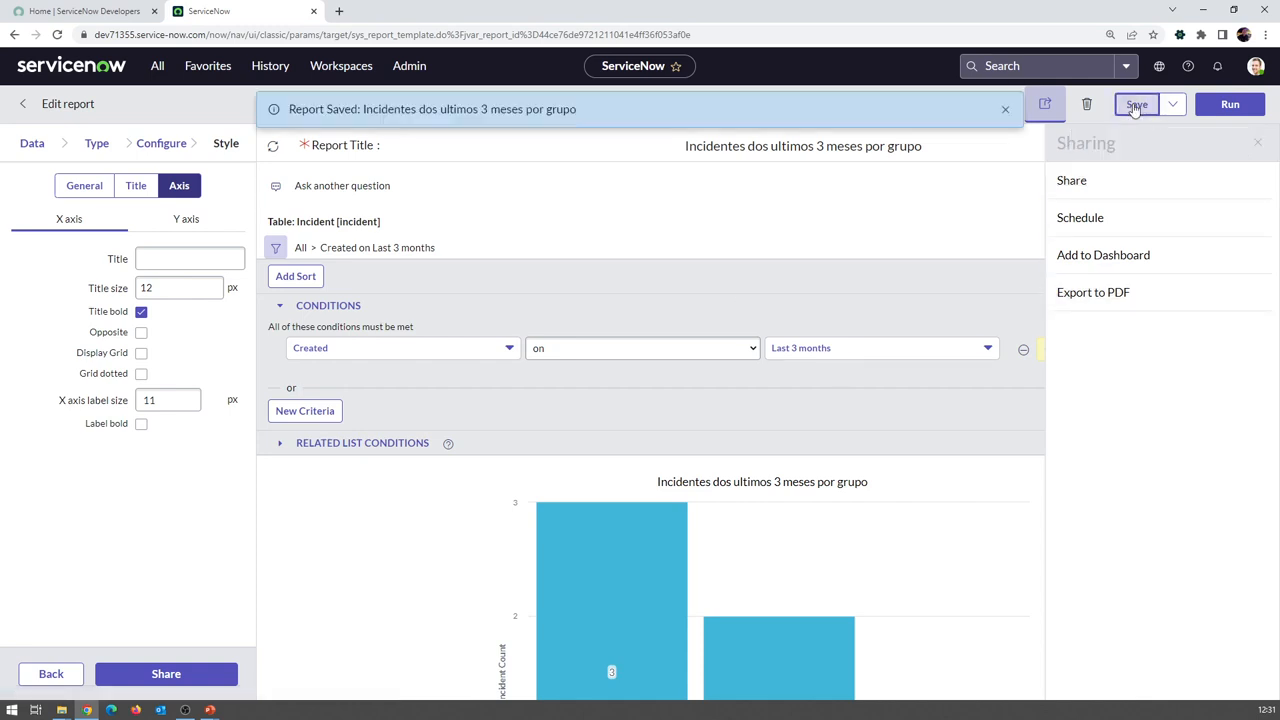
click(1005, 108)
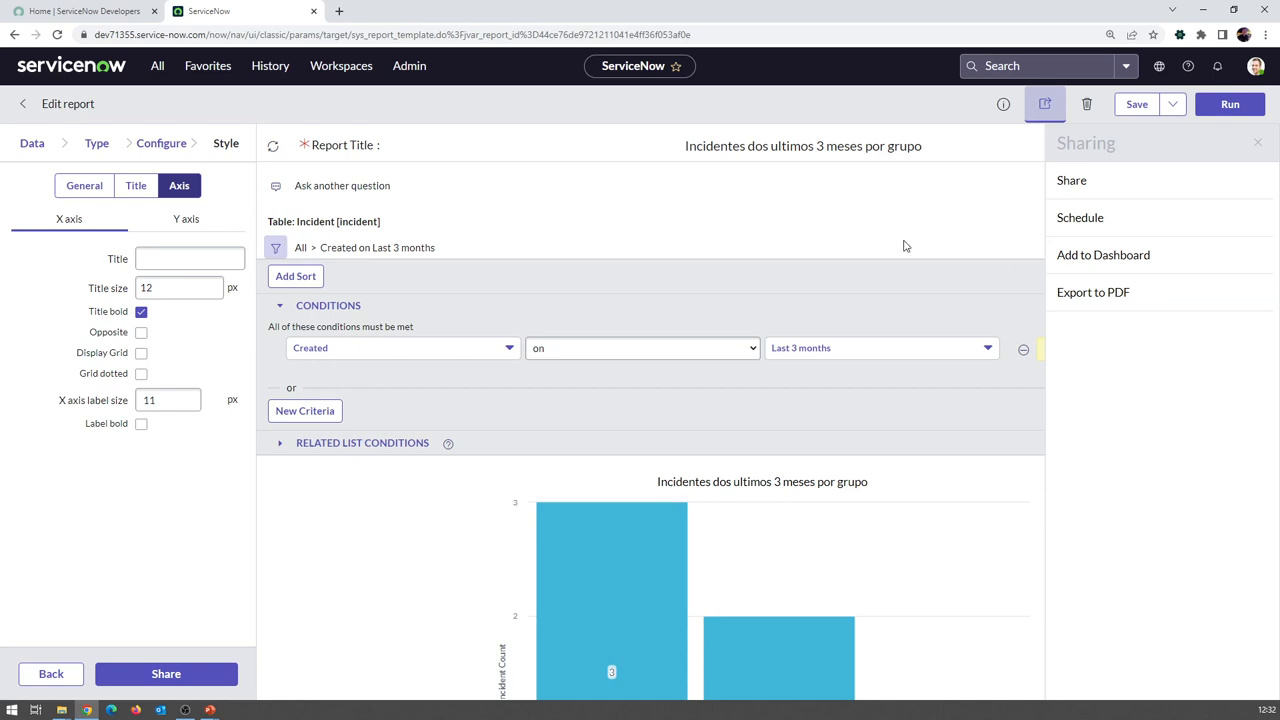
scroll(603, 480, down, 2)
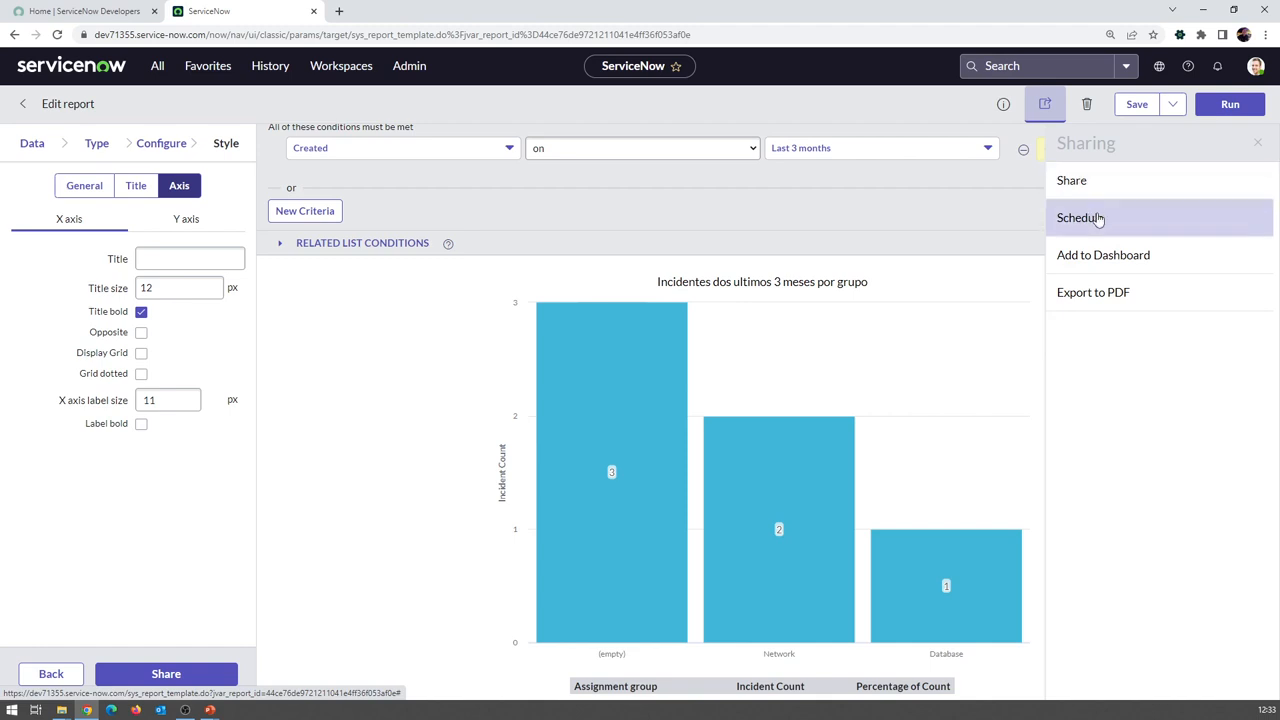
Open the report's e-mail schedule and add two users, including yourself, as recipients
click(1083, 223)
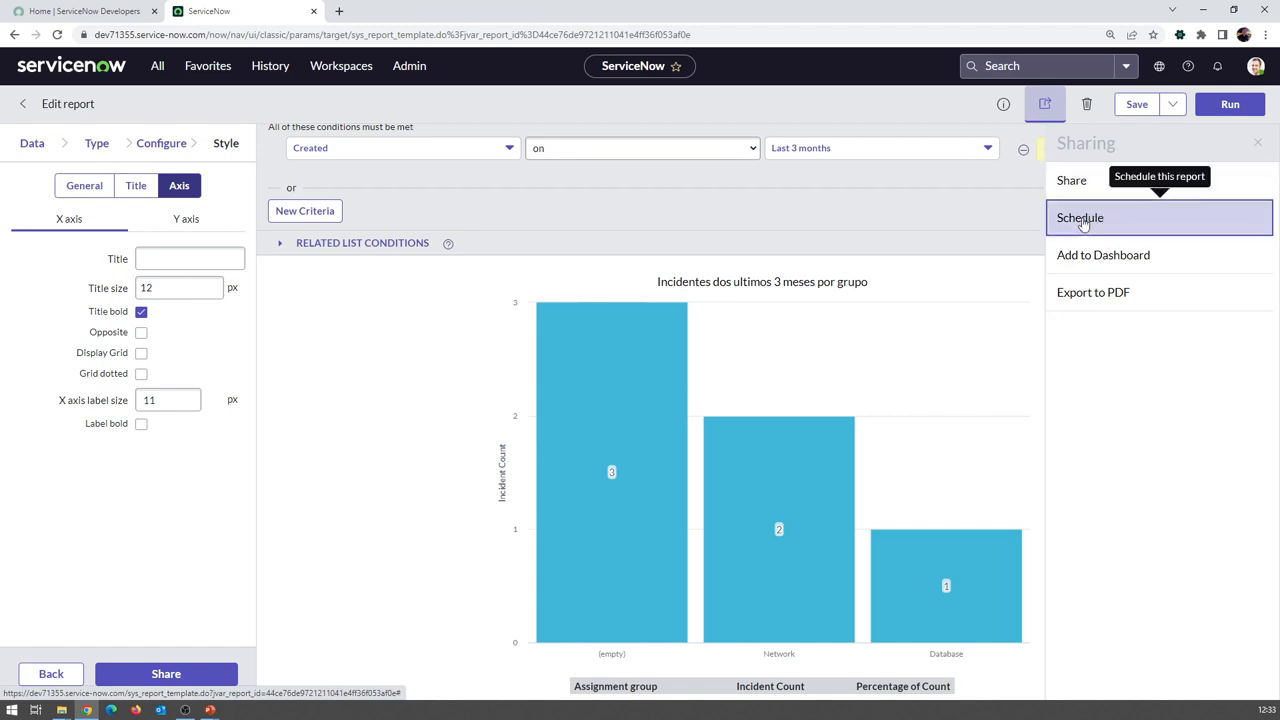
click(1082, 220)
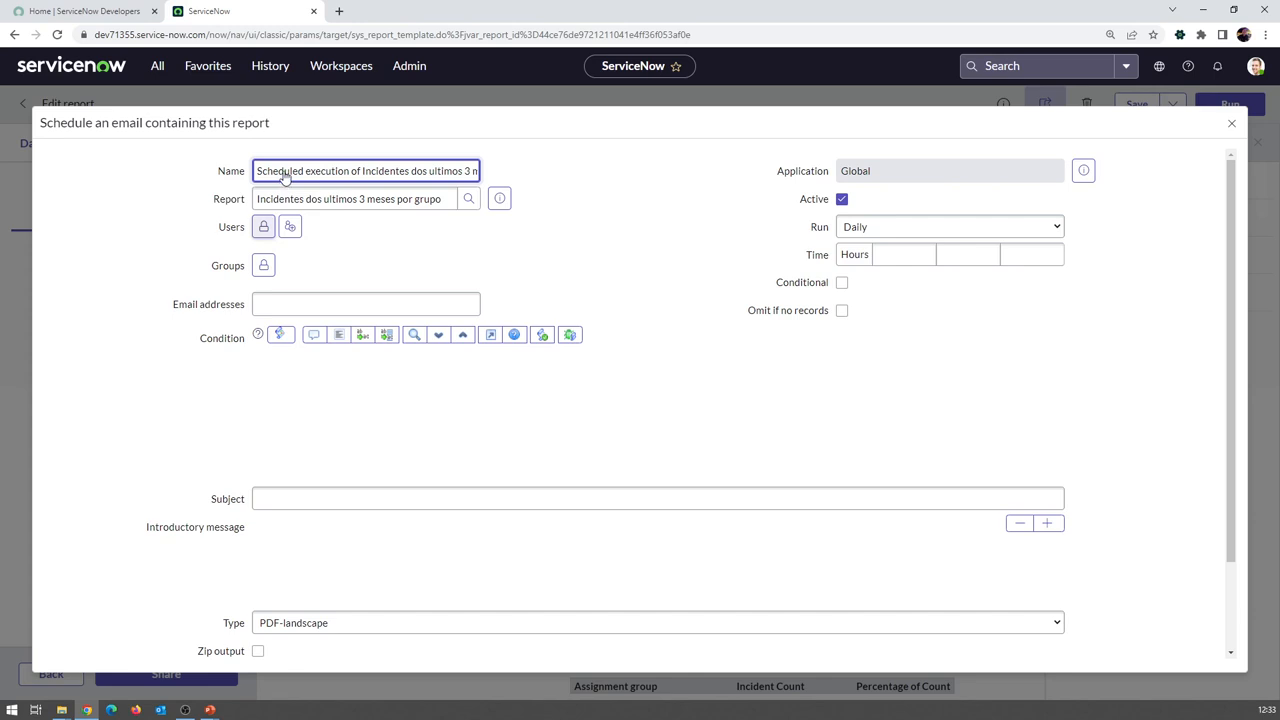
click(263, 228)
click(469, 356)
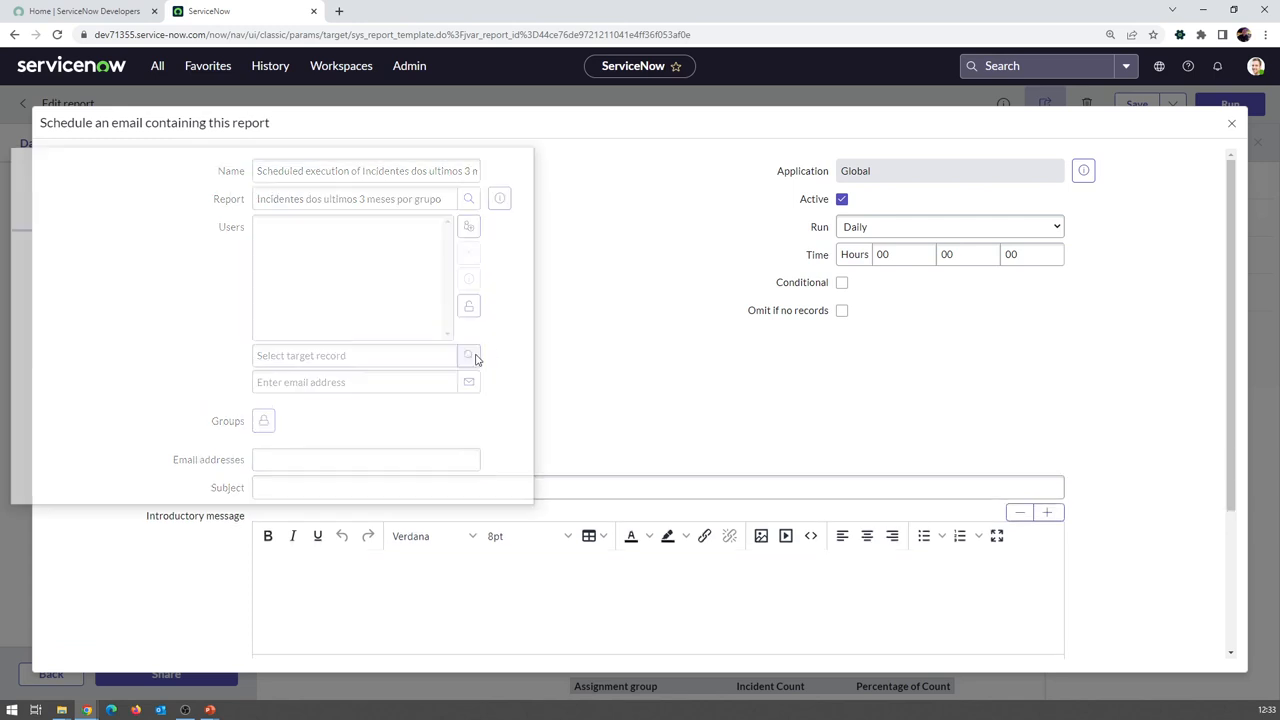
click(100, 294)
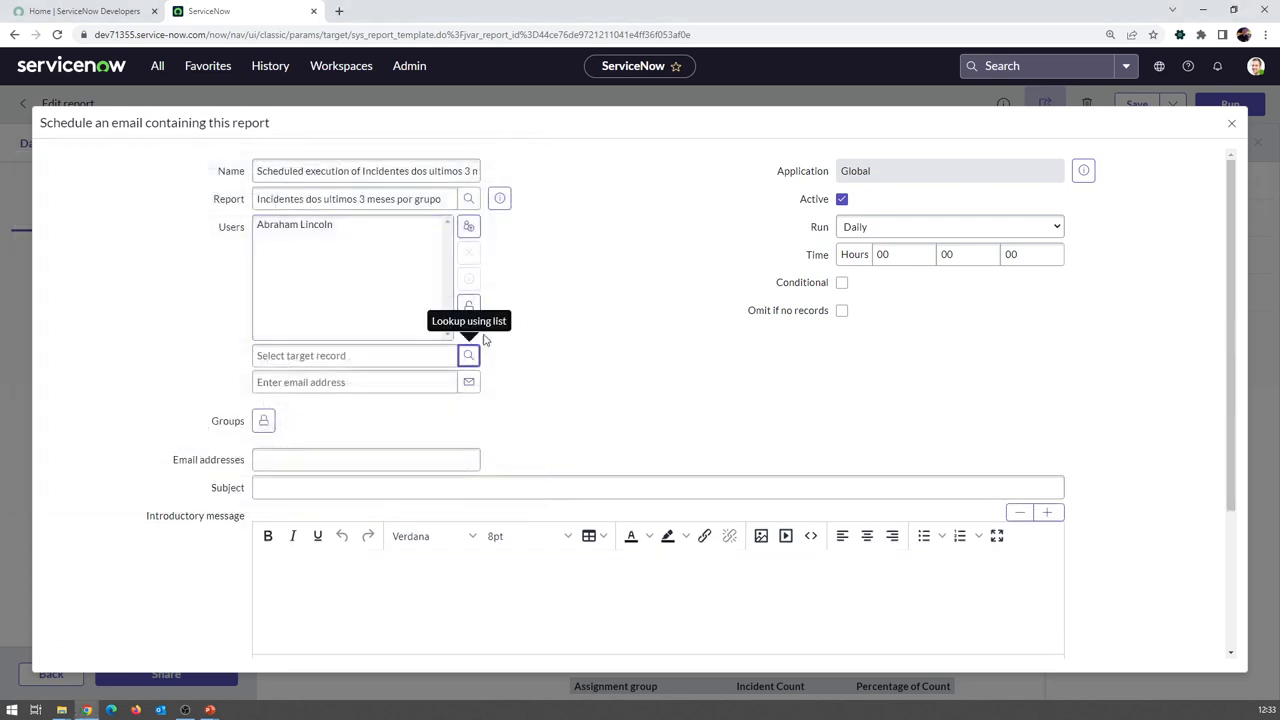
click(469, 306)
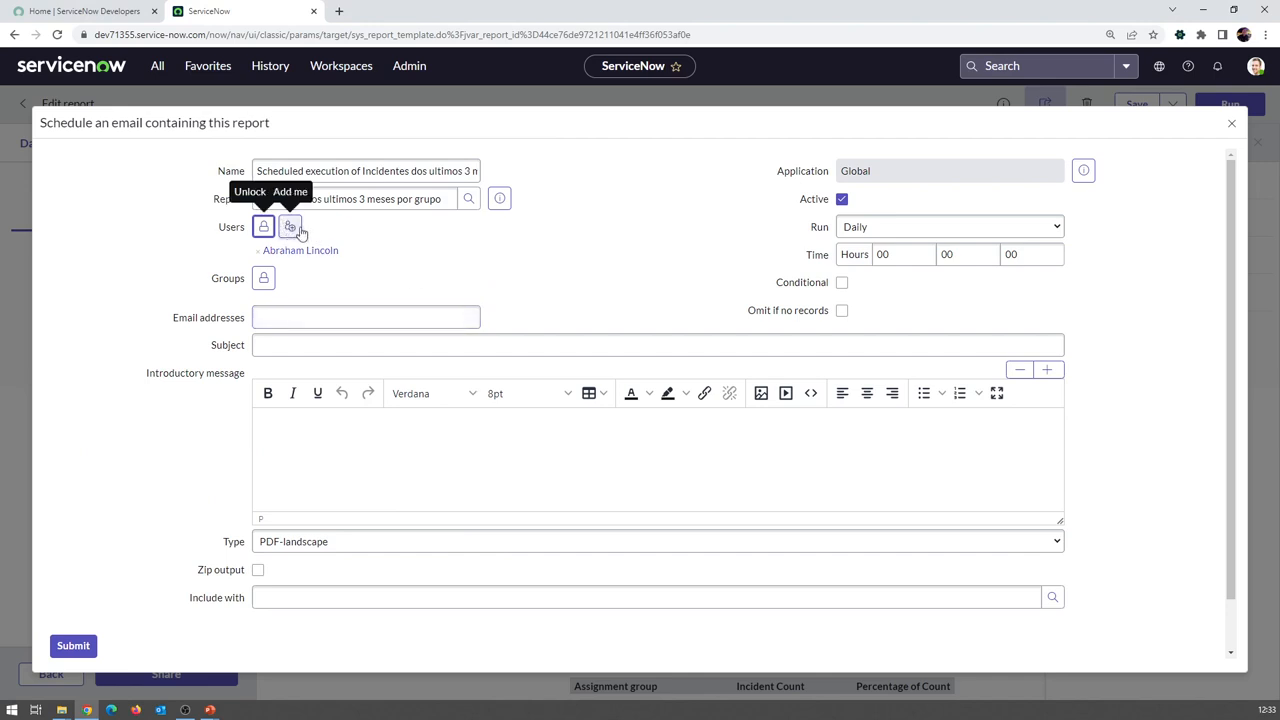
click(299, 229)
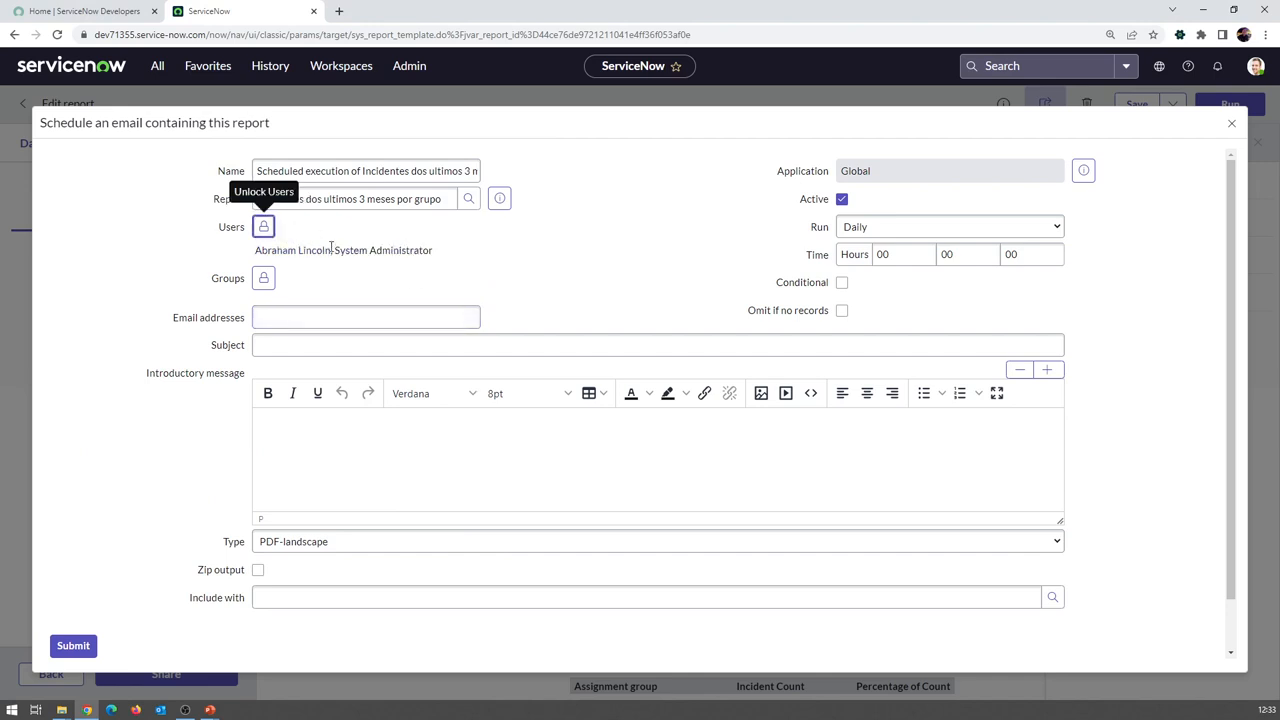
Add the Application Development group as a recipient group
click(263, 278)
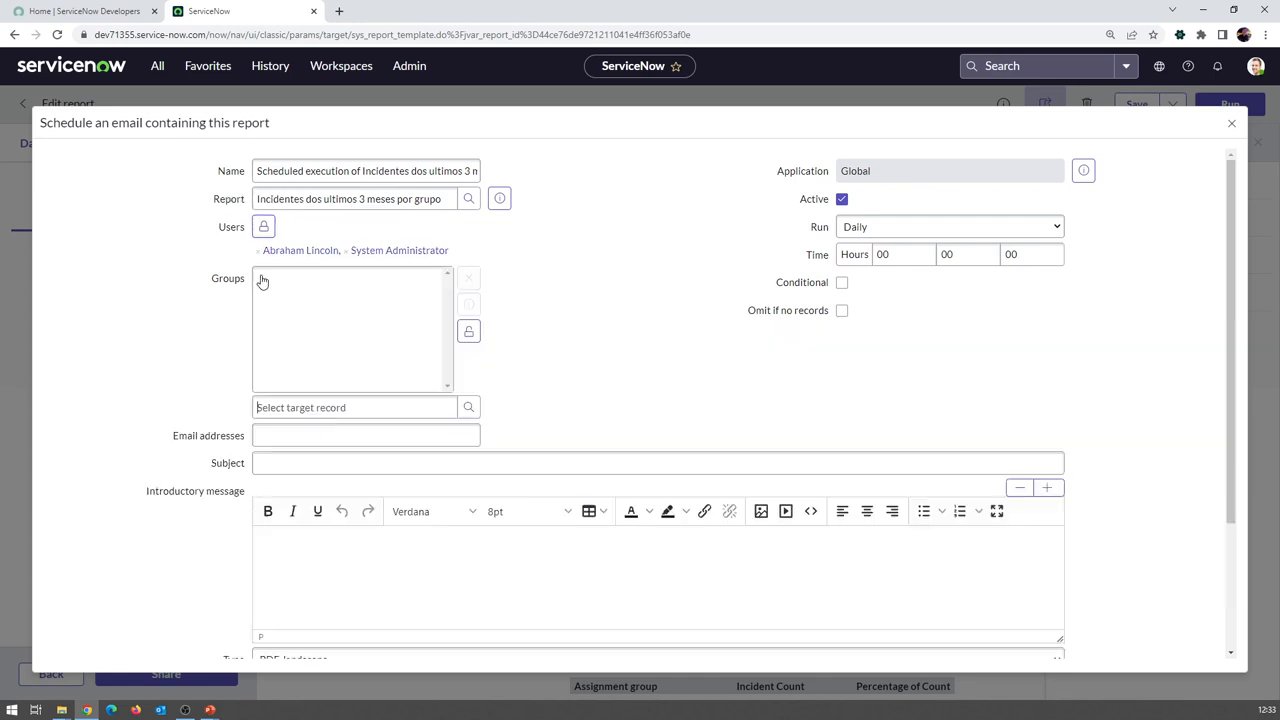
click(468, 407)
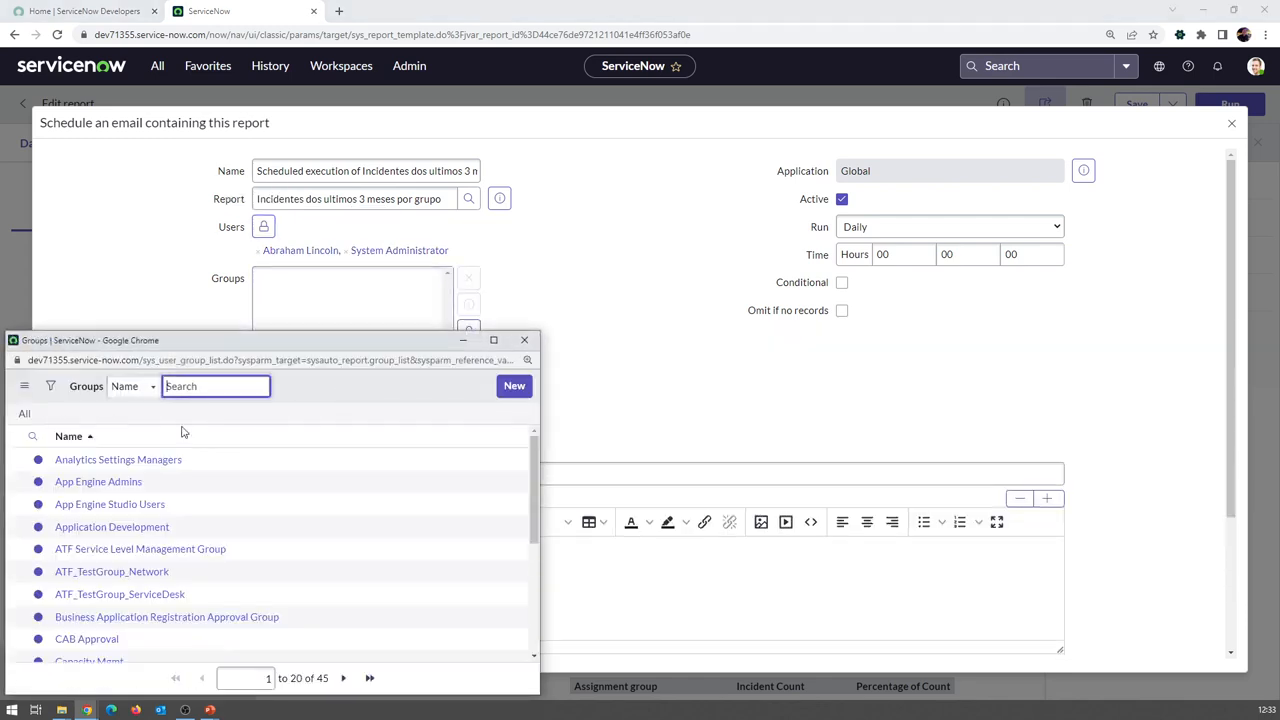
click(112, 526)
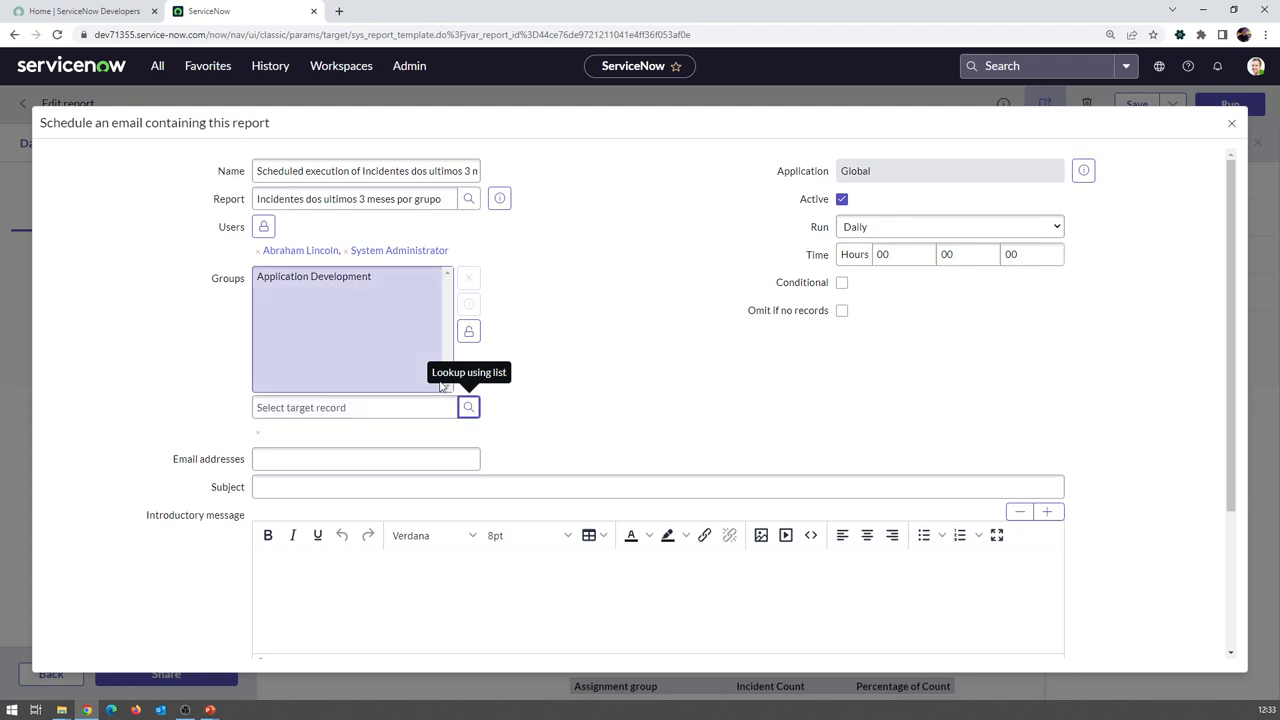
click(468, 331)
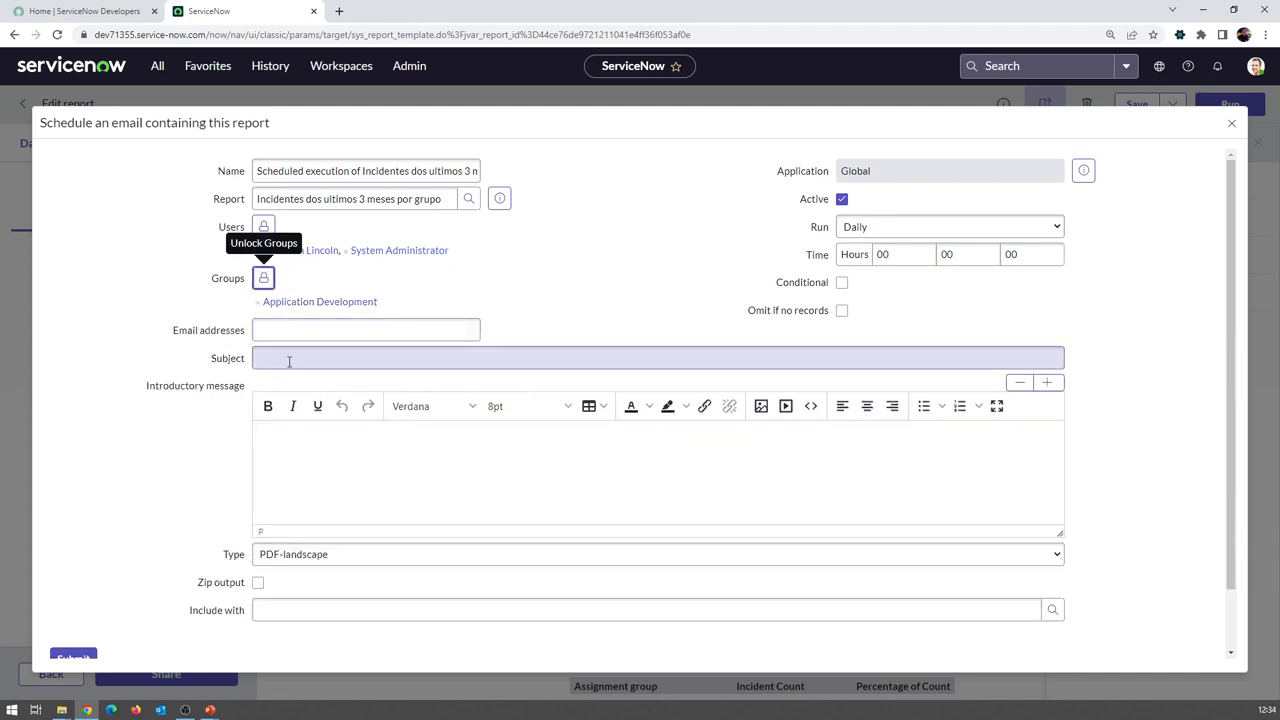
Enter an external recipient e-mail, subject 'Incidentes dos ultimos 3 meses', and a brief introductory message
click(314, 330)
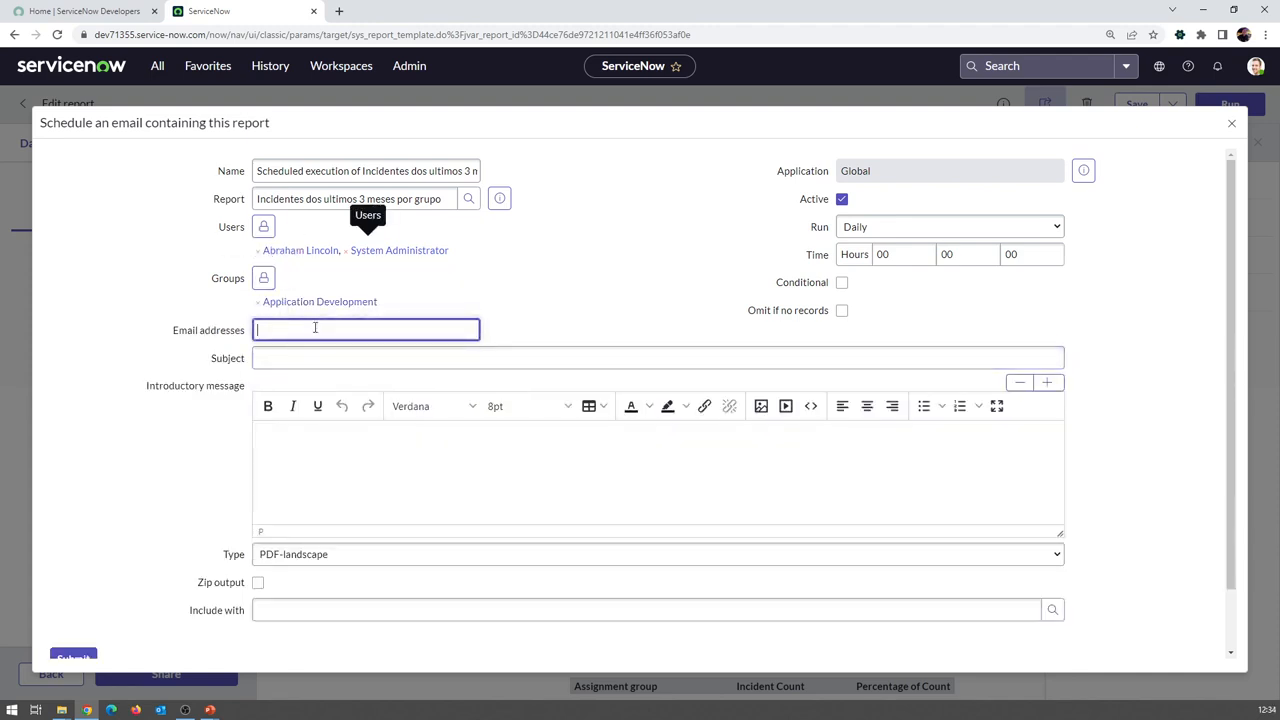
text(aaaa)
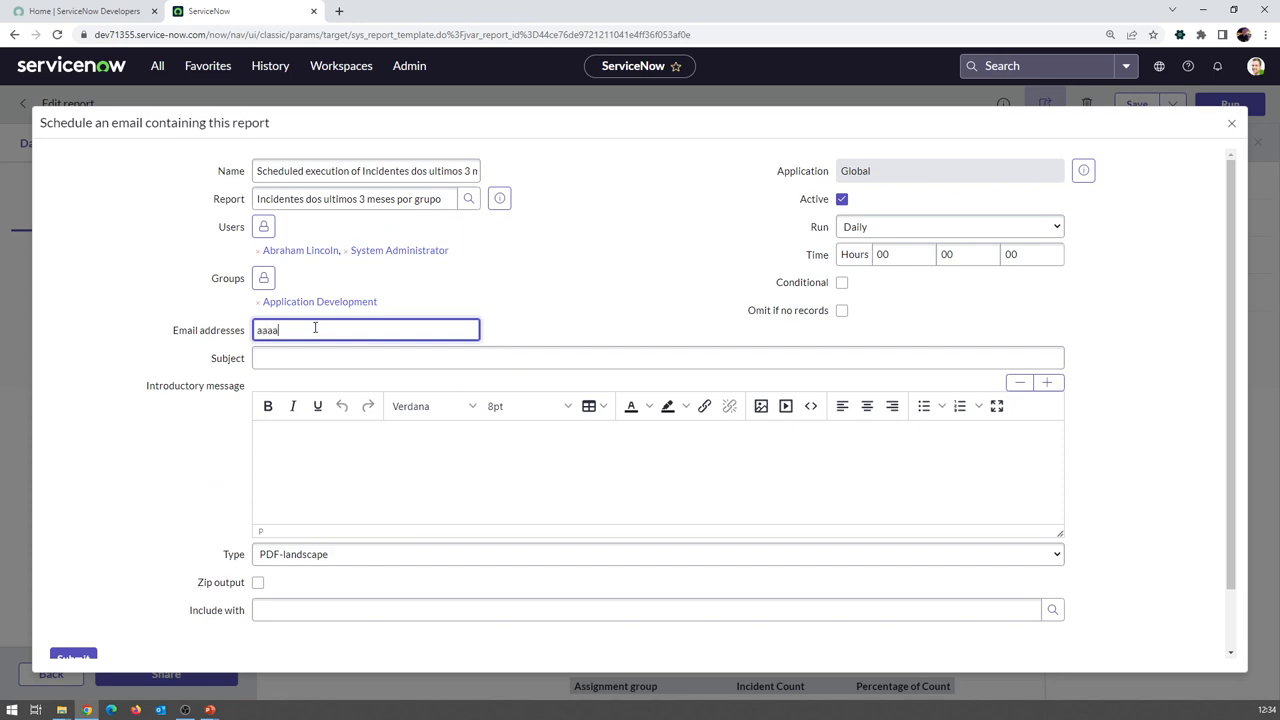
text(@gmail.com)
click(348, 360)
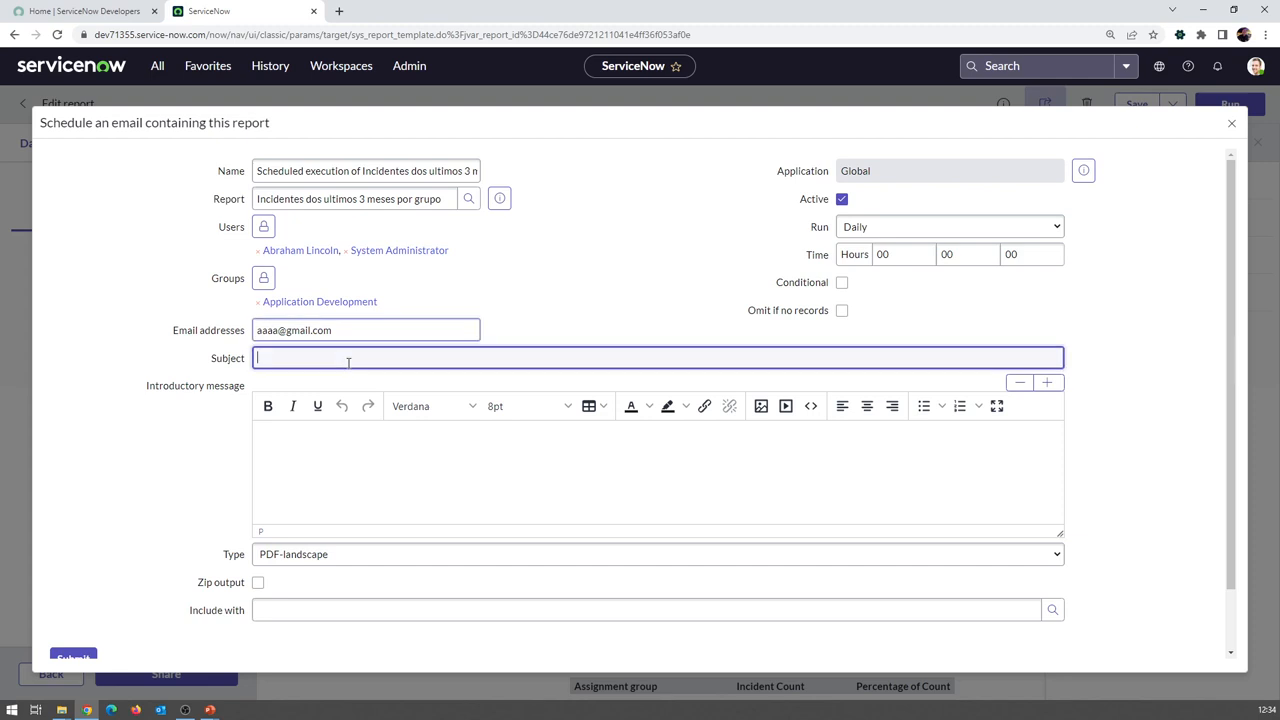
text(Inv)
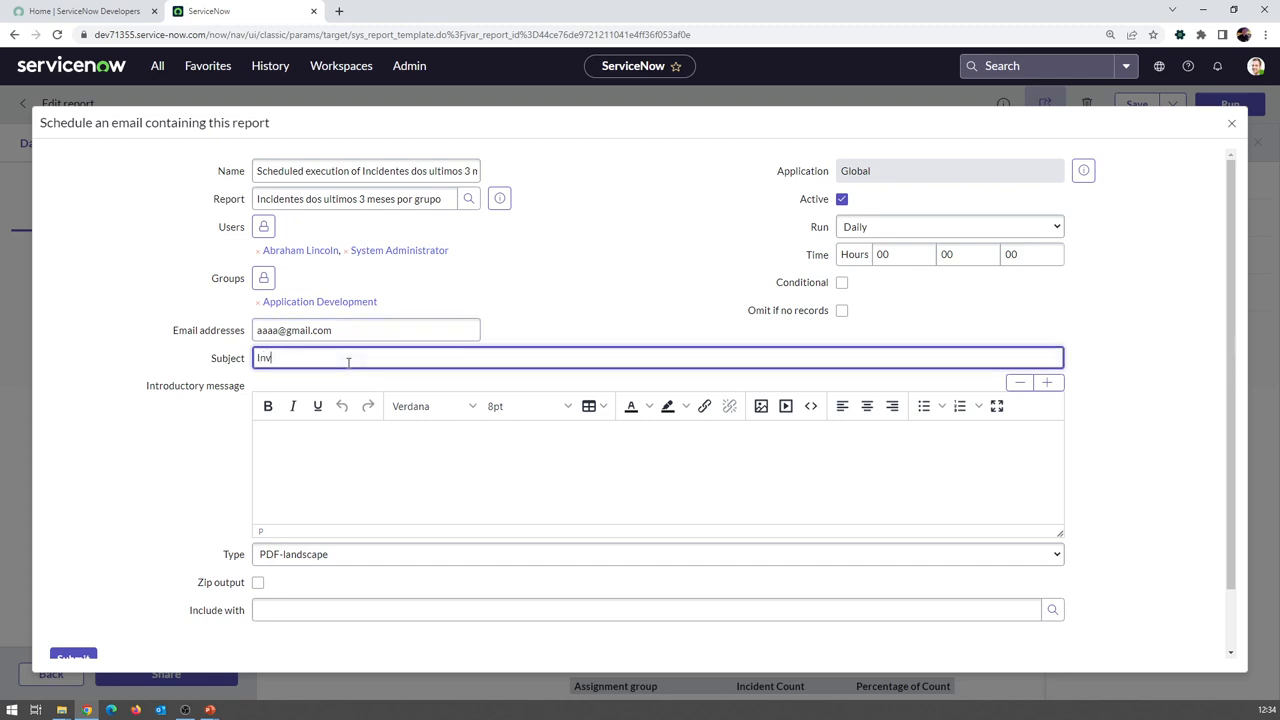
text(cidentes dos ultimos 3 meses)
key(Tab)
text(ioepadoadkpa)
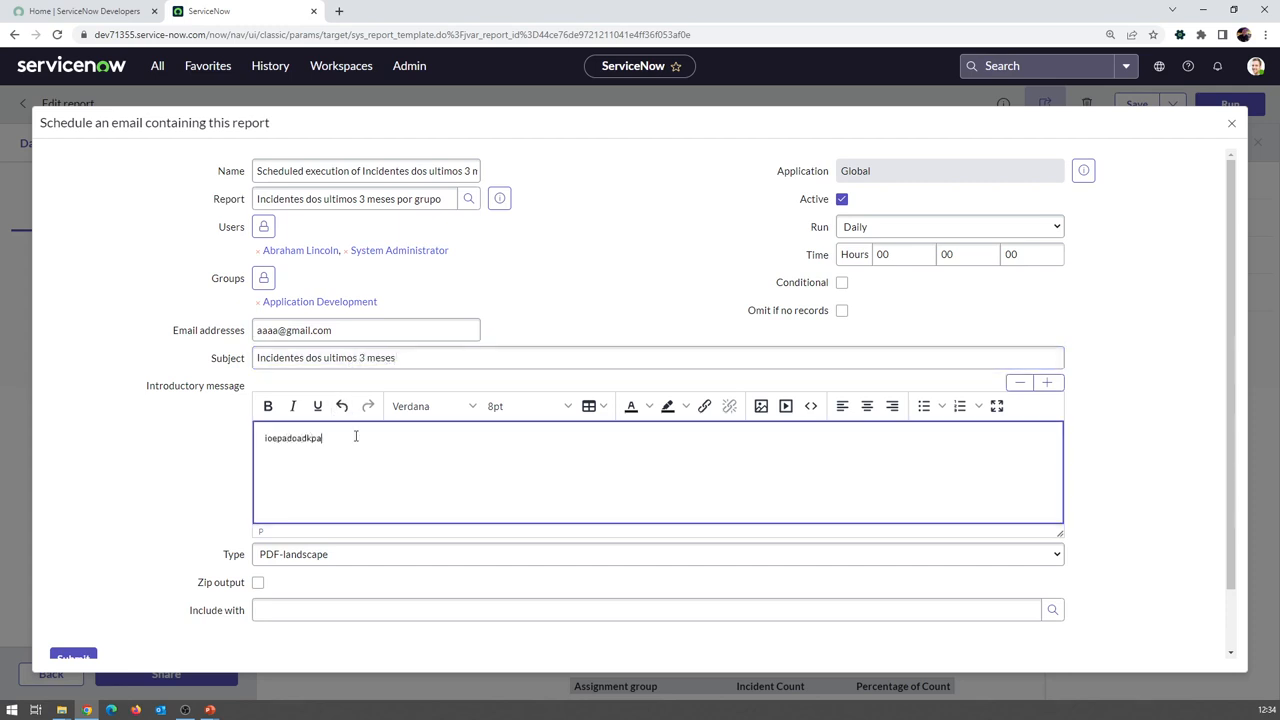
click(272, 562)
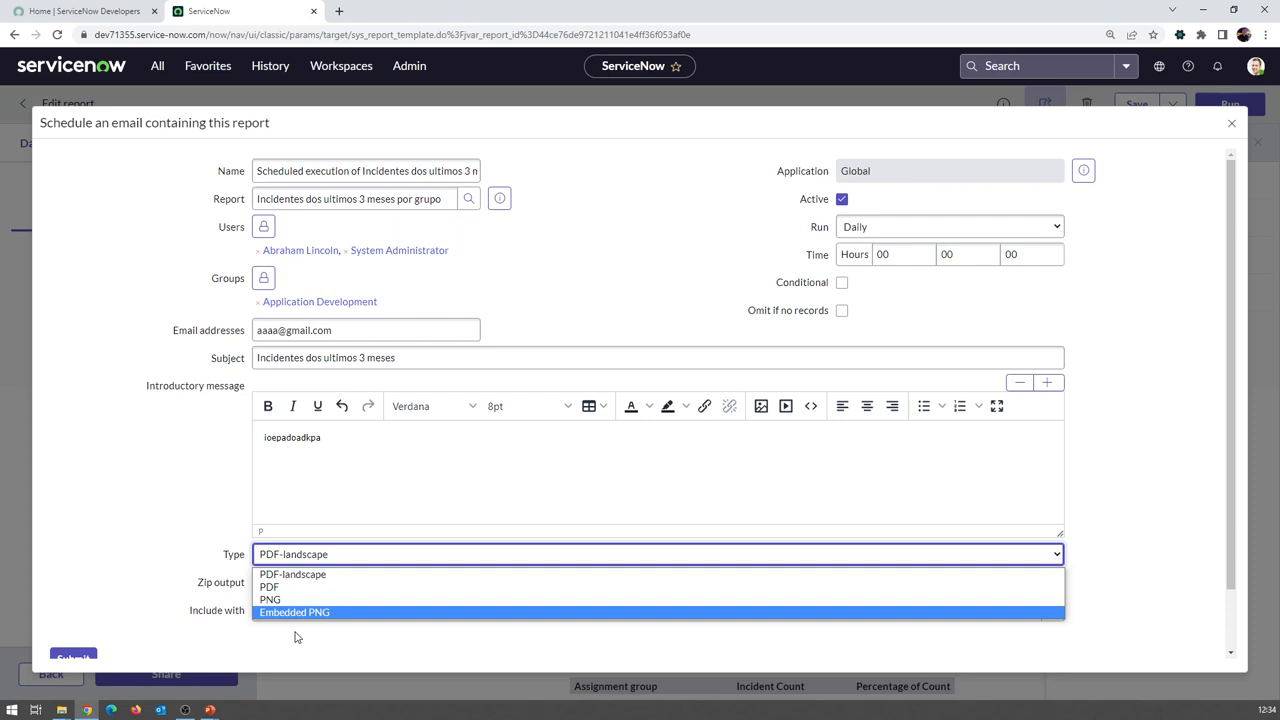
Close the attachment format list, keeping PDF-landscape
click(340, 480)
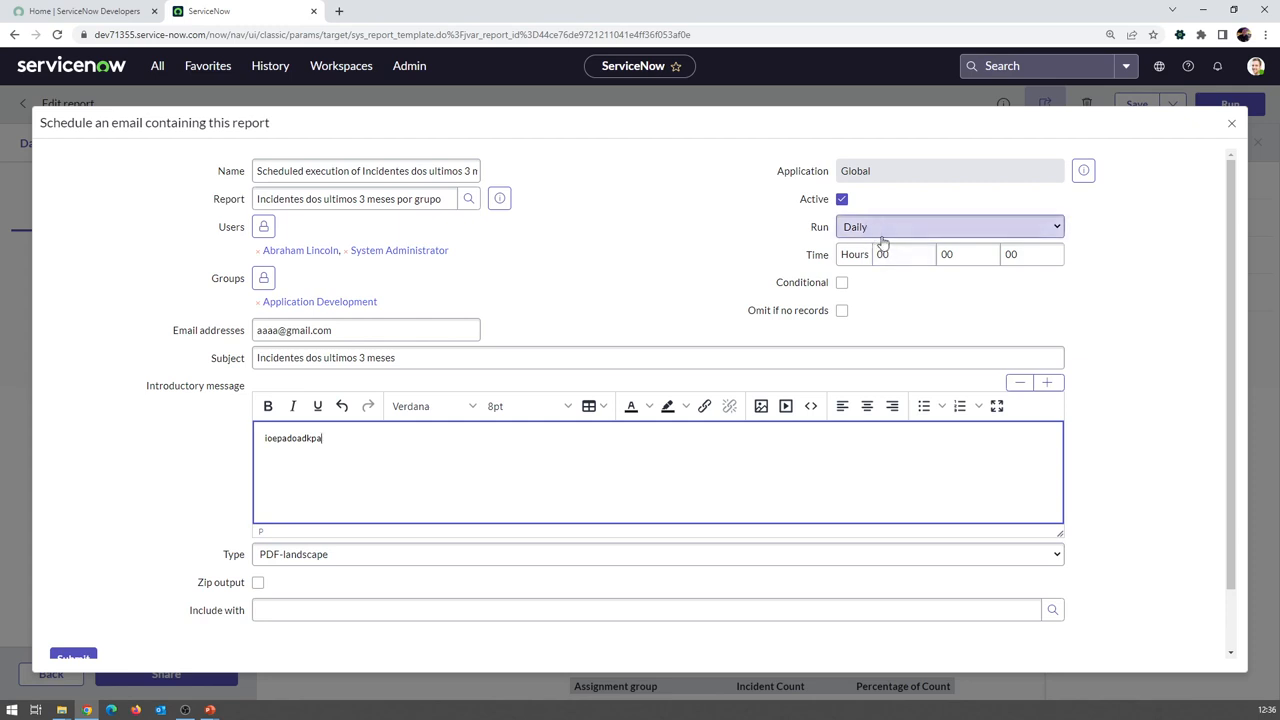
Set the send hour to 20 and switch the run frequency through Weekly and Monthly to Periodically
click(893, 254)
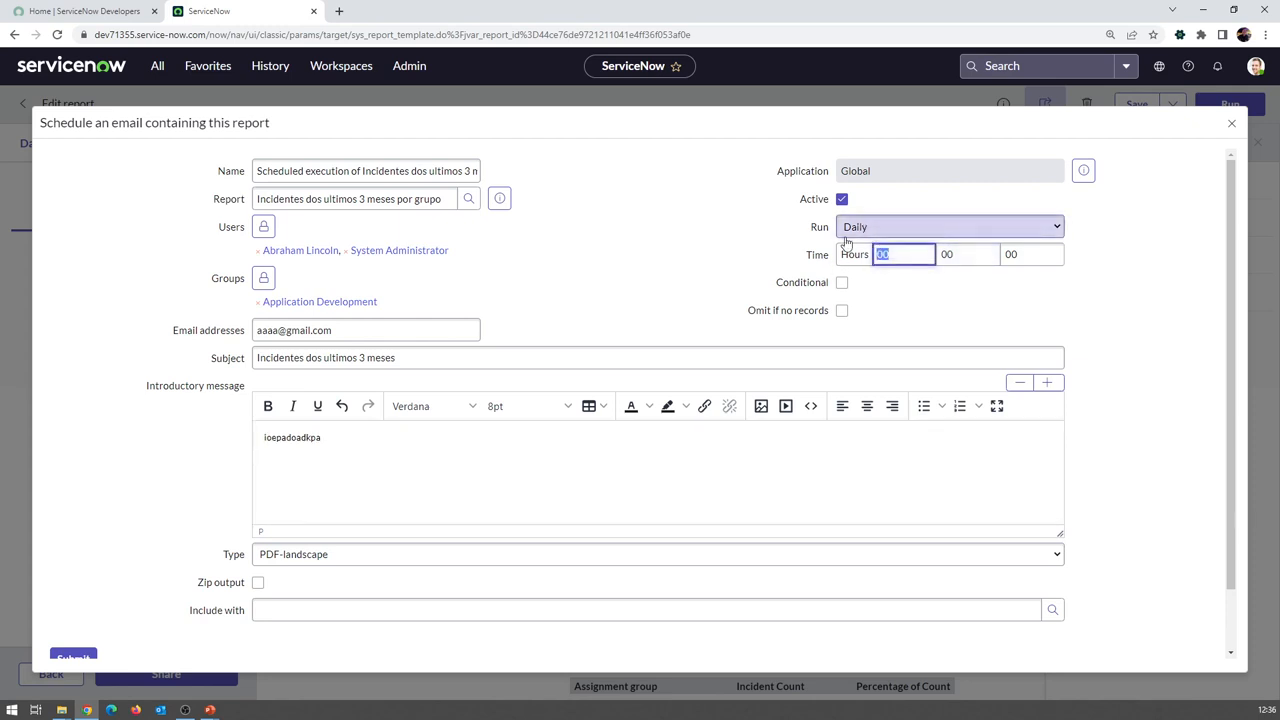
text(20)
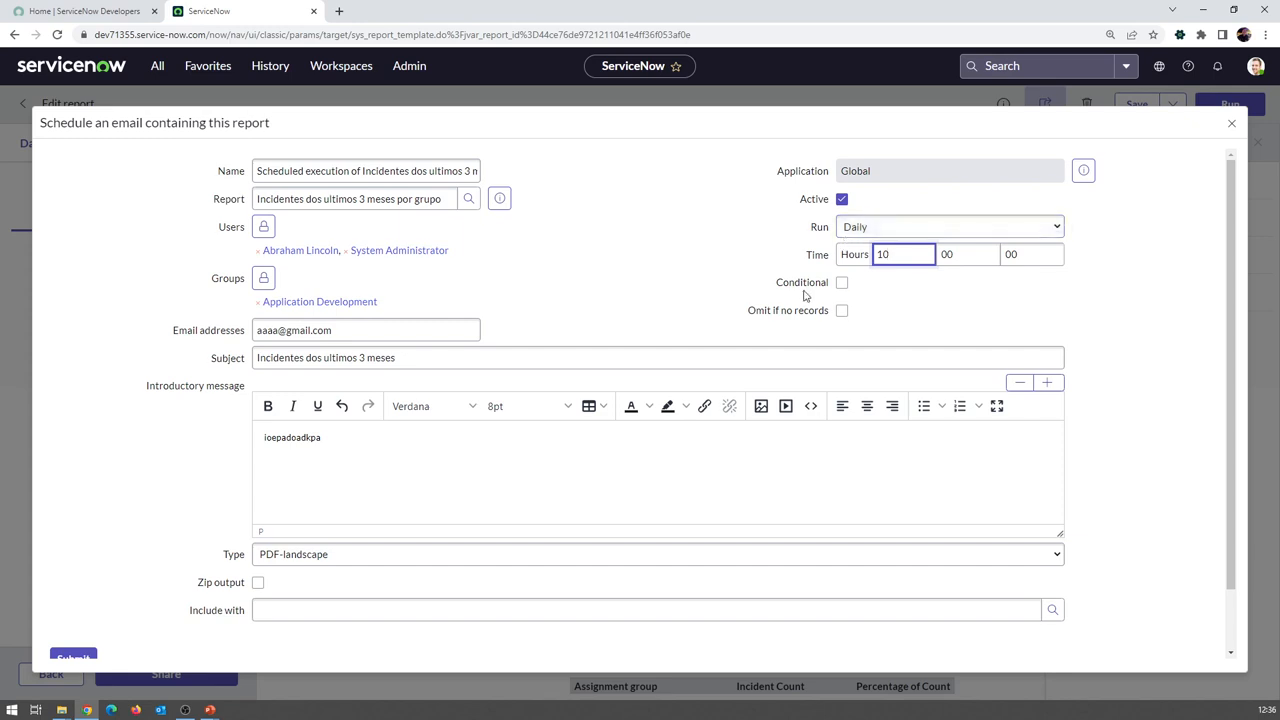
click(928, 229)
click(910, 244)
key(Down)
click(900, 282)
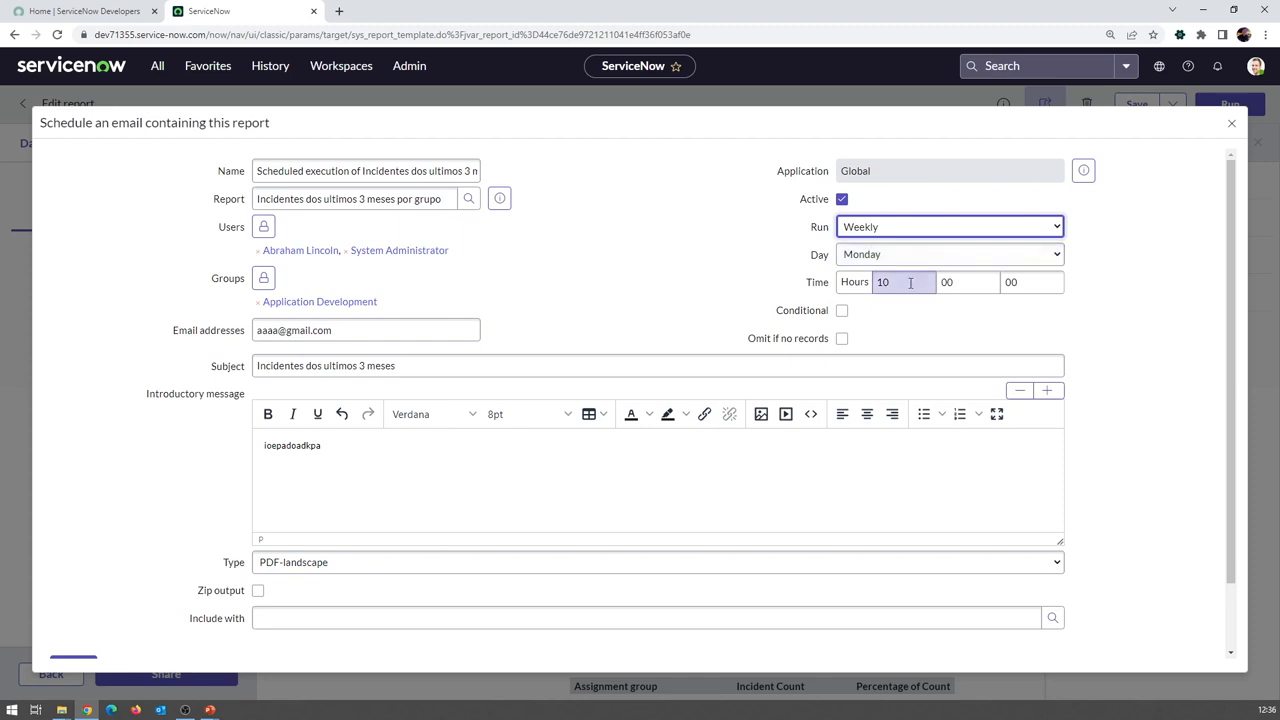
click(914, 229)
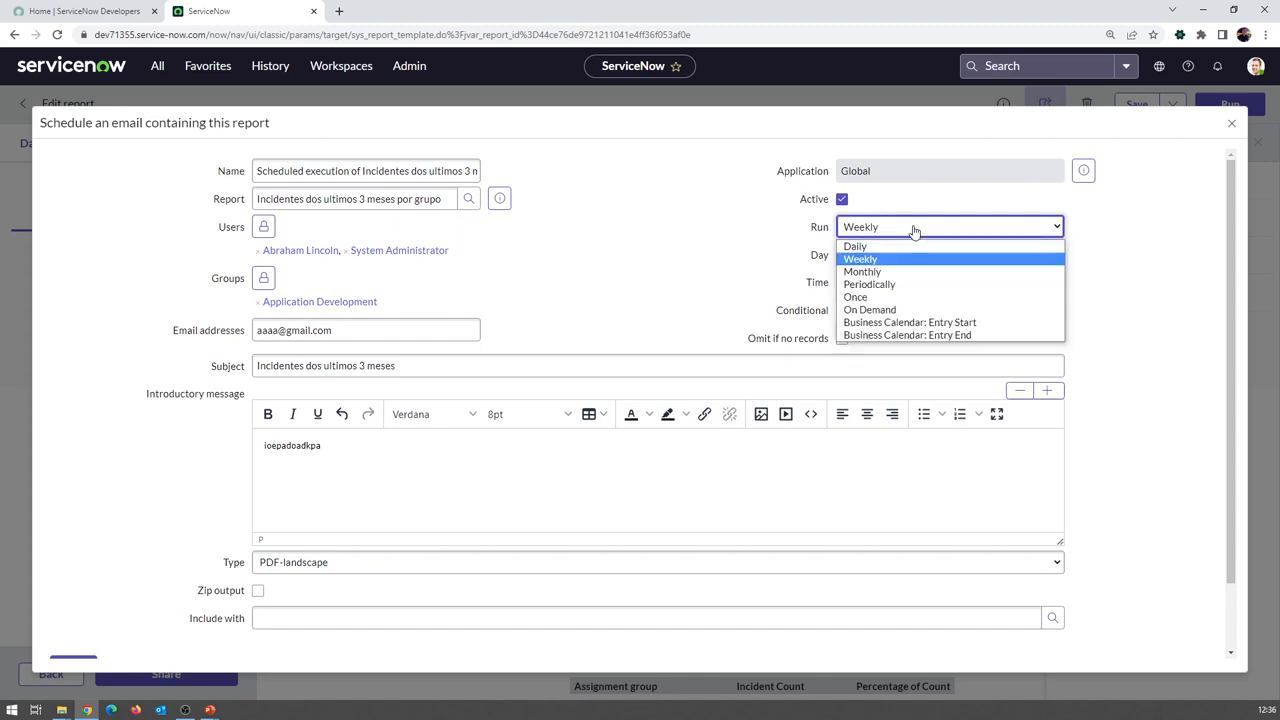
click(898, 271)
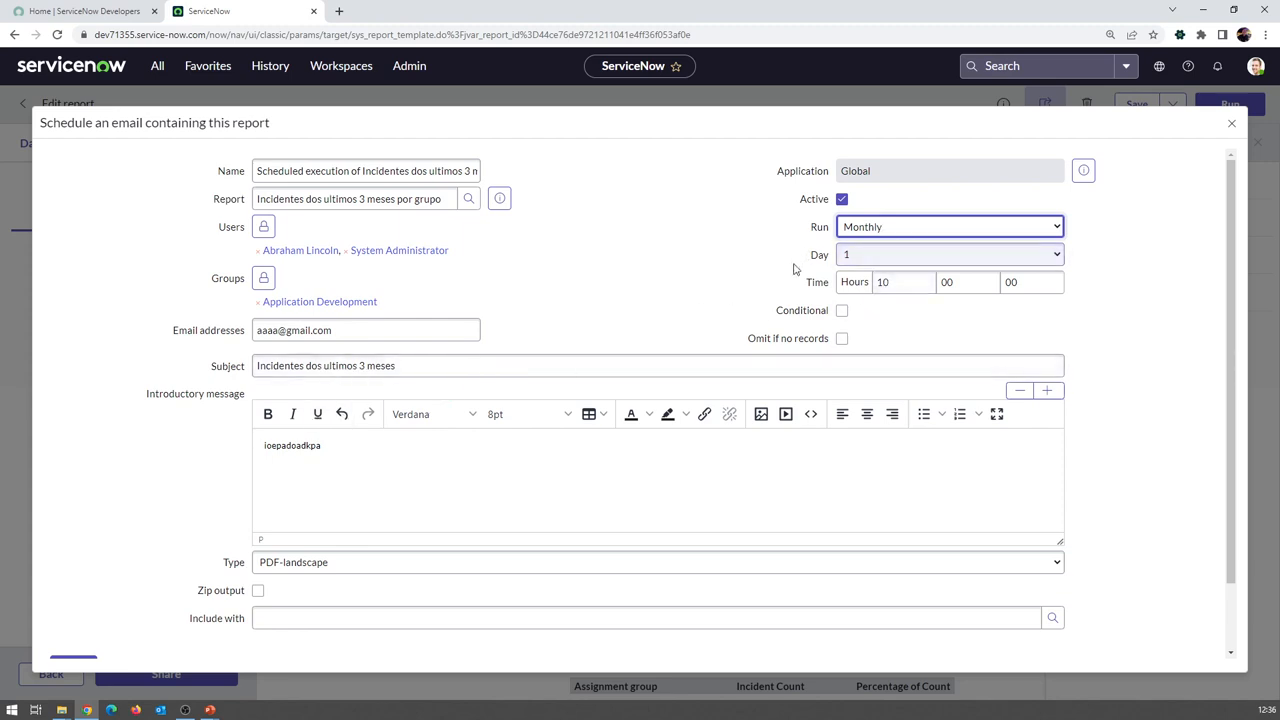
click(864, 228)
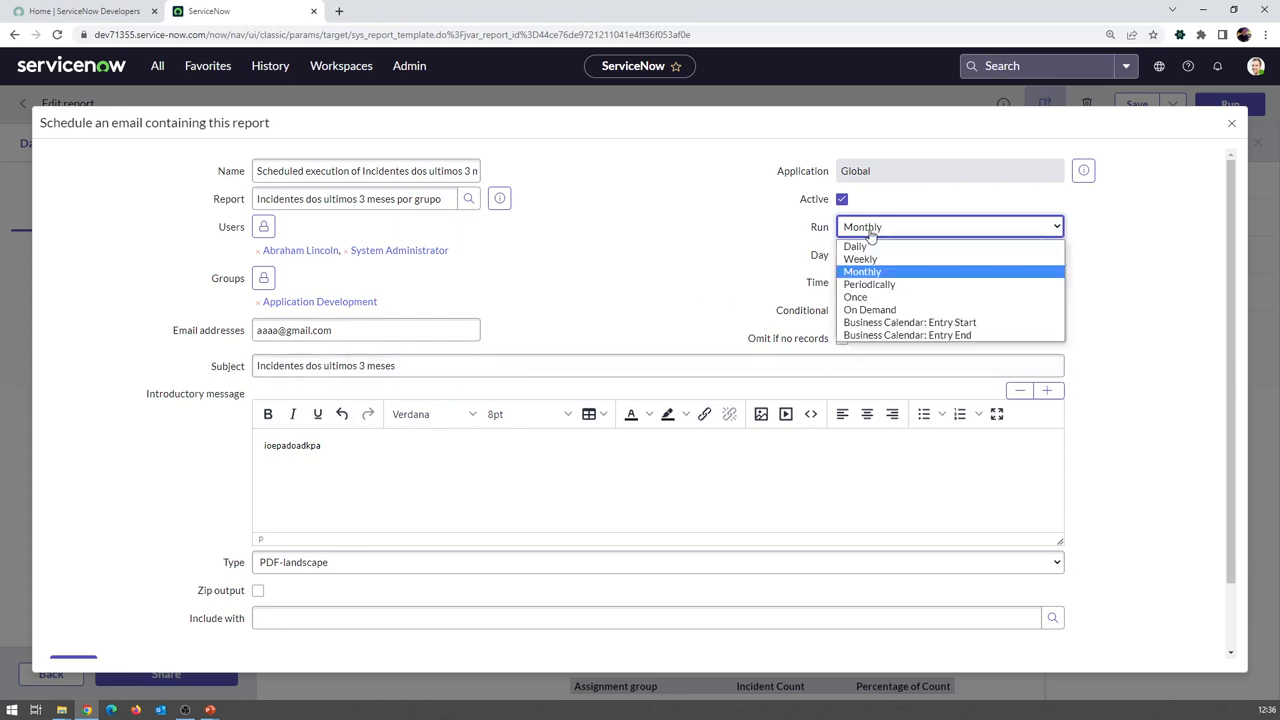
click(885, 288)
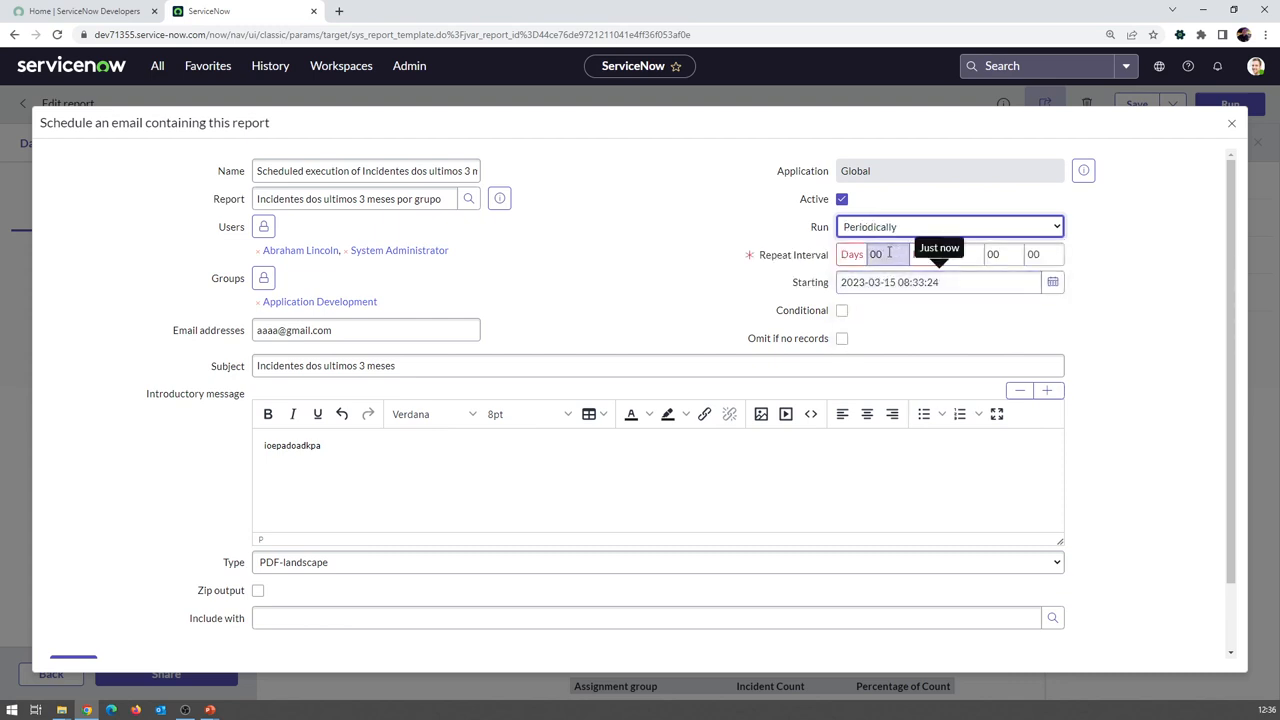
Edit the Periodically schedule's repeat interval days, hours and minutes values
click(885, 254)
double_click(885, 254)
text(2)
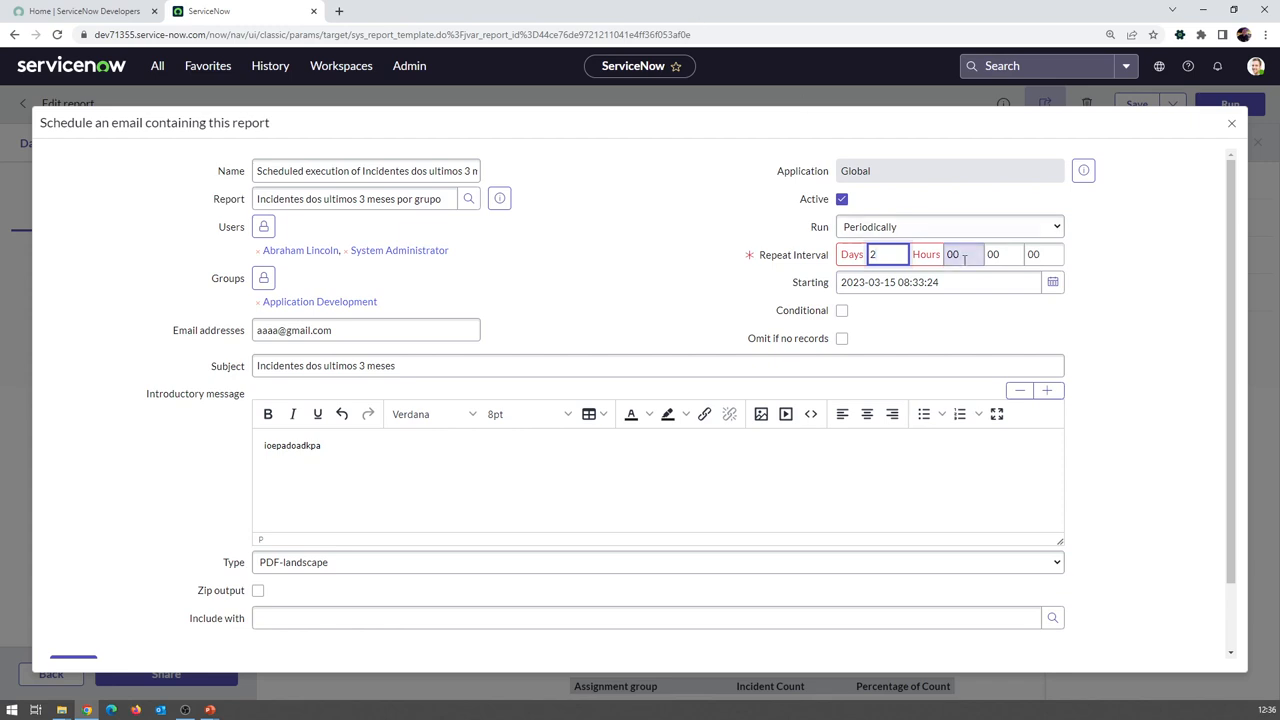
click(969, 284)
drag(906, 255, 857, 250)
text(0)
key(Tab)
text(2)
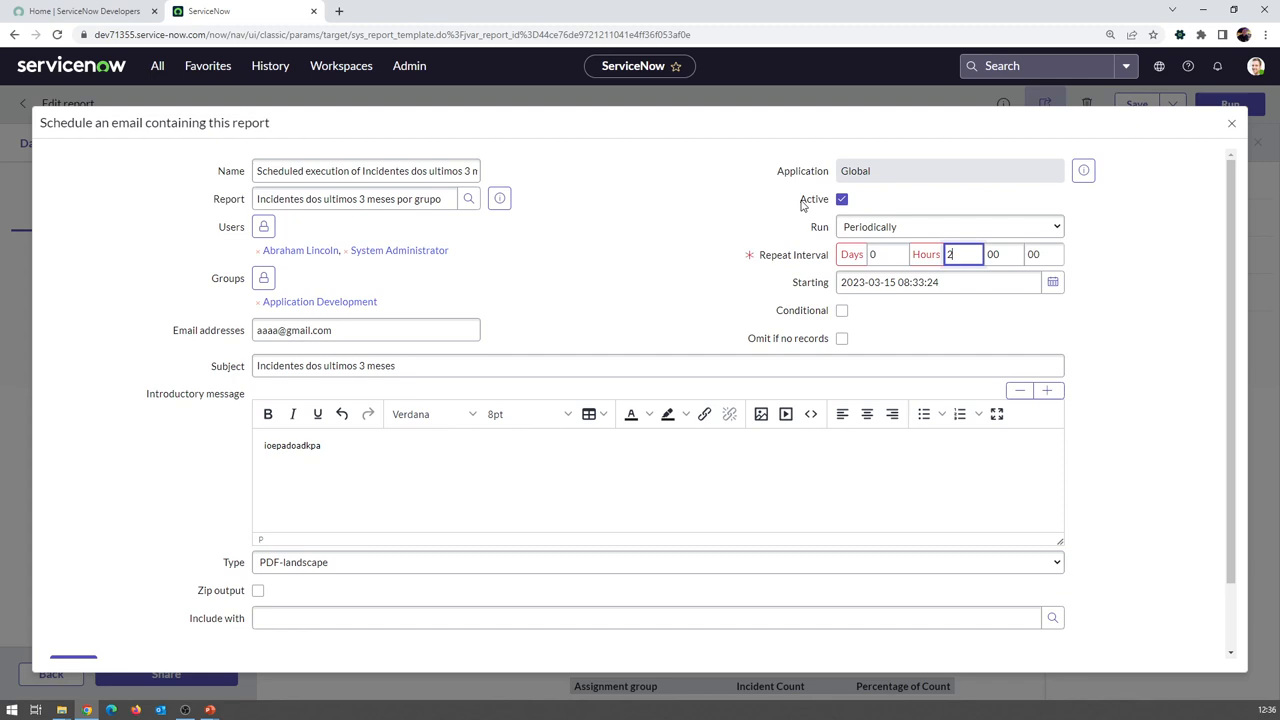
key(BackSpace)
text(0)
key(Tab)
text(30)
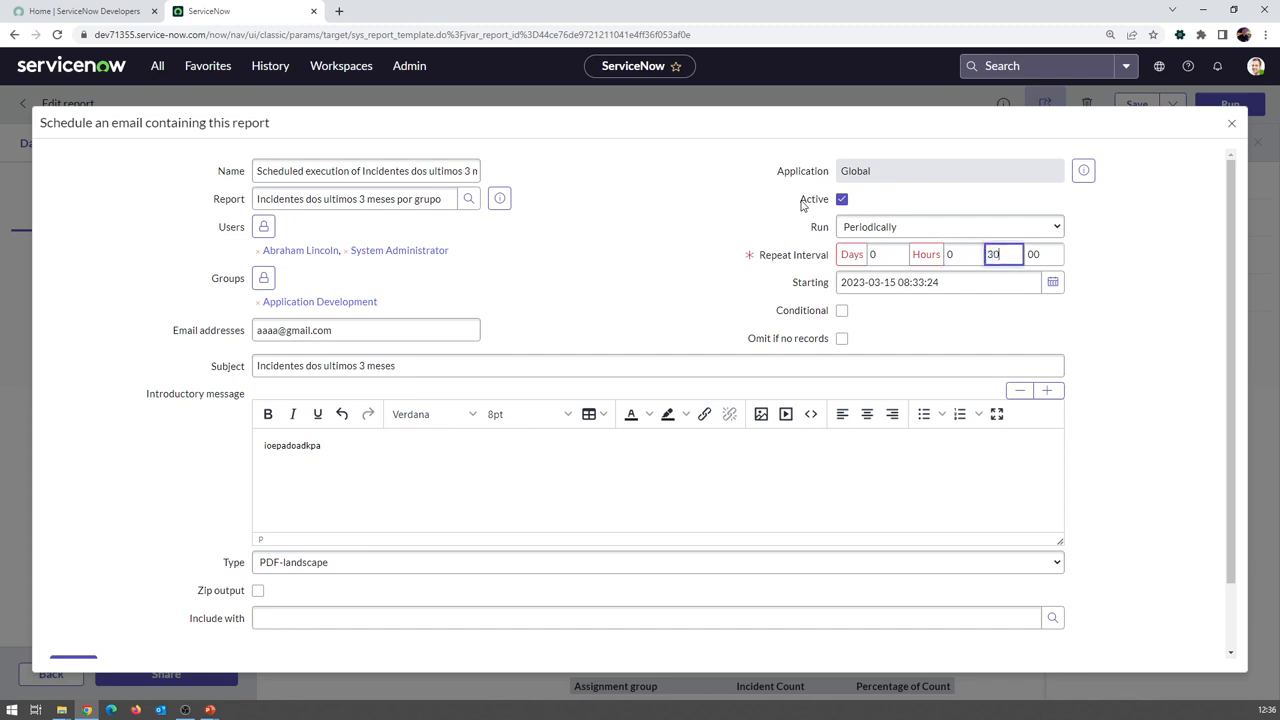
key(BackSpace)
key(BackSpace)
text(0)
click(868, 232)
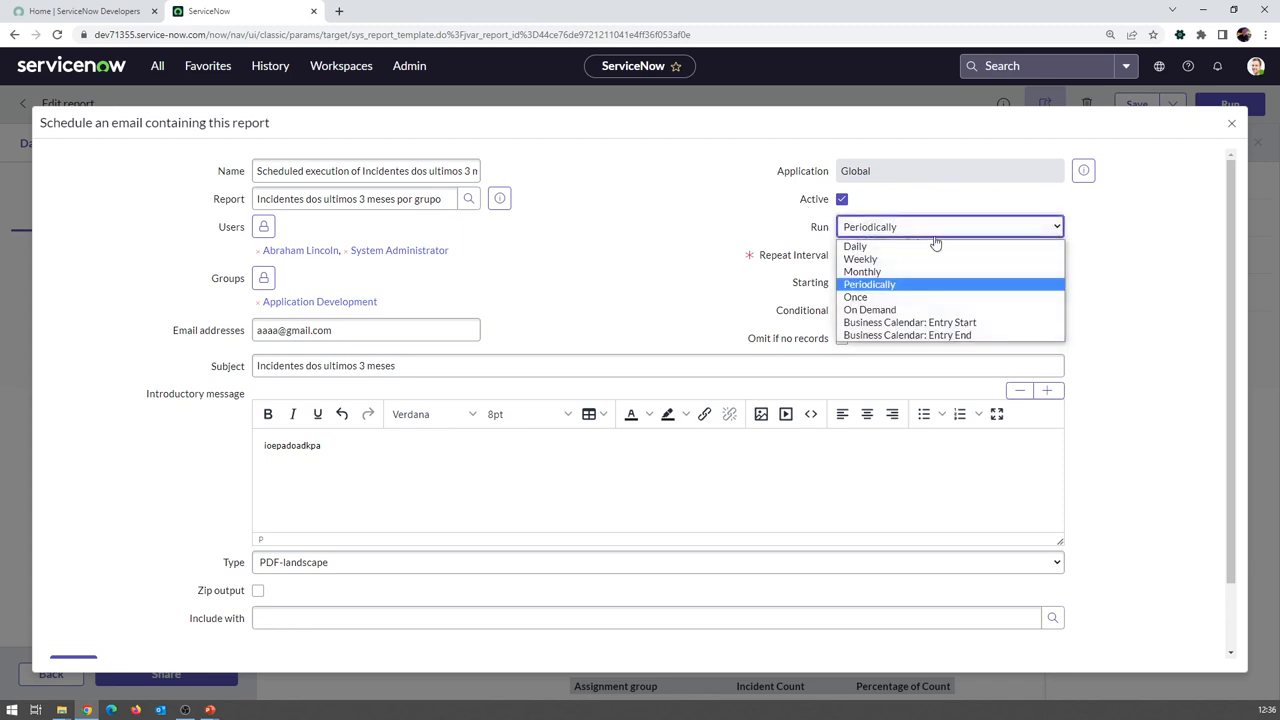
Change the run frequency to Once, then settle on On Demand
click(873, 299)
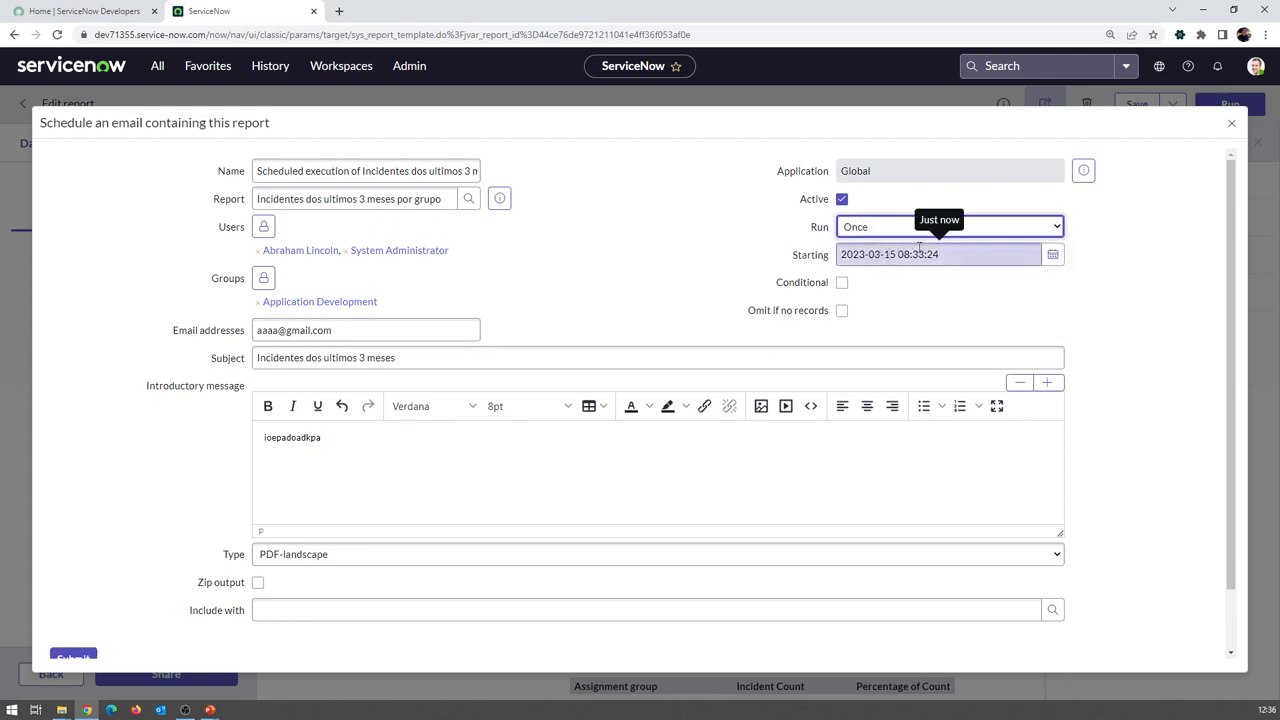
click(906, 227)
click(899, 313)
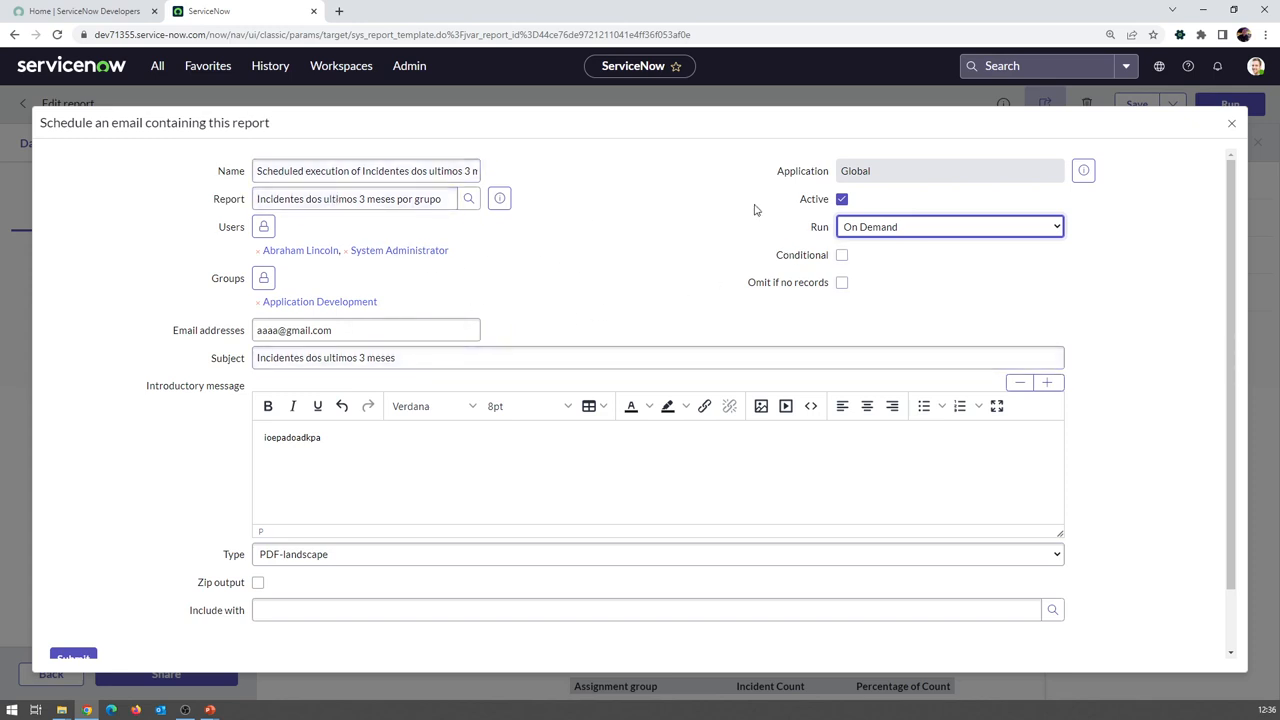
click(866, 230)
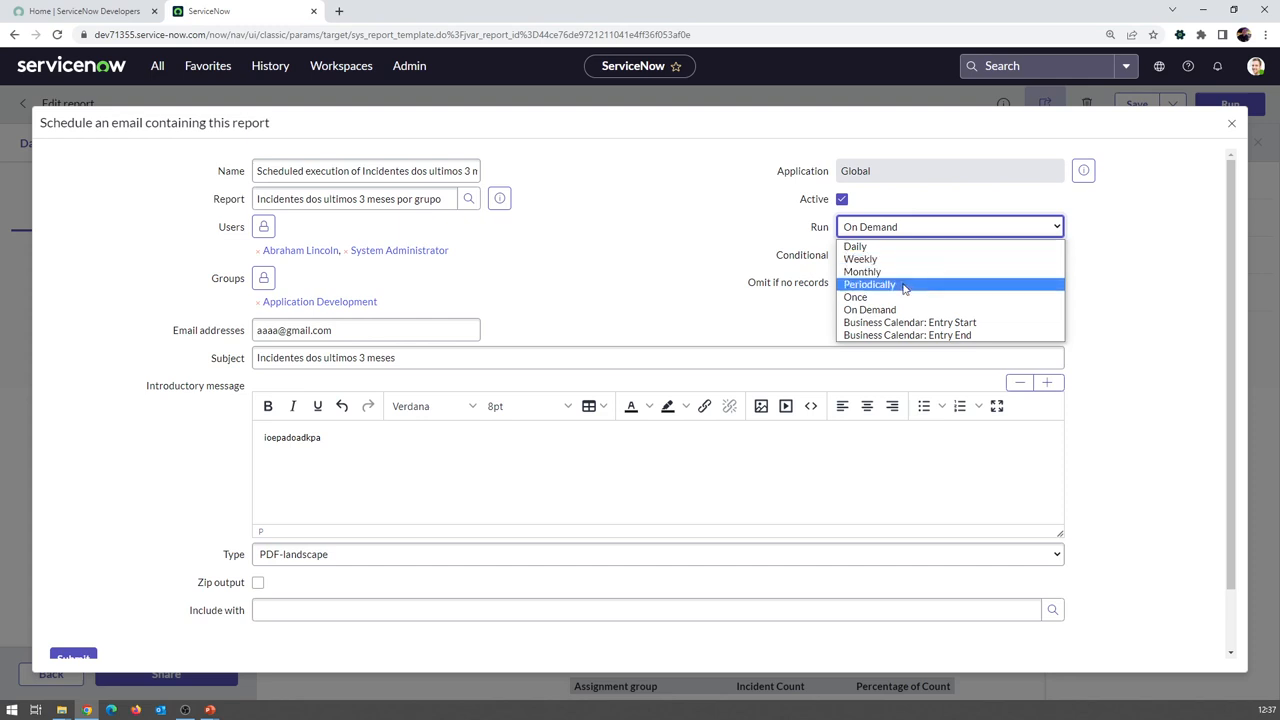
click(705, 276)
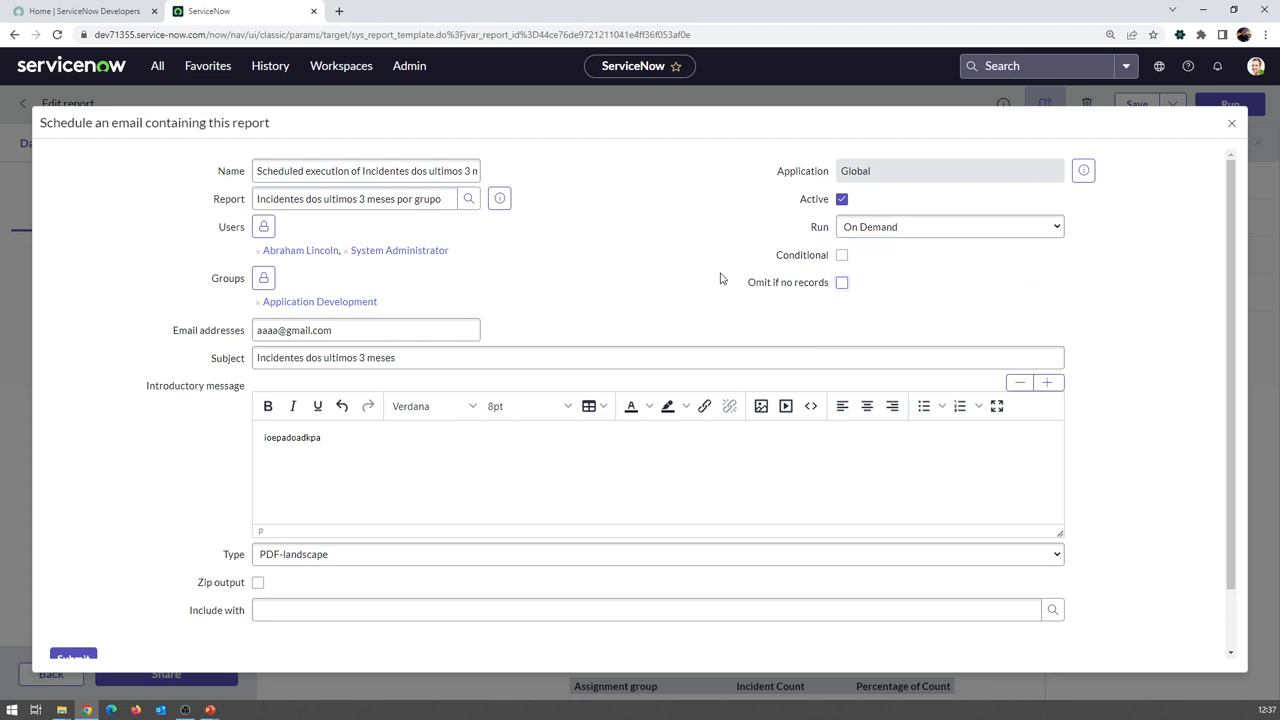
scroll(740, 282, down, 1)
scroll(740, 283, up, 1)
scroll(195, 500, down, 1)
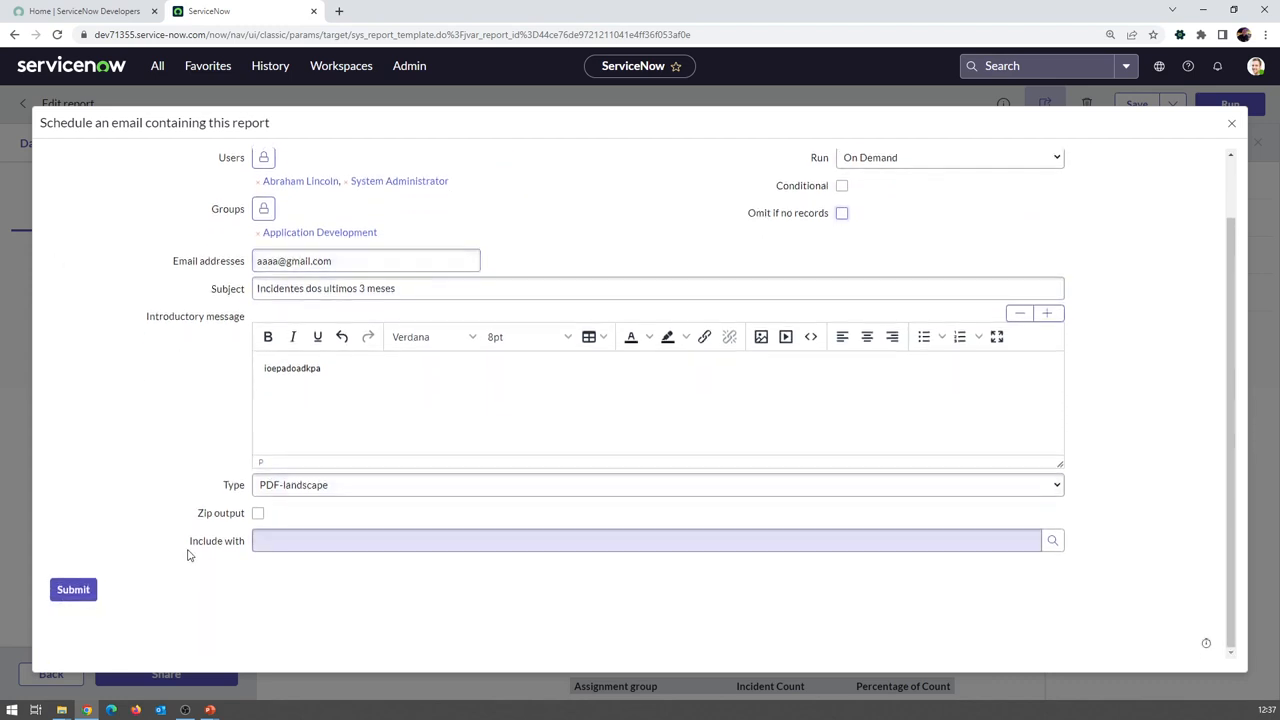
Submit the report schedule, close the sharing panel, and save the report
click(73, 590)
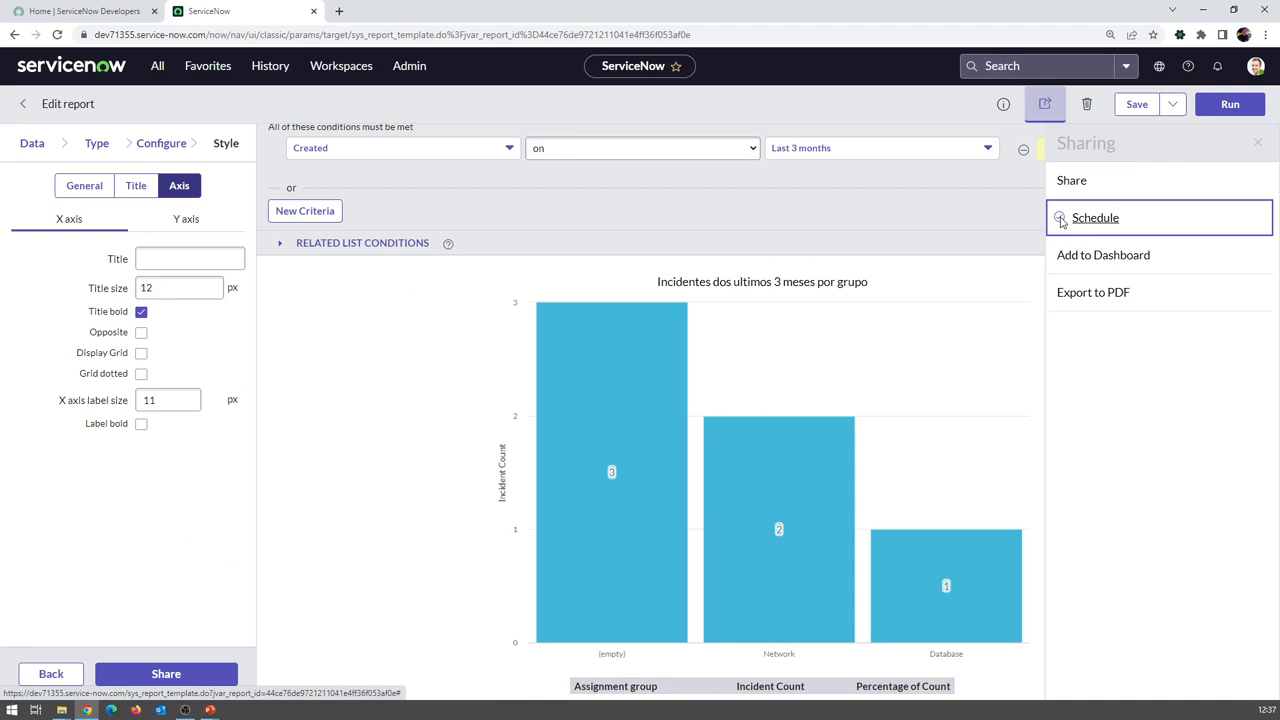
click(1258, 143)
click(1134, 106)
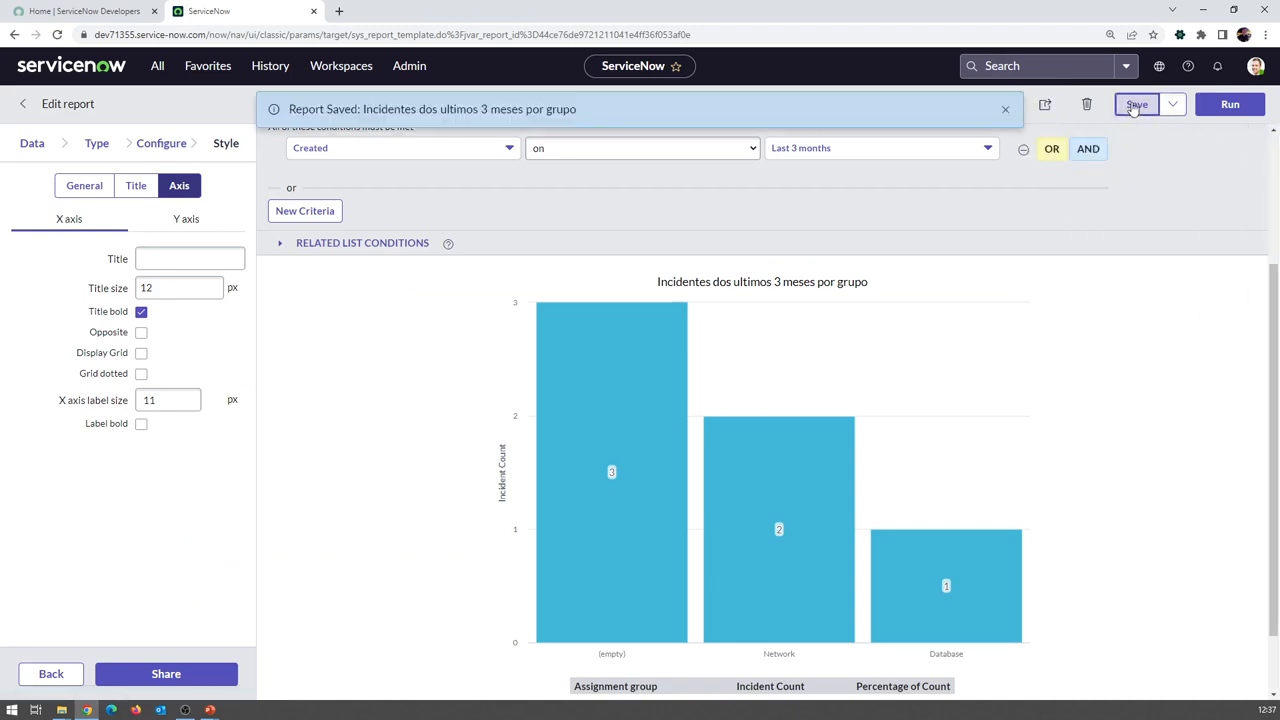
click(1002, 106)
Confirm in the report details that Scheduled is true, then close the Sharing panel
click(1044, 106)
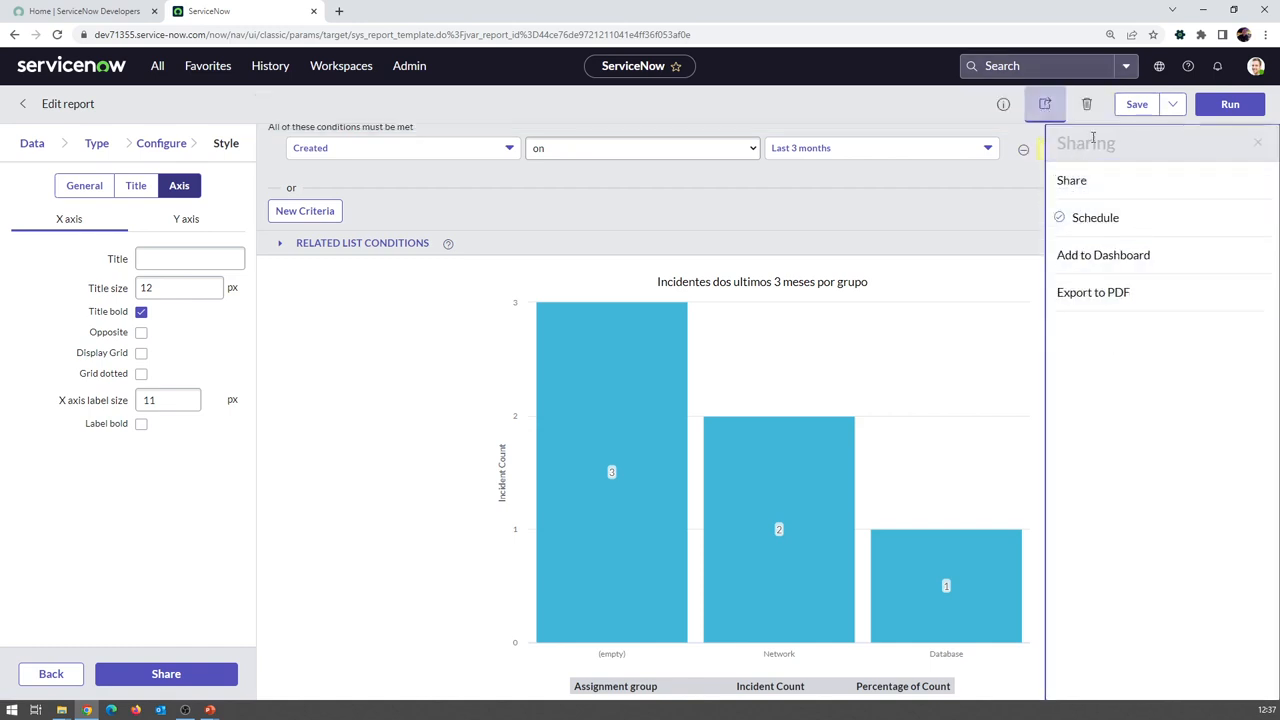
click(1003, 104)
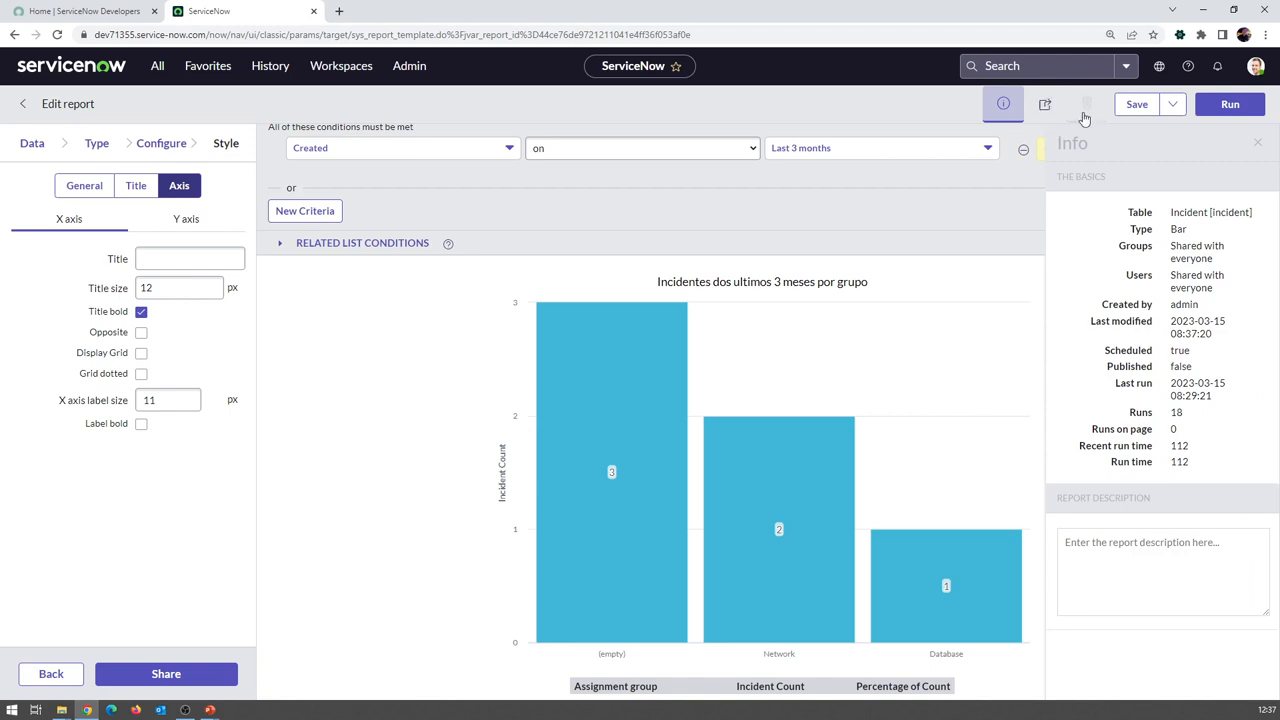
click(1044, 105)
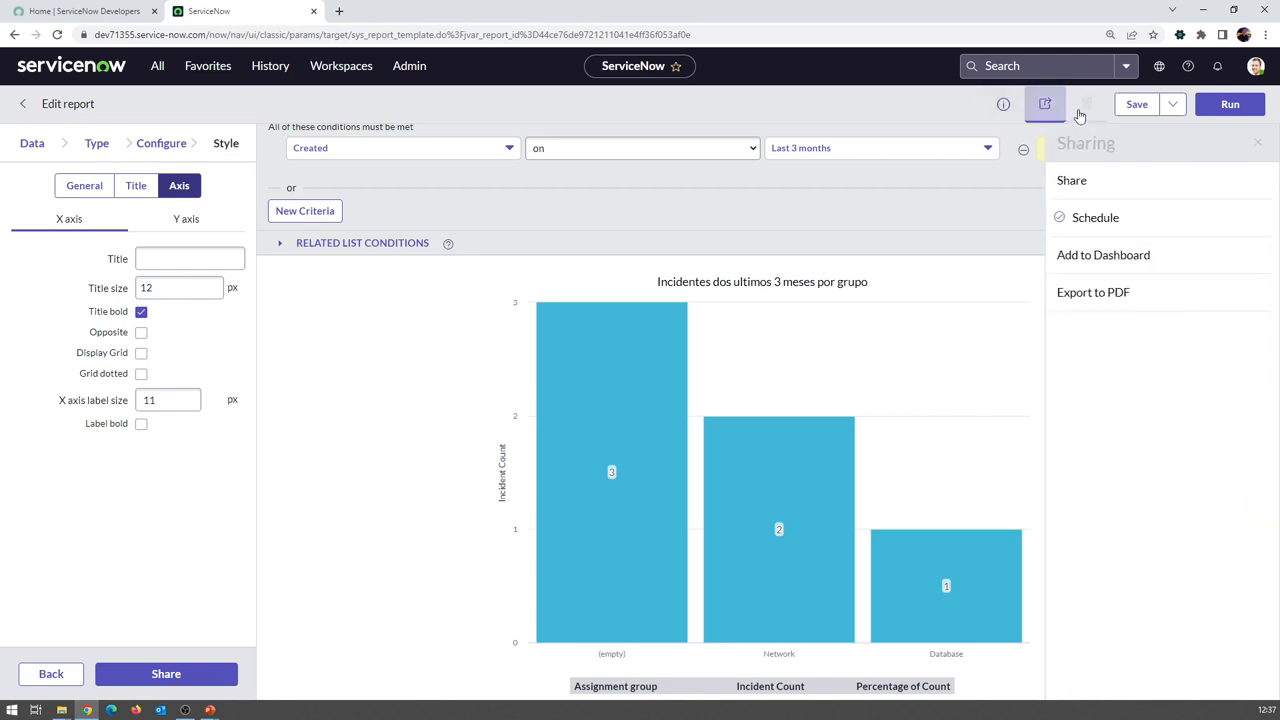
click(1257, 143)
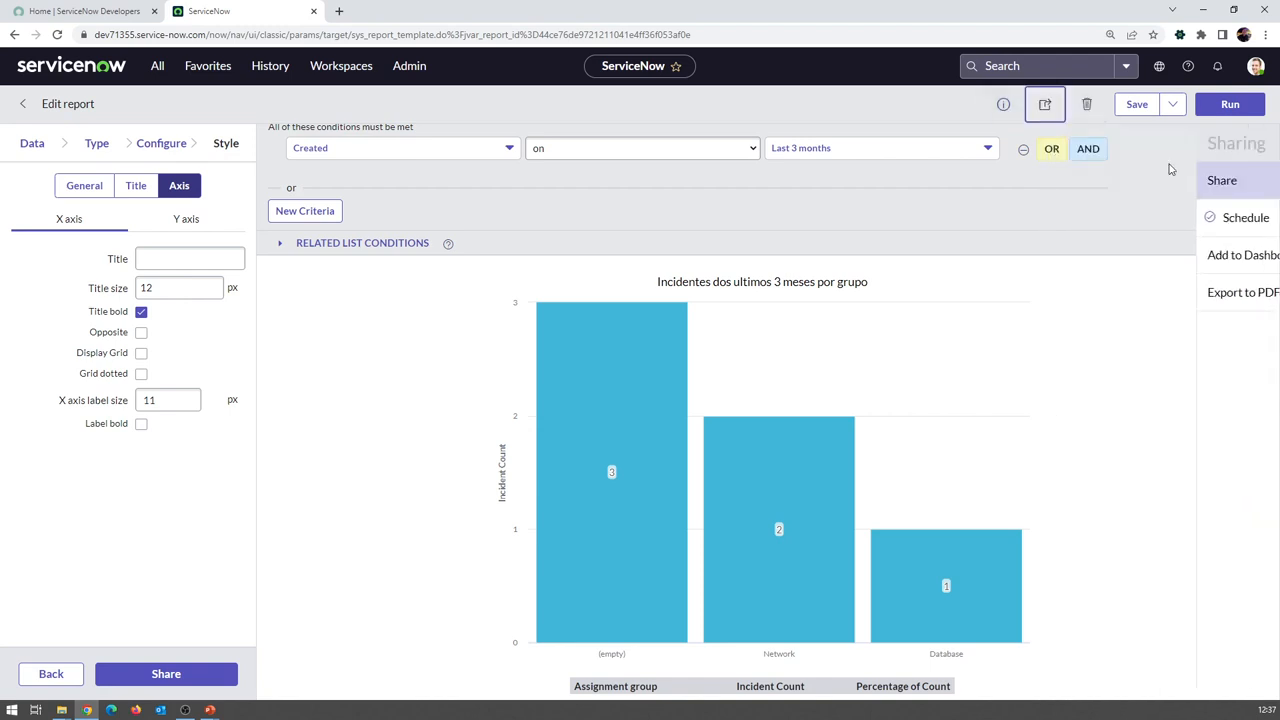
Cancel the report deletion, save the report unchanged, and show the Update, Insert, Insert and Stay options
click(1092, 107)
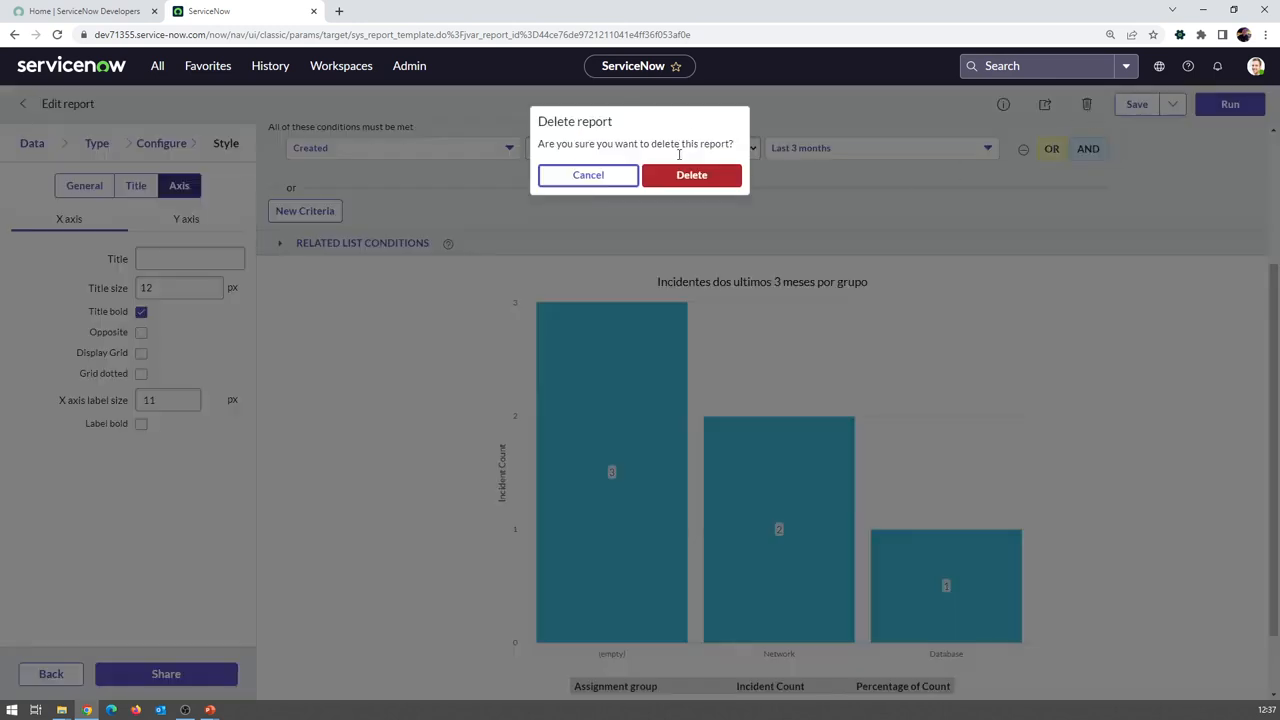
click(614, 176)
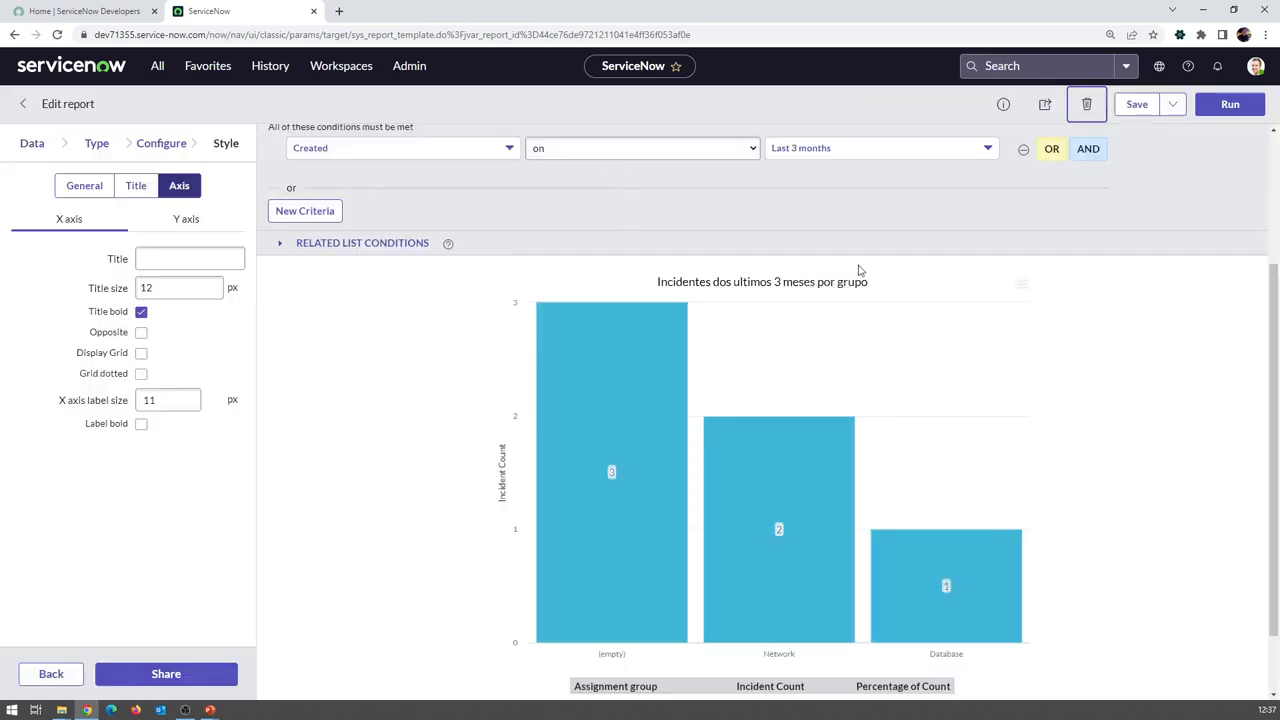
click(1141, 108)
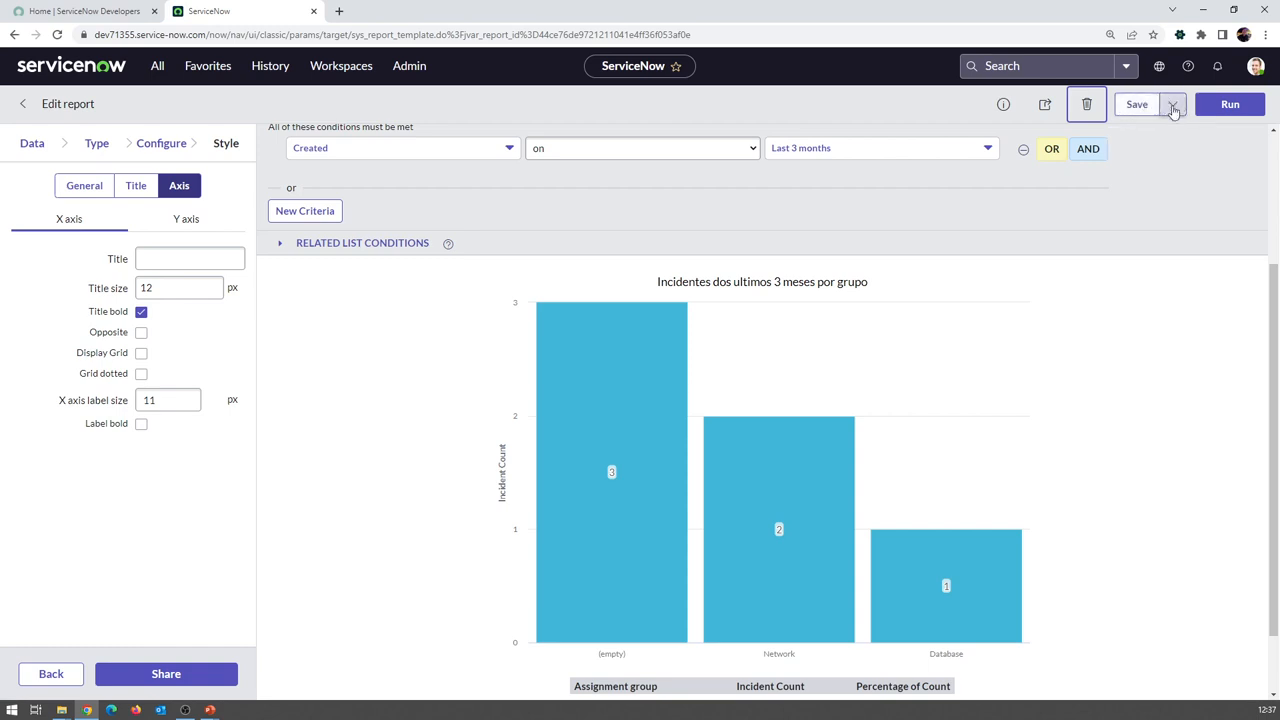
click(1174, 108)
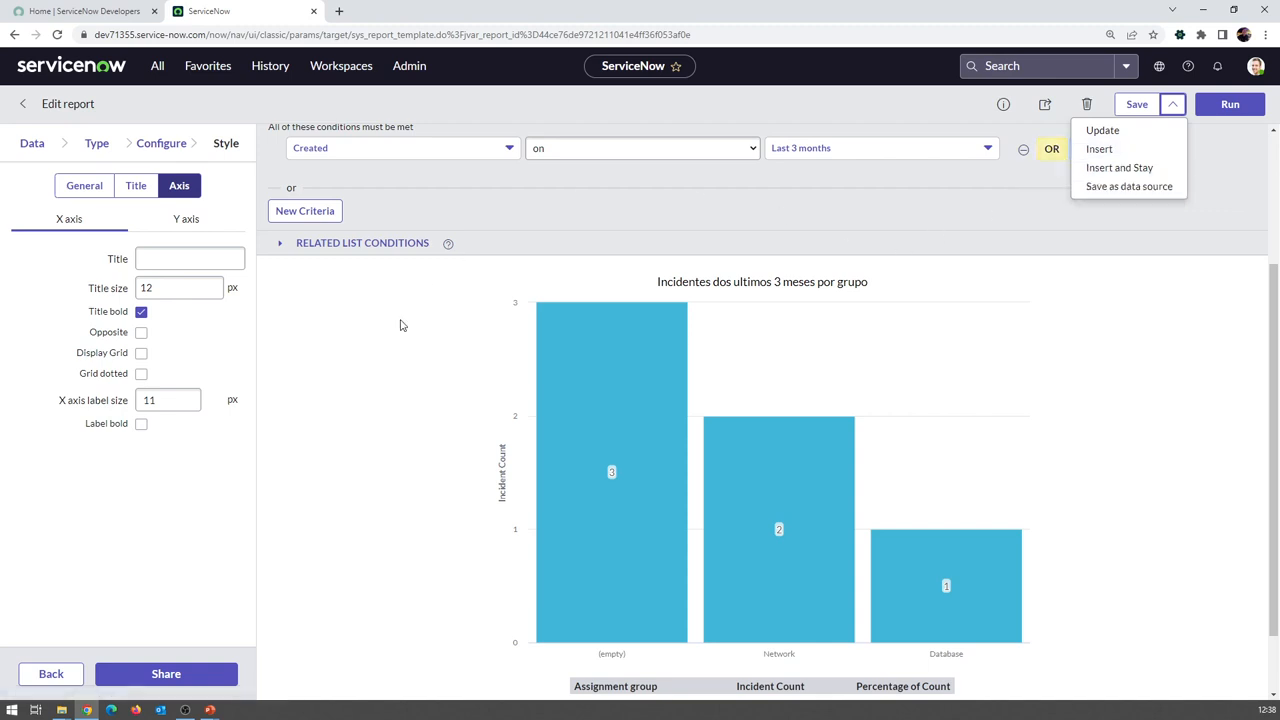
Dismiss the save options without making a copy and re-run the report unsaved
mouse_move(601, 318)
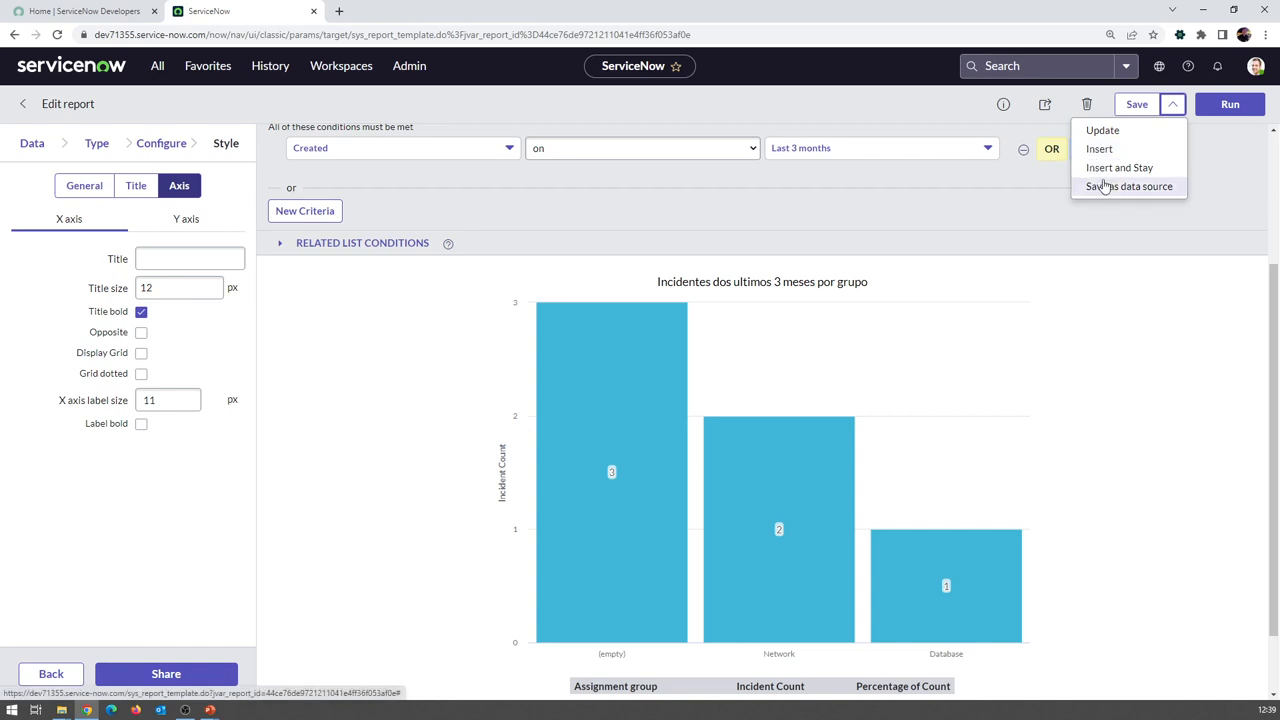
click(1216, 162)
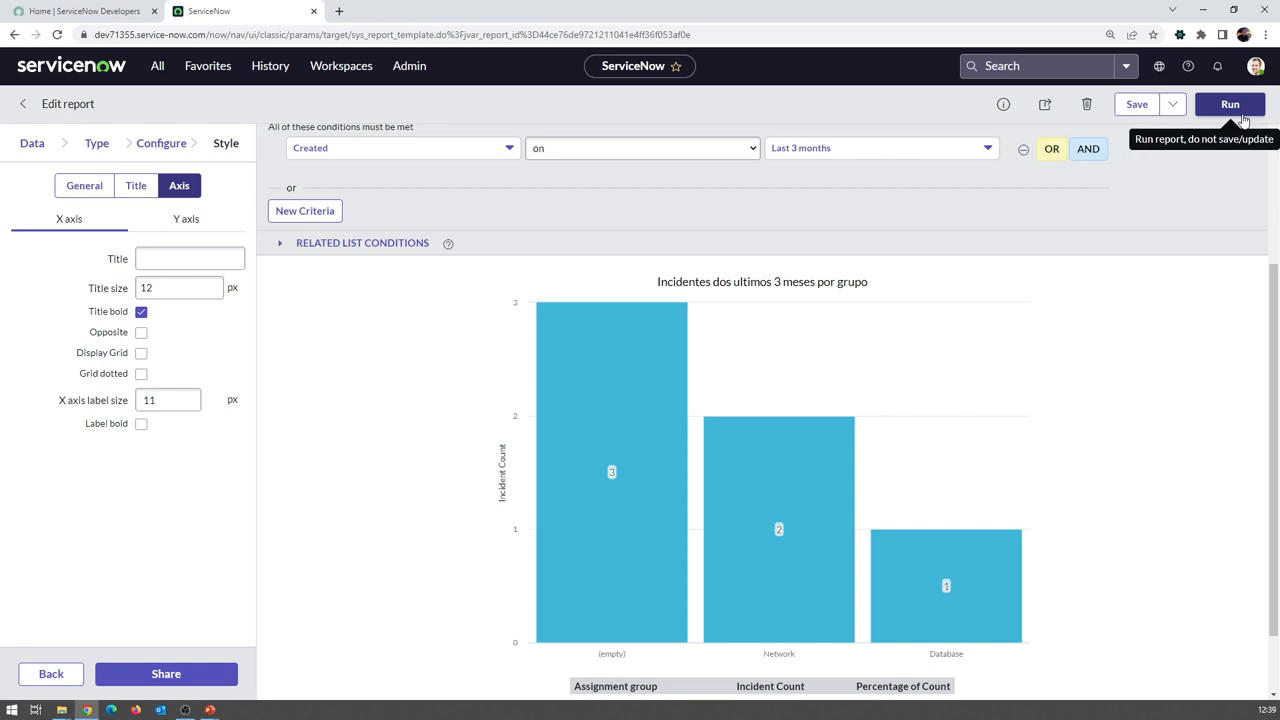
click(1241, 112)
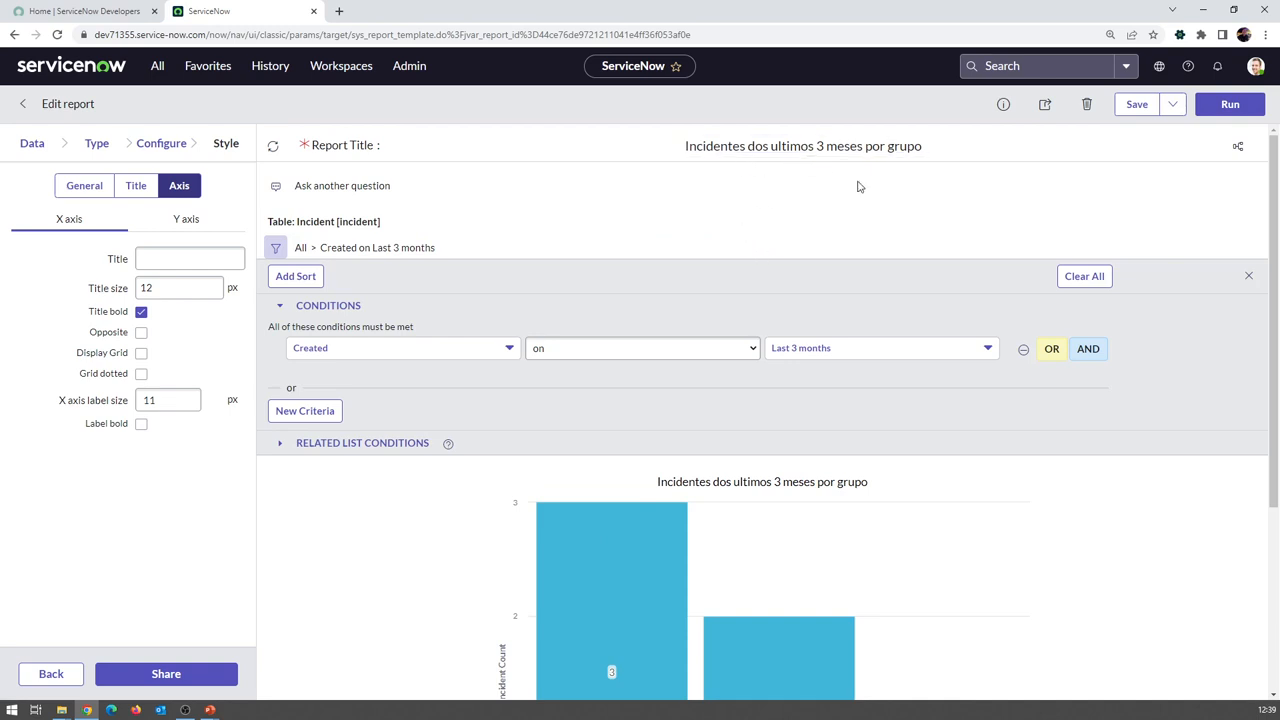
Replace 'grupo' with 'usuário' so the title reads 'Incidentes dos ultimos 3 meses por usuário'
scroll(912, 378, down, 3)
scroll(912, 375, up, 3)
drag(889, 145, 1028, 145)
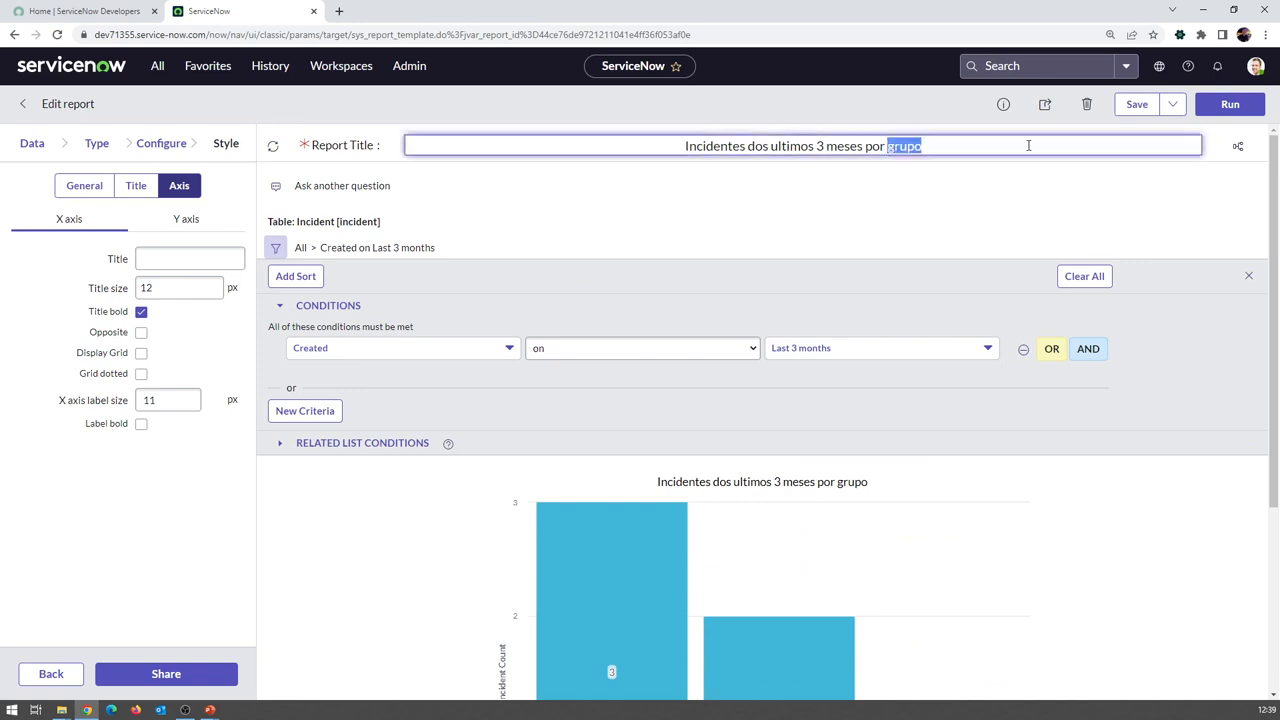
text(usua)
text(á)
key(BackSpace)
key(BackSpace)
text(ário)
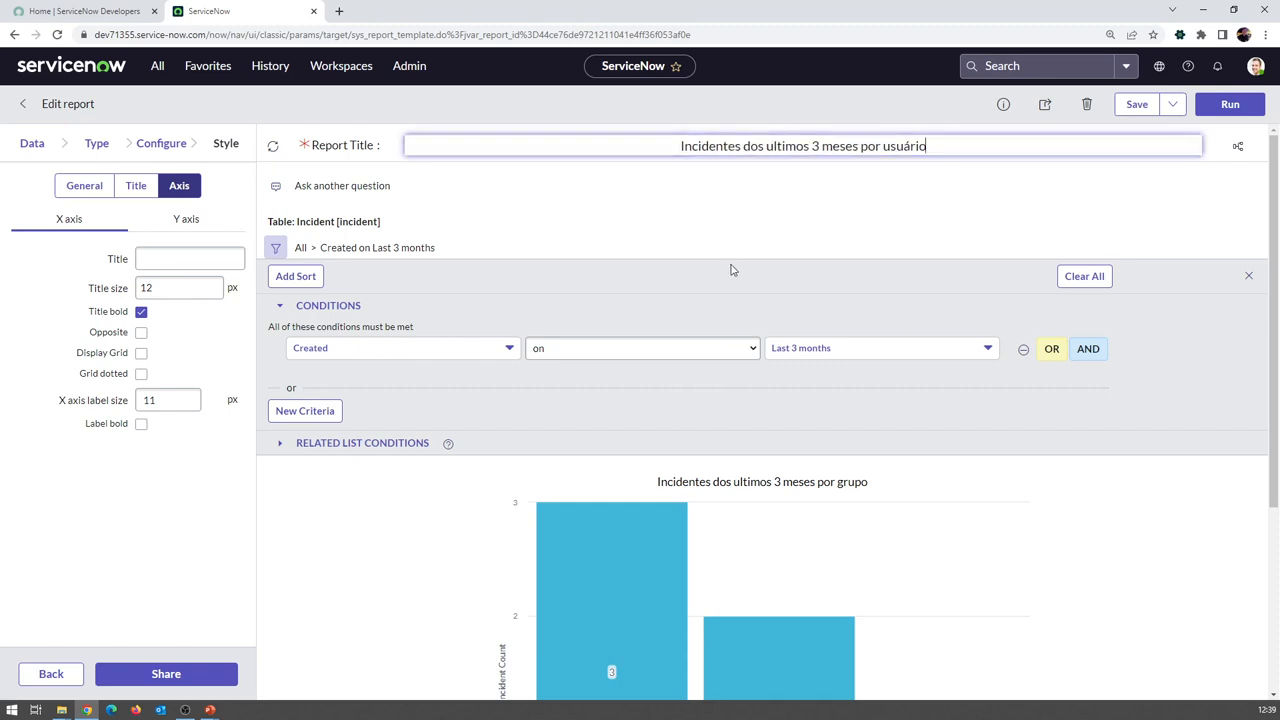
click(147, 150)
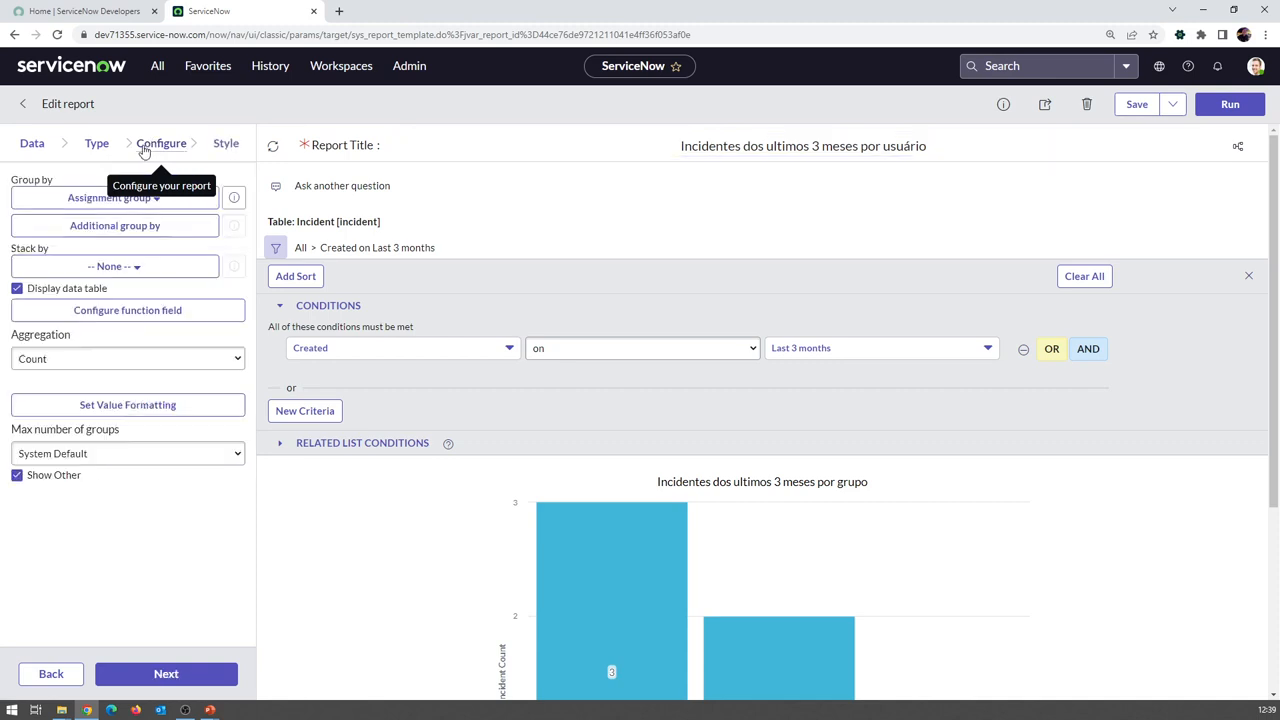
Change the report's Group by field from Assignment group to Caller
click(104, 198)
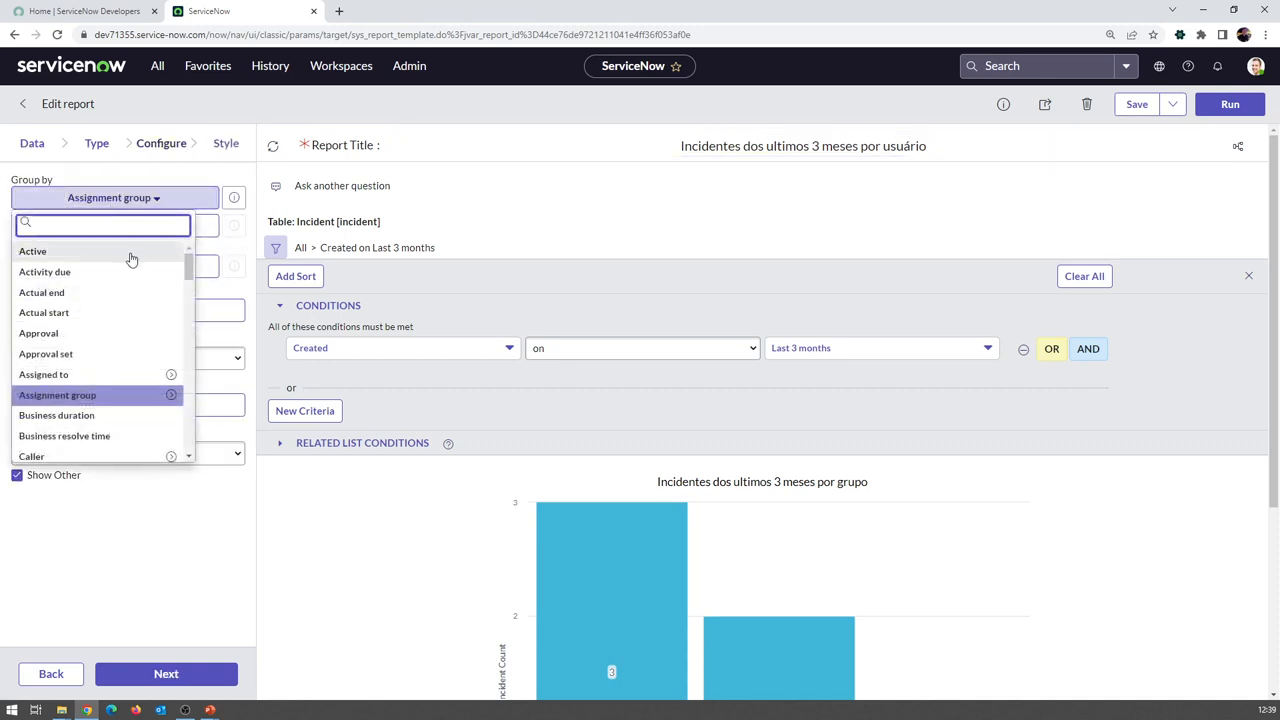
text(c)
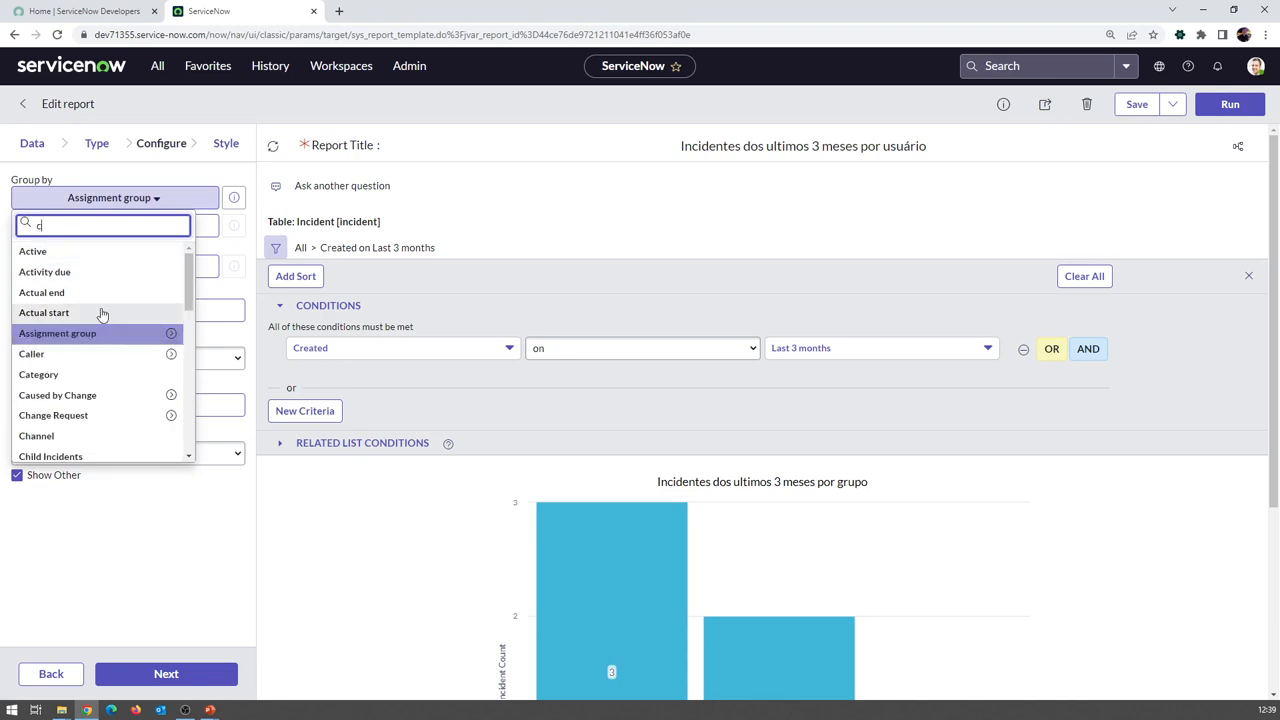
click(98, 351)
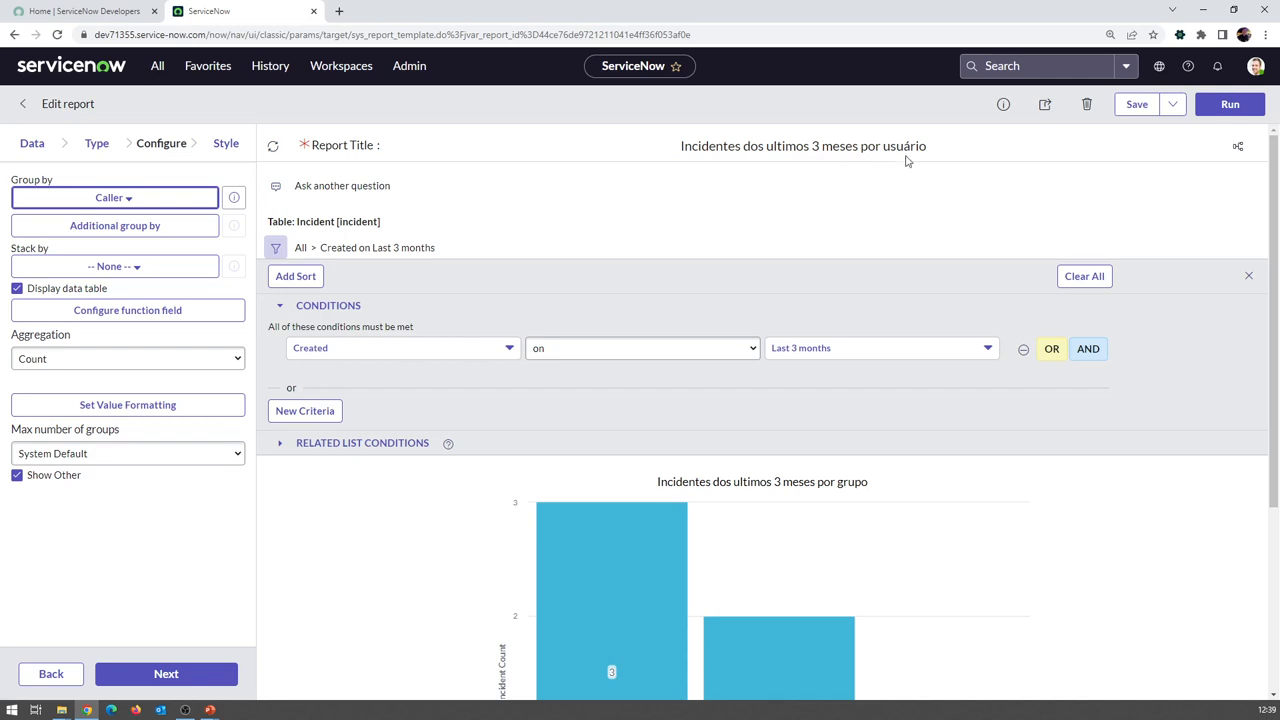
click(1173, 104)
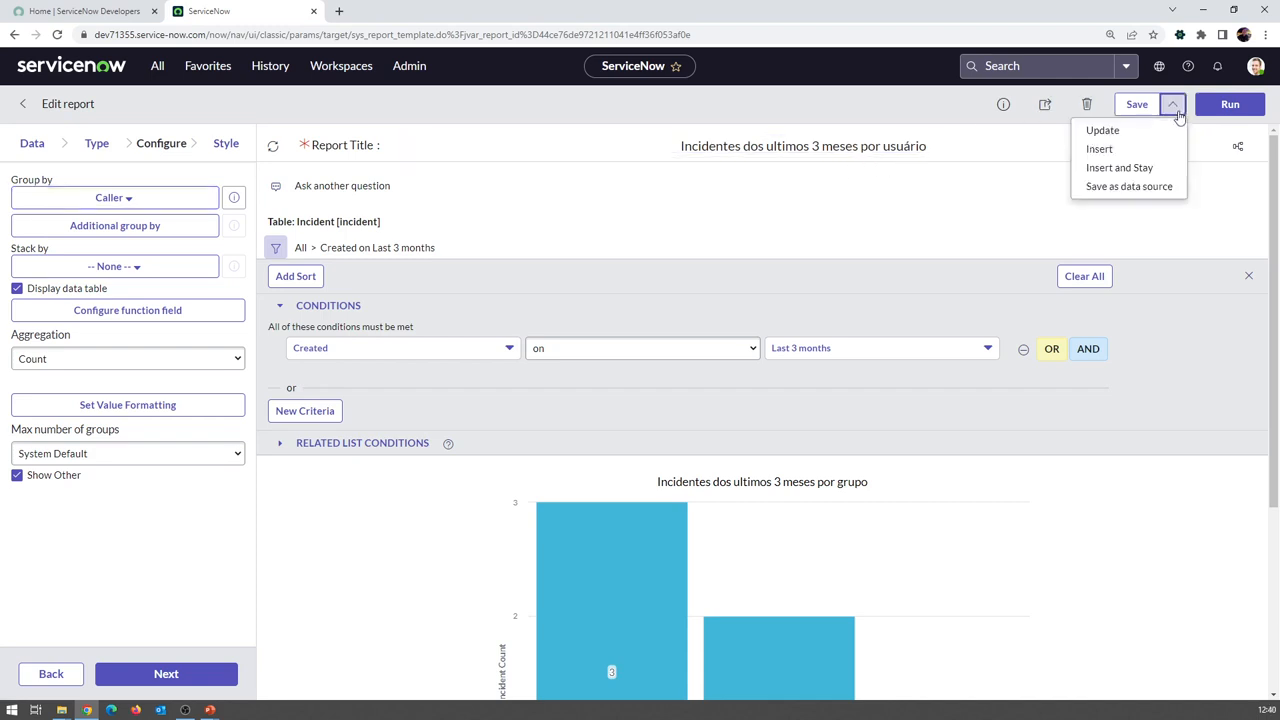
Save a new copy with Insert and Stay, then review the per-caller incident chart
click(1161, 170)
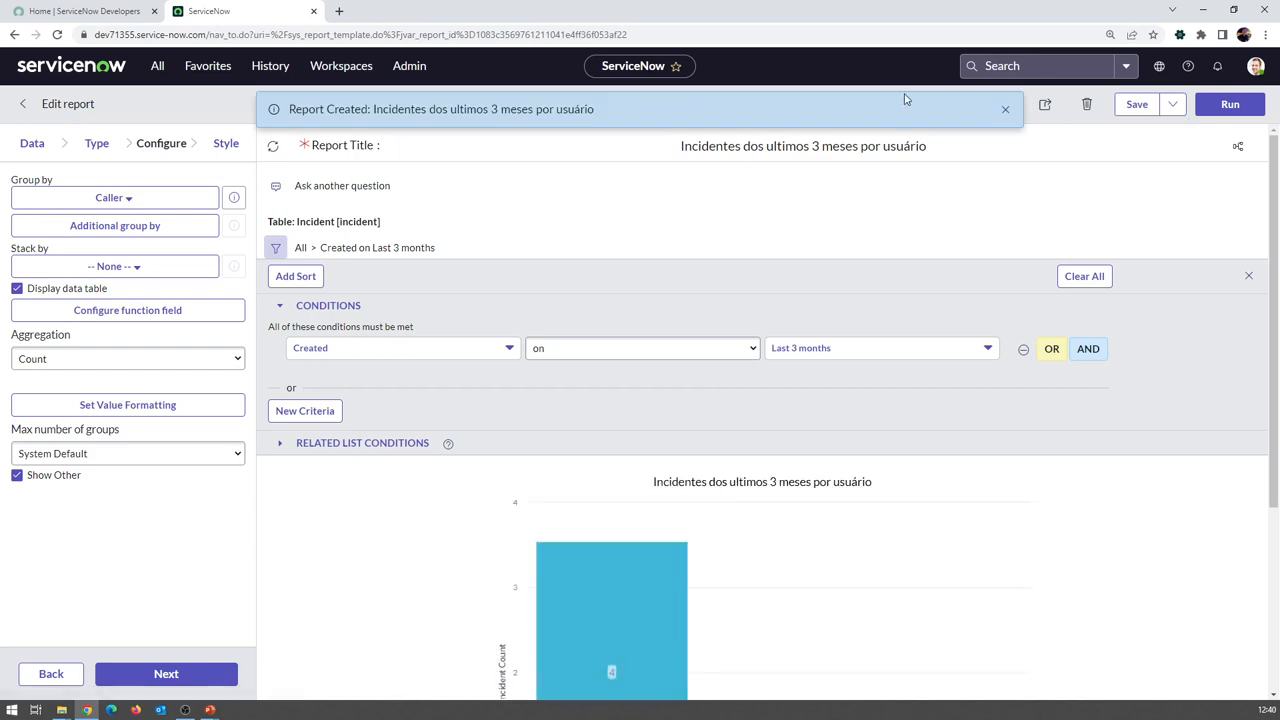
click(1004, 110)
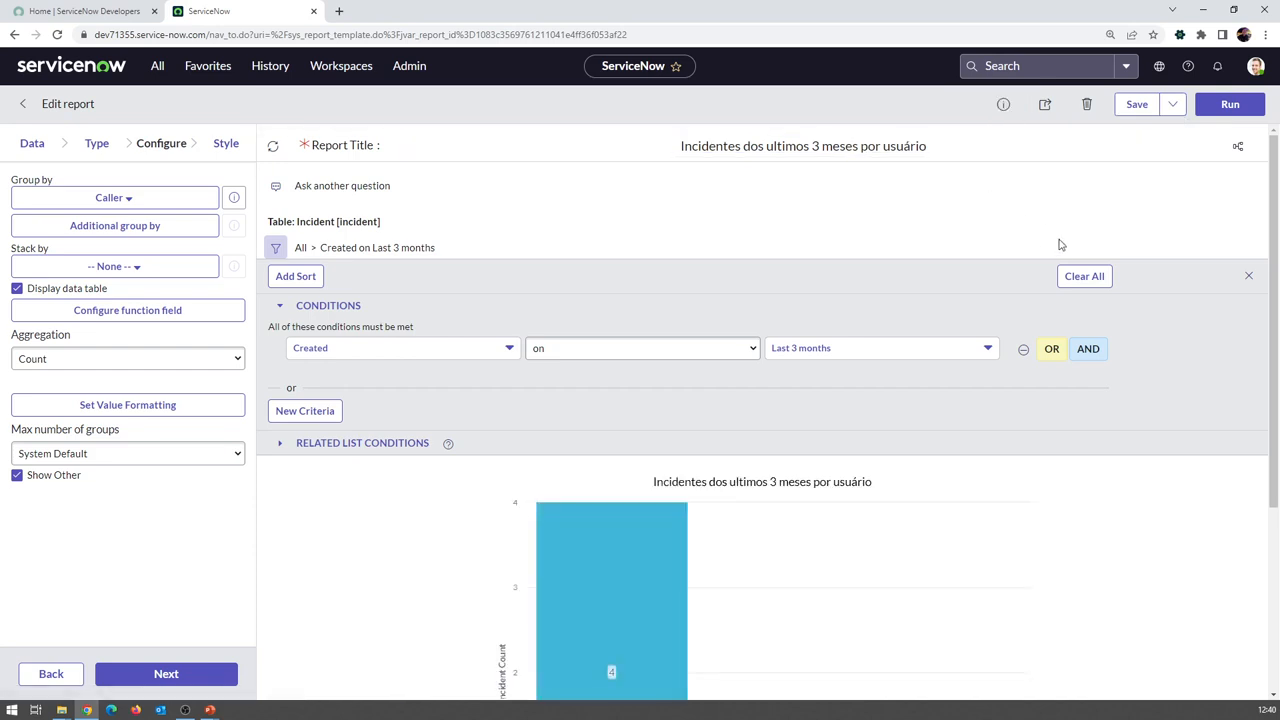
scroll(1065, 250, down, 1)
scroll(1065, 245, down, 1)
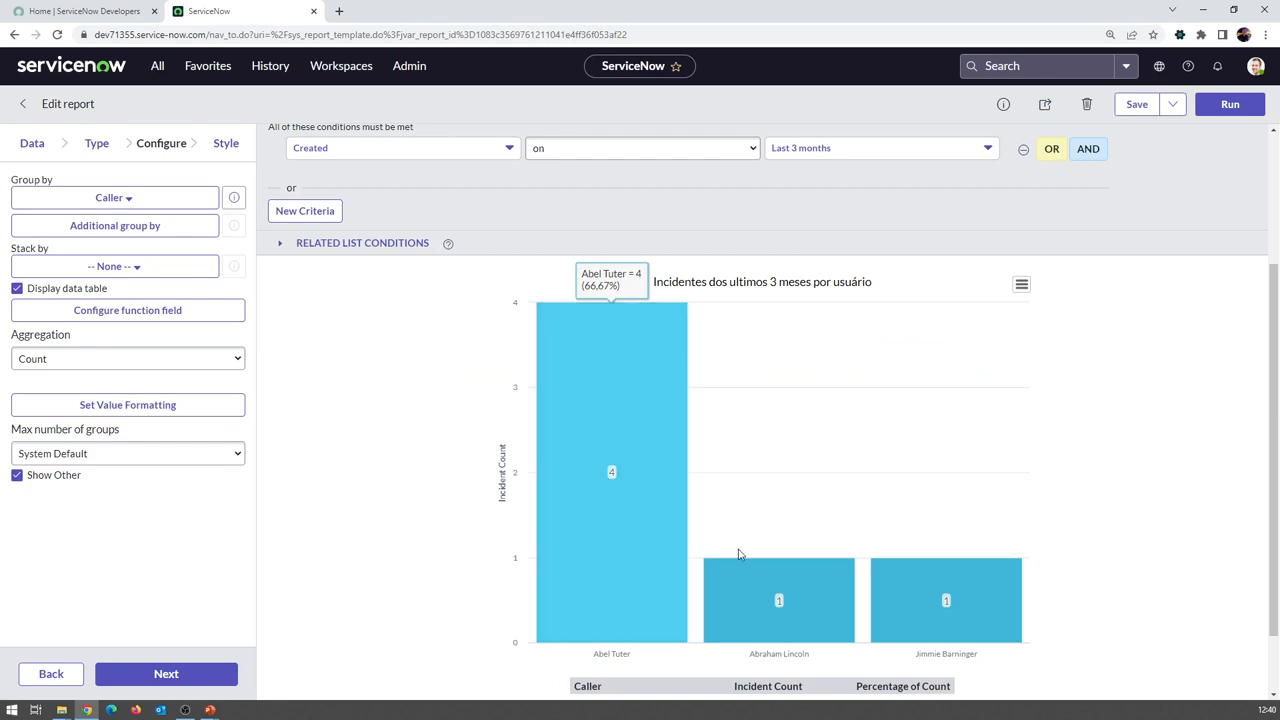
scroll(960, 600, down, 1)
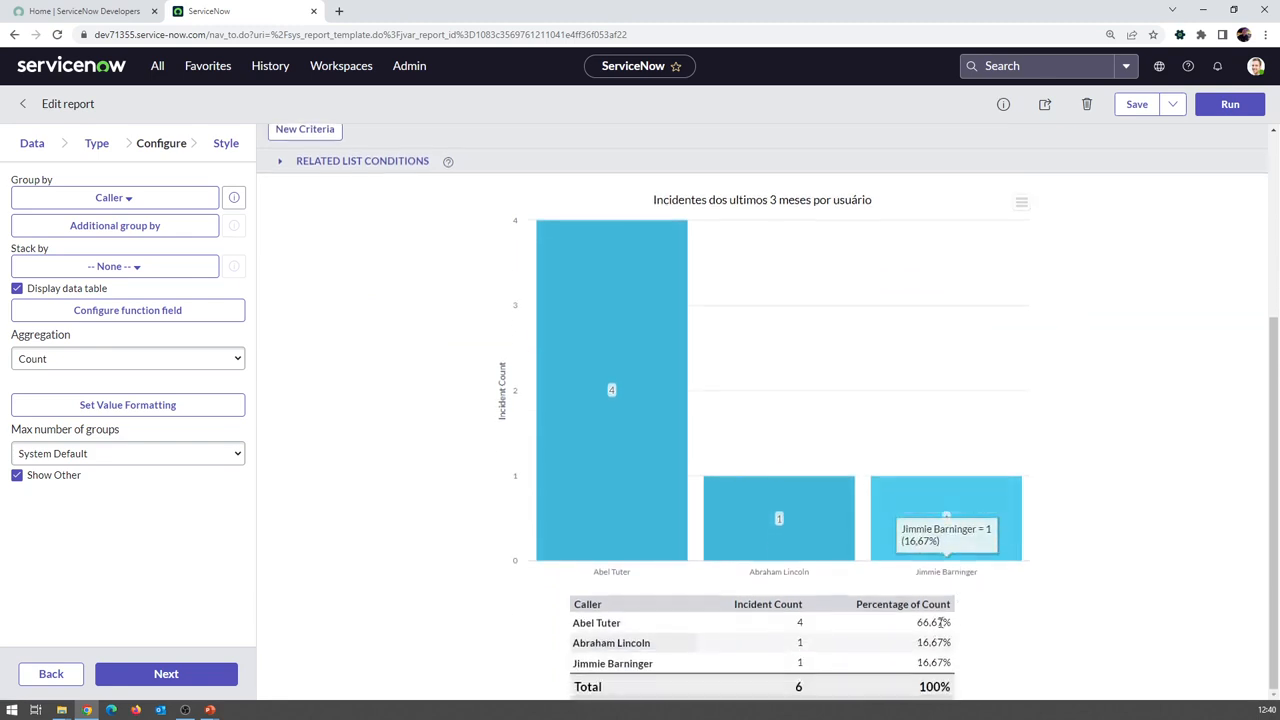
scroll(590, 370, up, 3)
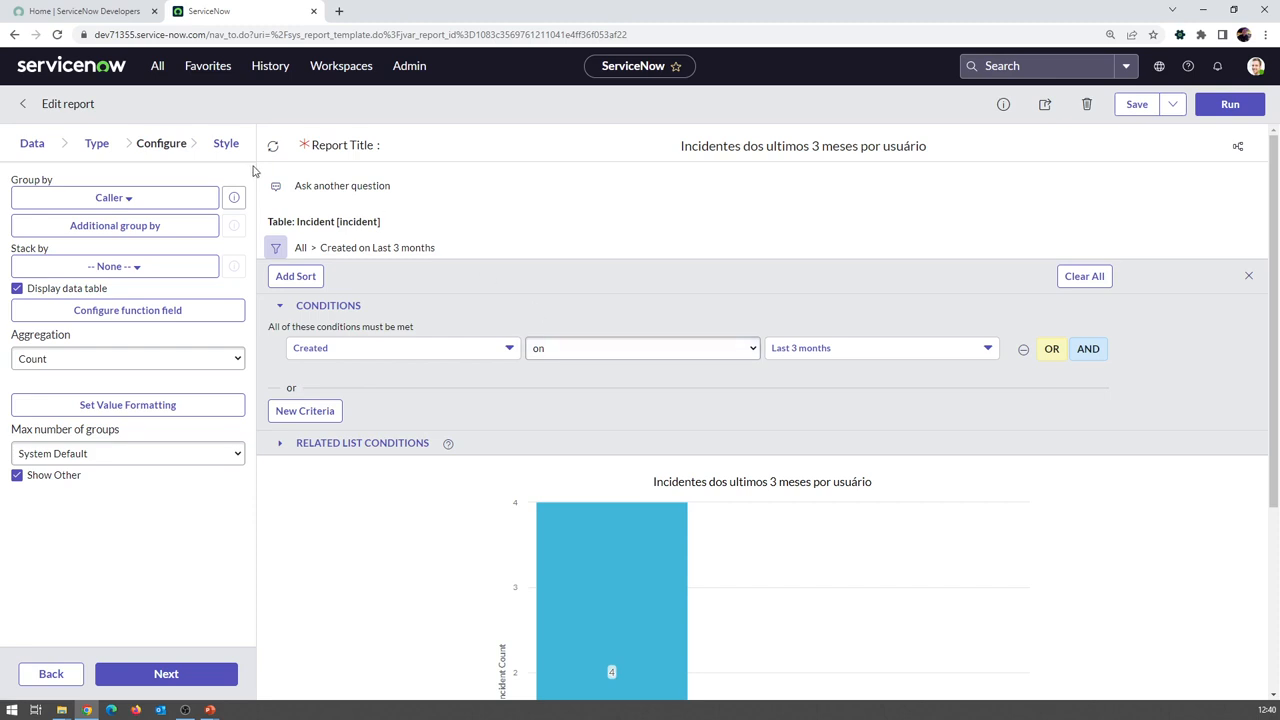
Open Reports > View / Run and sort by Last modified, showing the 'por usuário' and 'por grupo' reports first
click(162, 74)
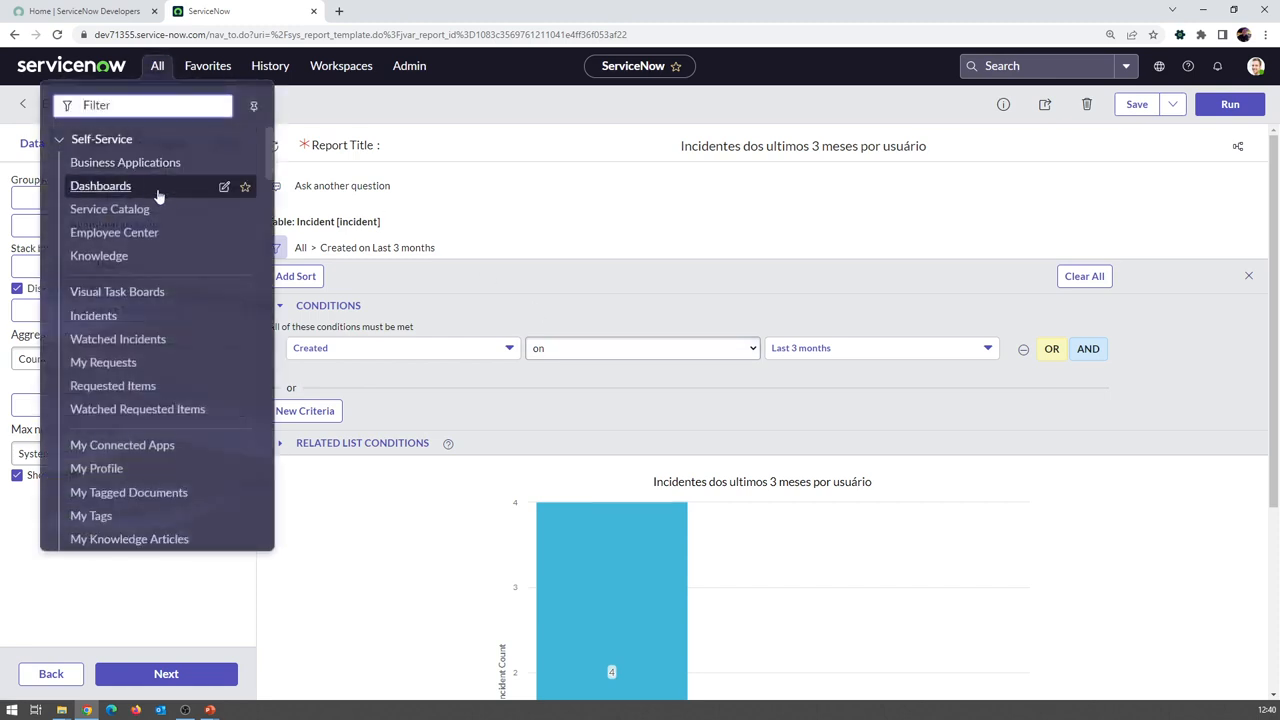
text(reports)
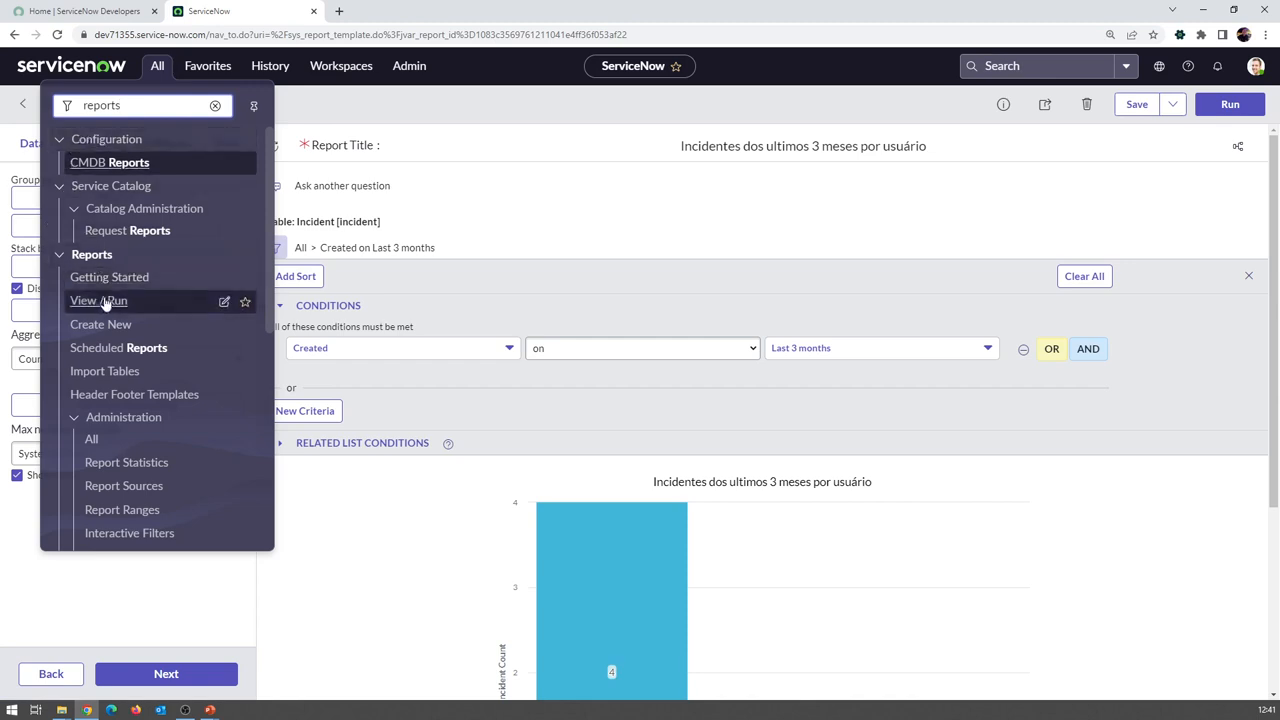
click(103, 301)
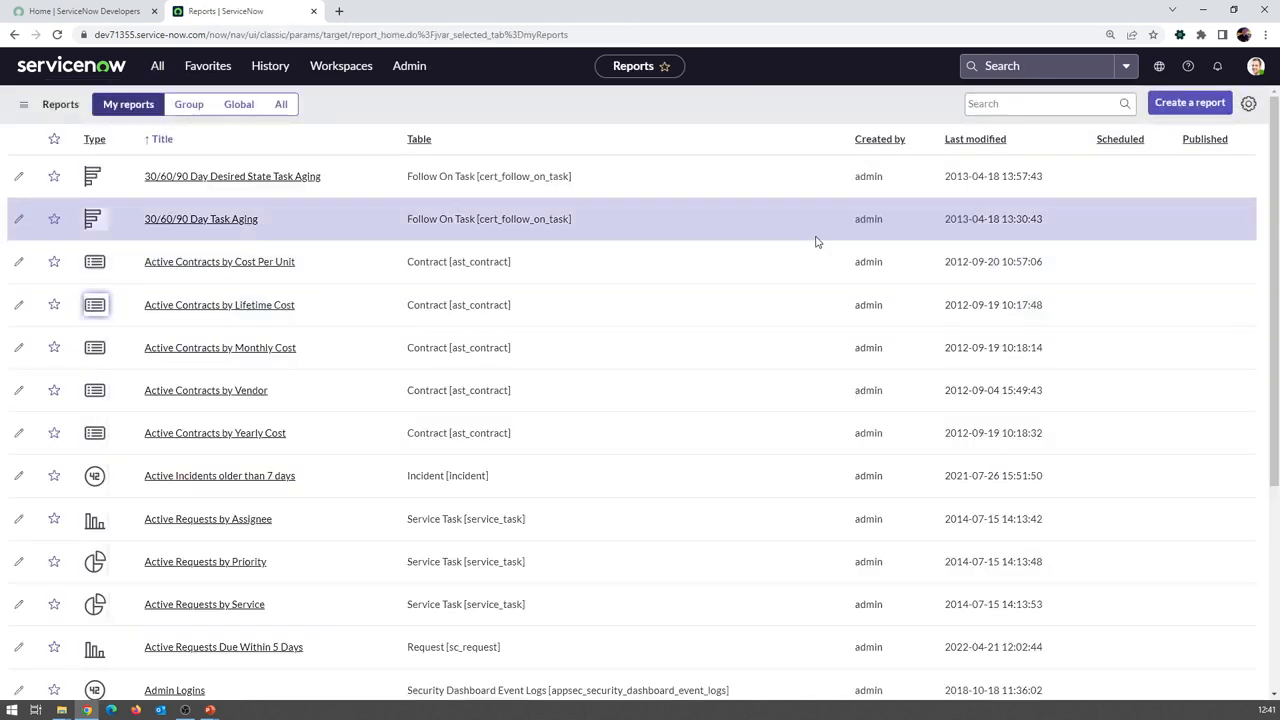
click(990, 141)
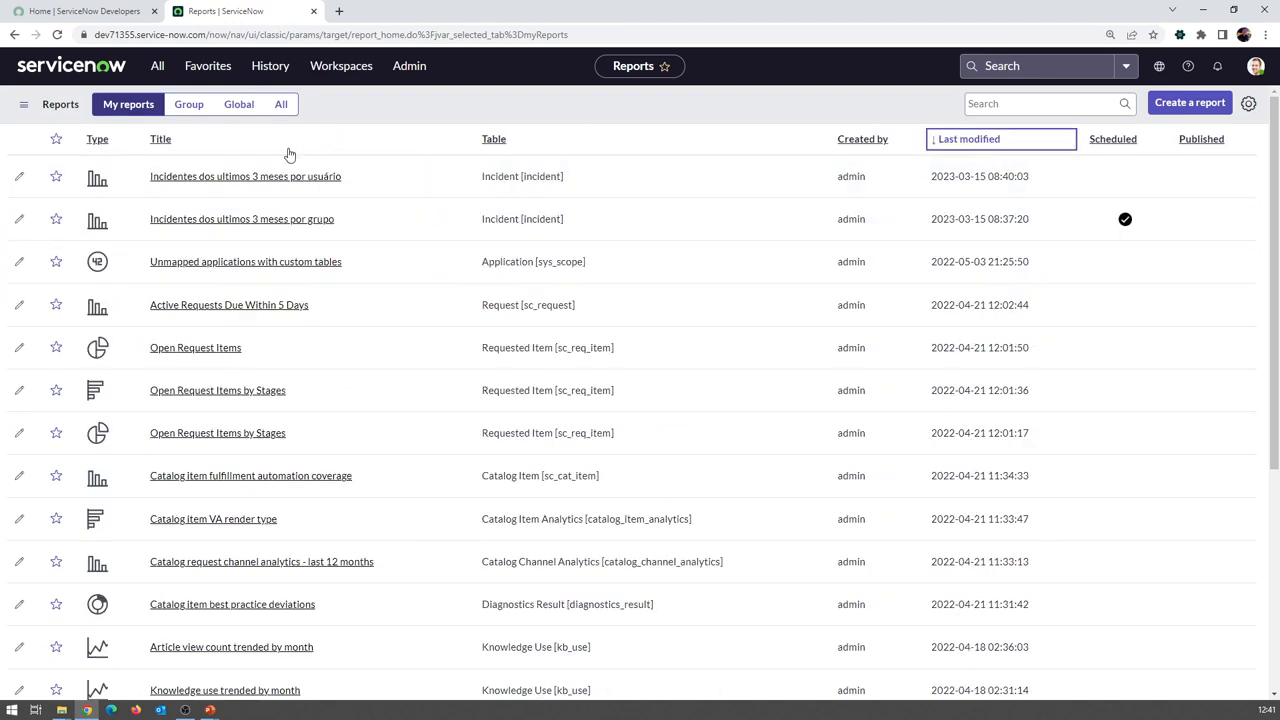
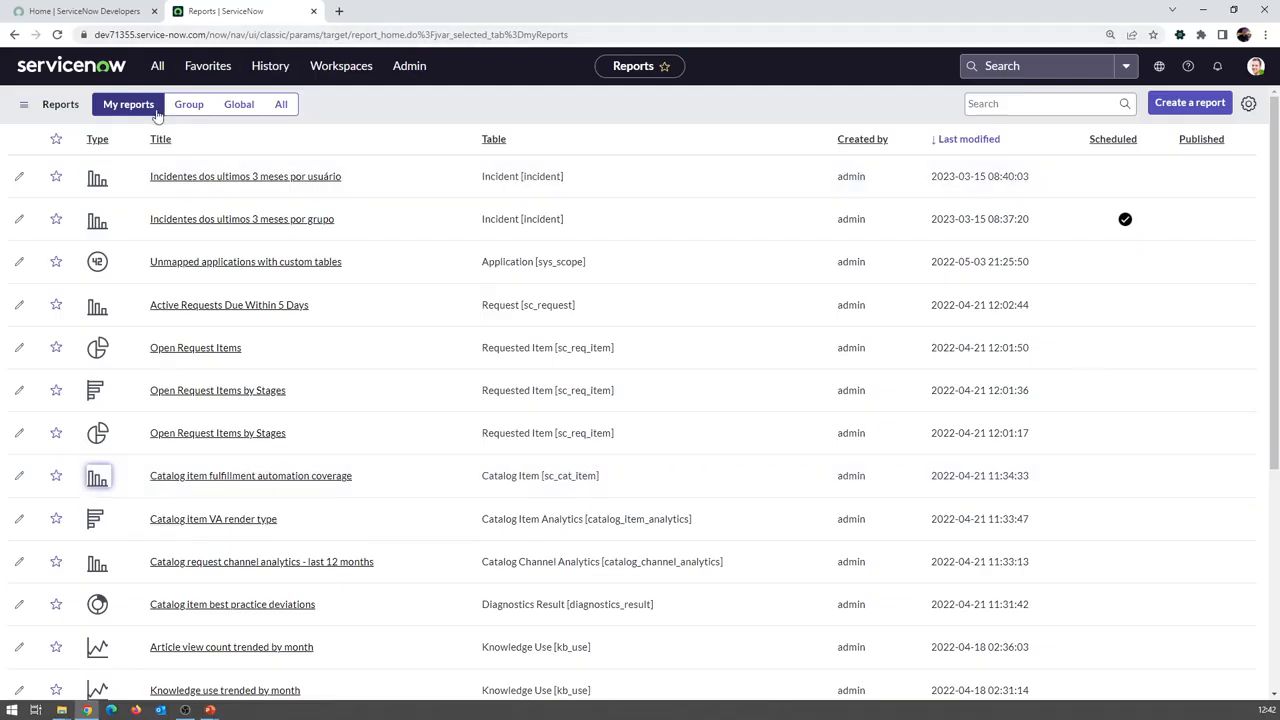
Open the Incident > All list and show its filter condition builder
click(155, 68)
text(incident)
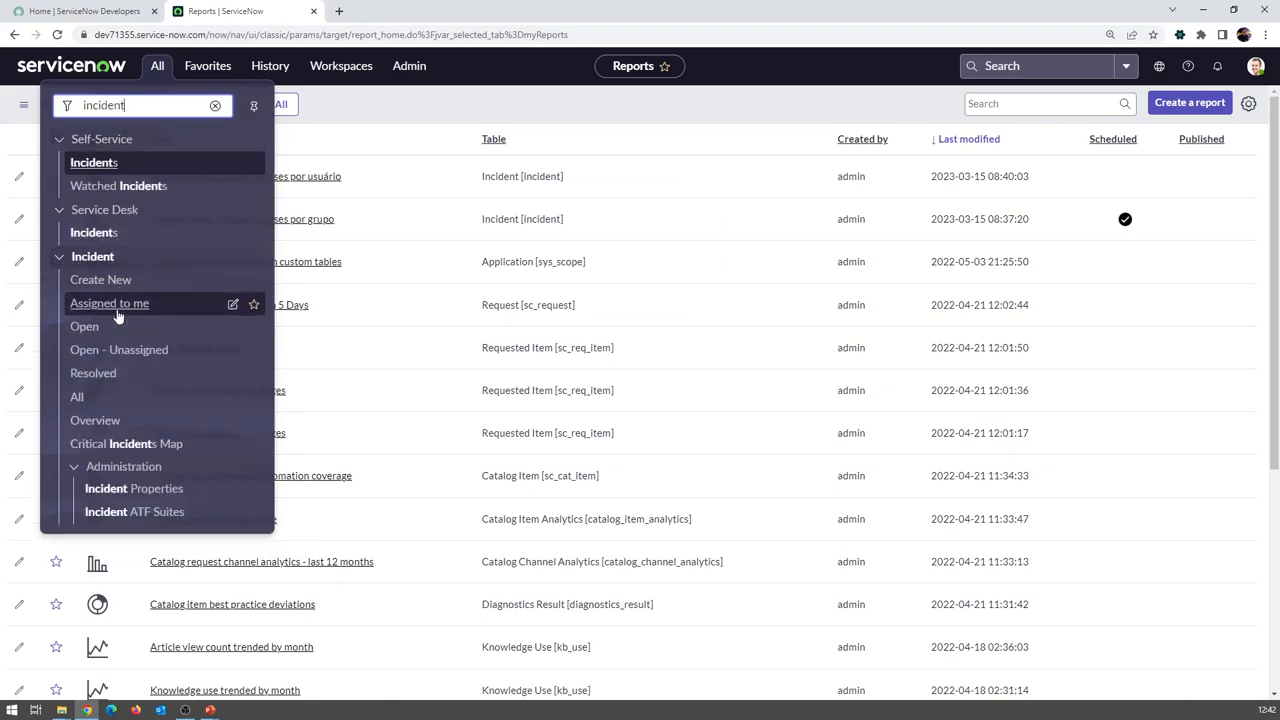
click(77, 396)
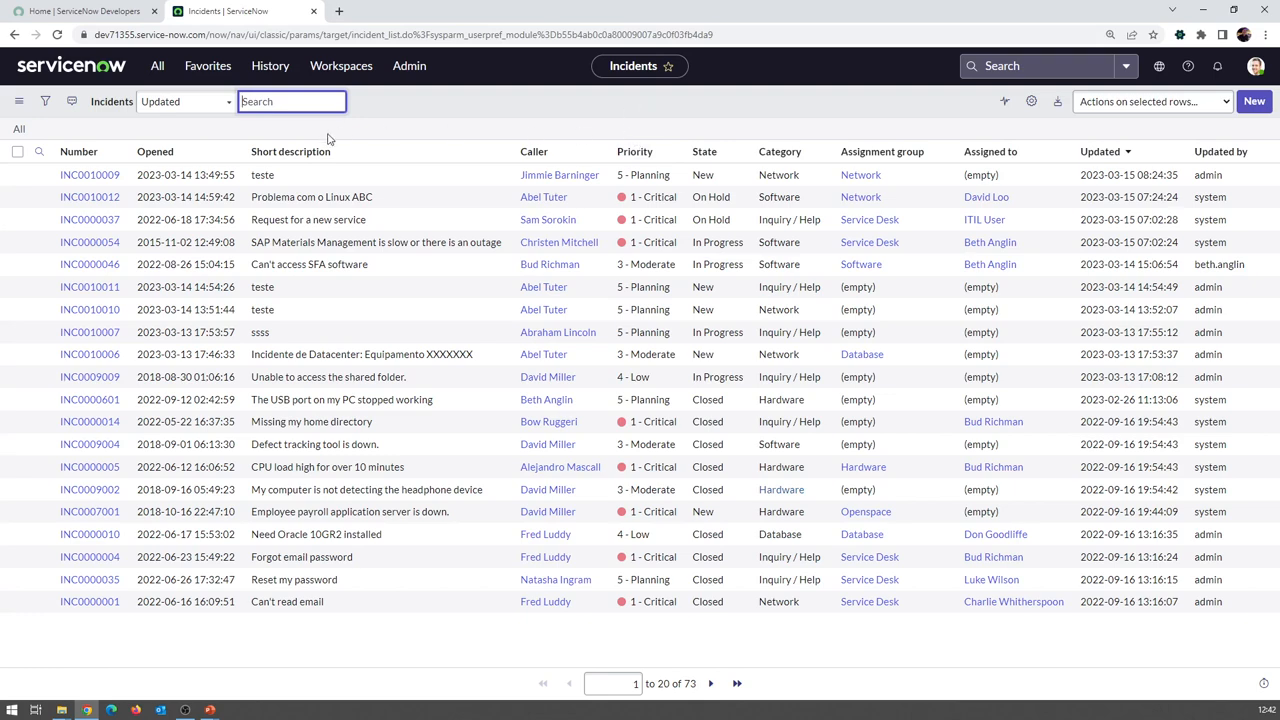
click(47, 103)
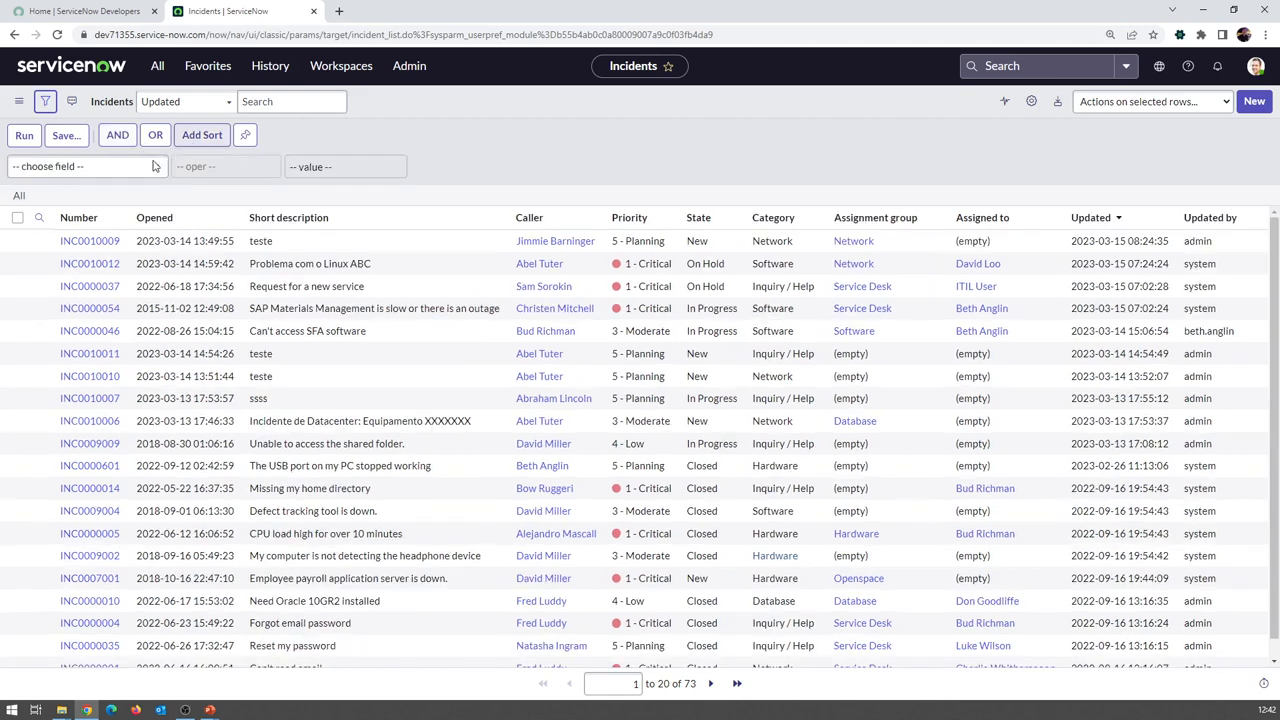
Add a filter condition of Created on Last 3 months
click(137, 175)
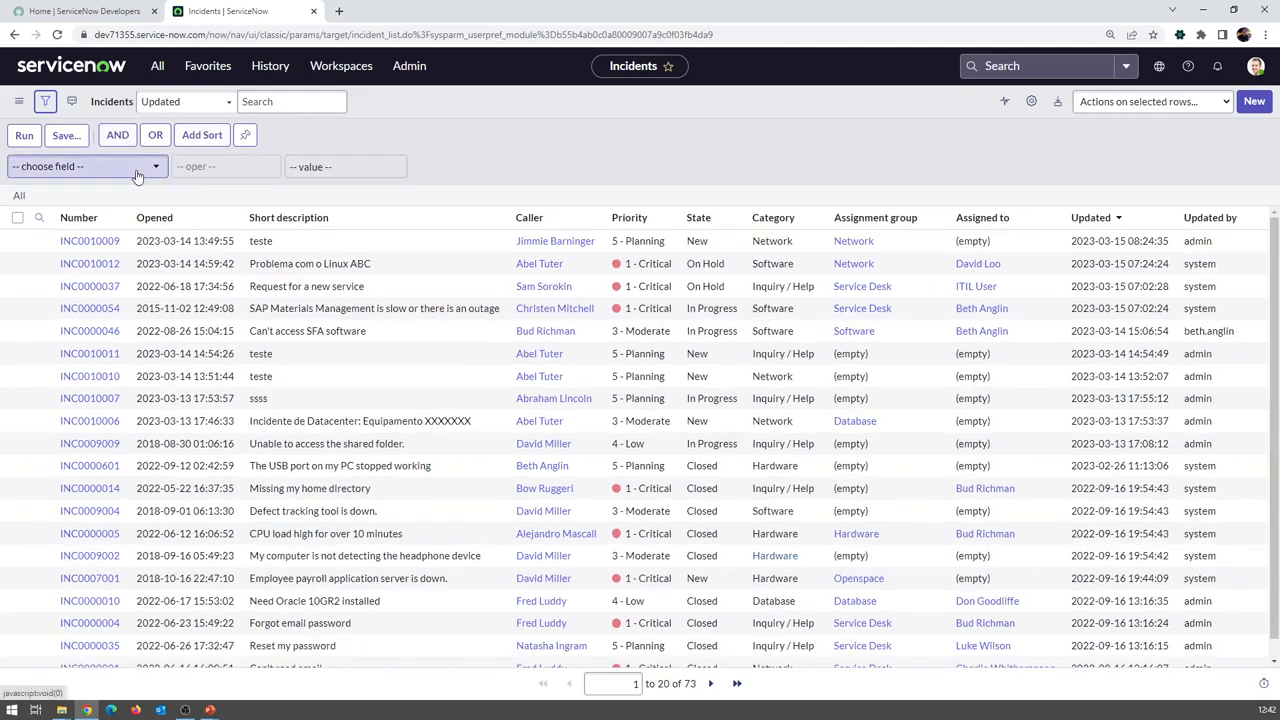
text(cre)
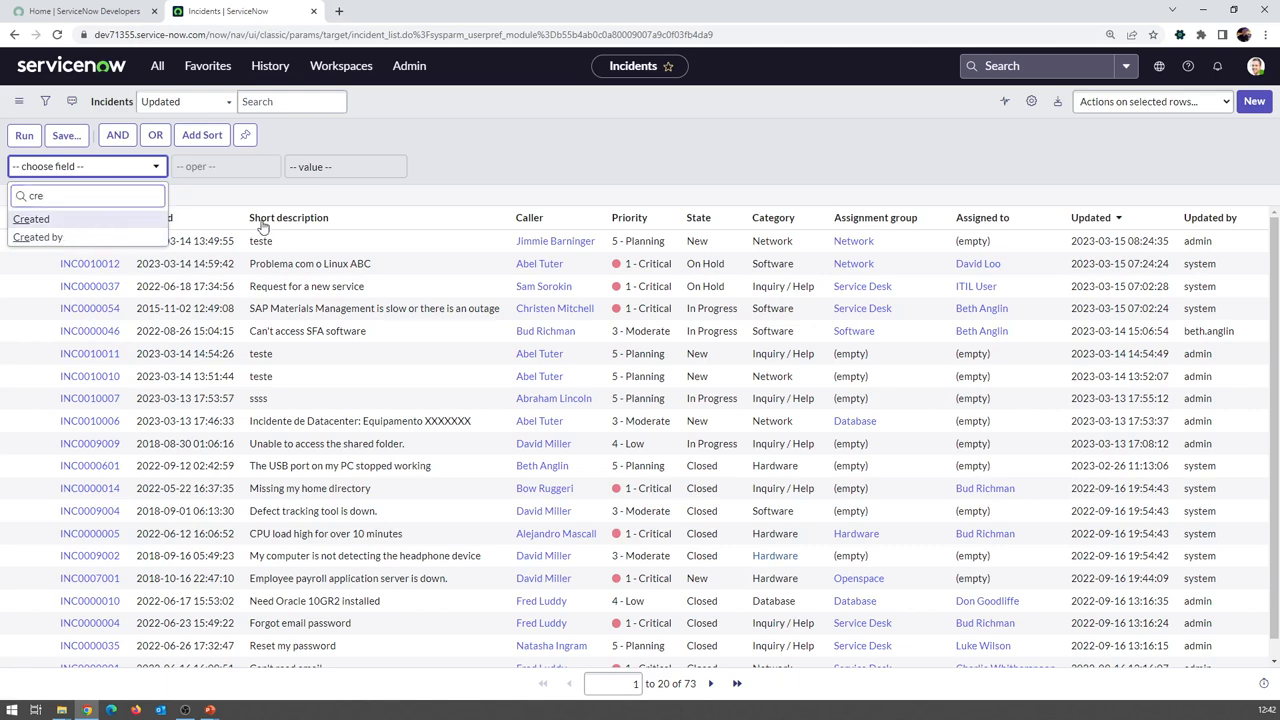
key(Return)
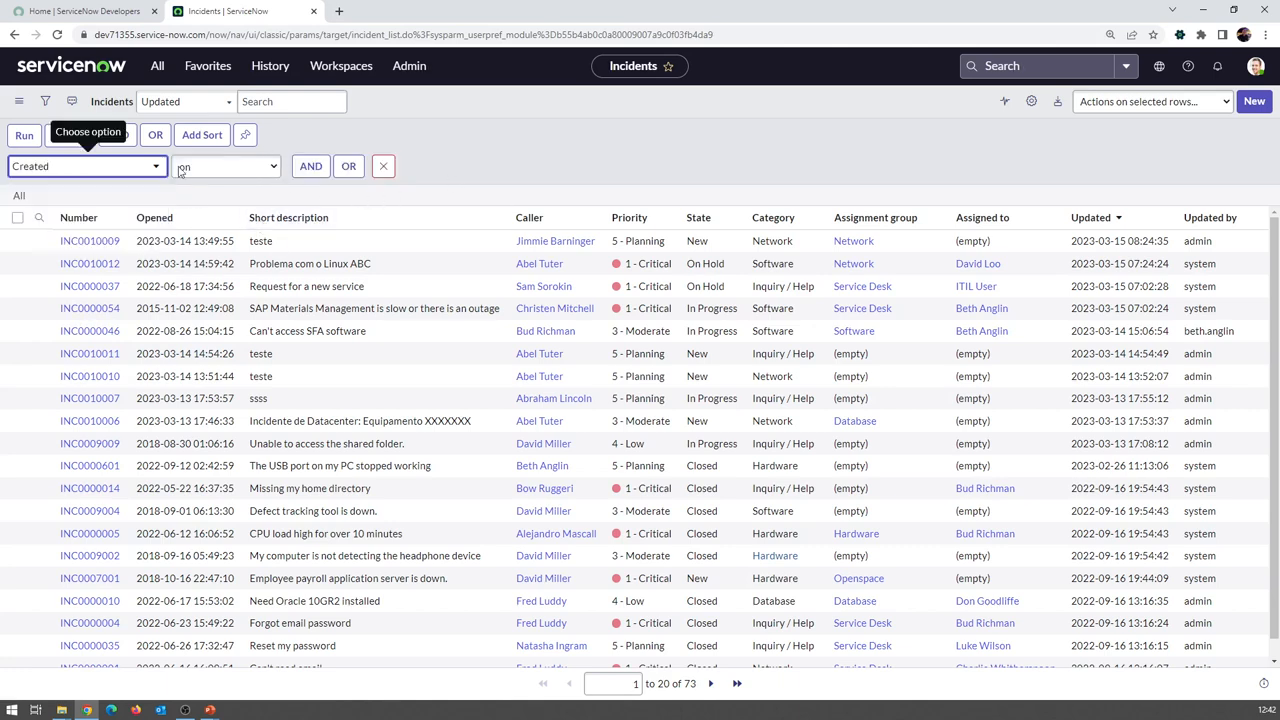
click(414, 178)
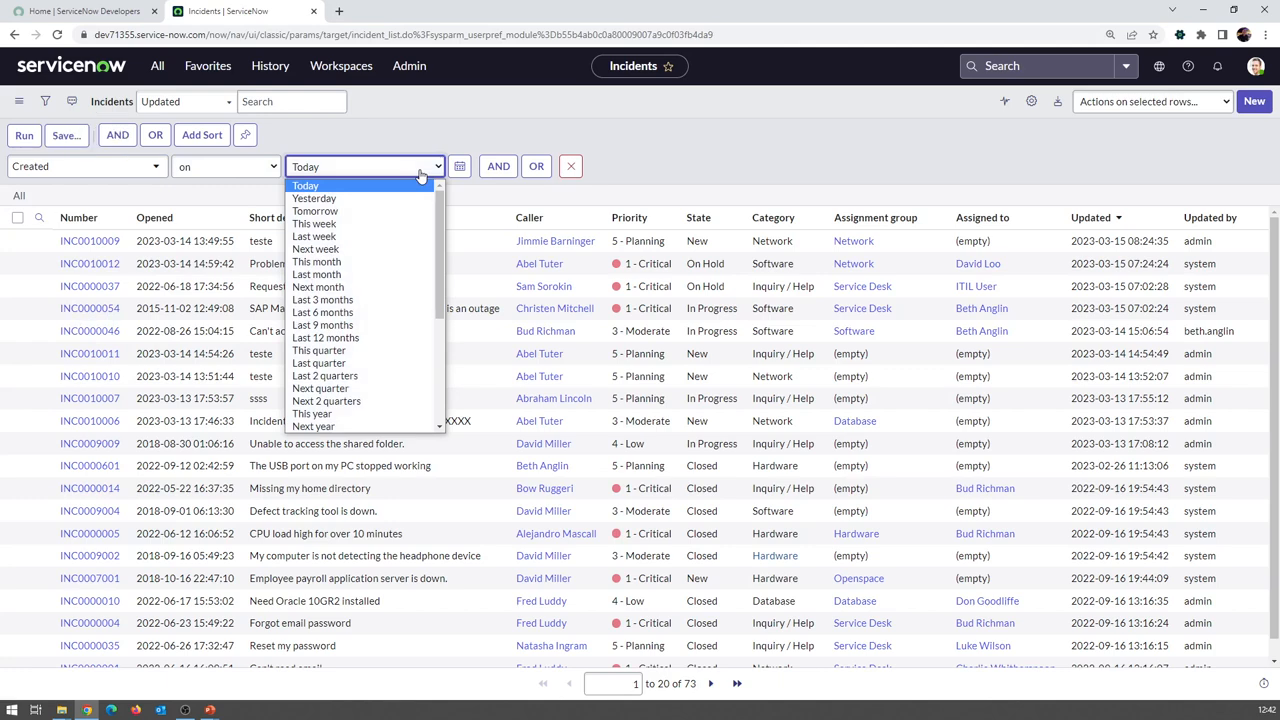
click(397, 300)
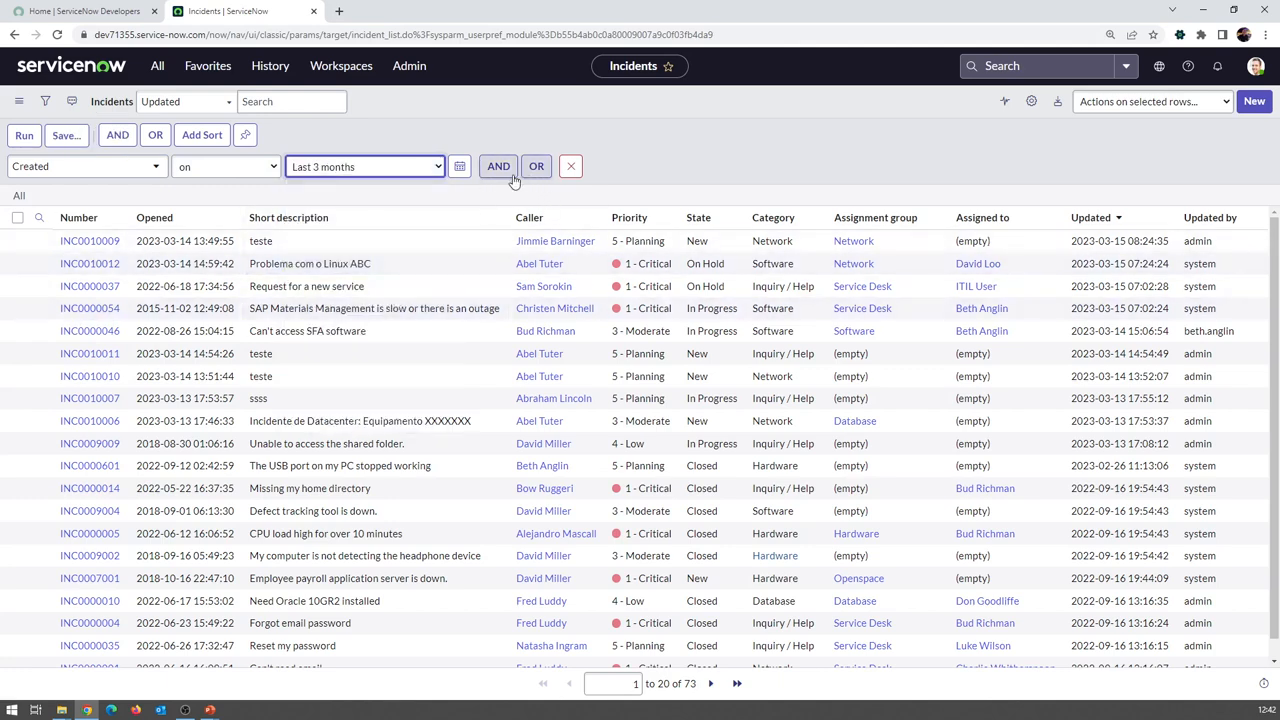
Add an AND condition Assignment group is Service Desk and run the filter
click(498, 166)
click(110, 214)
text(ass)
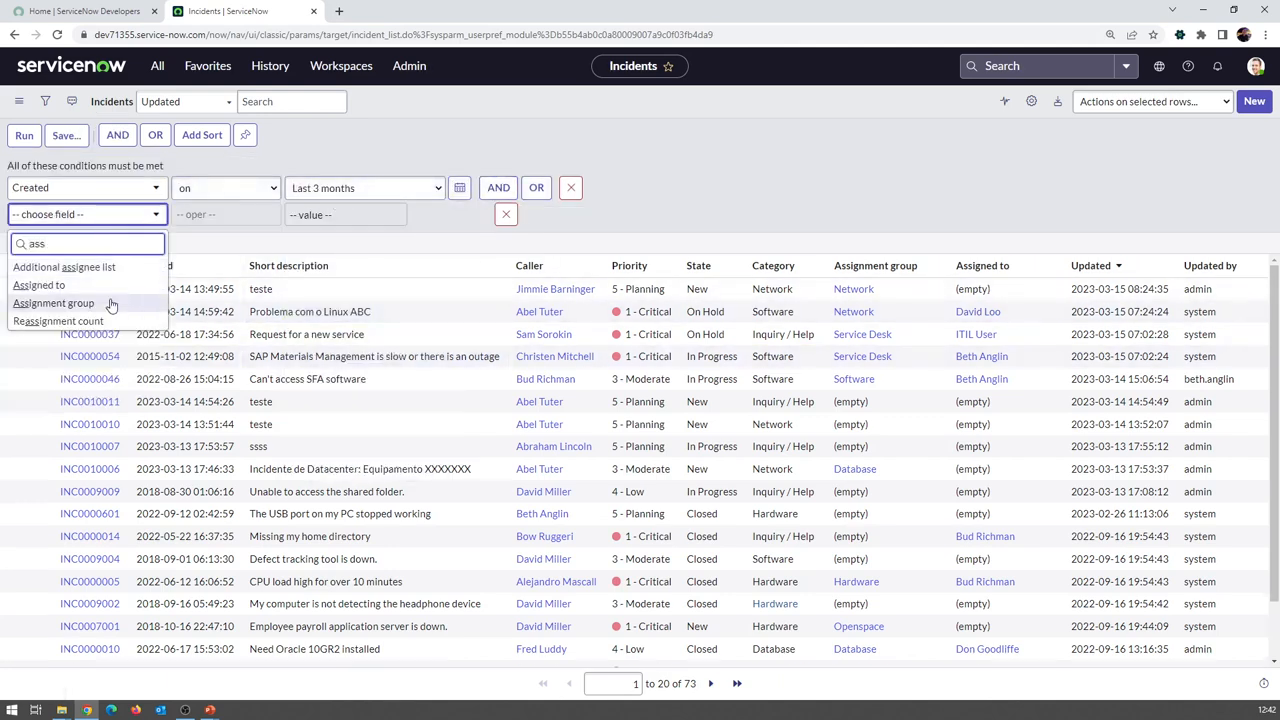
click(53, 303)
click(312, 215)
text(ser)
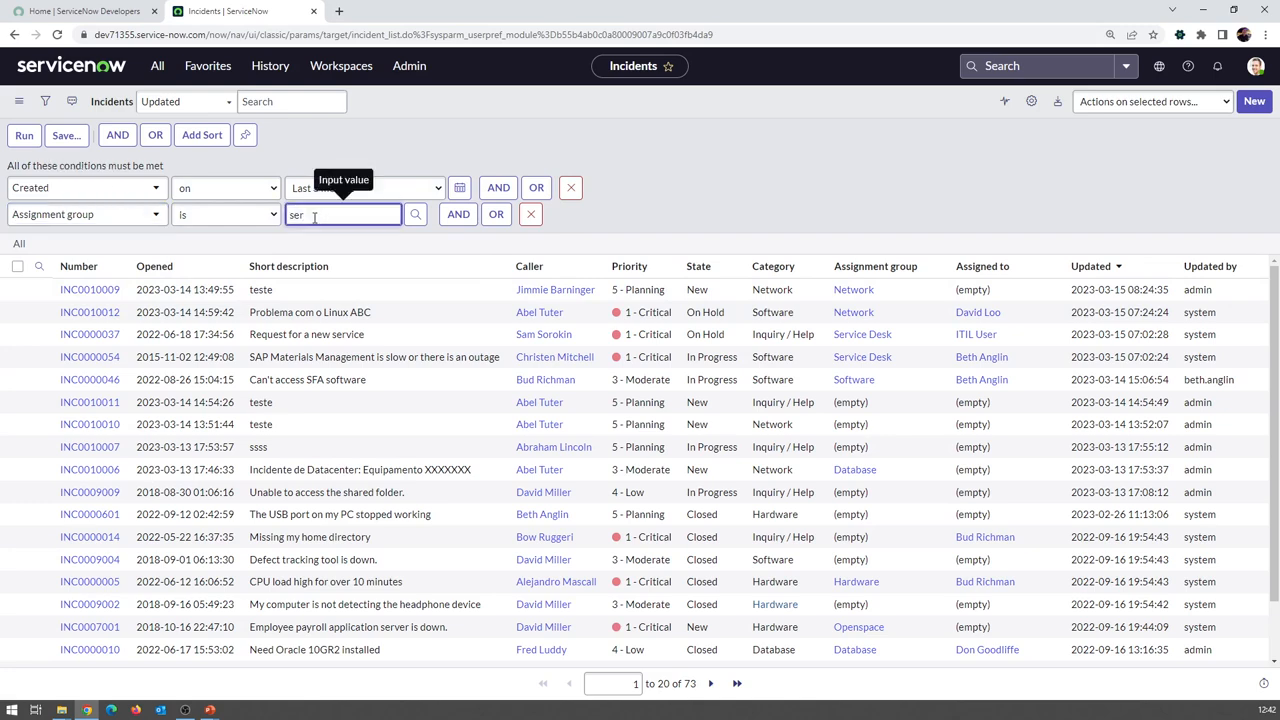
click(331, 238)
click(25, 135)
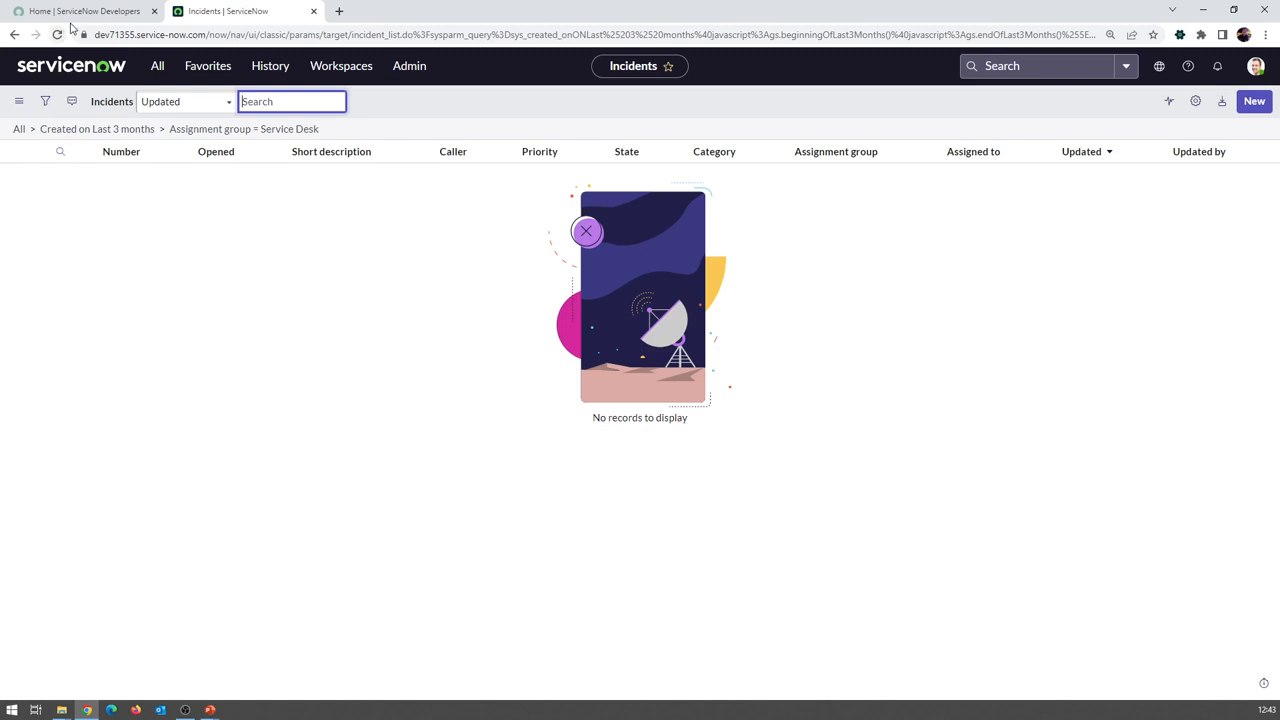
Open Reports > View / Run in a new tab, sorted by Last modified
click(157, 65)
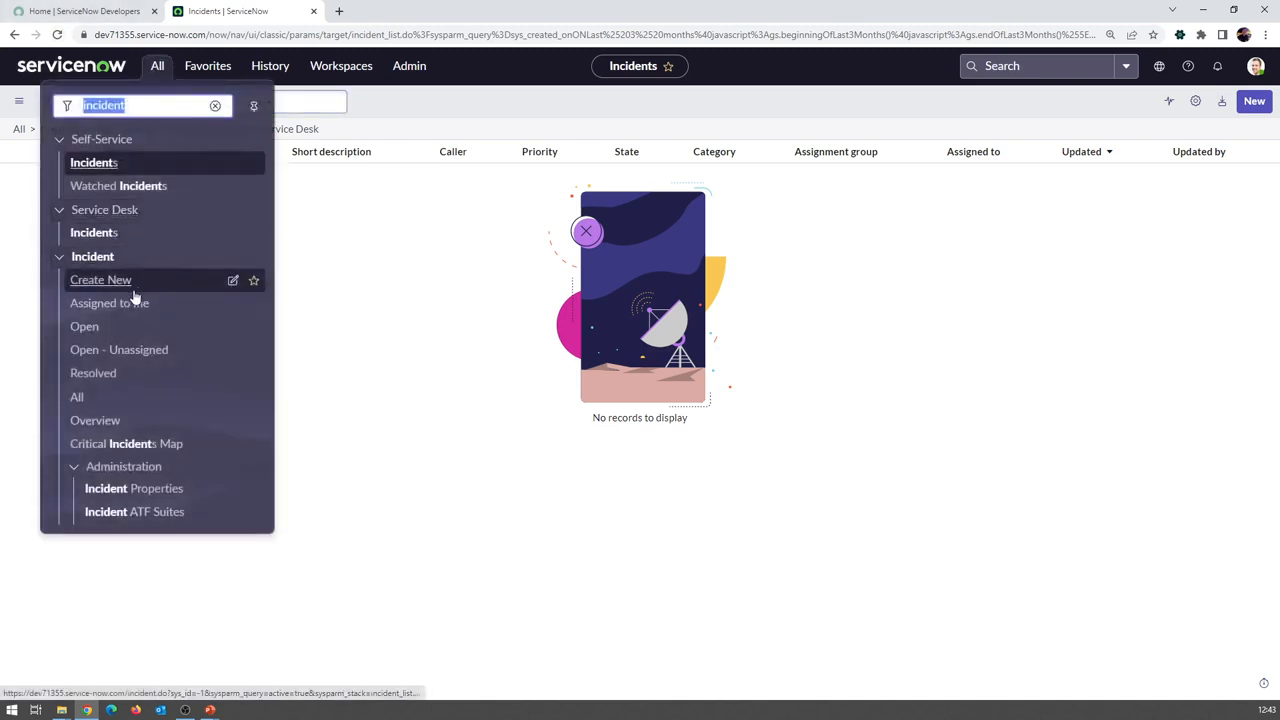
text(report)
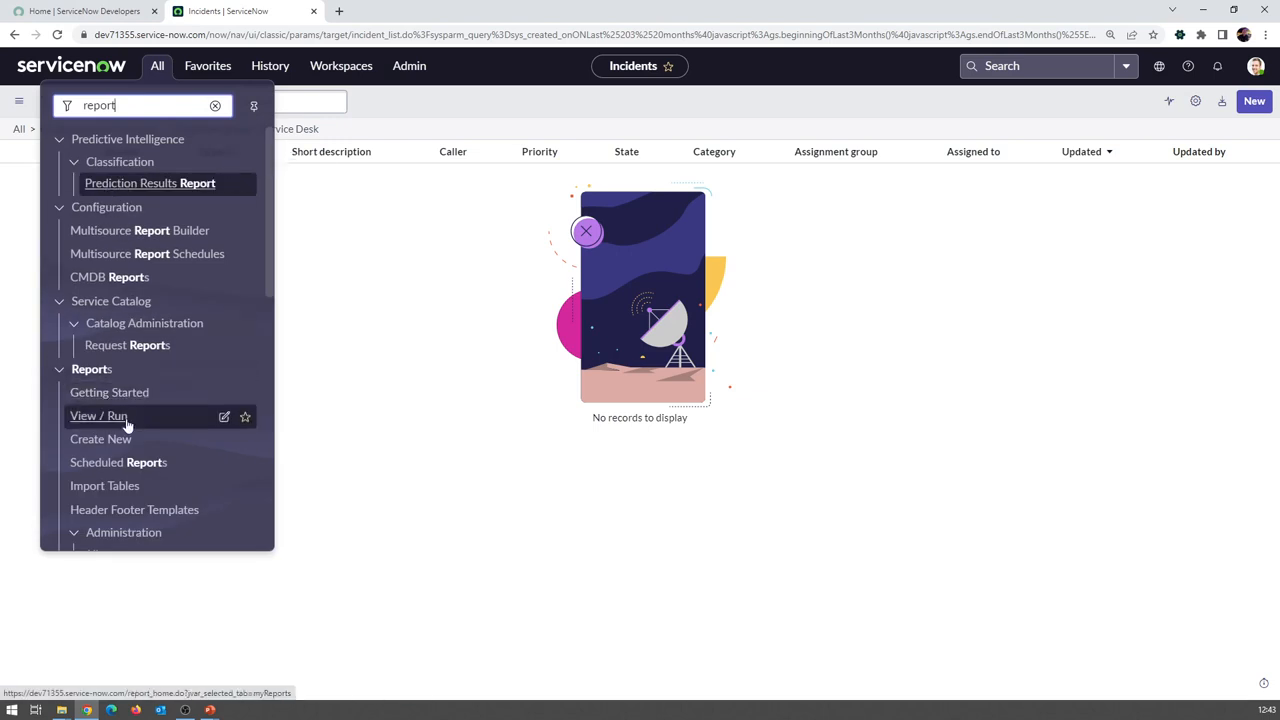
click(124, 417)
click(398, 14)
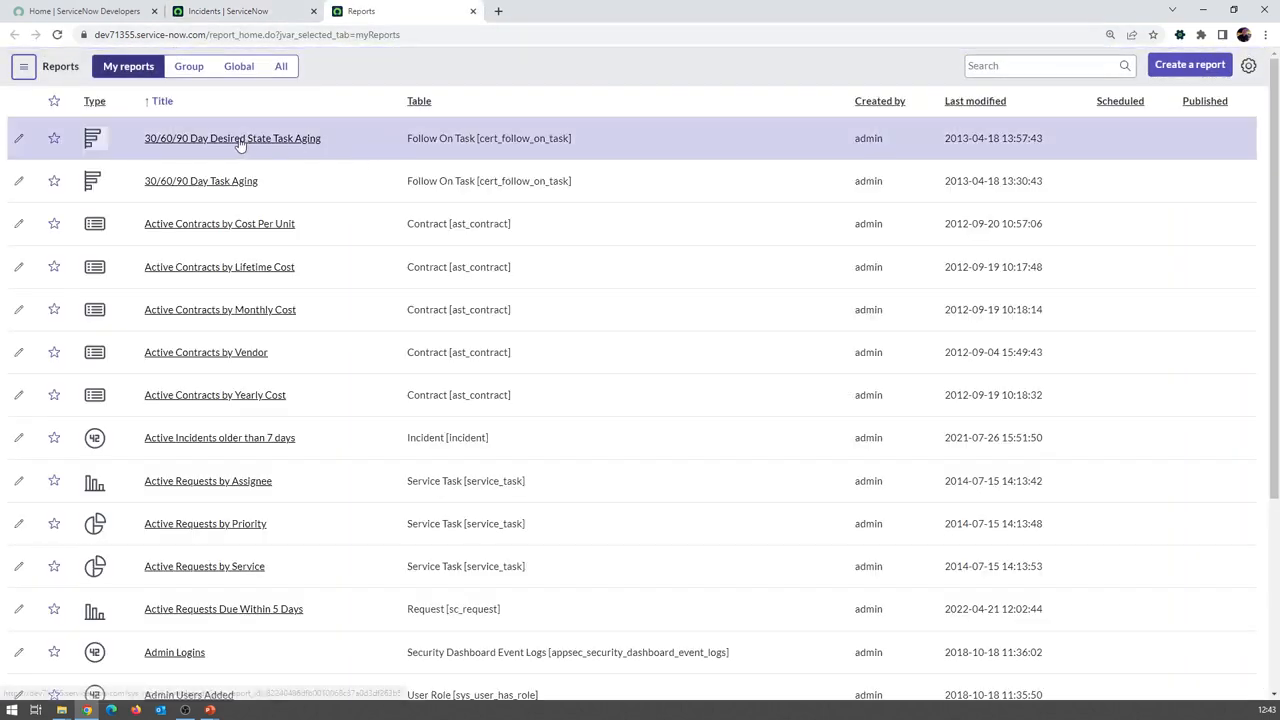
click(970, 101)
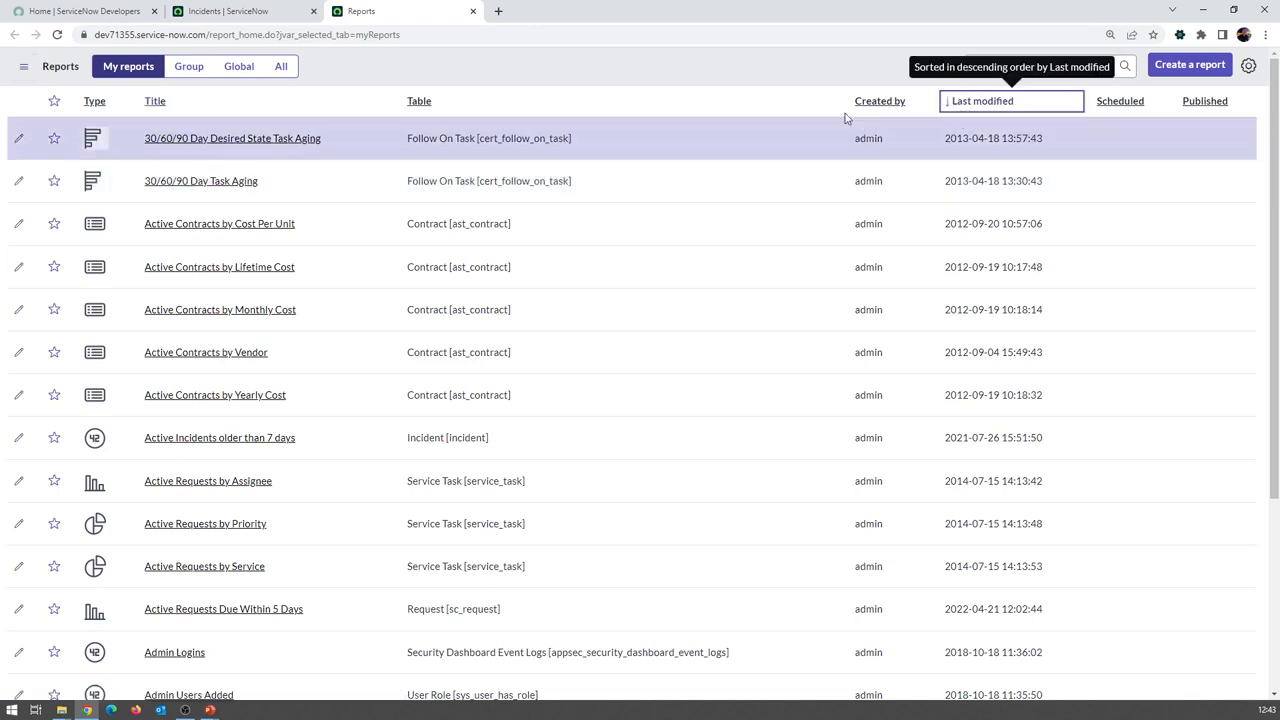
Open 'Incidentes dos ultimos 3 meses por usuário', show its filter, then return to the incident list
click(265, 139)
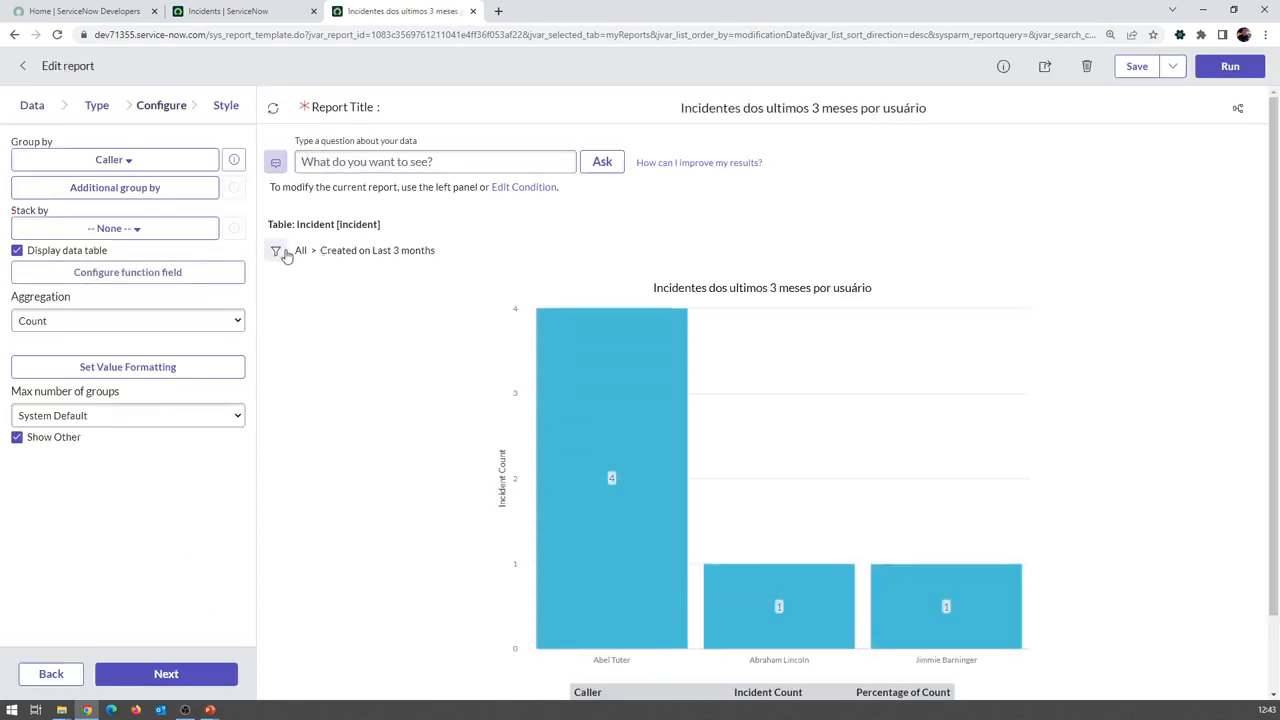
click(276, 250)
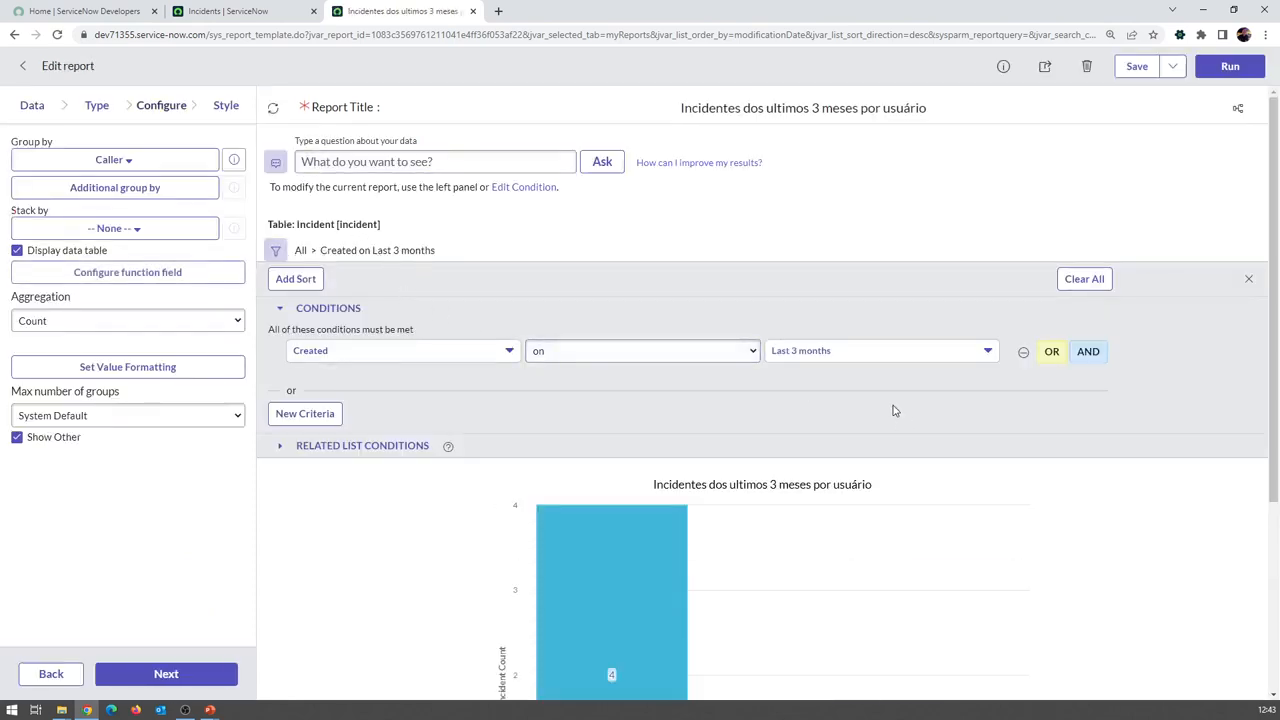
click(224, 12)
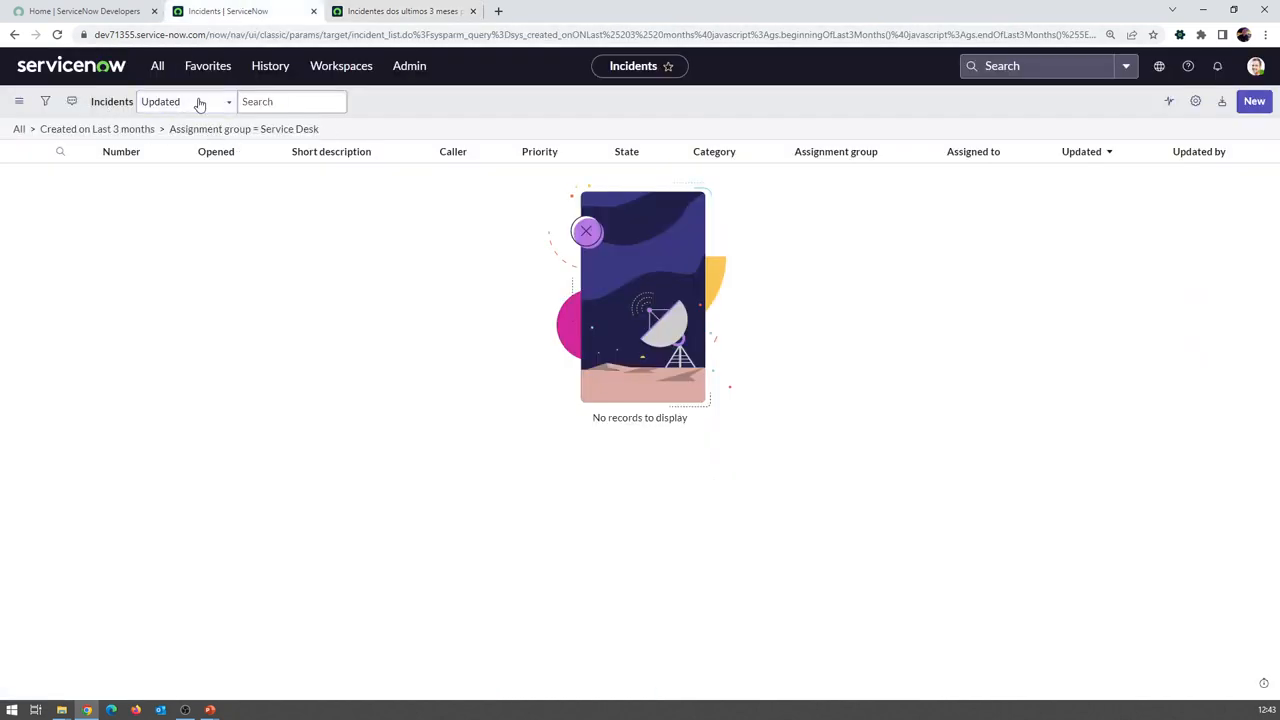
Drop the Service Desk condition, leaving 6 incidents created in the last 3 months
click(46, 101)
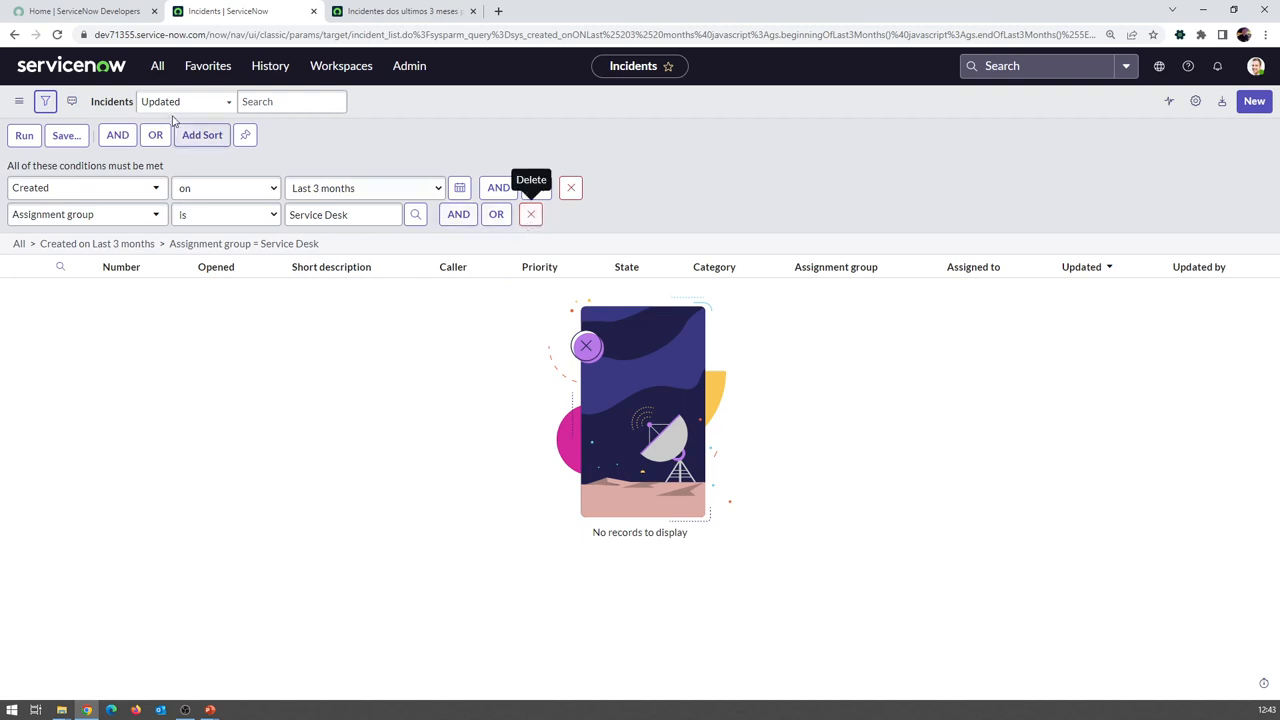
click(46, 101)
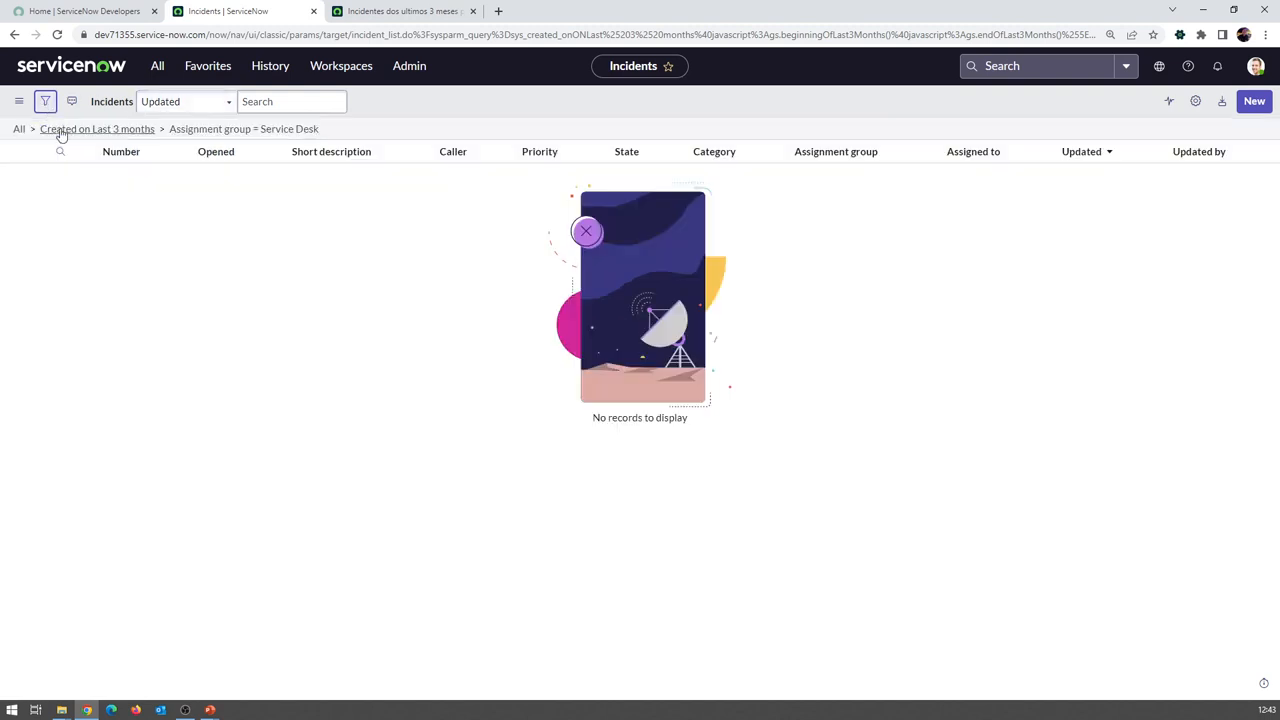
click(143, 130)
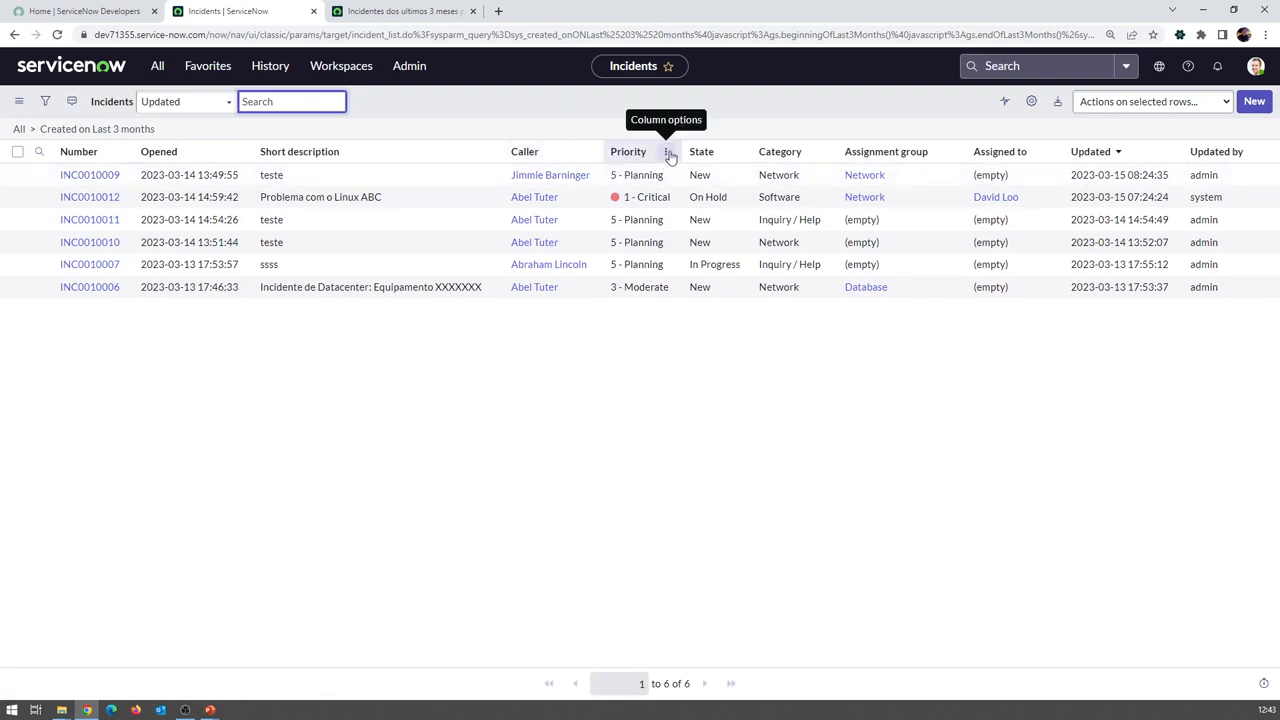
click(668, 152)
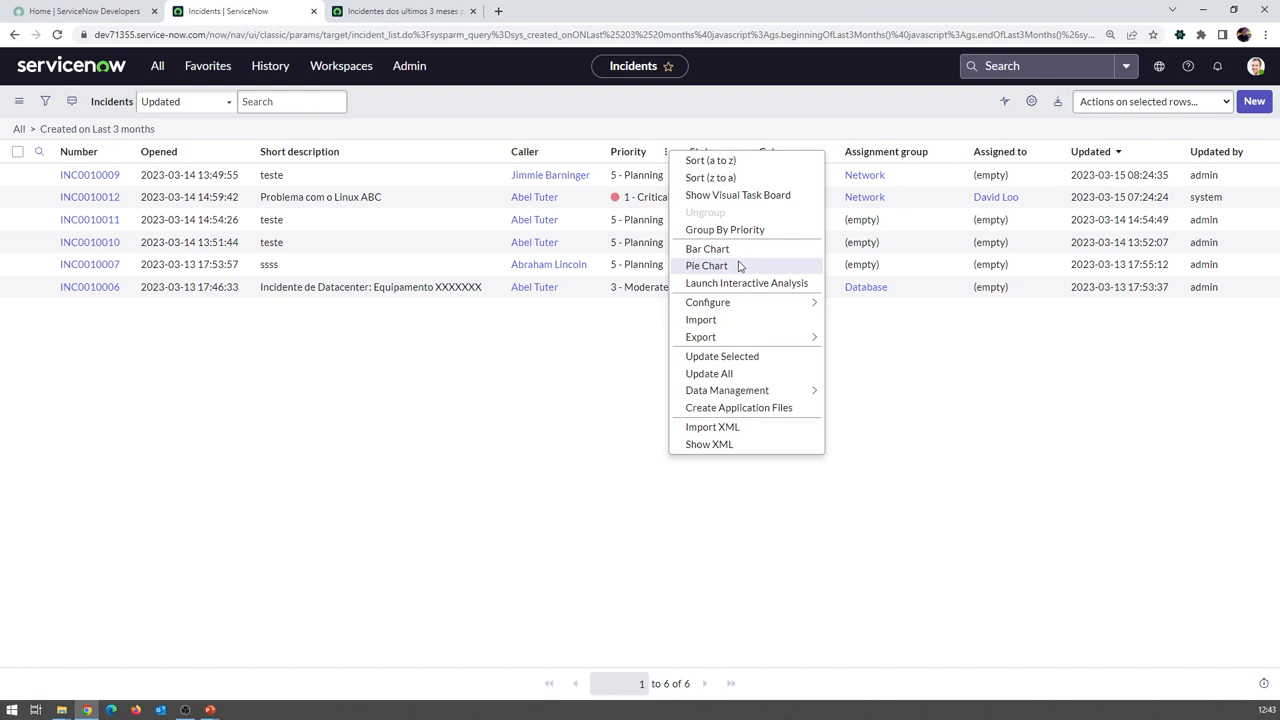
Create a pie chart of the filtered incidents grouped by Priority
click(739, 267)
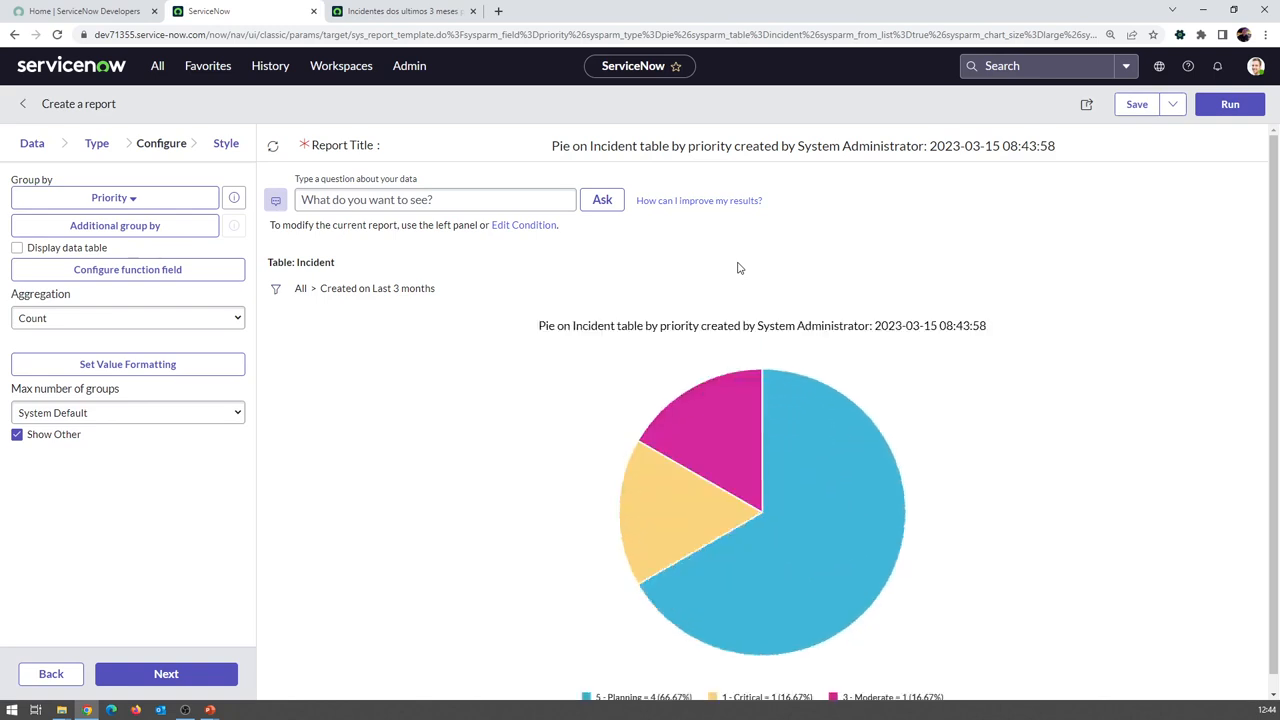
scroll(693, 292, down, 1)
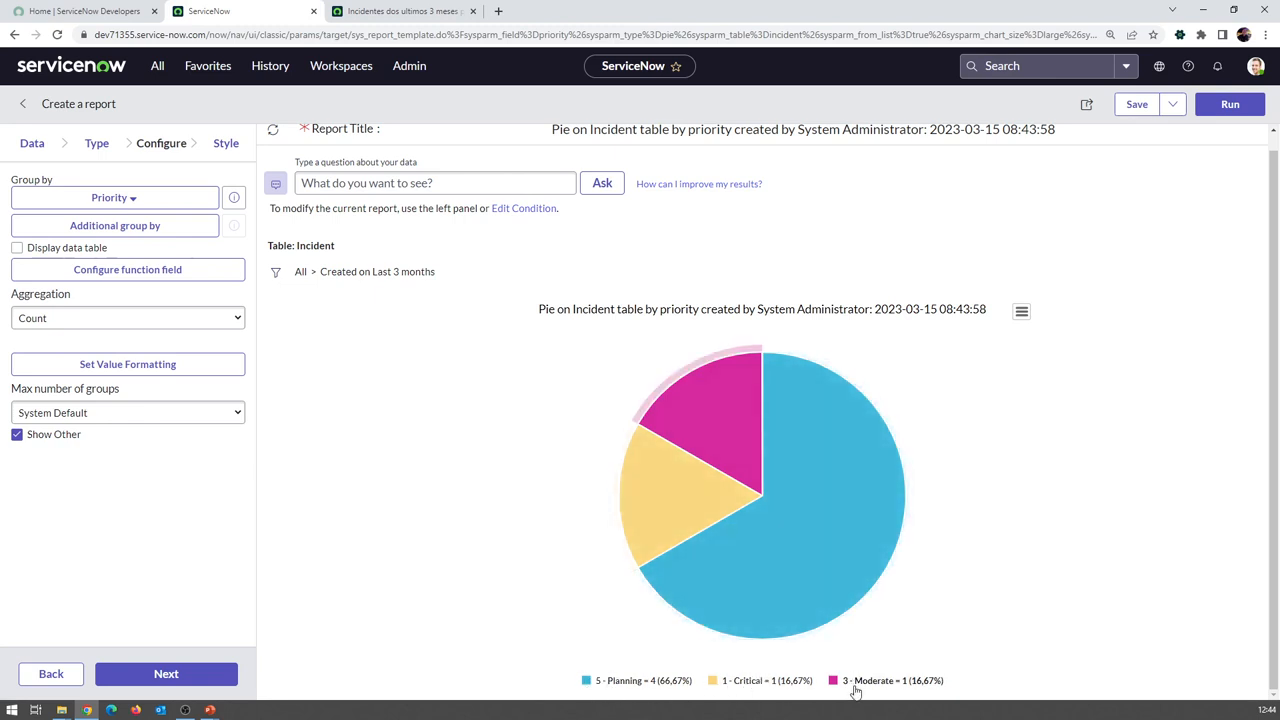
mouse_move(820, 517)
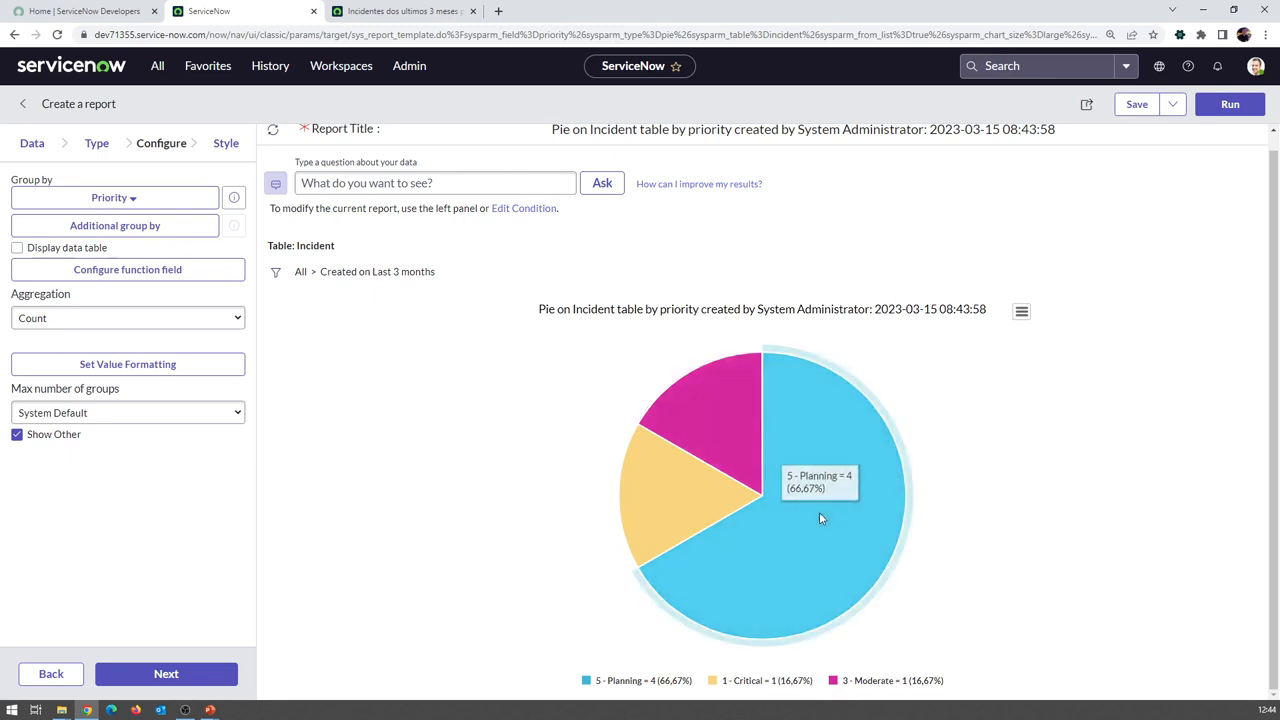
scroll(790, 340, up, 1)
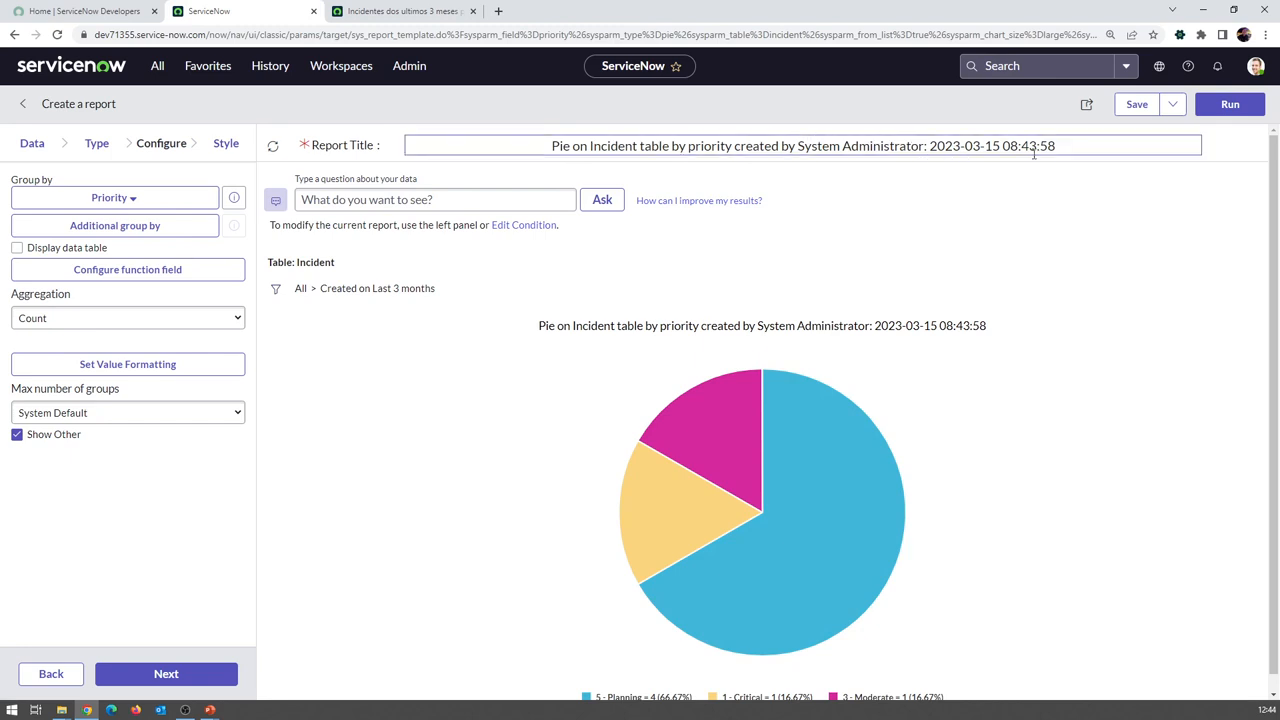
Title the pie report 'Incidentes dos ultimos 3 meses por prioridade' and save it
click(375, 11)
click(789, 107)
key(ctrl+c)
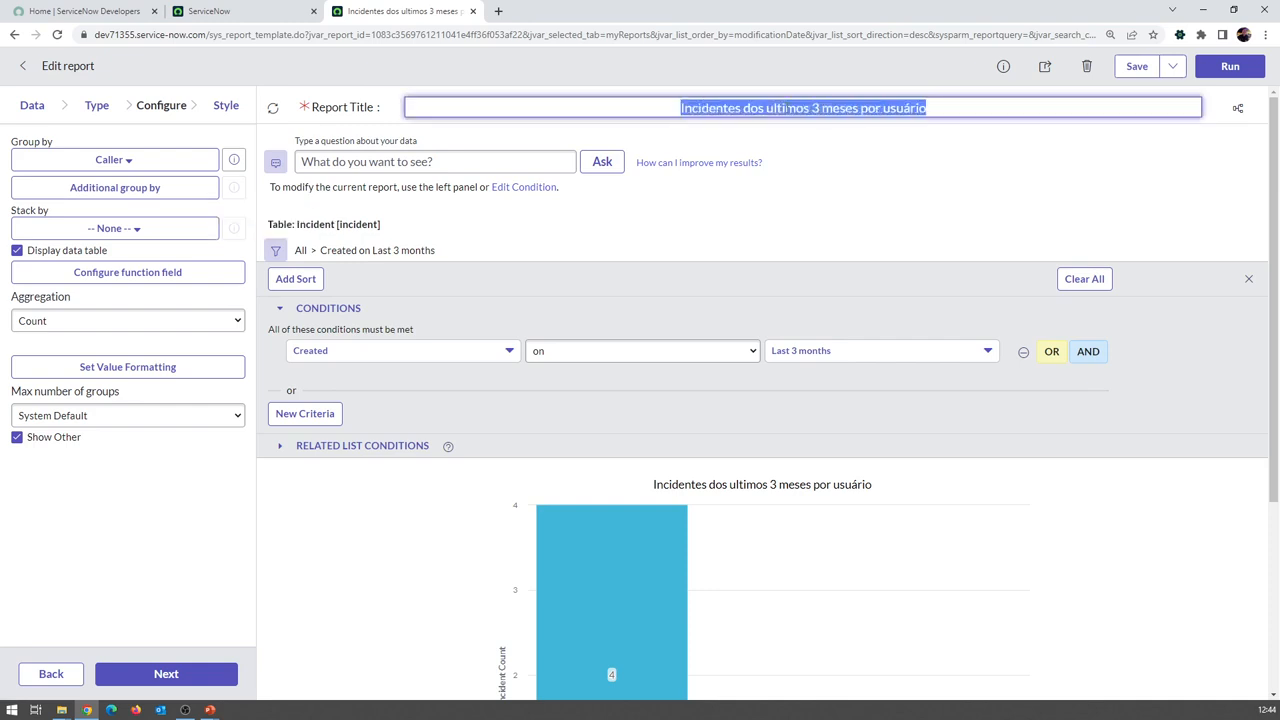
key(ctrl+Page_Up)
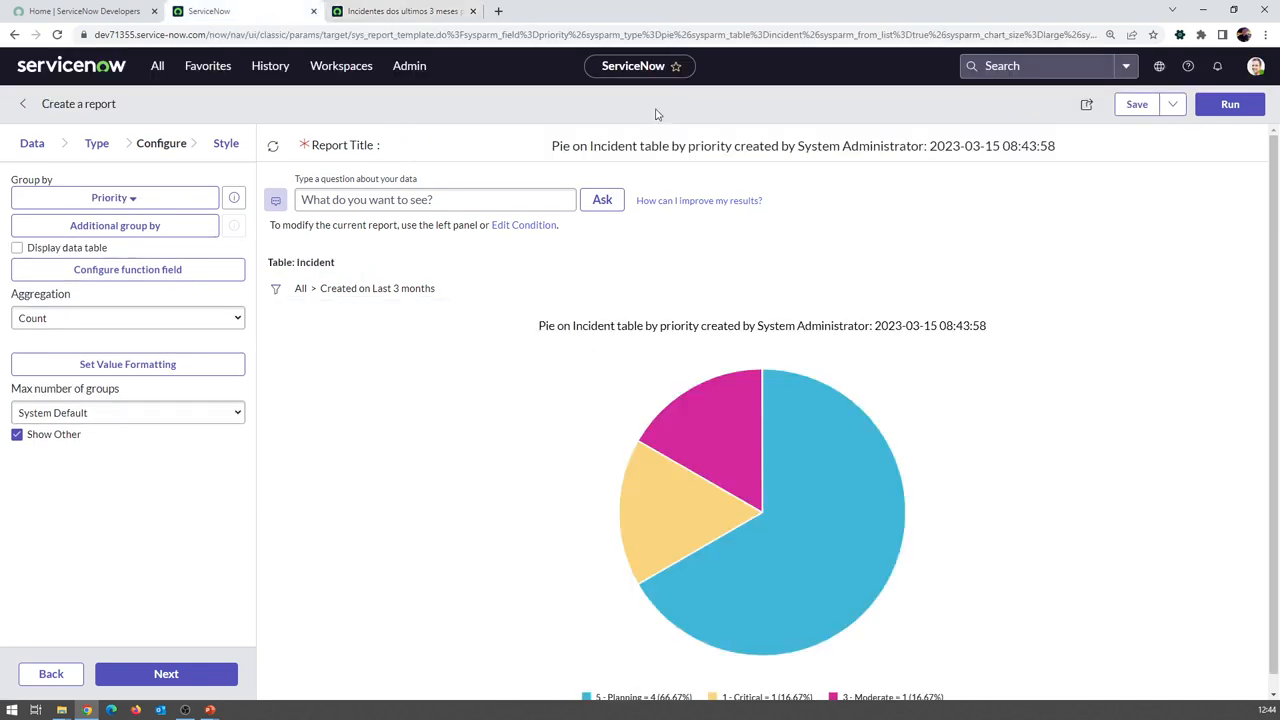
key(ctrl+a)
key(ctrl+v)
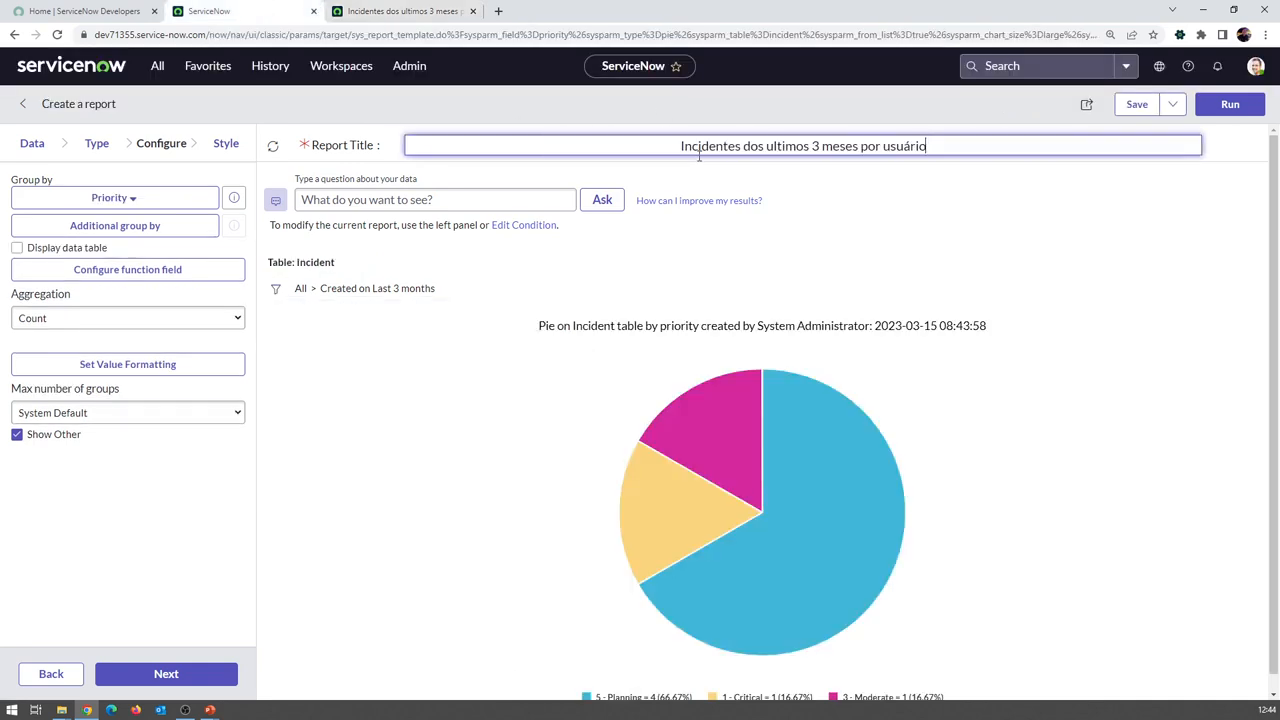
drag(883, 146, 1045, 138)
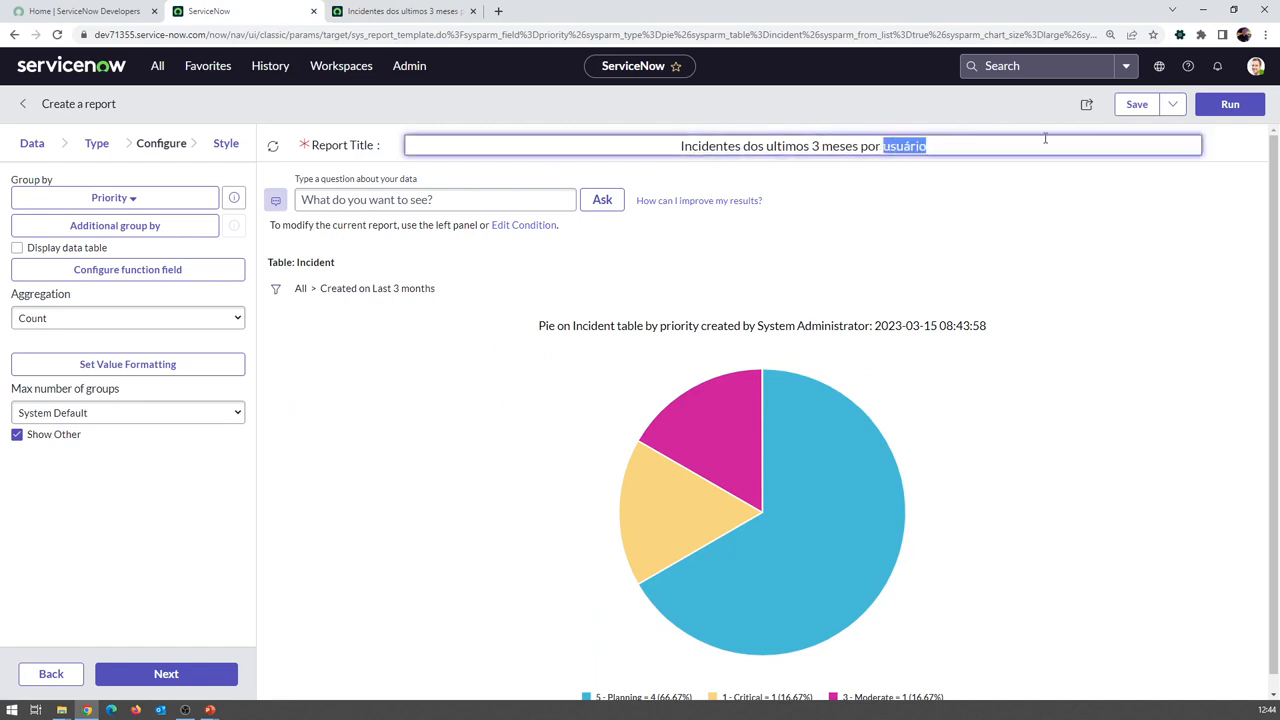
text(prioridade)
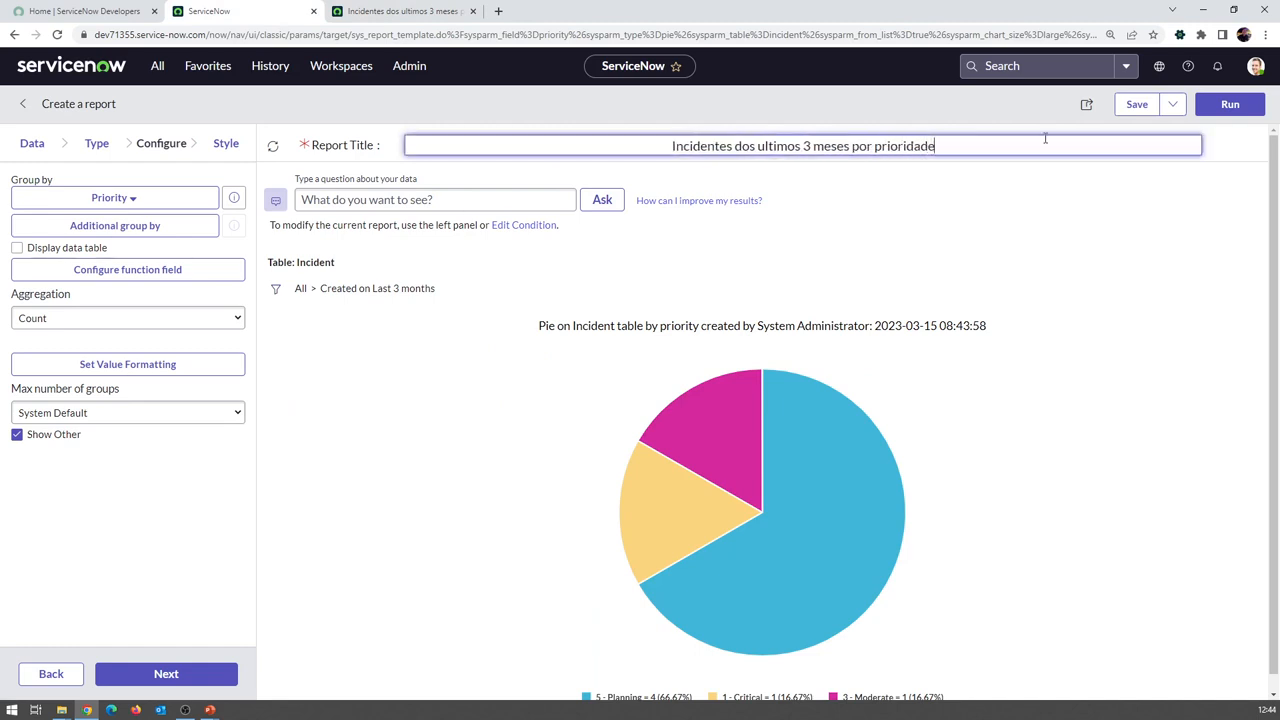
click(1143, 110)
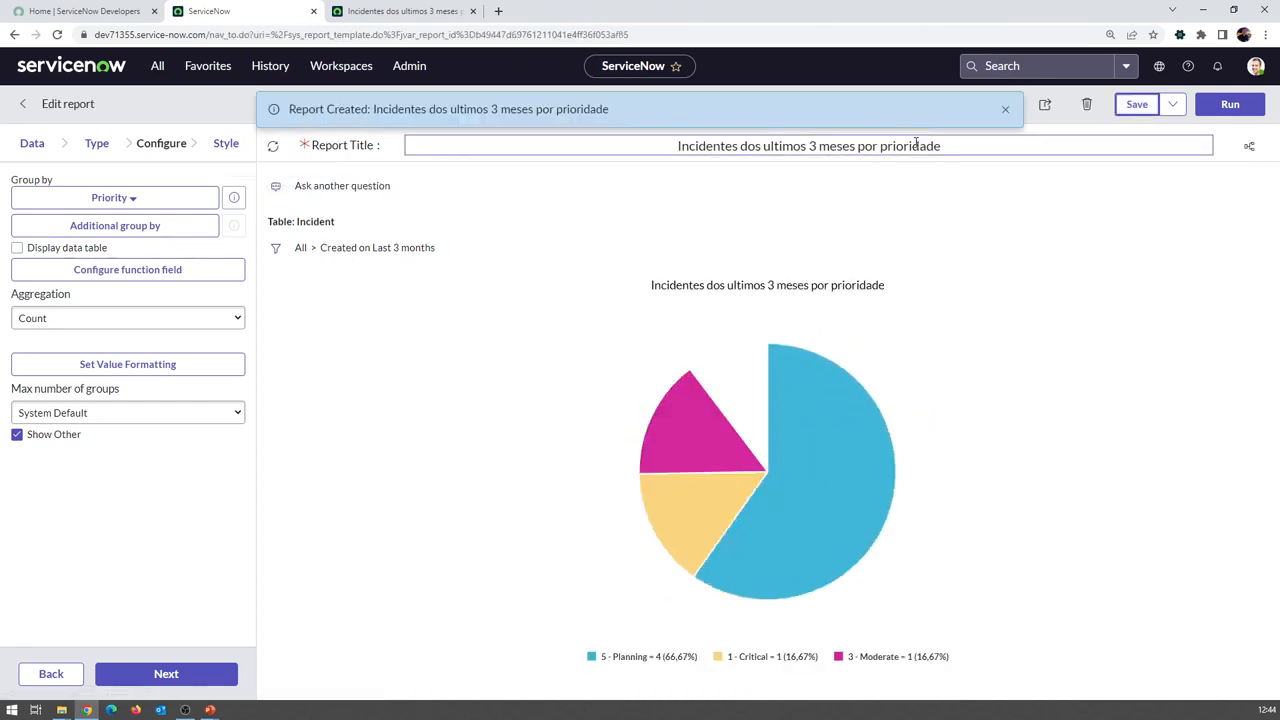
Display a data table under the chart and save the report again
click(65, 254)
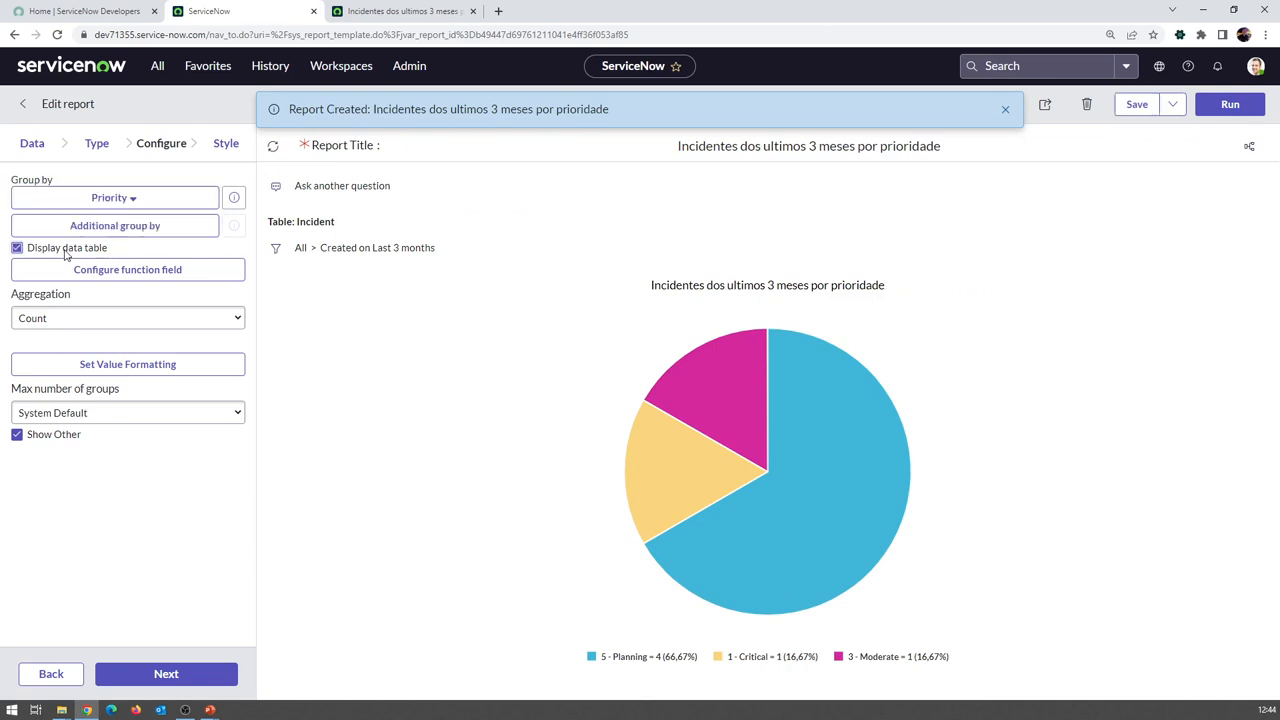
click(1130, 105)
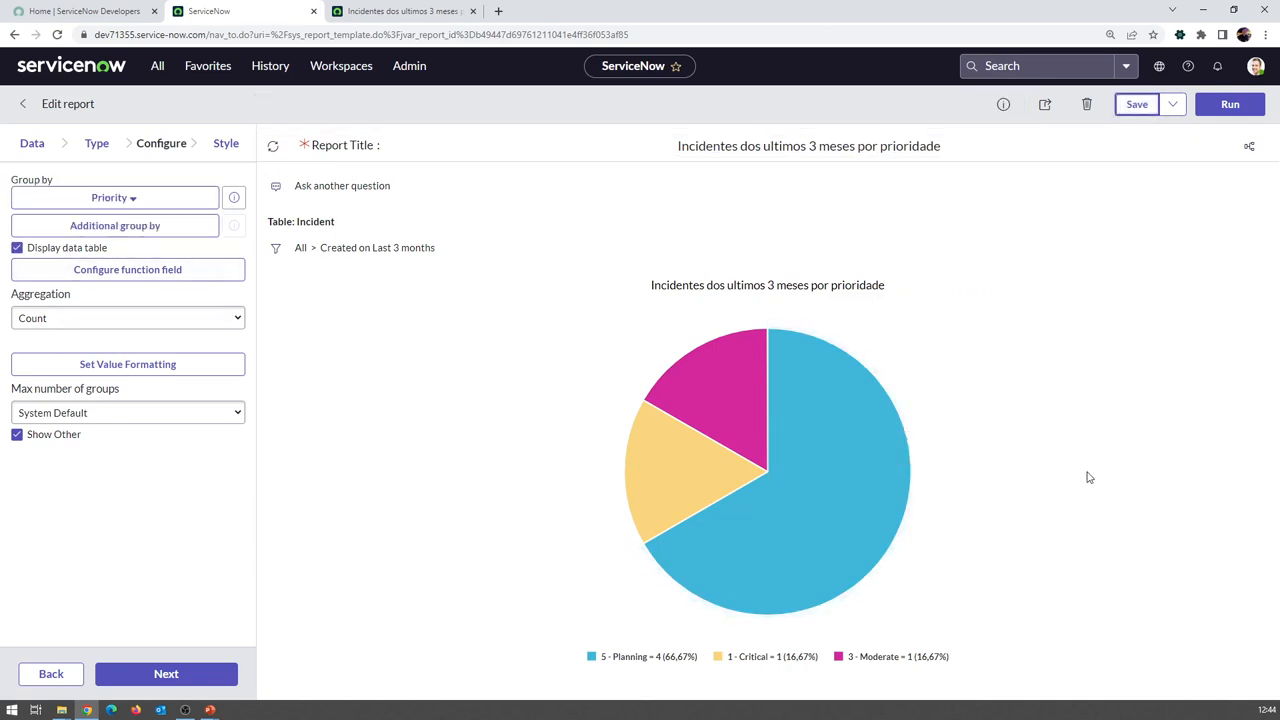
scroll(1050, 449, down, 1)
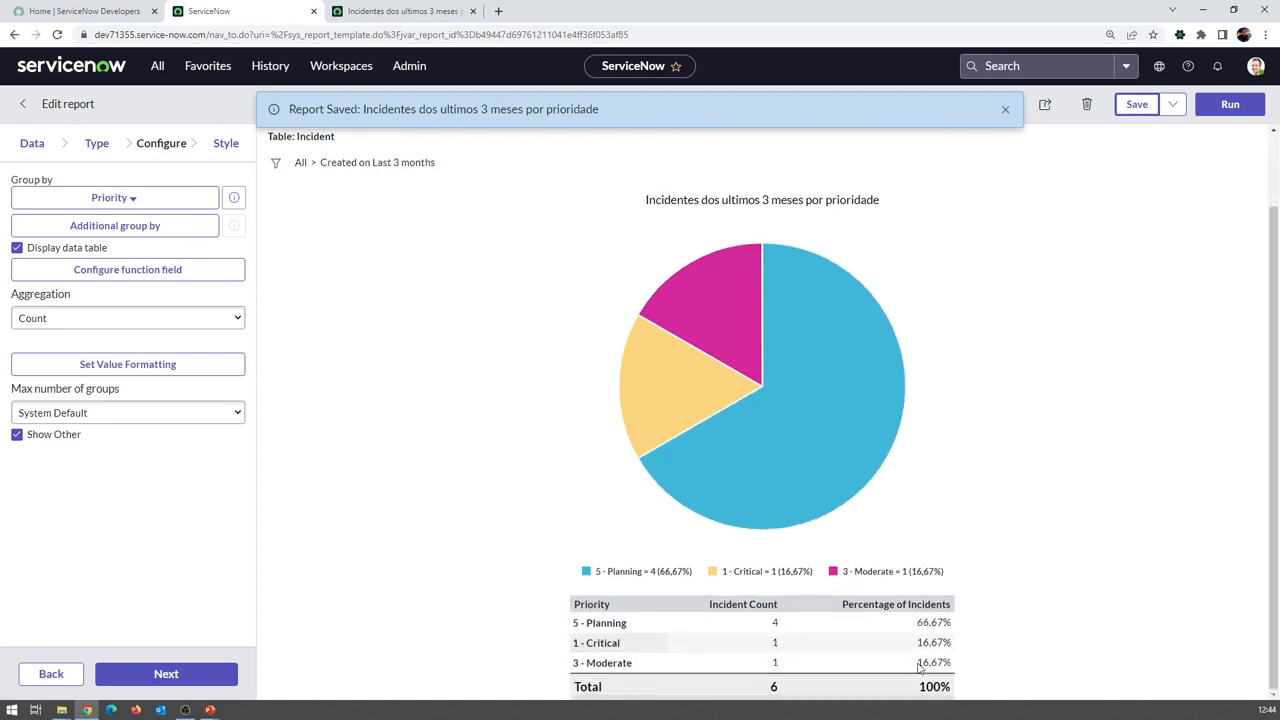
scroll(728, 517, up, 1)
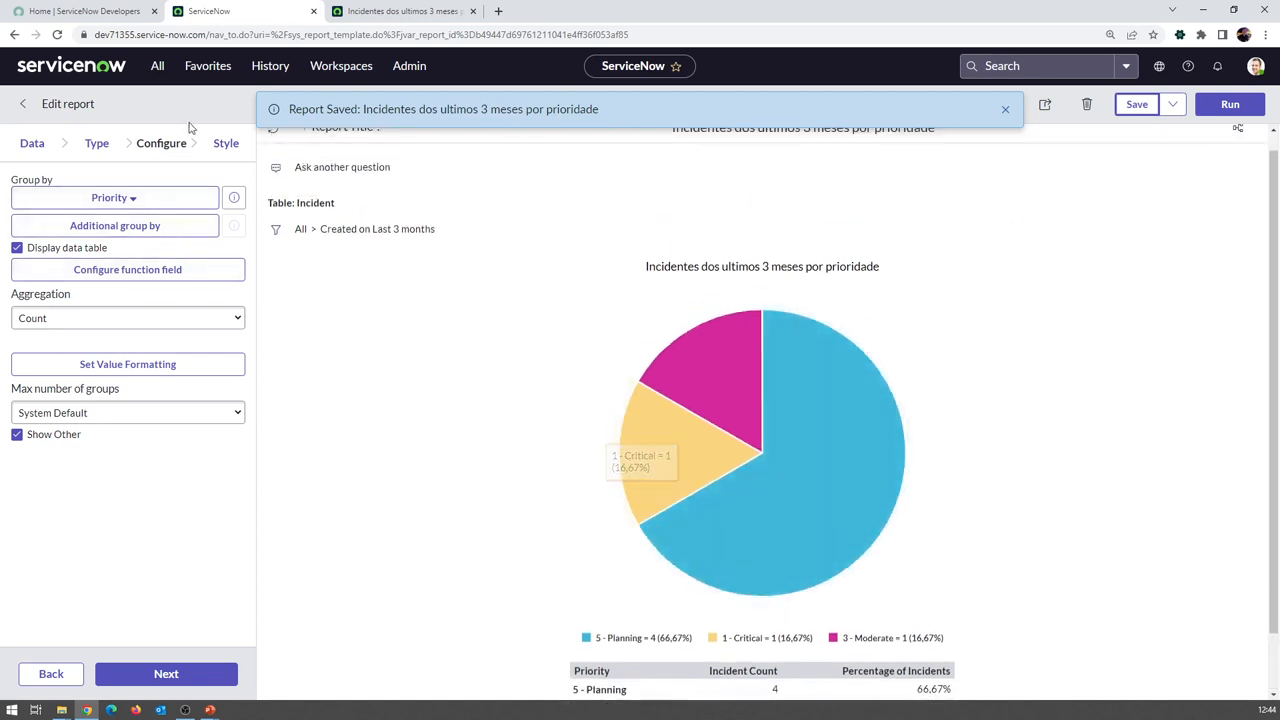
Enable Display data labels in Style so slices show priority and count, and save
click(224, 143)
click(141, 276)
click(1136, 104)
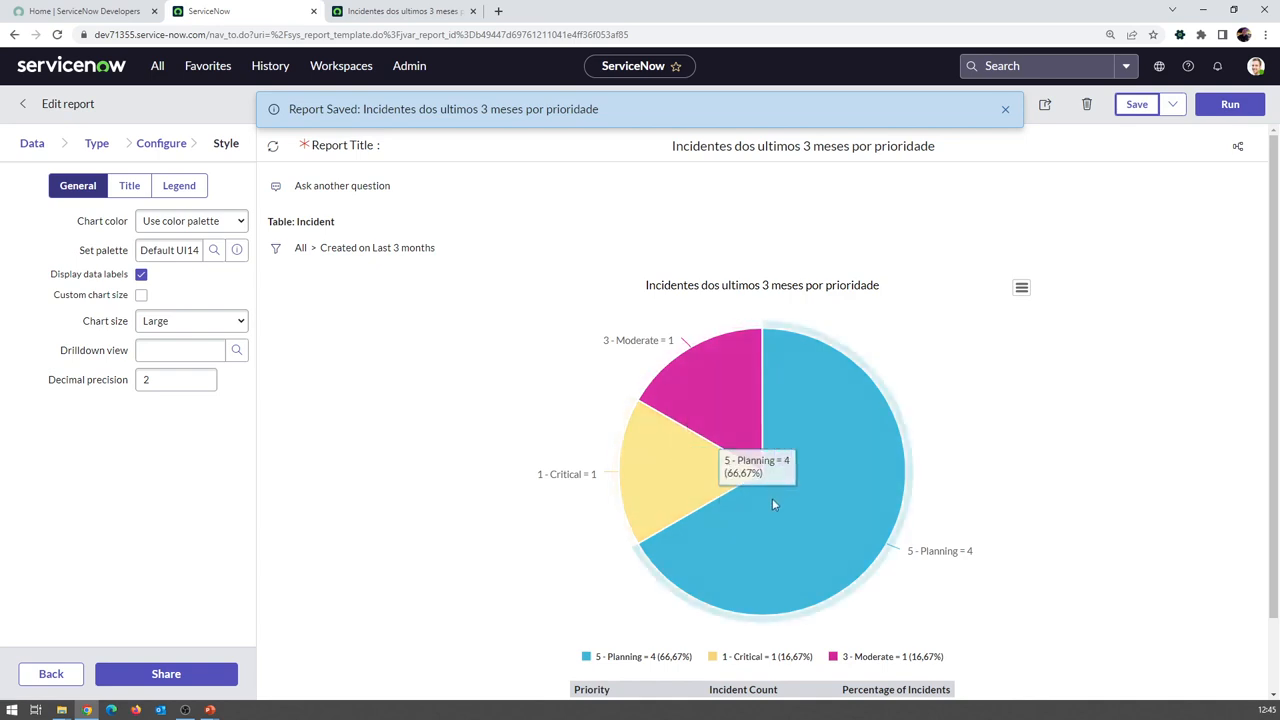
scroll(1067, 428, down, 2)
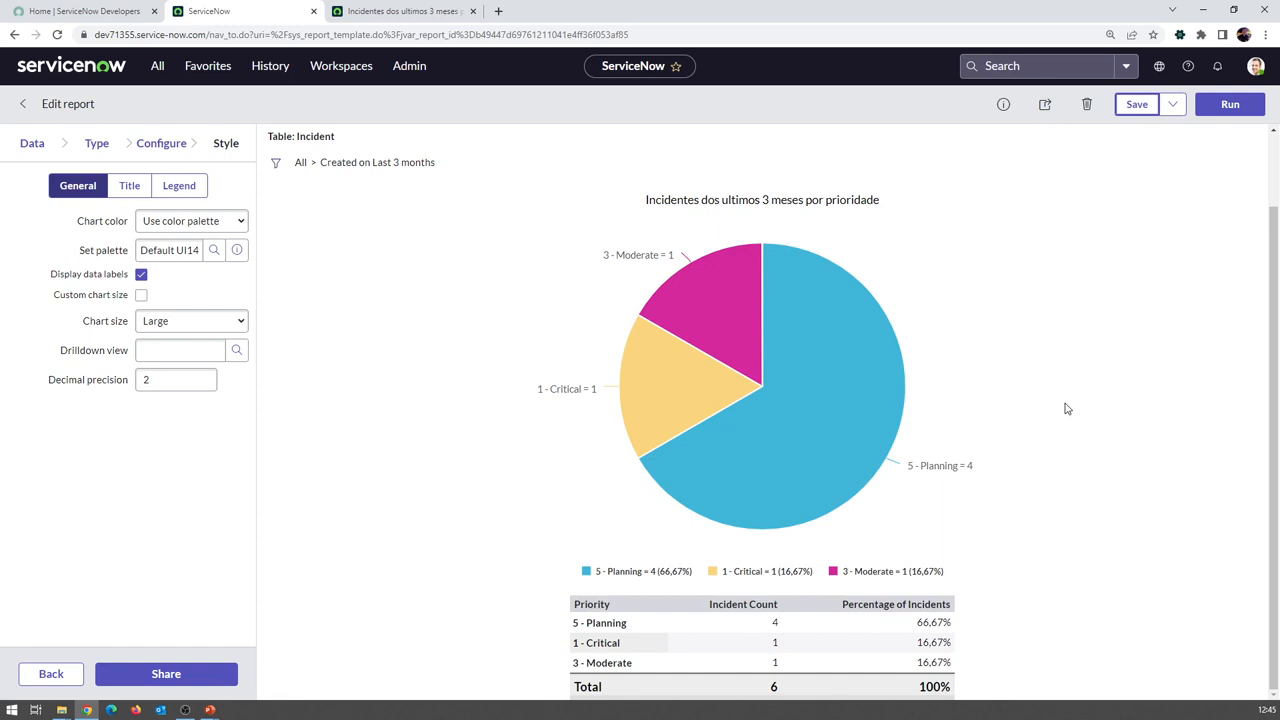
mouse_move(1034, 346)
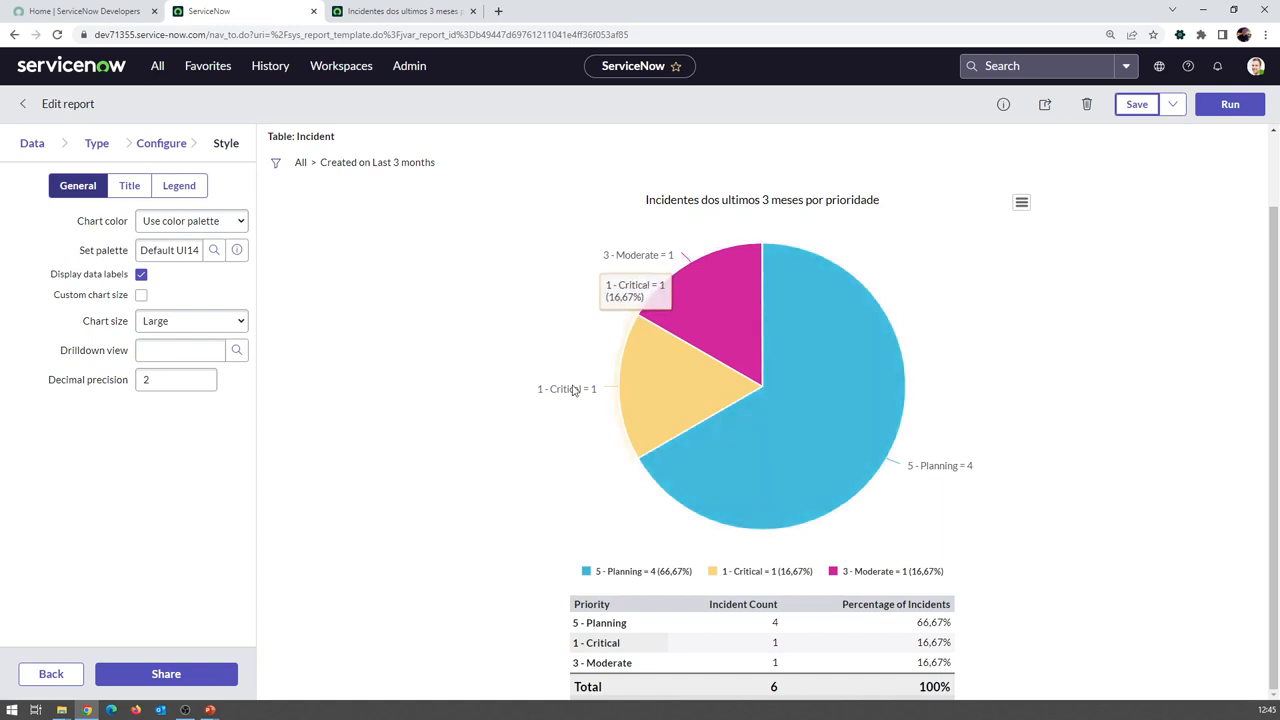
scroll(718, 292, up, 1)
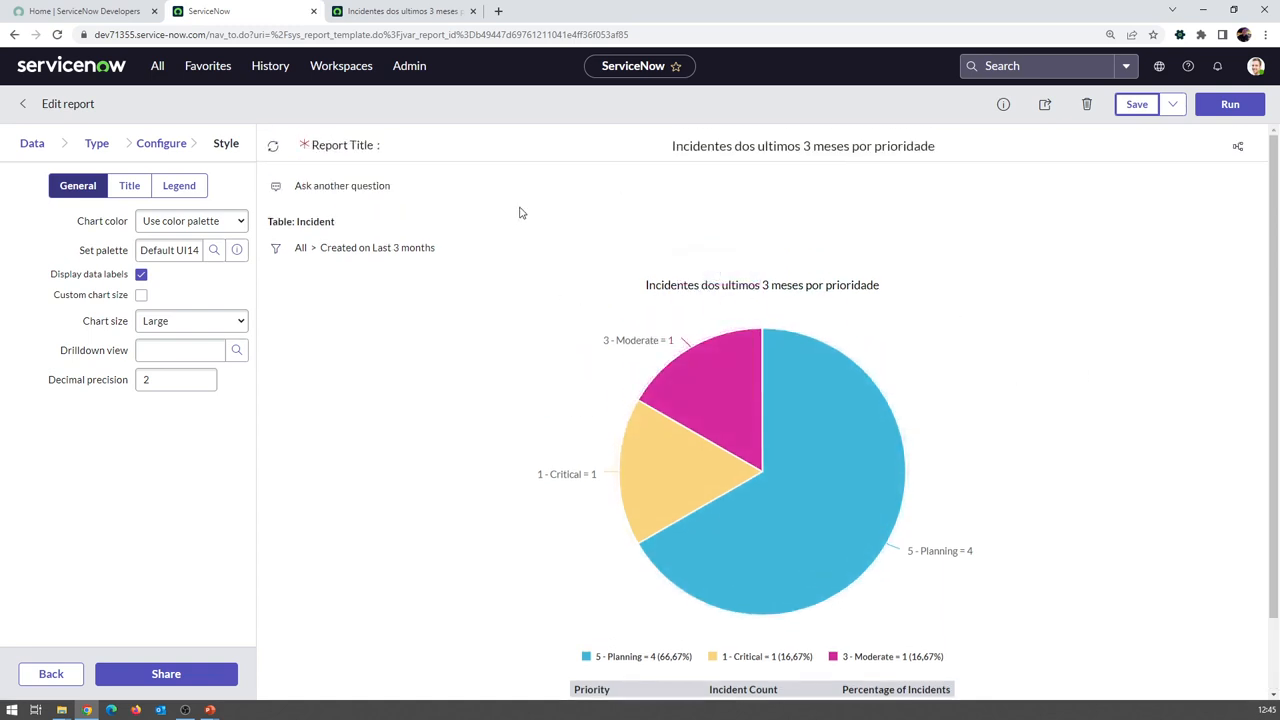
Switch the report type to List, grouping the 6 incidents by priority
click(97, 146)
scroll(110, 300, down, 2)
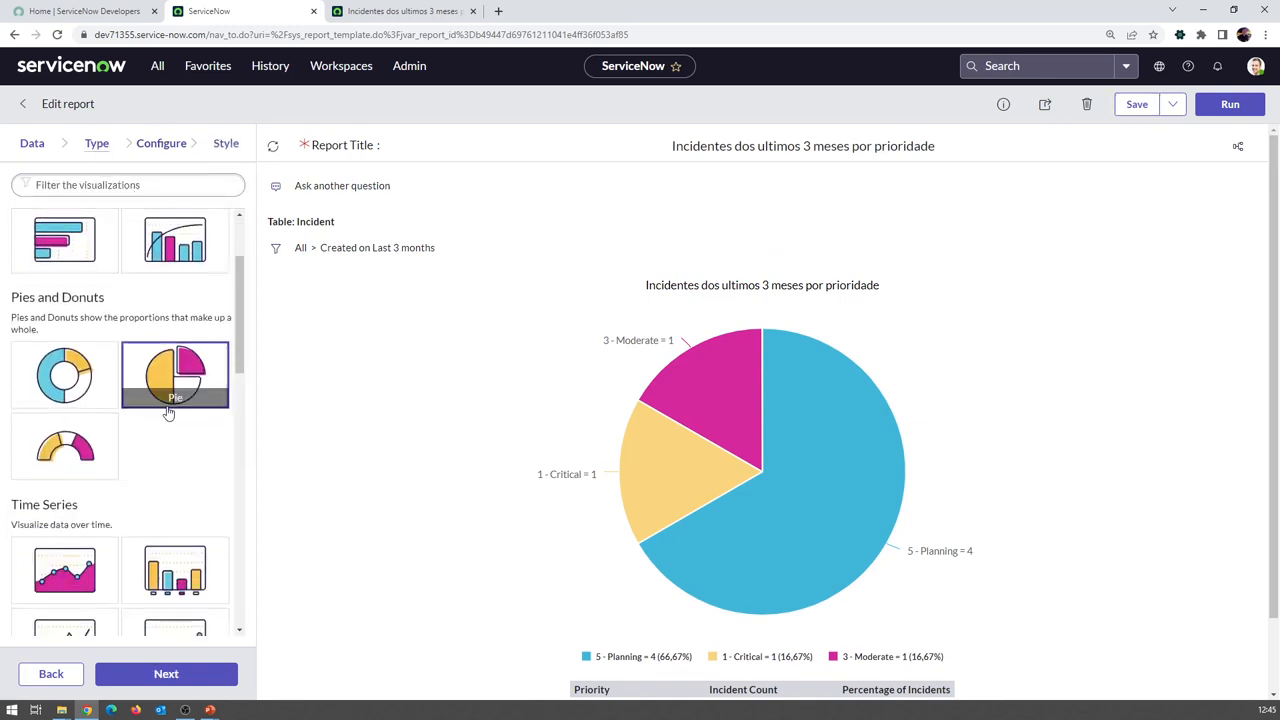
scroll(187, 376, down, 1)
scroll(85, 441, down, 6)
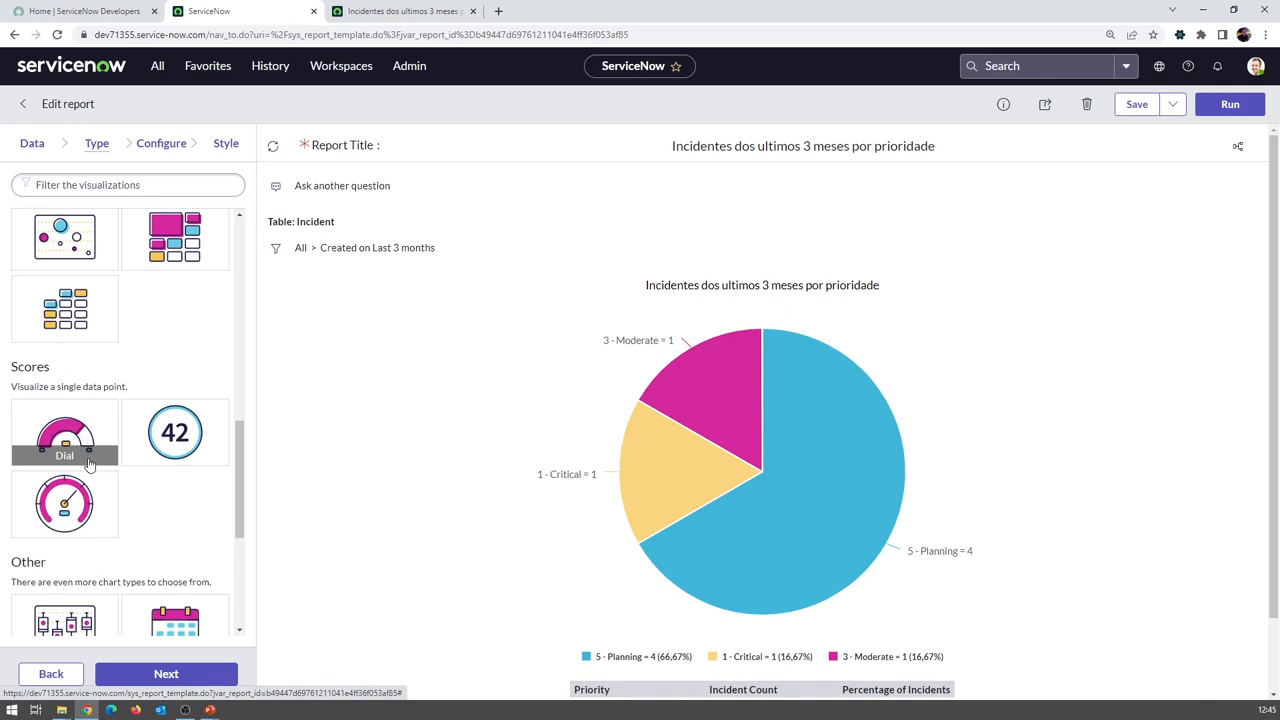
click(72, 458)
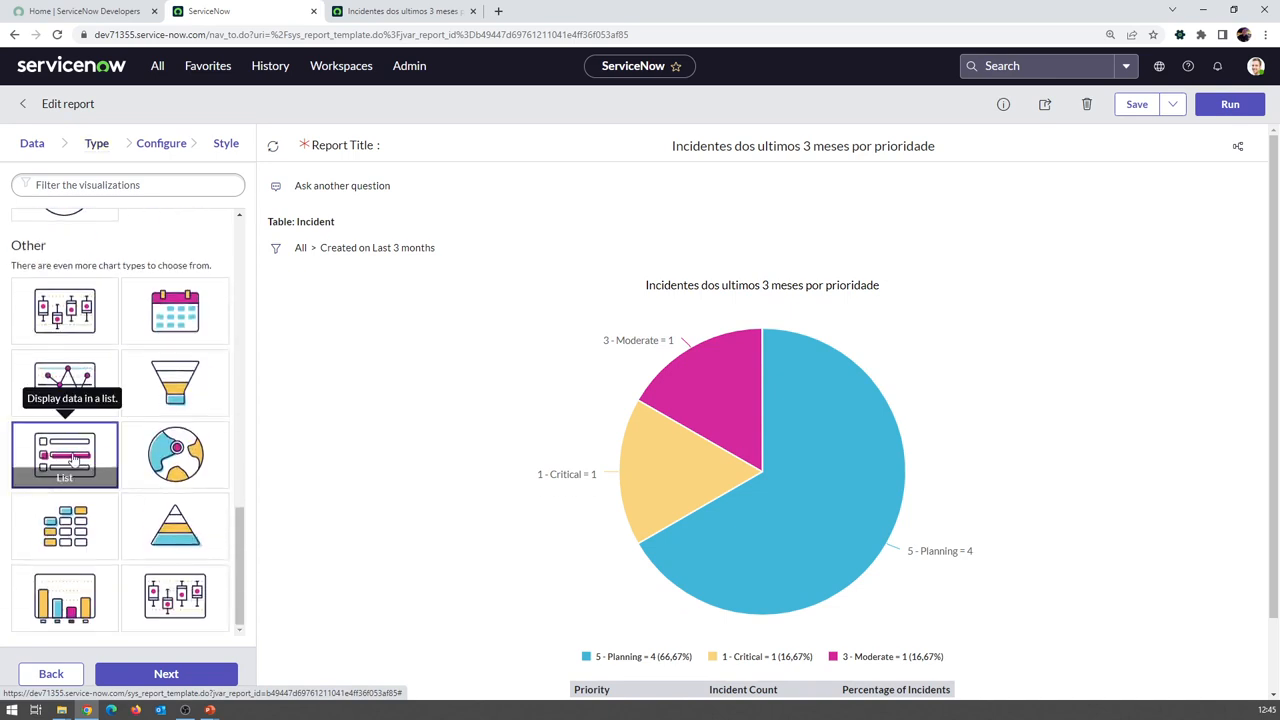
click(195, 675)
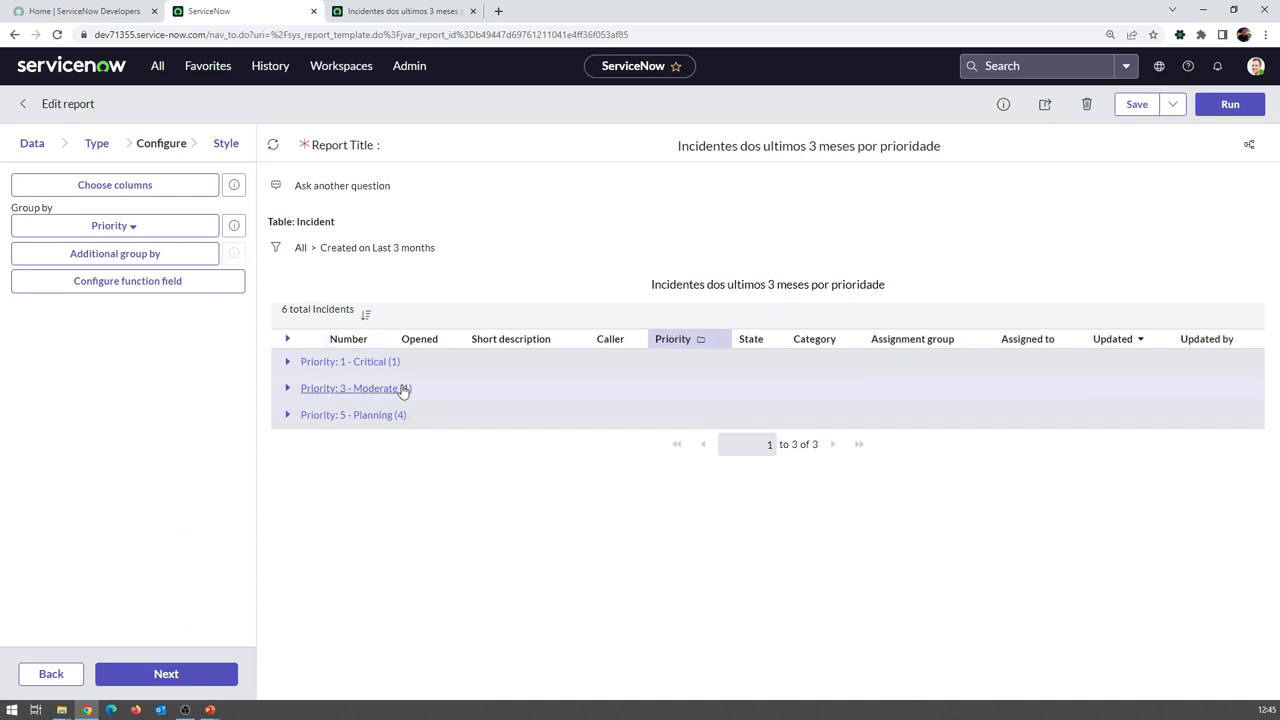
Set Group by to None, retitle 'Lista de Incidentes dos ultimos 3 meses', and Insert as new report
click(68, 228)
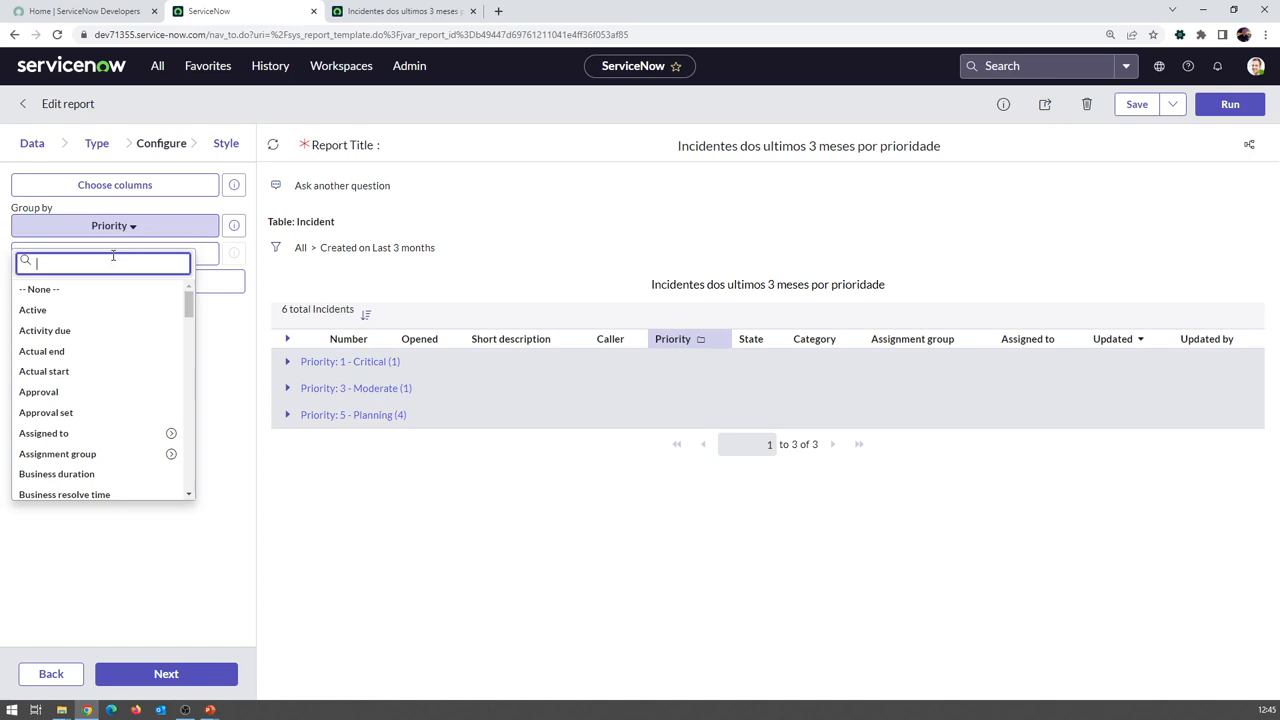
scroll(120, 320, up, 15)
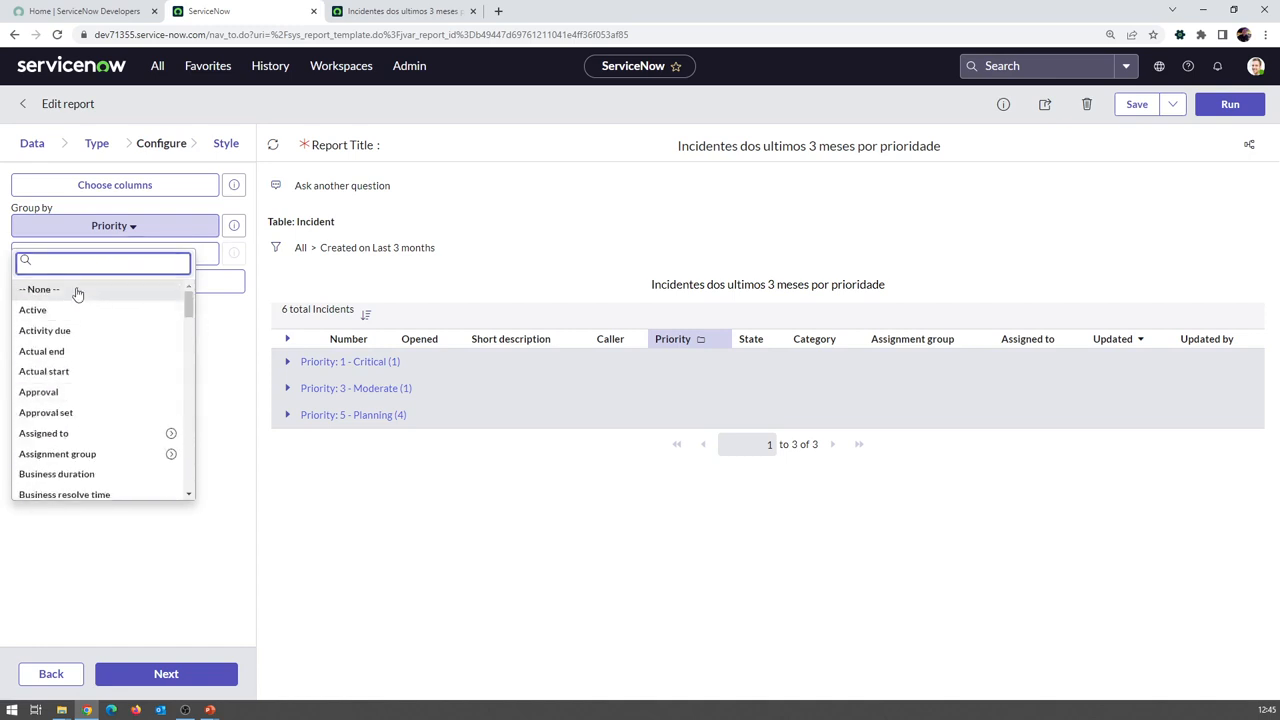
click(80, 291)
click(845, 146)
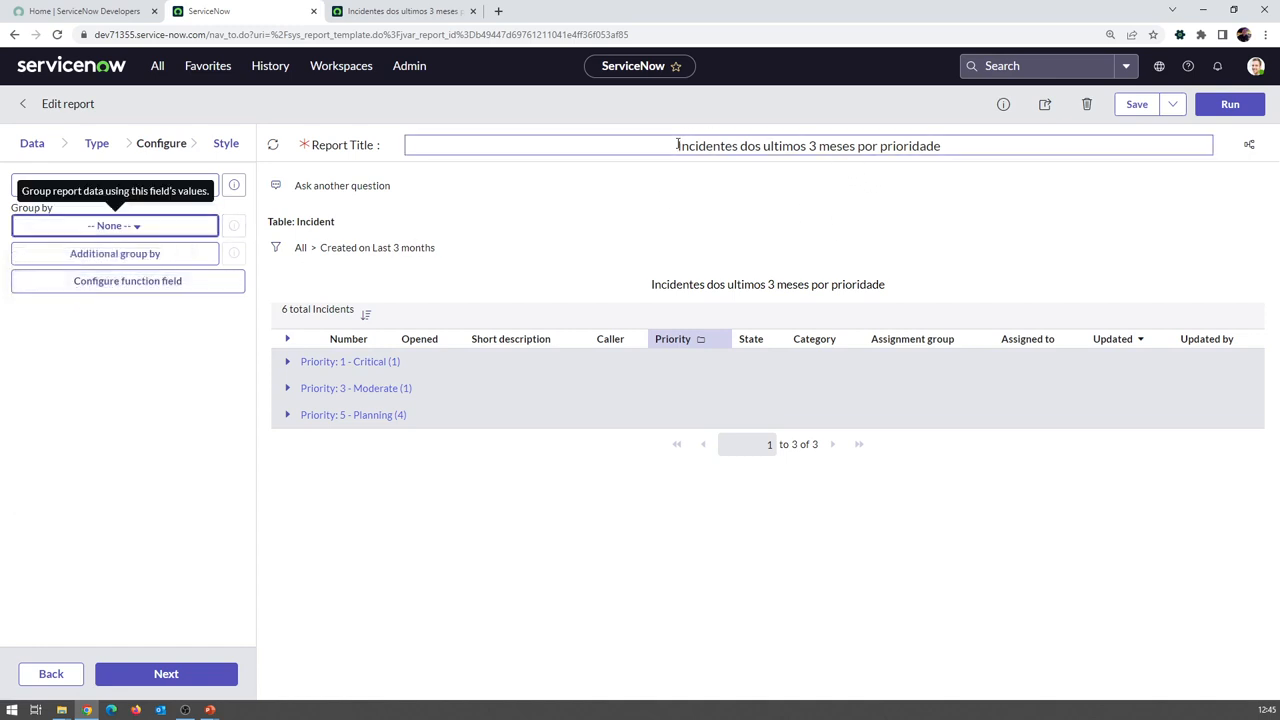
text(Lista dos)
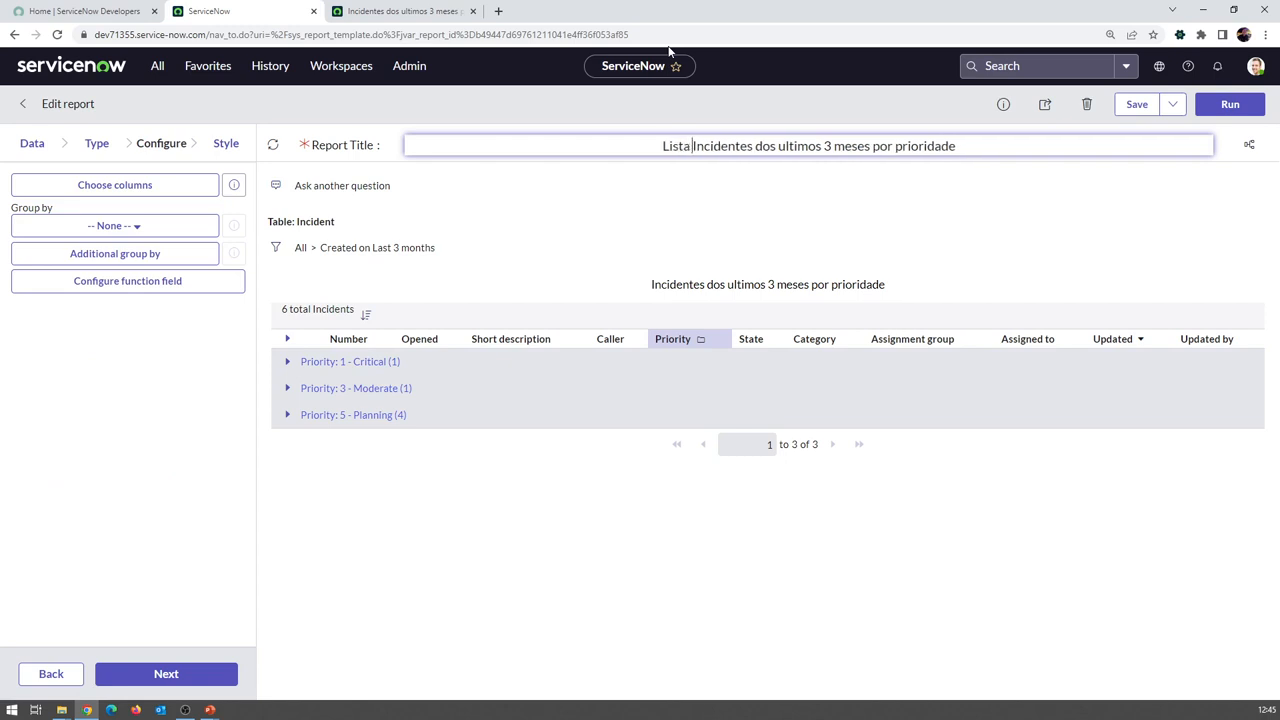
key(BackSpace)
key(BackSpace)
key(BackSpace)
key(BackSpace)
text(de)
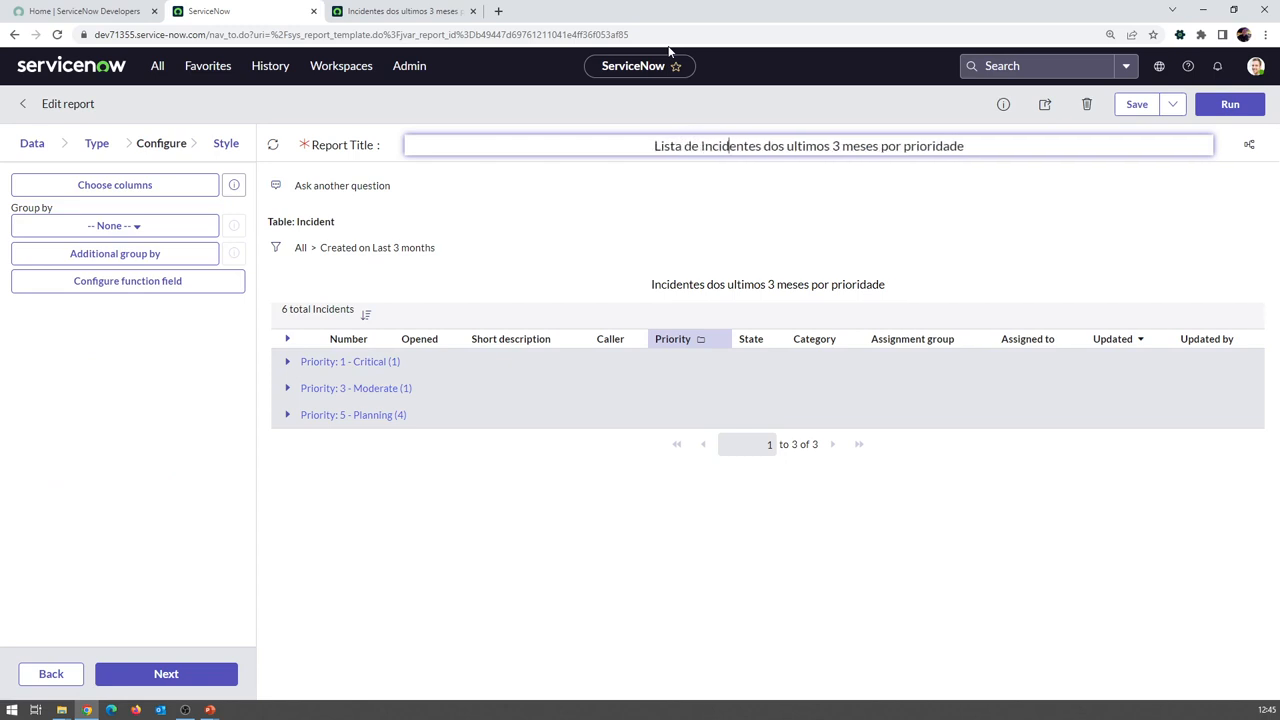
key(shift+End)
key(Delete)
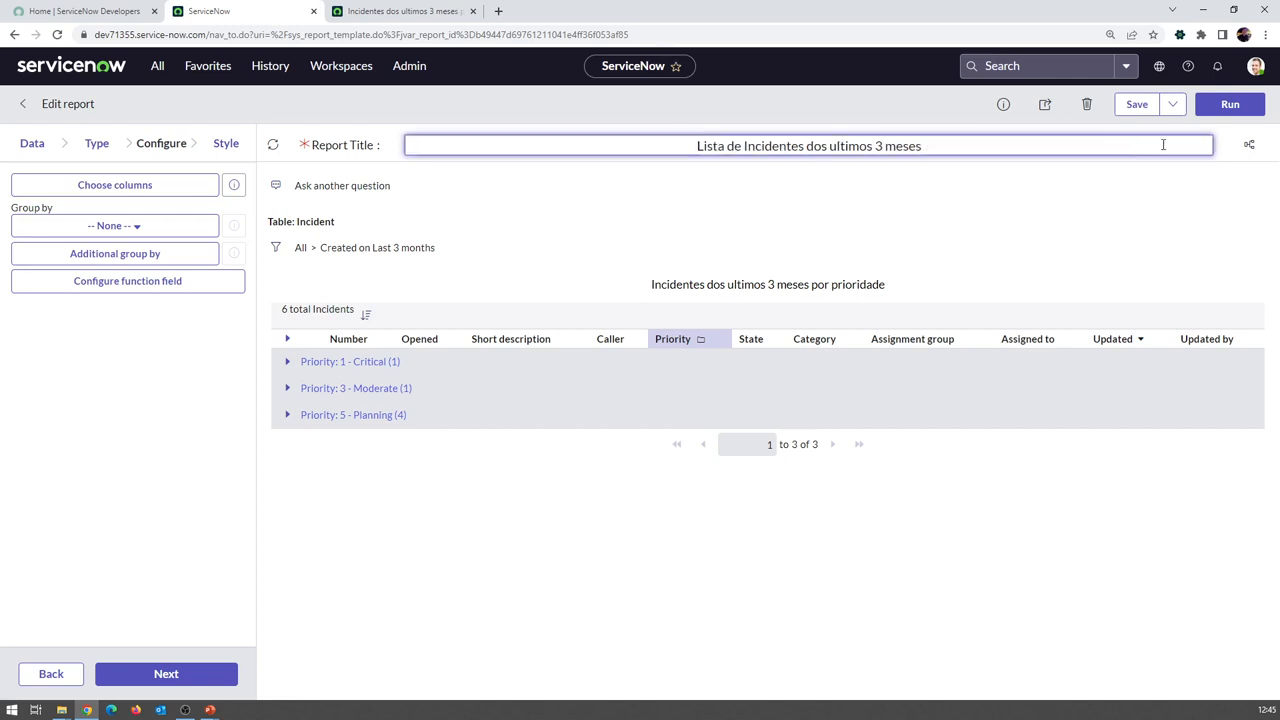
click(1172, 104)
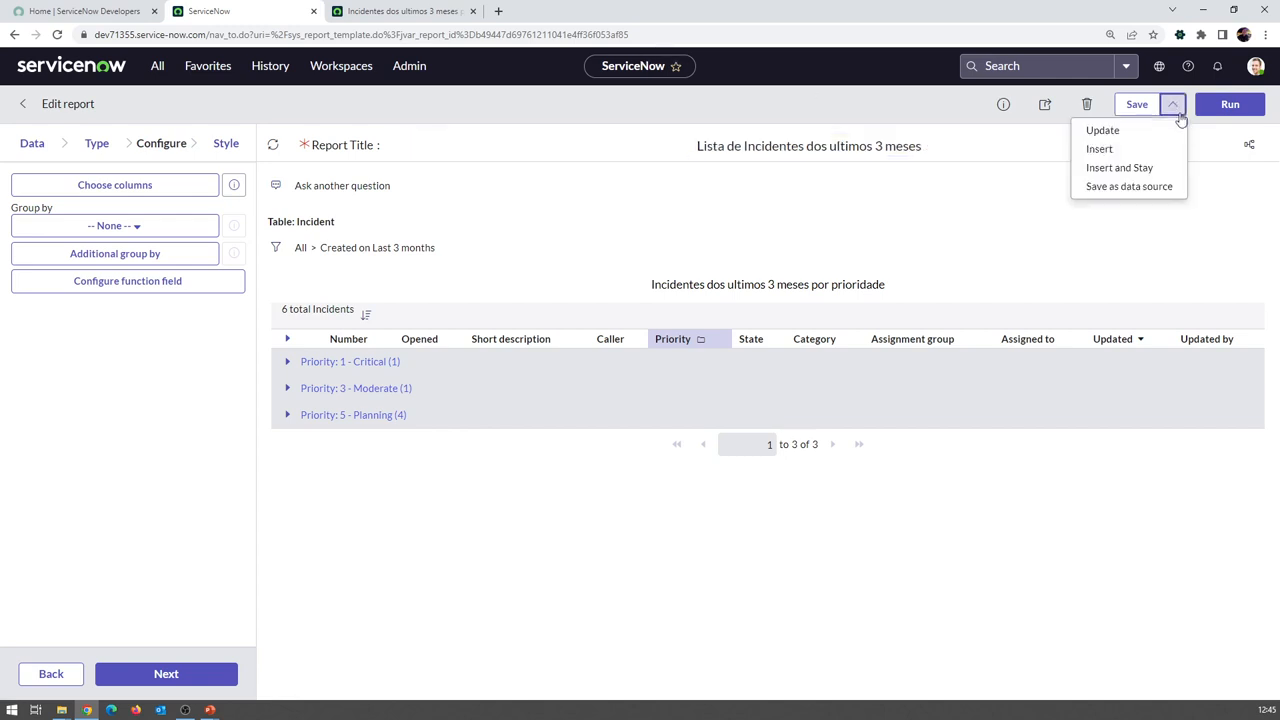
click(1144, 157)
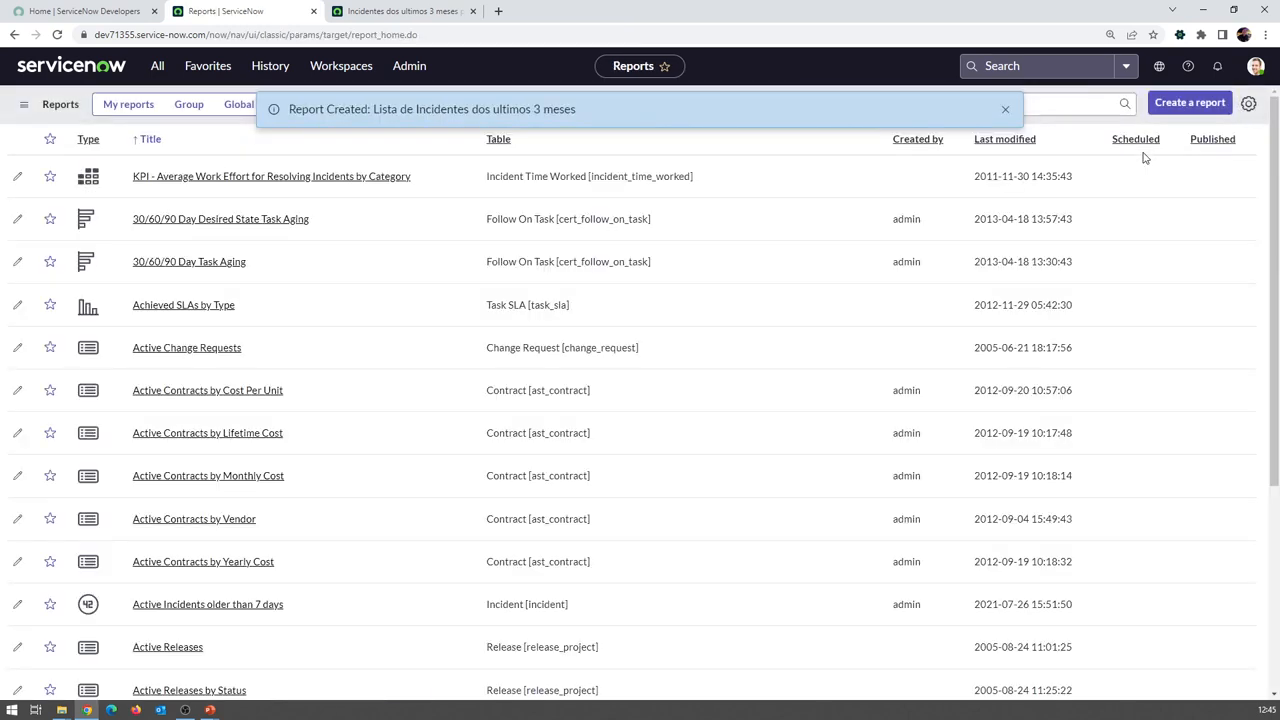
List My reports newest first by Last modified, then advance the presentation to the next slide
click(1001, 109)
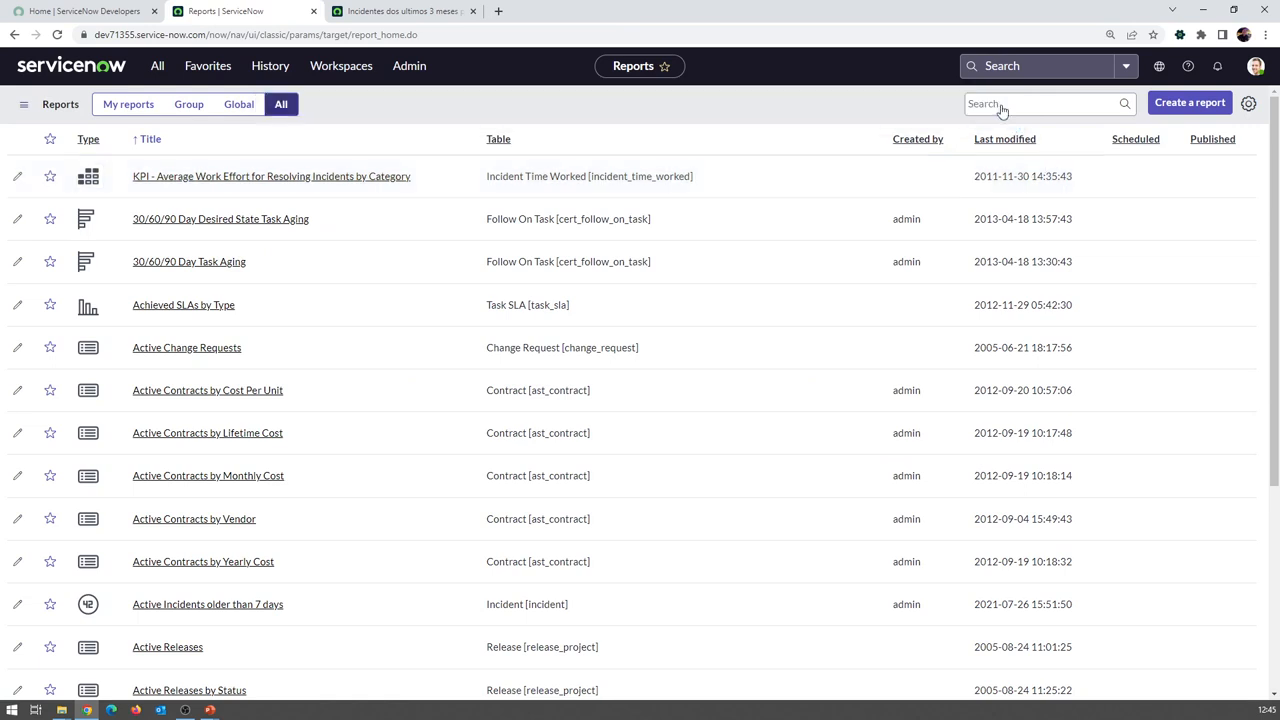
click(125, 110)
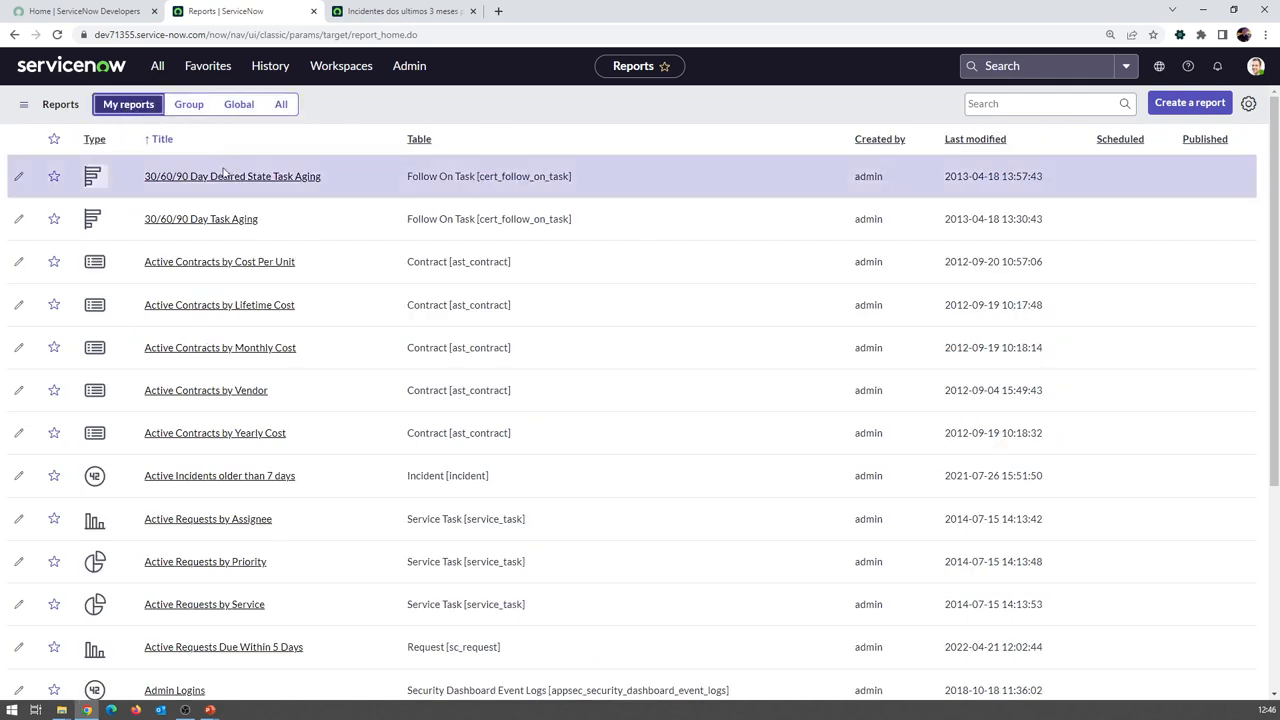
click(974, 140)
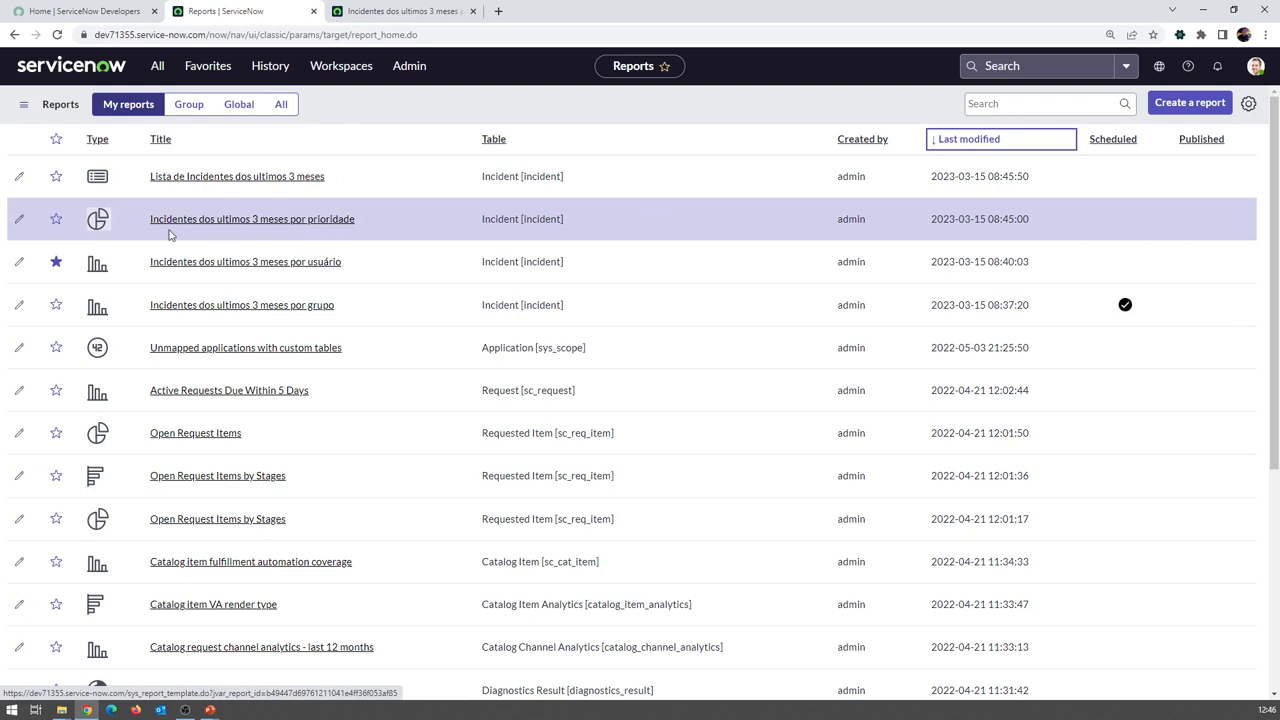
click(97, 219)
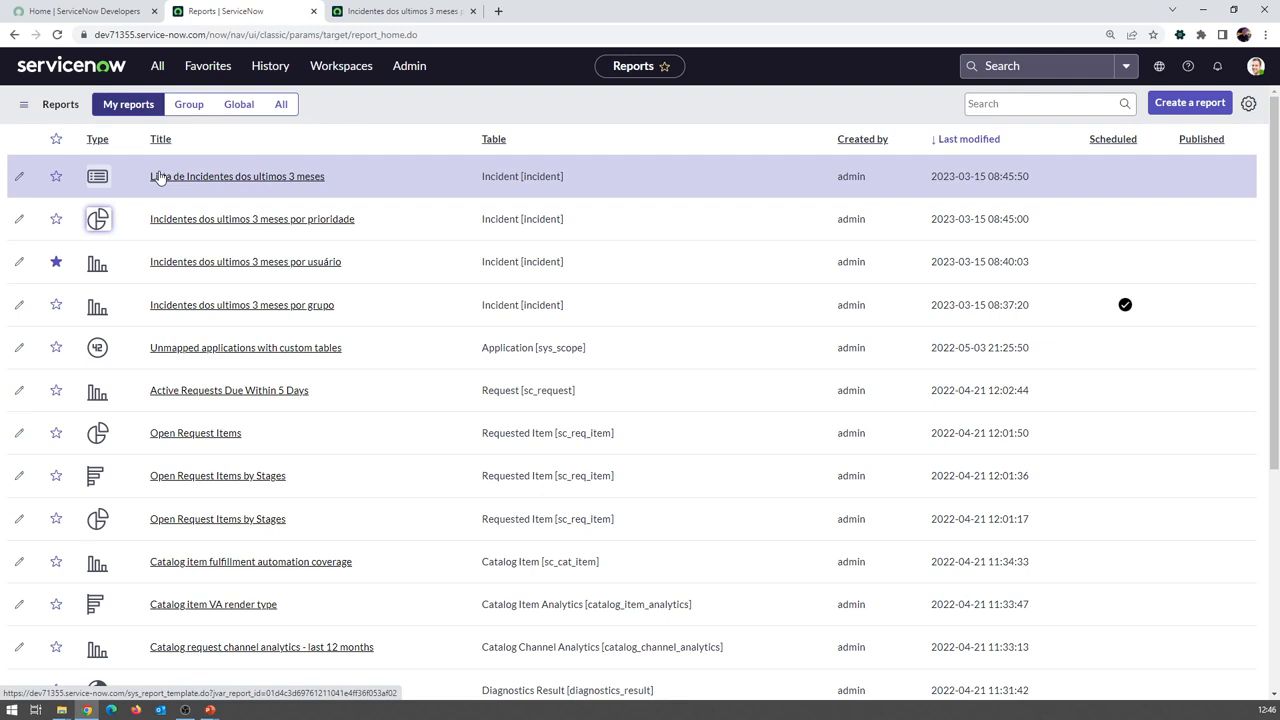
key(alt+Tab)
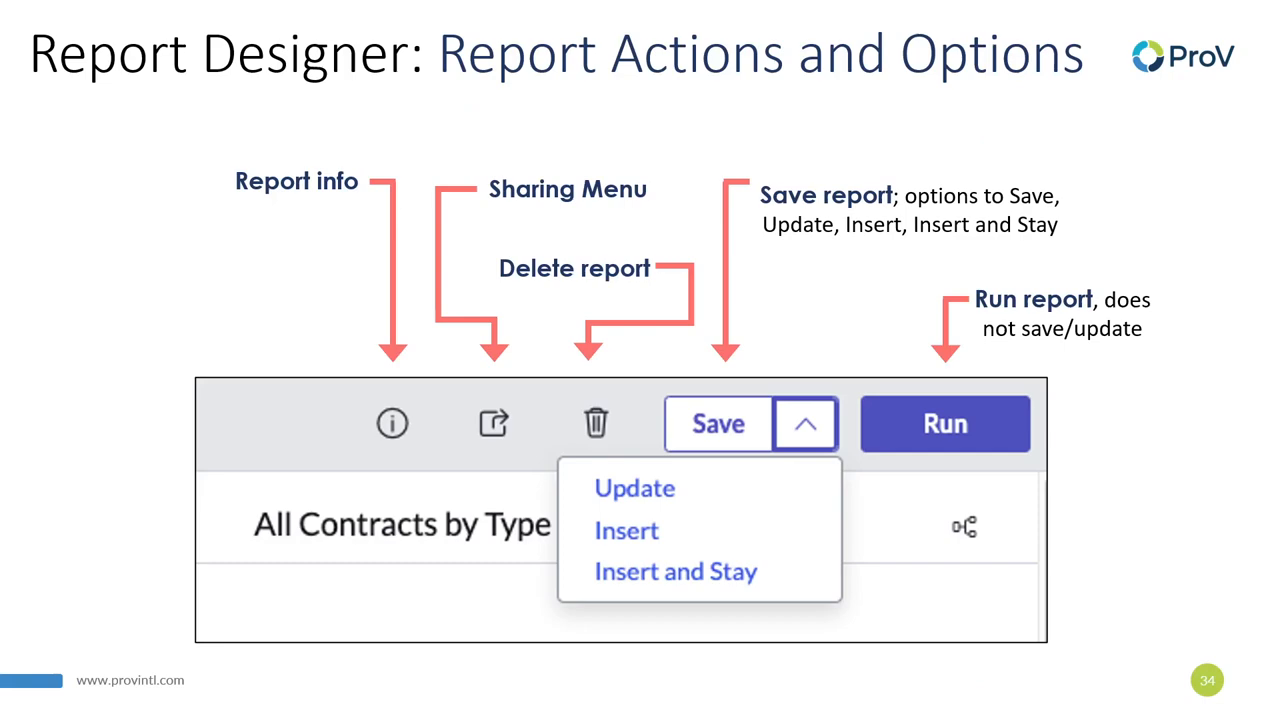
key(Right)
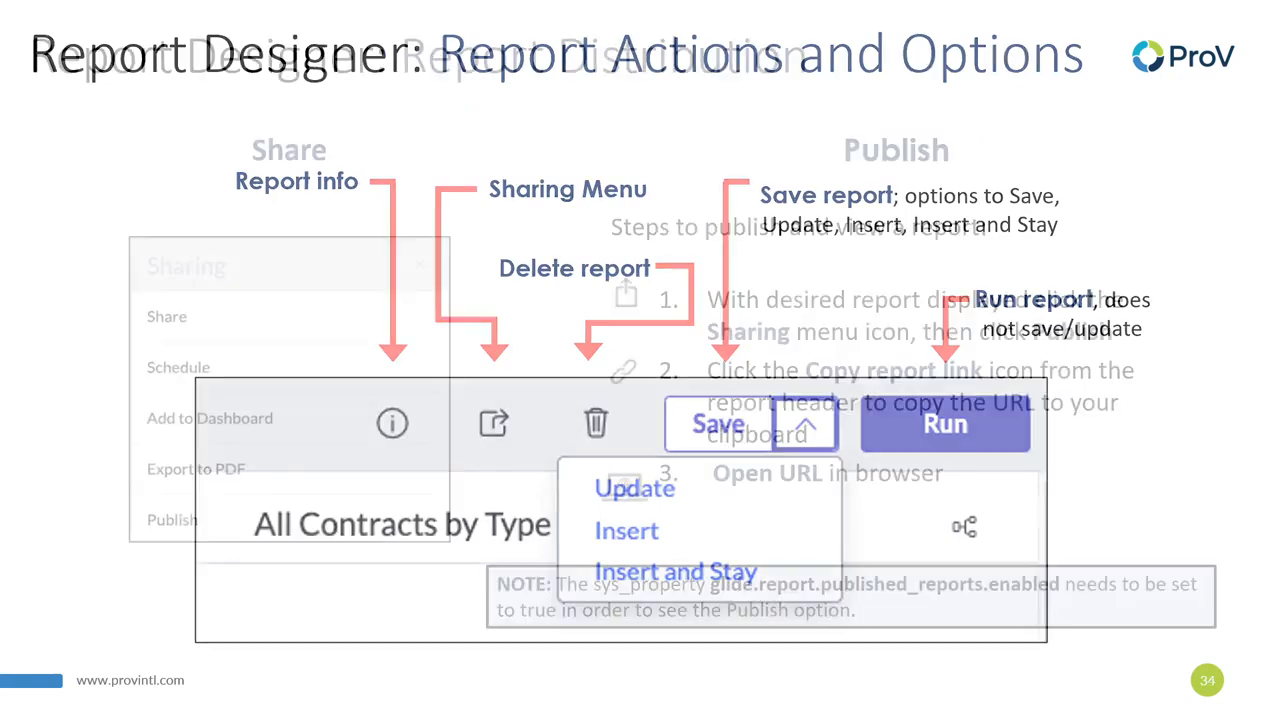
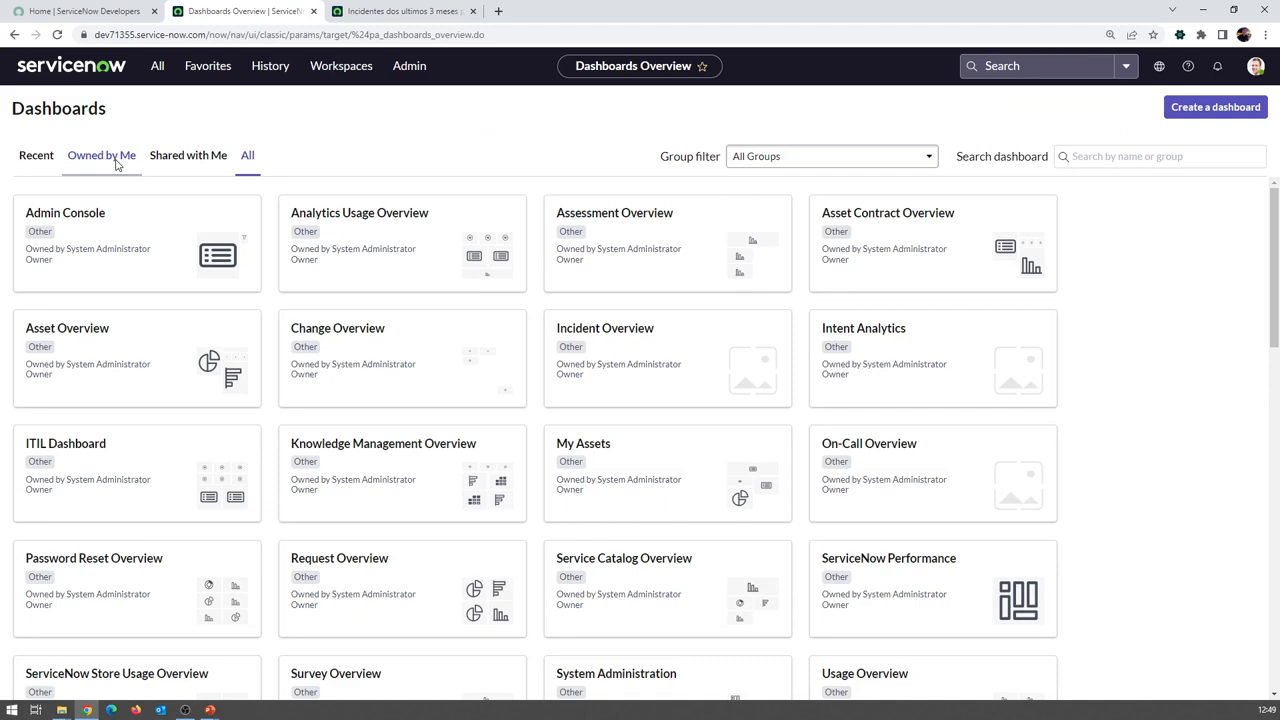
Browse the Shared with Me, Owned by Me and Recent dashboards, then open Incident Overview
scroll(697, 486, down, 10)
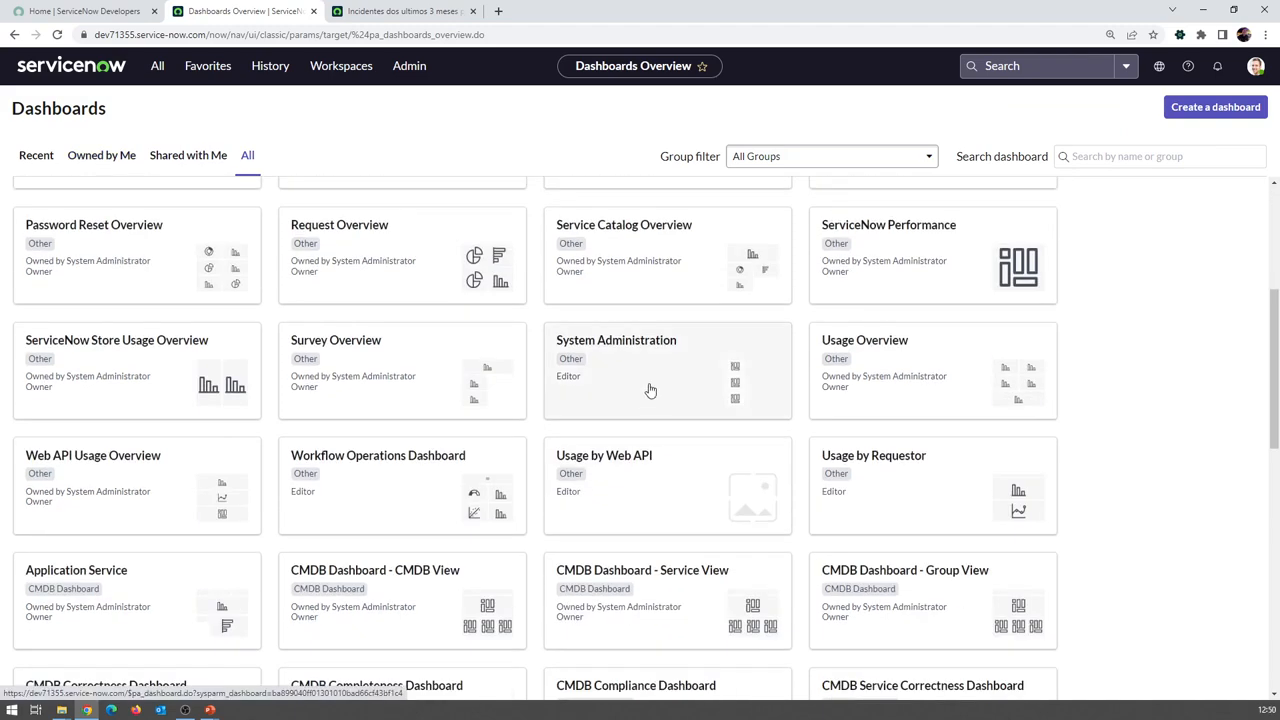
scroll(676, 430, down, 1)
scroll(680, 428, up, 15)
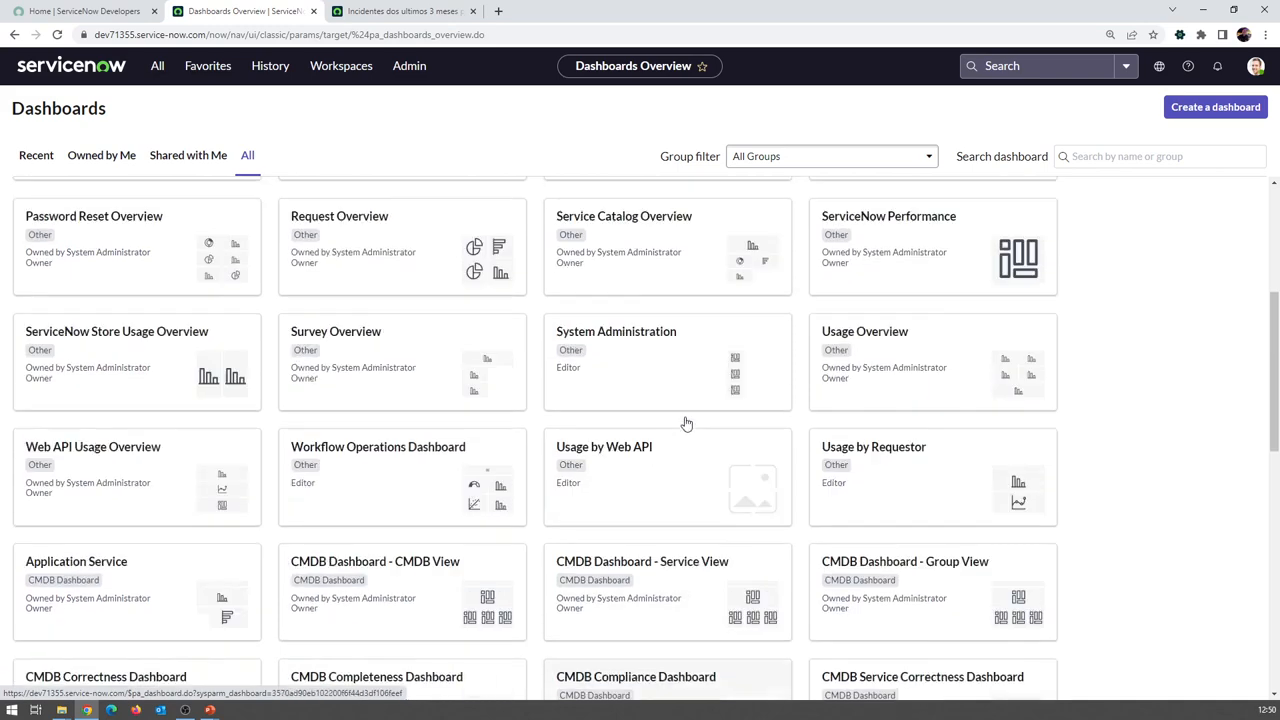
click(198, 163)
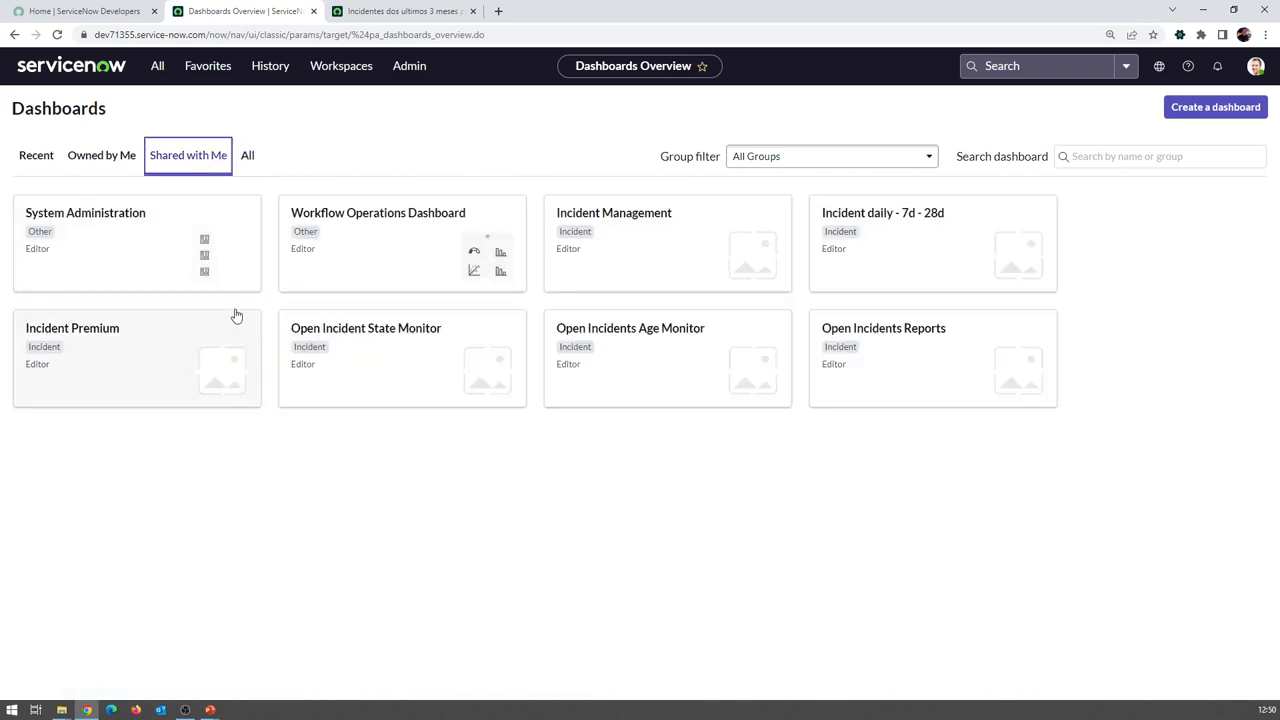
click(110, 155)
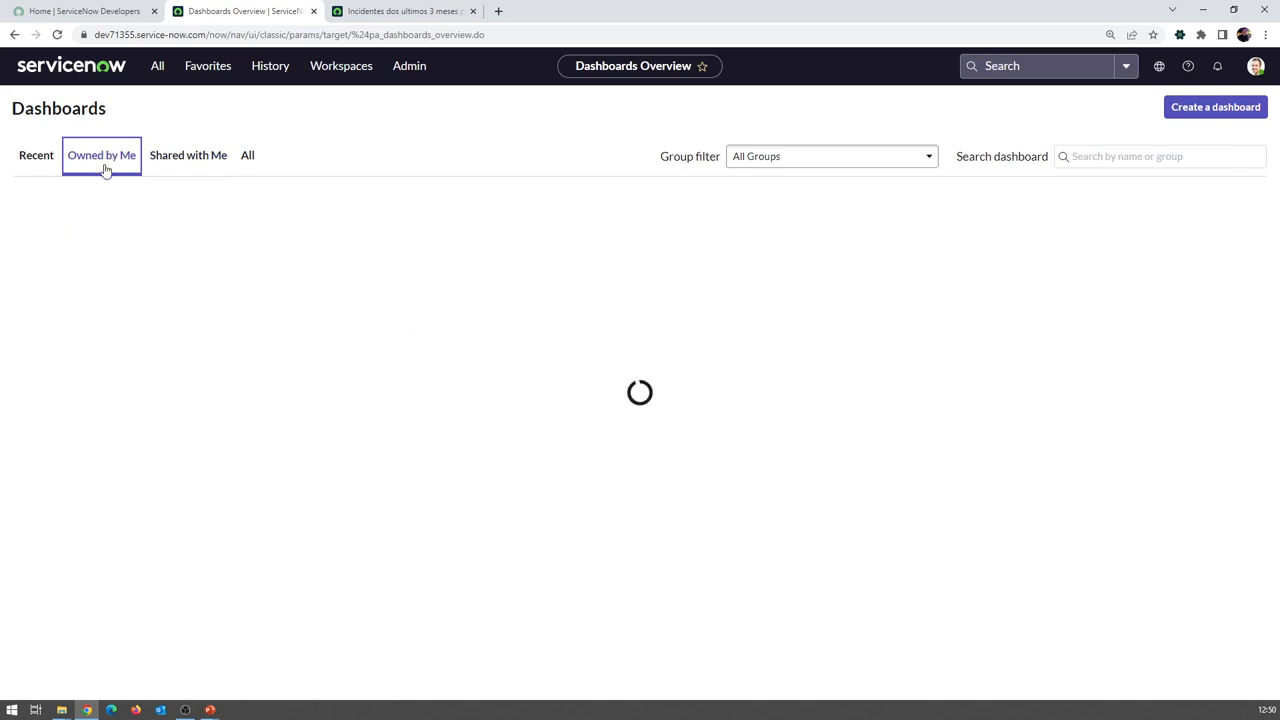
click(56, 168)
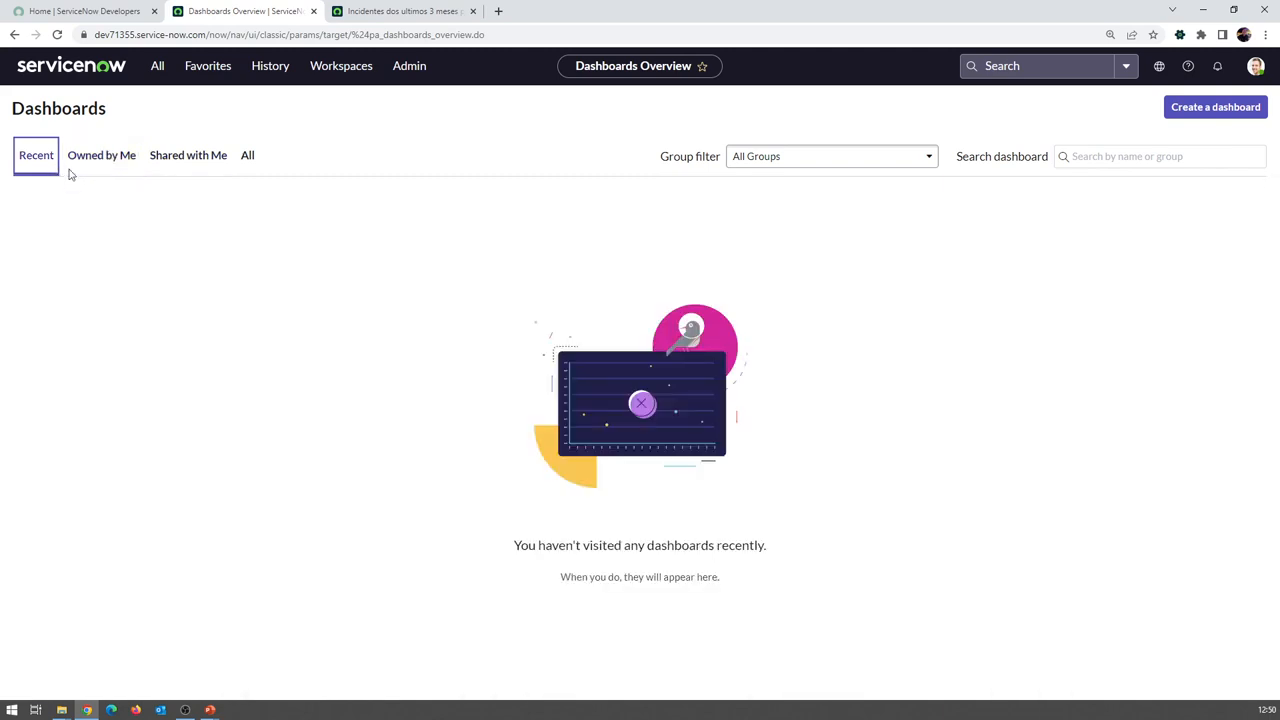
click(126, 170)
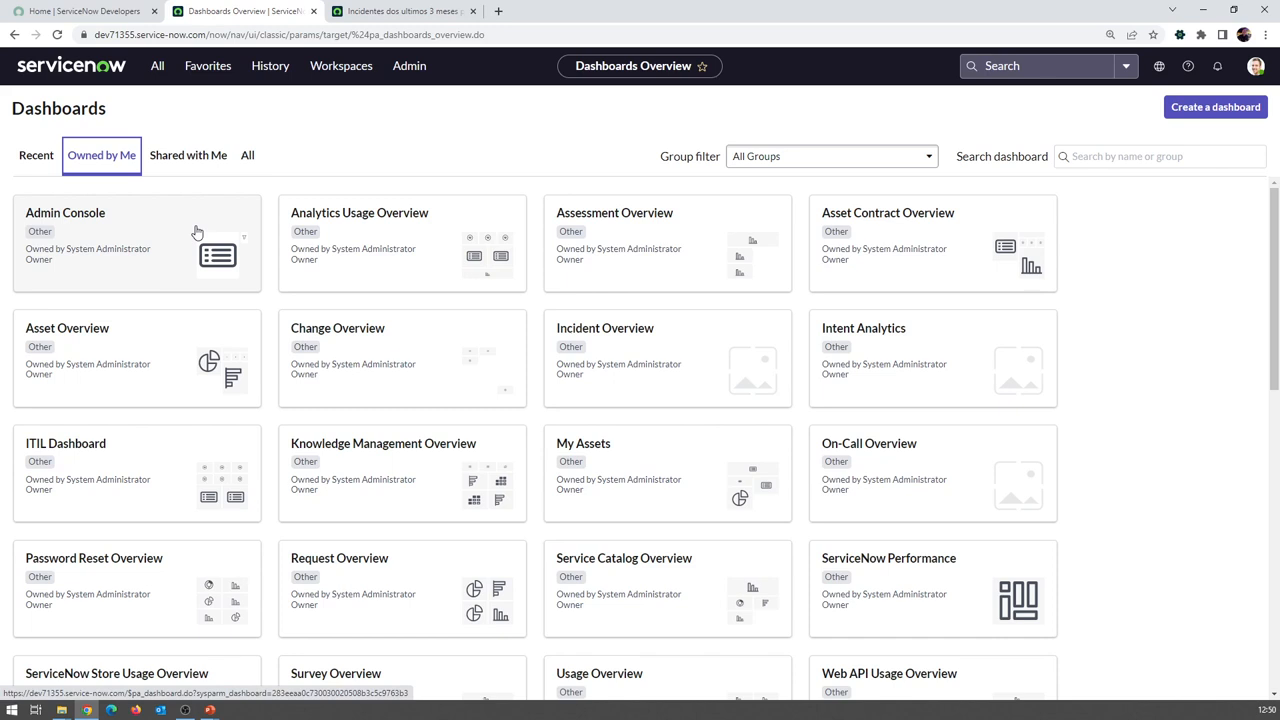
click(632, 366)
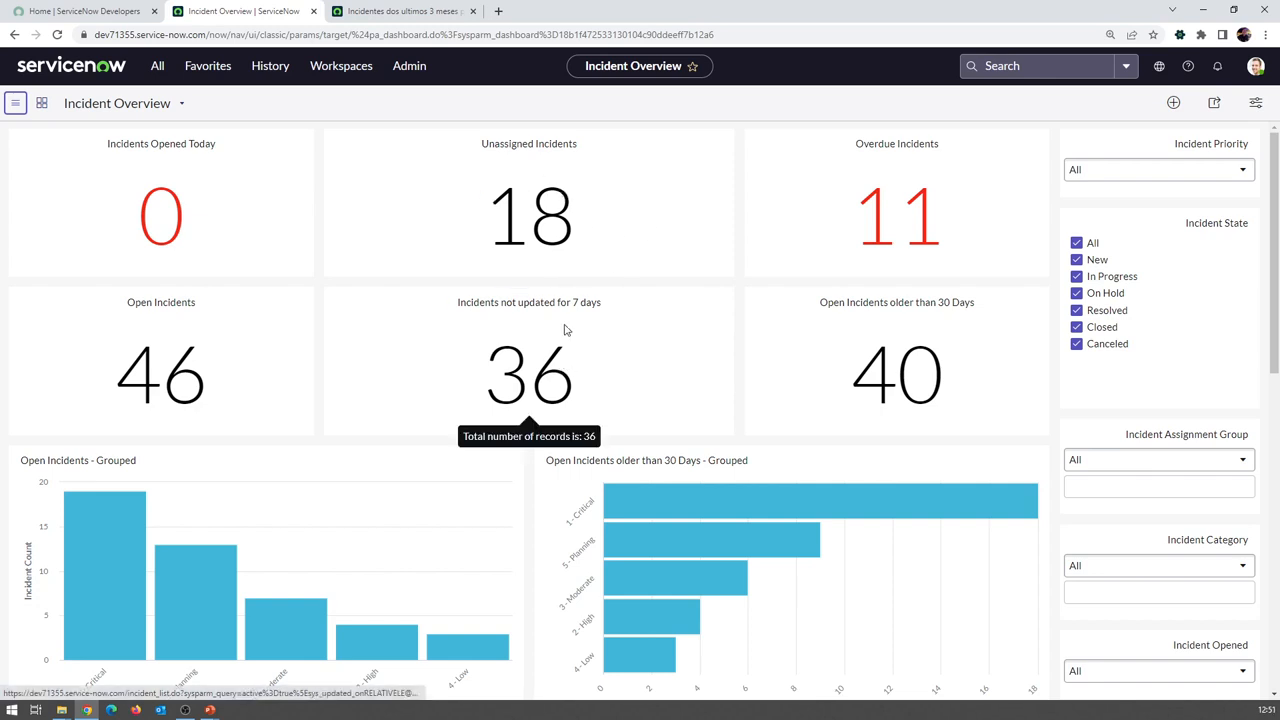
Scroll through the Incident Overview charts and stale-incident tables, then return to the top
scroll(563, 326, down, 2)
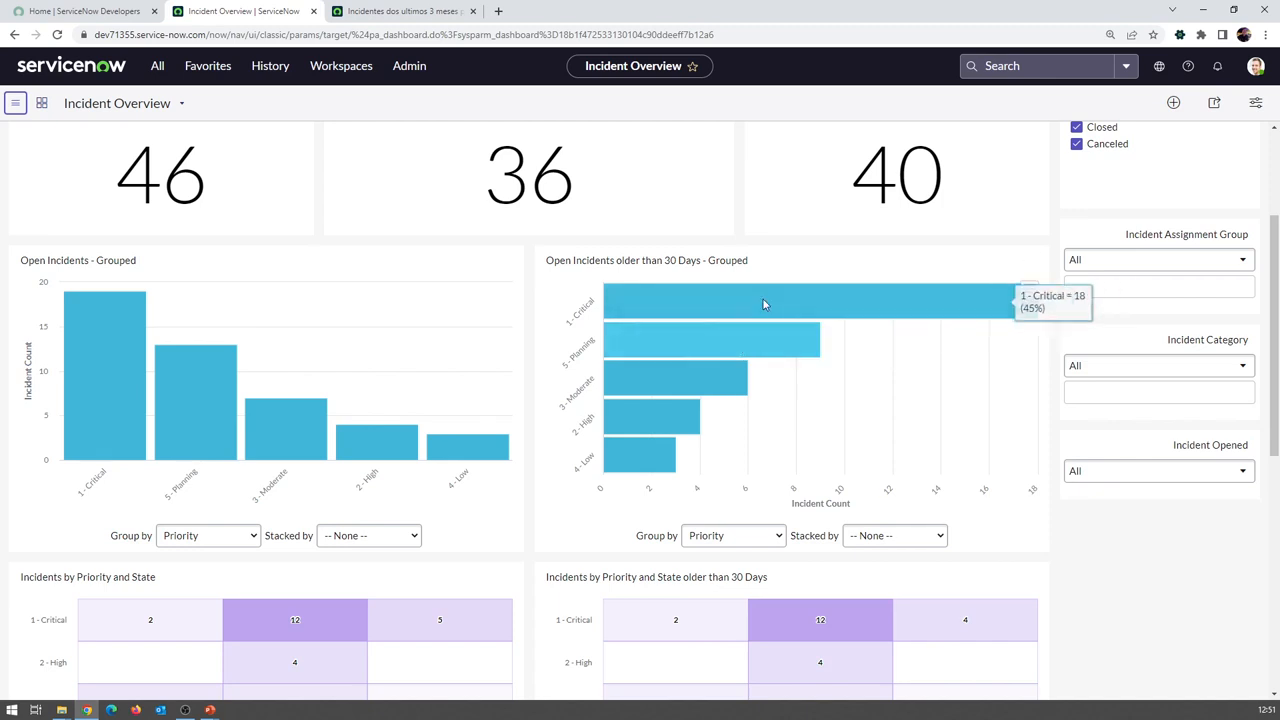
scroll(750, 315, down, 2)
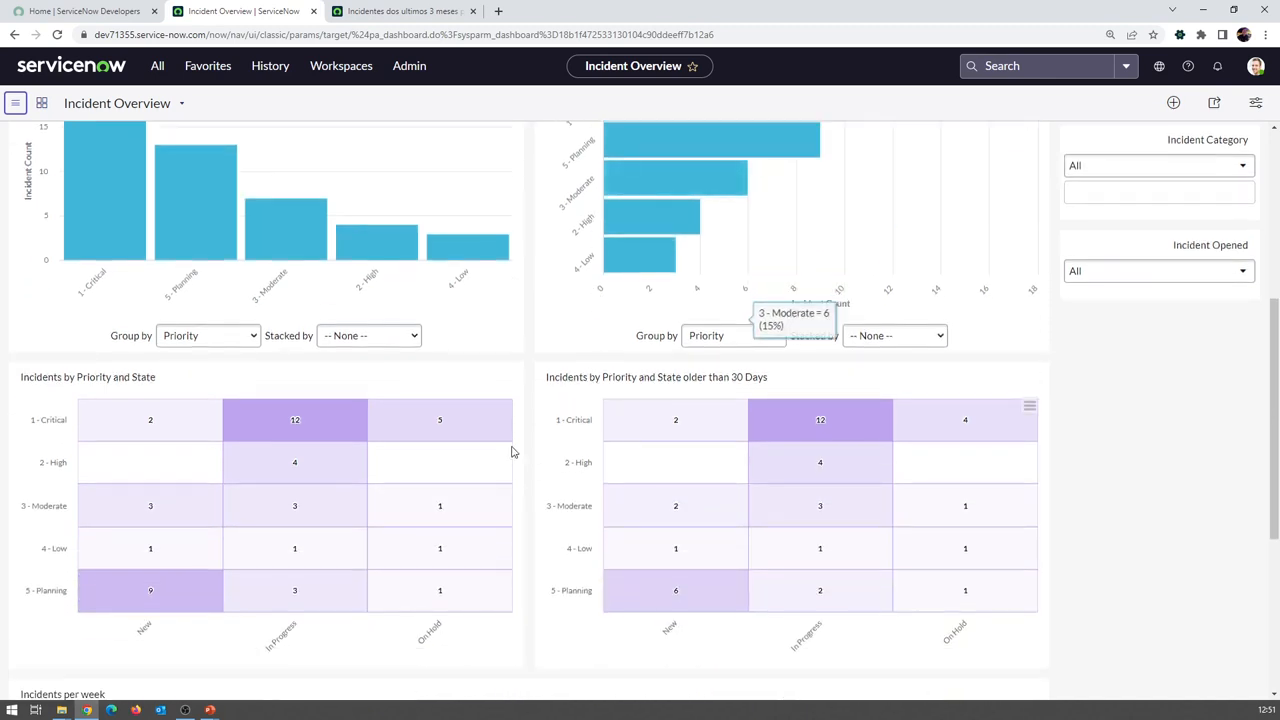
scroll(509, 505, down, 4)
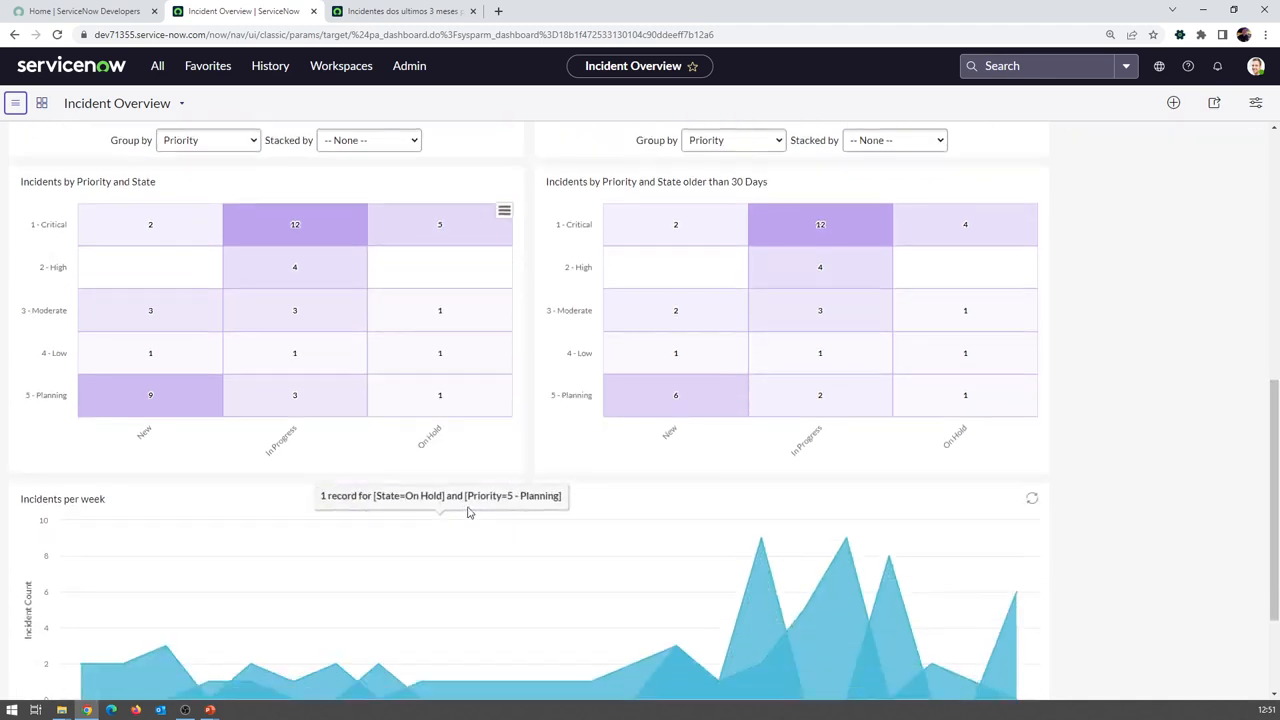
scroll(578, 475, up, 6)
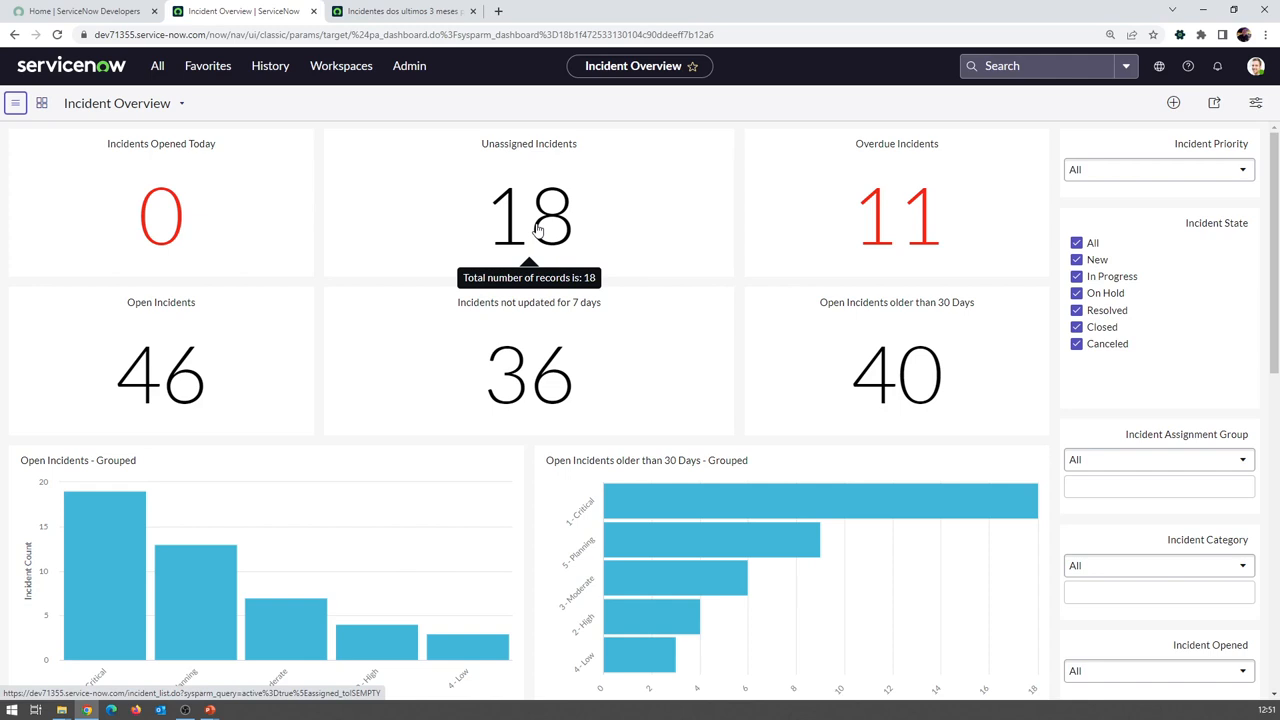
click(390, 11)
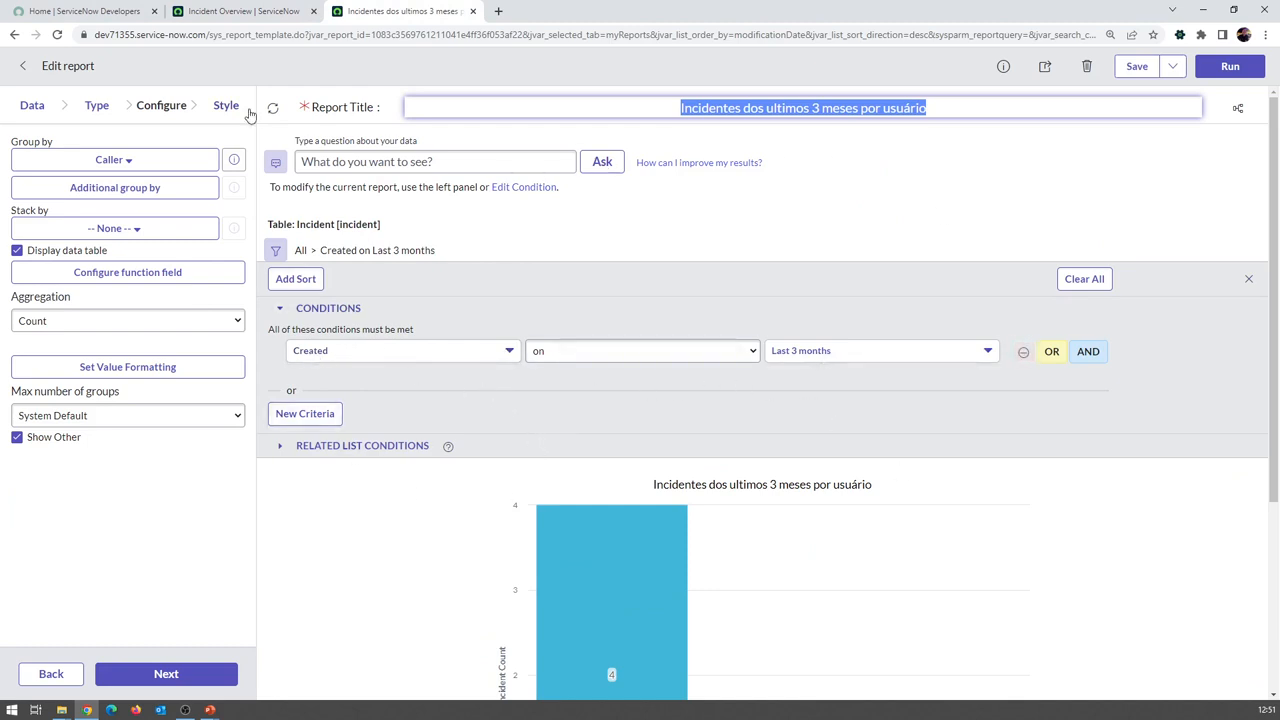
click(246, 13)
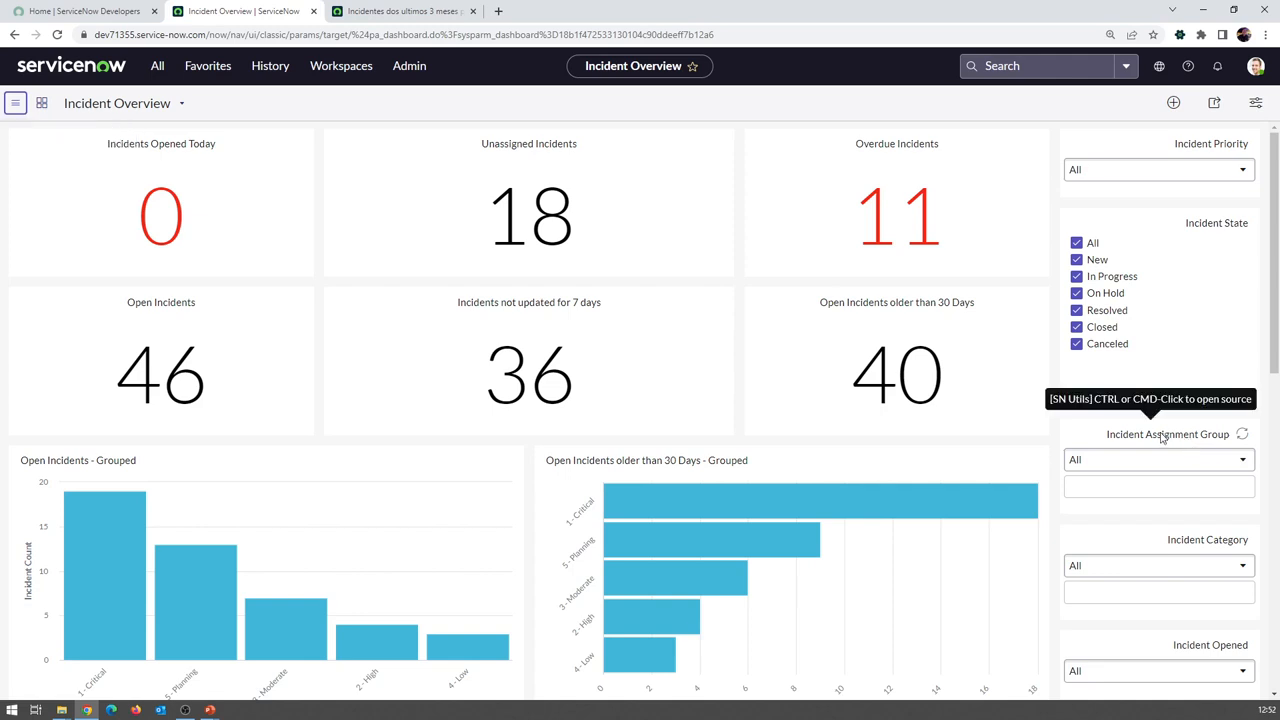
click(1151, 460)
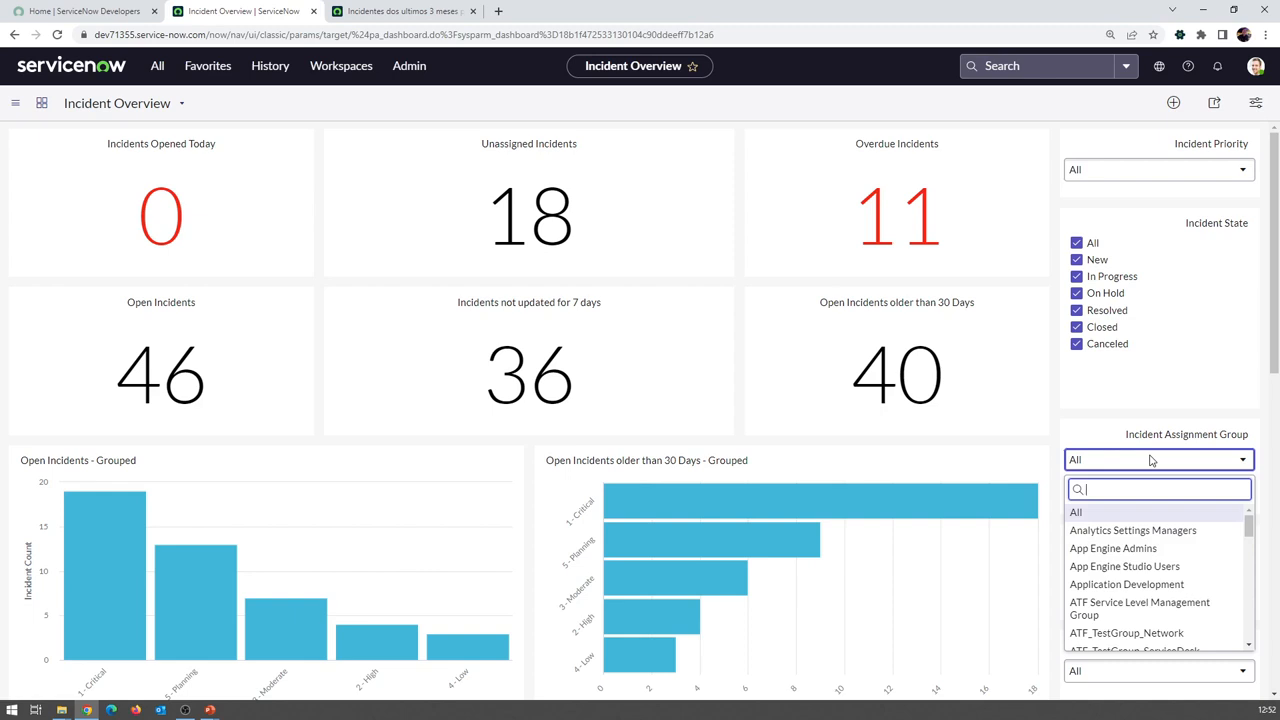
text(service)
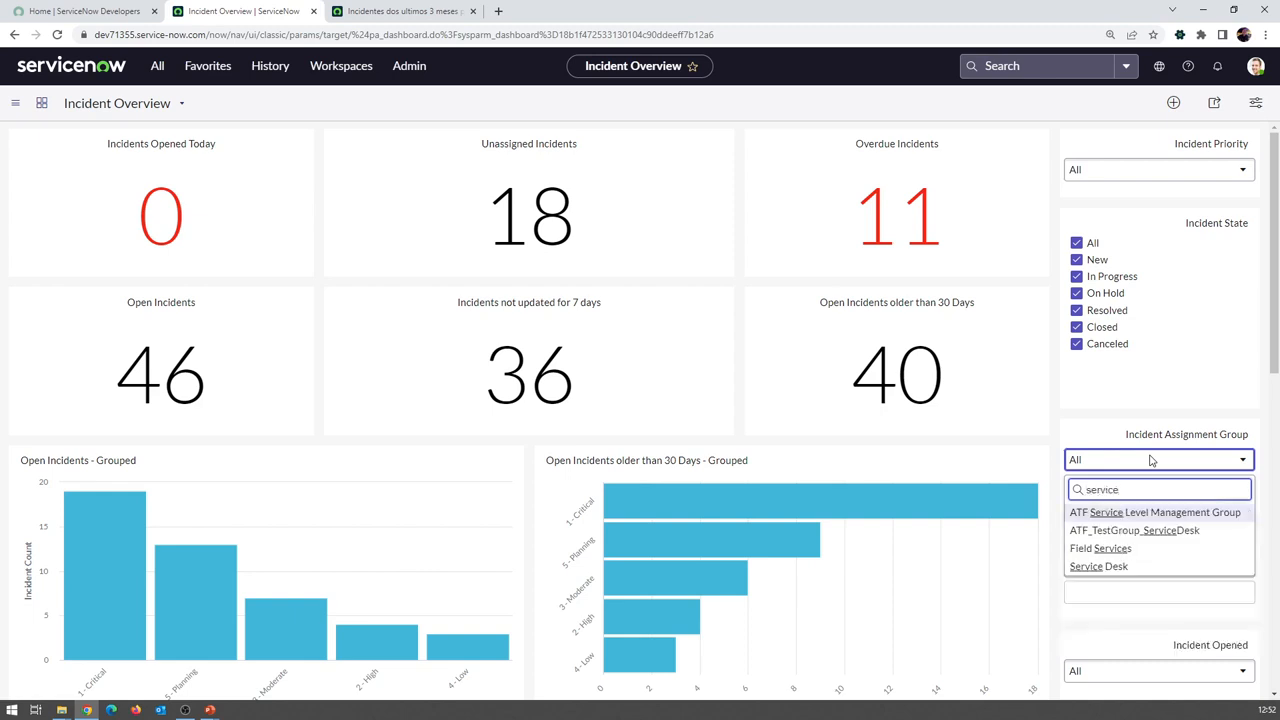
click(1134, 566)
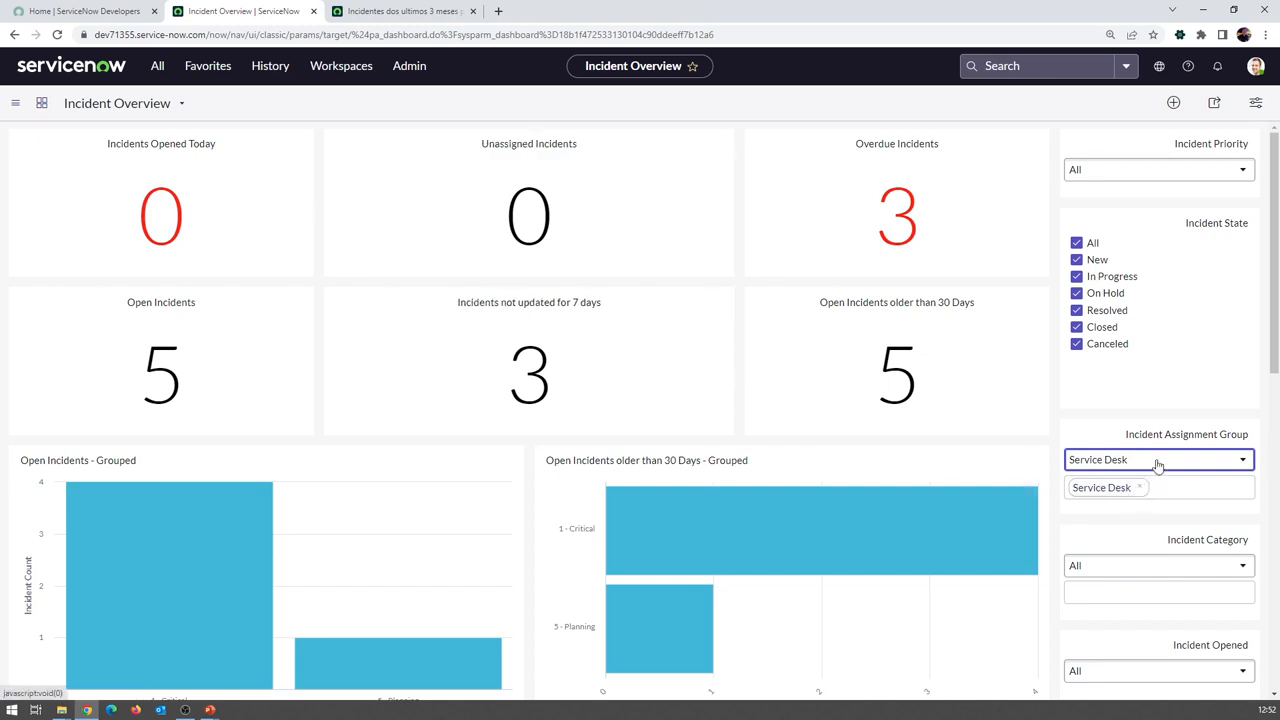
click(1205, 463)
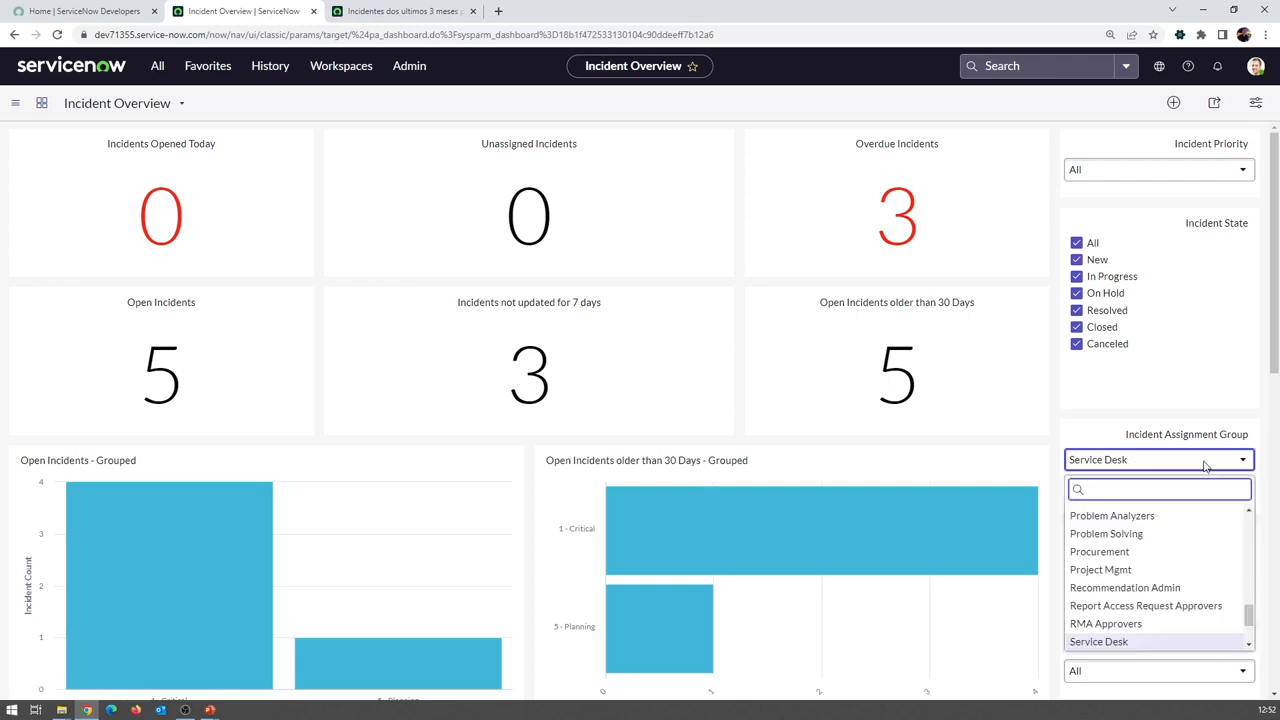
text(fe)
text(eld)
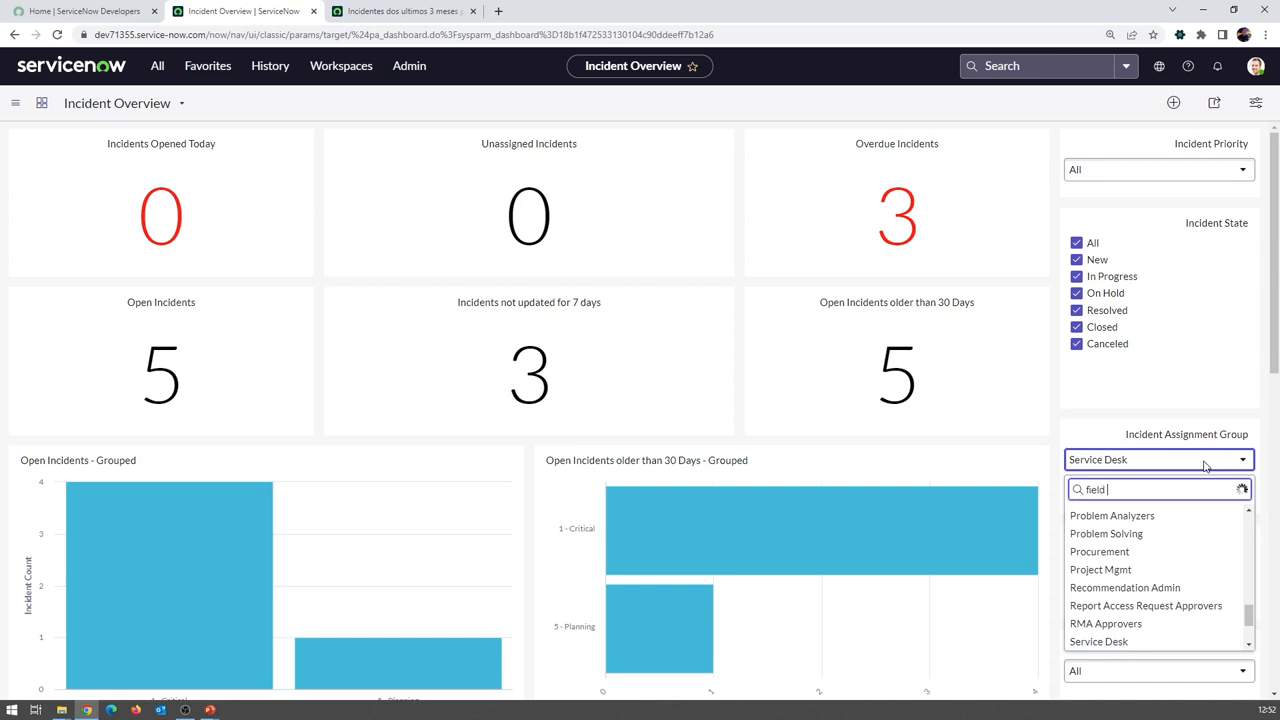
click(1155, 511)
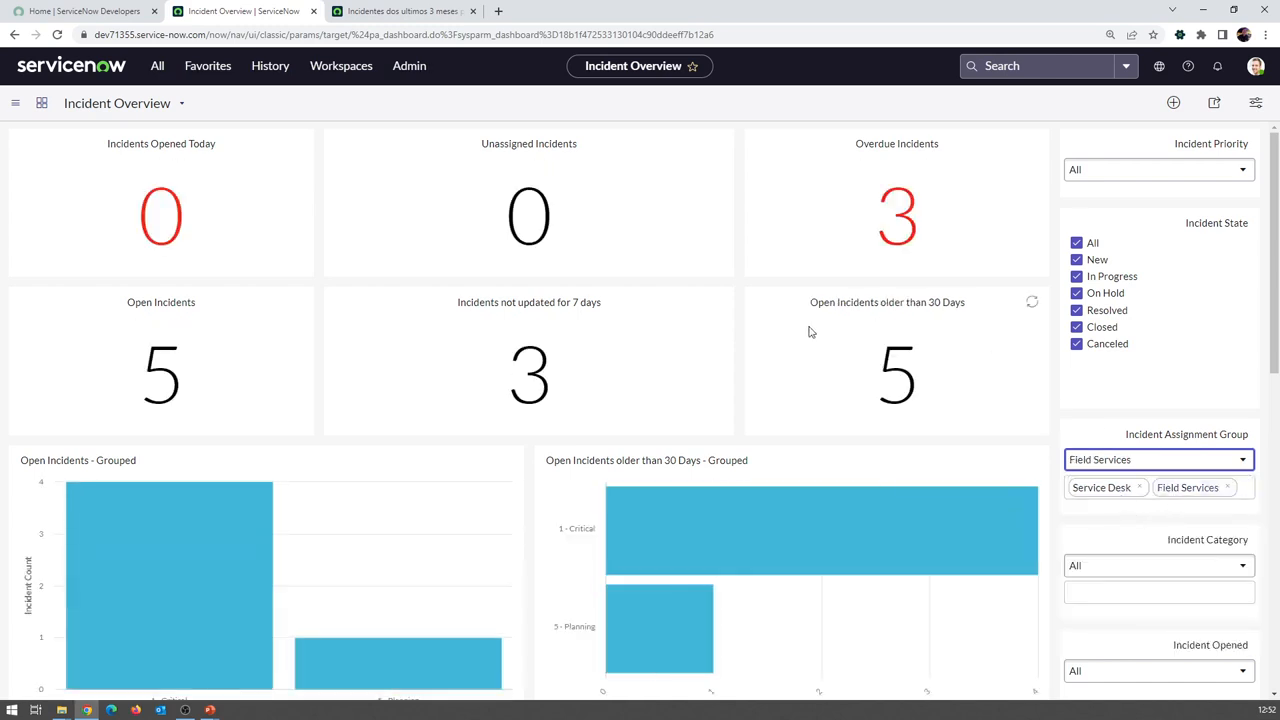
click(1139, 488)
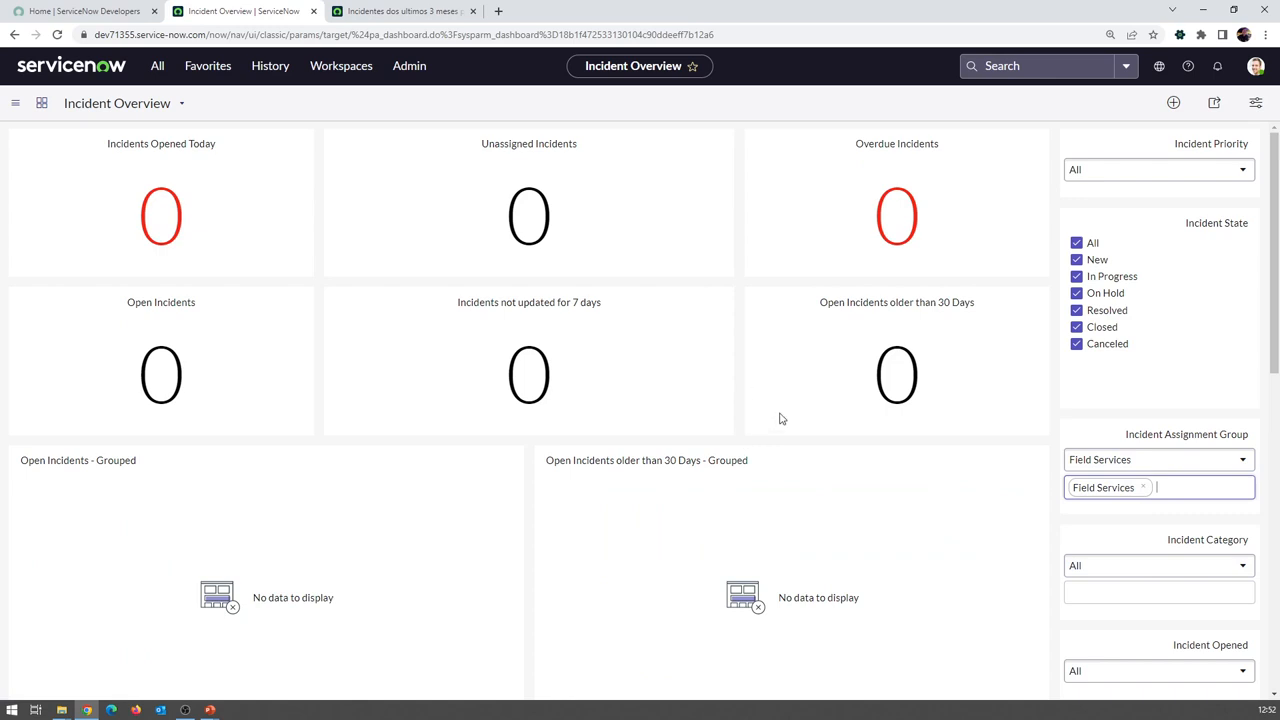
click(1142, 488)
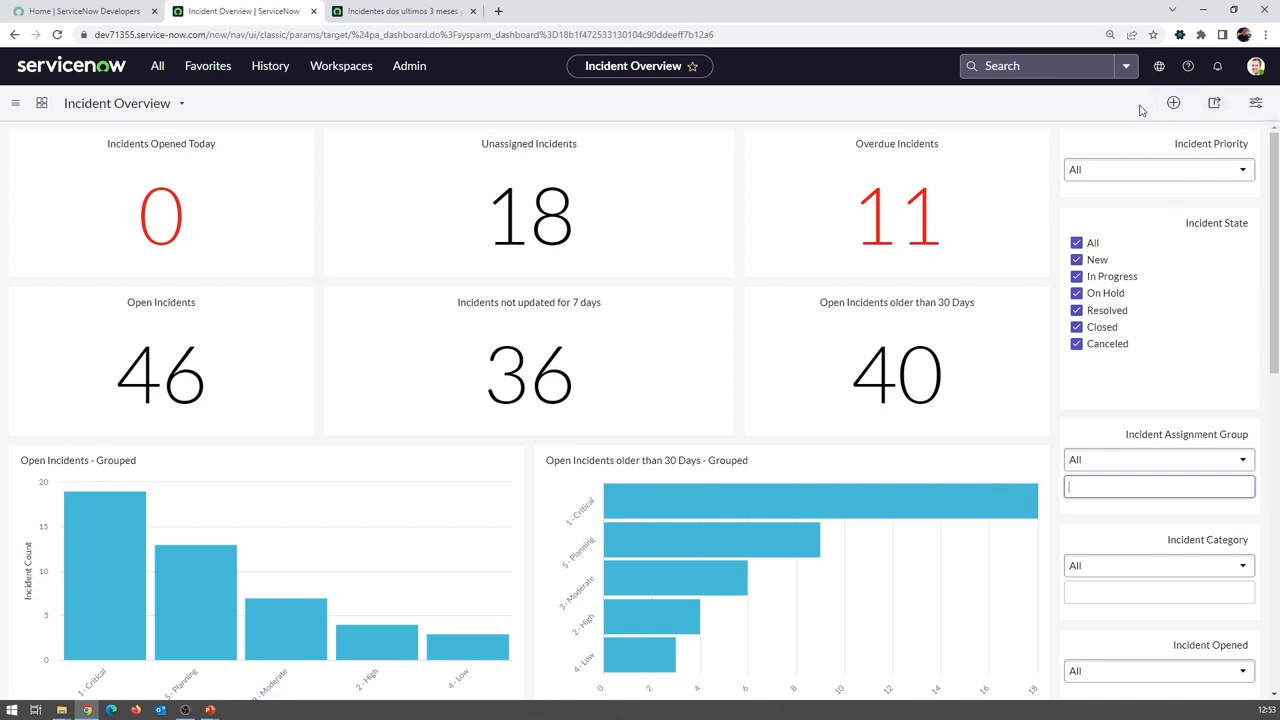
click(1173, 104)
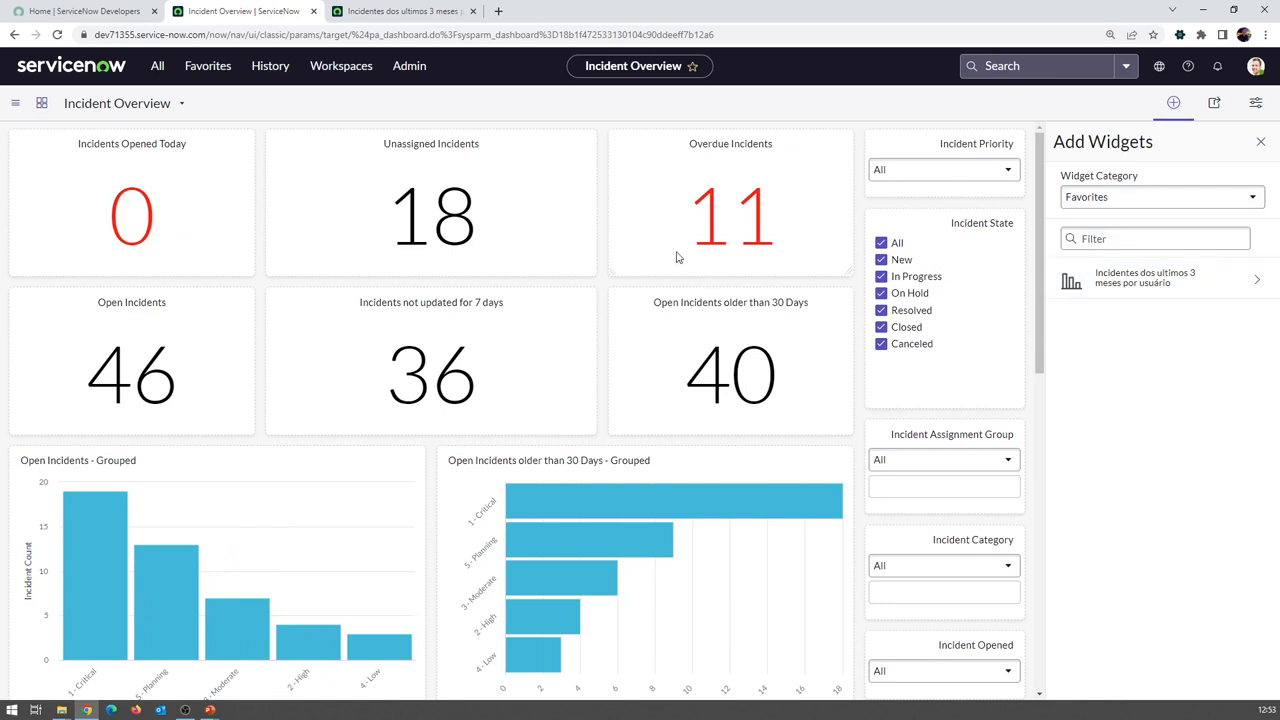
click(1145, 206)
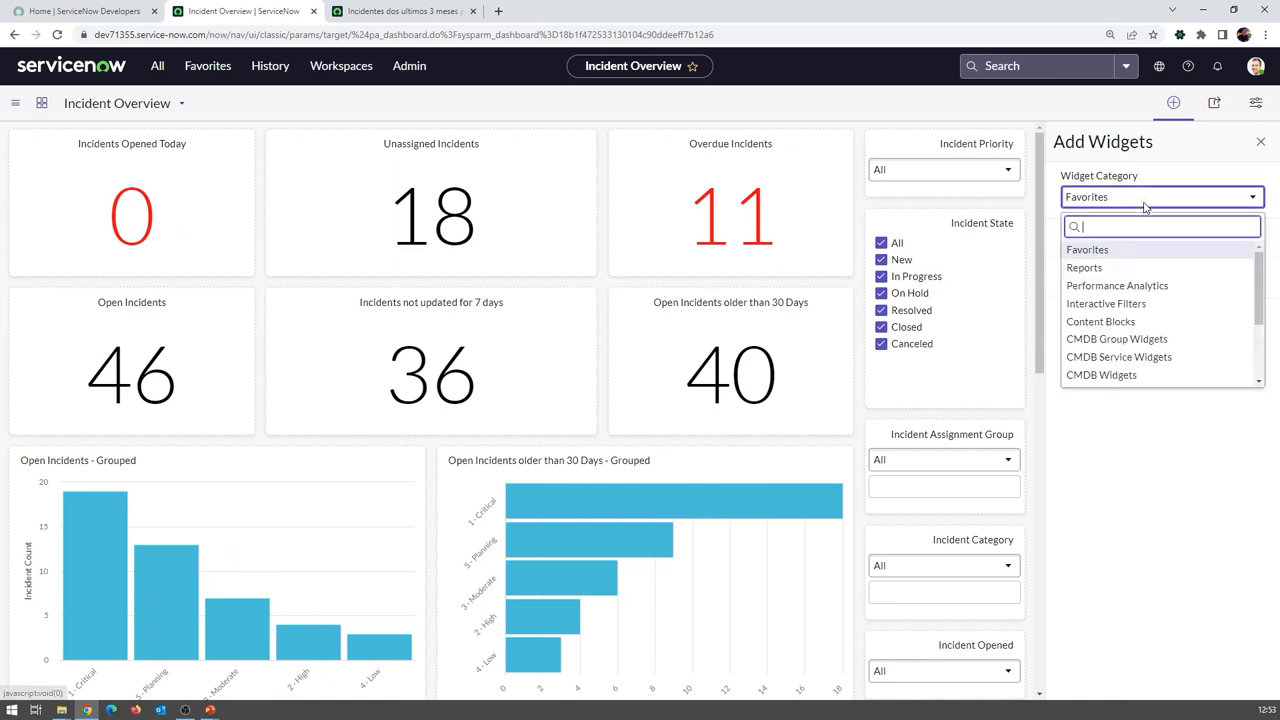
click(1084, 268)
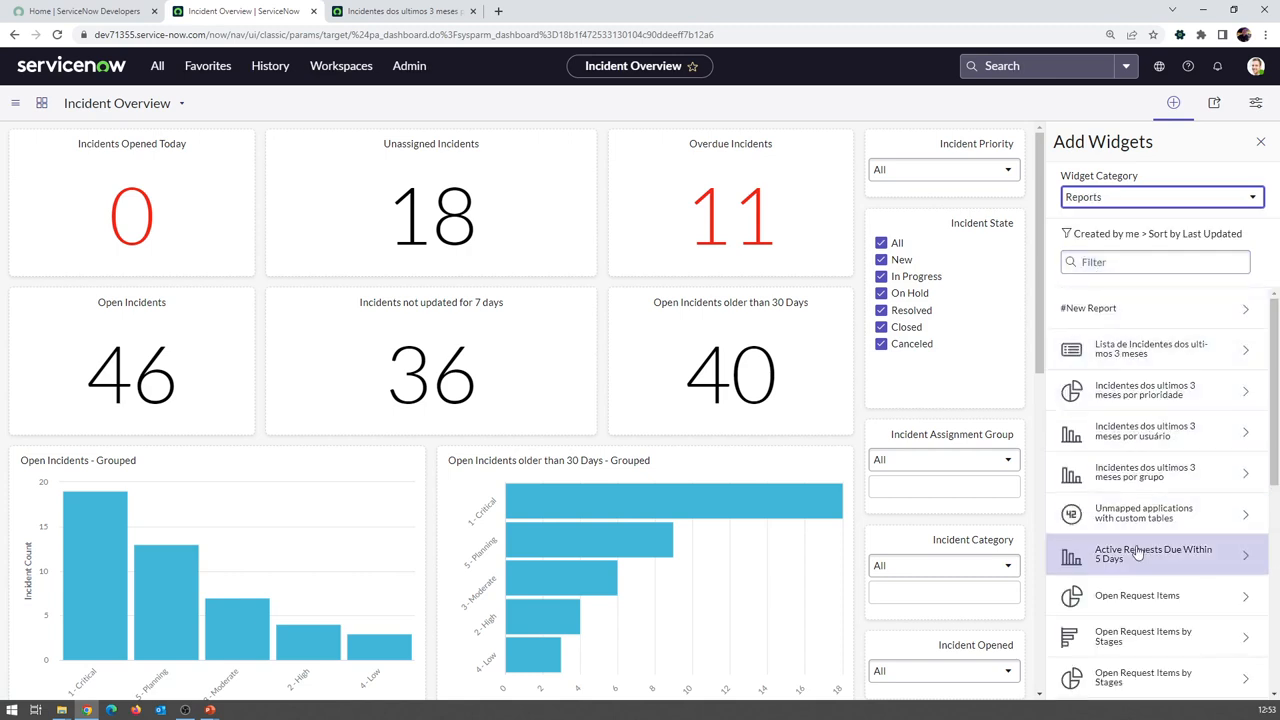
click(1066, 234)
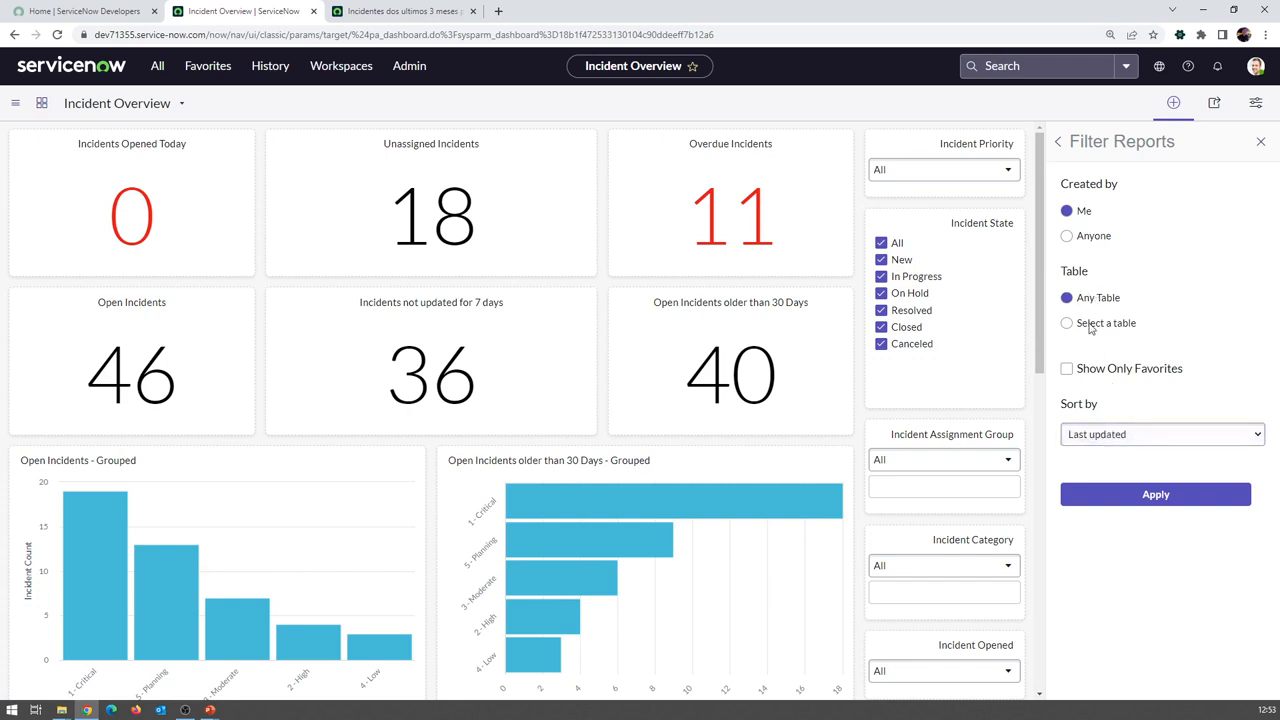
click(1157, 494)
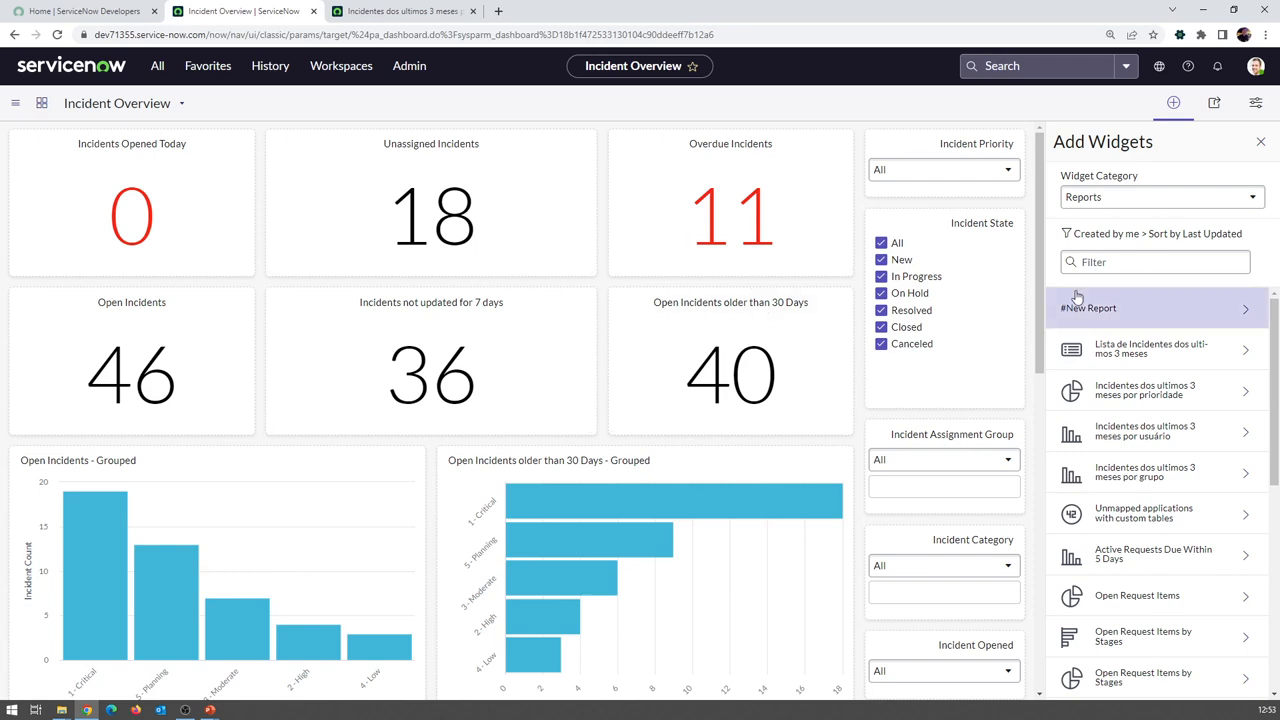
click(1145, 204)
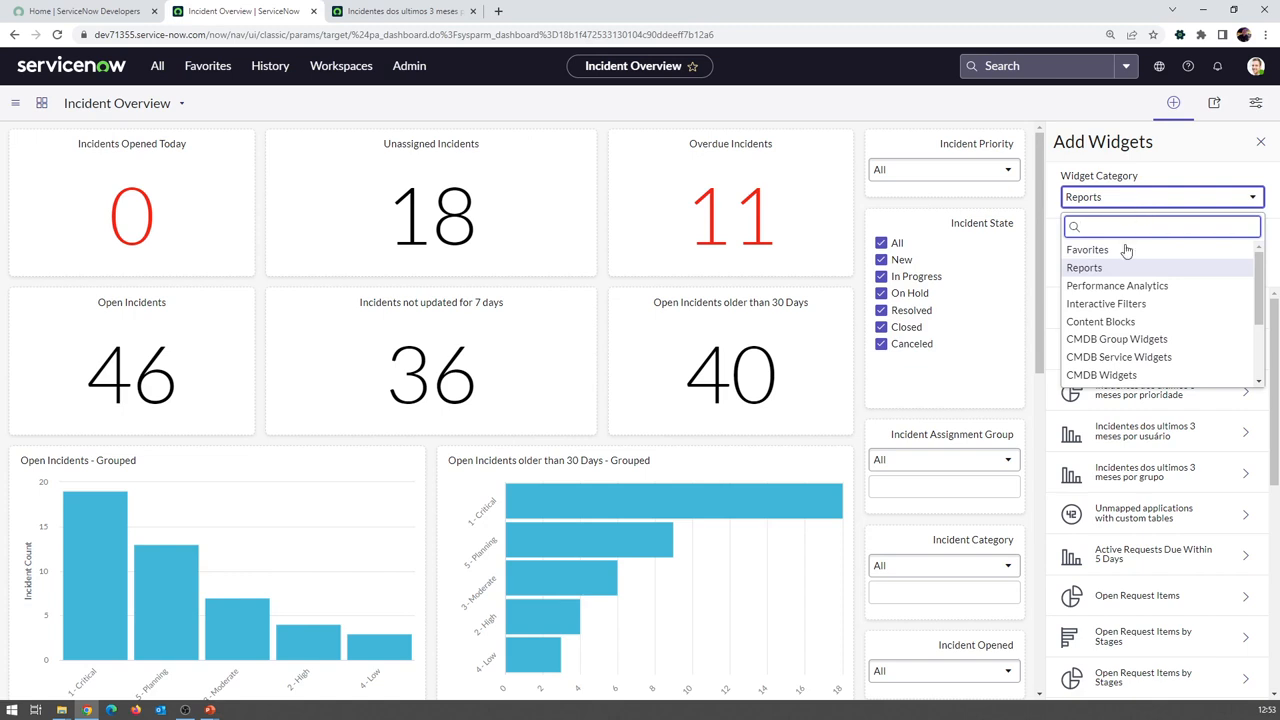
click(1142, 305)
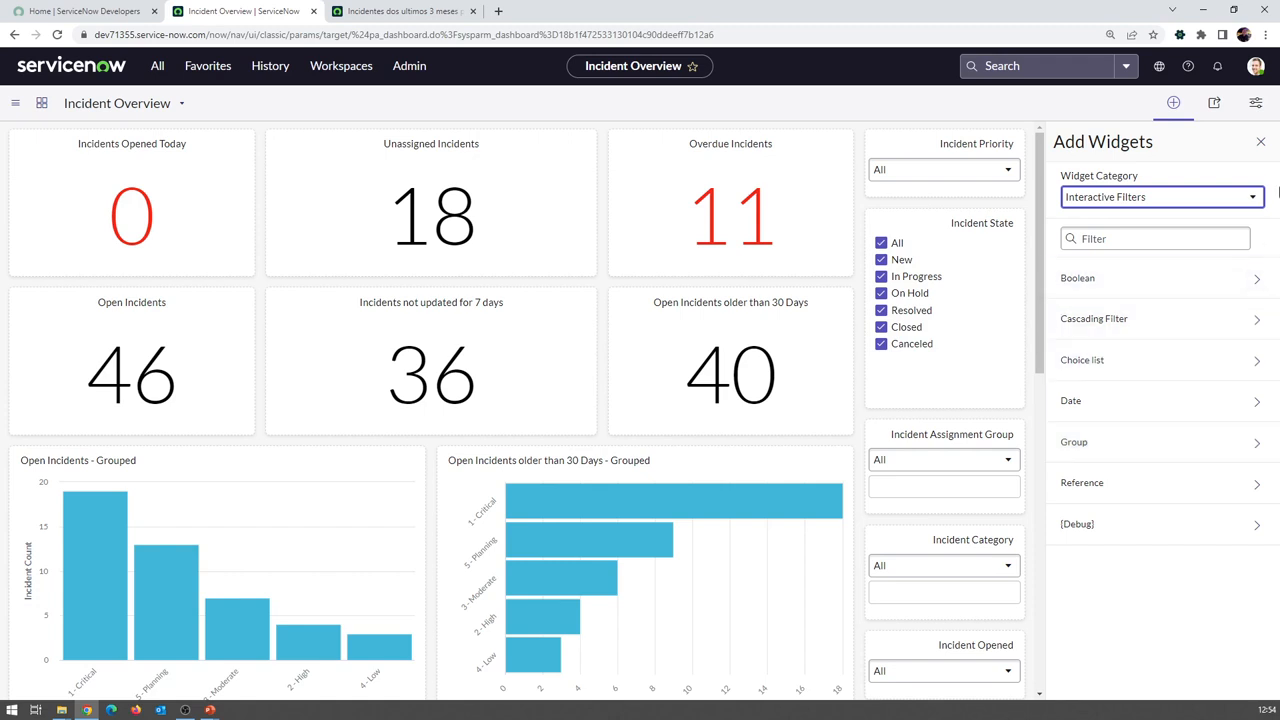
click(1260, 141)
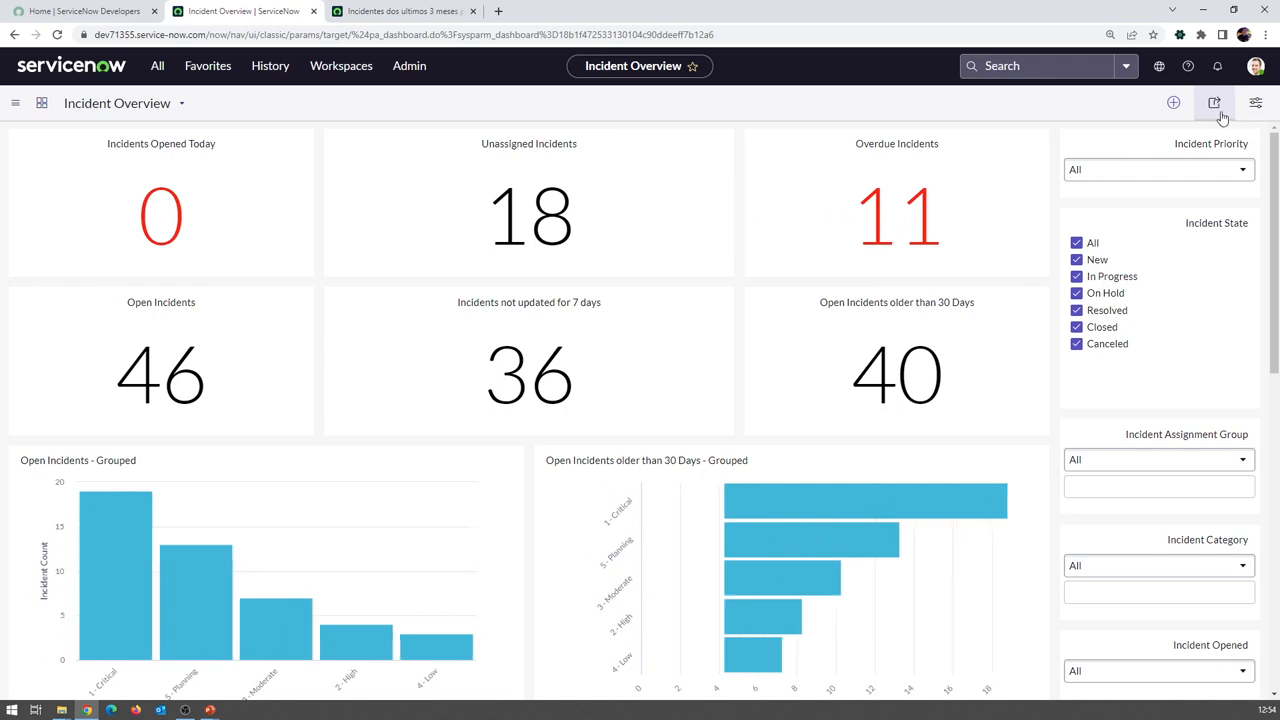
Open the dashboard's sharing settings and review its groups, users, roles and everyone with access
click(1214, 105)
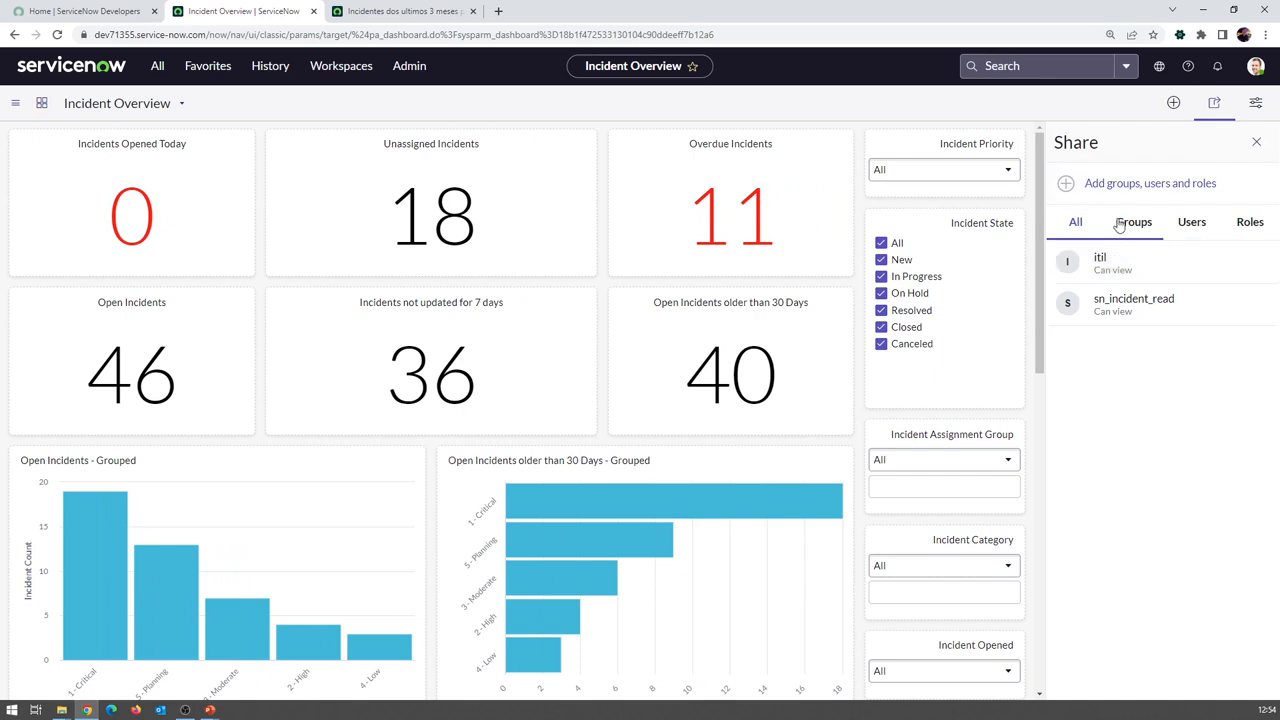
click(1160, 227)
click(1190, 226)
click(1238, 230)
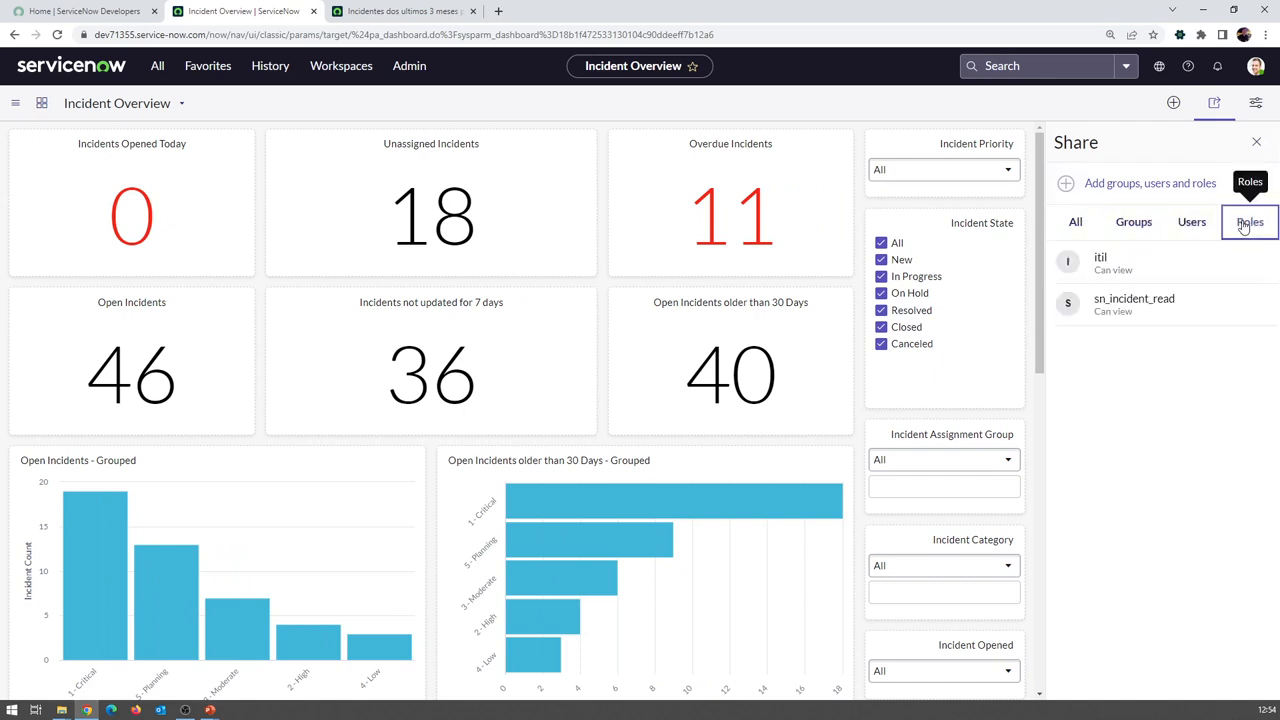
click(1070, 222)
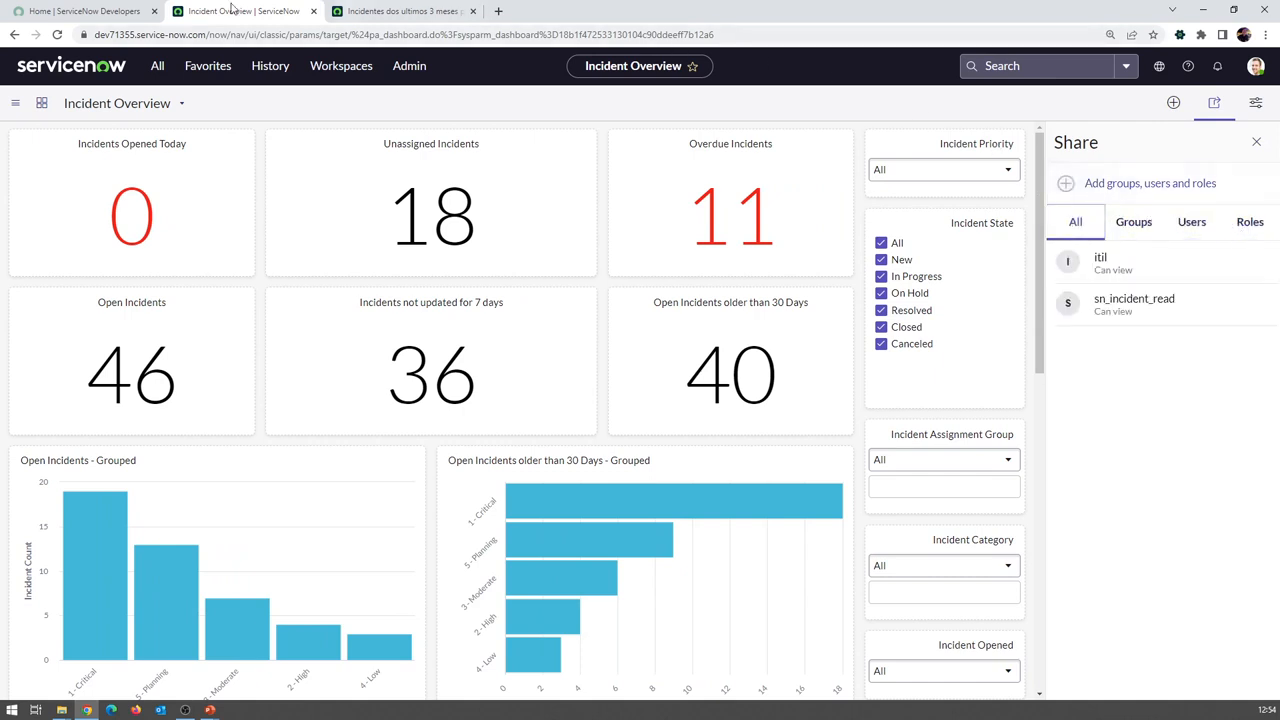
Try recipients 'itil', a user's name and 'Service Desk', then close the Share panel unchanged
click(1110, 184)
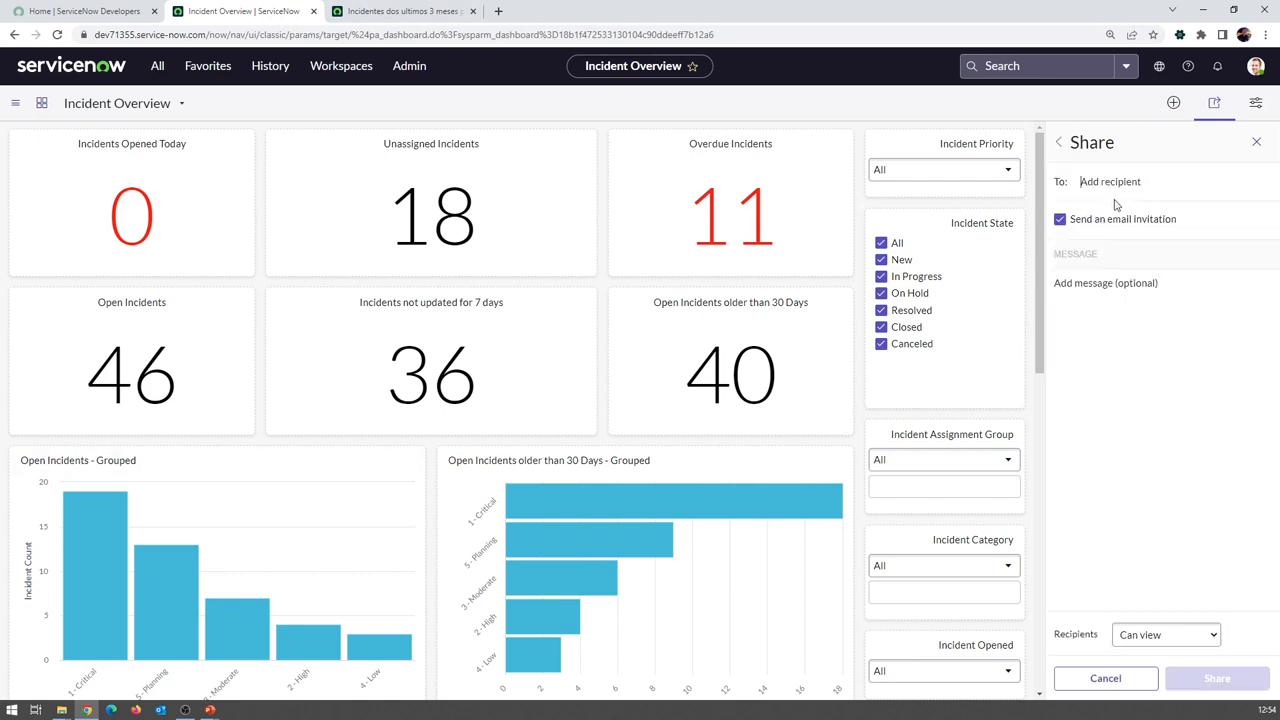
text(itil)
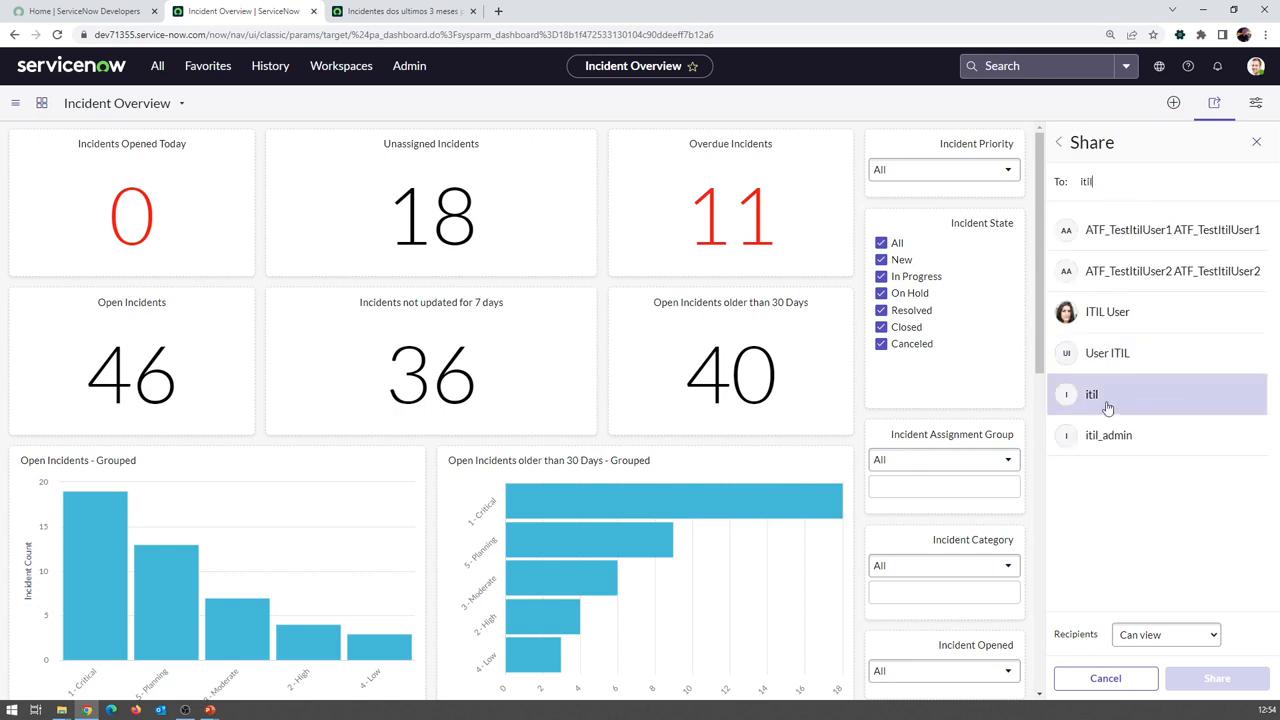
key(BackSpace)
key(BackSpace)
key(BackSpace)
key(BackSpace)
text(beth Anglin)
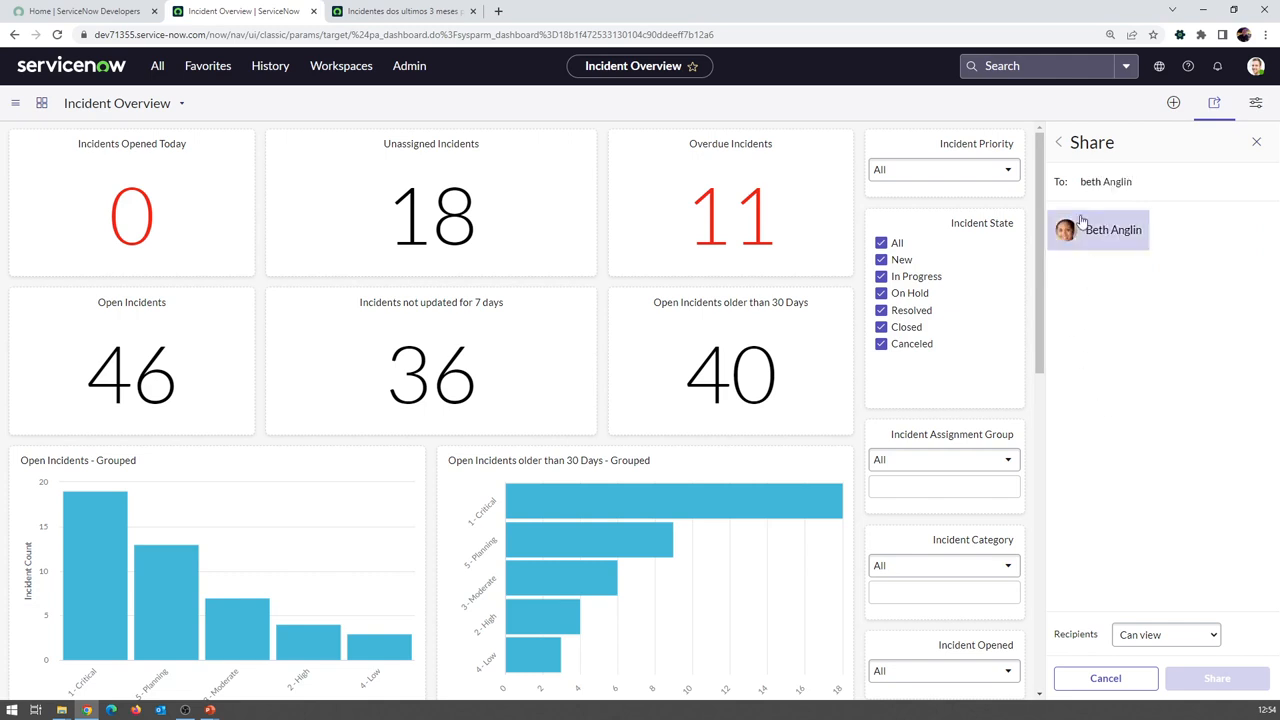
drag(1140, 181, 1020, 175)
text(Service)
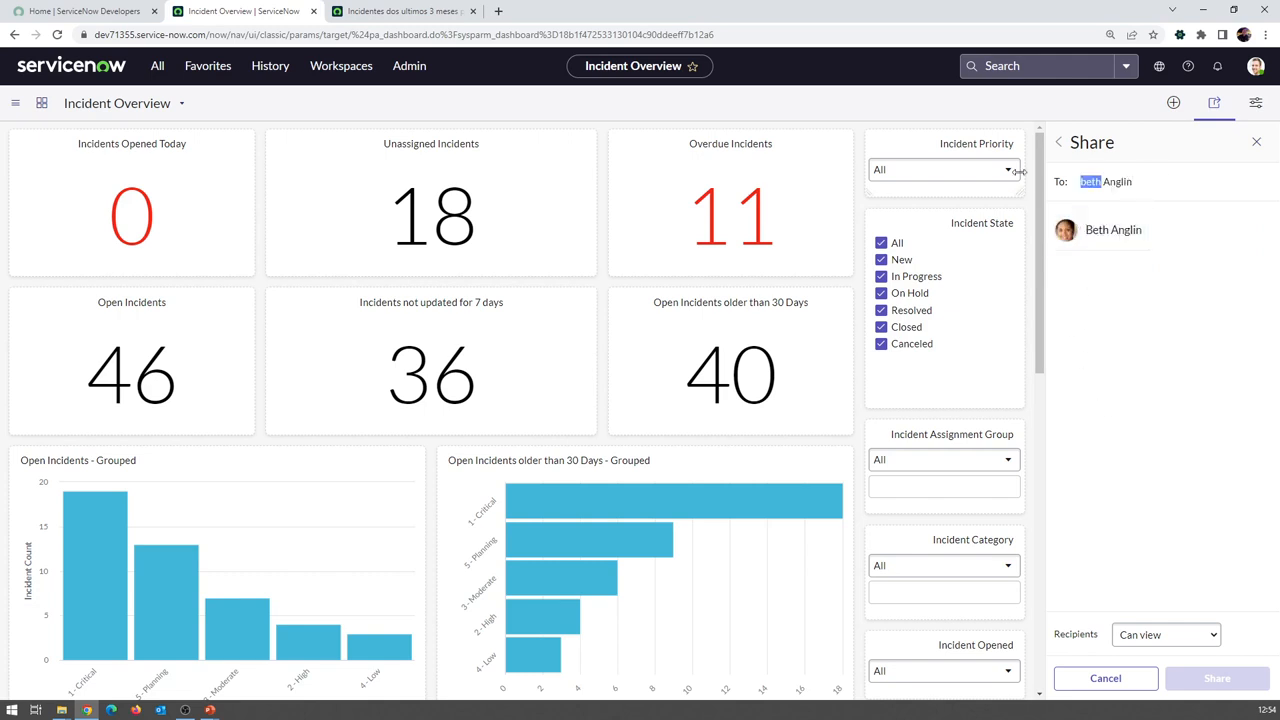
text( Desk)
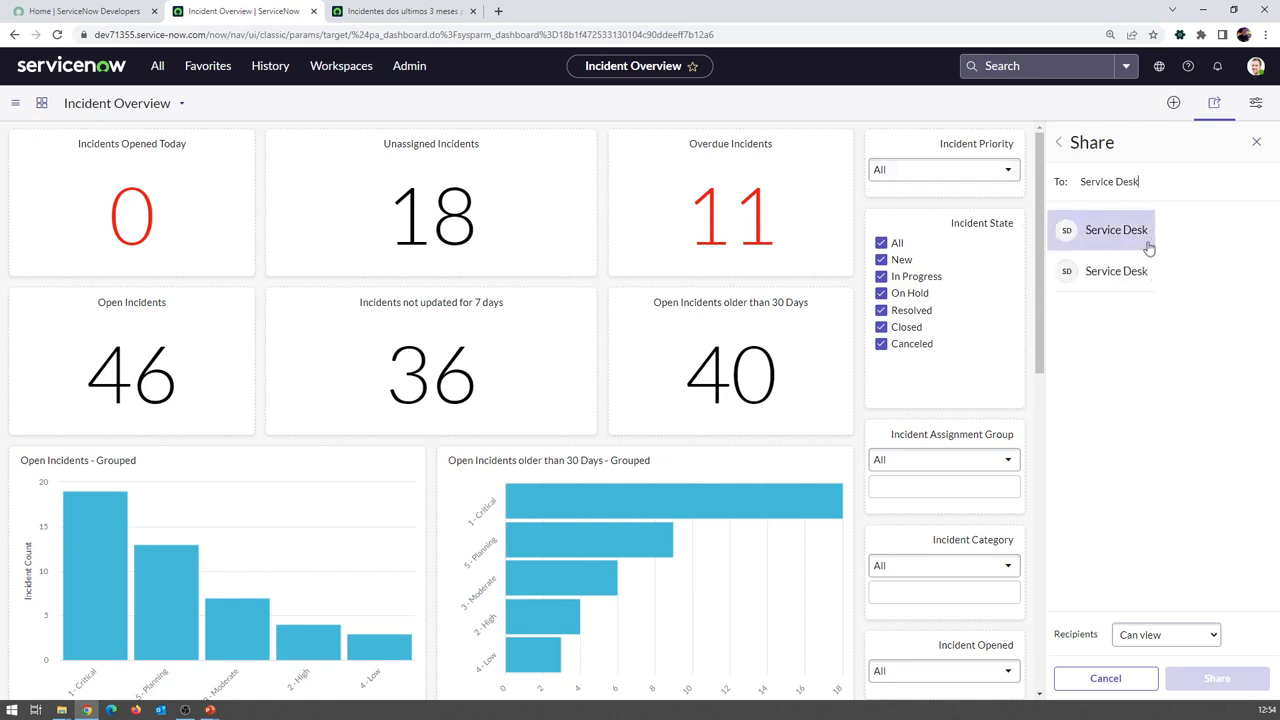
click(1062, 147)
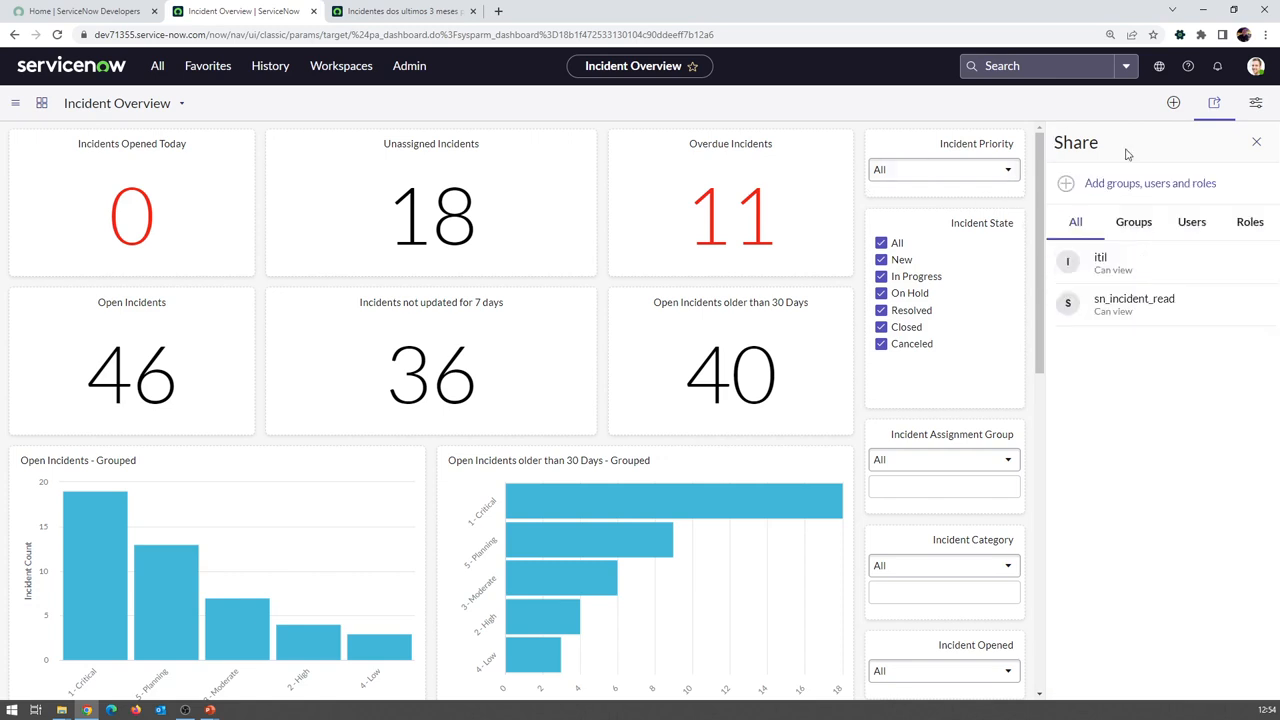
click(1257, 143)
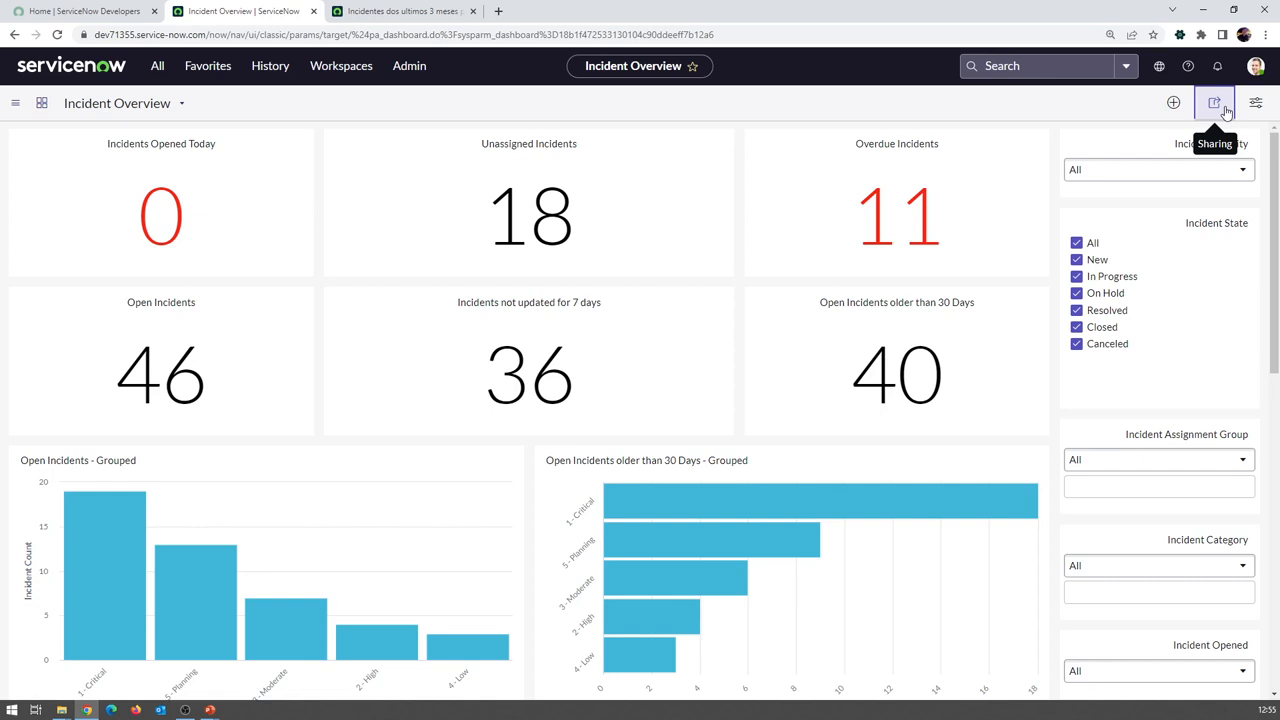
click(1225, 109)
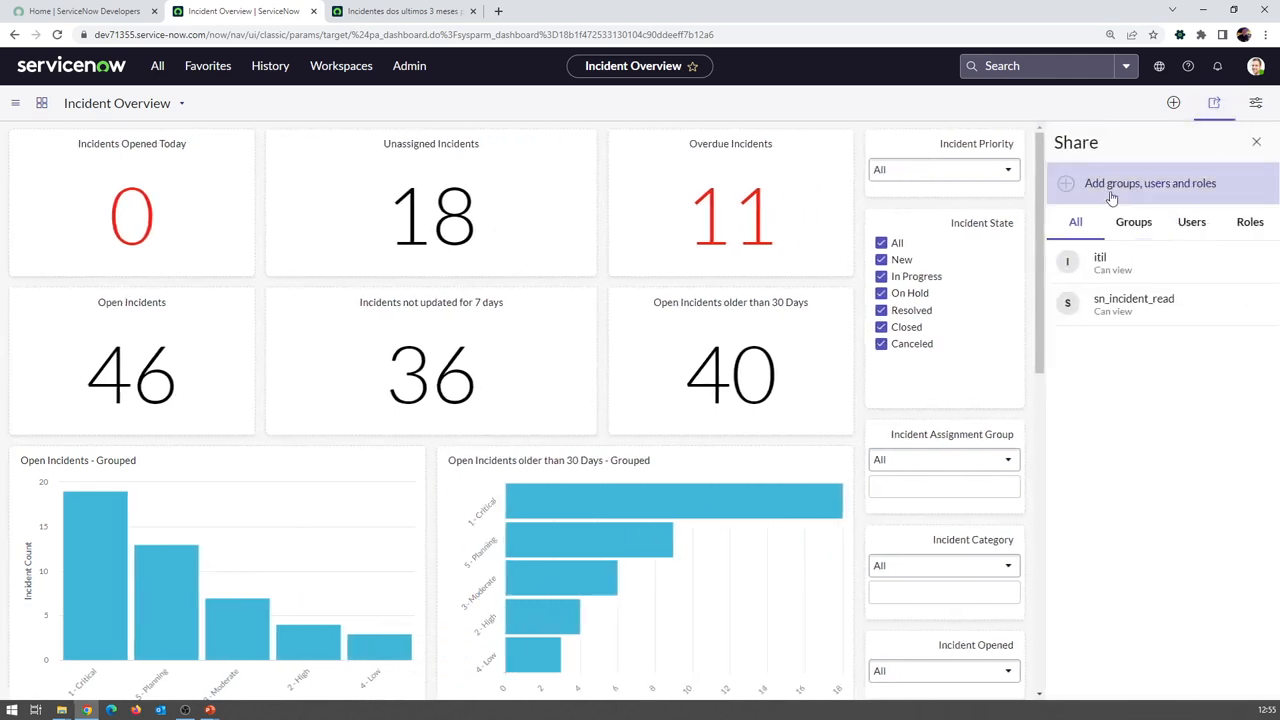
click(1214, 105)
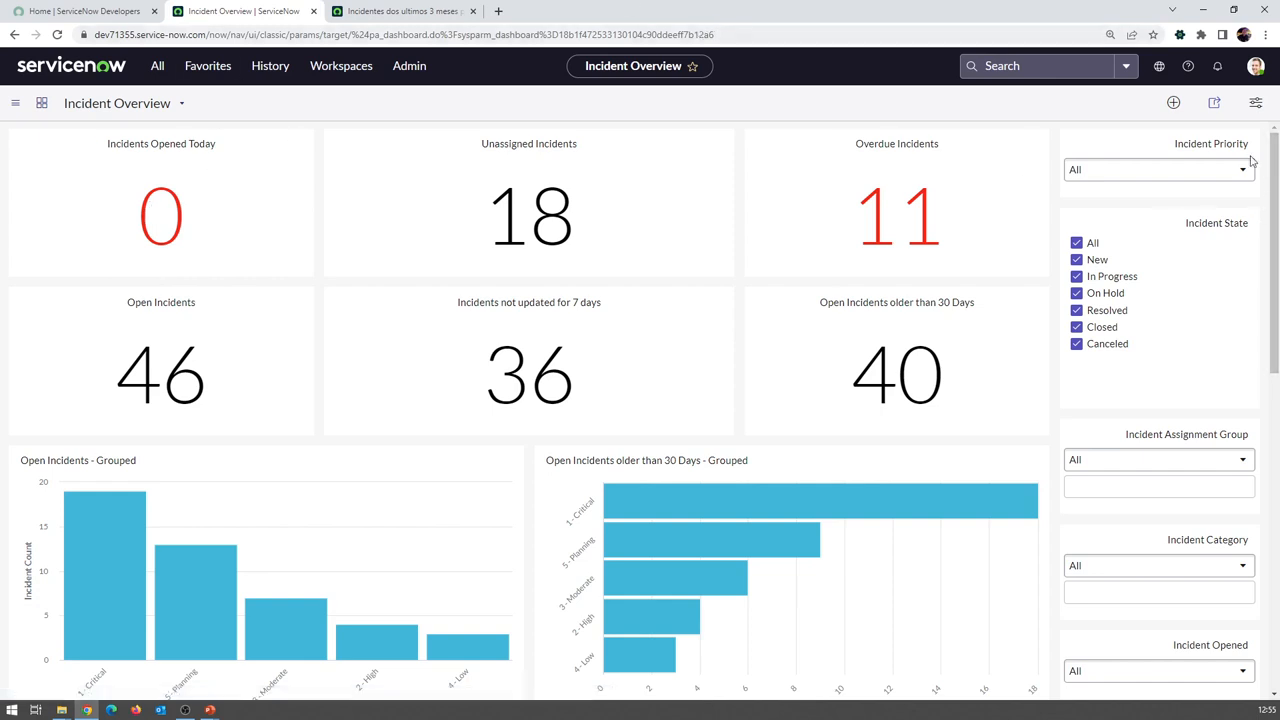
click(1216, 106)
Close the sharing panel and create a new tab from the dashboard Configuration
click(1214, 104)
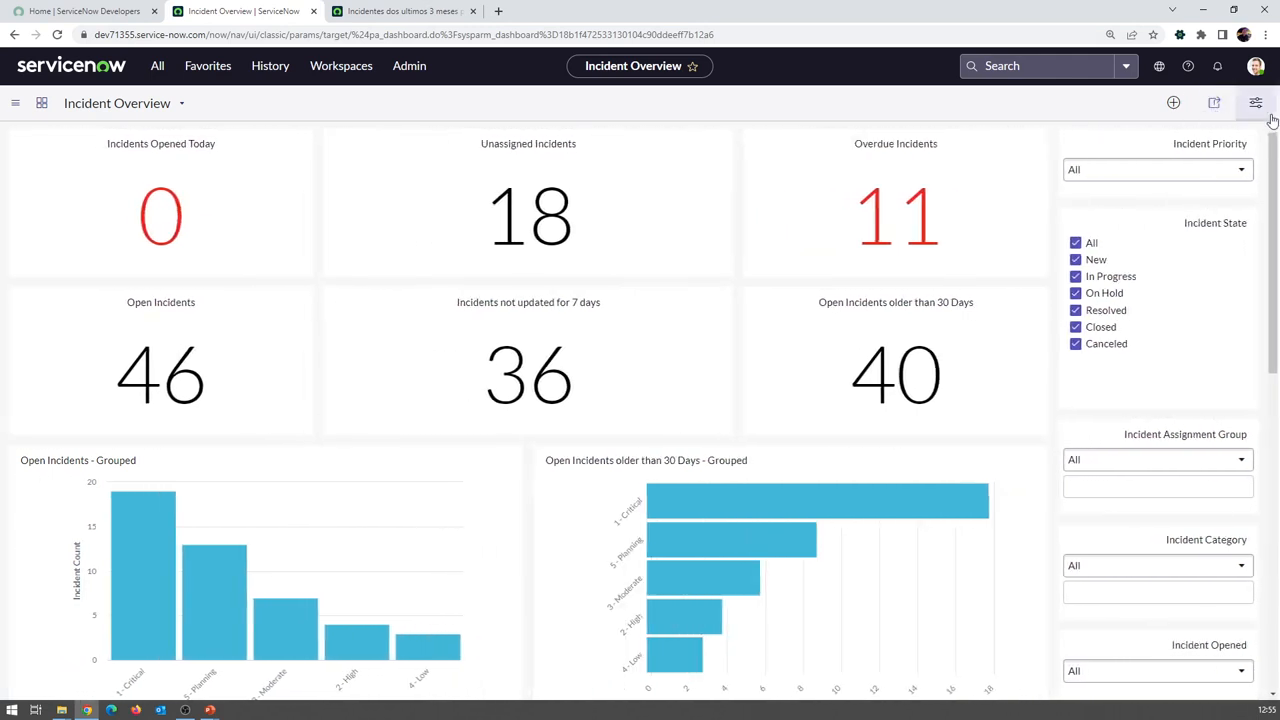
click(1256, 105)
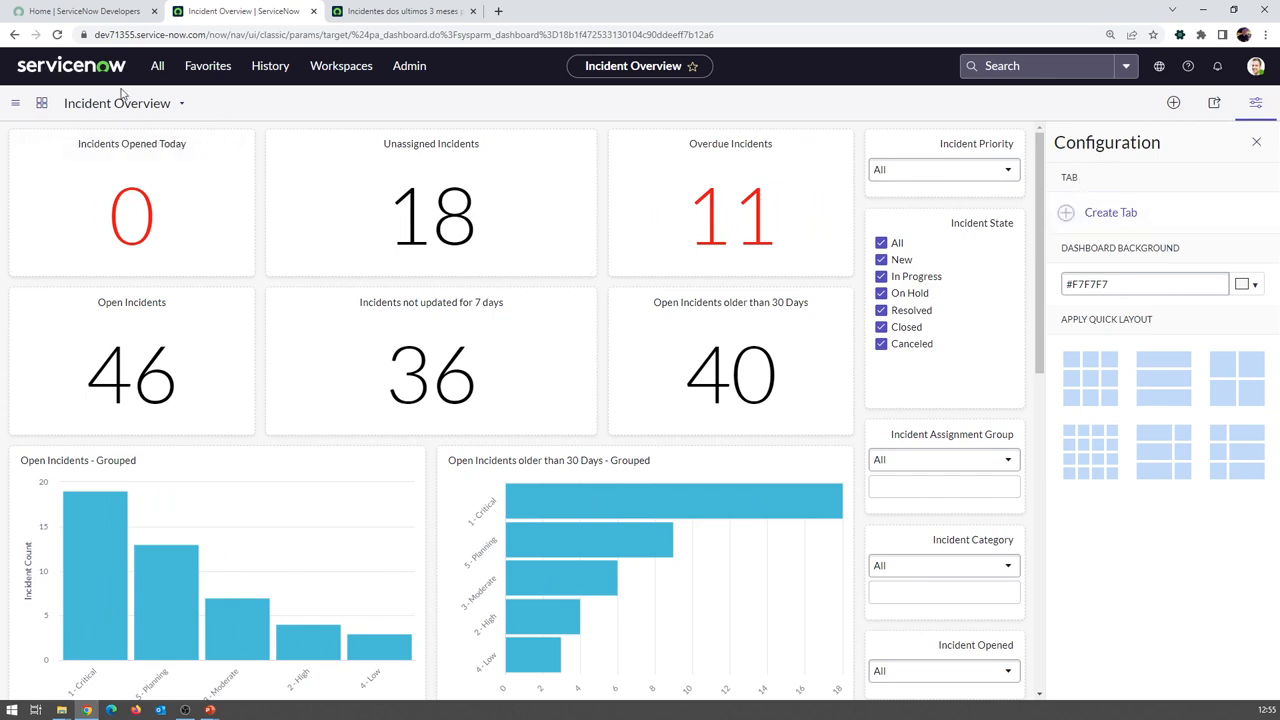
mouse_move(328, 144)
click(1113, 214)
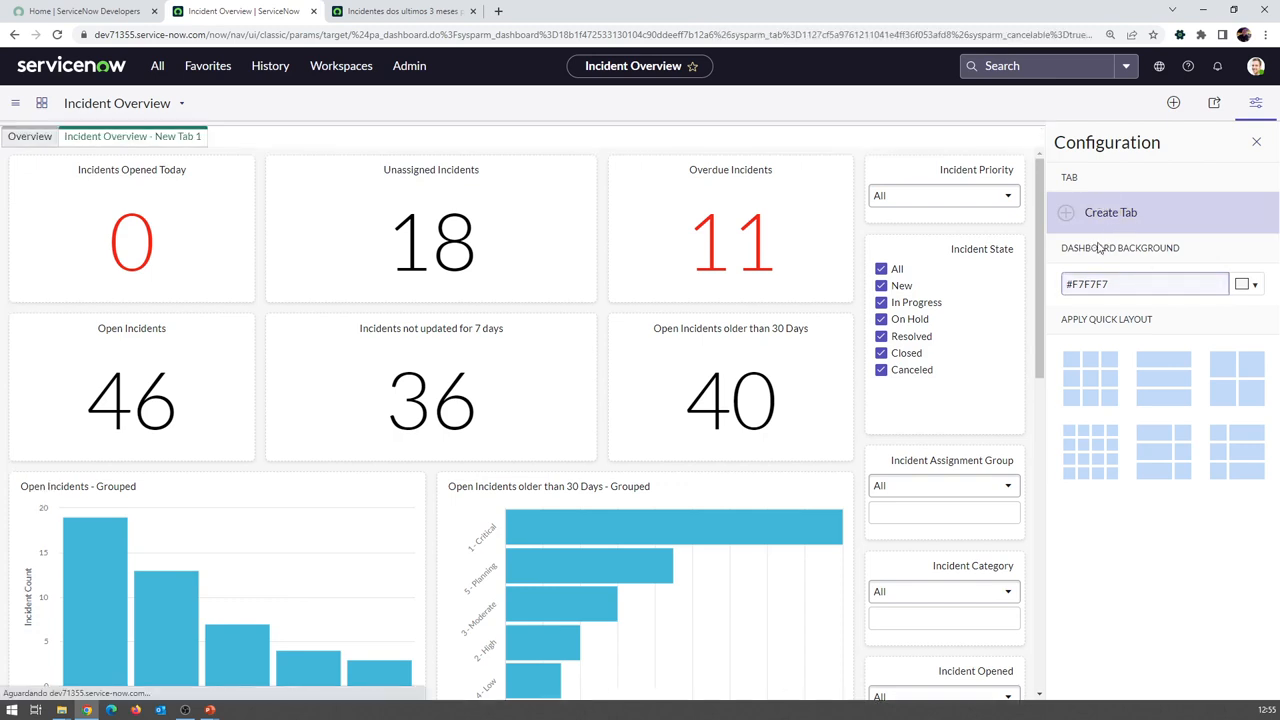
click(30, 137)
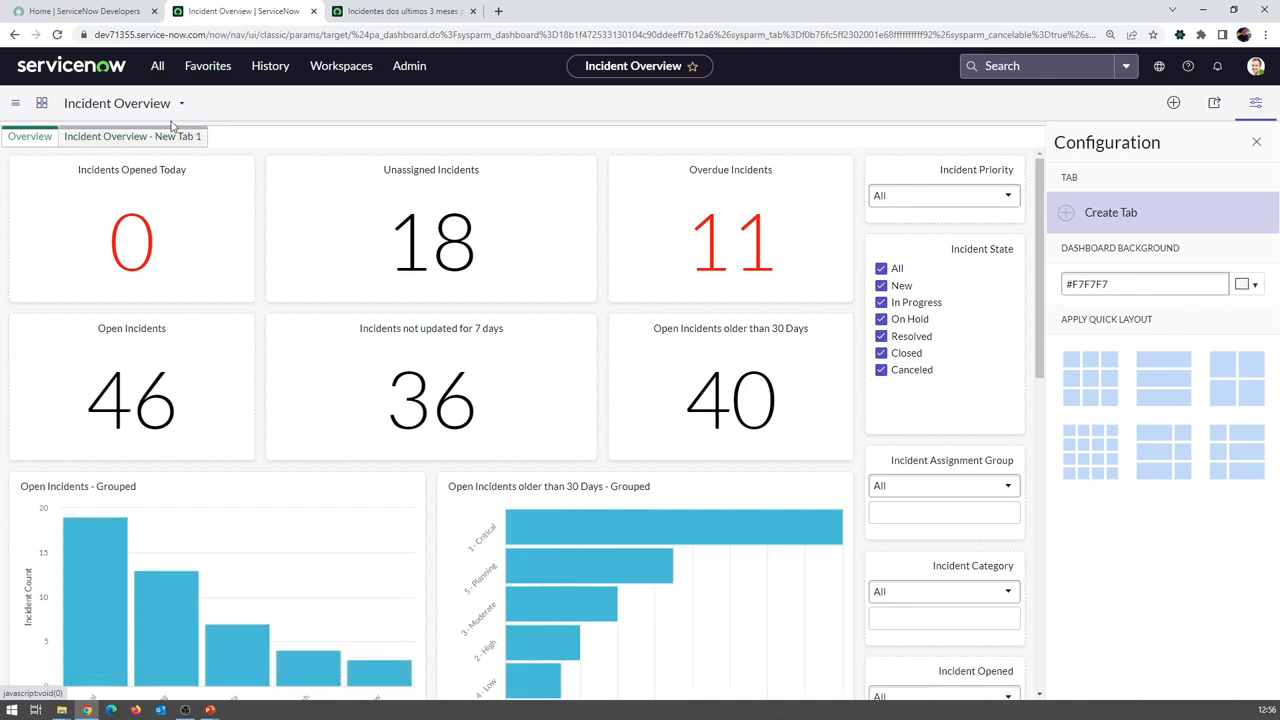
Rename the new tab to 'Incident Overview 2'
click(146, 136)
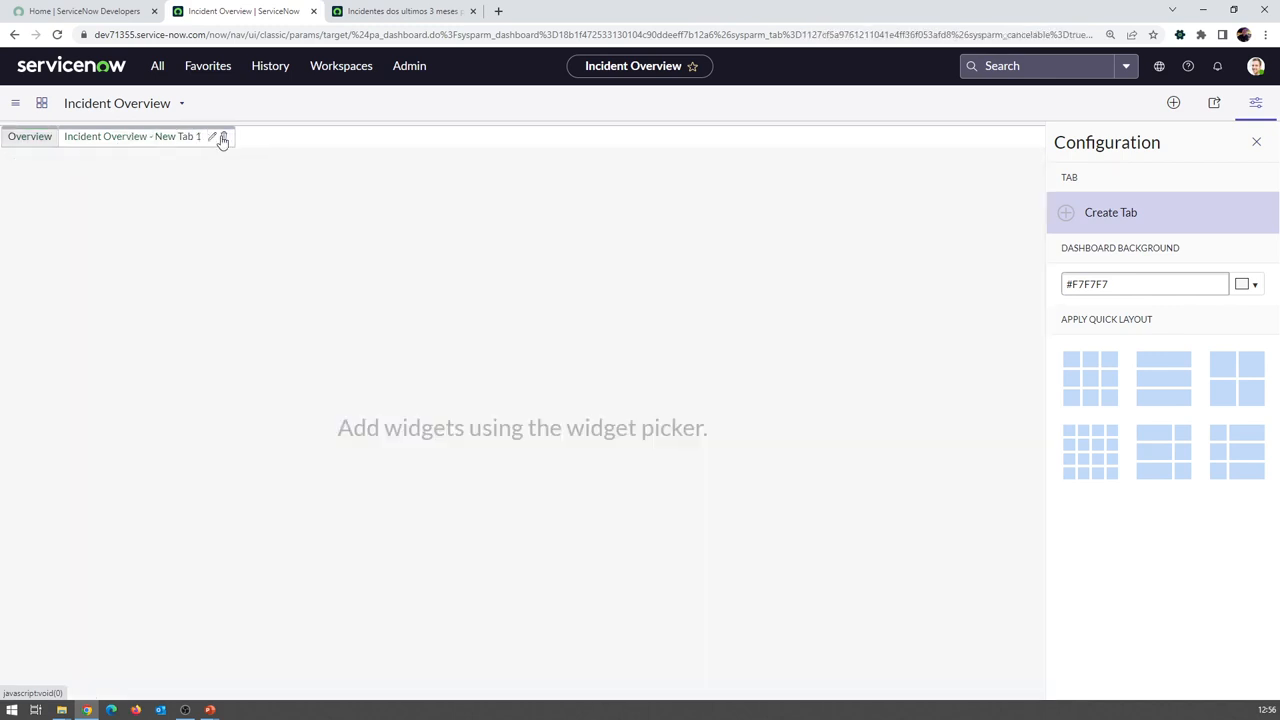
click(211, 136)
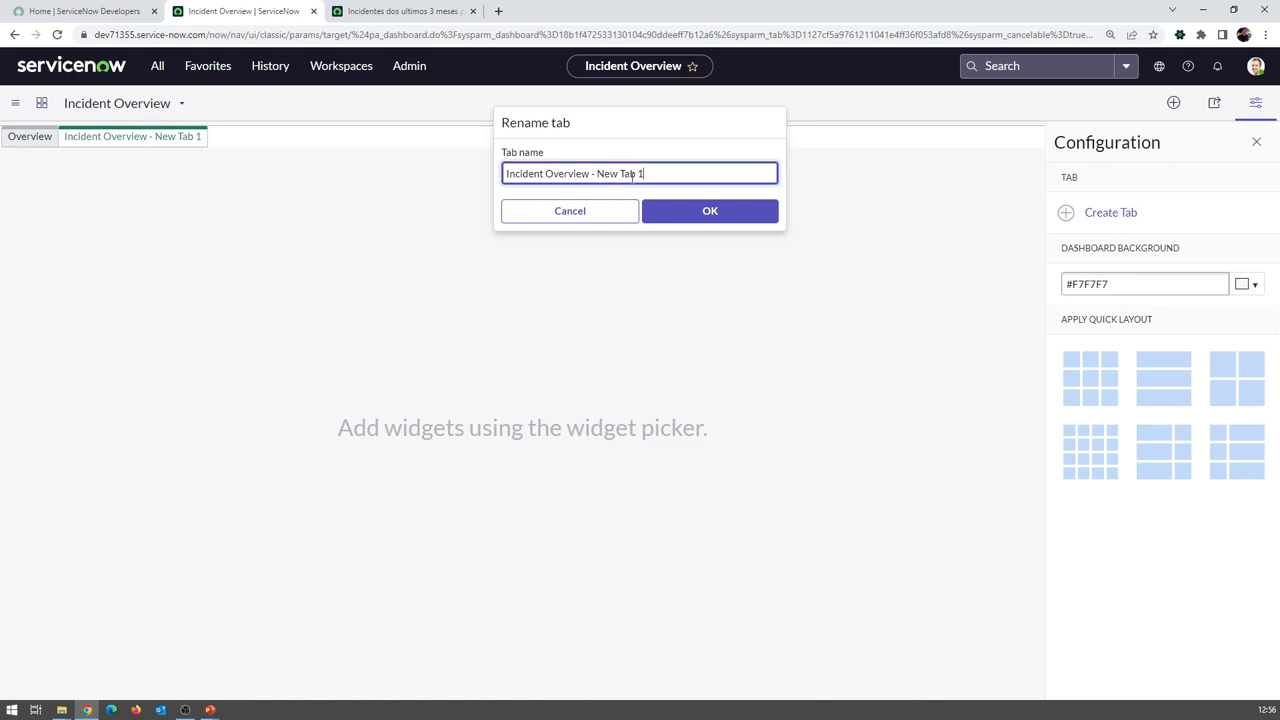
drag(598, 174, 659, 173)
key(BackSpace)
text(2)
click(677, 214)
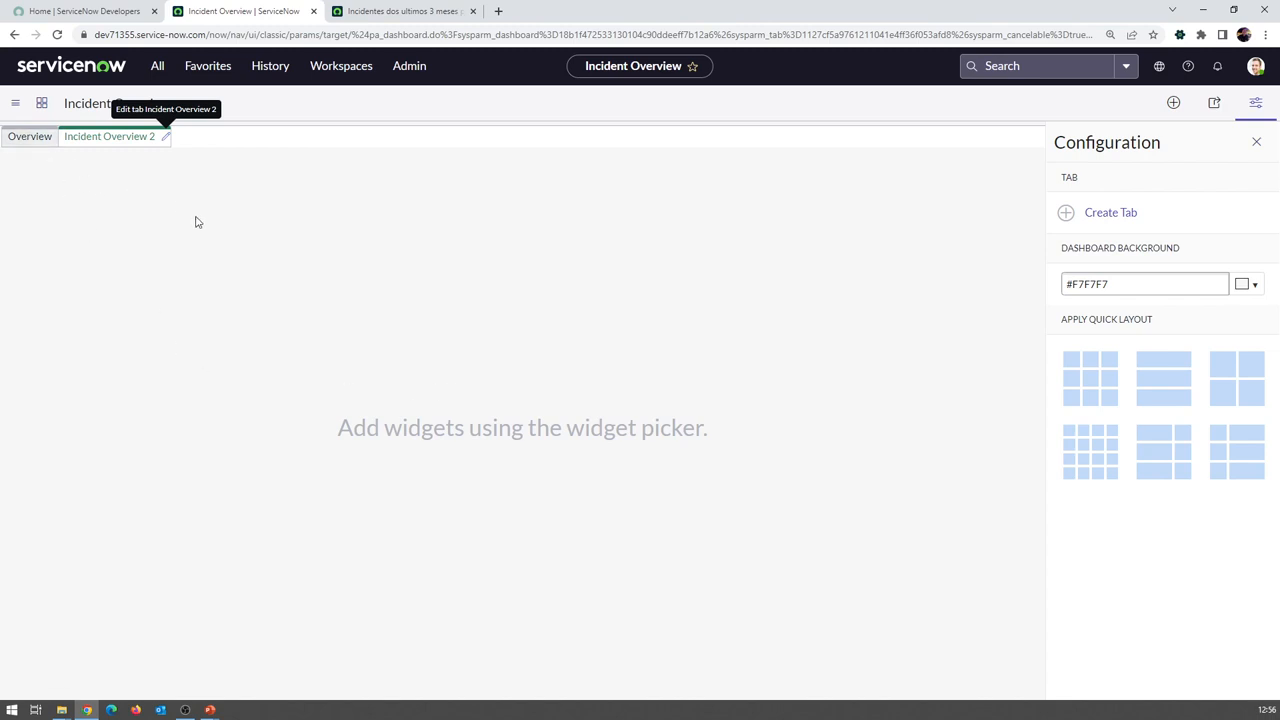
Set the Overview tab's dashboard background to pale green #d0eeea and save it
click(45, 145)
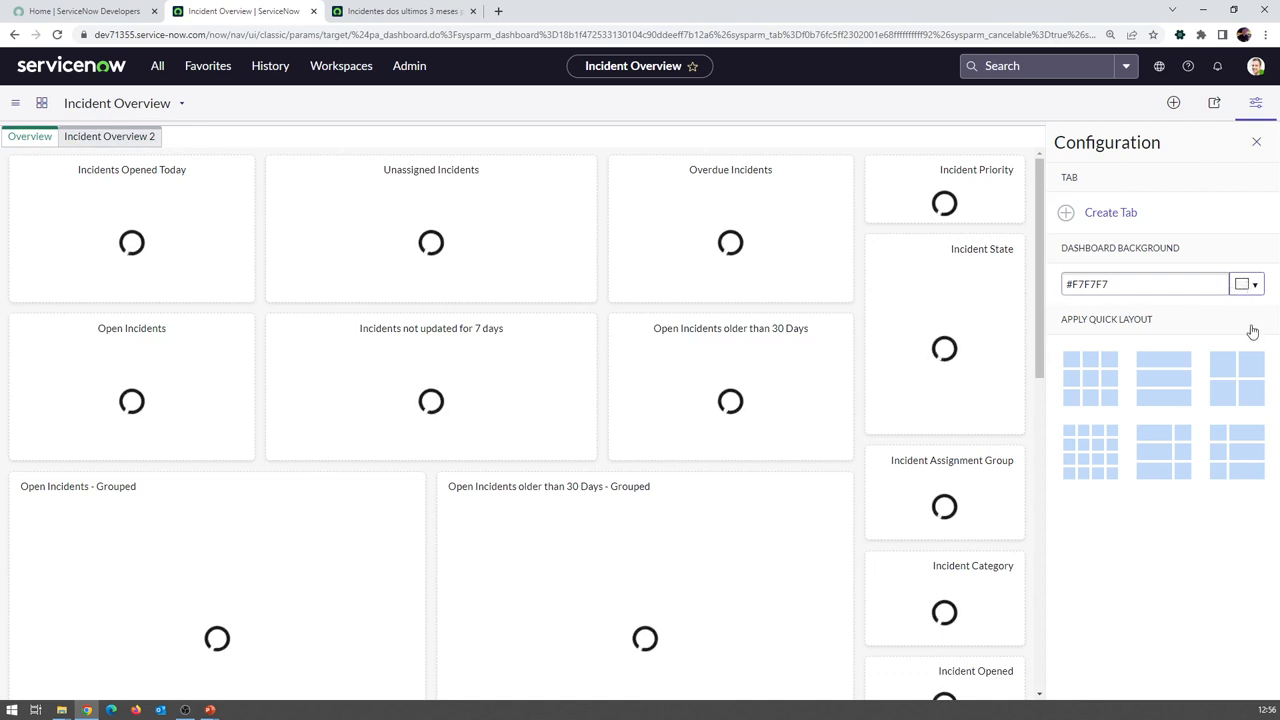
click(1247, 284)
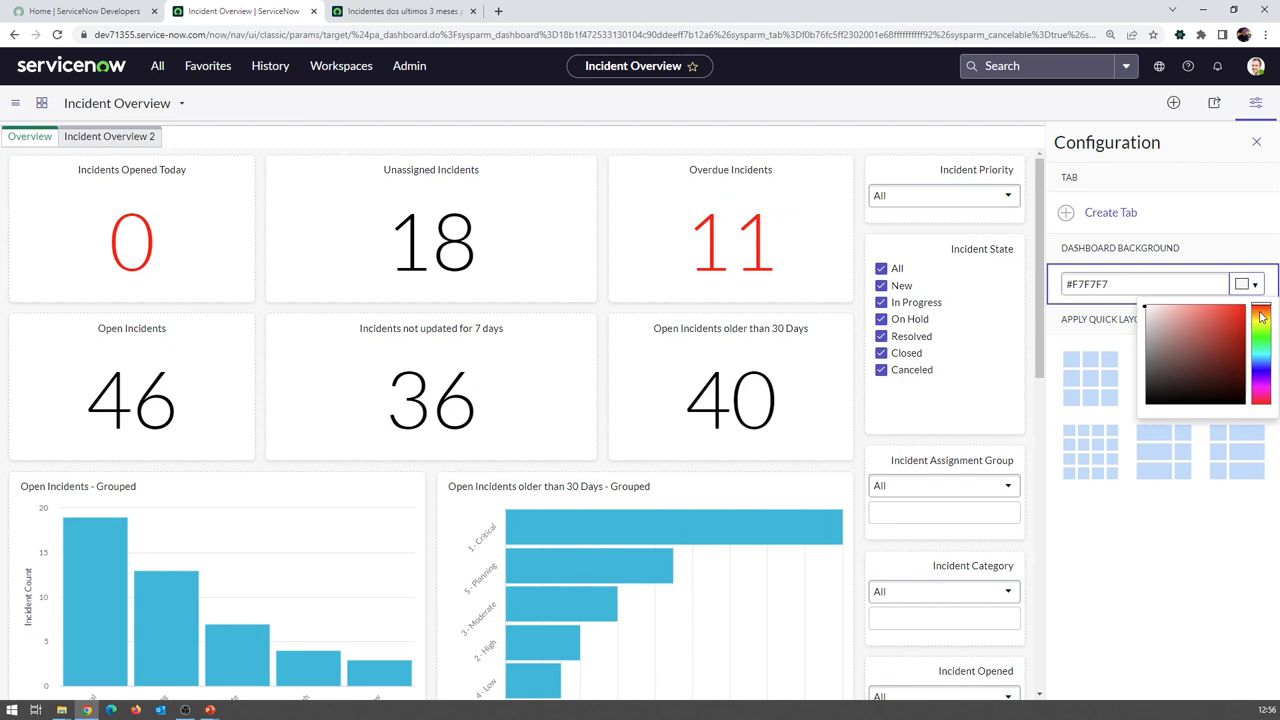
drag(1264, 368, 1159, 316)
click(1229, 321)
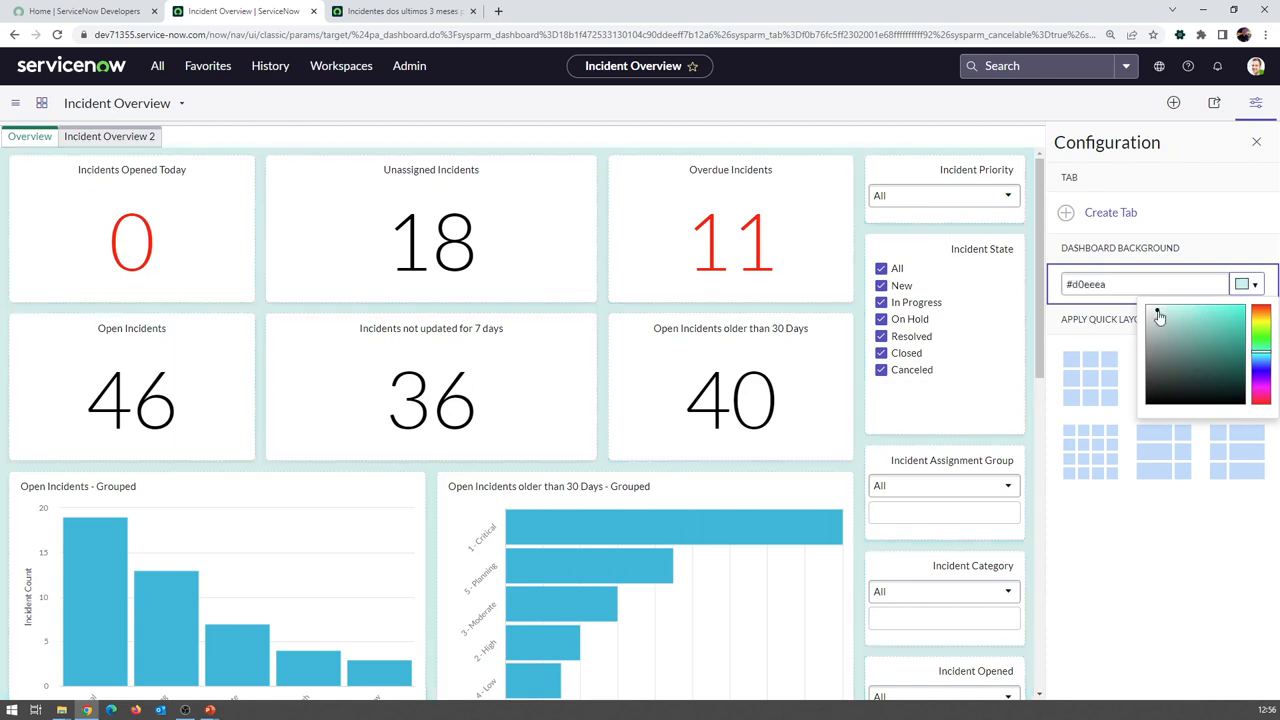
click(1254, 283)
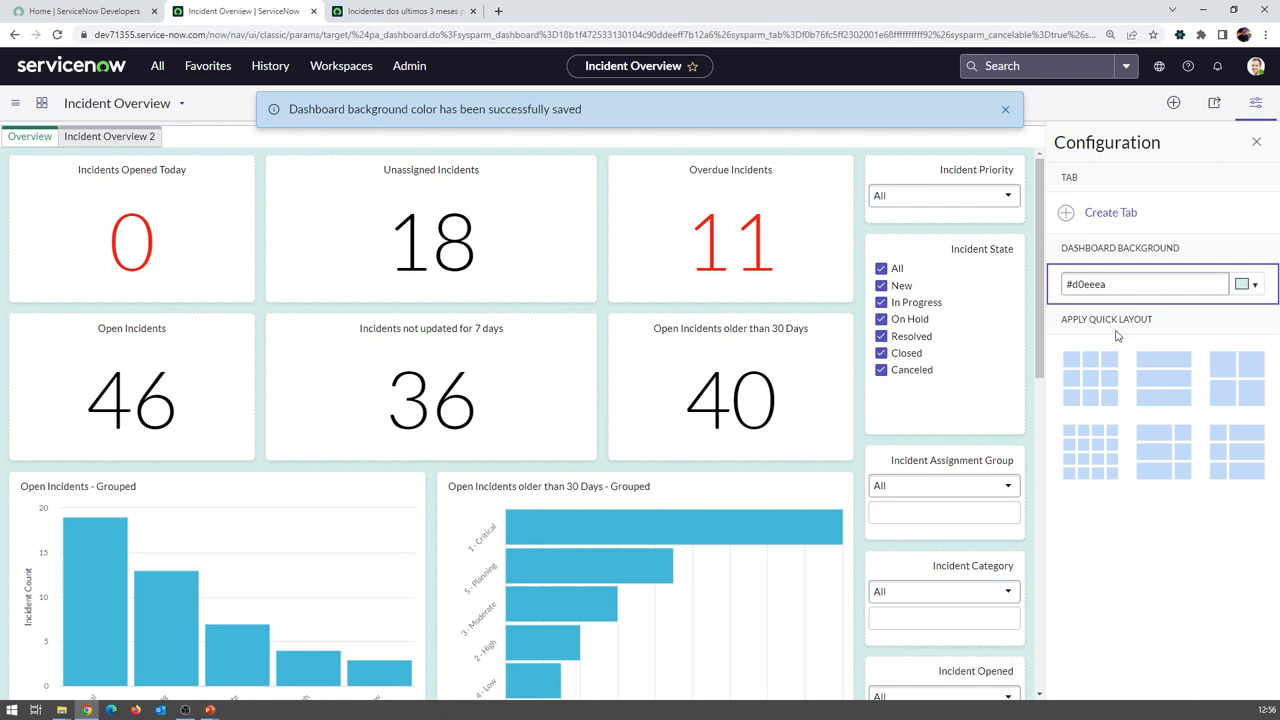
Enlarge the Incidents Opened Today card
scroll(356, 478, down, 3)
scroll(368, 488, up, 3)
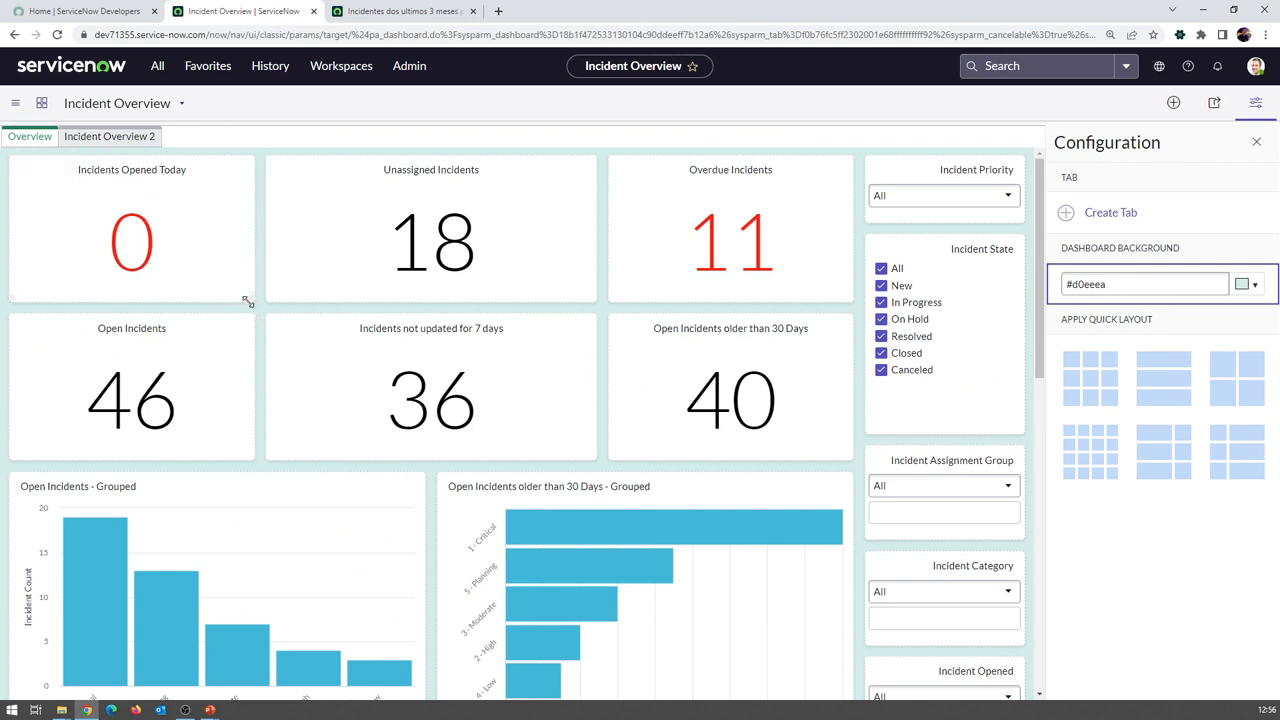
drag(248, 292, 268, 313)
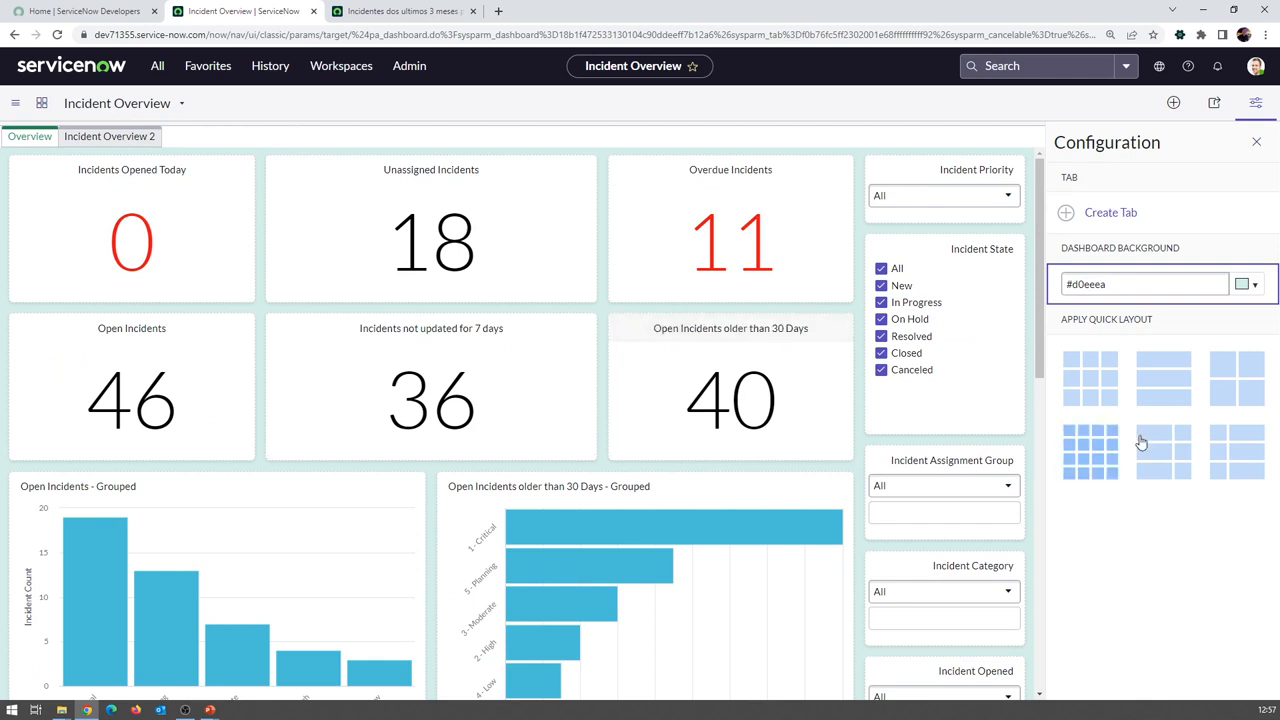
click(1112, 378)
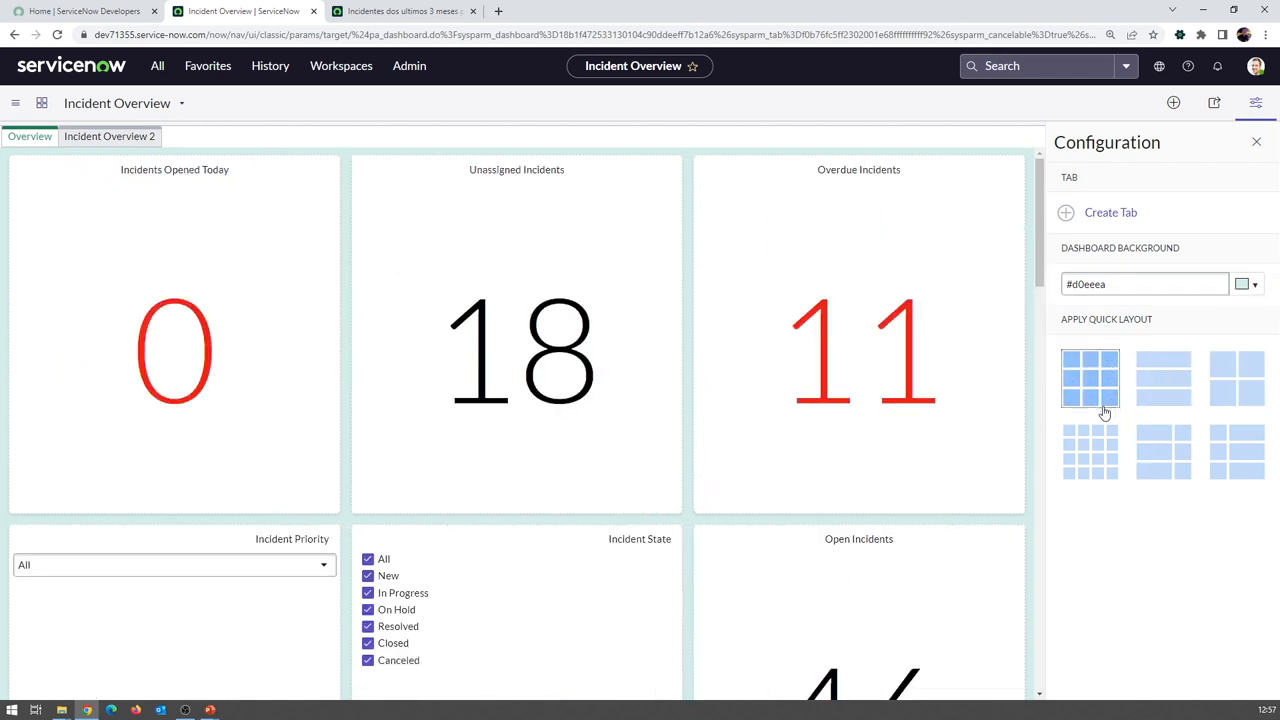
scroll(797, 431, down, 8)
scroll(777, 414, down, 3)
scroll(774, 414, up, 10)
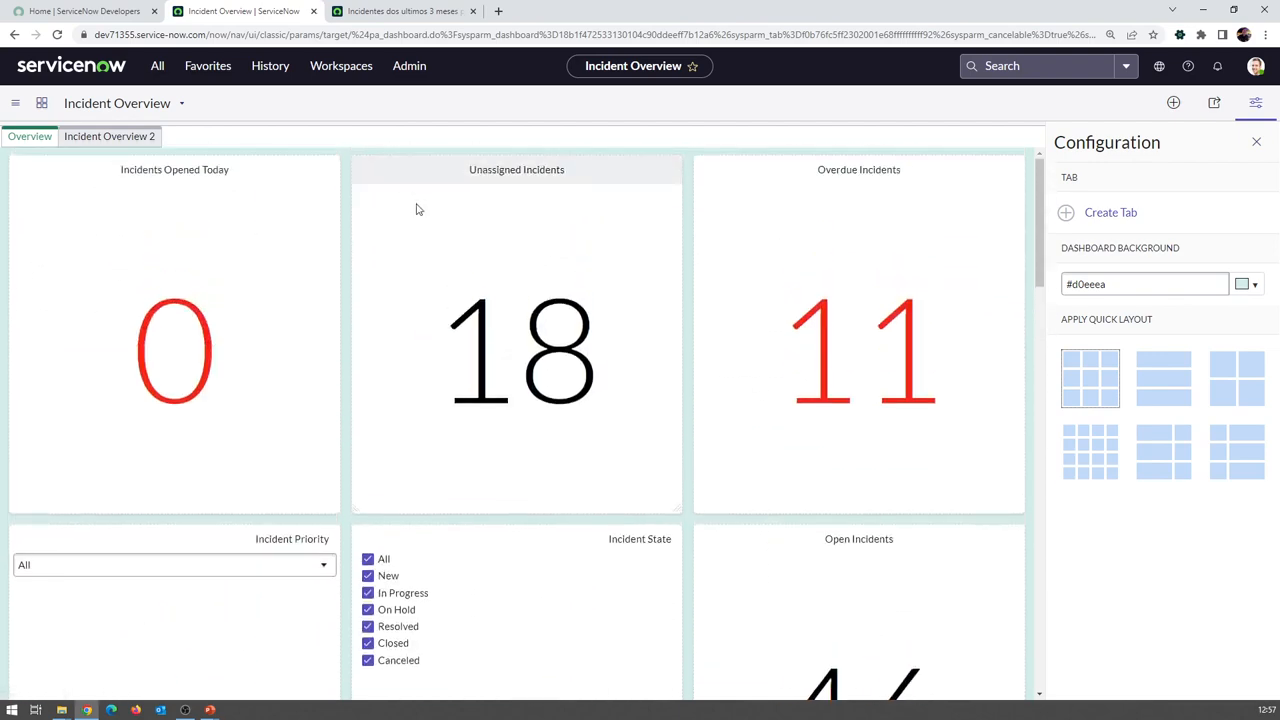
click(1174, 383)
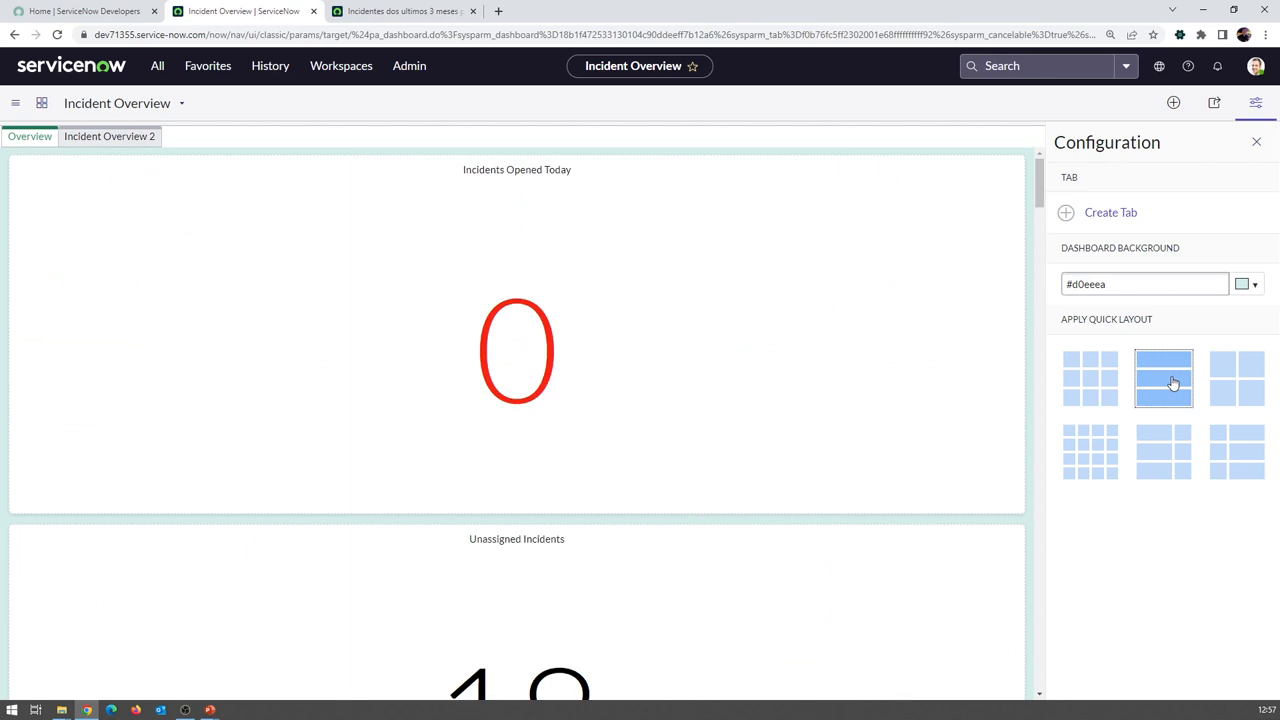
click(1242, 395)
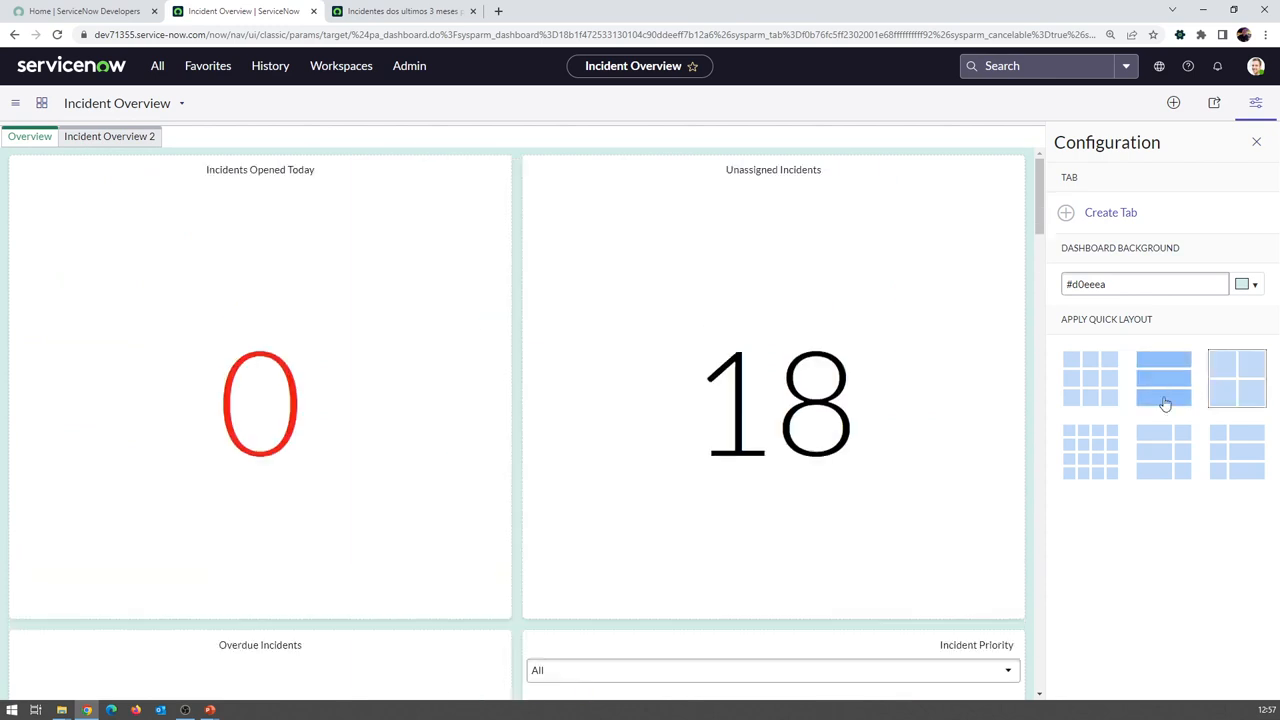
click(1089, 447)
click(1161, 448)
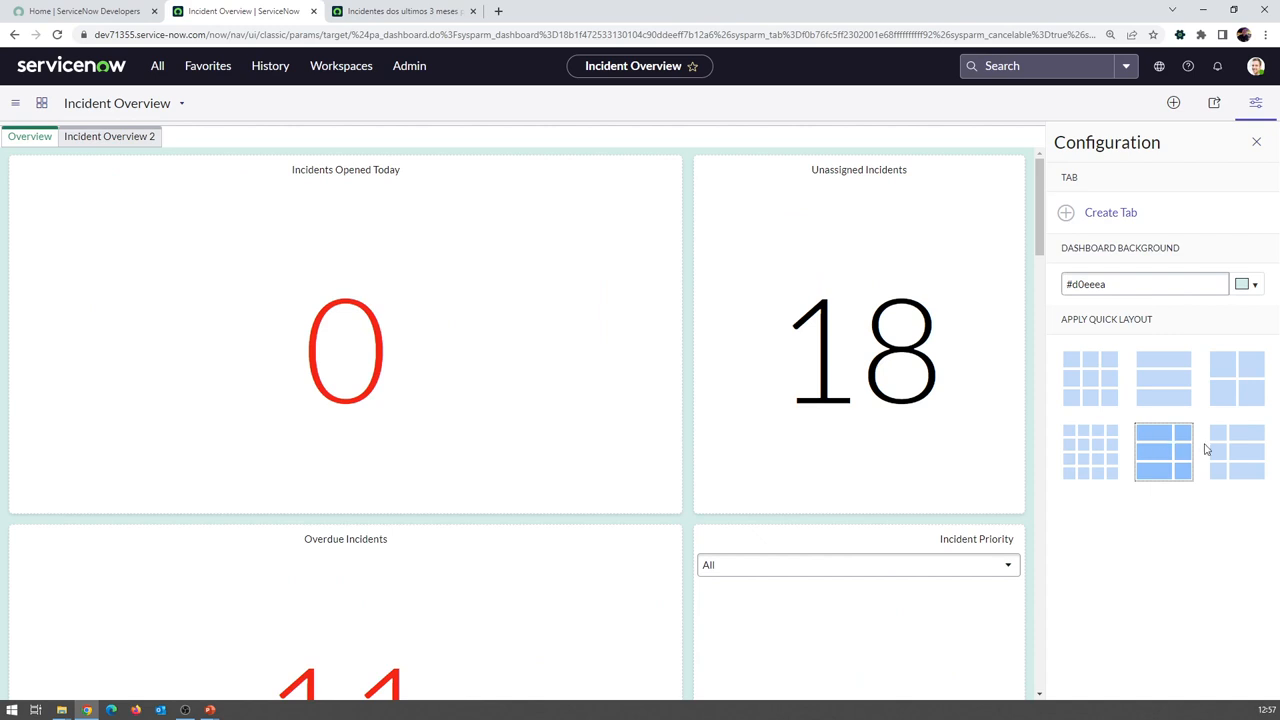
click(1230, 450)
click(1163, 450)
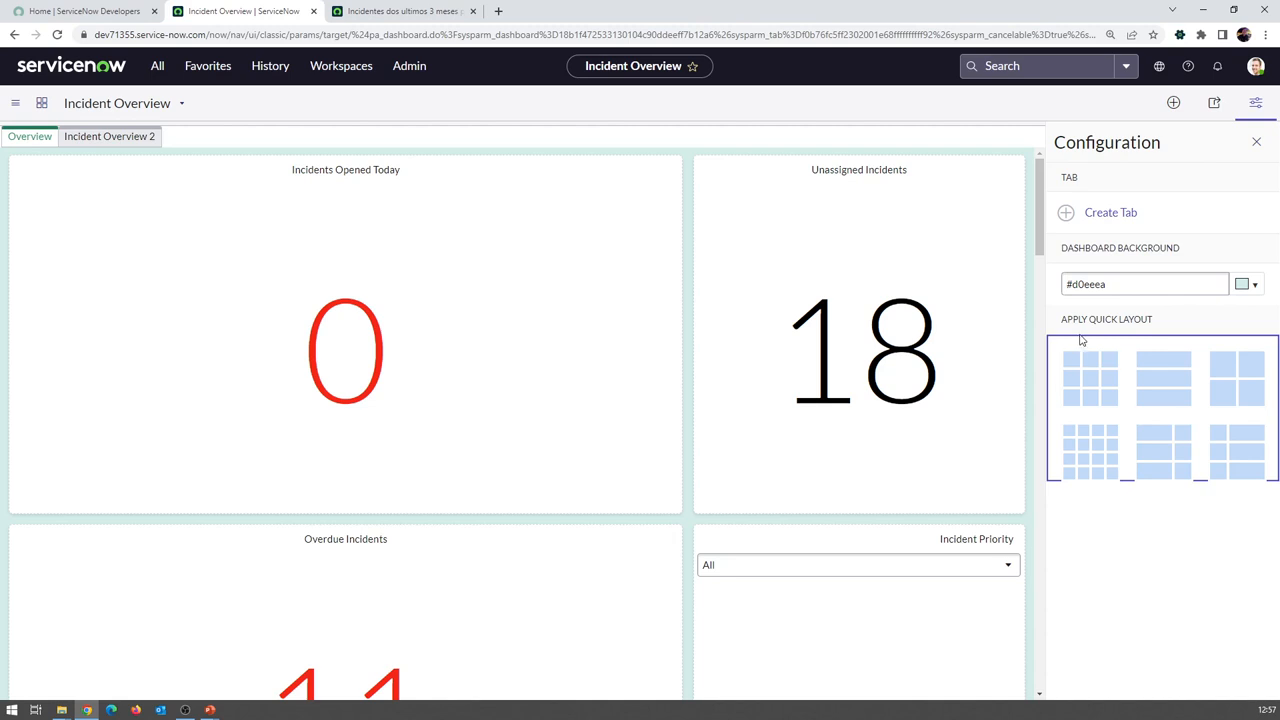
click(1088, 362)
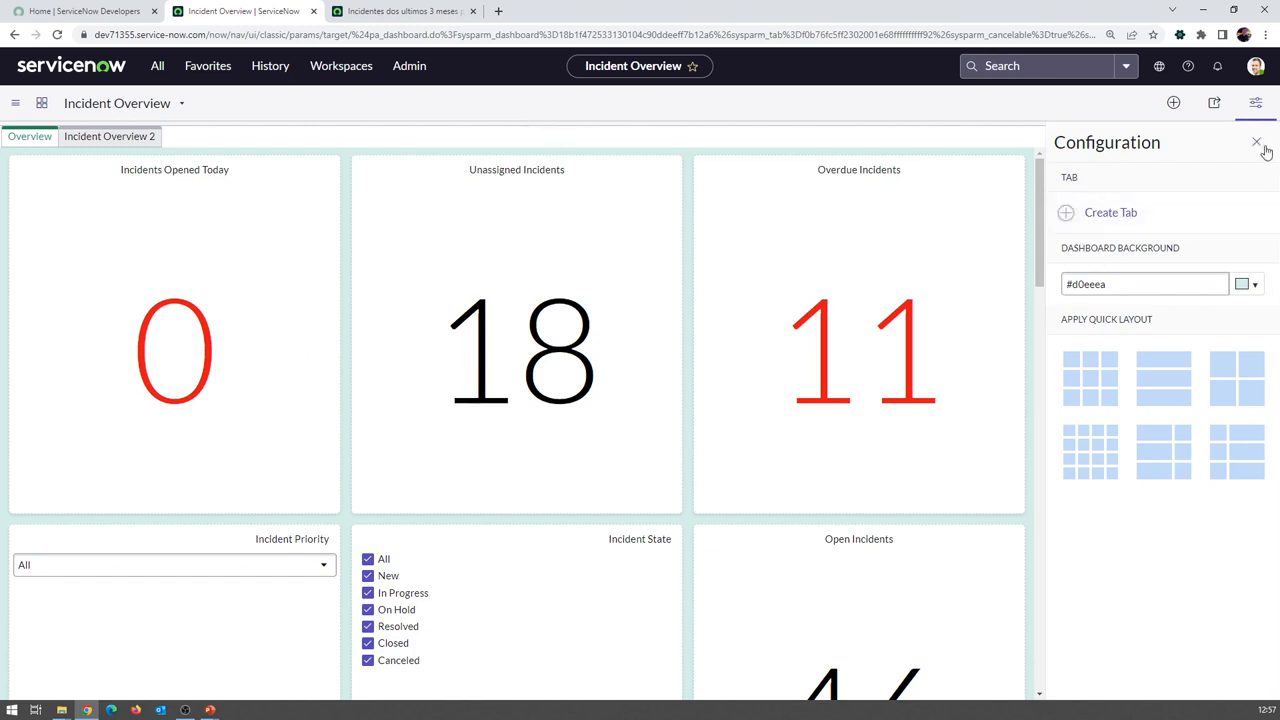
click(1256, 104)
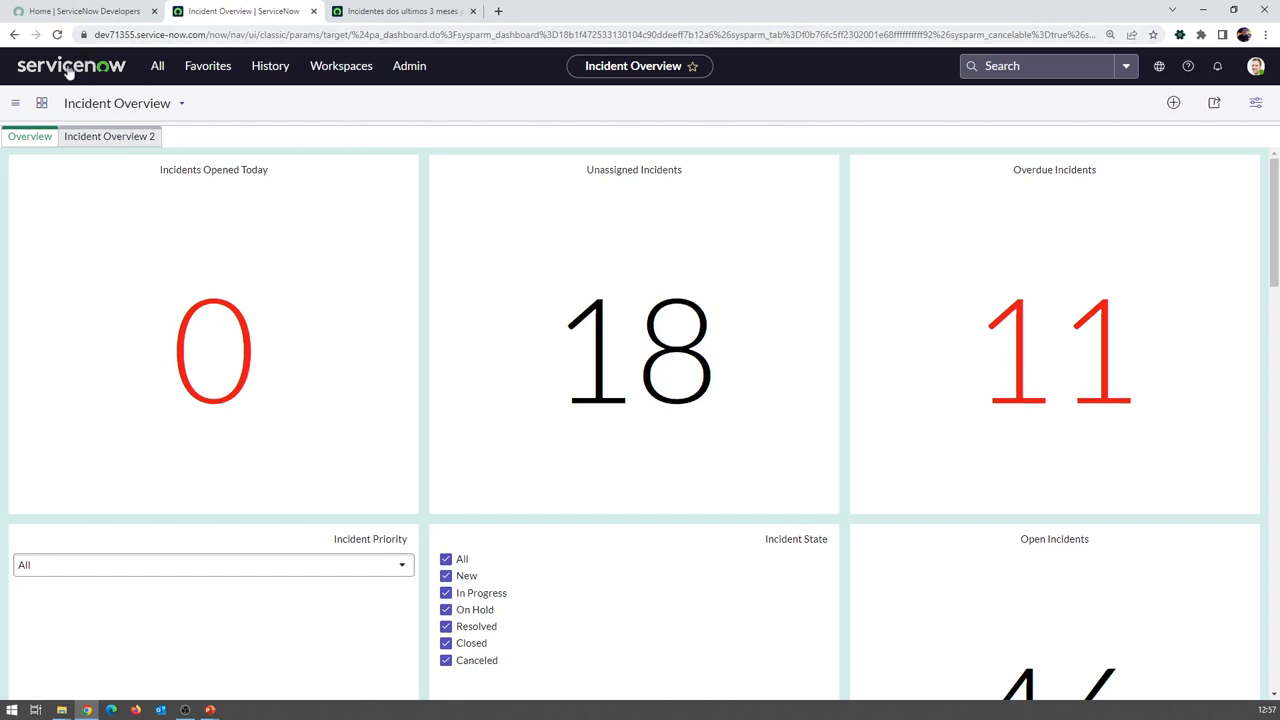
scroll(362, 362, down, 5)
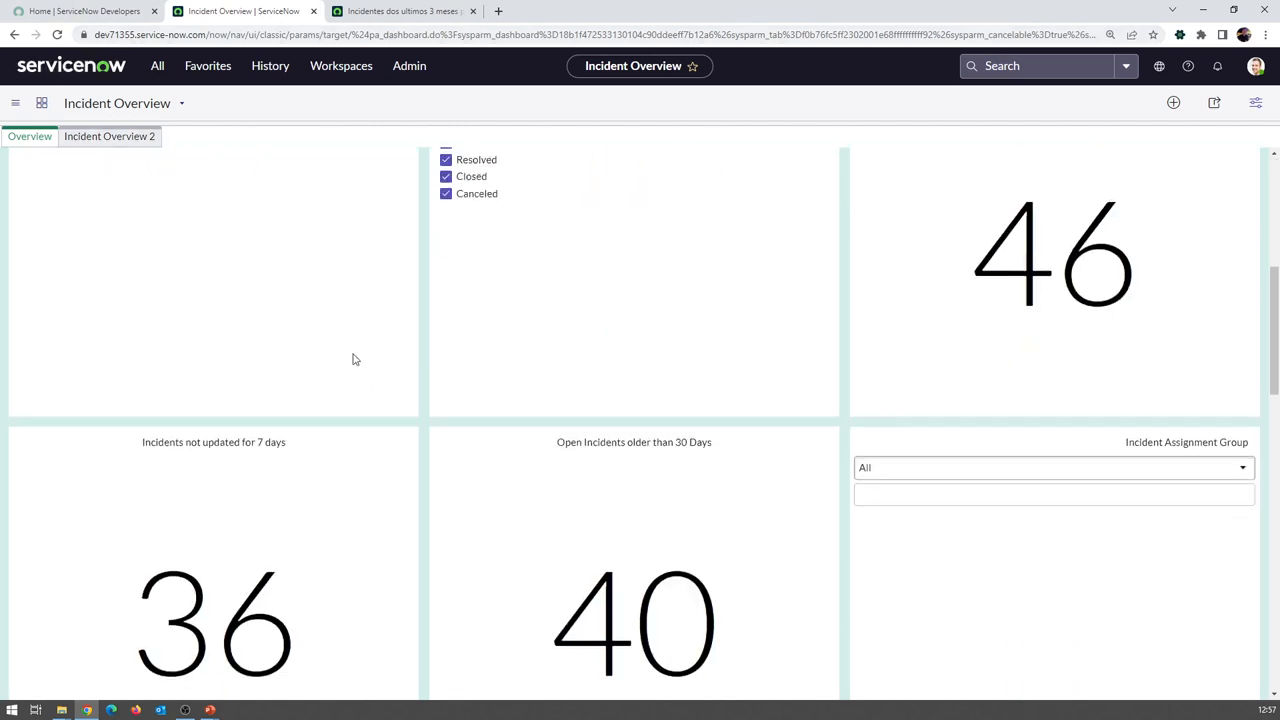
scroll(342, 346, up, 5)
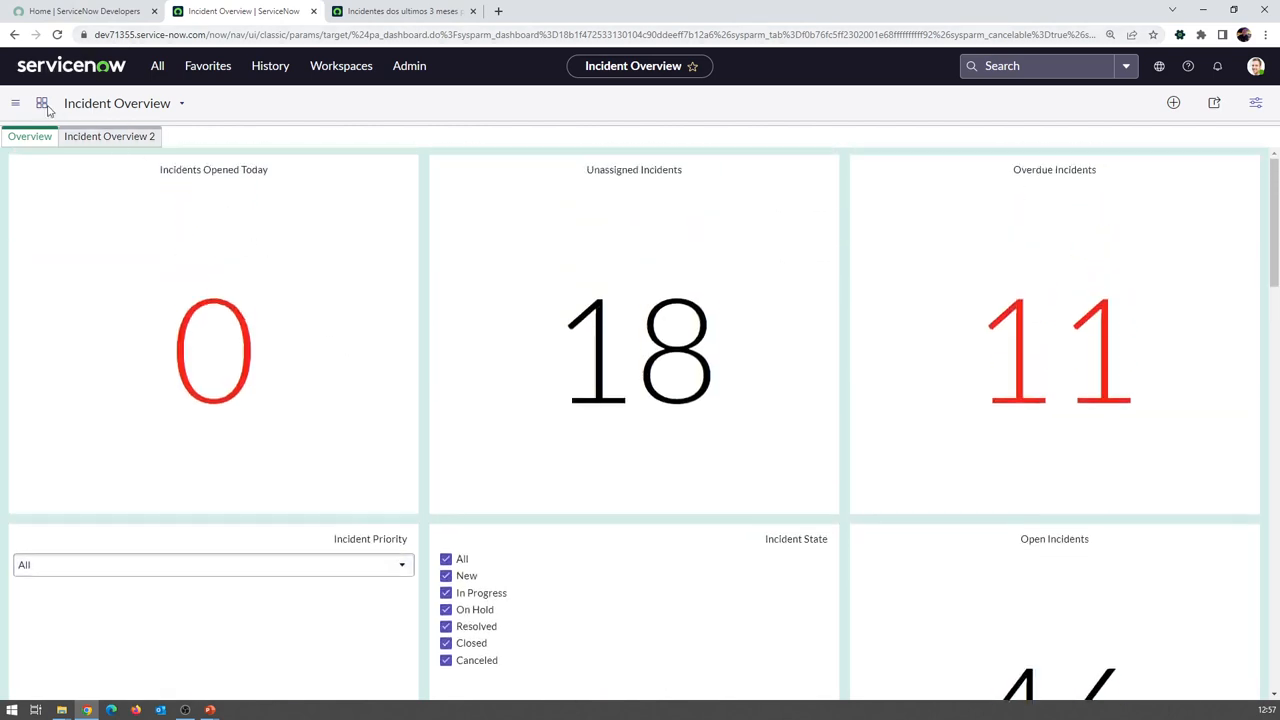
click(15, 104)
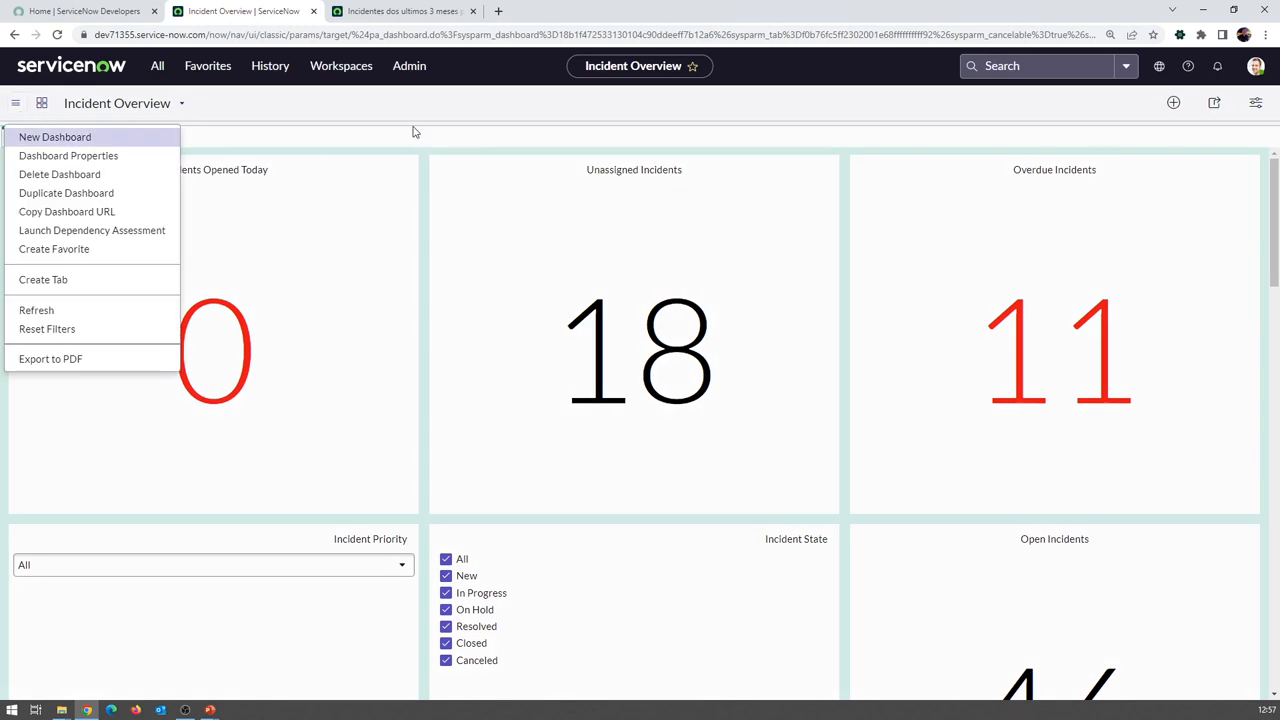
key(Escape)
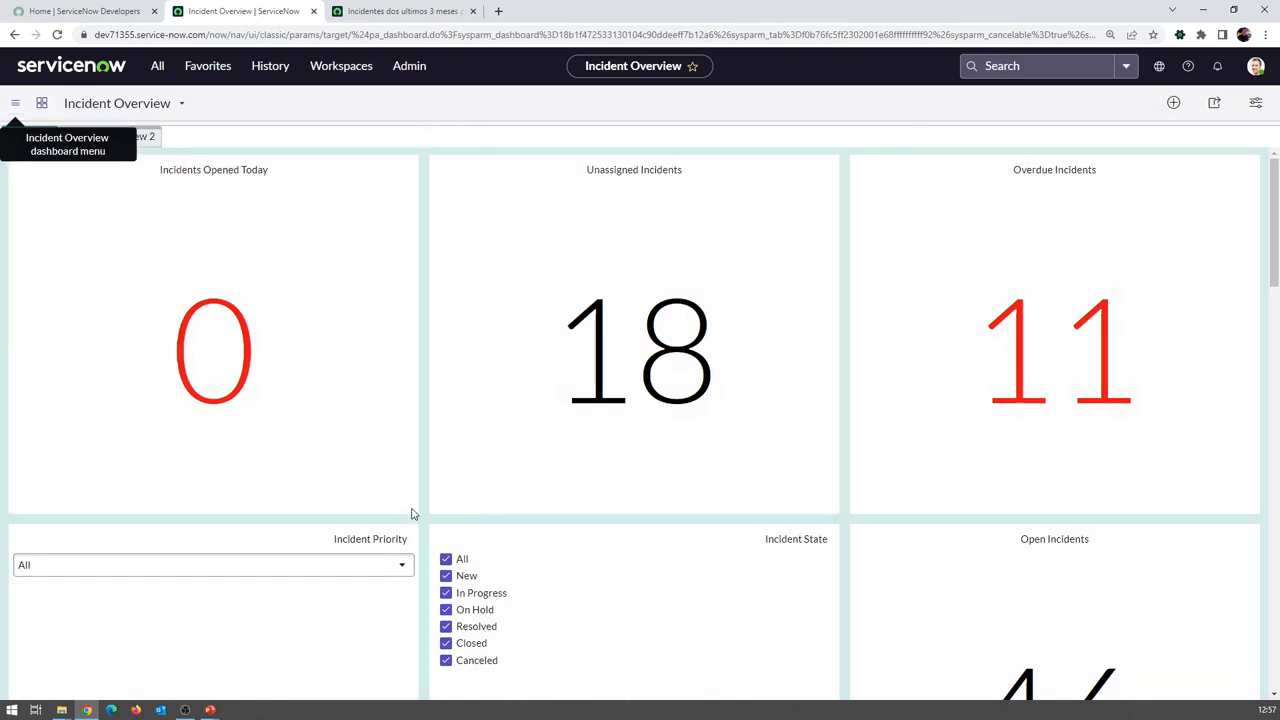
Shorten the Incidents Opened Today and Unassigned tiles, and move a shortened Incident Priority right
click(1256, 108)
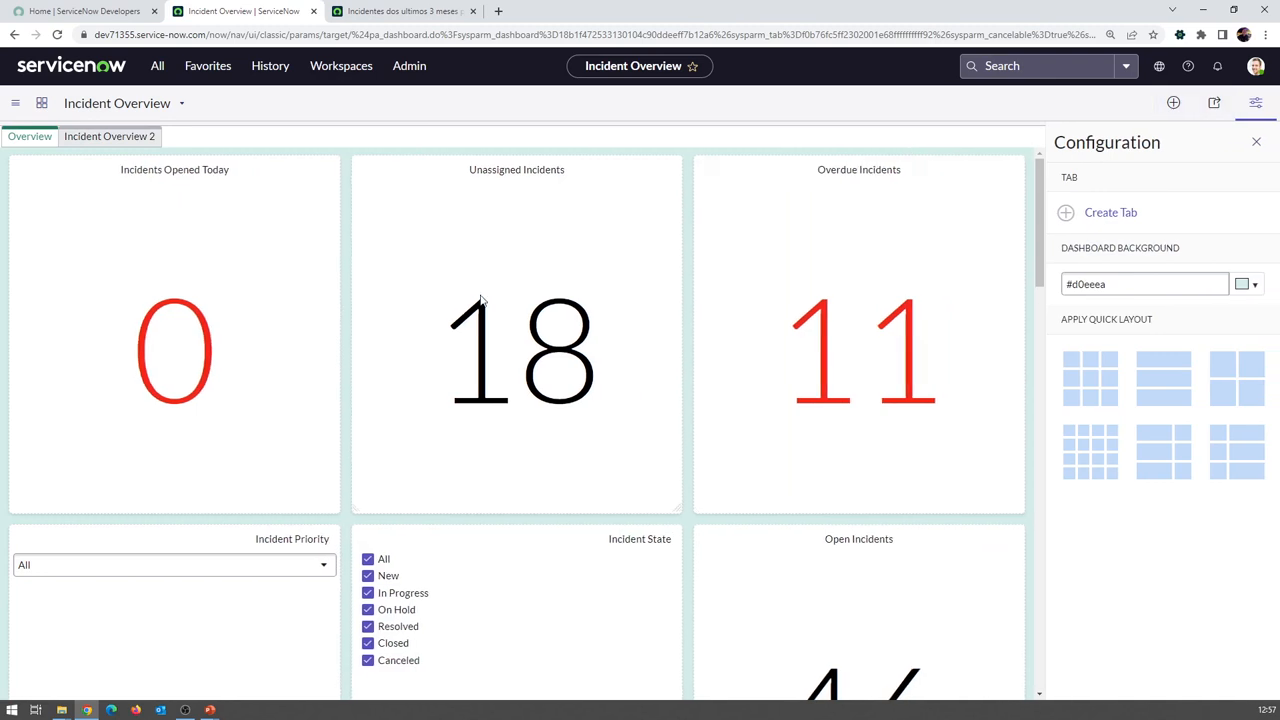
drag(324, 488, 341, 381)
drag(679, 511, 611, 389)
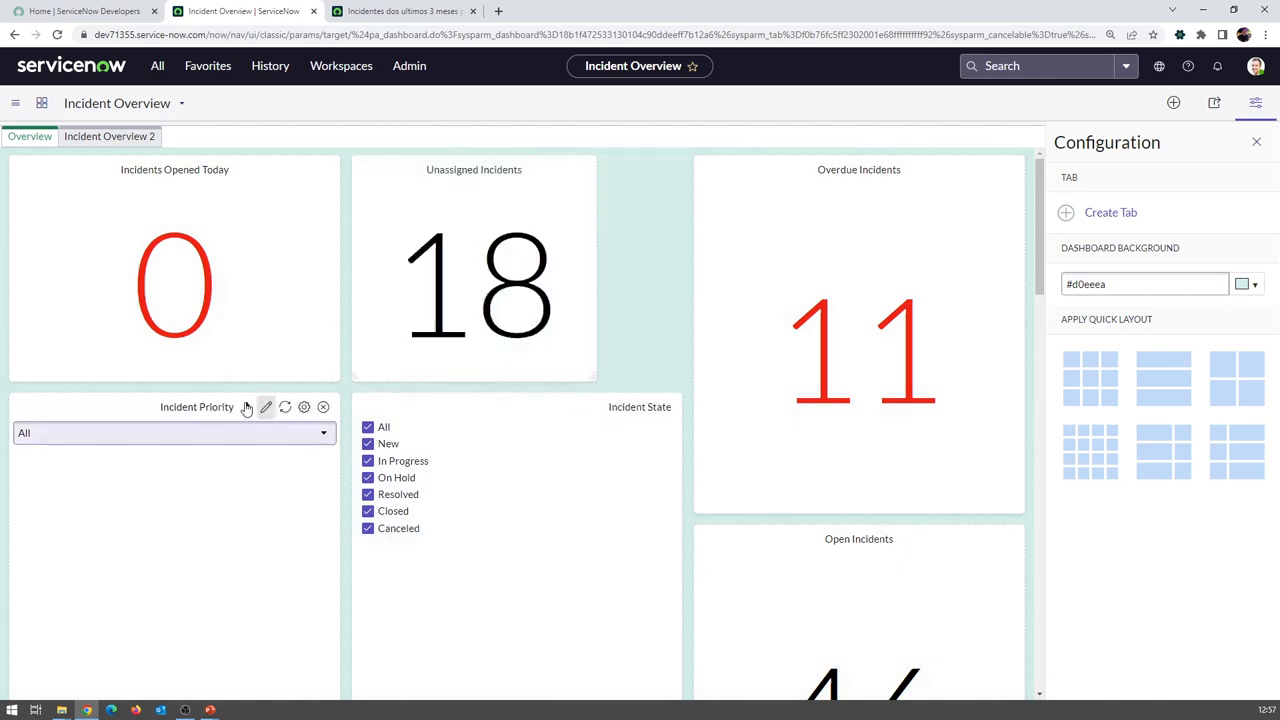
drag(125, 393, 860, 222)
drag(701, 508, 704, 292)
Widen Unassigned Incidents and stack a shortened Incident State under Incident Priority on the right
drag(591, 378, 677, 389)
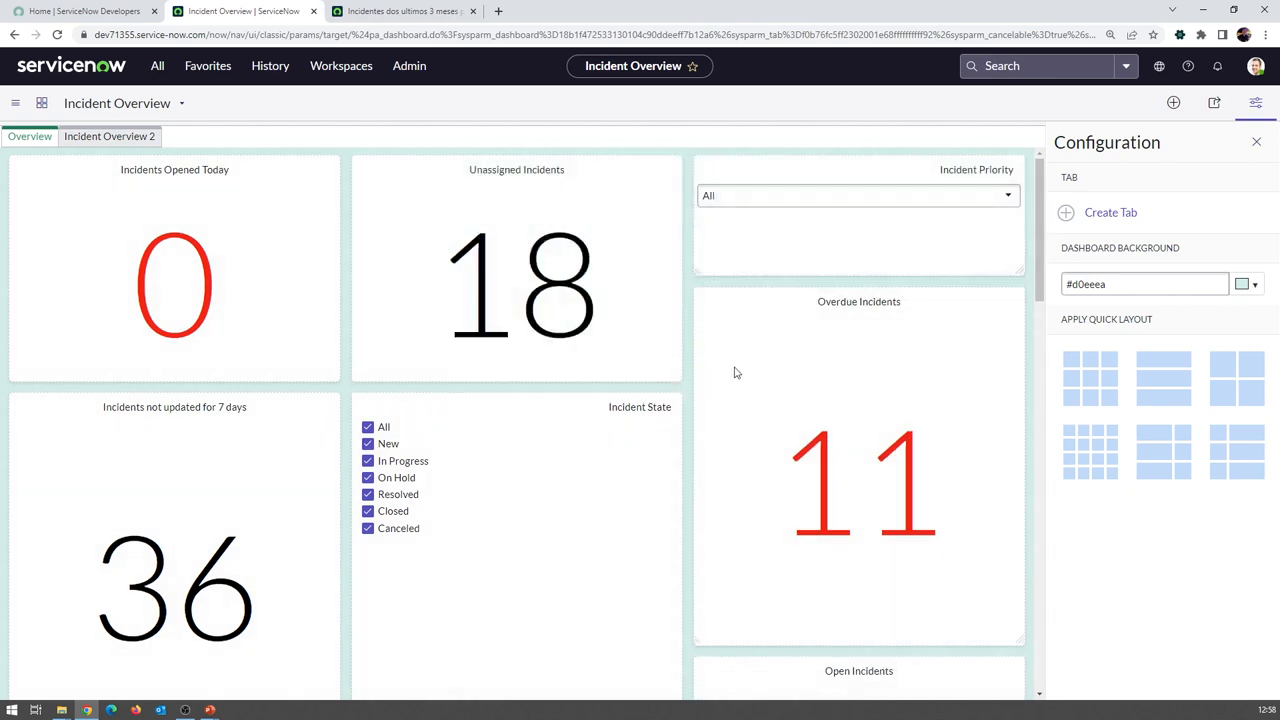
drag(523, 400, 770, 296)
drag(1016, 636, 1010, 460)
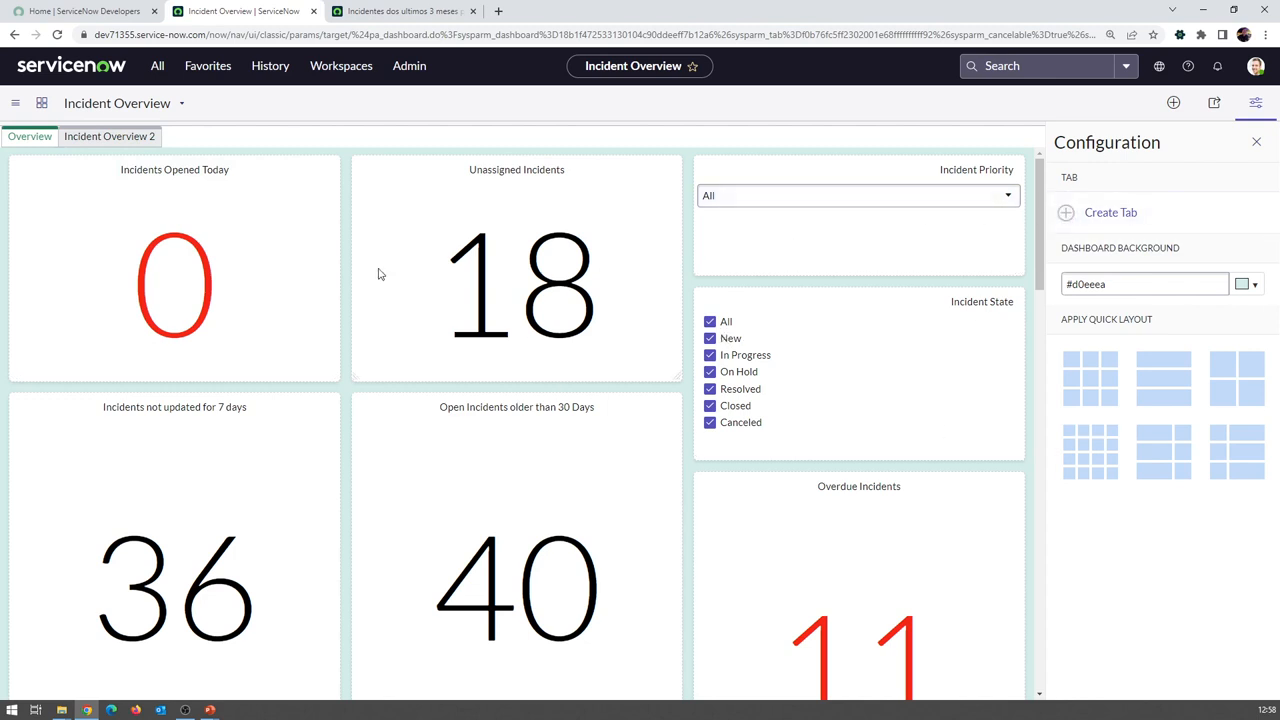
click(158, 66)
From the Dashboards list, create and submit a new dashboard named 'Visão de Incidentes'
click(100, 162)
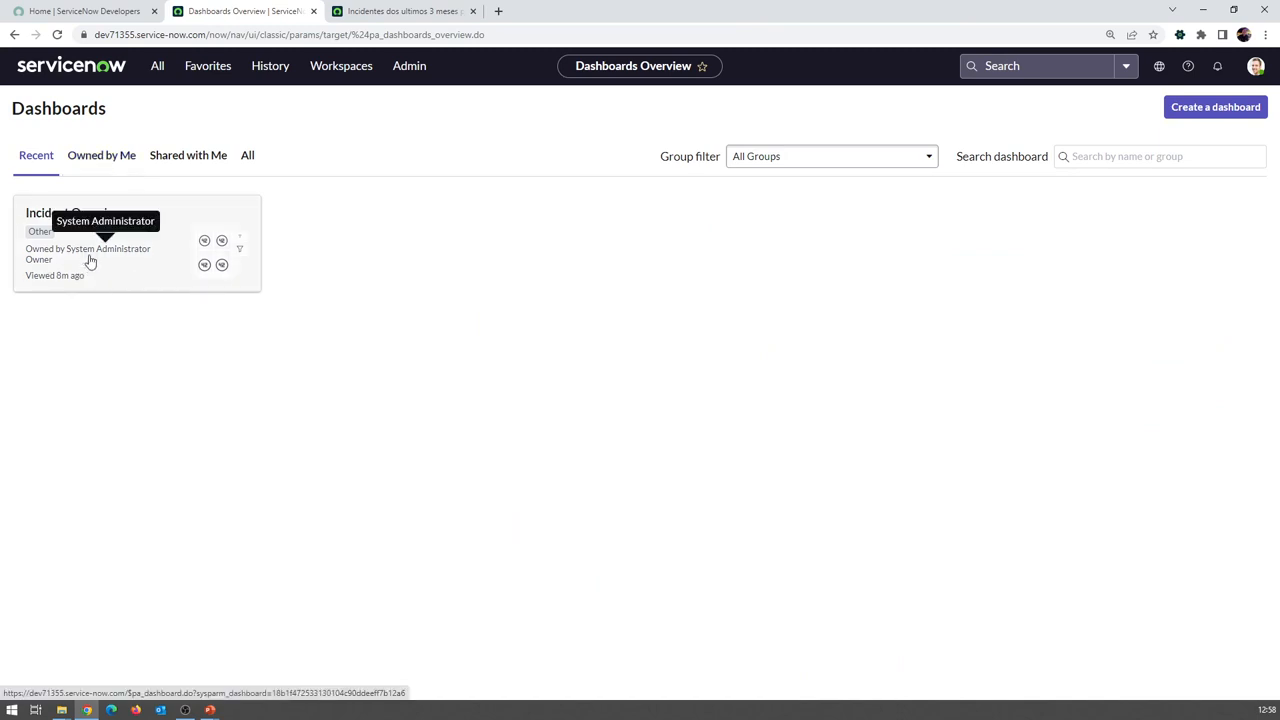
click(1203, 113)
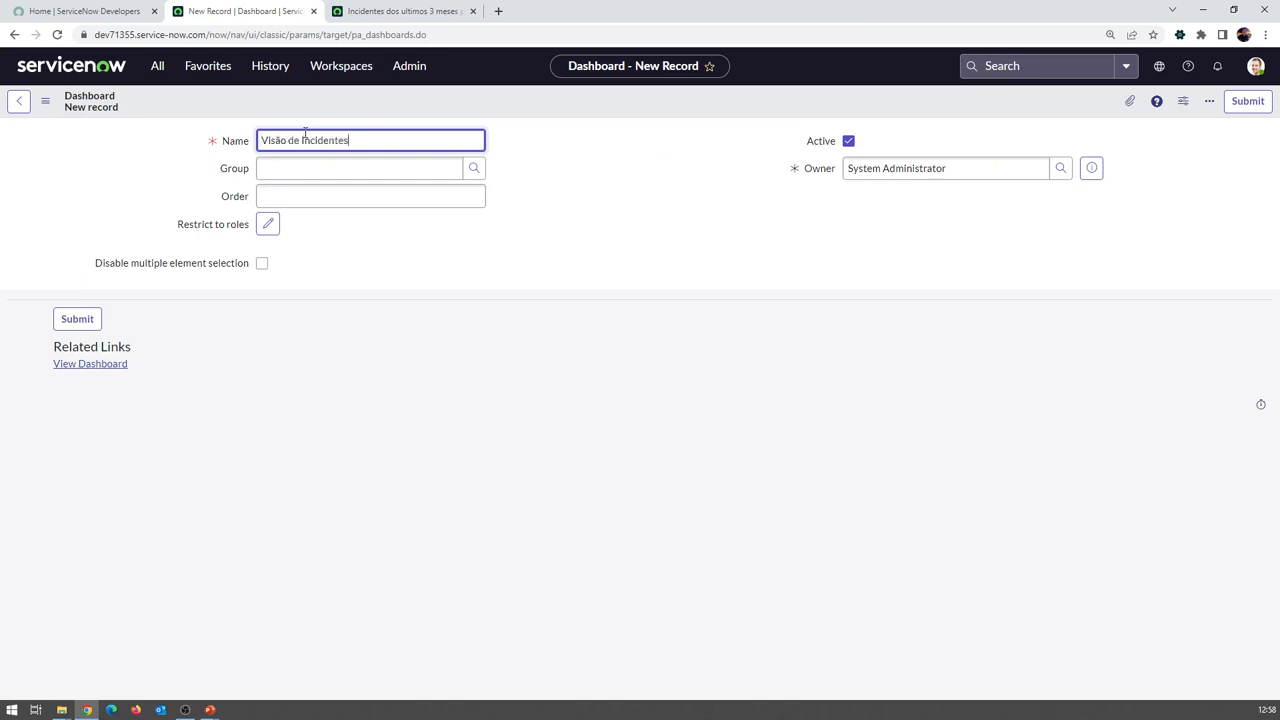
key(Tab)
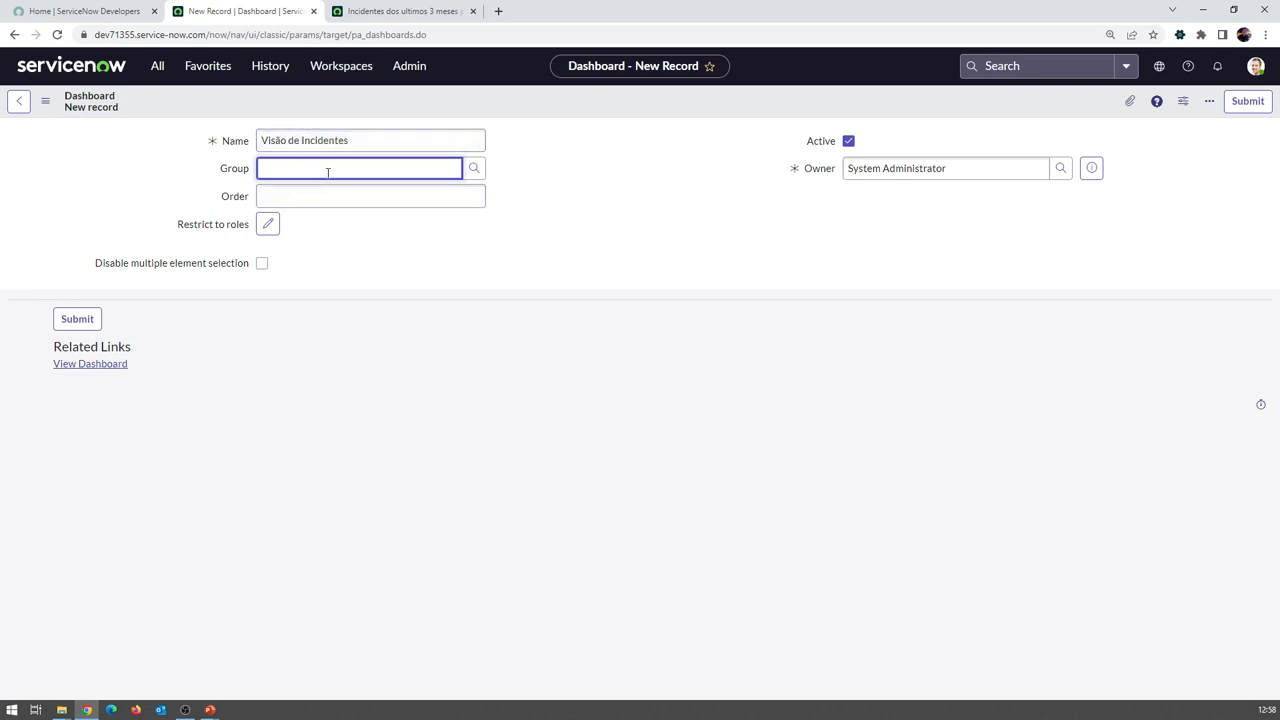
click(396, 200)
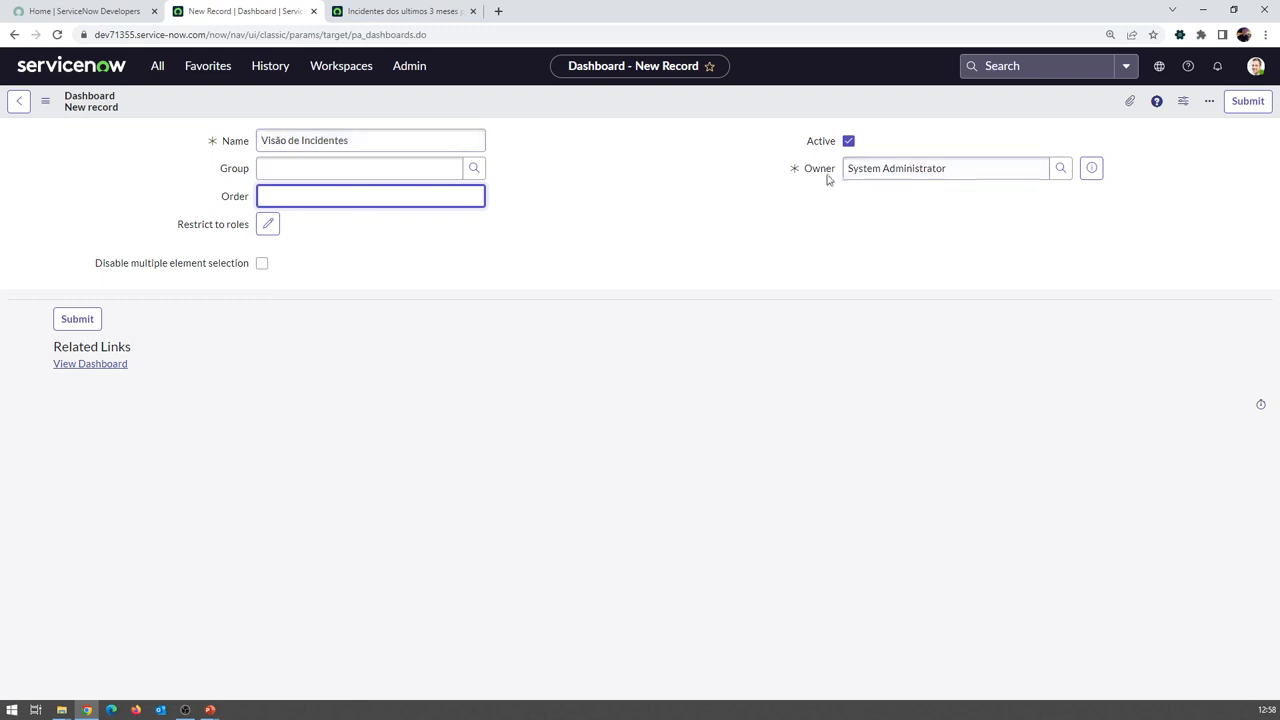
click(1251, 108)
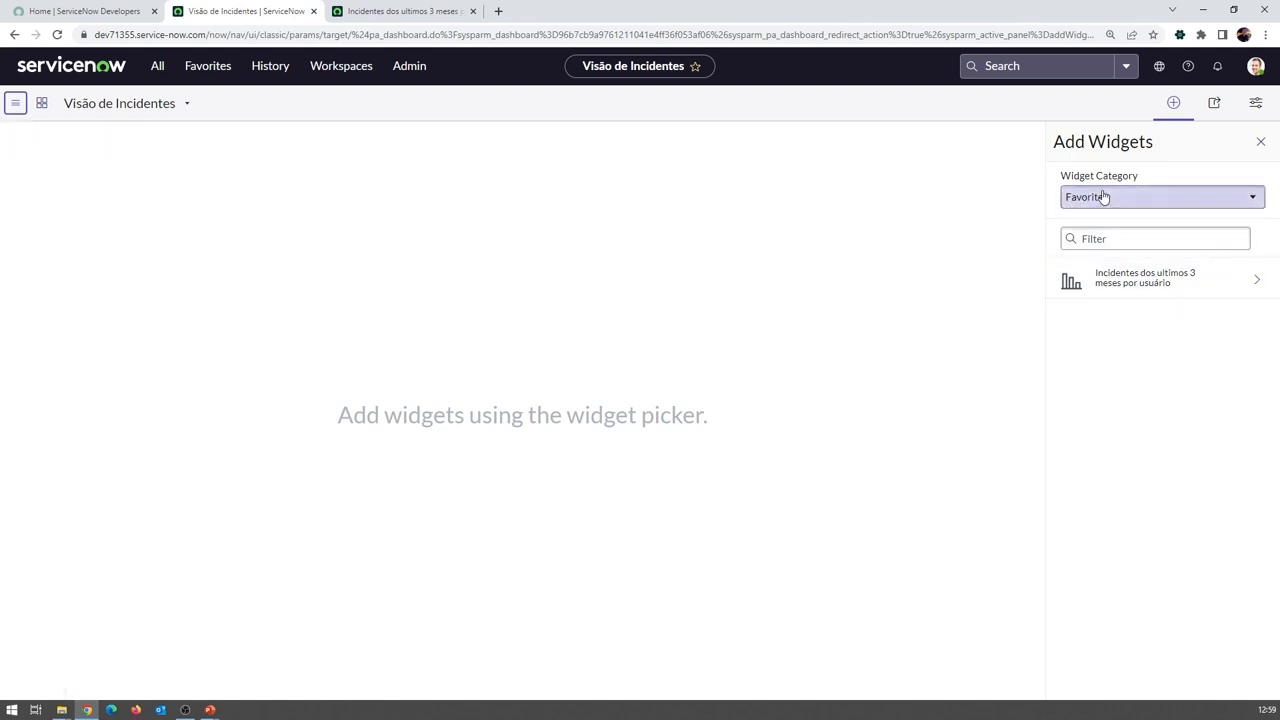
Add the 'Lista de Incidentes dos ultimos 3 meses' report widget, enlarged to show all rows
click(1102, 197)
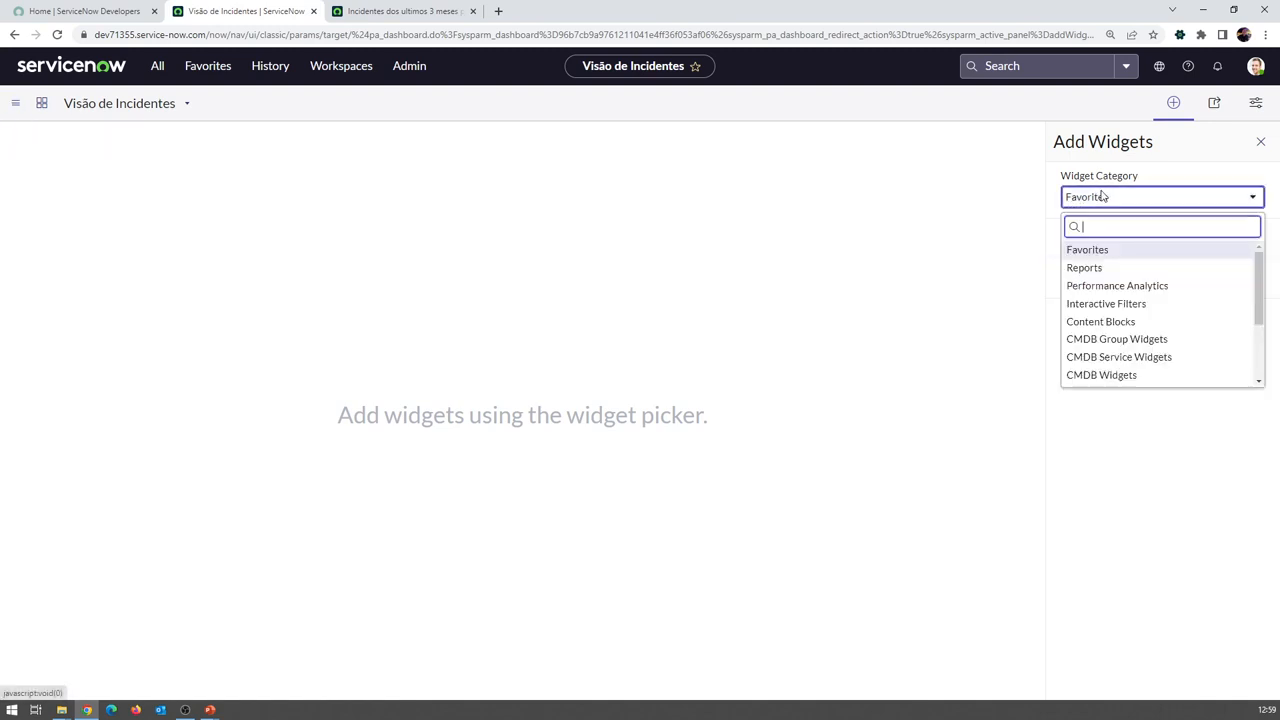
click(1086, 270)
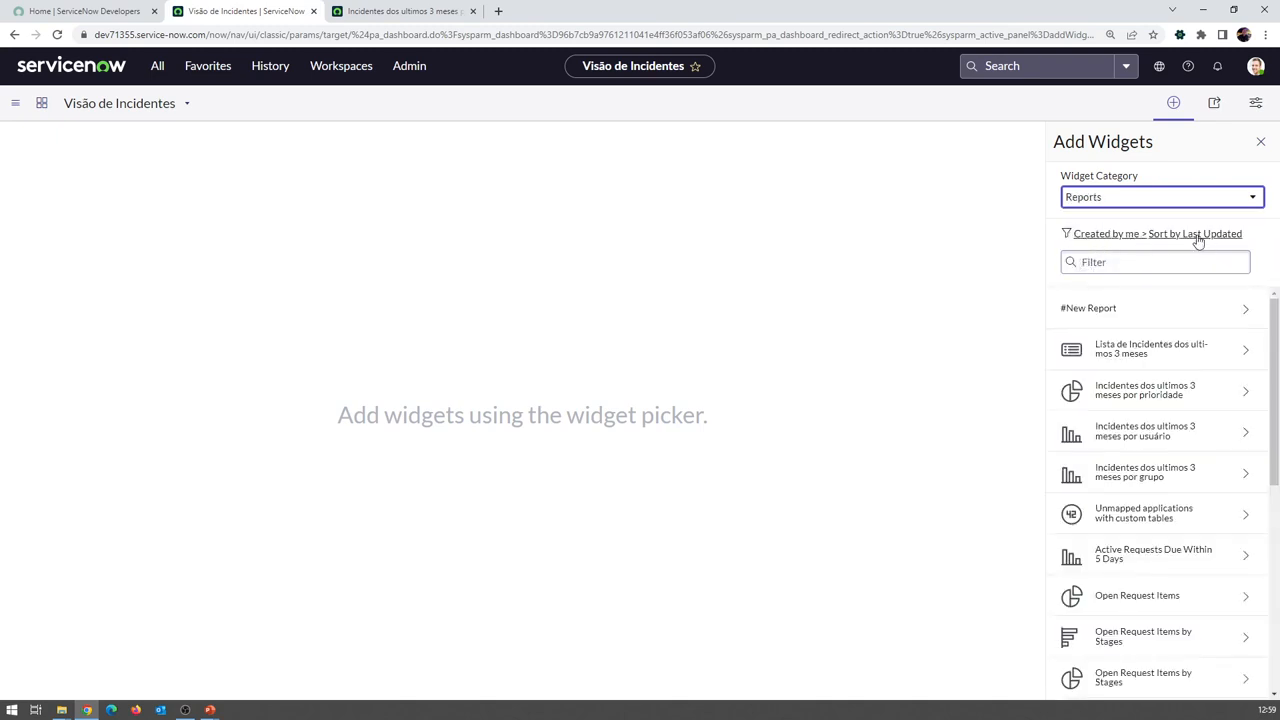
click(1134, 349)
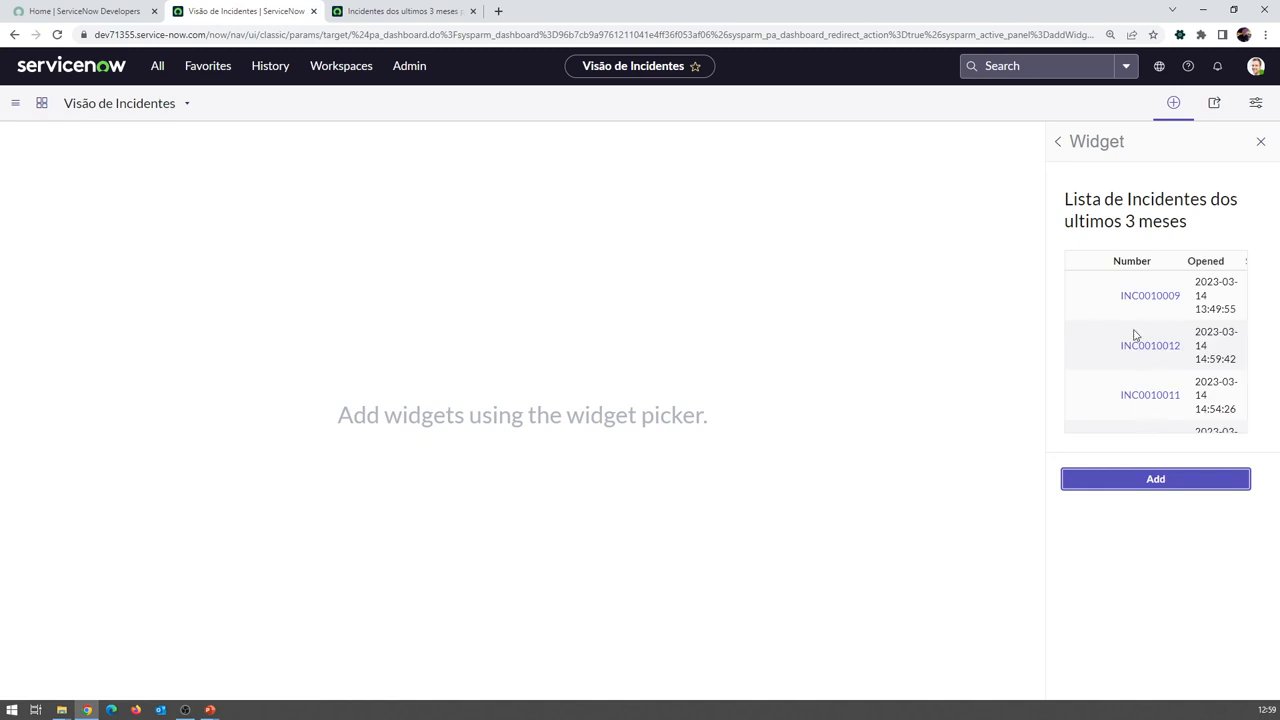
click(1168, 481)
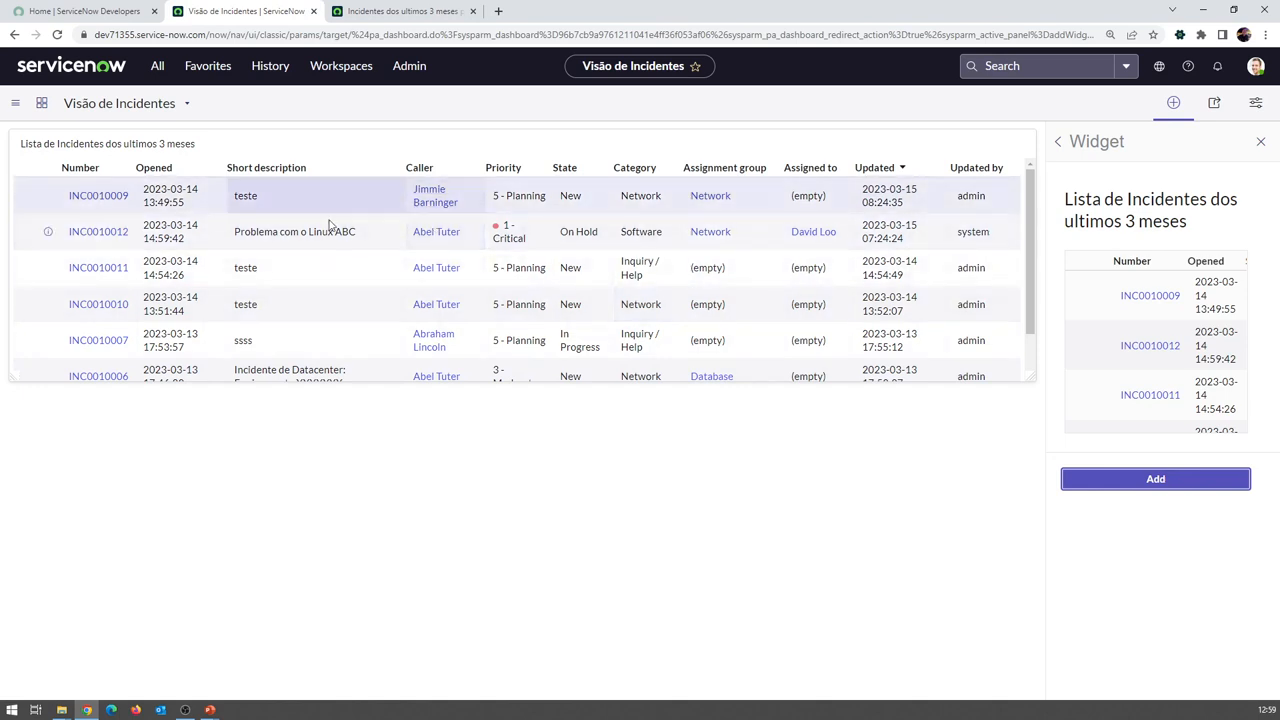
scroll(240, 251, down, 1)
scroll(240, 251, down, 1)
scroll(240, 251, up, 2)
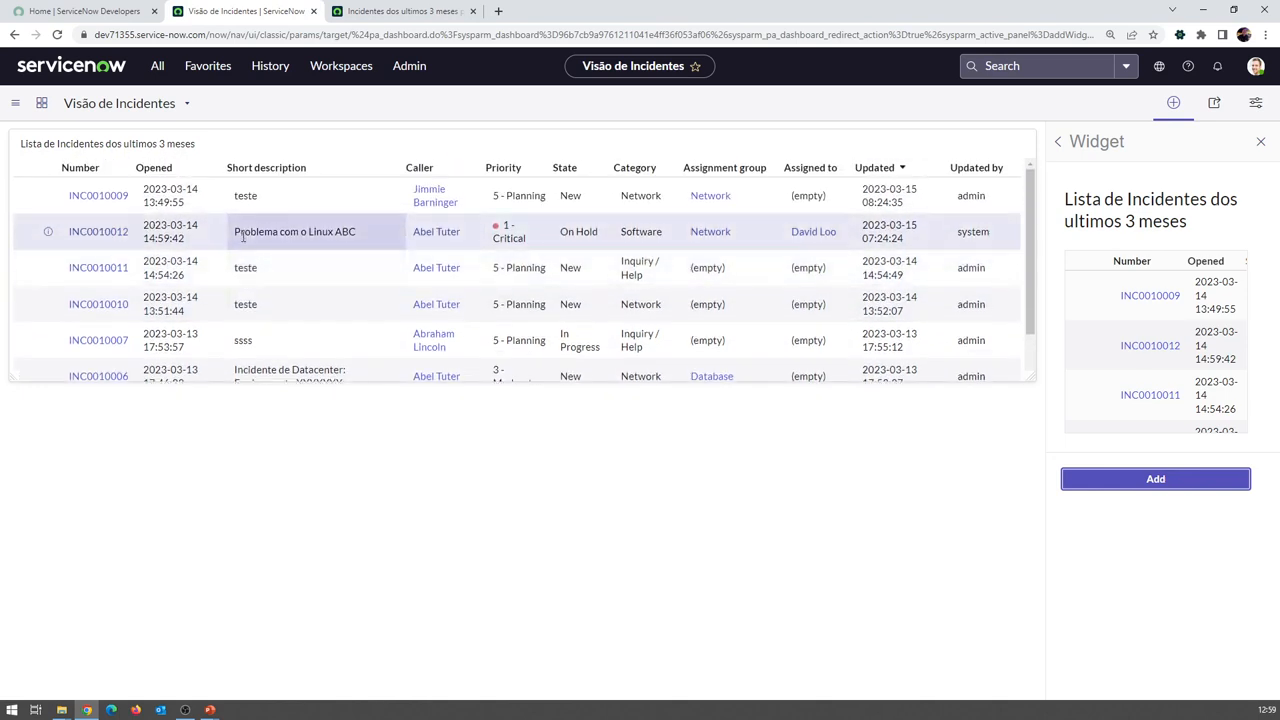
drag(1033, 379, 1031, 411)
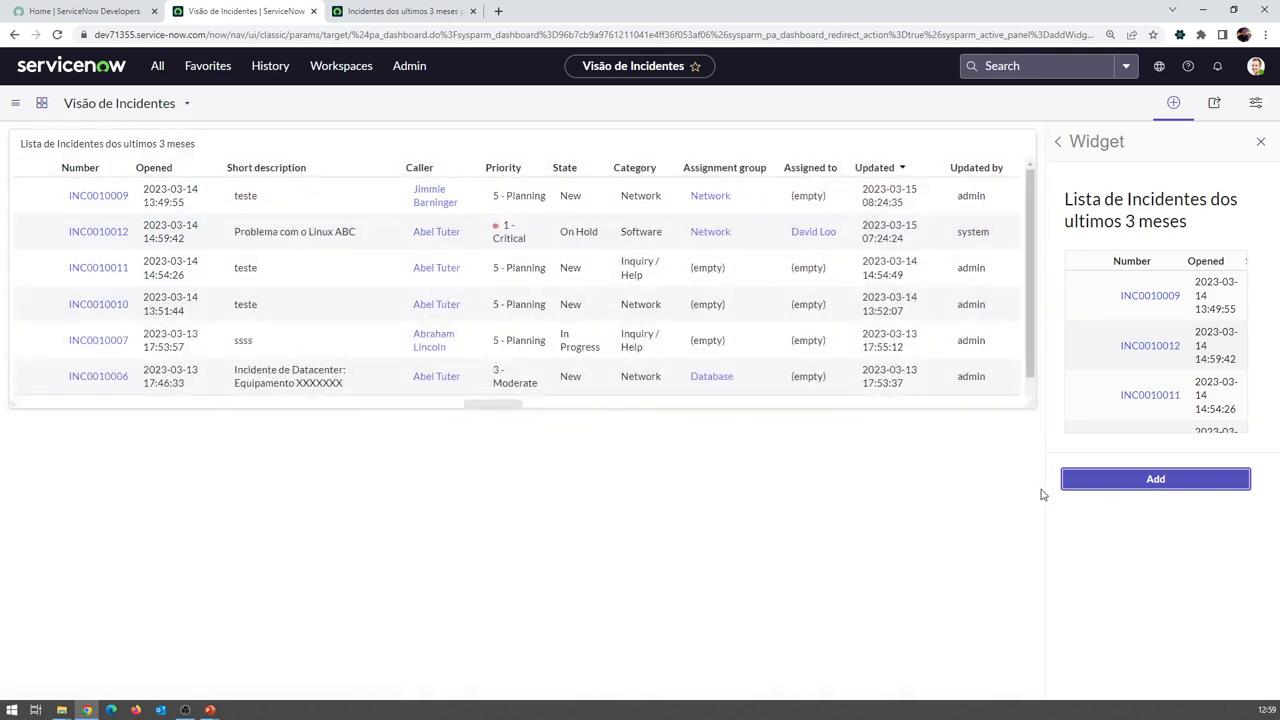
Add the priority pie chart and the per-user and per-group bar chart reports
click(1057, 146)
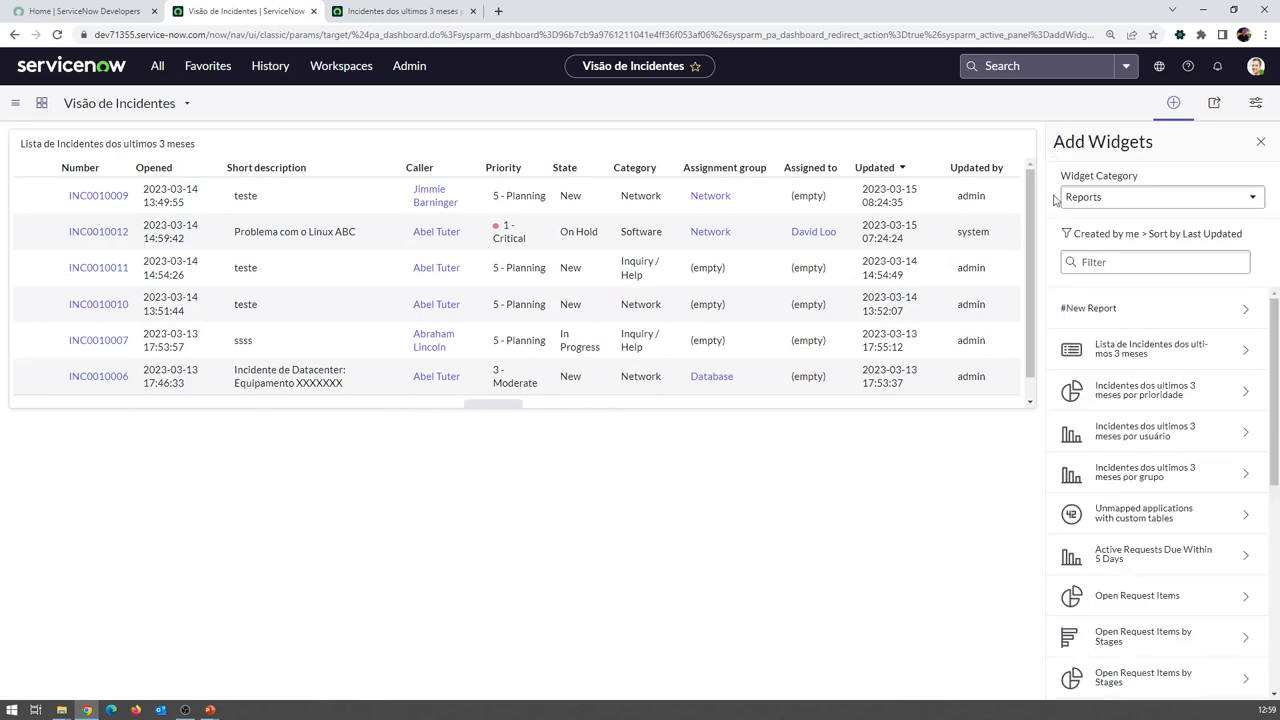
click(1127, 394)
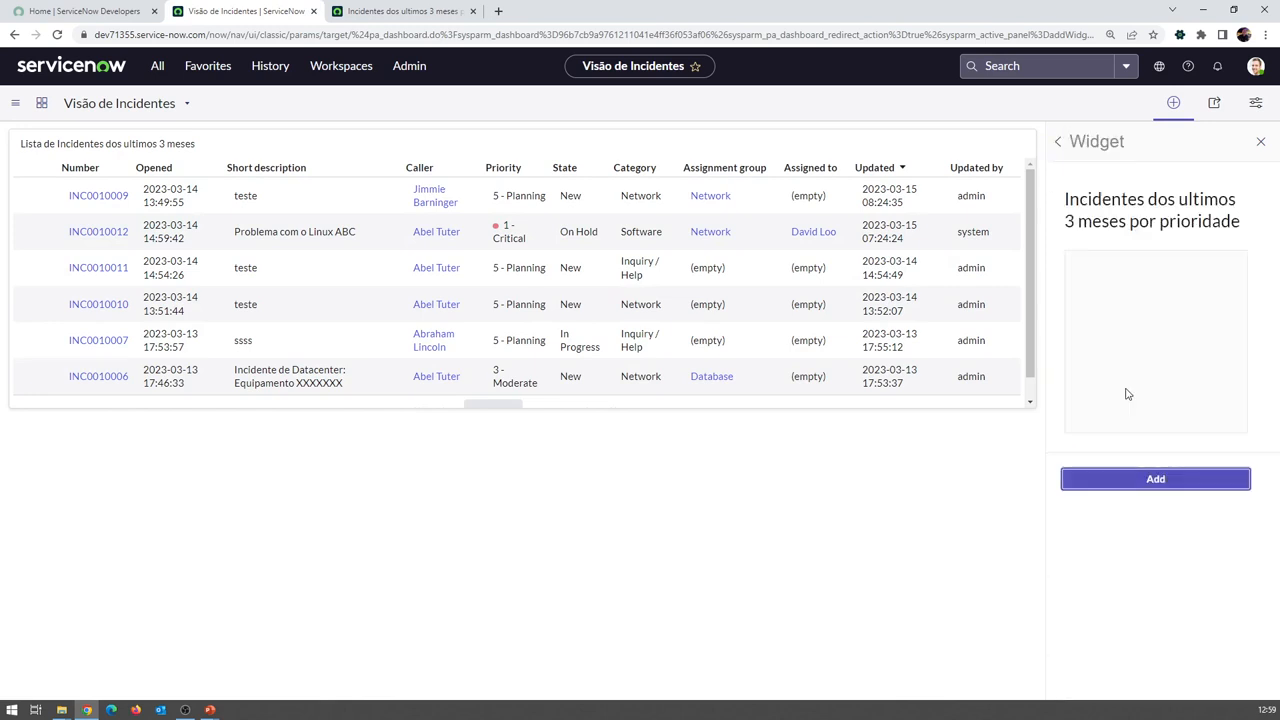
click(1144, 487)
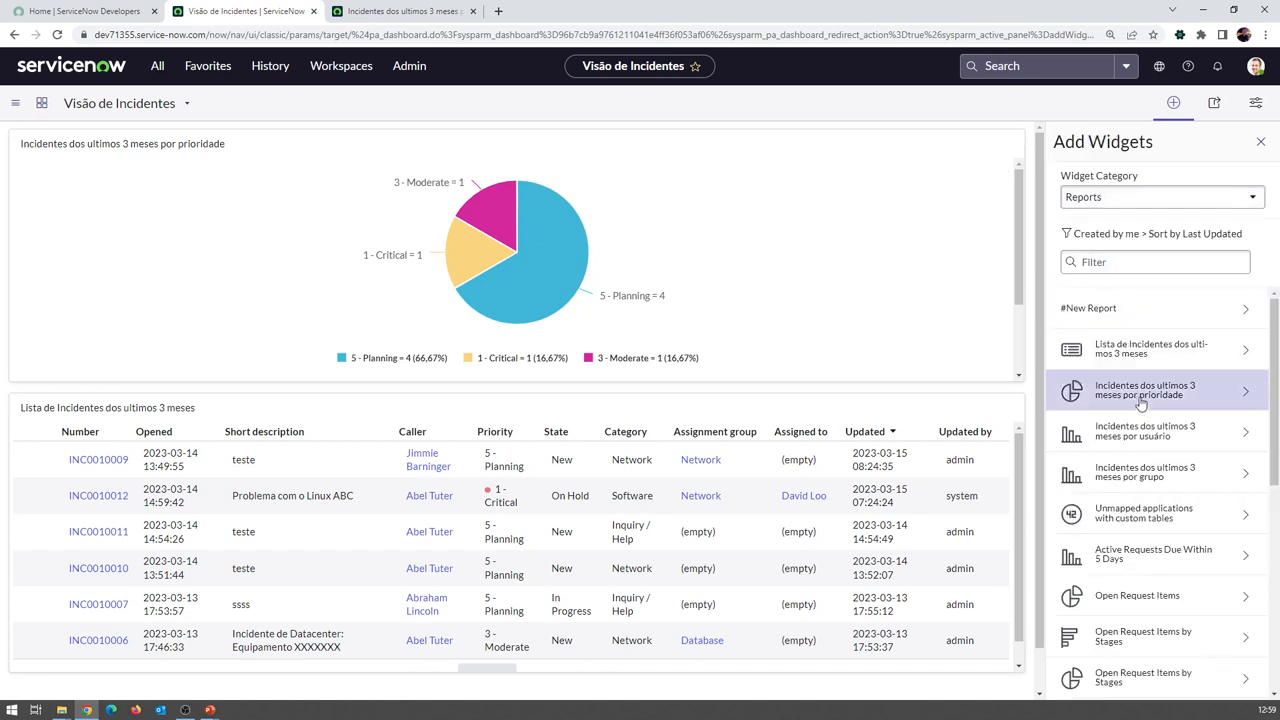
click(1158, 432)
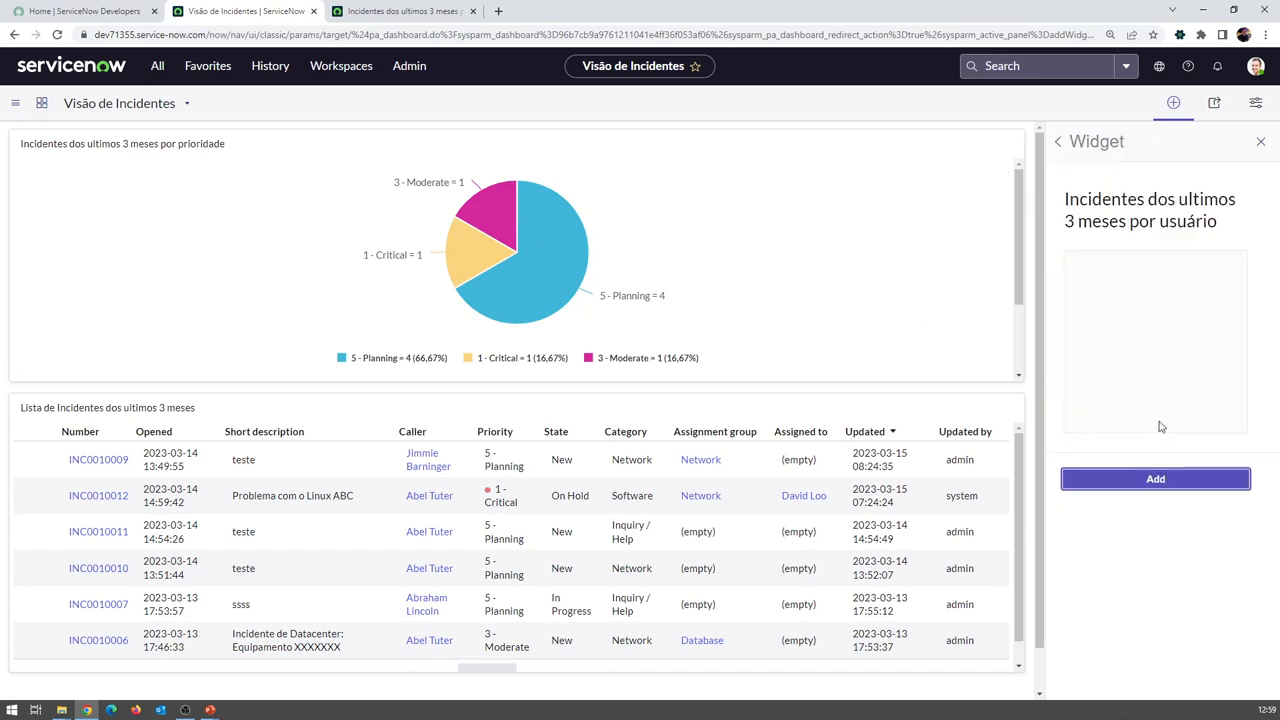
click(1058, 141)
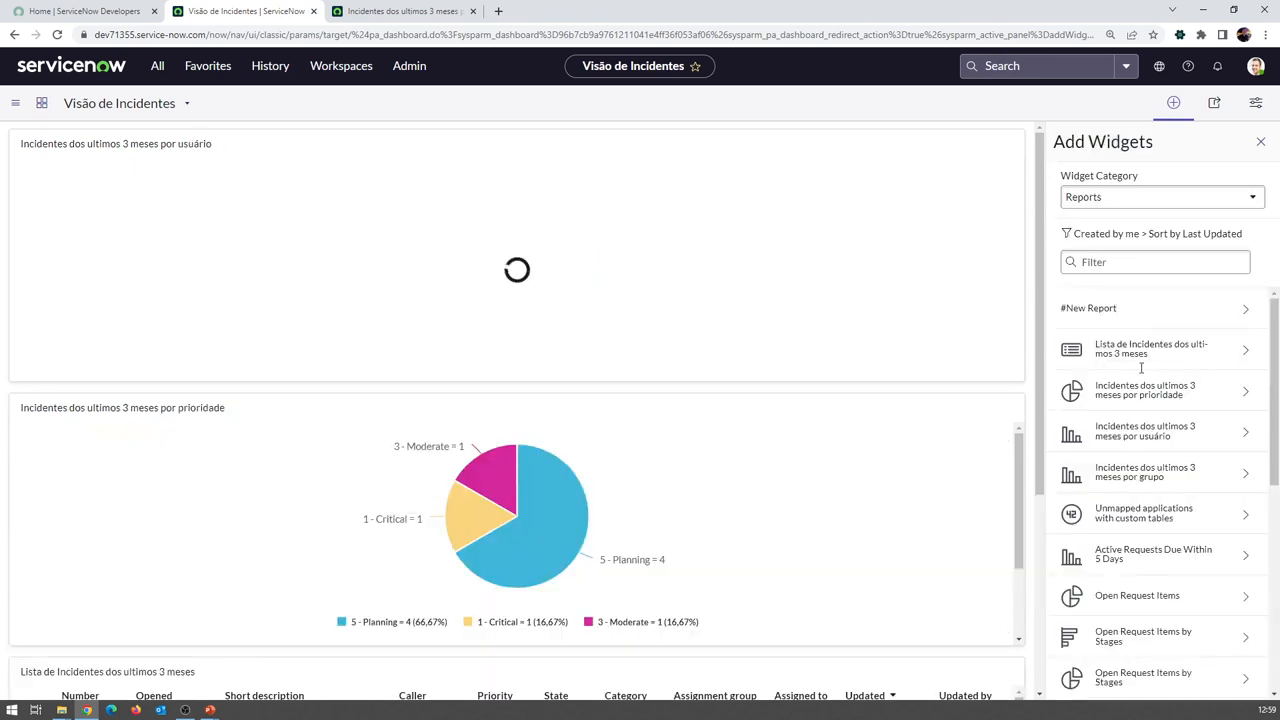
click(1168, 480)
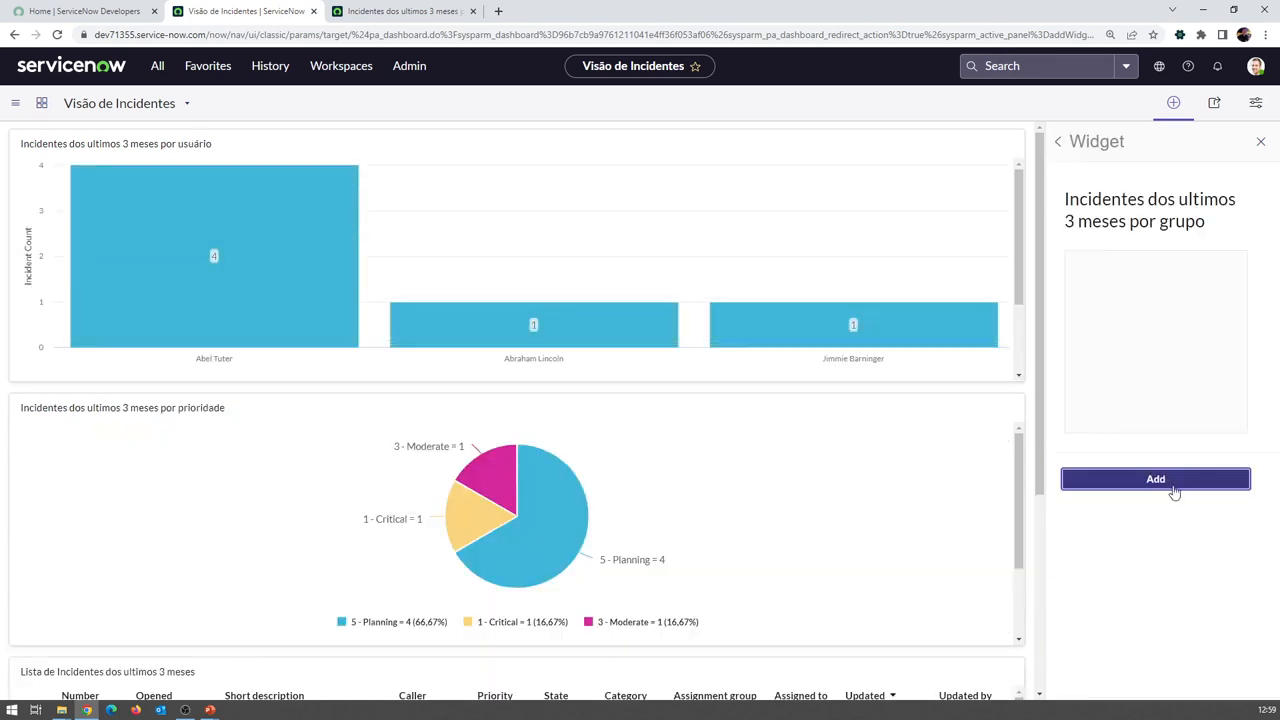
click(1174, 491)
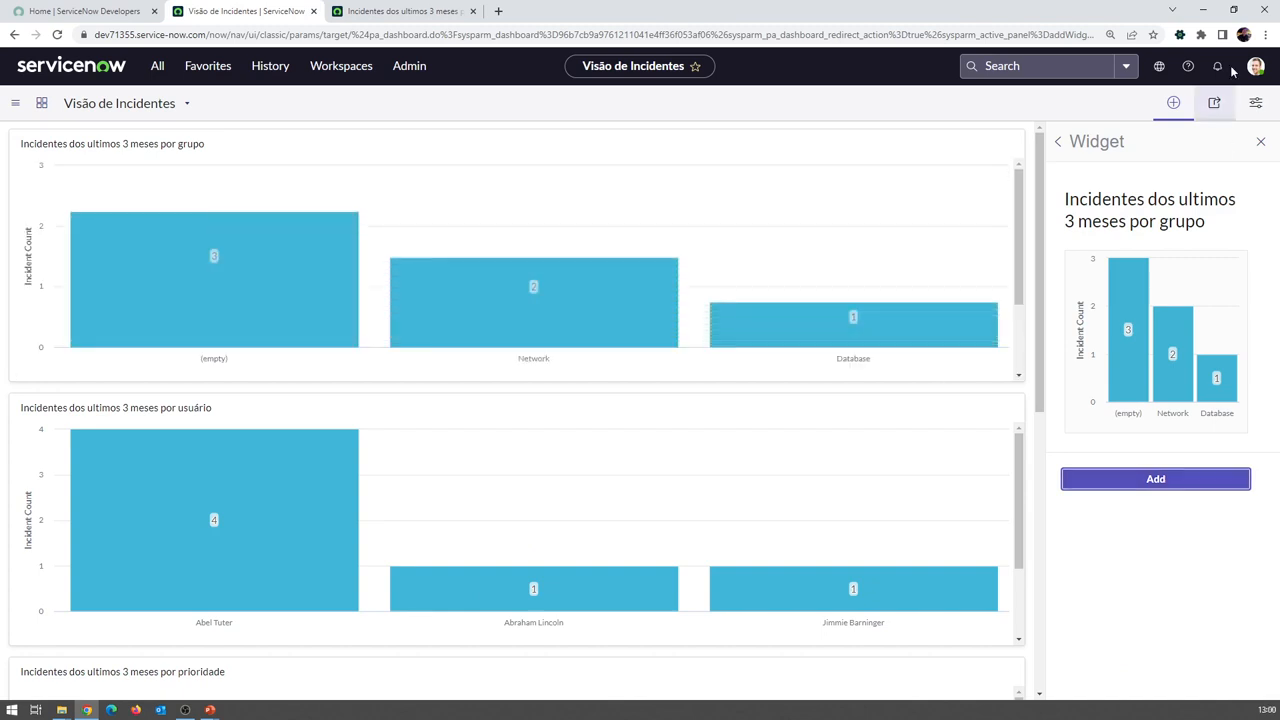
click(1253, 106)
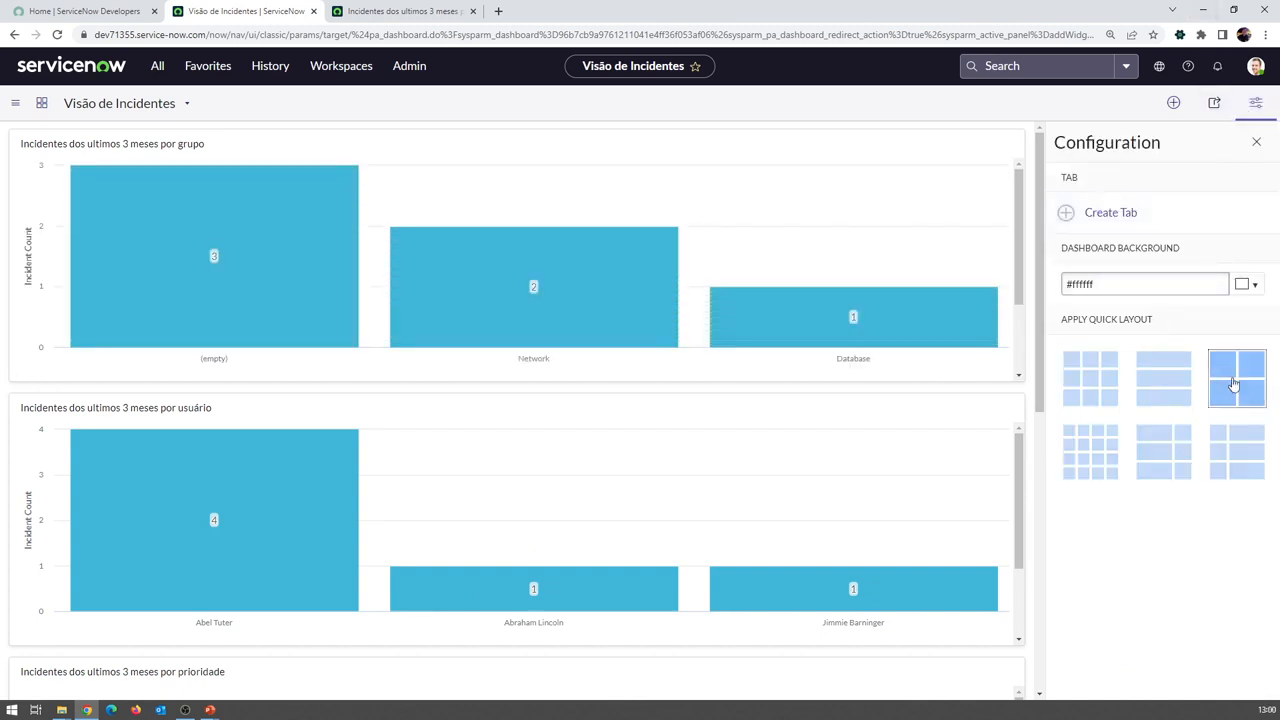
Try two- and three-column layouts, then settle on the four-column quick layout
click(1234, 372)
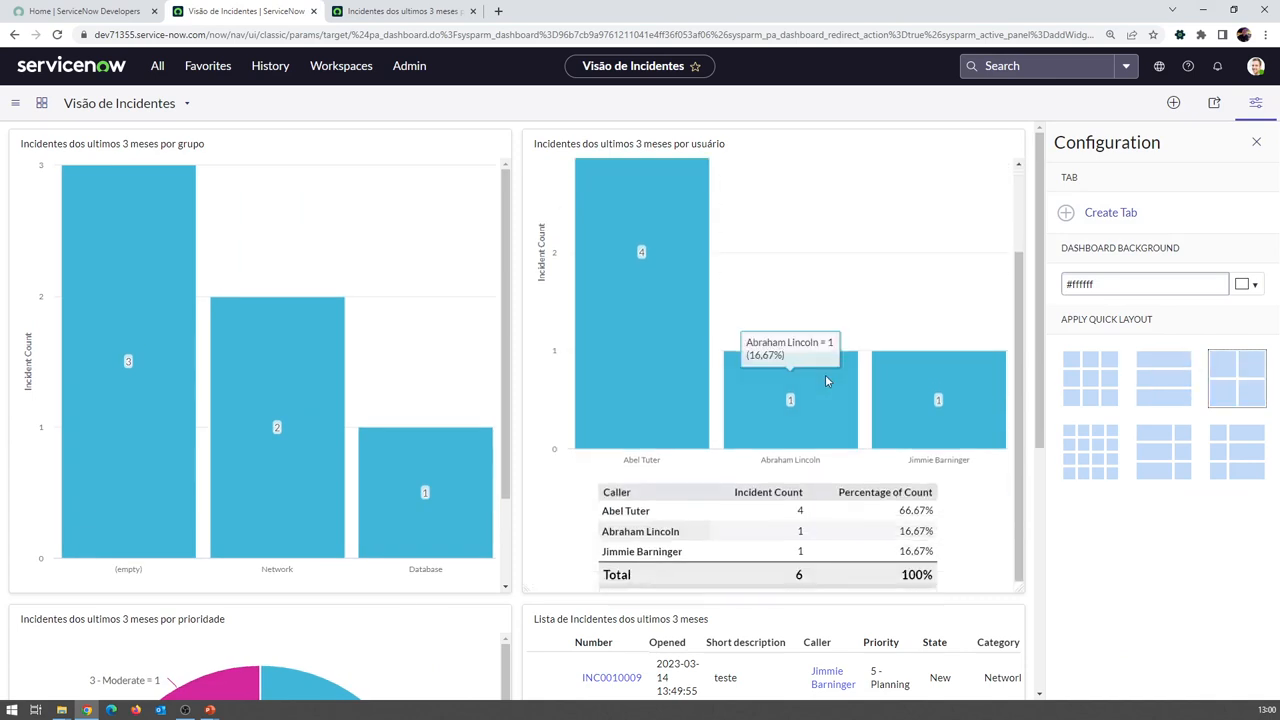
scroll(516, 436, down, 3)
scroll(516, 436, up, 3)
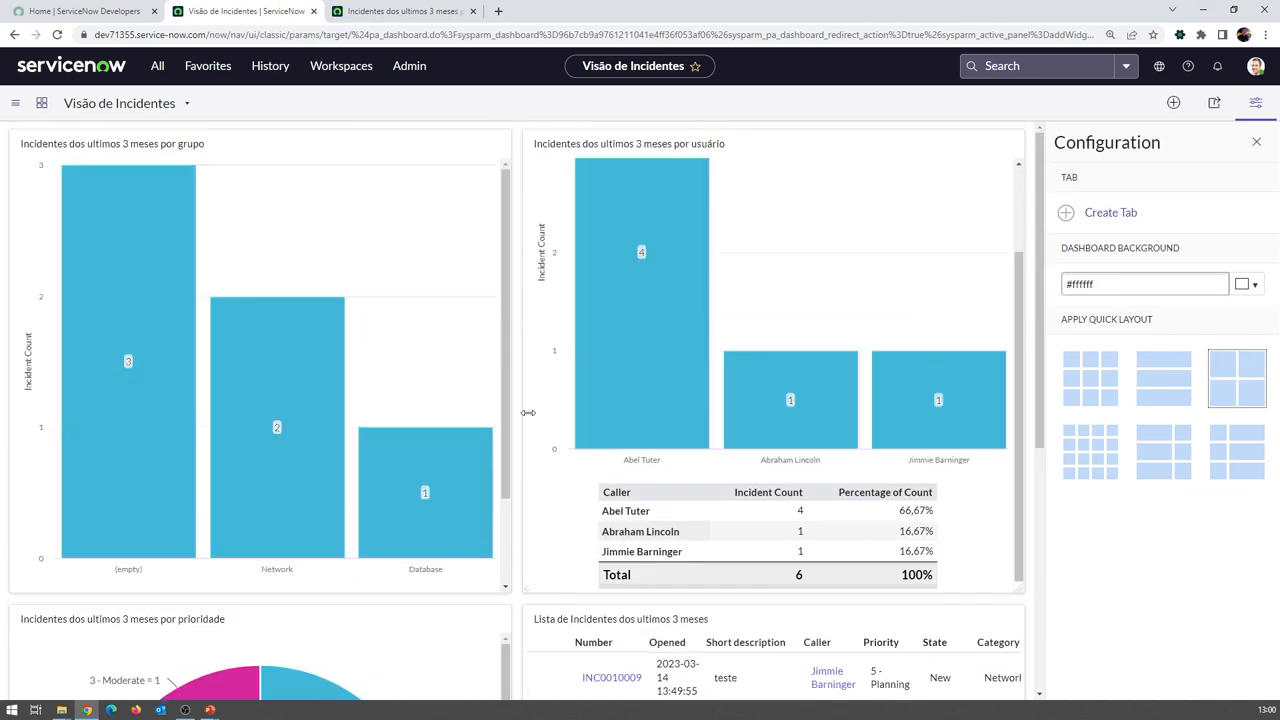
click(1146, 438)
click(1090, 380)
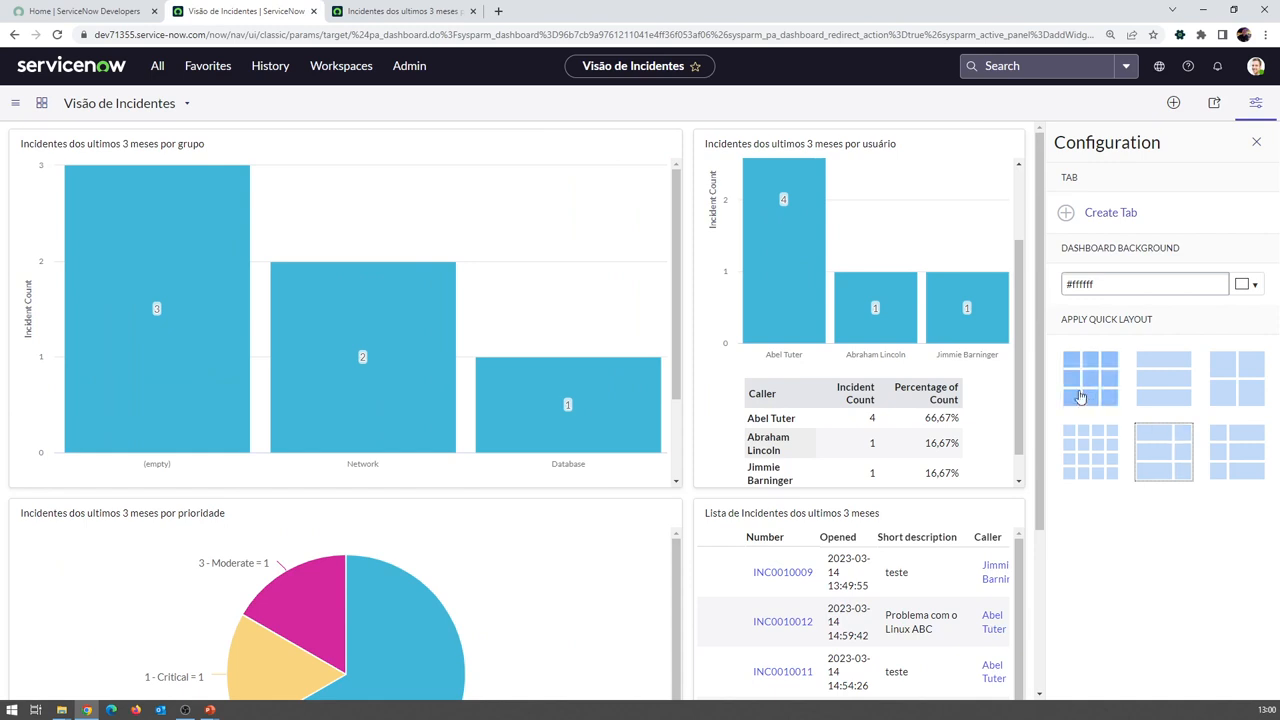
click(1090, 450)
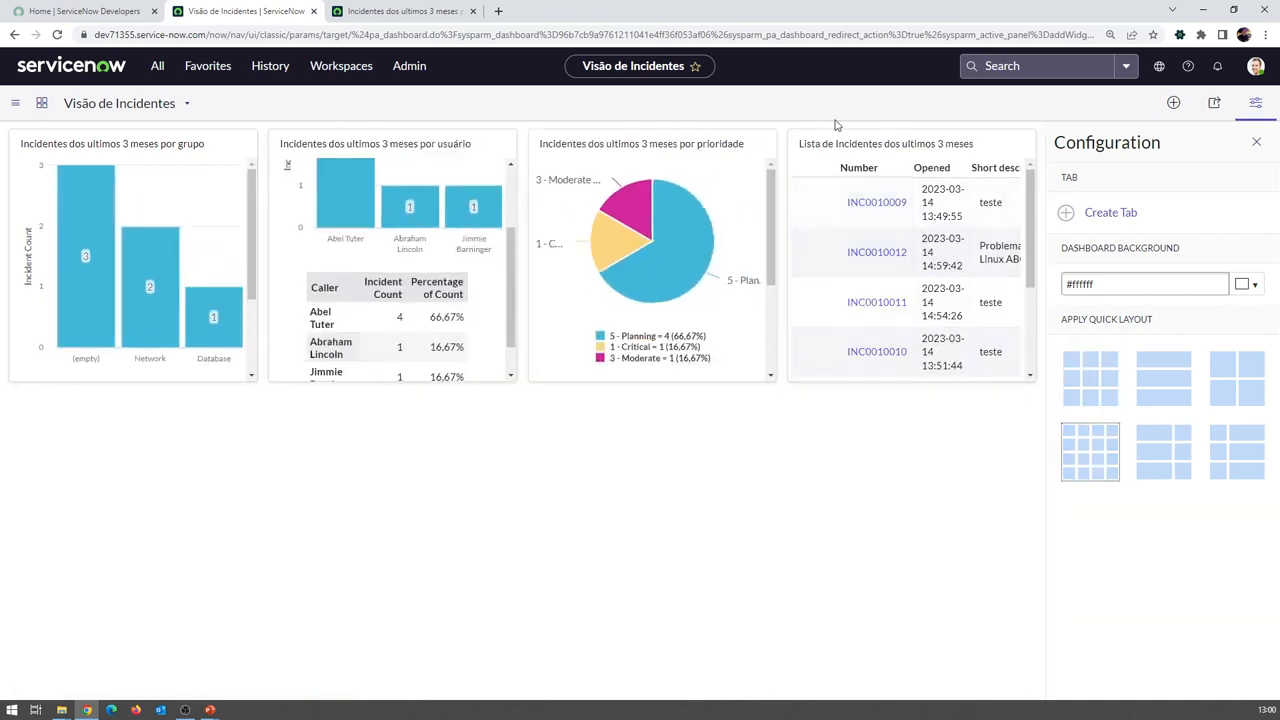
Move the incident list to the bottom at full width, shift the charts right, and widen the group chart
drag(834, 143, 79, 470)
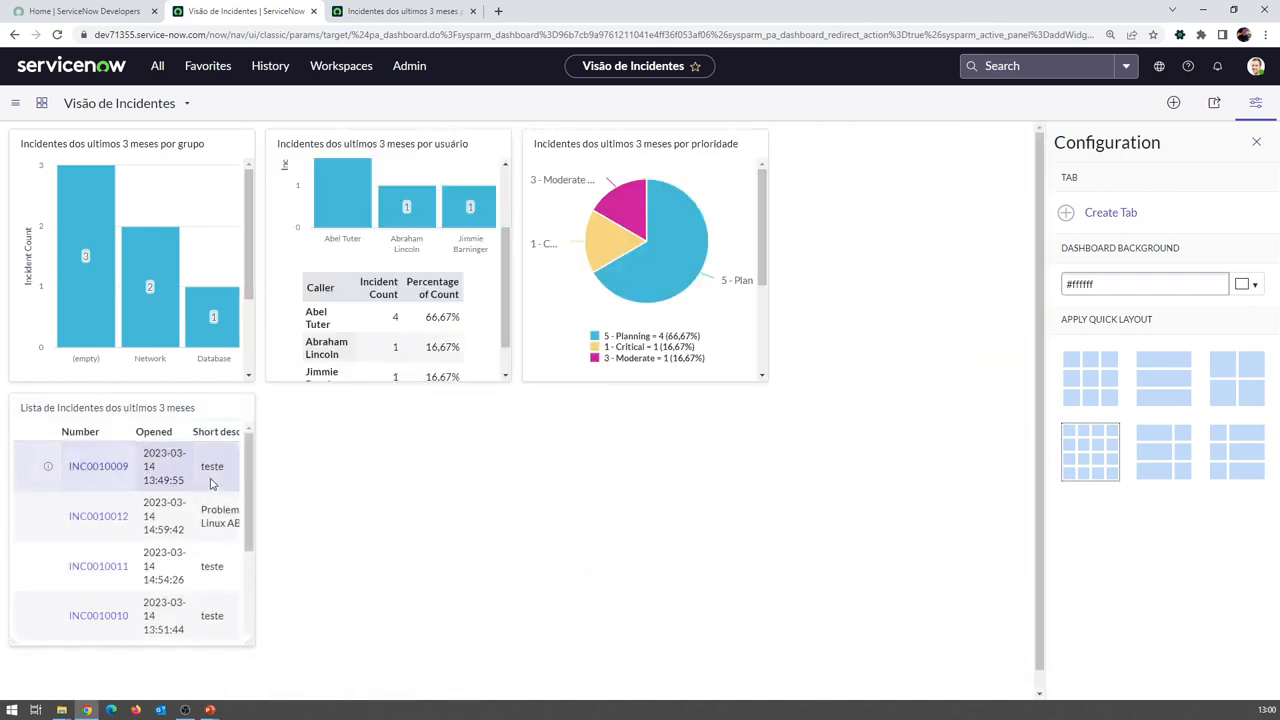
drag(248, 638, 1034, 607)
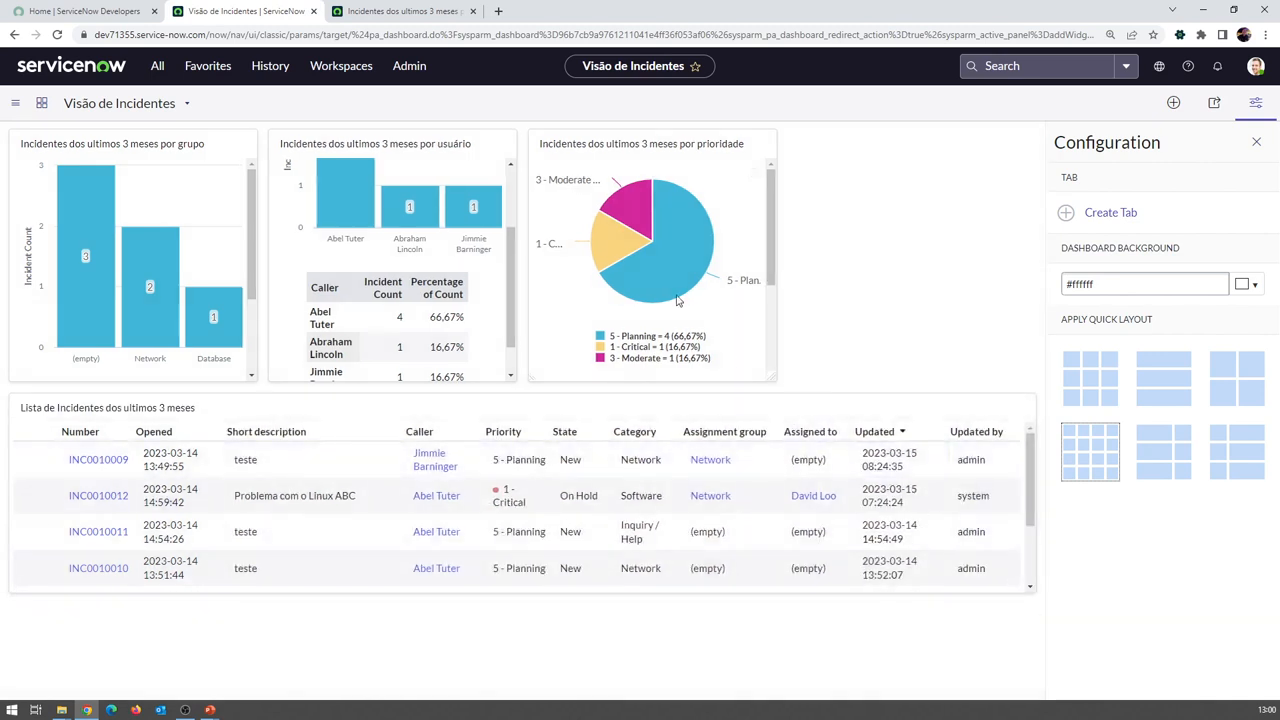
drag(686, 140, 946, 143)
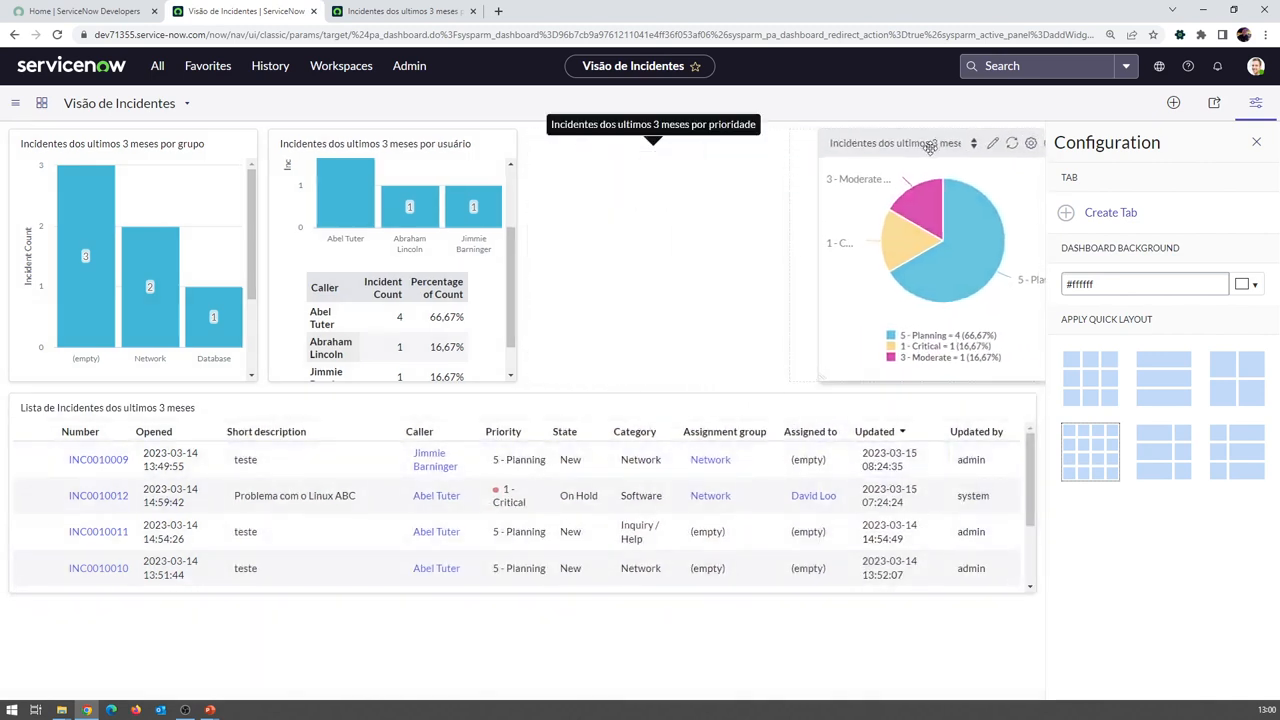
drag(378, 141, 553, 141)
drag(253, 376, 424, 382)
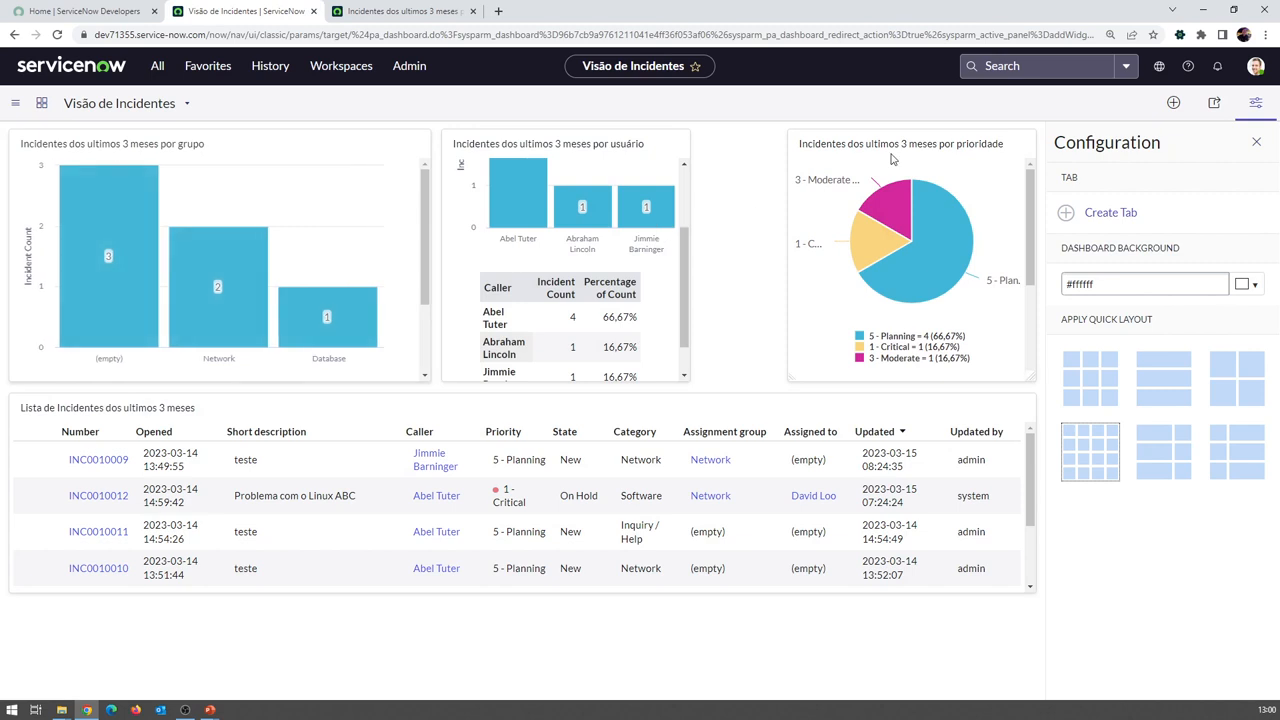
Place the user chart beside the priority pie, then move the pie to the top-left
drag(880, 143, 543, 158)
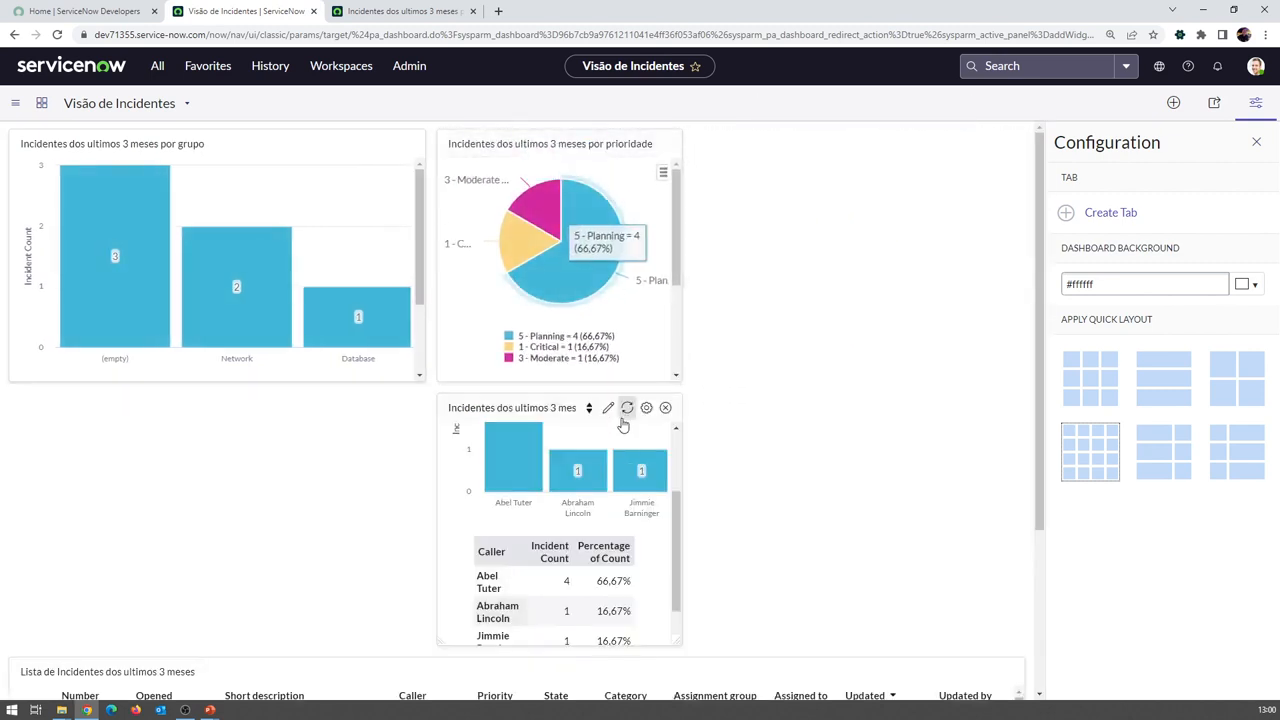
drag(549, 410, 831, 228)
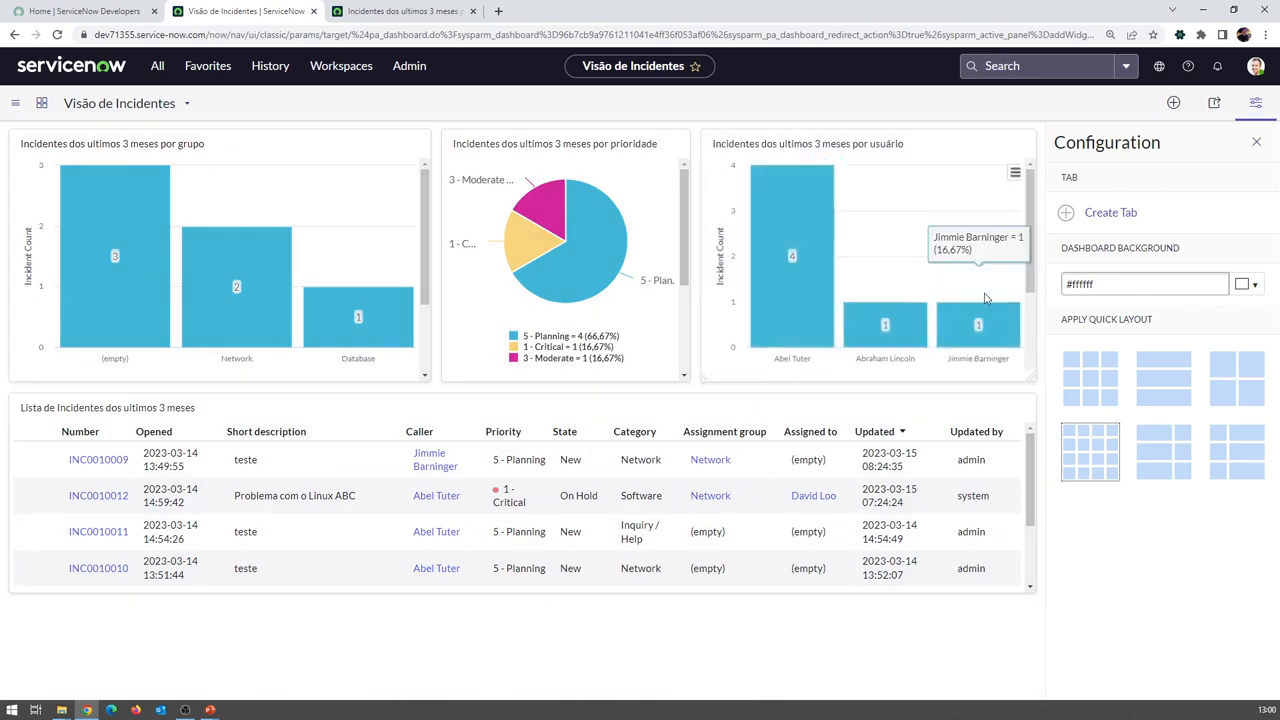
mouse_move(421, 379)
mouse_down()
mouse_move(395, 376)
mouse_move(424, 377)
mouse_up()
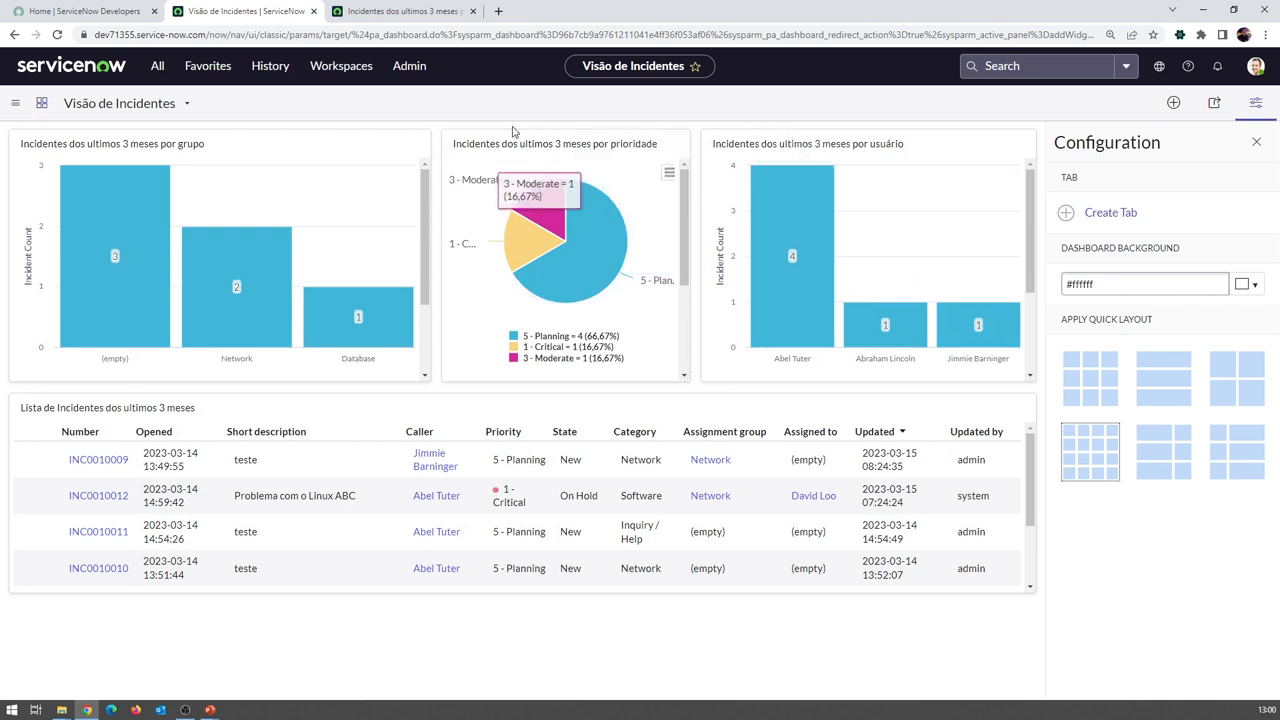
drag(470, 140, 64, 138)
Move the user bar chart up into the top row, shifted to the left
drag(825, 150, 624, 602)
scroll(590, 440, down, 4)
scroll(538, 262, up, 3)
drag(541, 148, 450, 594)
Stretch the priority pie chart to full width and resize the group chart to half width
mouse_move(333, 410)
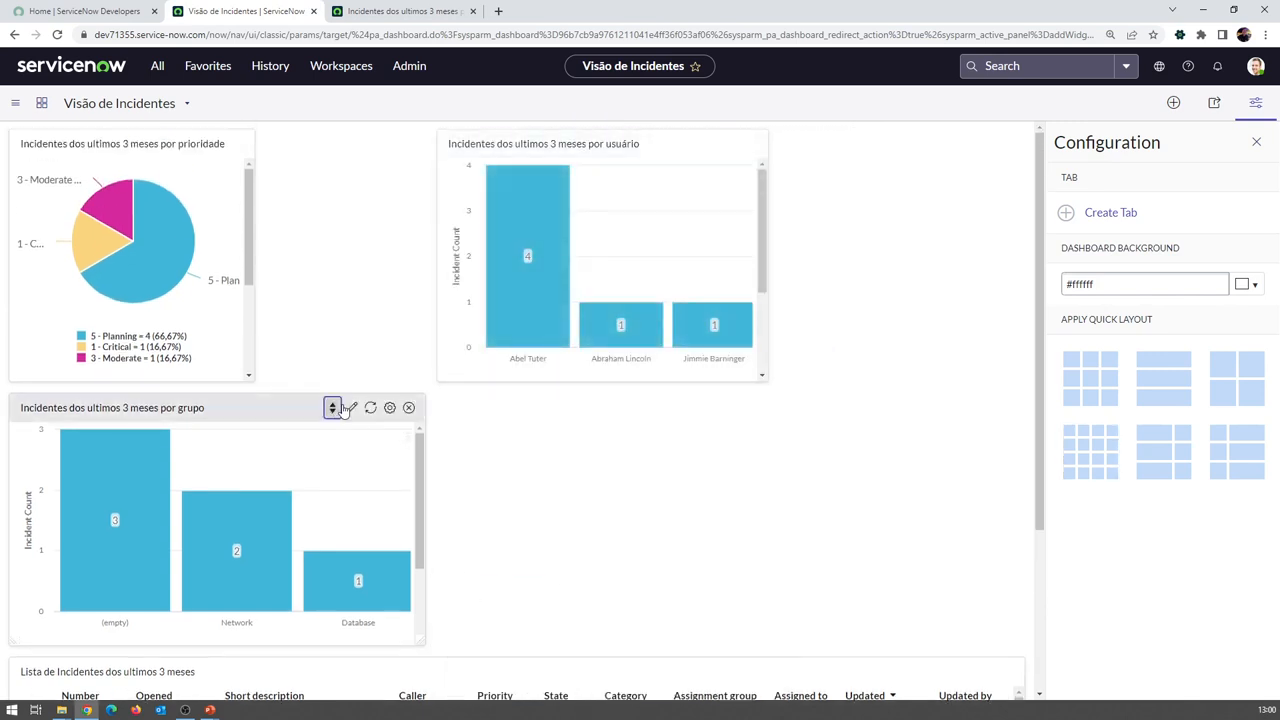
drag(422, 641, 255, 620)
drag(254, 380, 1023, 406)
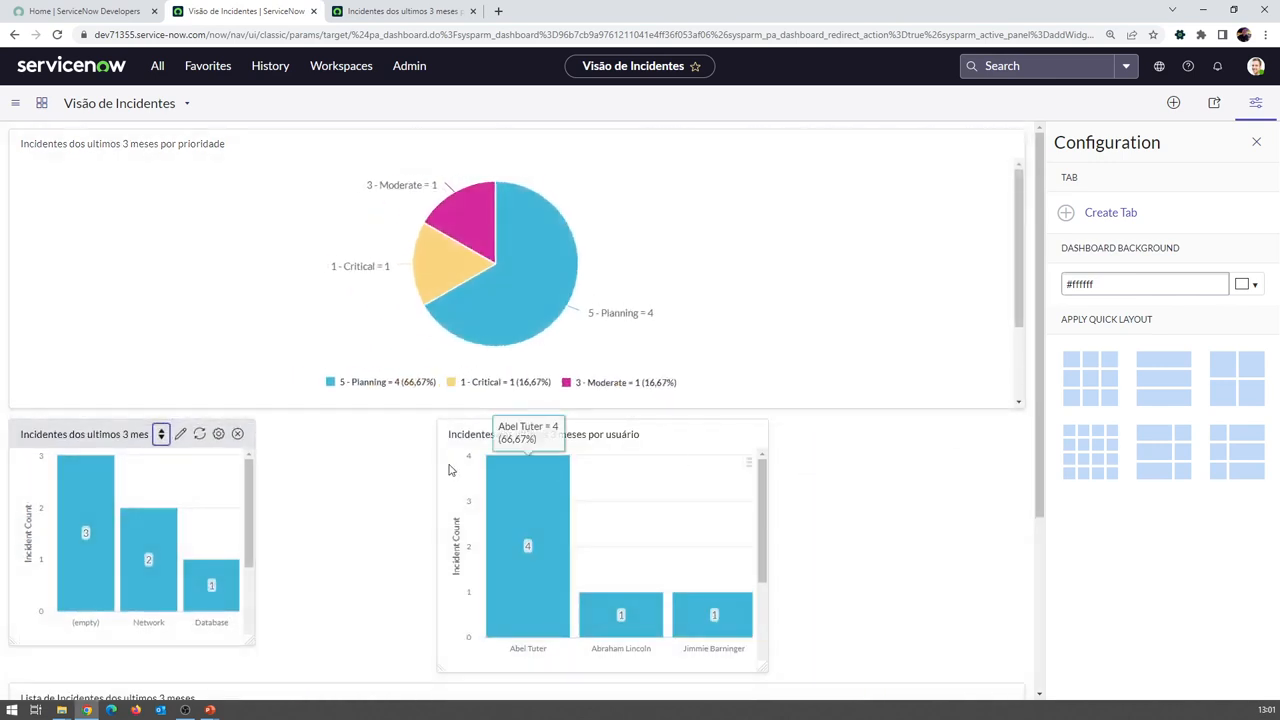
drag(254, 641, 630, 627)
Widen the user chart to fill the right half and make the priority pie shorter
scroll(588, 614, down, 2)
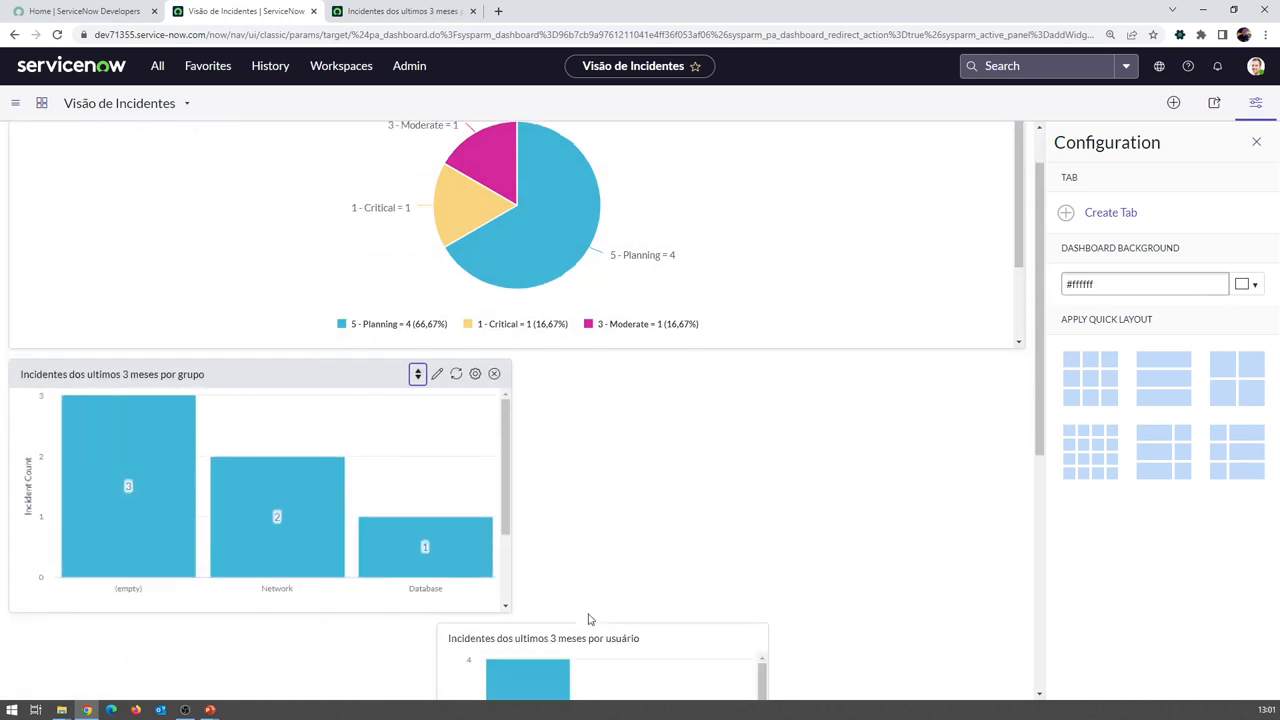
drag(591, 571, 690, 330)
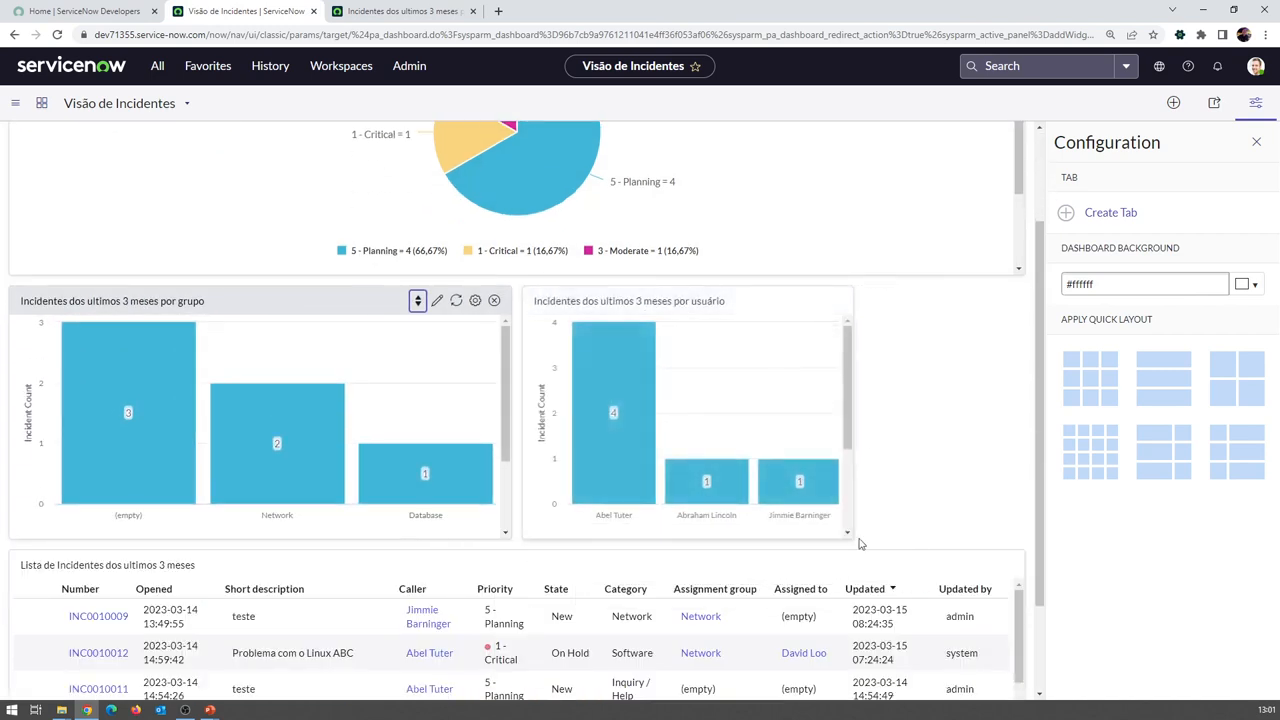
drag(849, 534, 1006, 540)
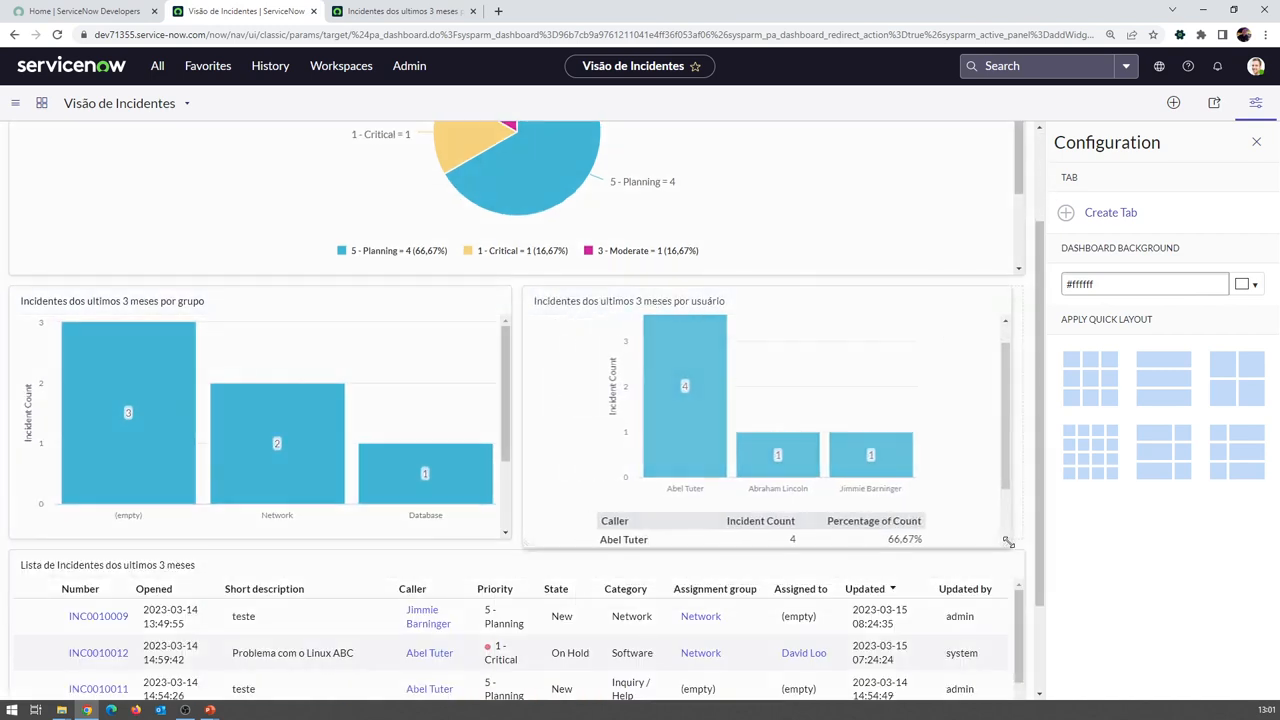
scroll(1010, 366, up, 2)
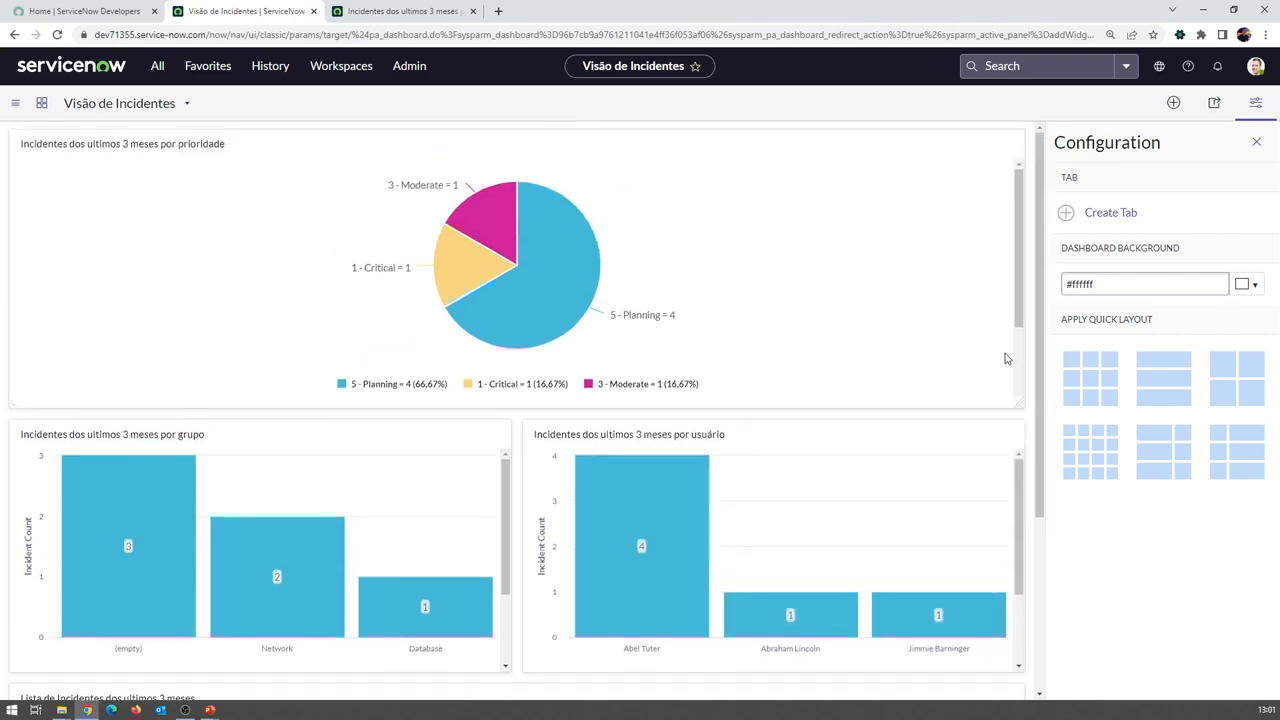
scroll(1037, 437, down, 4)
scroll(1038, 437, up, 4)
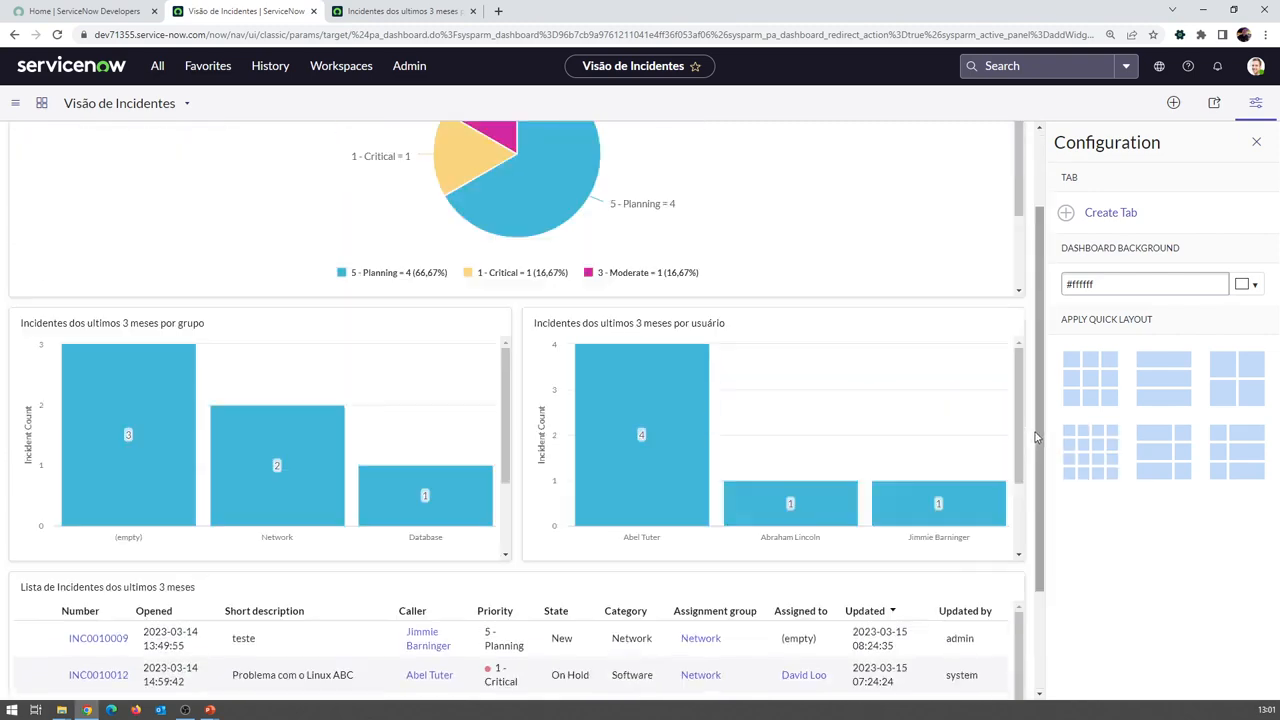
scroll(1038, 437, down, 2)
scroll(1030, 414, up, 2)
drag(1020, 402, 1020, 350)
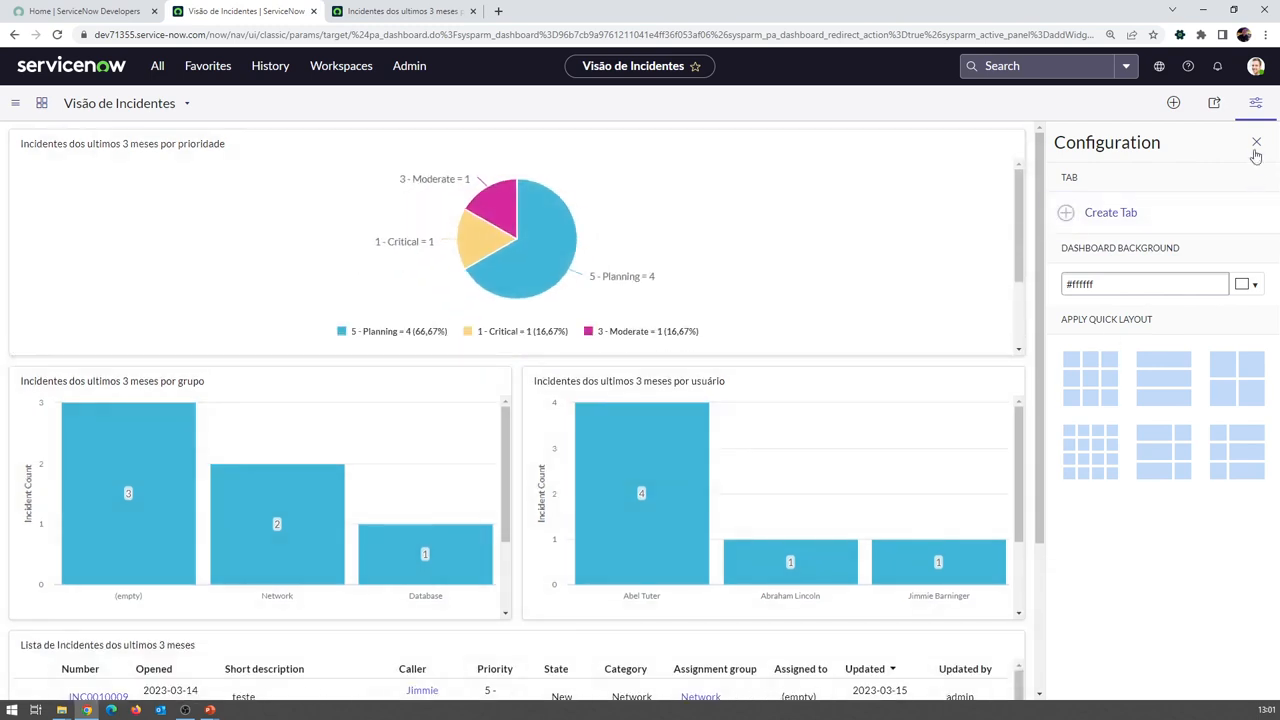
Browse the widget and sharing panels, then return to the dashboard Configuration settings
click(1168, 105)
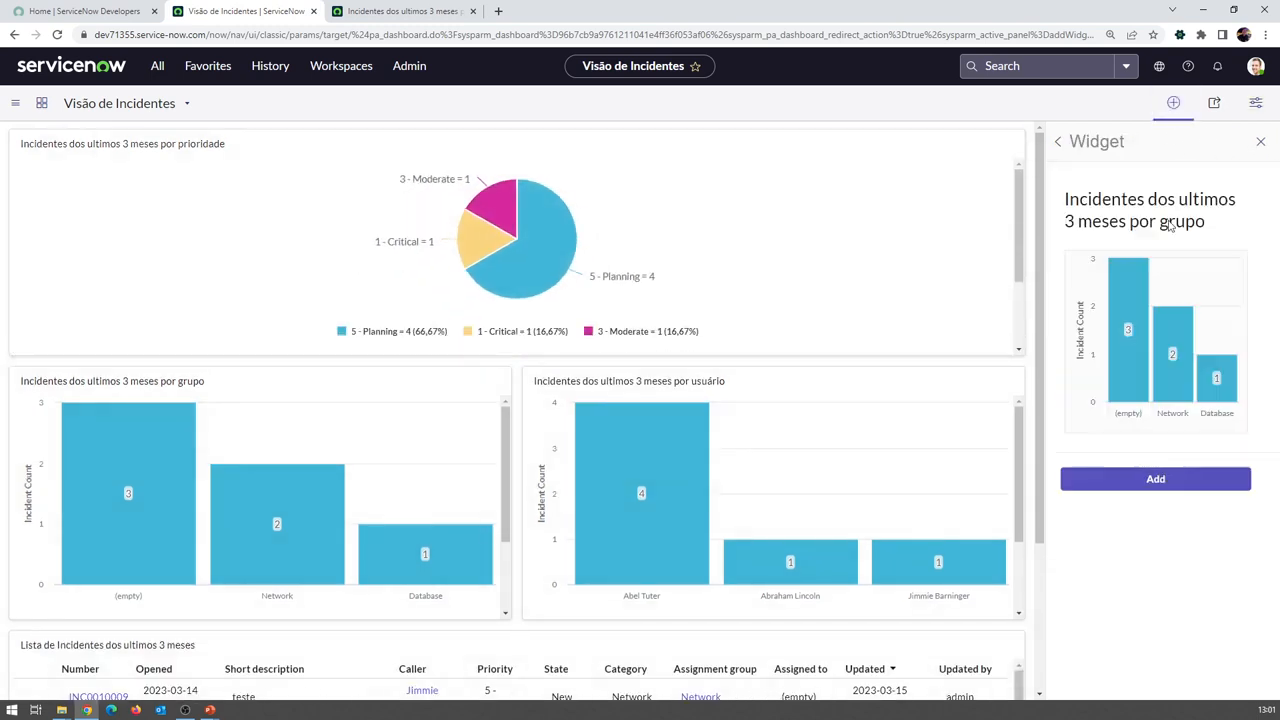
click(1057, 142)
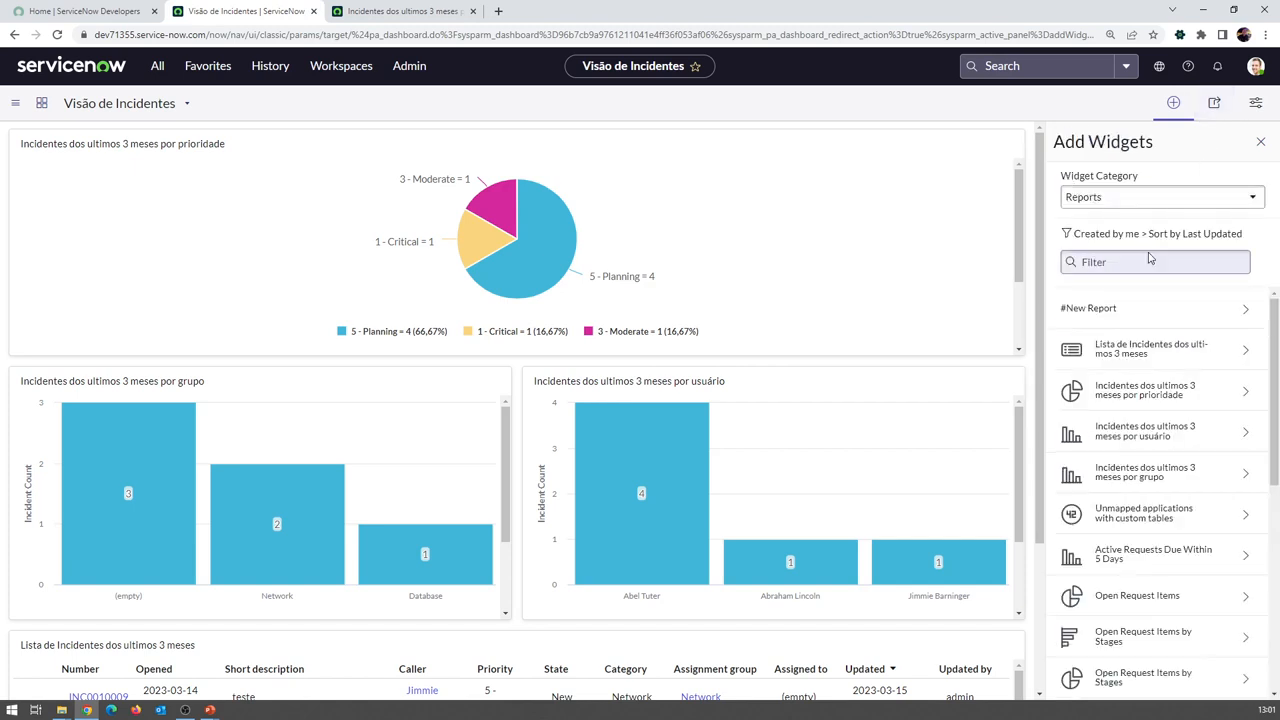
click(1218, 104)
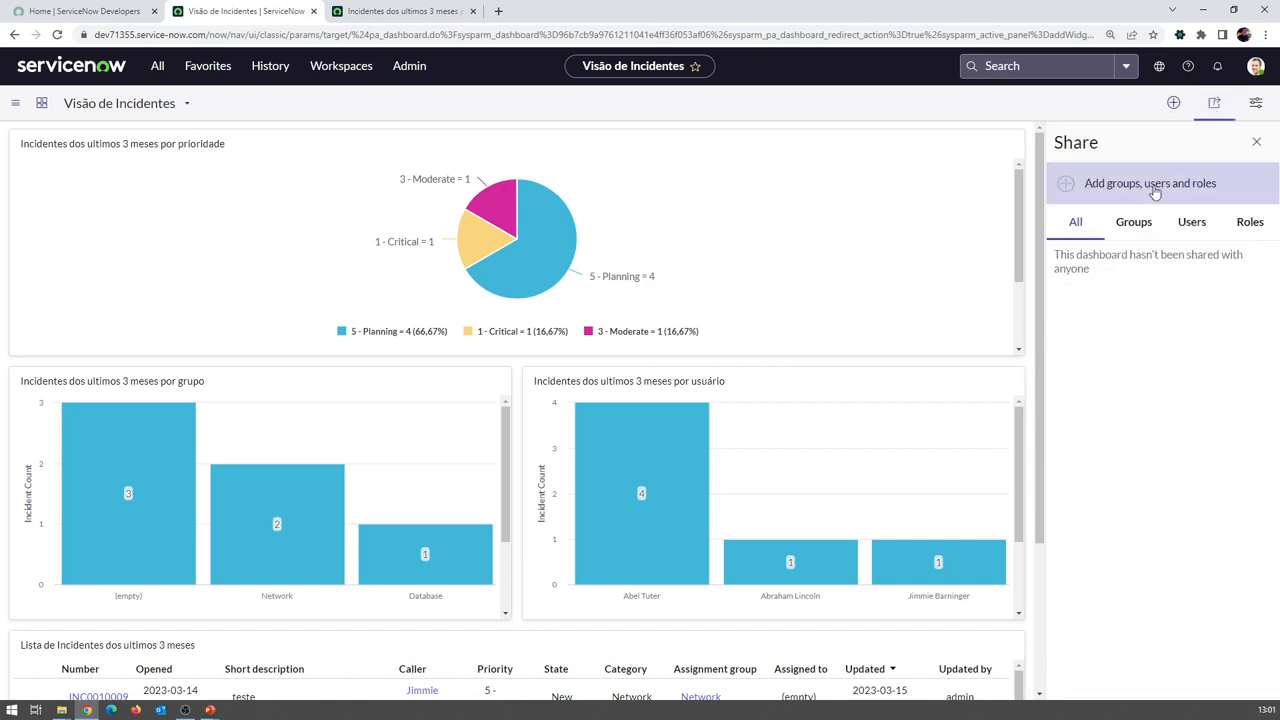
click(1256, 103)
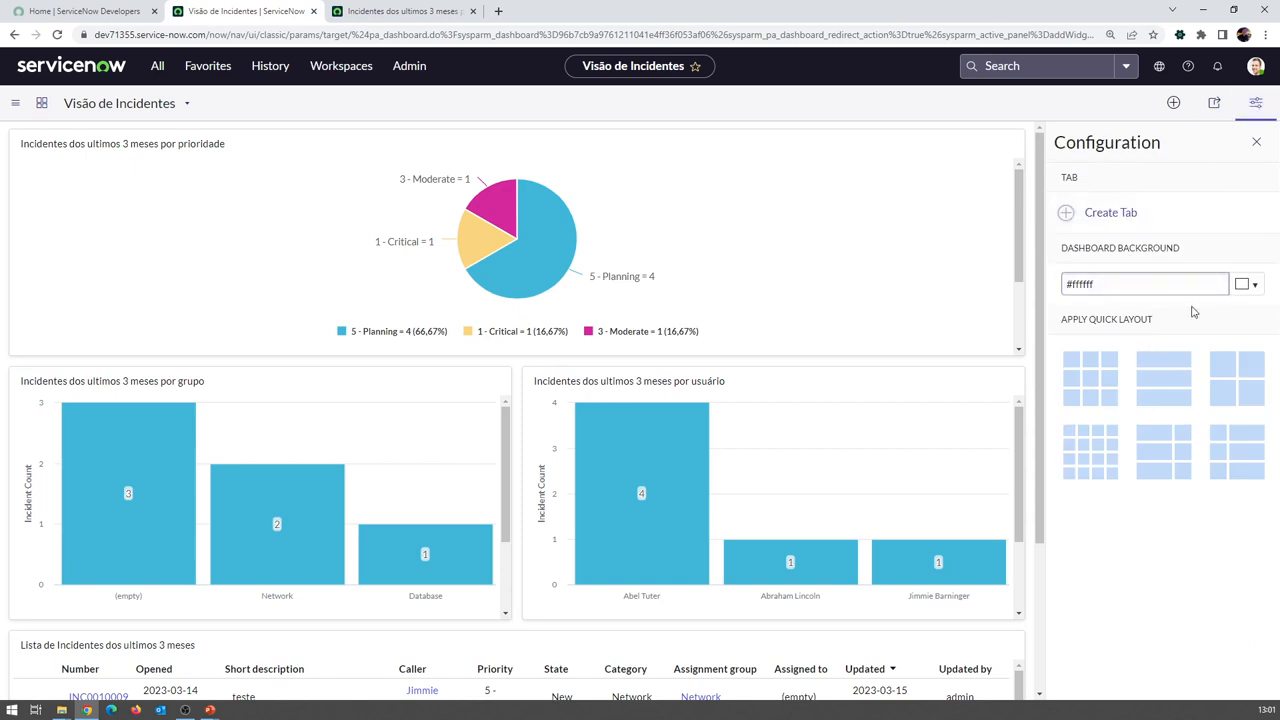
Set the dashboard background to light green #a1d9af and close the Configuration panel
click(1254, 286)
drag(1264, 382, 1260, 342)
click(1169, 311)
click(1174, 319)
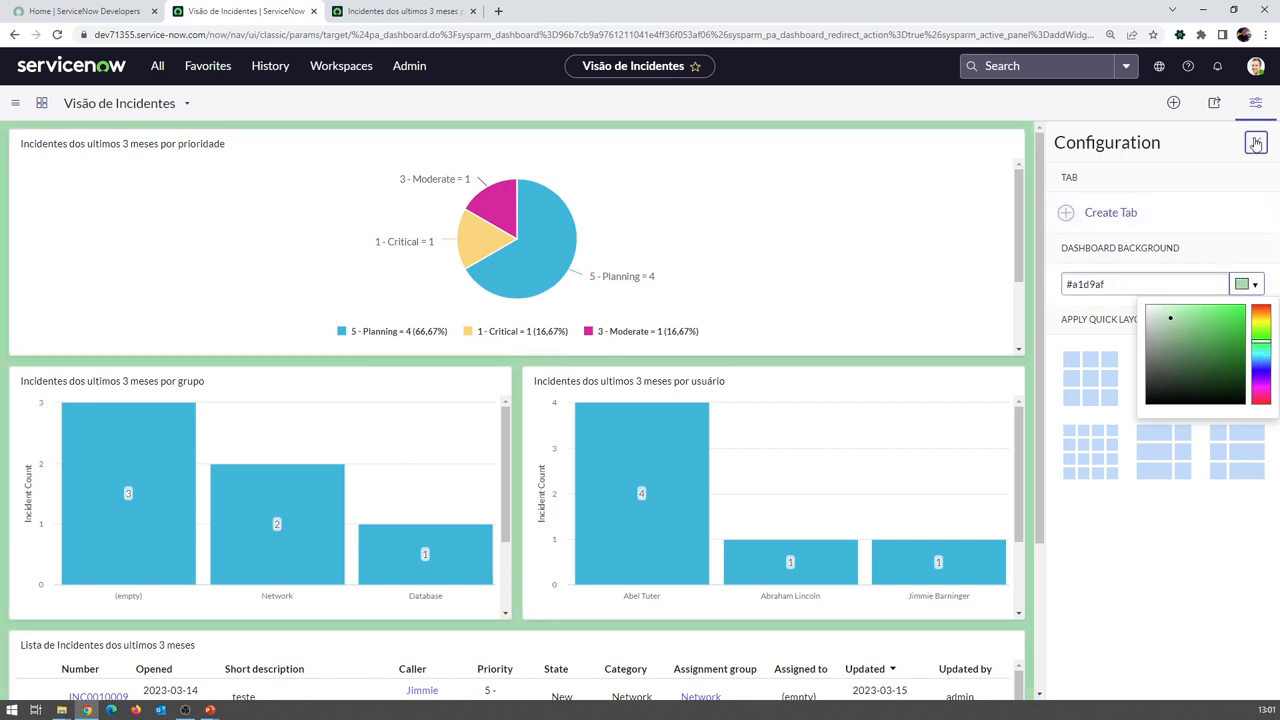
click(1257, 142)
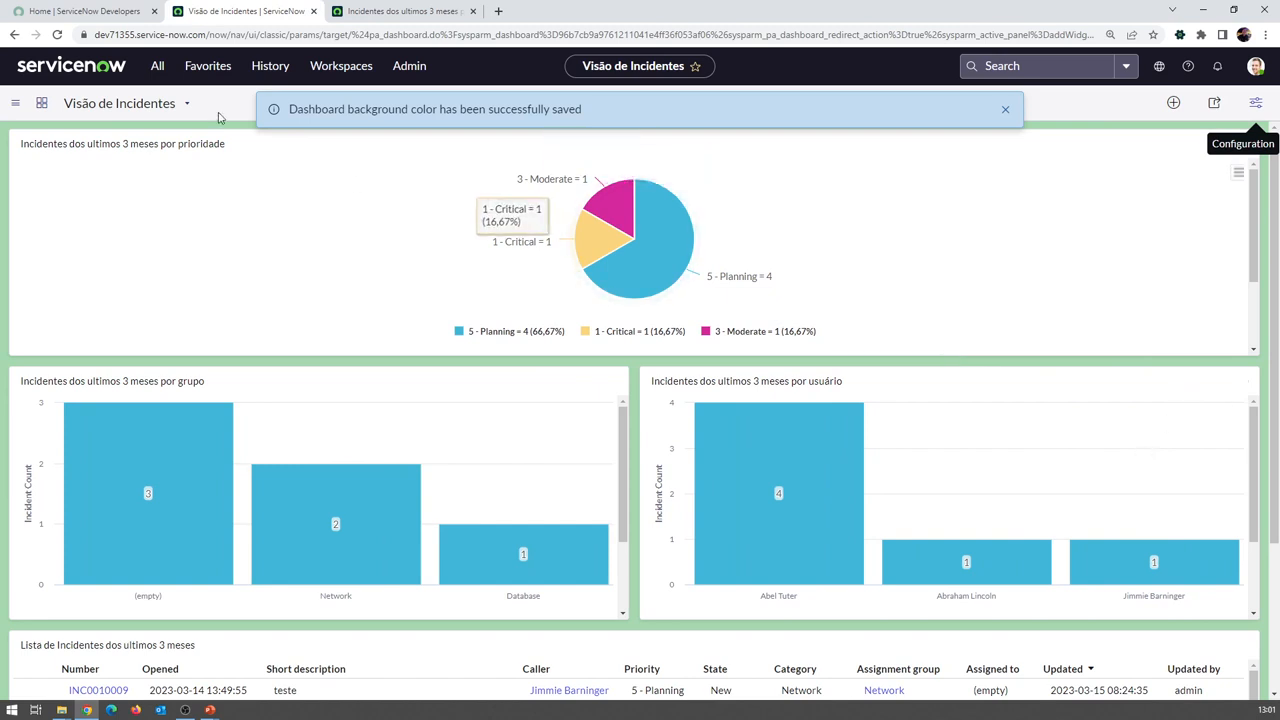
Dismiss the background-saved notification and choose Export to PDF from the dashboard actions menu
click(187, 105)
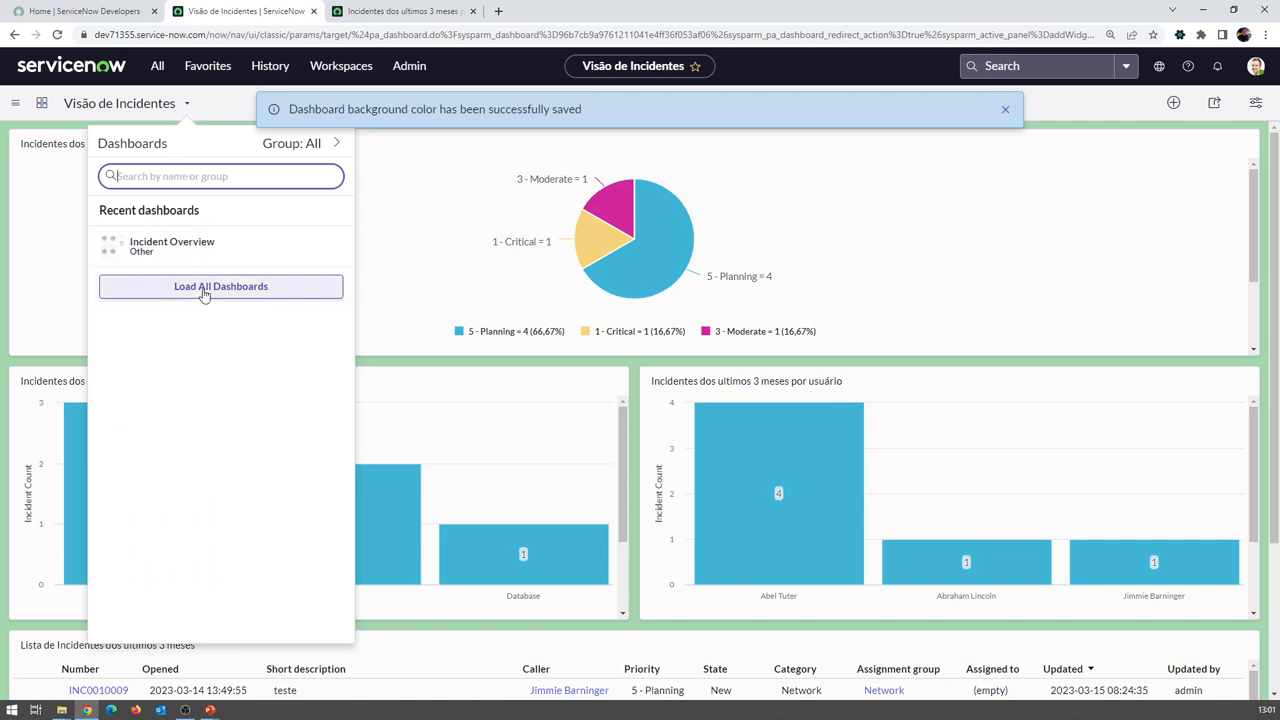
click(216, 117)
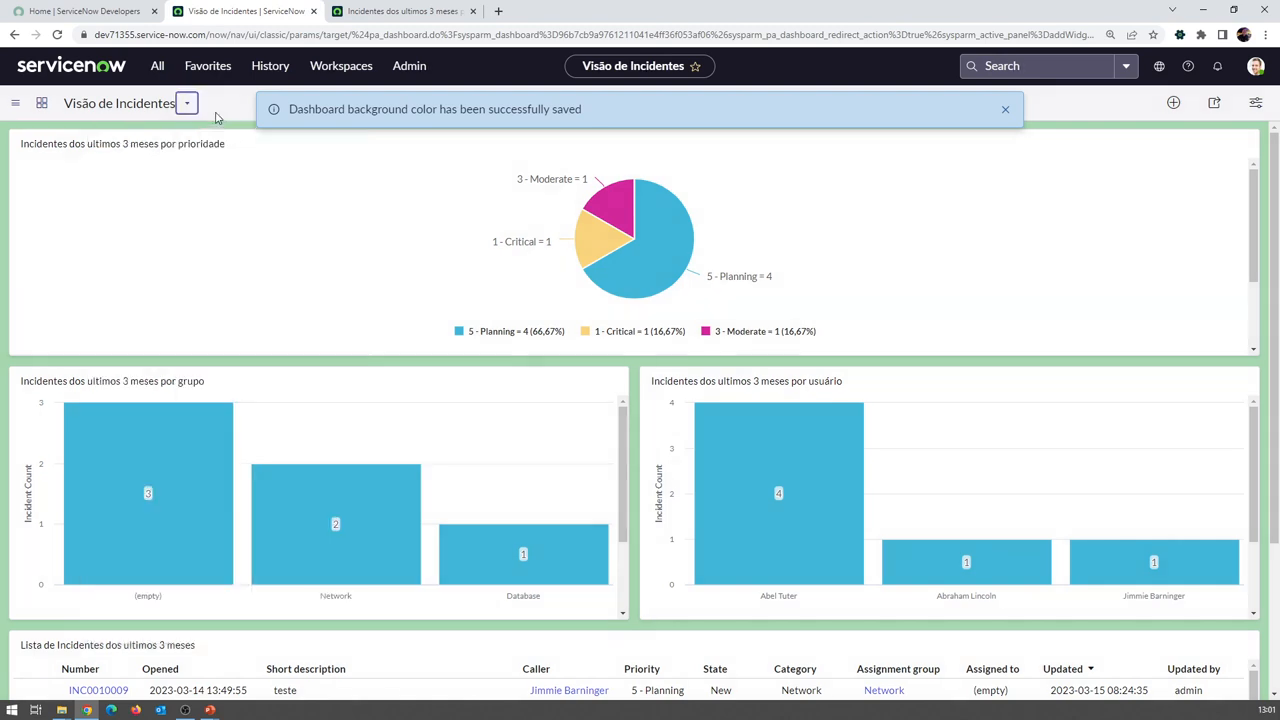
click(1005, 109)
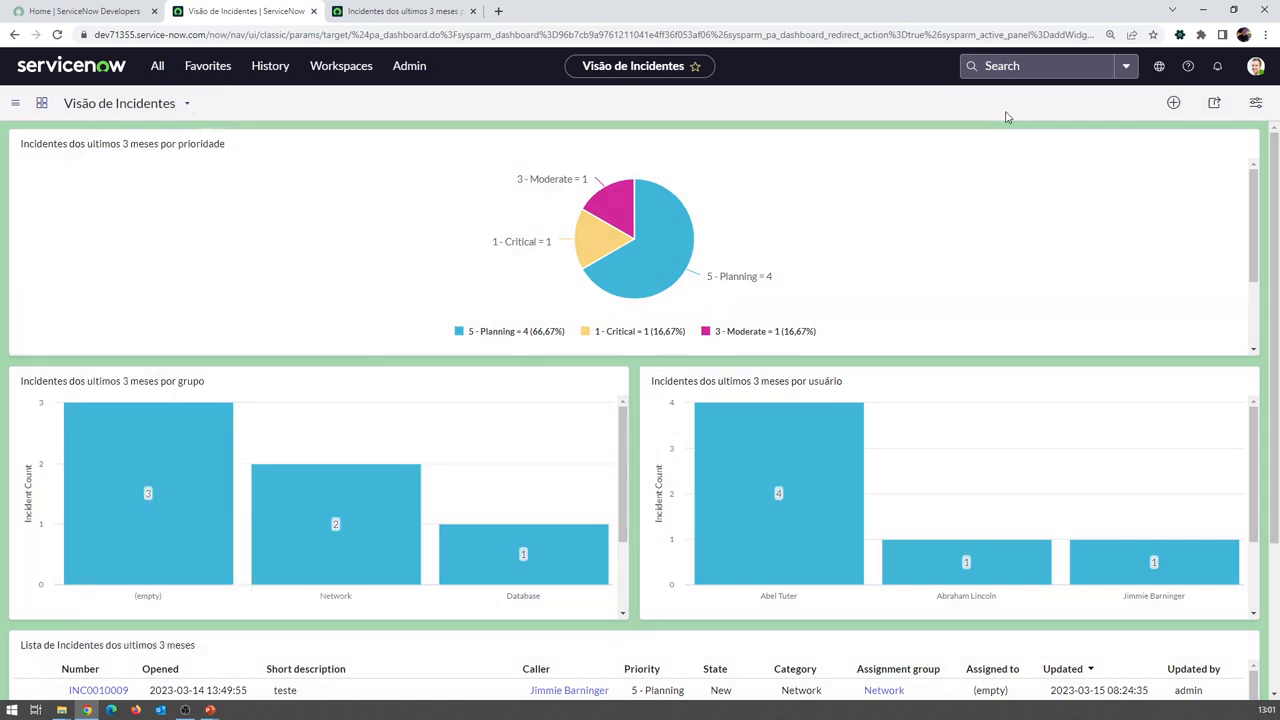
click(16, 106)
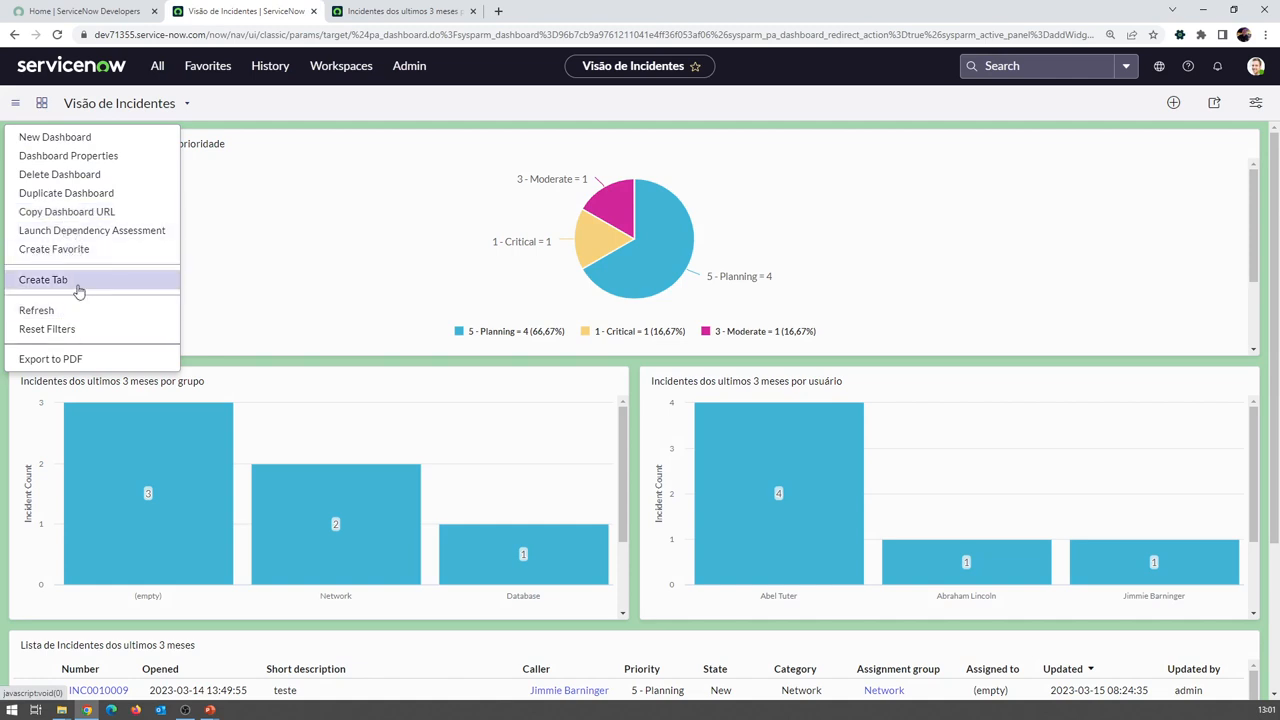
click(74, 362)
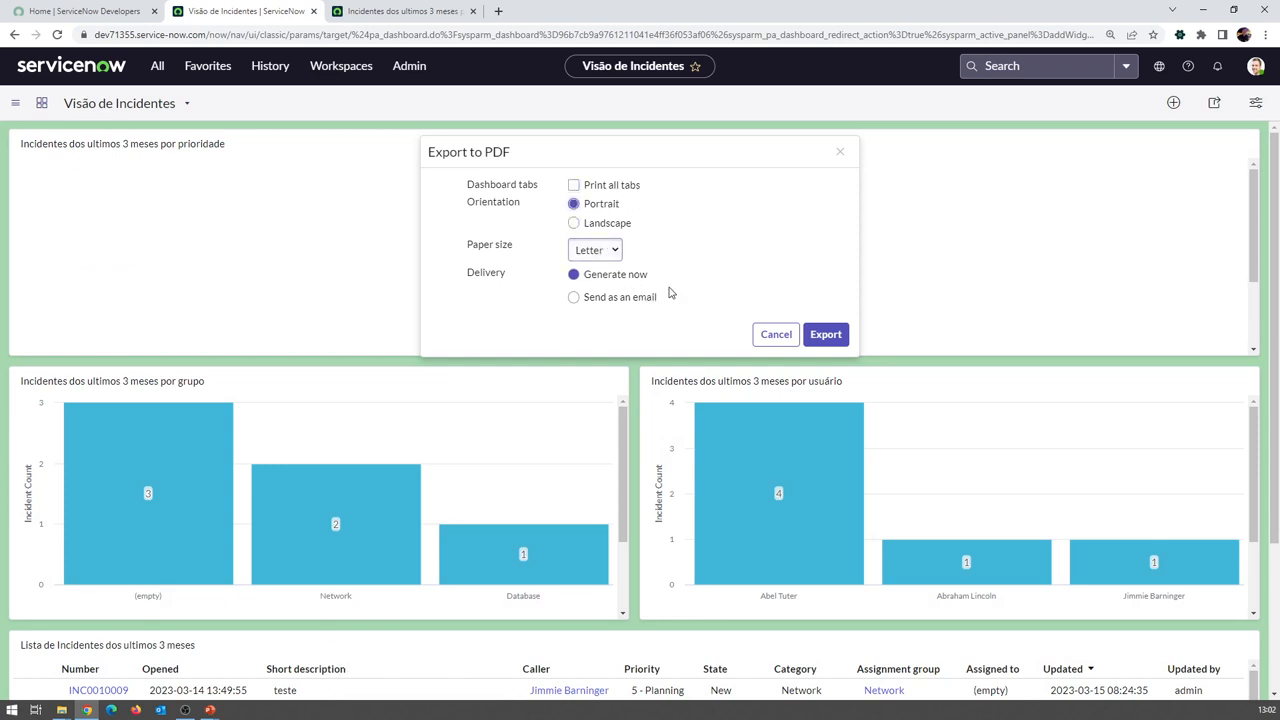
Export the dashboard, save export.pdf into Downloads and open it
click(825, 336)
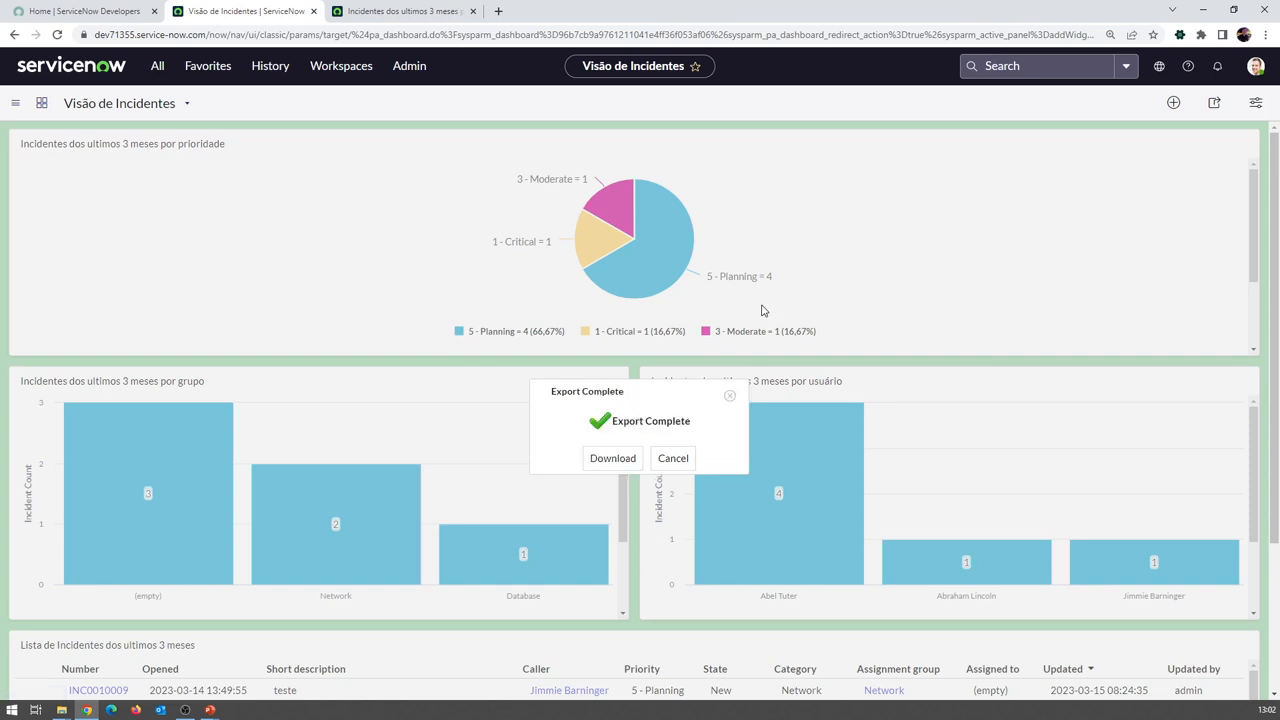
click(590, 462)
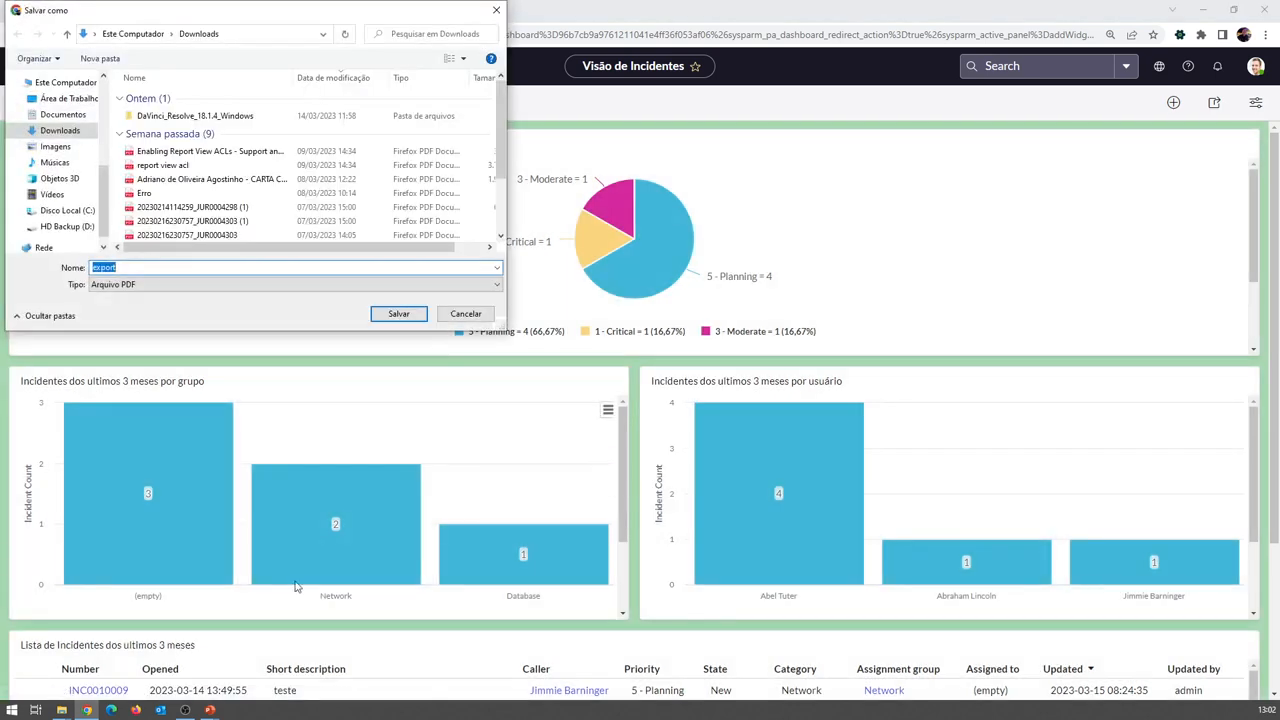
click(399, 314)
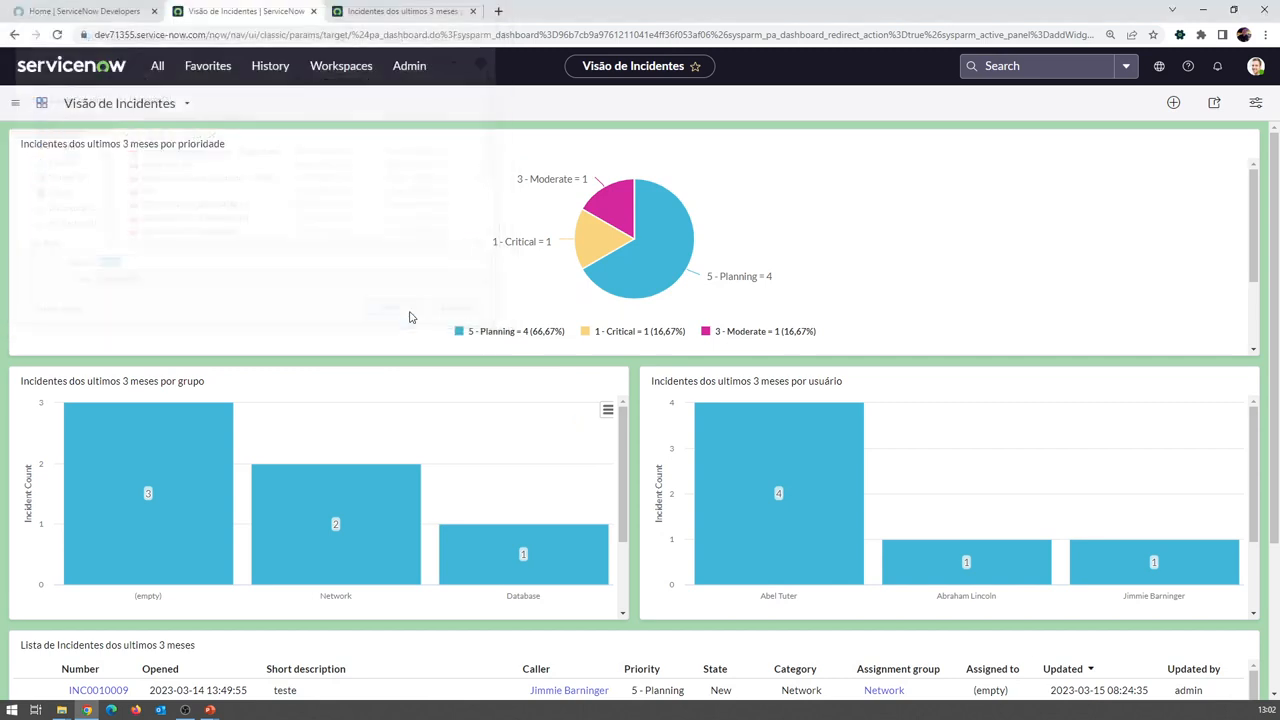
click(101, 684)
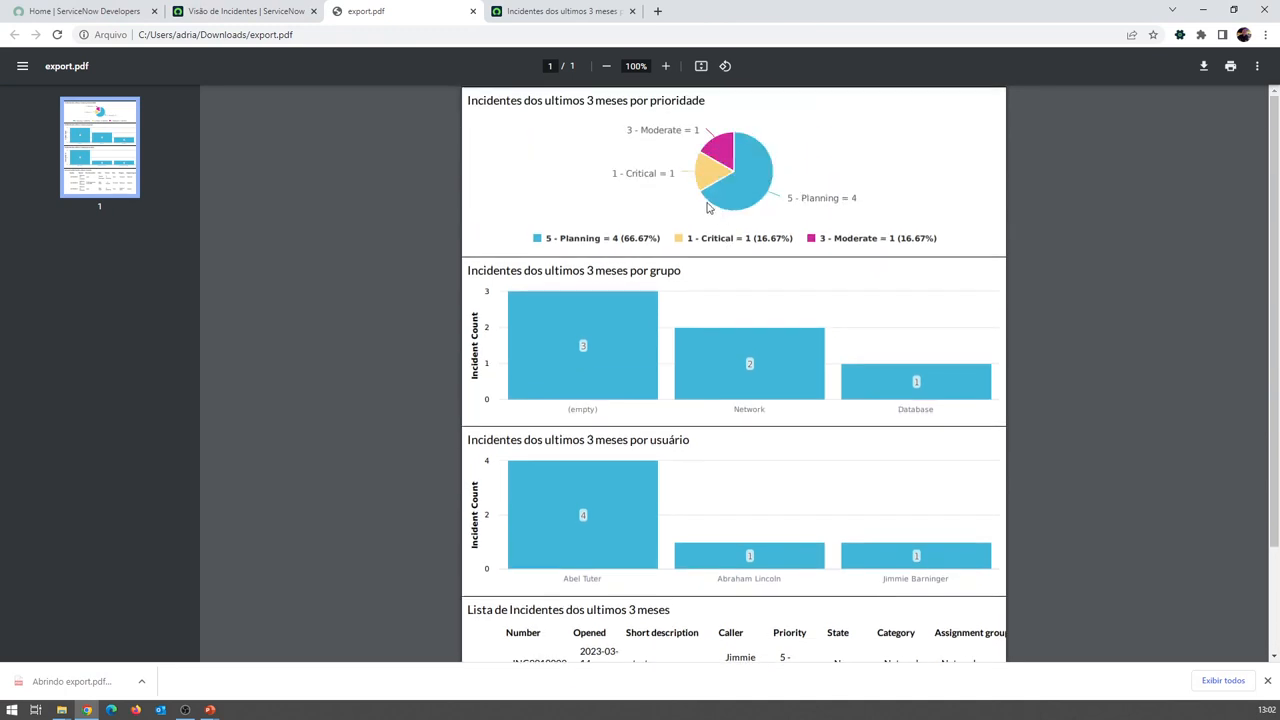
Review export.pdf, then close it and the 'Incidentes dos ultimos 3 meses' tab
scroll(617, 553, down, 3)
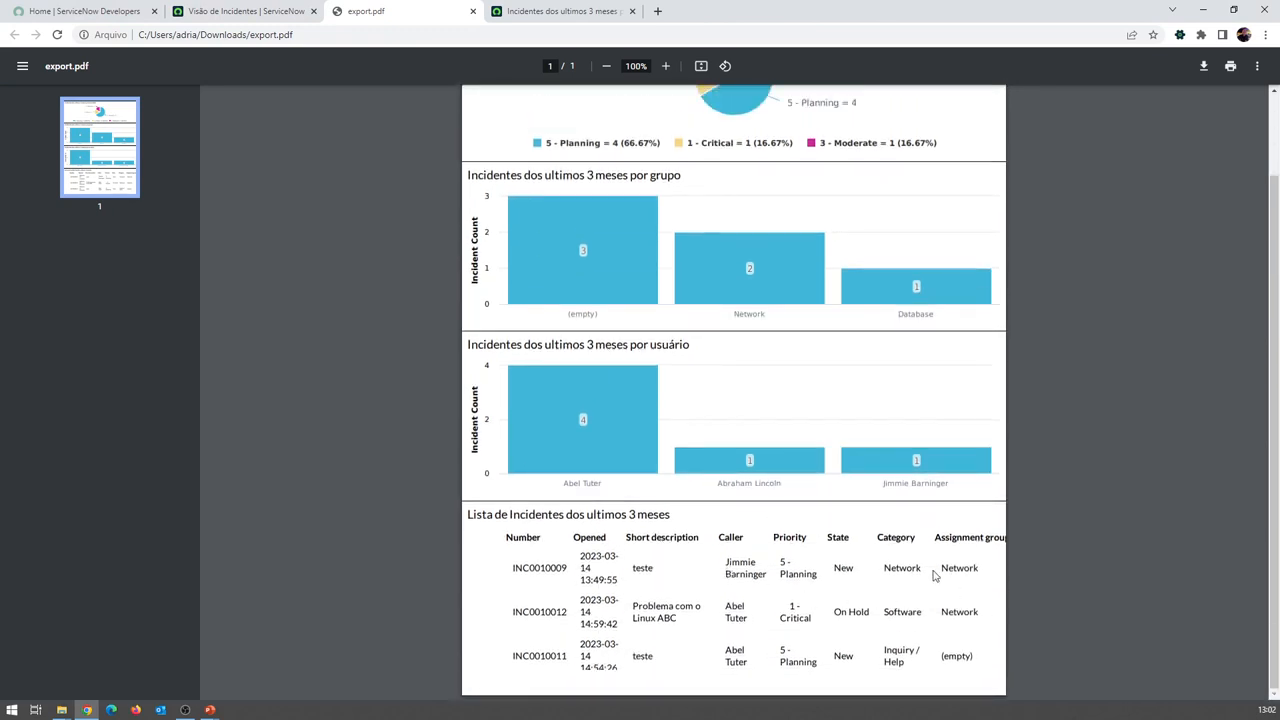
scroll(895, 546, up, 1)
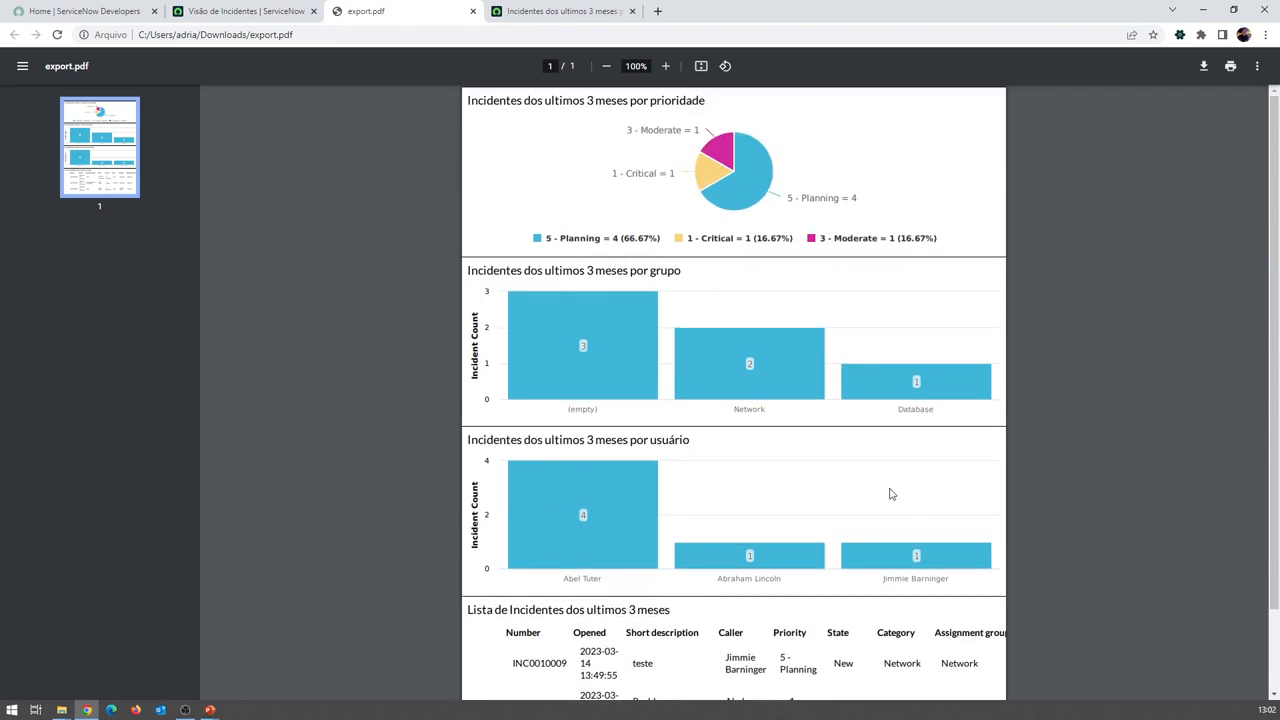
click(473, 11)
click(473, 11)
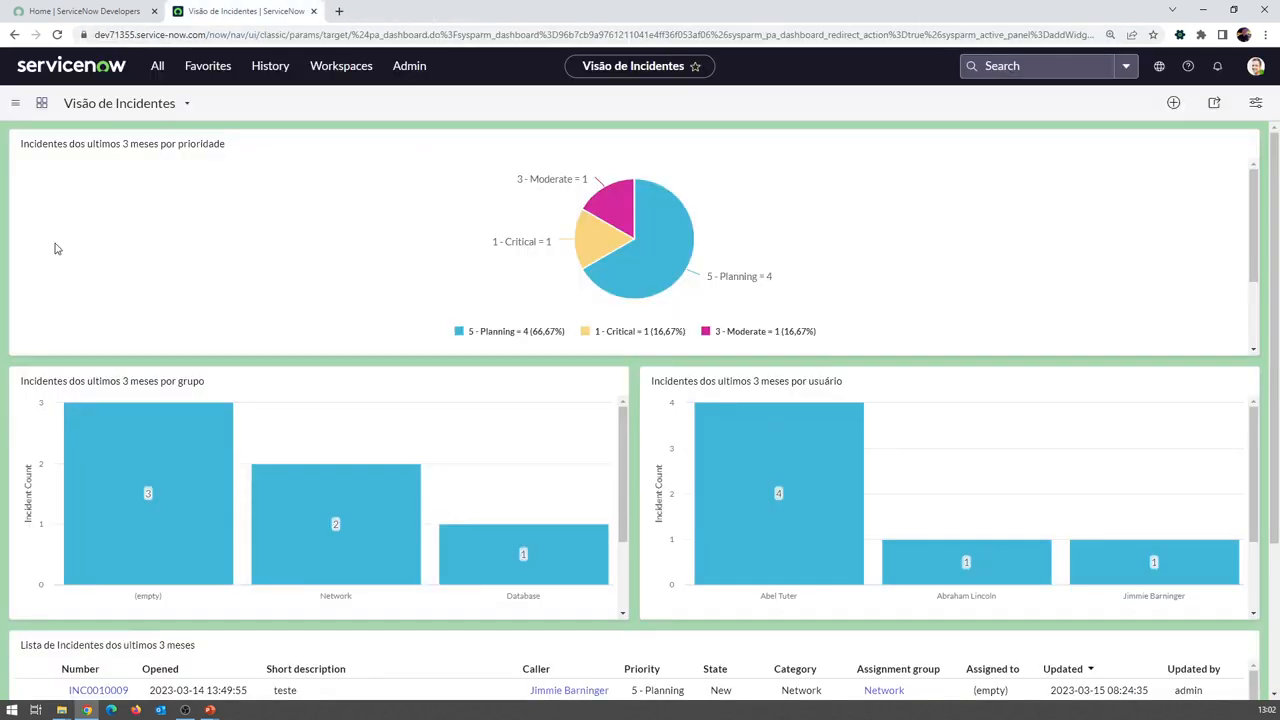